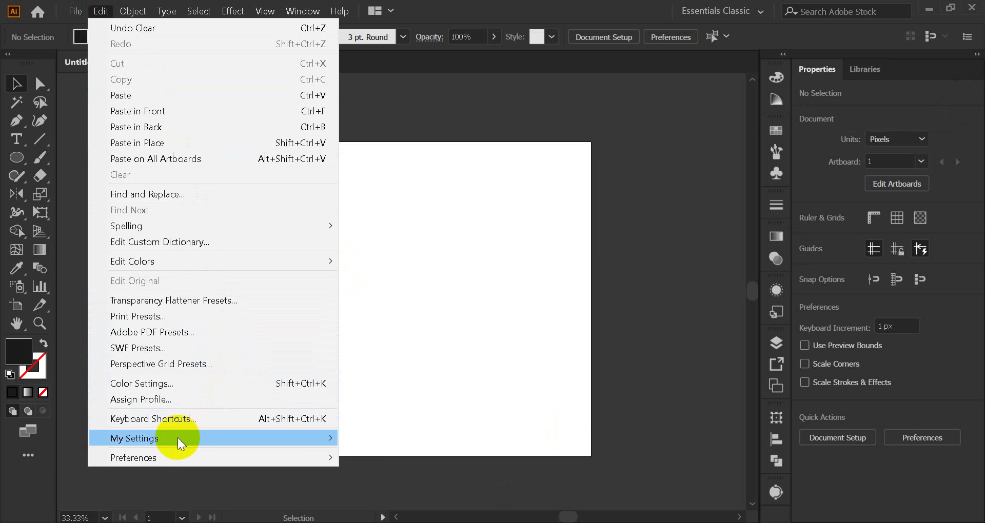
Step: Preview all four interface brightness levels in the User Interface preferences, then apply the darkest one
click(155, 457)
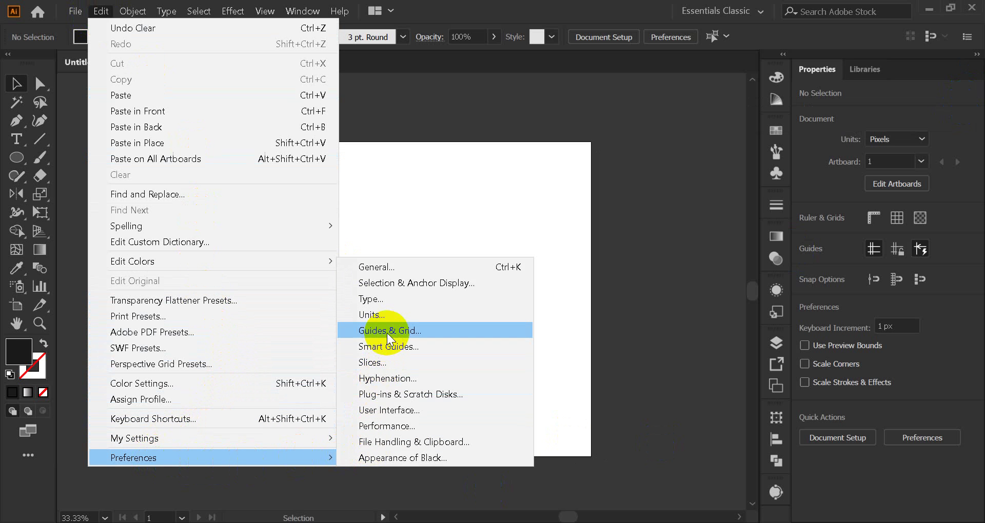
click(399, 411)
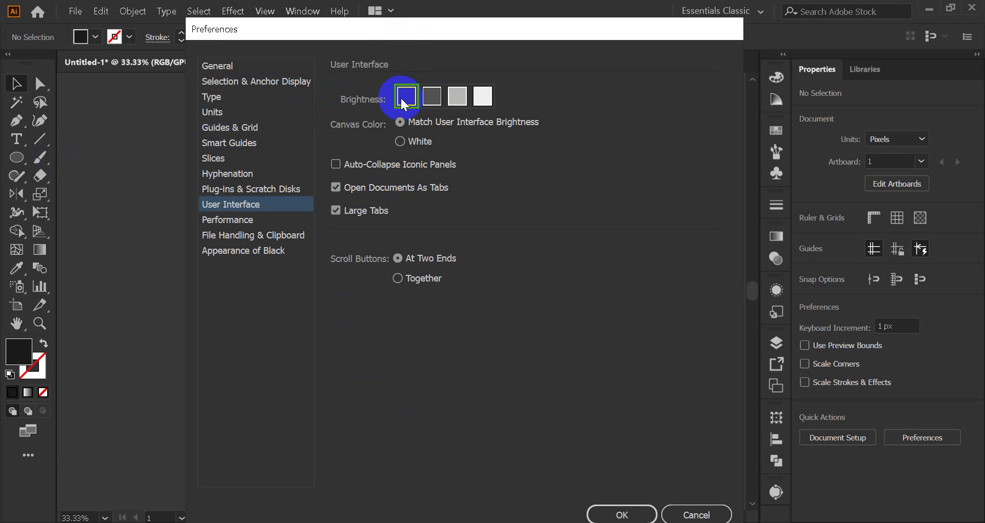
click(431, 96)
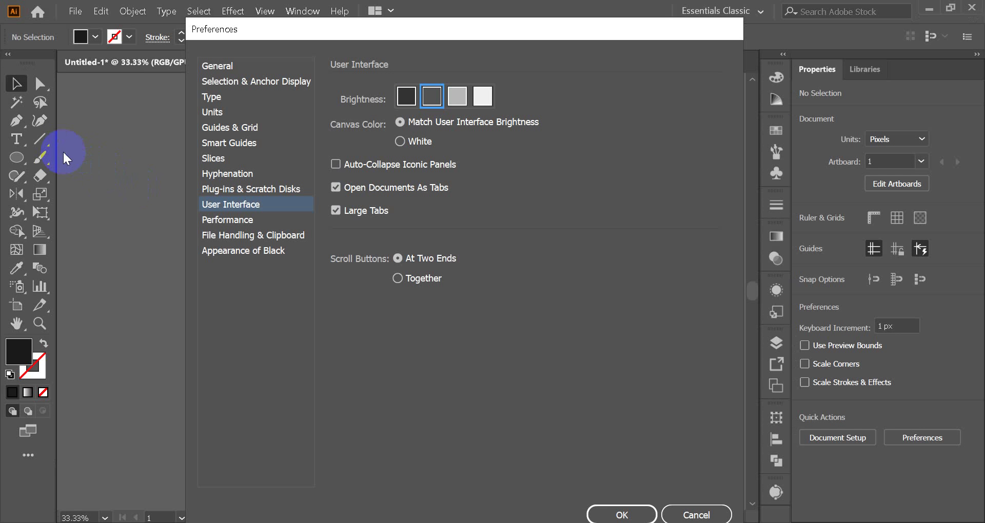
click(457, 97)
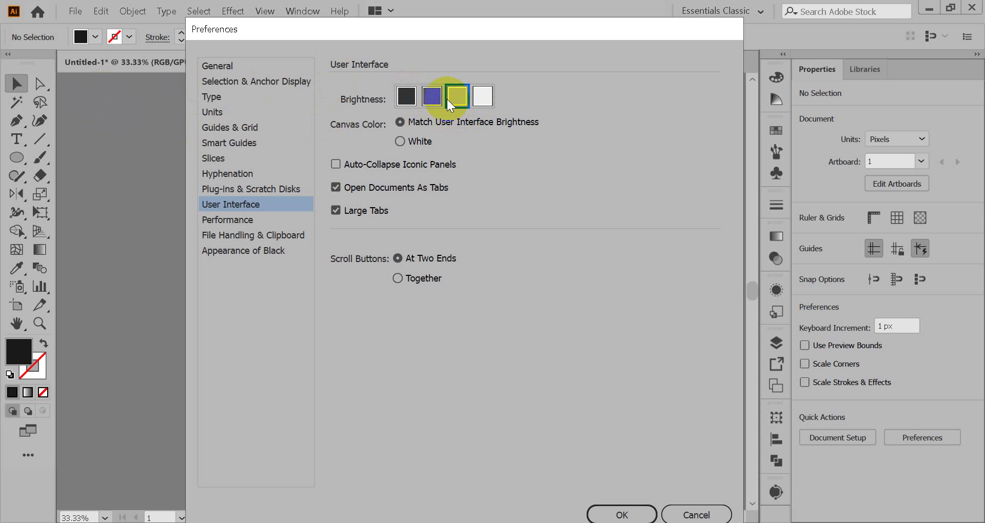
click(482, 98)
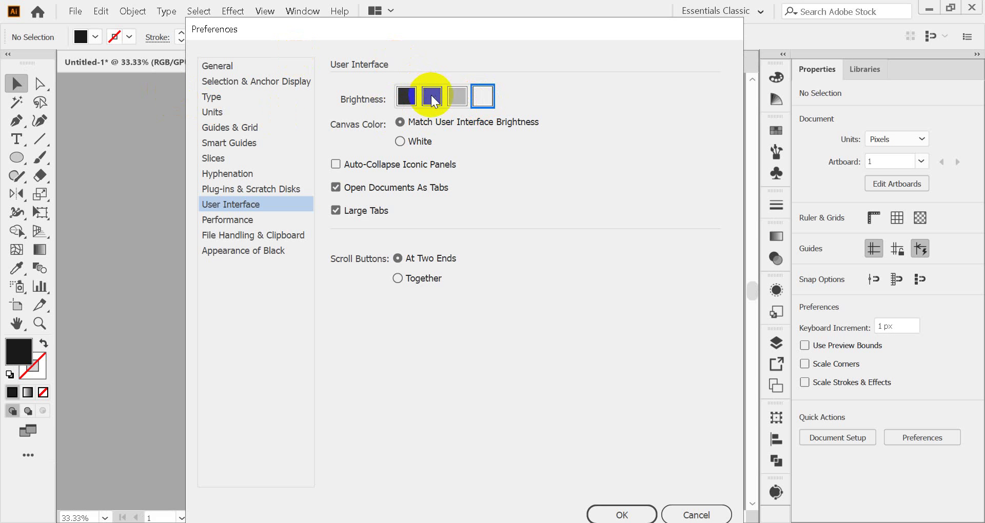
click(406, 97)
click(435, 101)
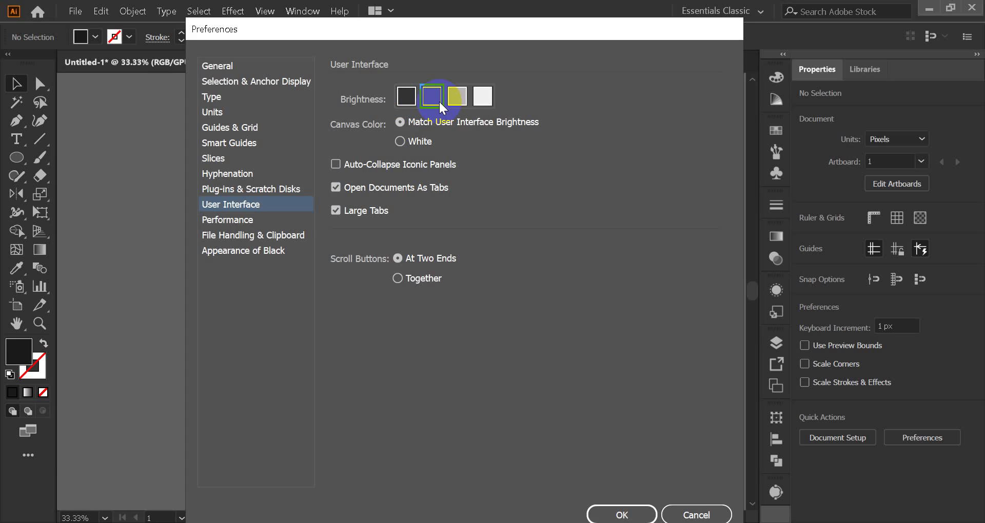
click(456, 98)
click(481, 99)
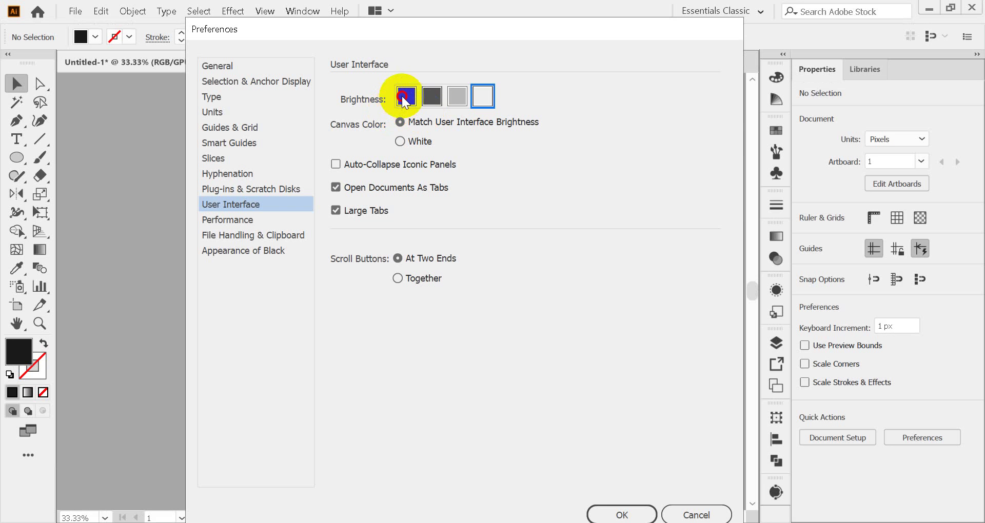
click(405, 97)
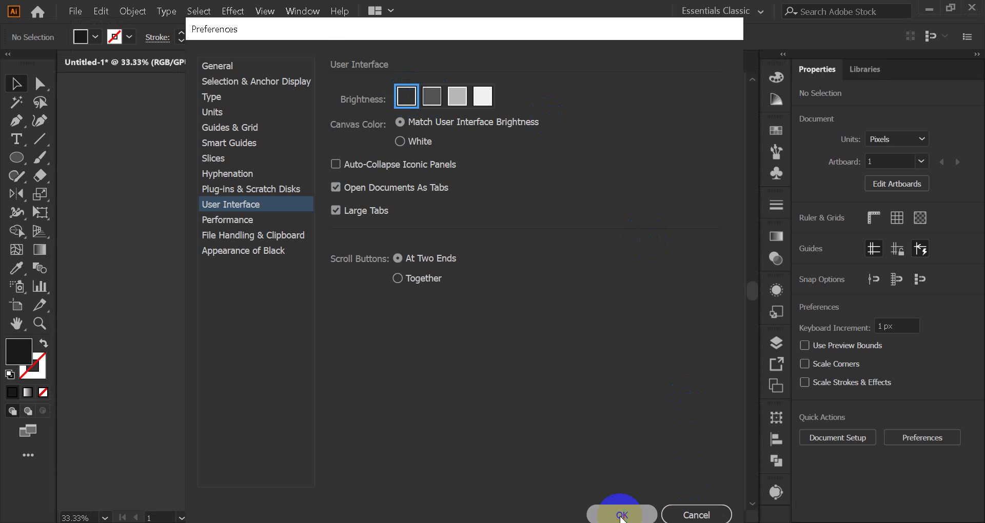
click(621, 515)
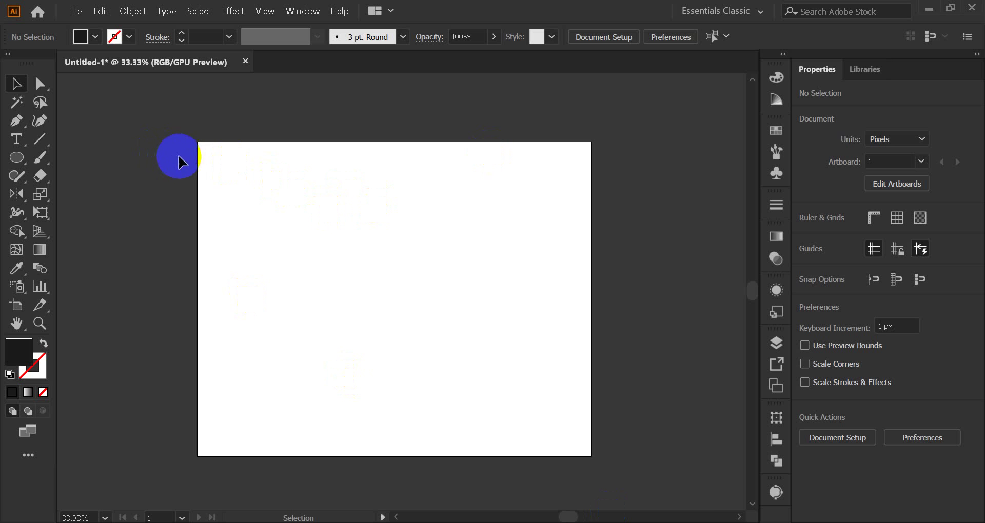
Step: Draw a black-filled circle about 504 px in diameter near the middle of the artboard
scroll(342, 194, up, 1)
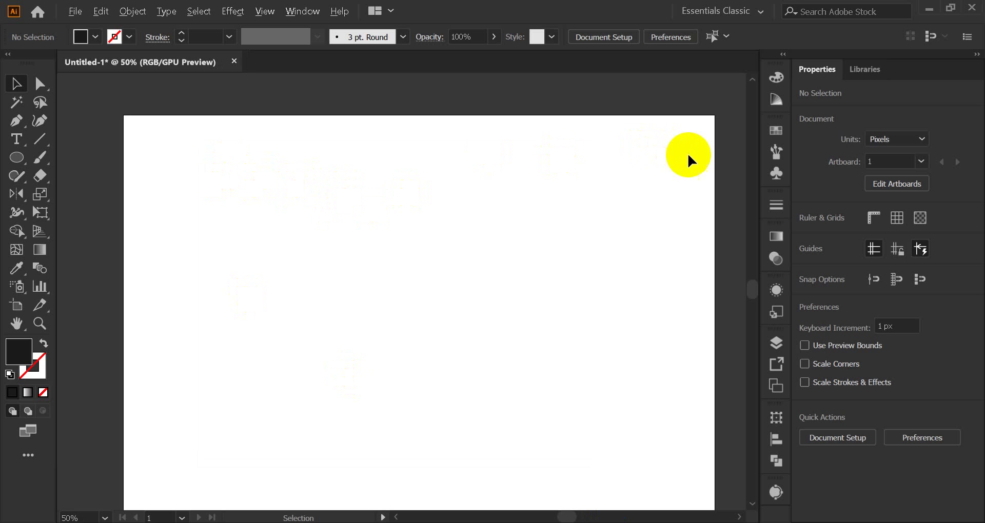
scroll(479, 185, up, 1)
key(space)
drag(578, 281, 554, 280)
scroll(426, 205, up, 1)
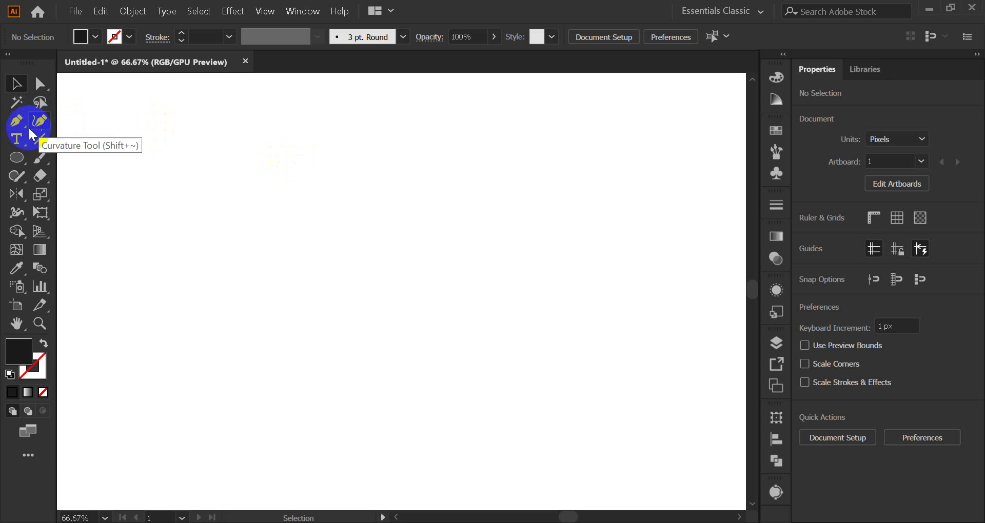
click(19, 163)
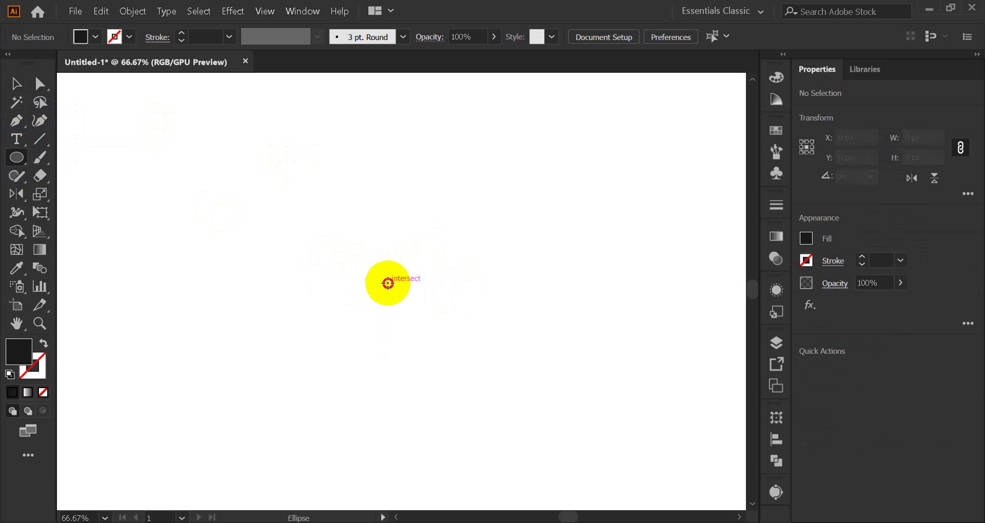
drag(388, 284, 588, 457)
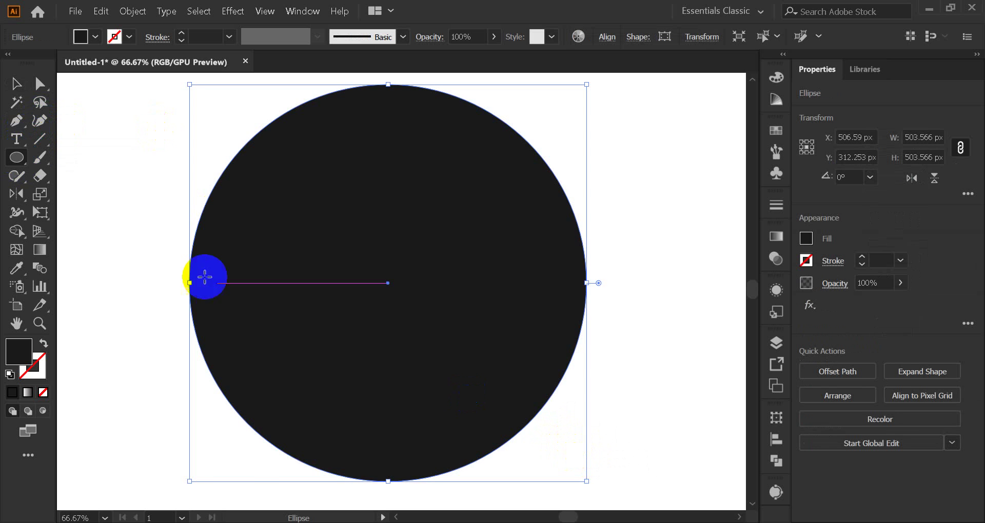
Step: Swap the circle's fill and stroke to leave a 1 pt black outline, and scale it down to about 457 px
click(45, 343)
click(44, 344)
click(44, 342)
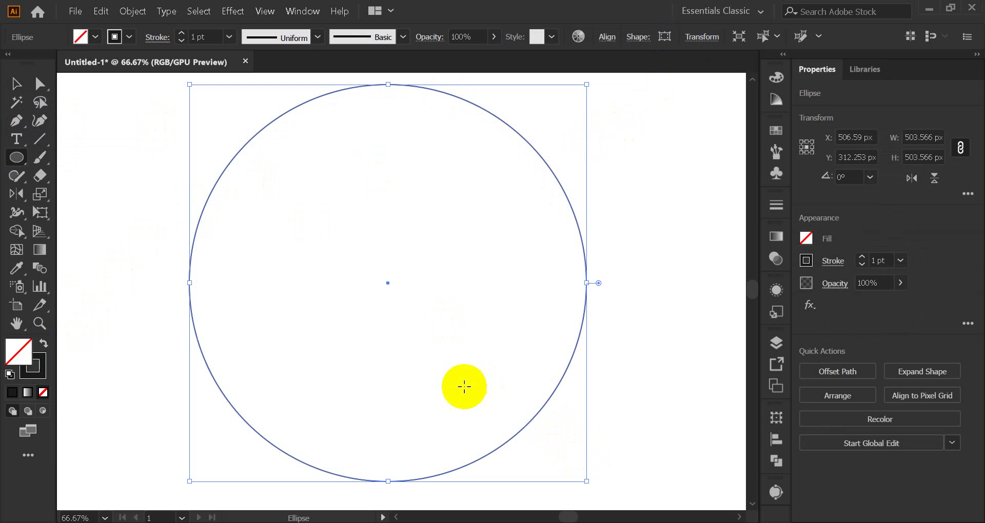
drag(585, 481, 569, 463)
Step: Draw an unfilled square about 293 px wide inside the circle
drag(16, 159, 67, 180)
drag(15, 155, 73, 158)
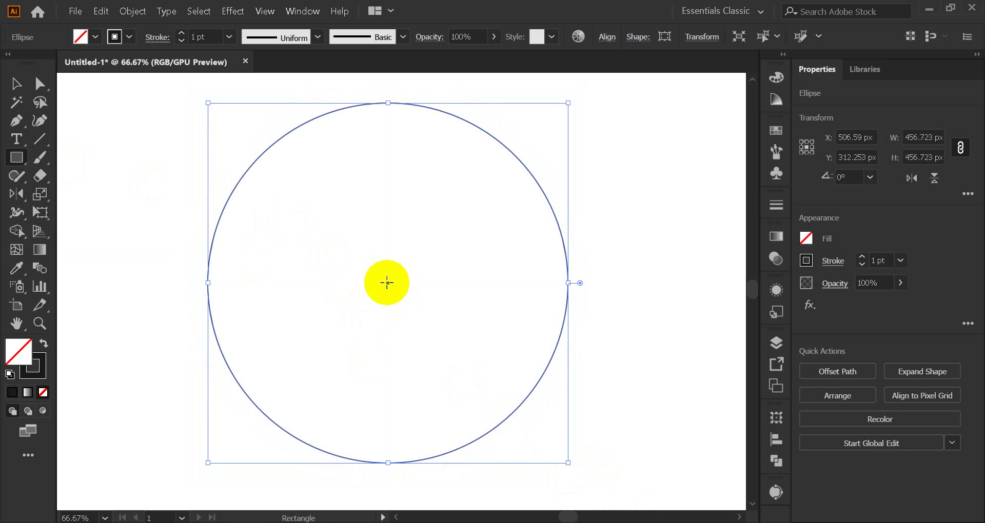
drag(381, 279, 479, 394)
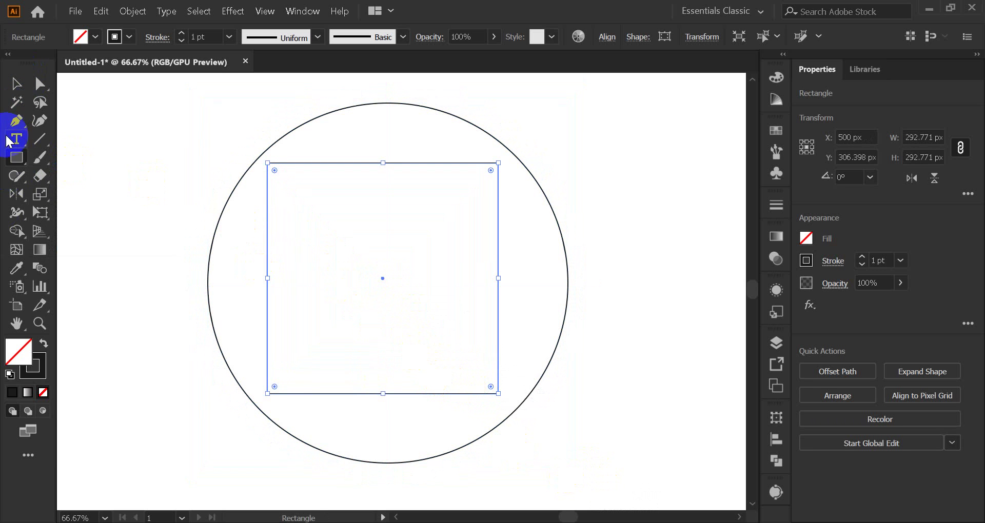
Step: Draw a straight horizontal line across the inside of the square with the Pen tool and deselect it
click(16, 121)
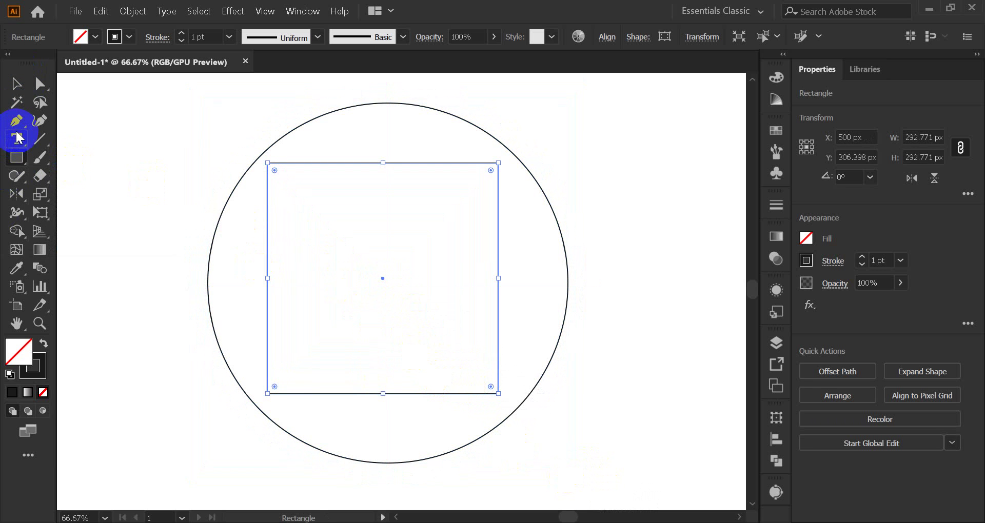
click(285, 271)
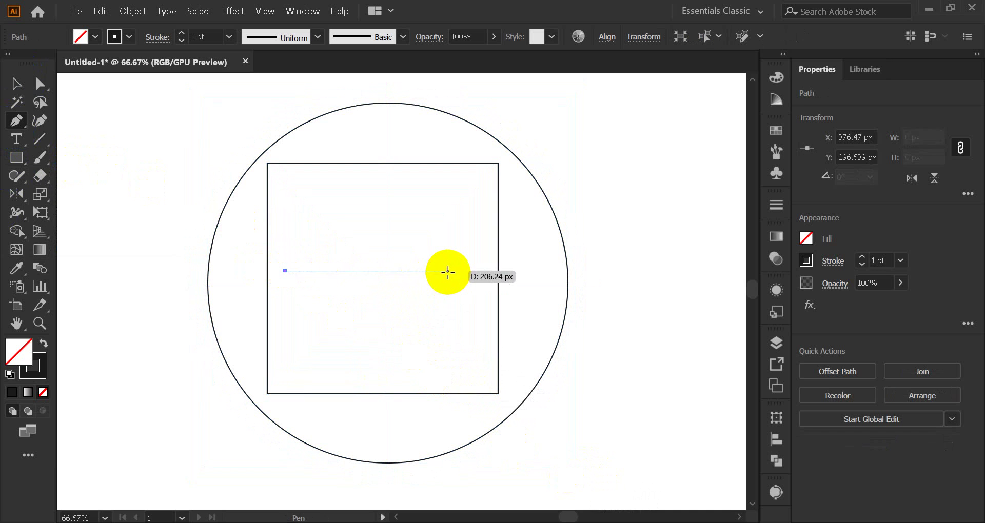
click(477, 271)
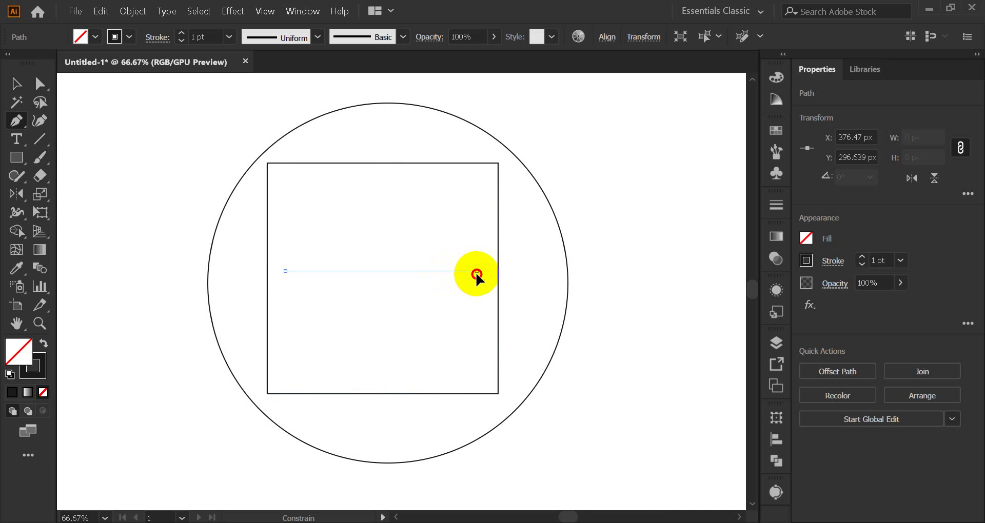
click(16, 84)
click(133, 163)
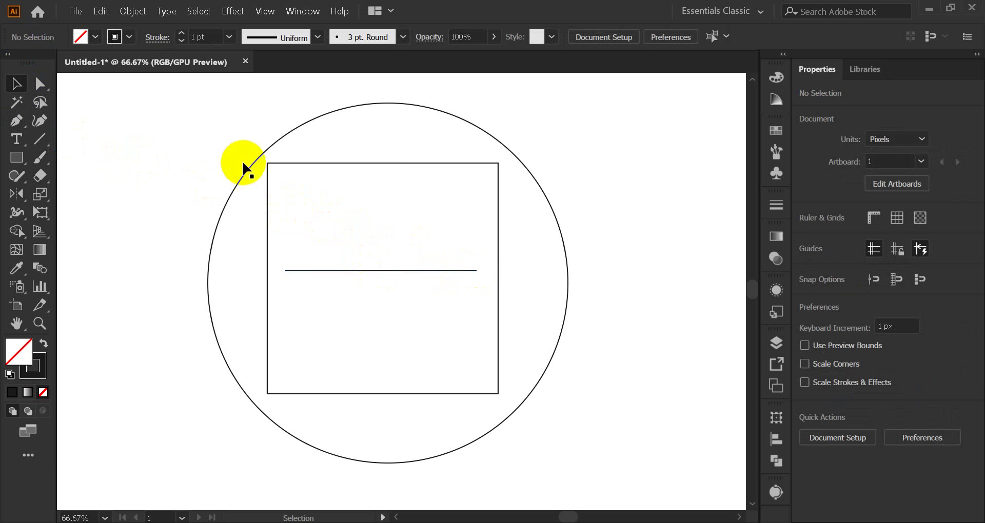
Step: Set the stroke weight of the circle, square and line together to 7 pt
drag(231, 168, 332, 310)
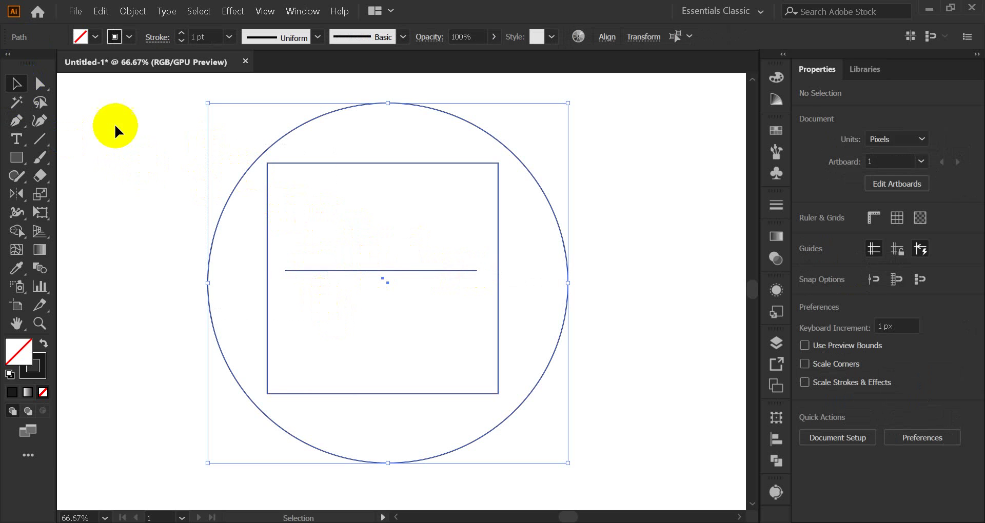
click(129, 177)
drag(195, 146, 354, 297)
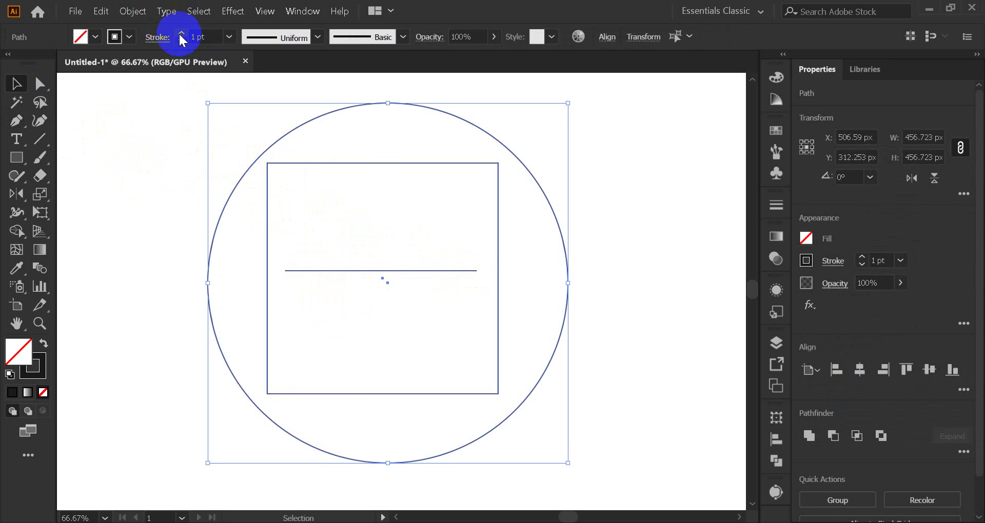
click(180, 33)
click(180, 33)
click(180, 33)
click(181, 33)
click(181, 33)
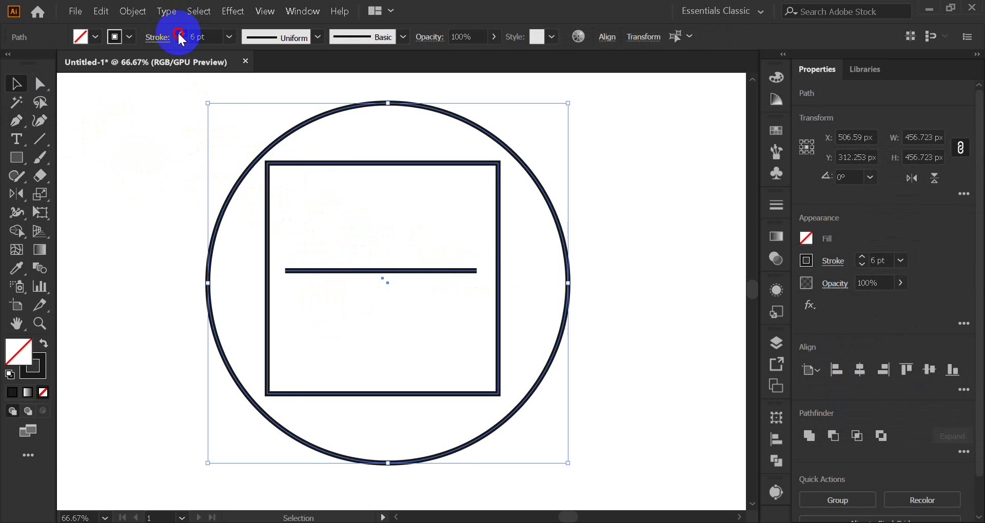
click(181, 33)
click(292, 212)
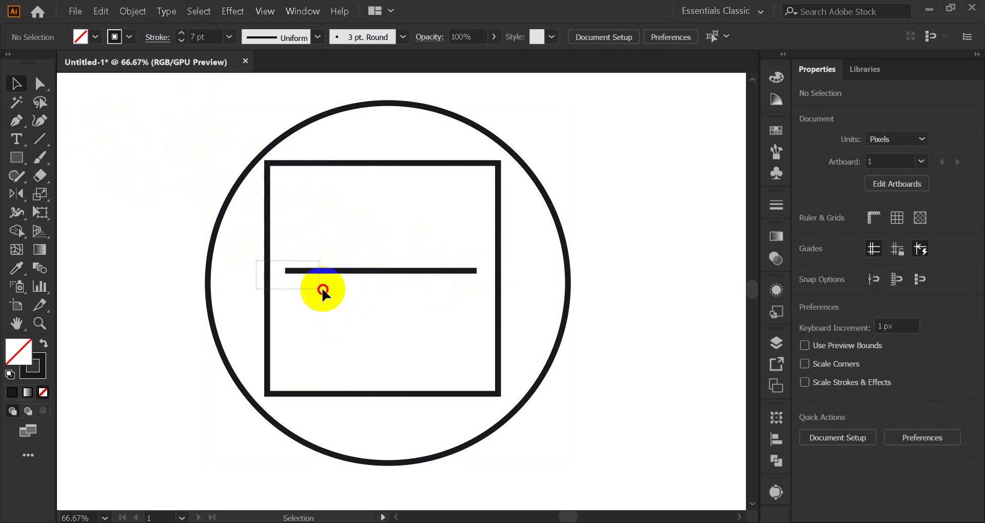
Step: Scale the square and its inner line down together about their centre, bringing the line to about 218 px long
click(498, 321)
drag(498, 391, 486, 383)
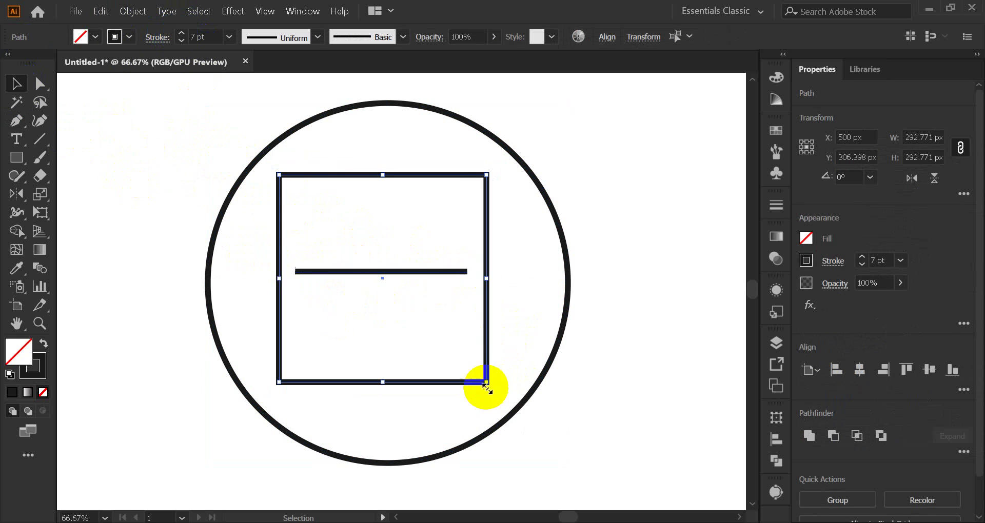
click(403, 286)
Step: Nudge the circle up by 4 px
click(208, 246)
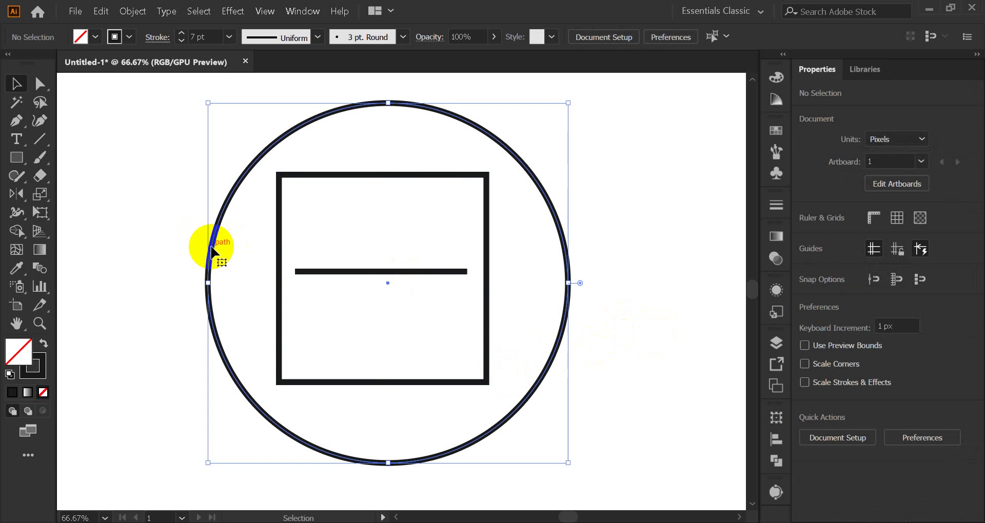
key(Up)
key(Up)
key(Up)
key(Up)
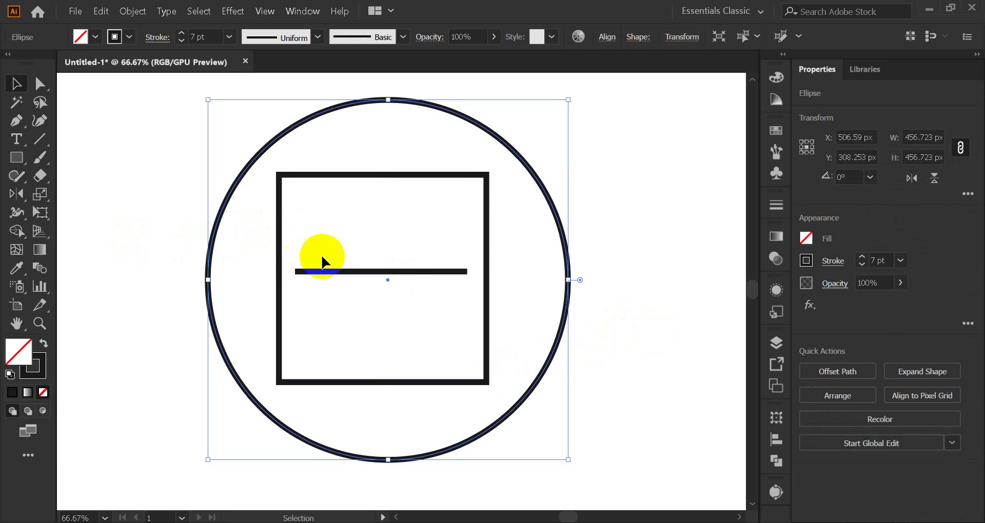
Step: Select the horizontal line and display the Stroke settings with all their options expanded
click(327, 270)
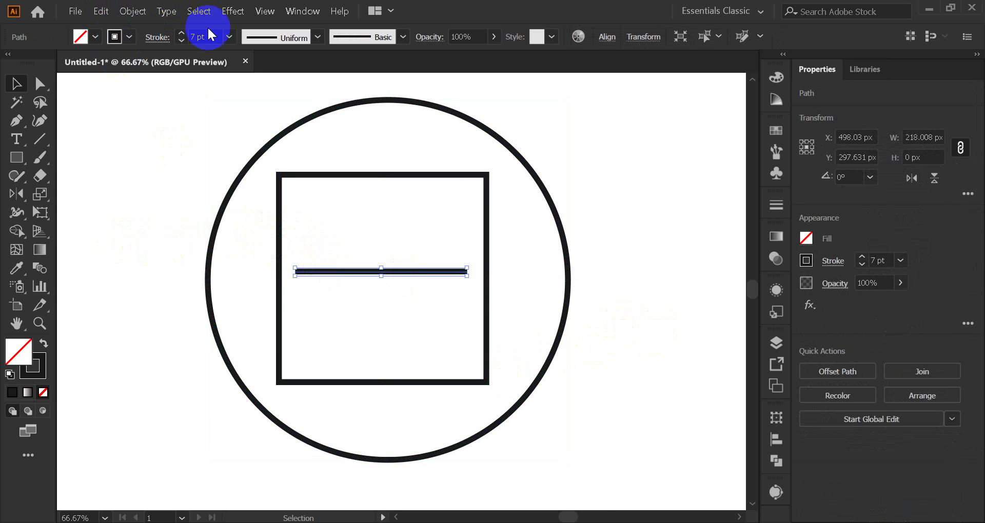
click(298, 14)
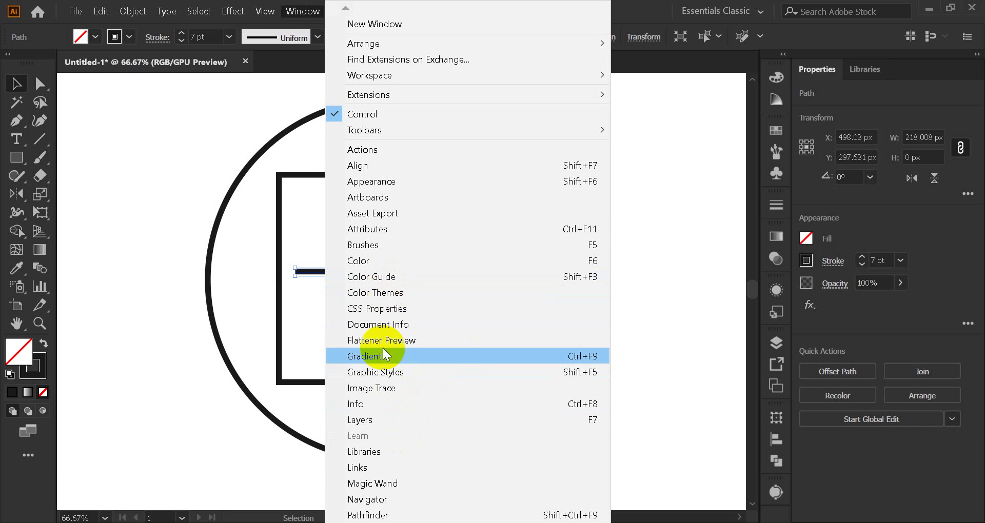
scroll(399, 476, down, 4)
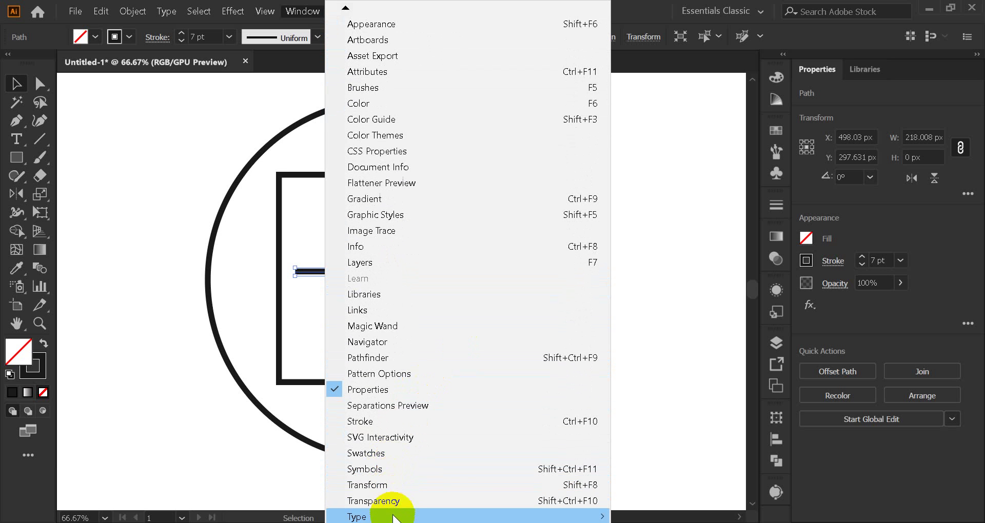
click(379, 423)
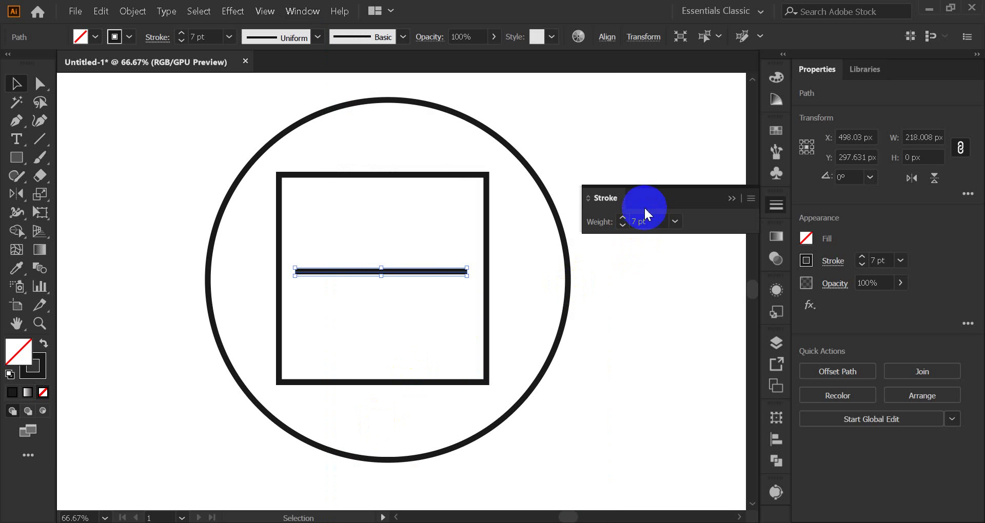
click(750, 199)
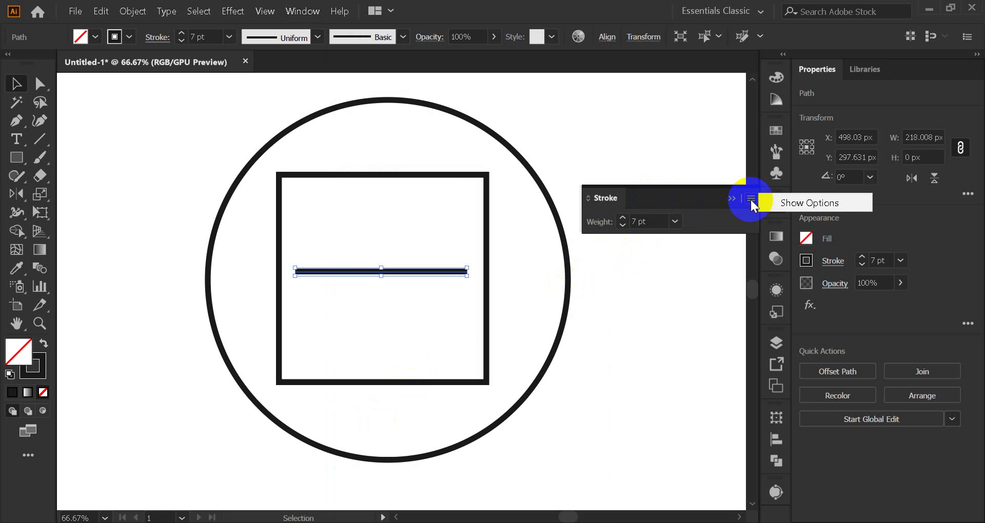
click(774, 202)
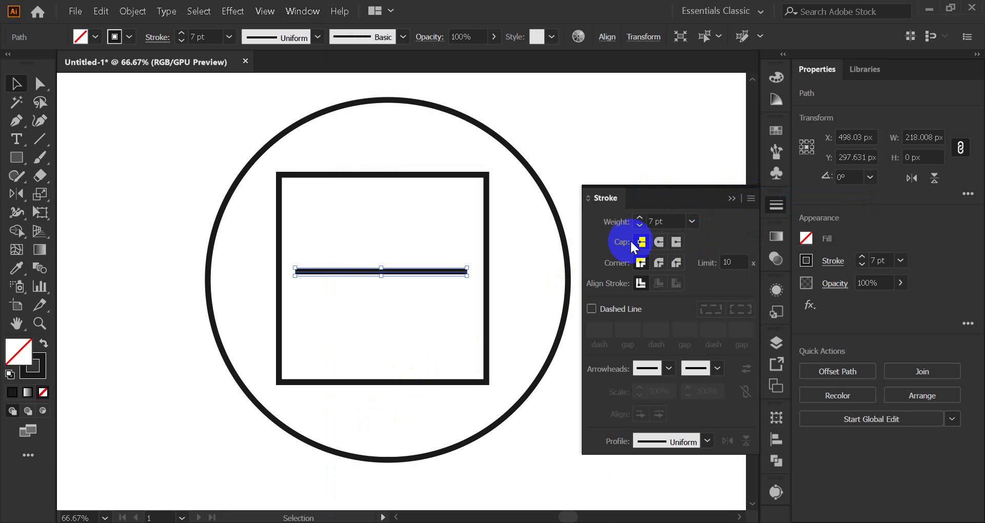
click(158, 37)
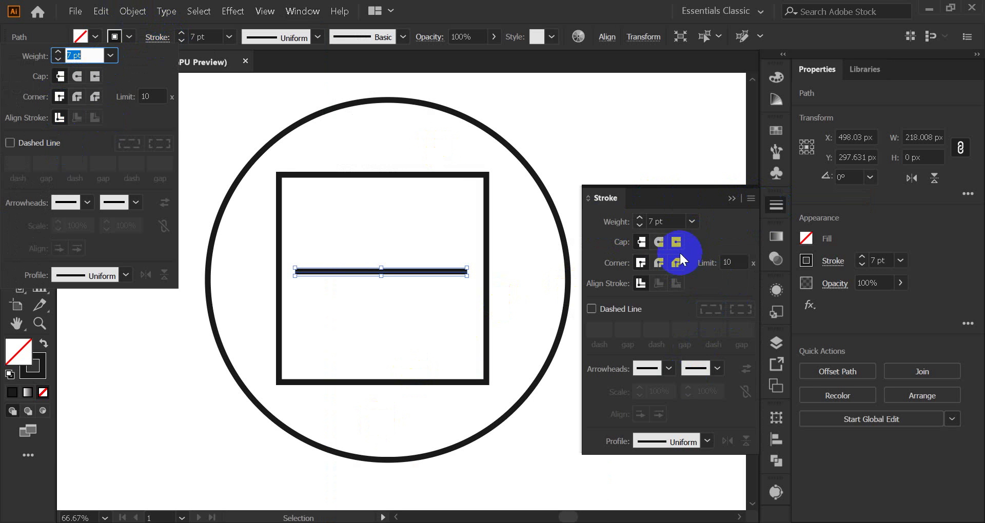
click(160, 38)
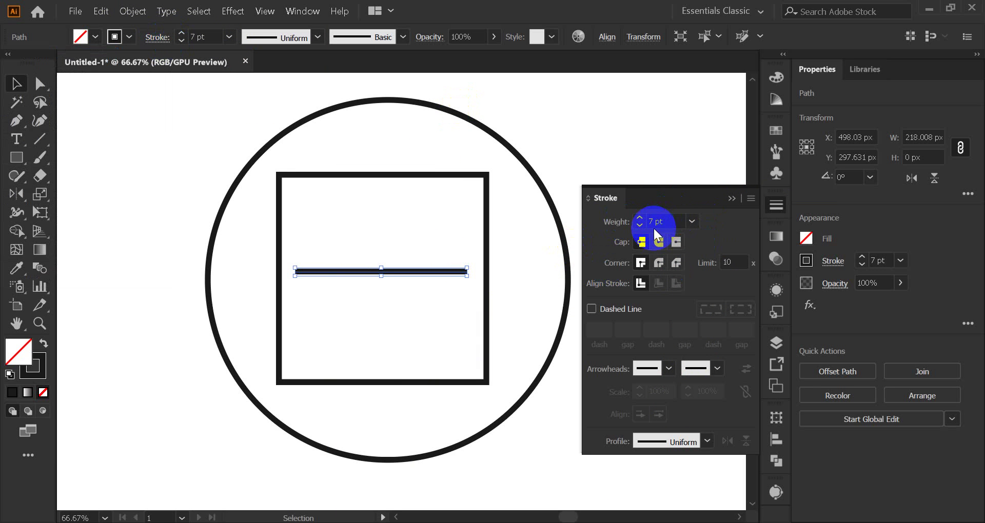
Step: Set the horizontal line's stroke weight to 30 pt
scroll(416, 241, up, 2)
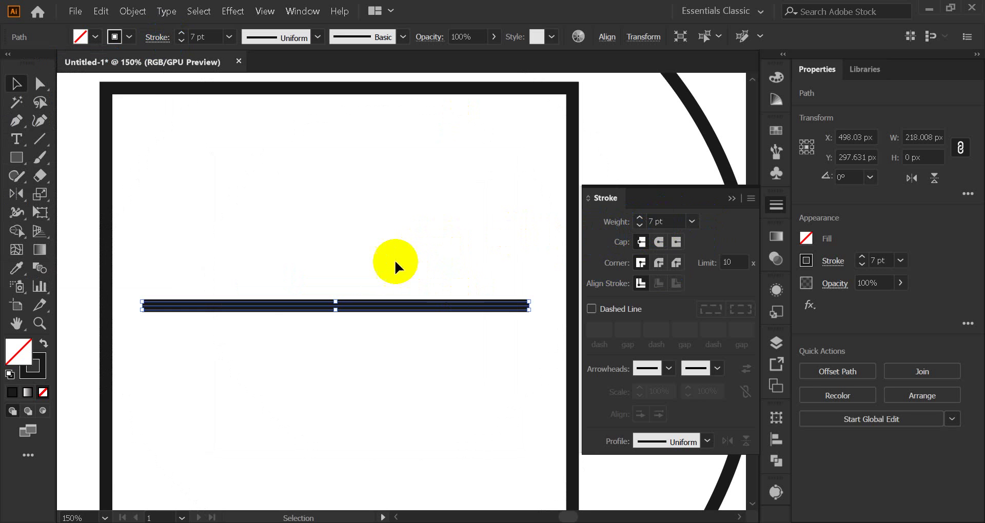
scroll(377, 257, up, 1)
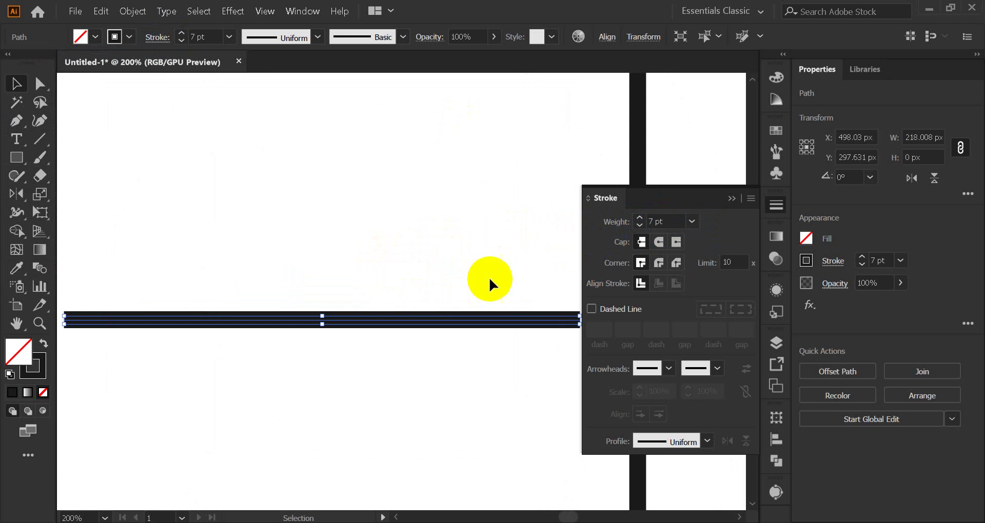
click(639, 217)
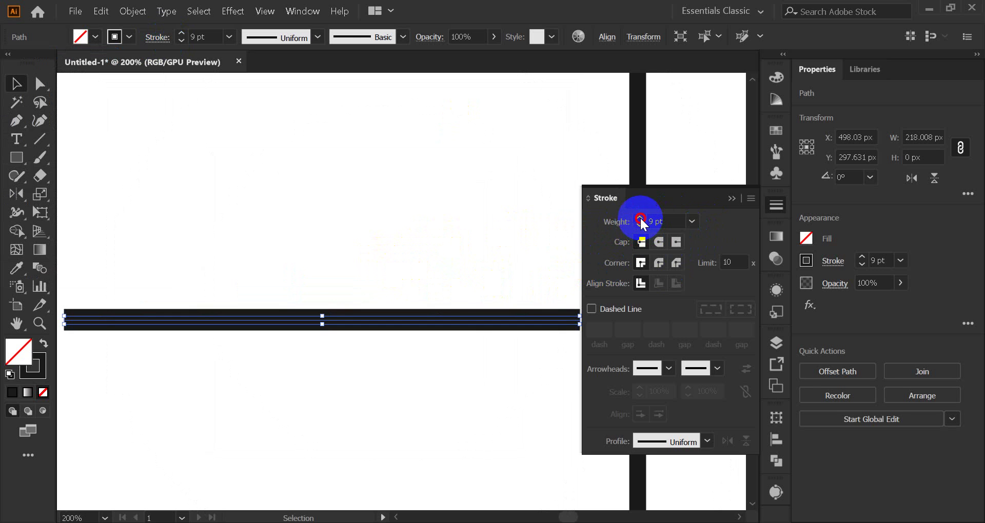
click(640, 216)
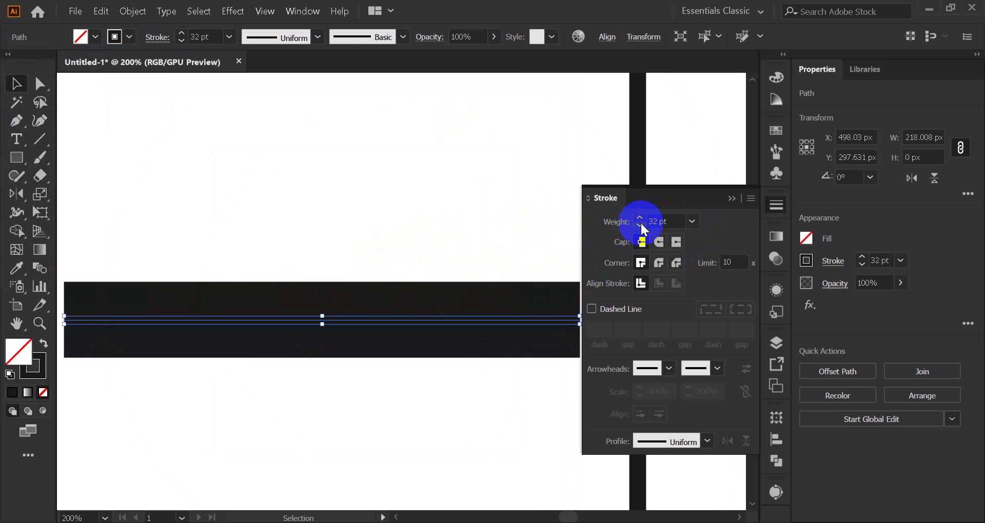
click(639, 226)
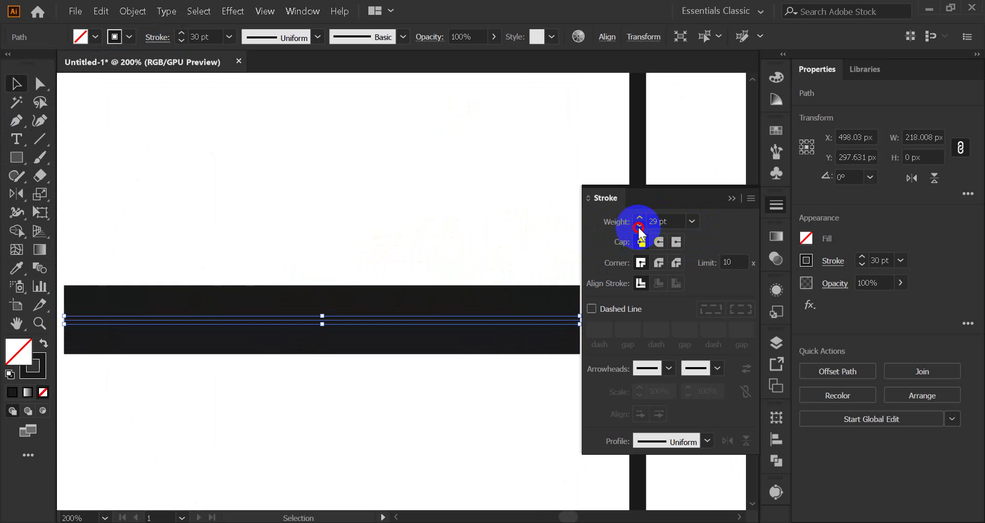
click(640, 217)
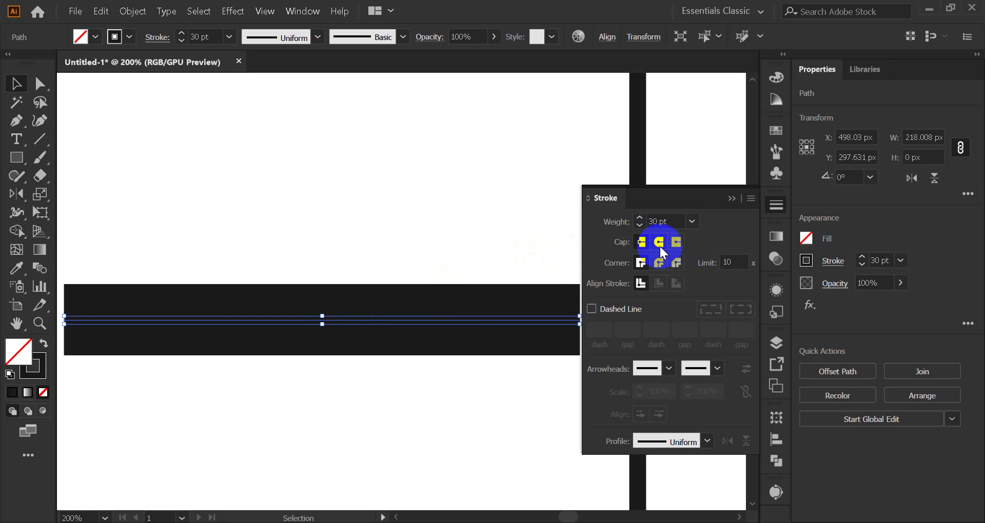
Step: Compare the line's end styles by applying Round Cap, then Butt Cap, and return to Round Cap
click(659, 243)
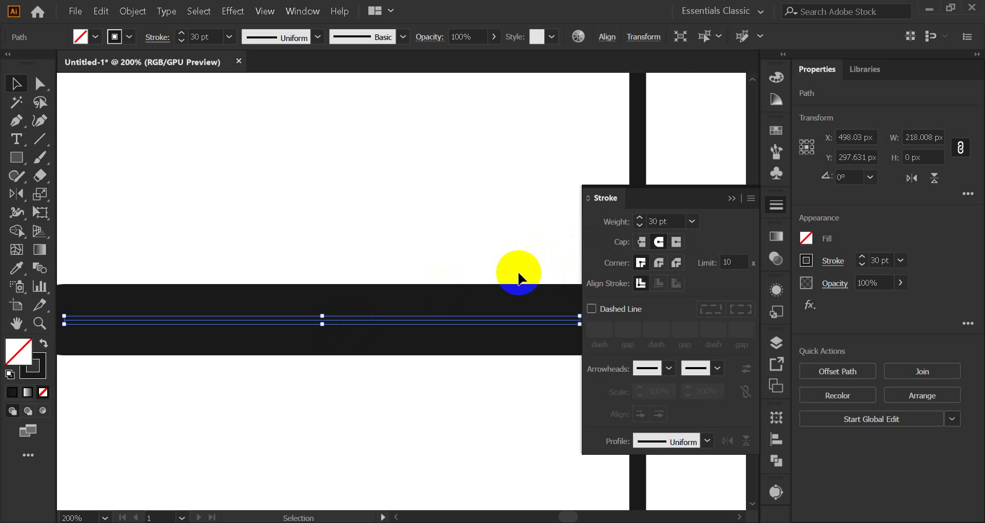
scroll(457, 288, down, 1)
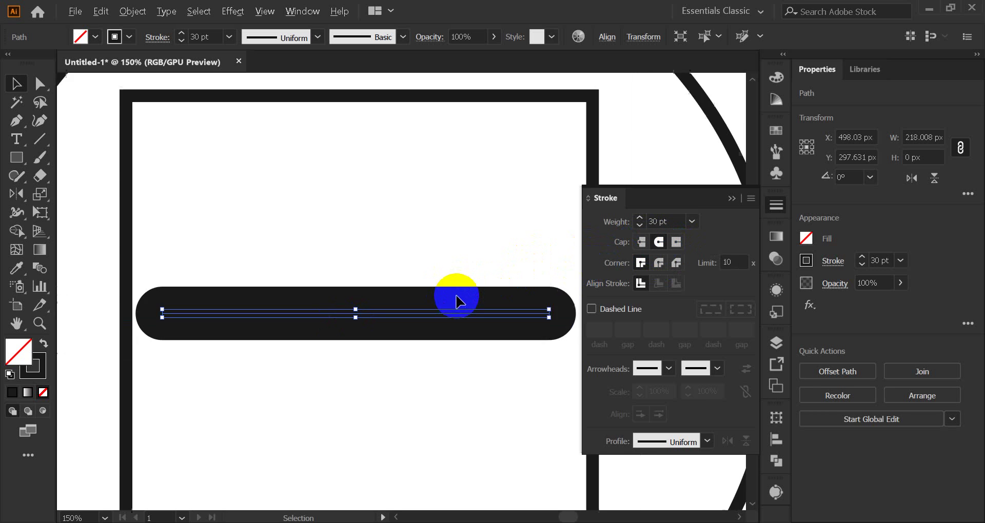
click(642, 243)
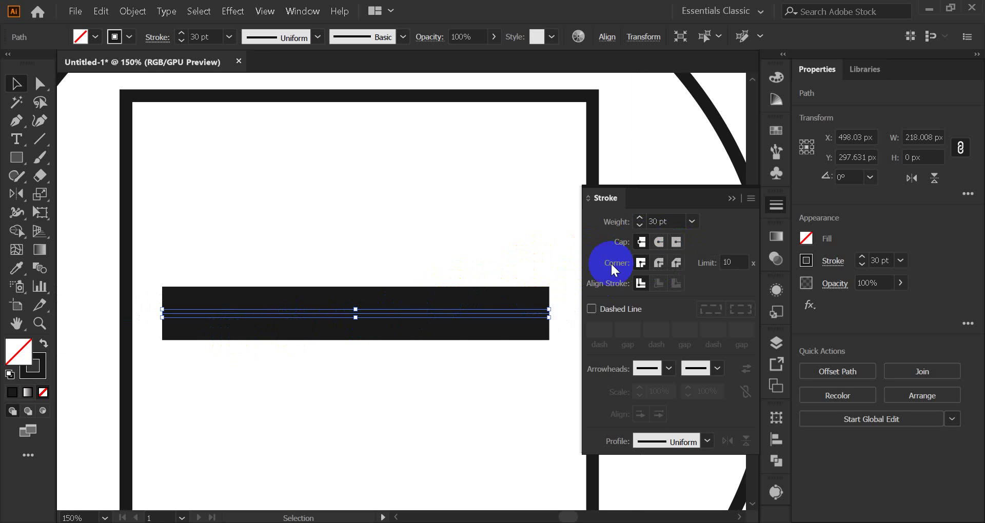
click(659, 250)
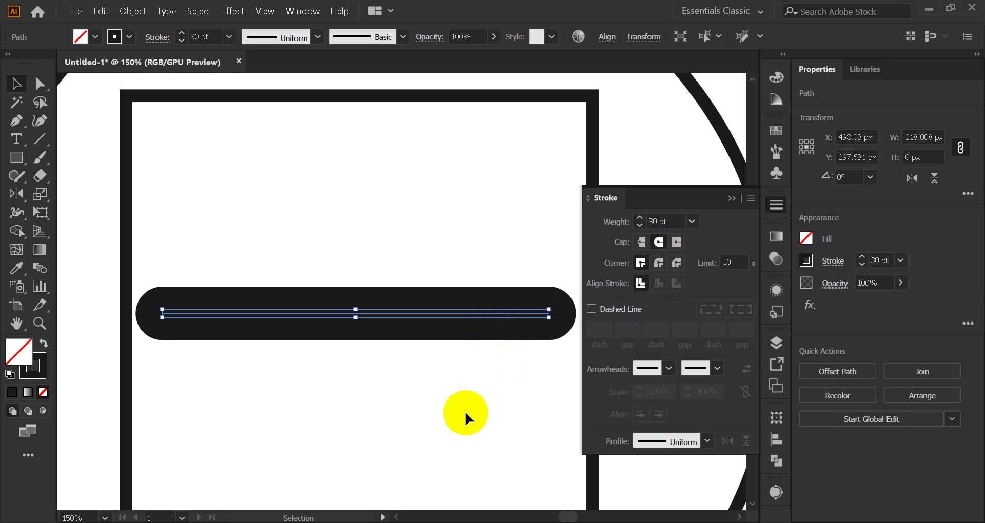
Step: Move the horizontal line about 2 px to the right, placing its centre at X 500 px
click(403, 416)
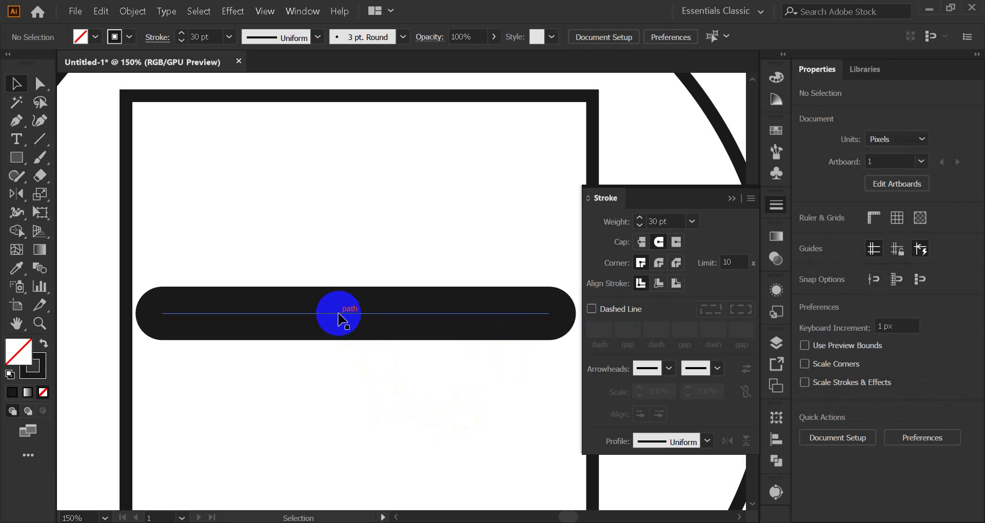
click(340, 314)
drag(343, 317, 347, 317)
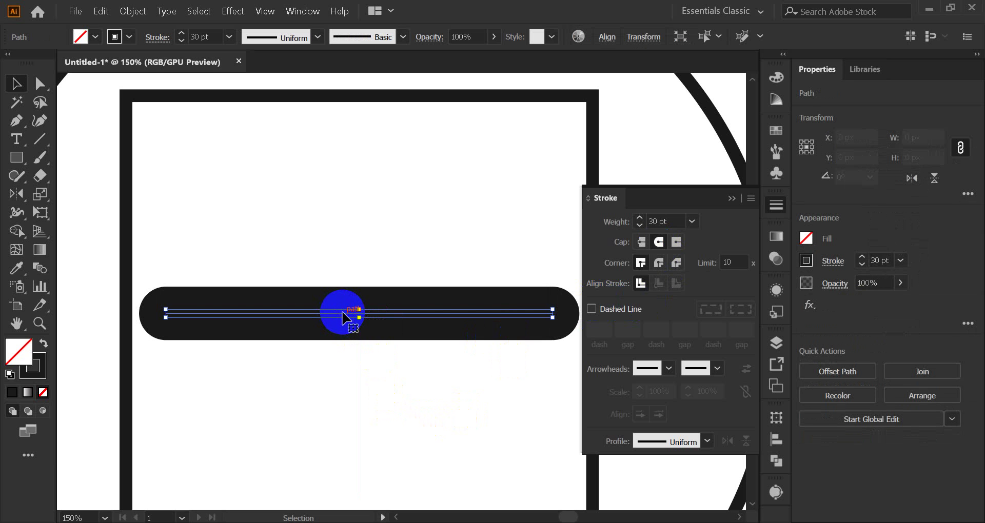
Step: Compare Projecting Cap with Butt Cap on the line's ends, finish with Round Cap and deselect the line
click(676, 243)
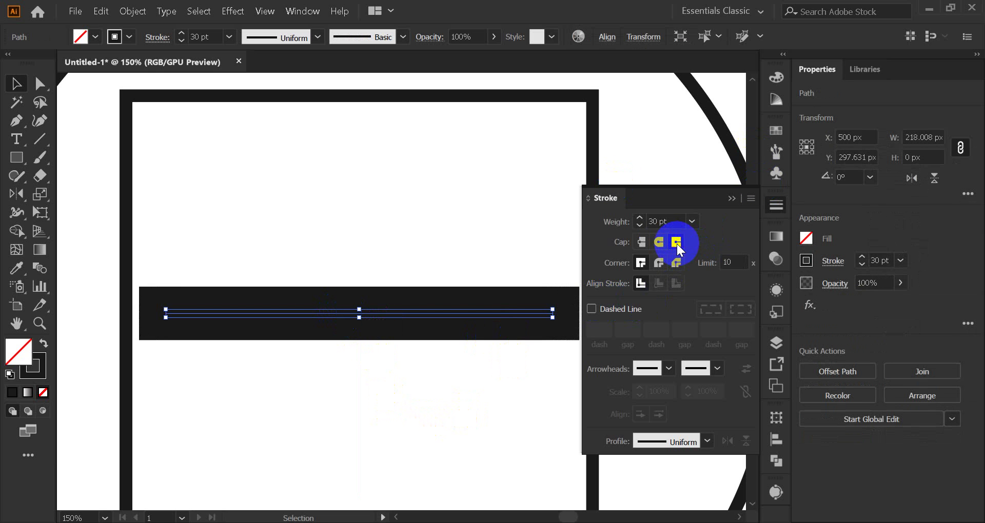
click(641, 244)
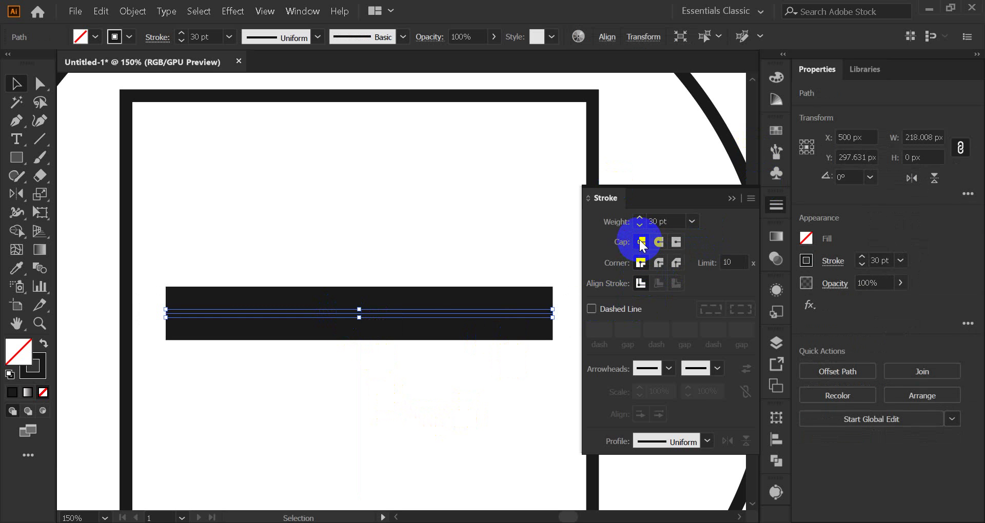
click(174, 354)
click(204, 314)
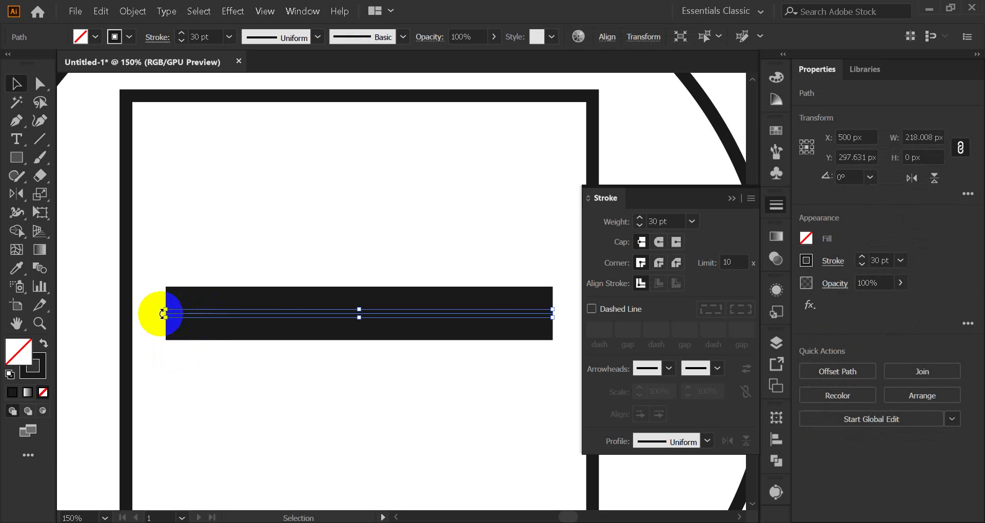
click(676, 242)
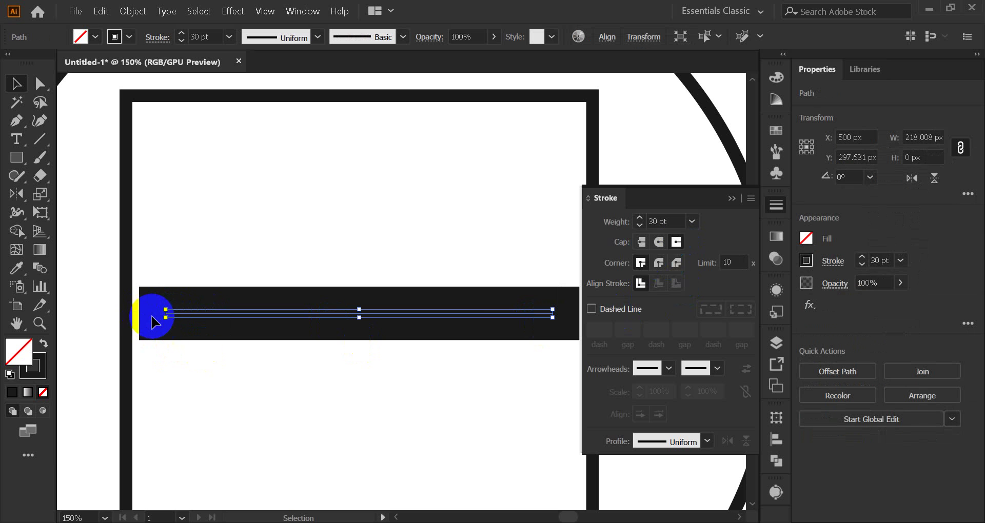
click(655, 243)
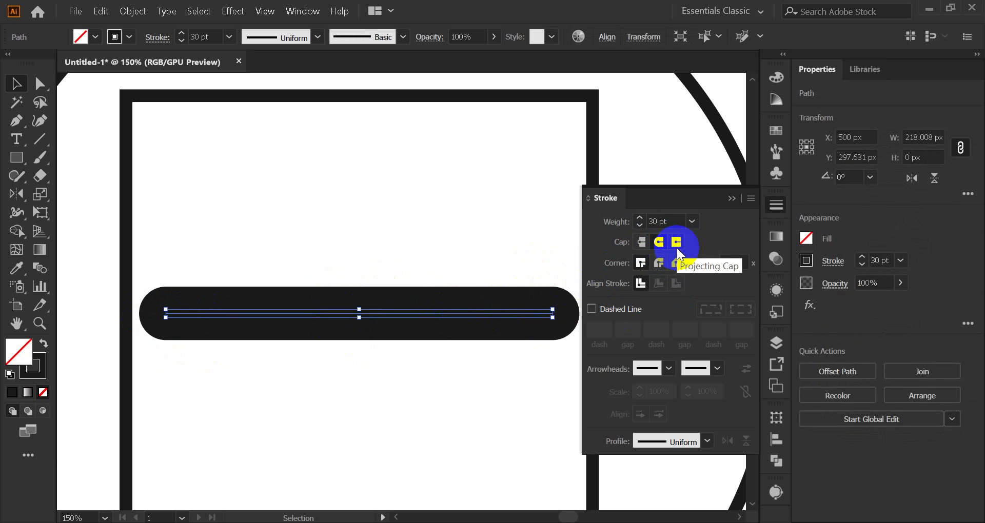
click(433, 250)
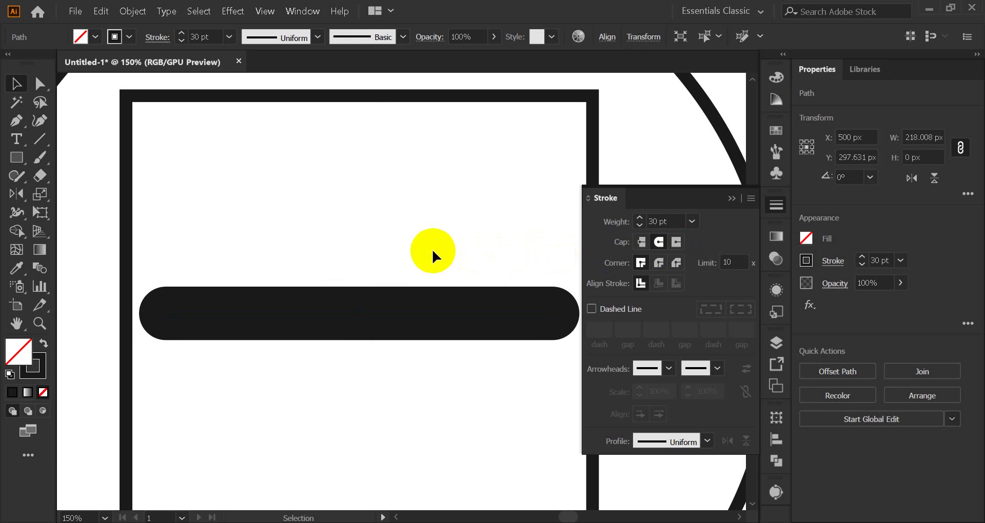
Step: Set the square's stroke weight to 22 pt and deselect it
click(356, 98)
scroll(421, 210, up, 3)
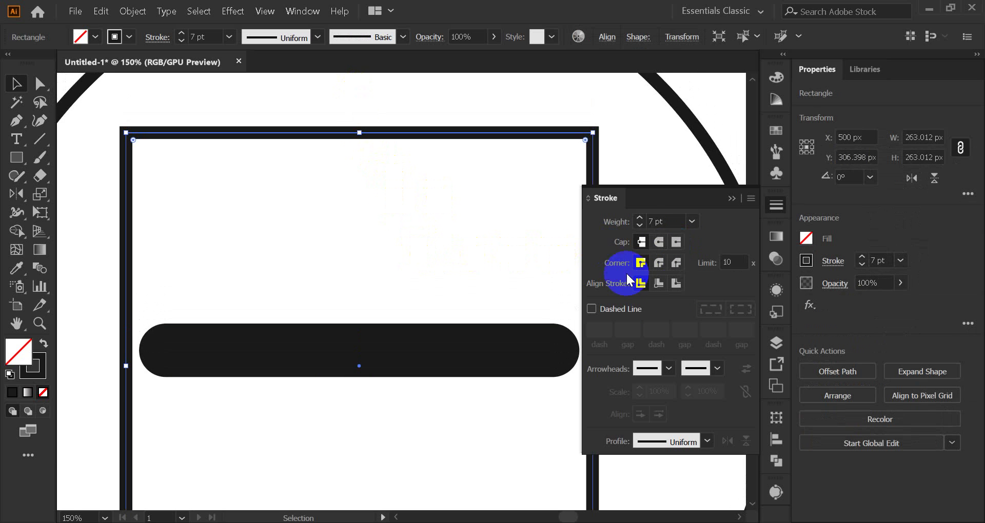
click(640, 219)
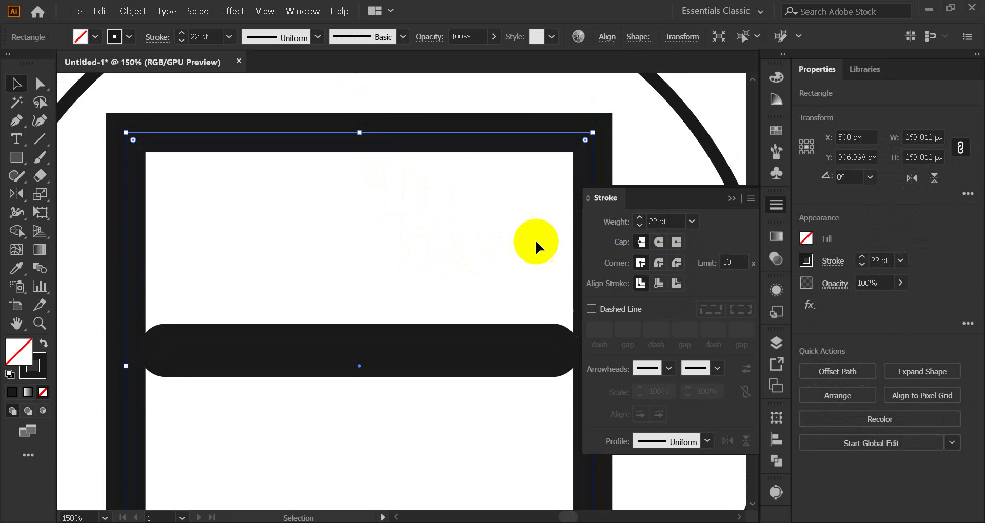
scroll(535, 239, up, 4)
click(436, 218)
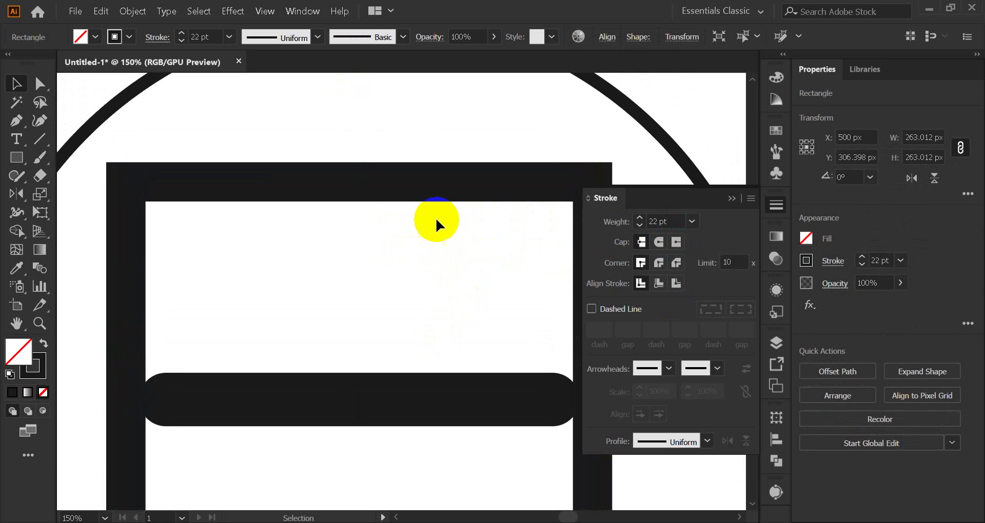
Step: Apply Round Join to the square's stroke corners and inspect the rounded corner against its path
click(441, 185)
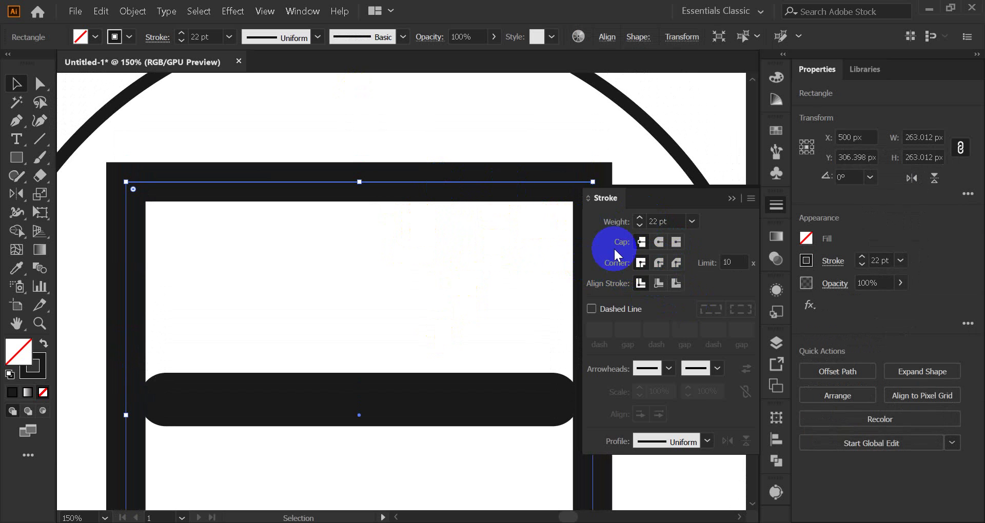
click(659, 263)
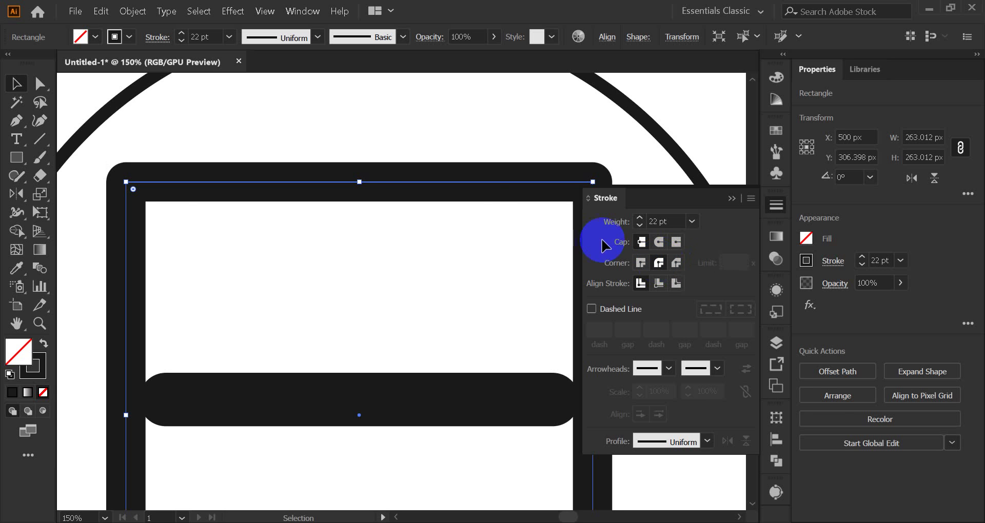
click(170, 216)
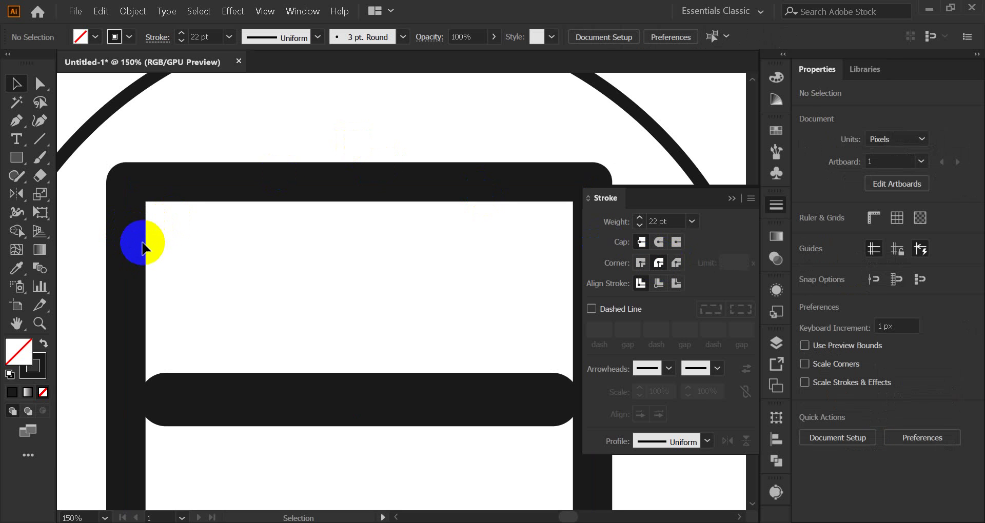
click(125, 190)
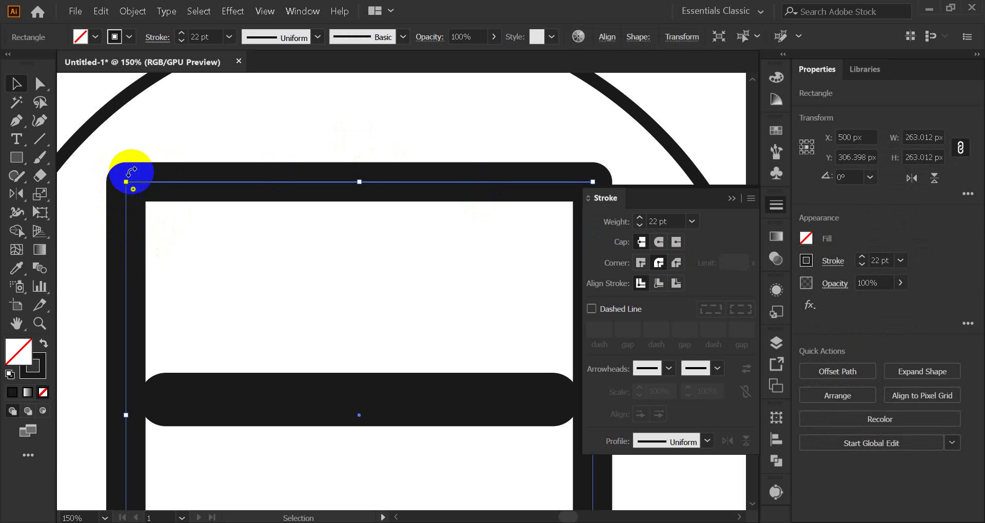
click(659, 264)
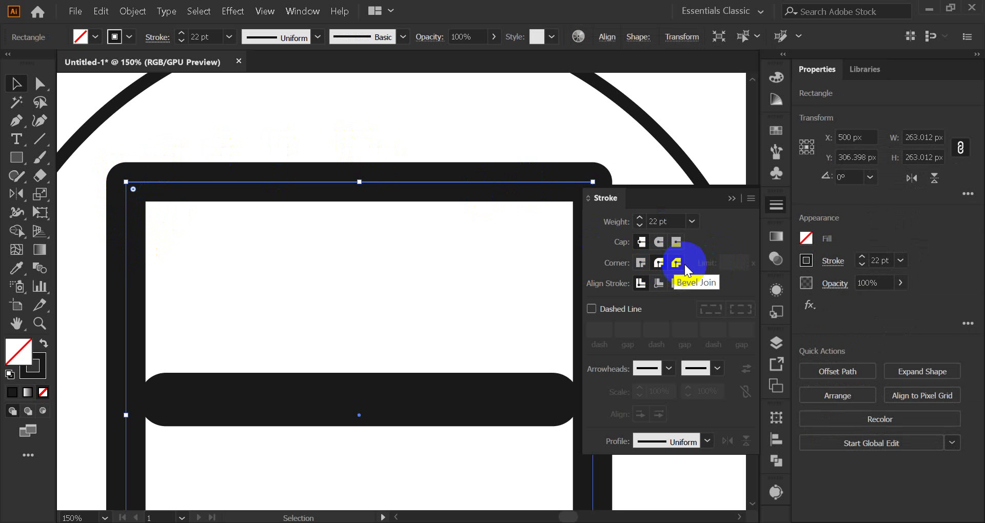
Step: Apply Bevel Join to the square's stroke and inspect all of its corners
click(677, 264)
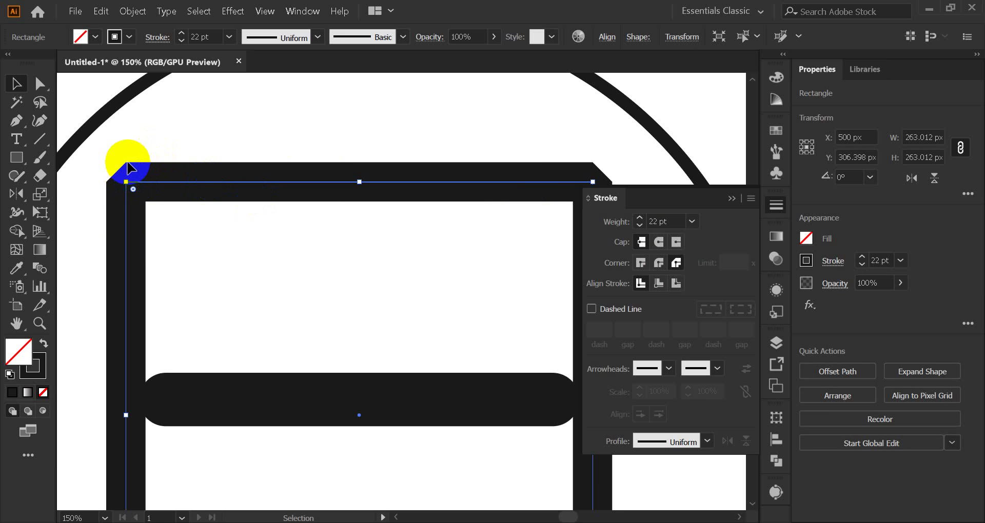
scroll(276, 197, down, 5)
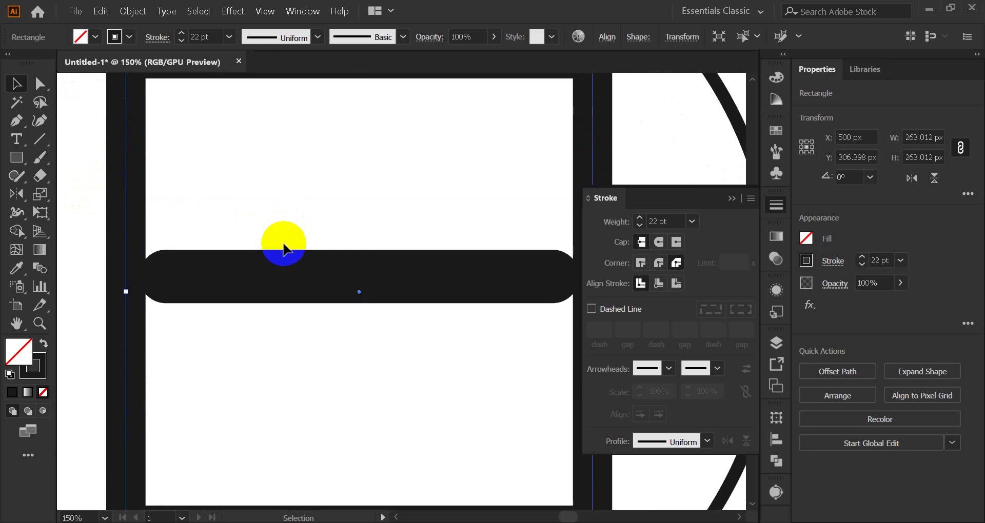
scroll(273, 260, up, 1)
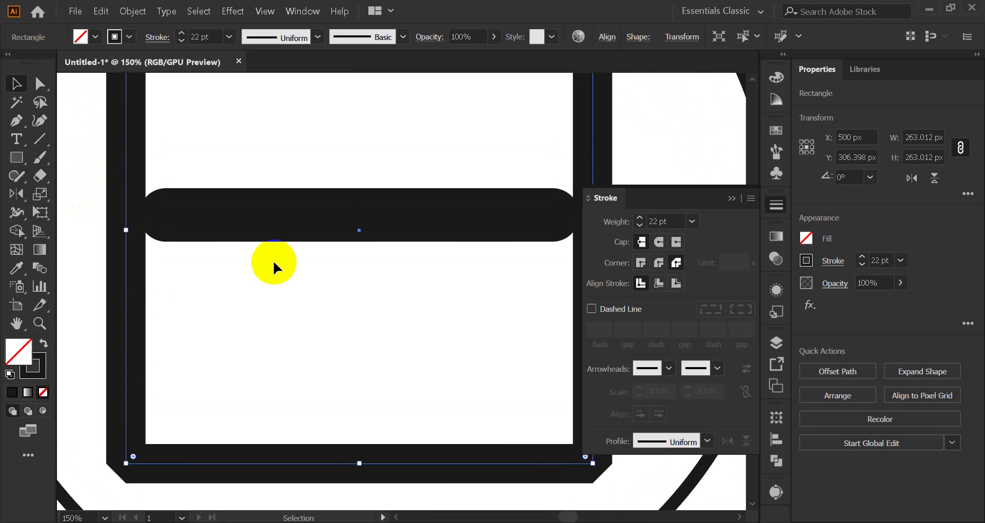
alt+scroll(273, 260, down, 1)
scroll(298, 259, up, 1)
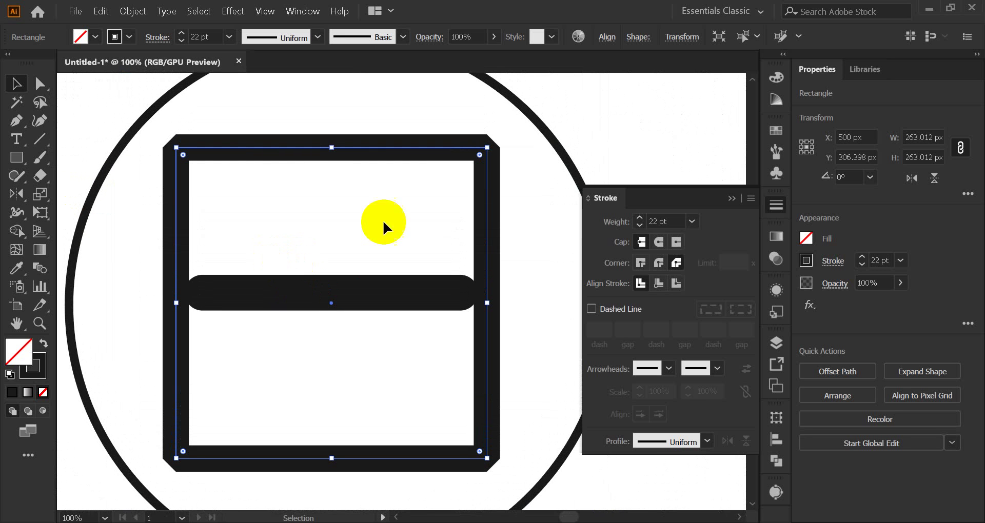
Step: Cycle the square's corners through Miter Join and Round Join, finish with Bevel Join and deselect it
click(641, 263)
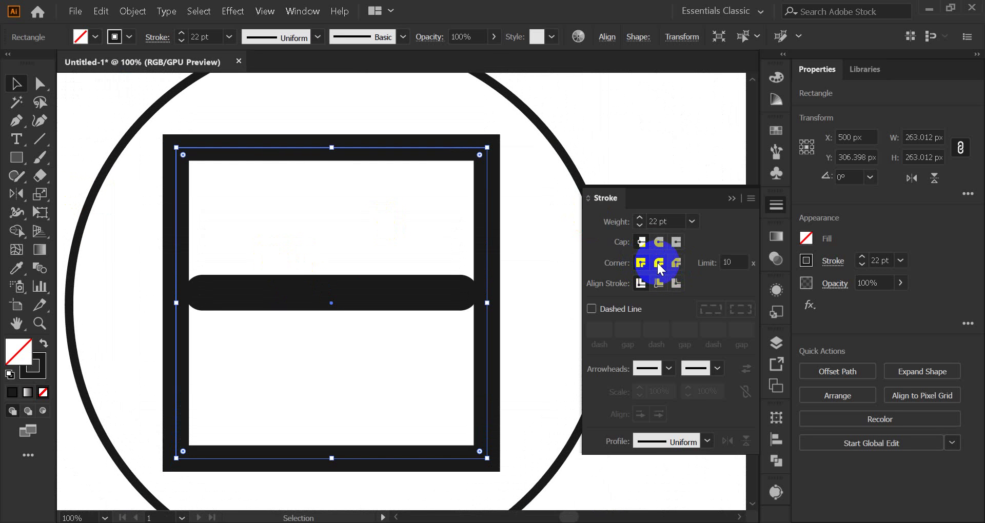
click(659, 263)
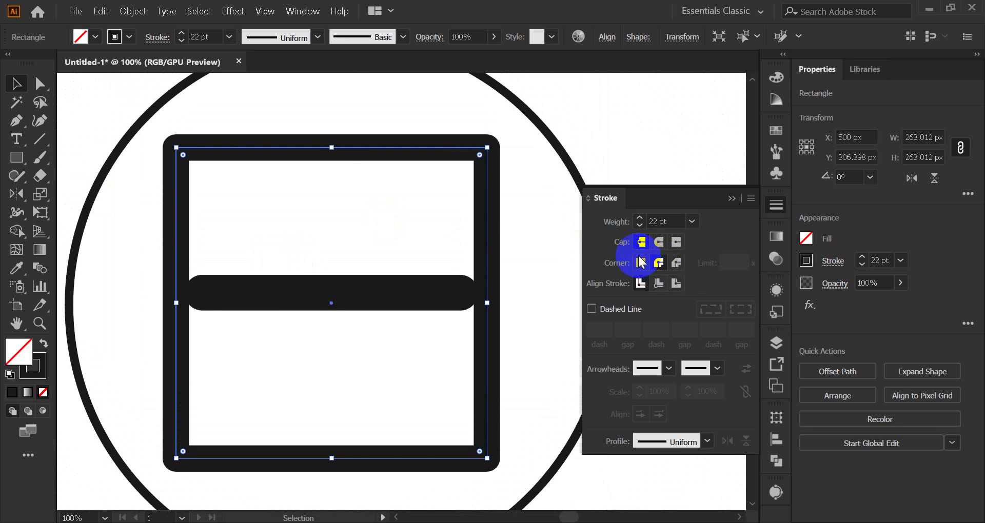
click(677, 263)
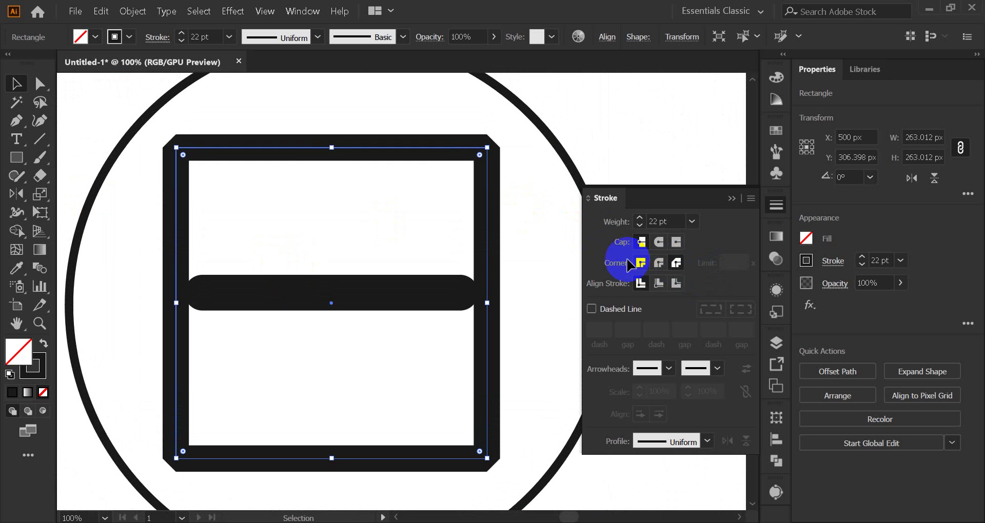
click(524, 275)
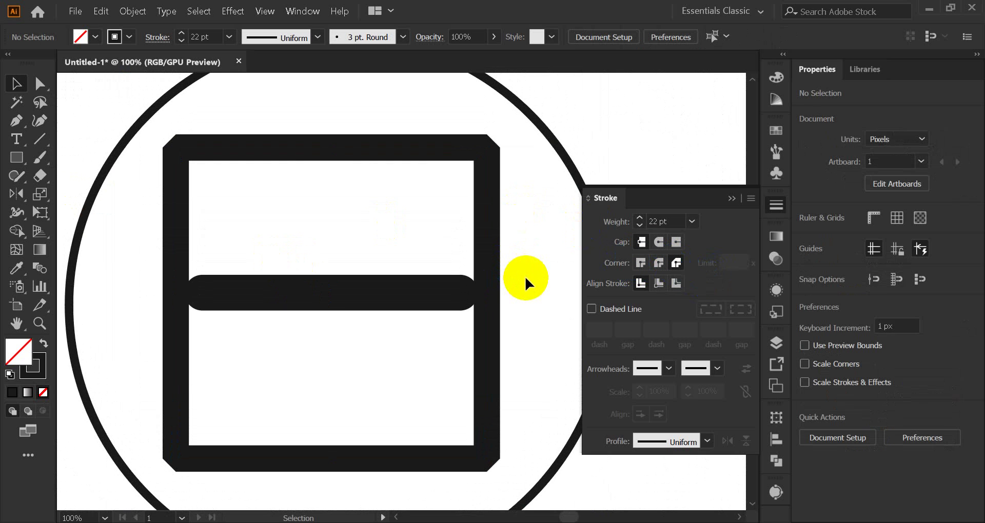
Step: Shorten the line inside the square equally at both ends to about 185 px wide and deselect it
click(372, 149)
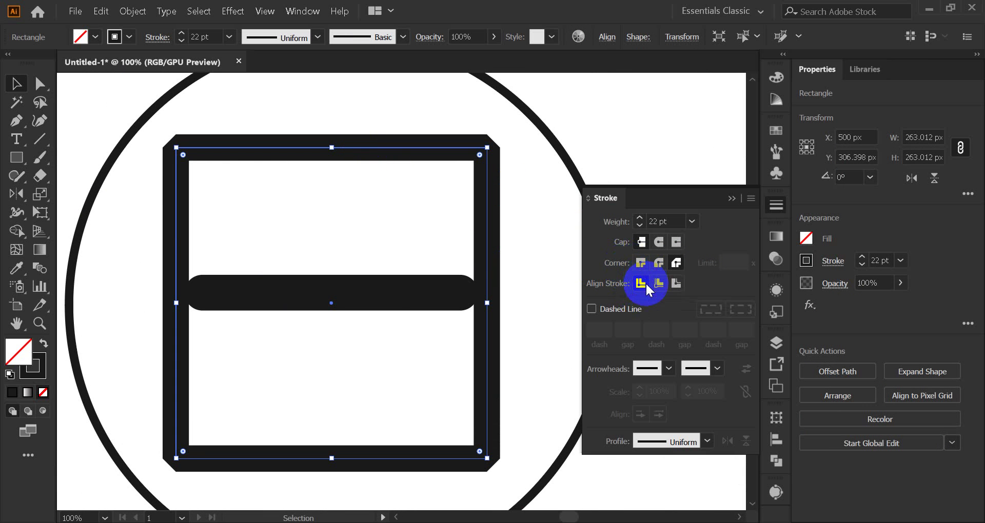
click(287, 315)
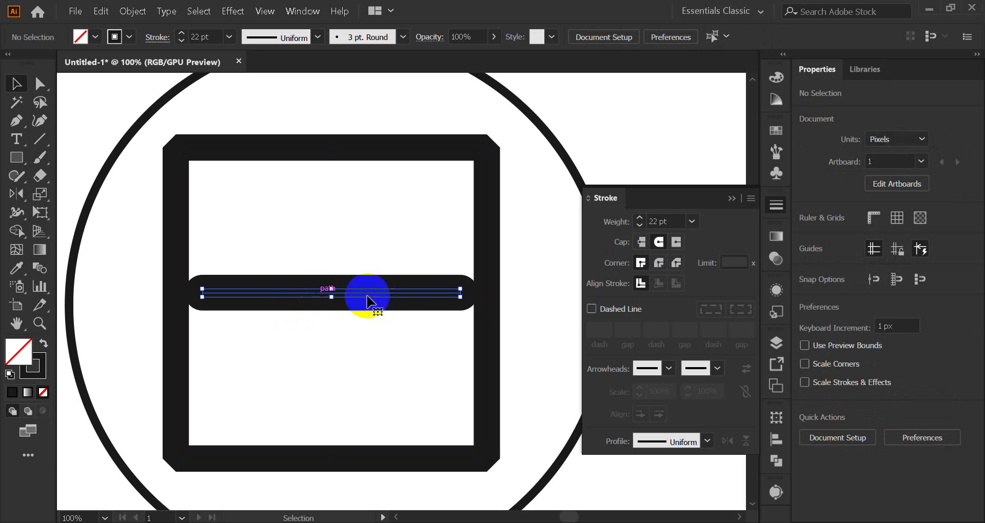
click(461, 295)
drag(459, 296, 441, 298)
click(511, 279)
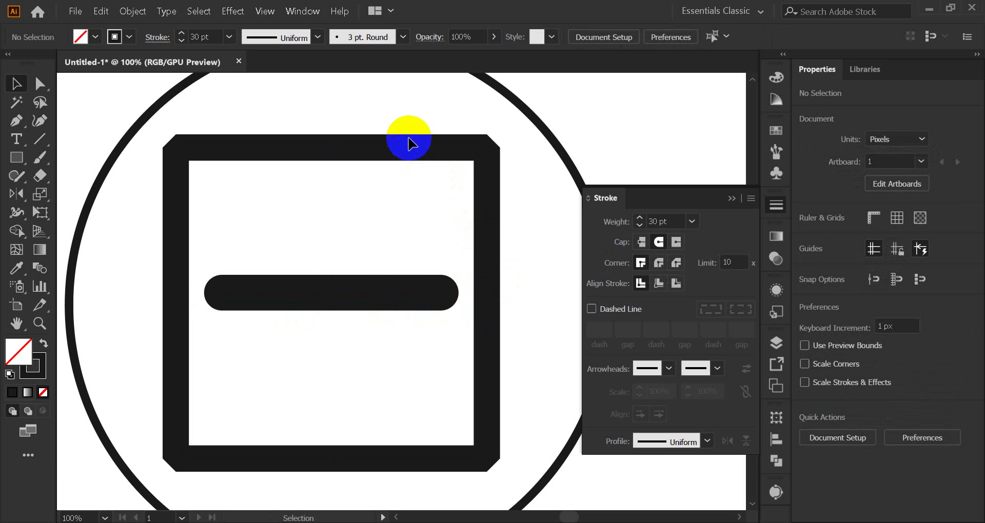
Step: Try the square's stroke aligned to the inside of its path, followed by alignment to the outside
click(404, 148)
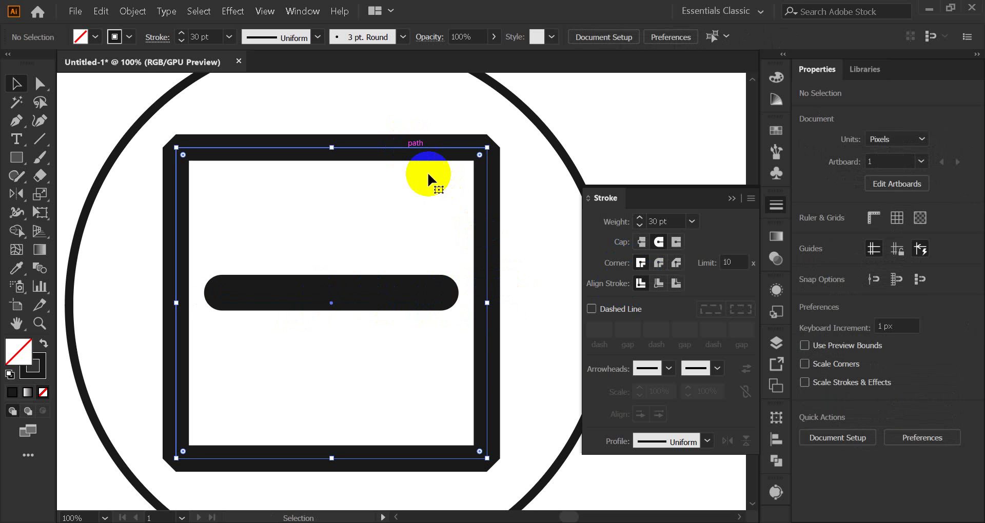
click(631, 286)
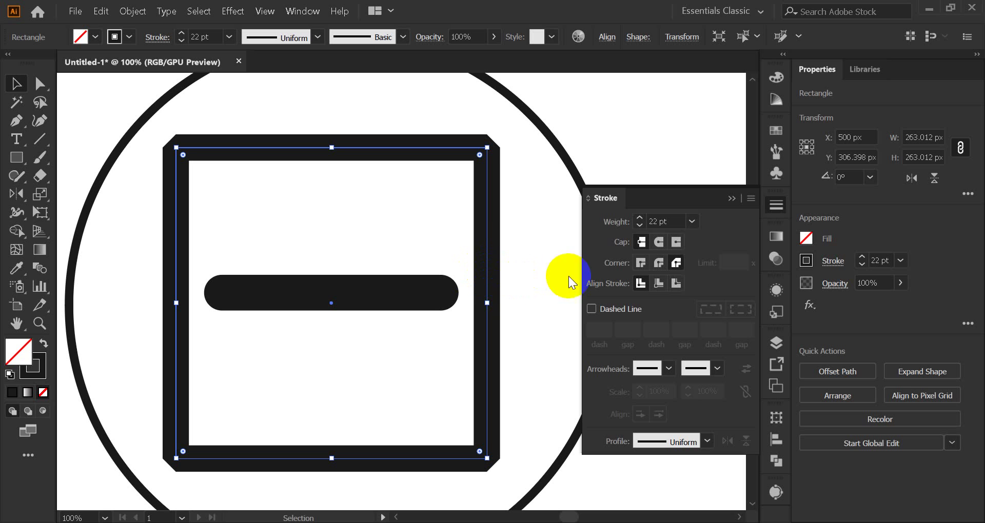
click(659, 285)
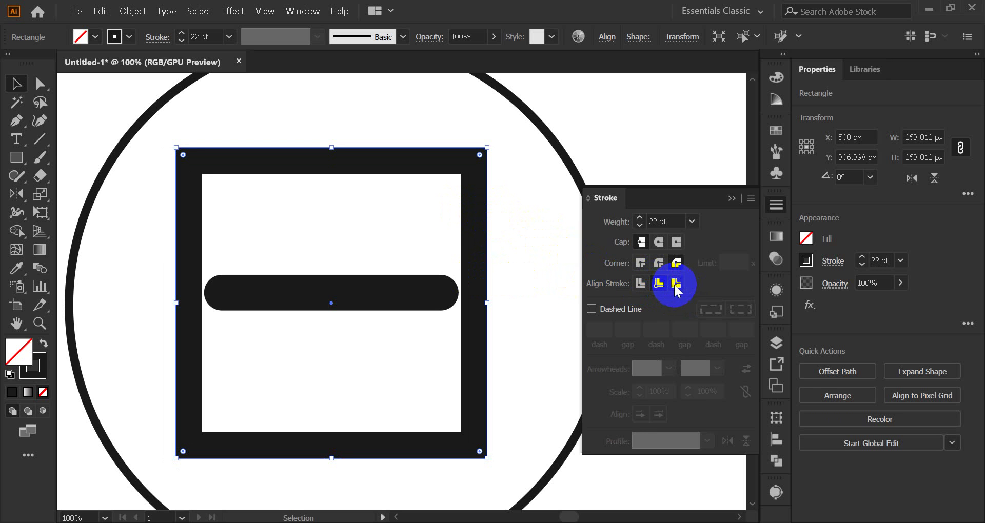
click(676, 284)
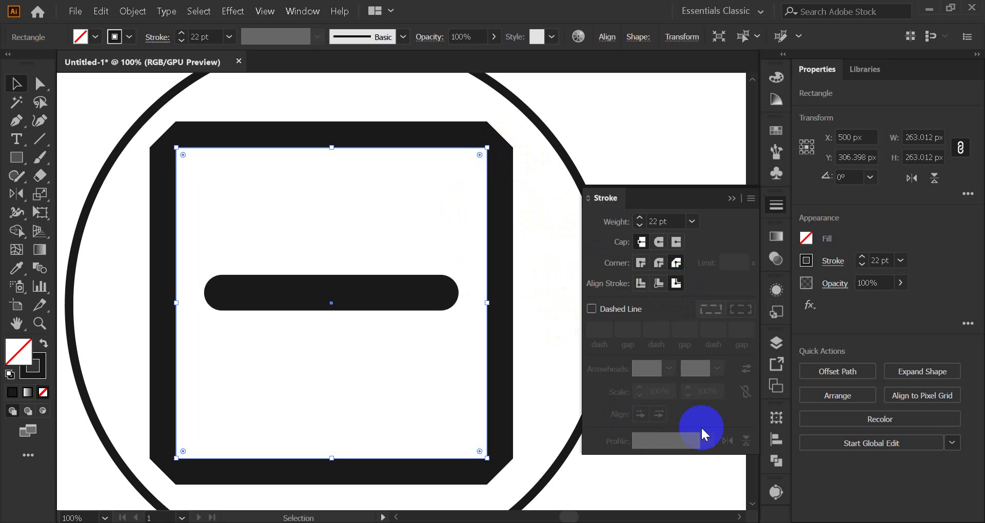
Step: Check the Google Meet window's participant list and return to Illustrator
mouse_move(513, 522)
click(461, 473)
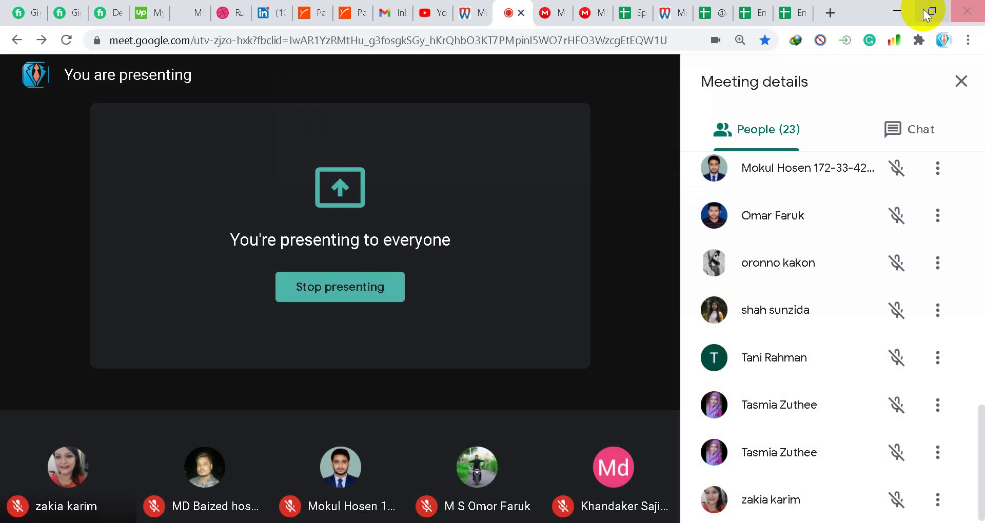
click(897, 11)
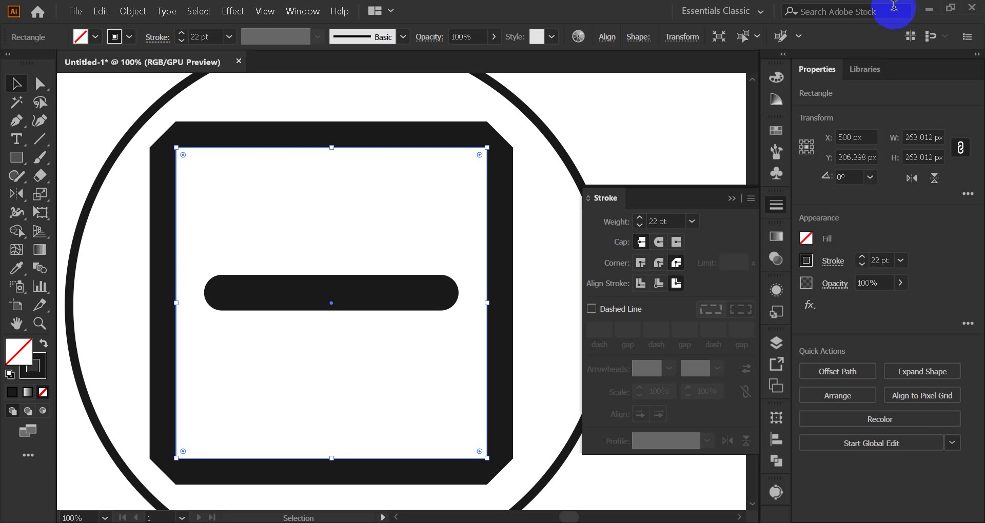
Step: Compare center, inside and outside stroke alignment on the square, finish with center alignment and deselect it
click(641, 283)
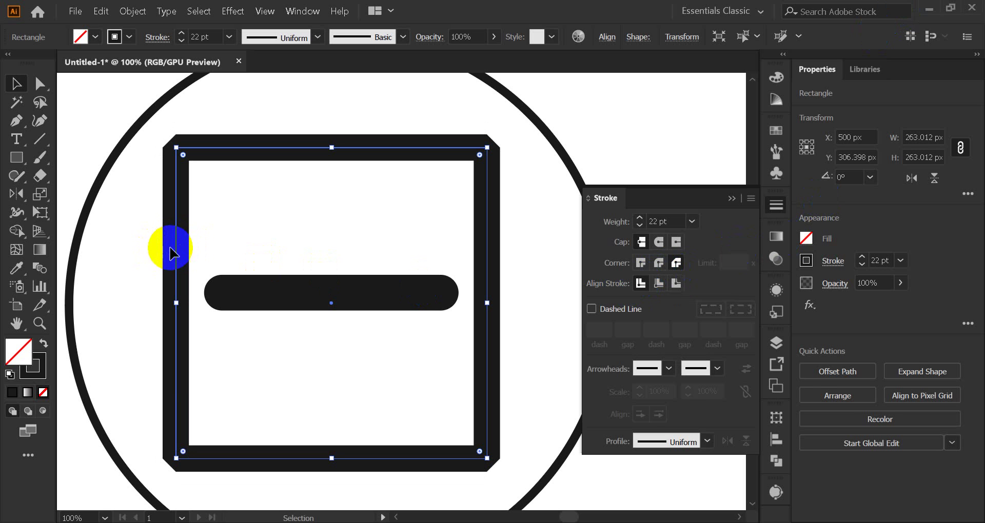
click(659, 284)
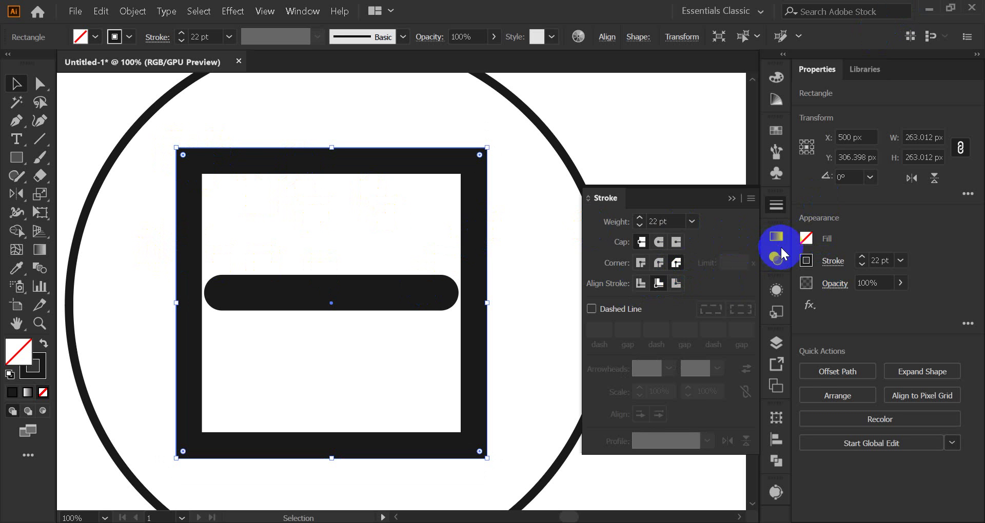
click(676, 285)
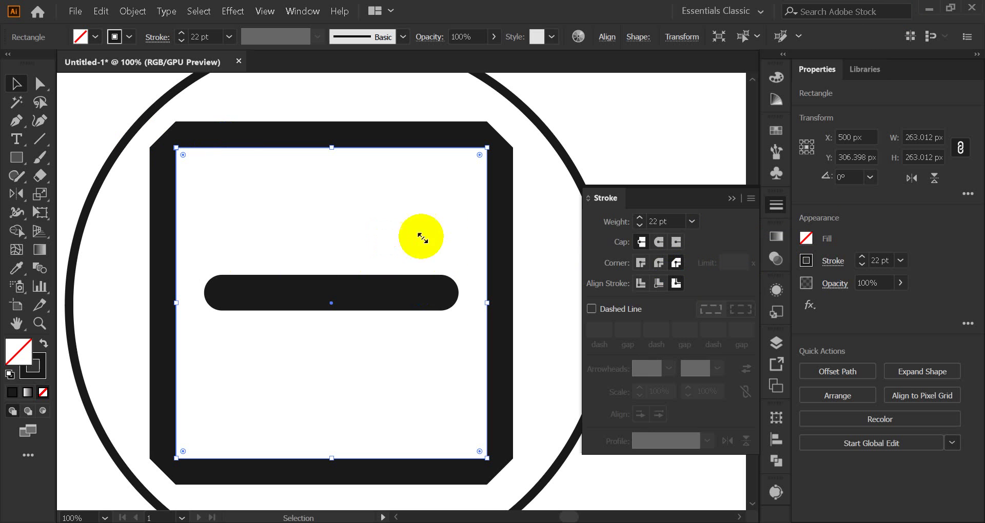
click(641, 284)
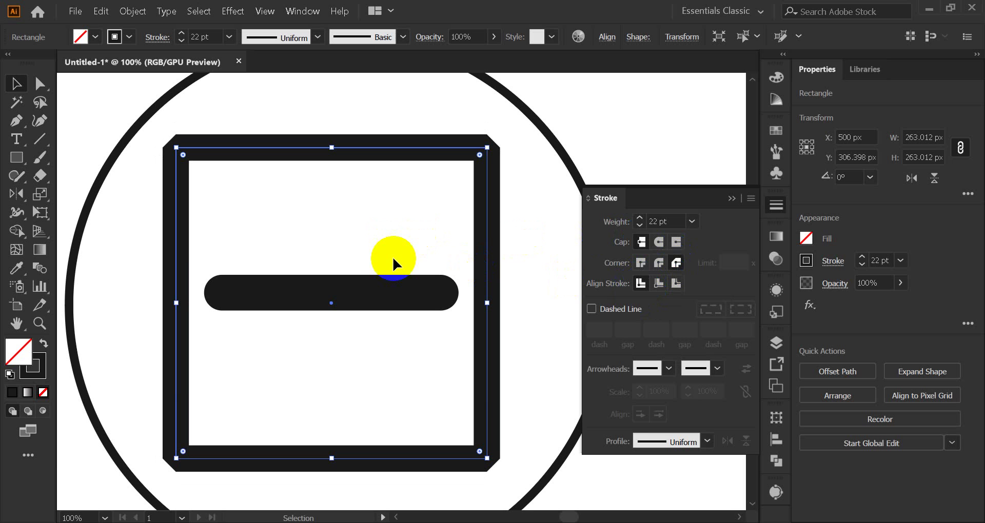
click(149, 239)
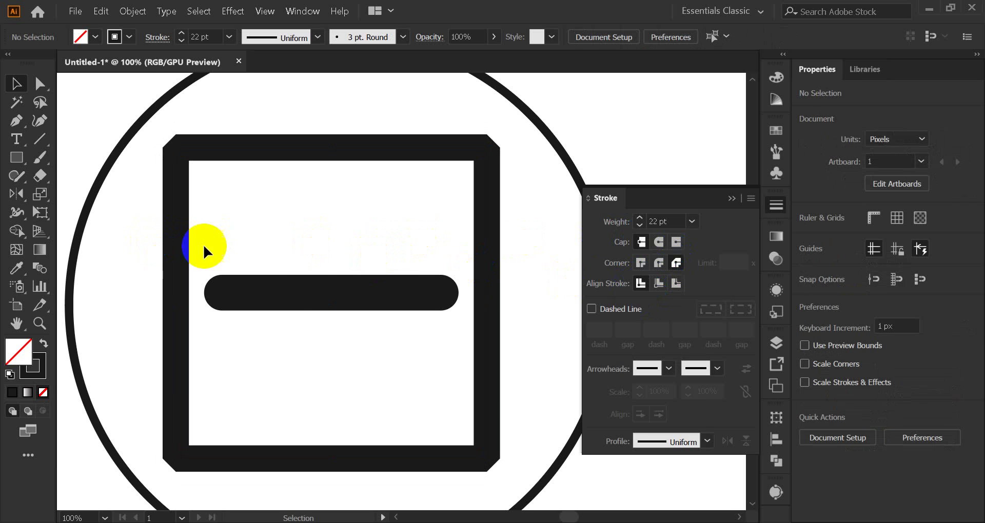
Step: Reduce the stroke weight of the line inside the square to 14 pt and deselect it
click(298, 289)
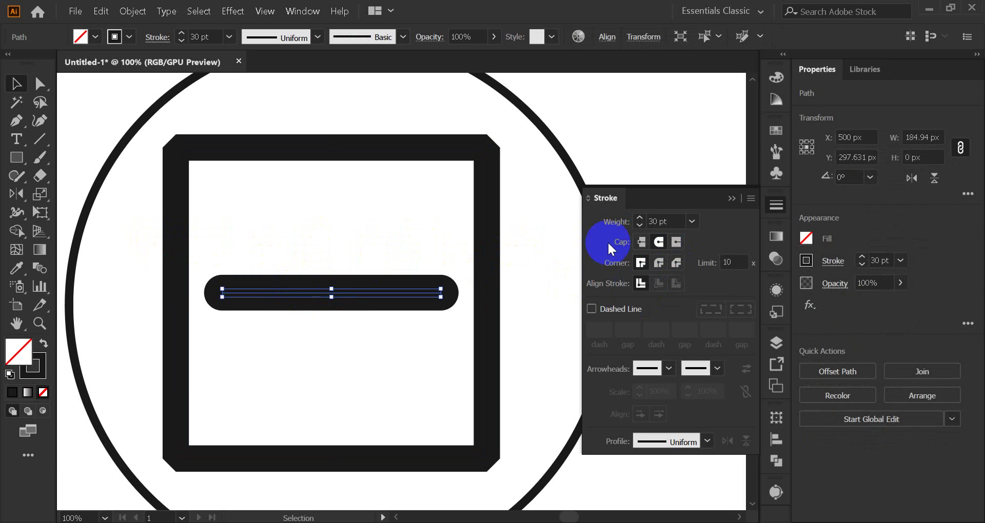
click(640, 225)
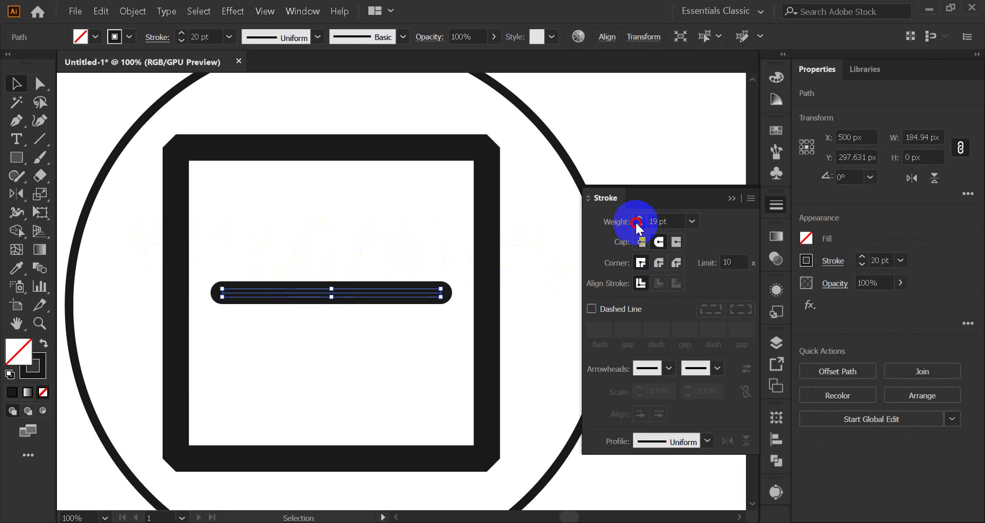
click(377, 257)
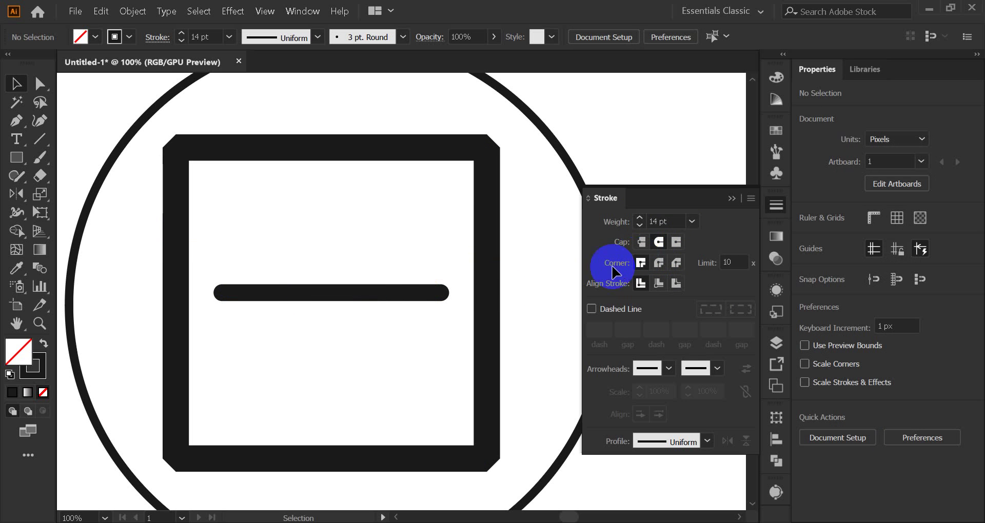
Step: Increase the circle's stroke weight to 13 pt and deselect it
scroll(427, 242, up, 2)
click(452, 100)
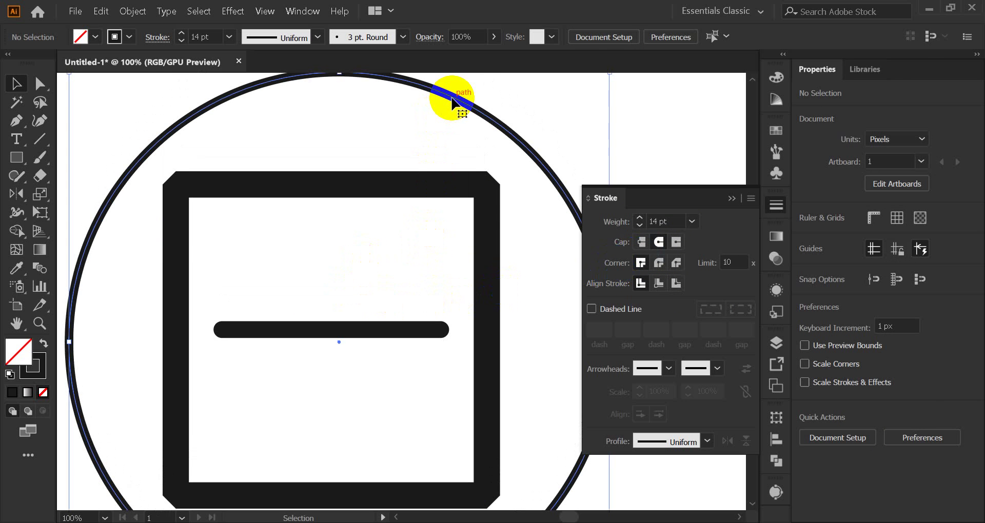
scroll(451, 115, up, 2)
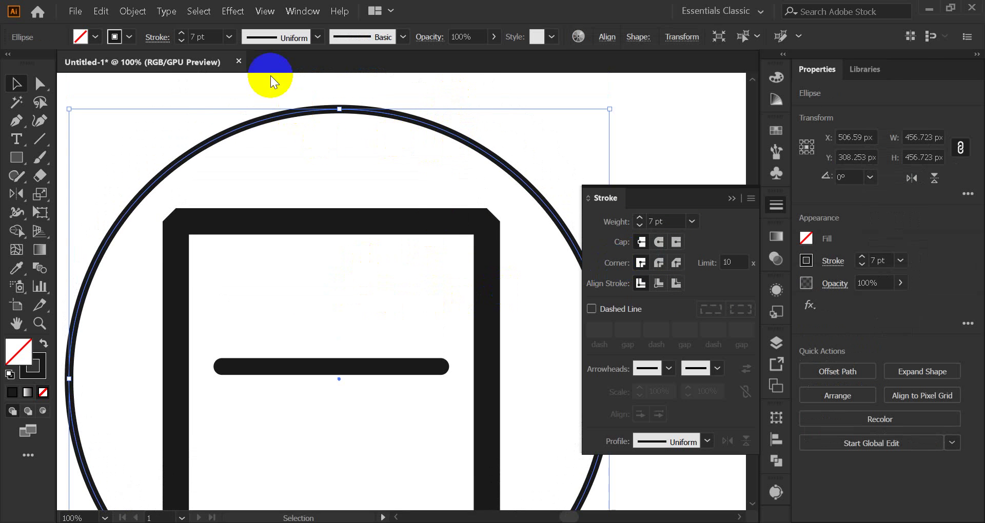
click(651, 221)
text(13)
key(Return)
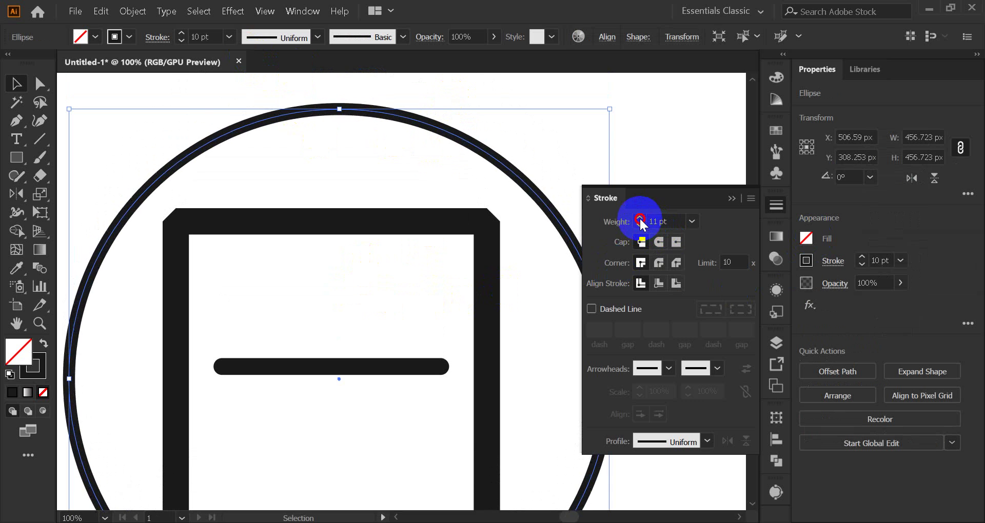
click(434, 170)
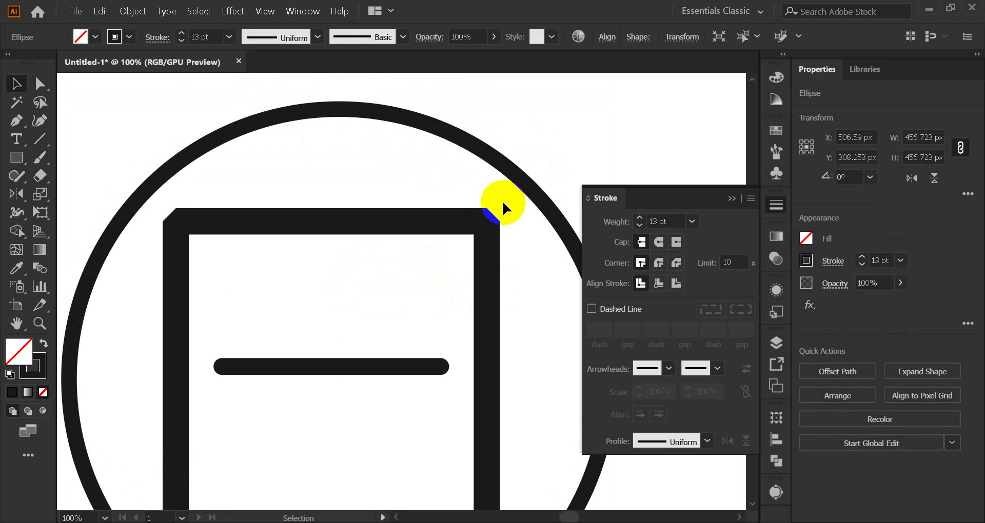
click(637, 222)
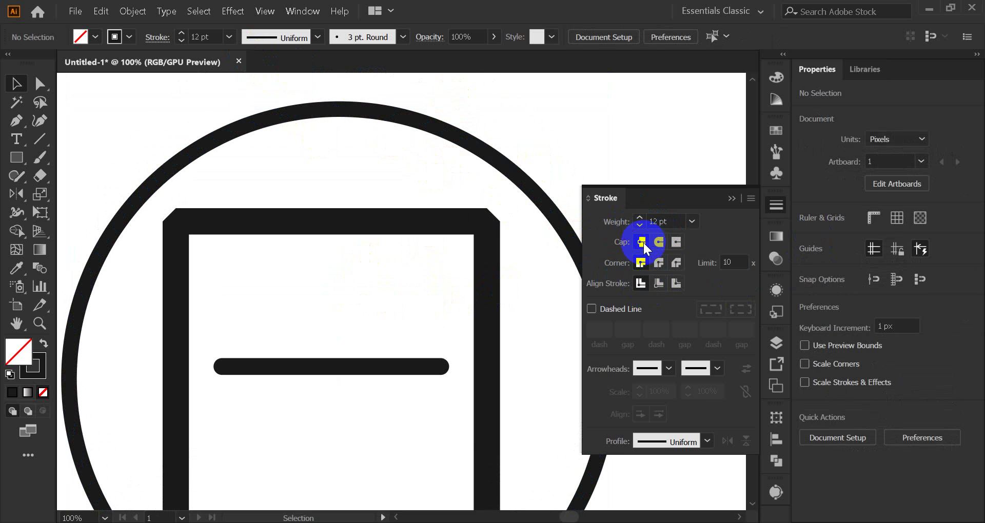
Step: Turn the circle's stroke into a dashed line with 5 pt dashes and deselect it
click(479, 153)
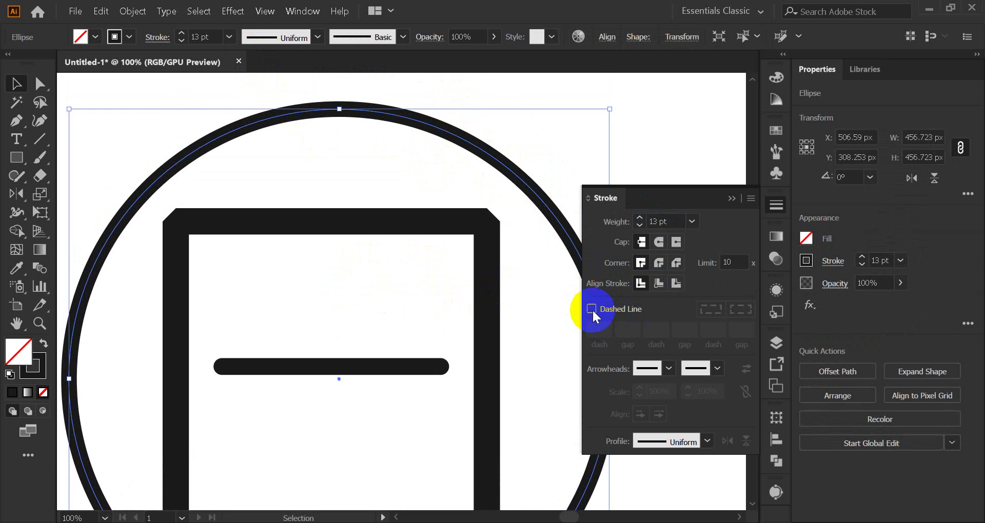
click(592, 309)
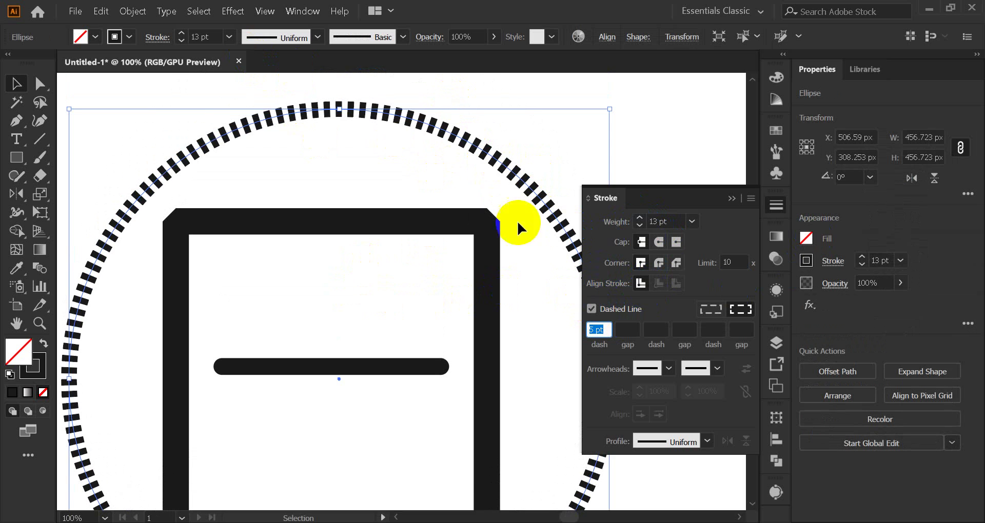
click(375, 196)
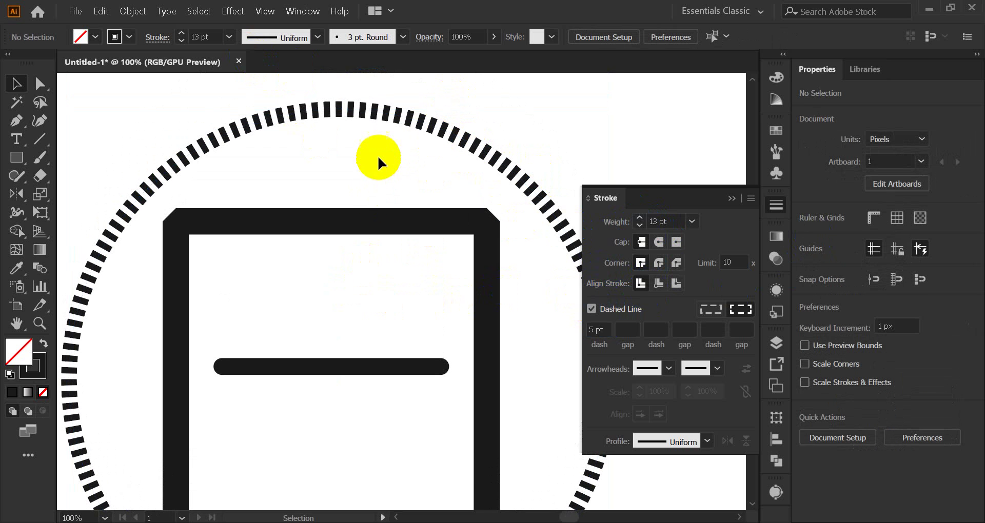
Step: Examine the circle's dashes up close around its top anchor point and across the whole shape
click(380, 112)
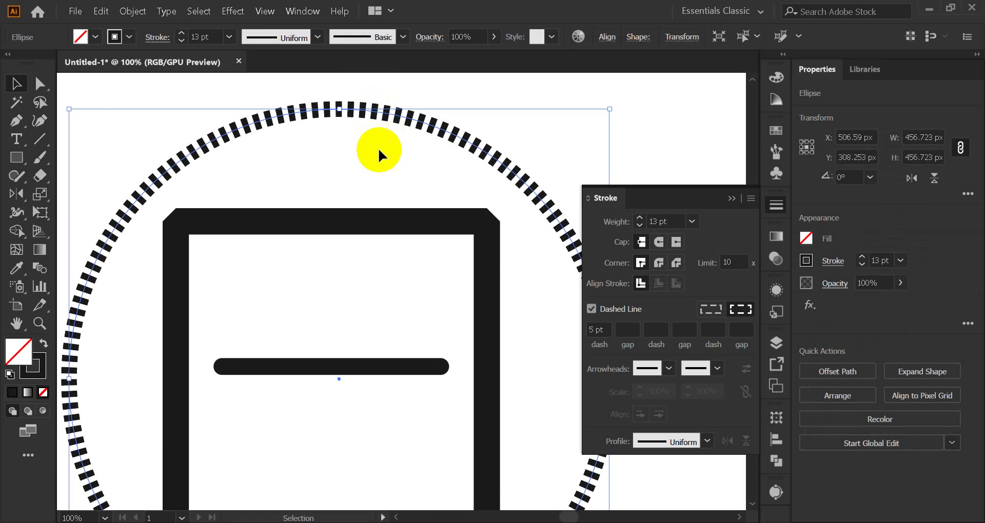
key(ctrl+minus)
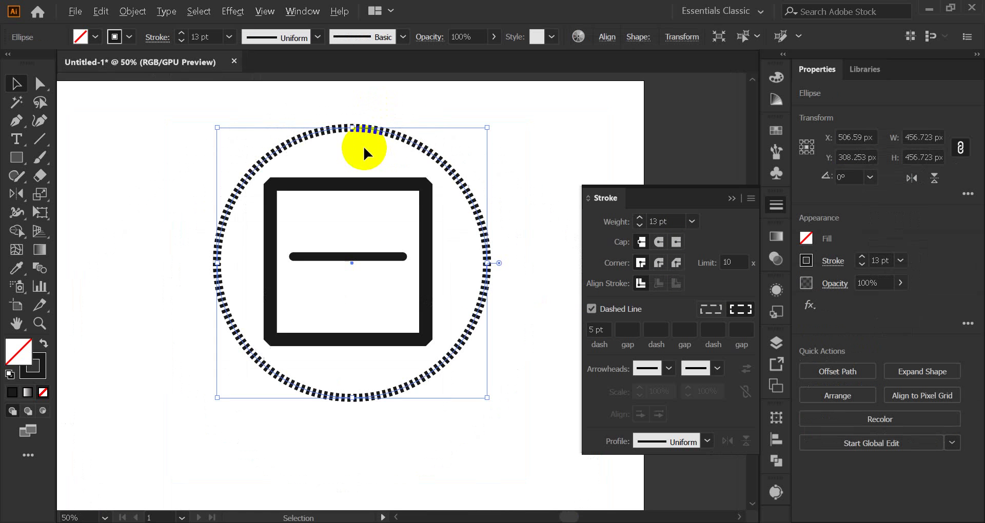
click(513, 202)
scroll(352, 144, up, 4)
scroll(352, 149, up, 2)
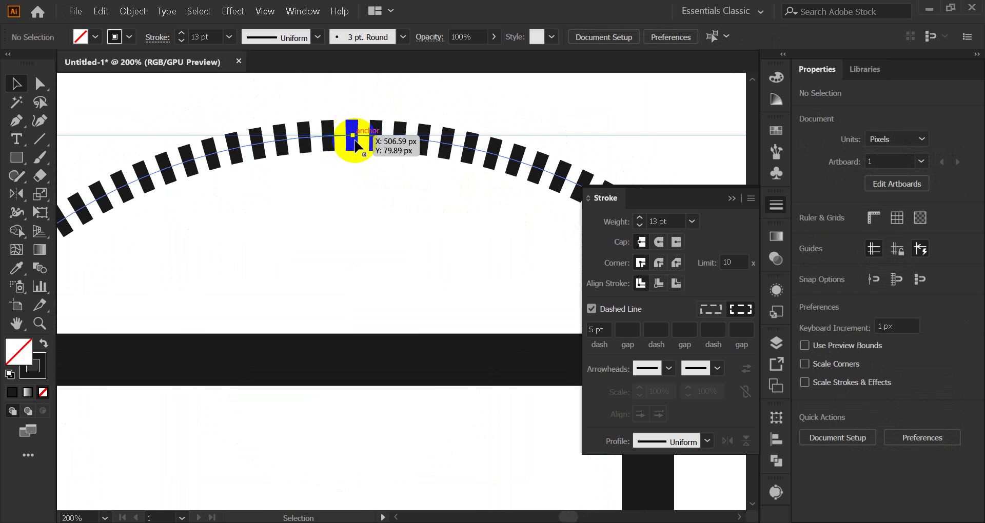
click(352, 136)
scroll(355, 150, down, 5)
scroll(402, 183, up, 2)
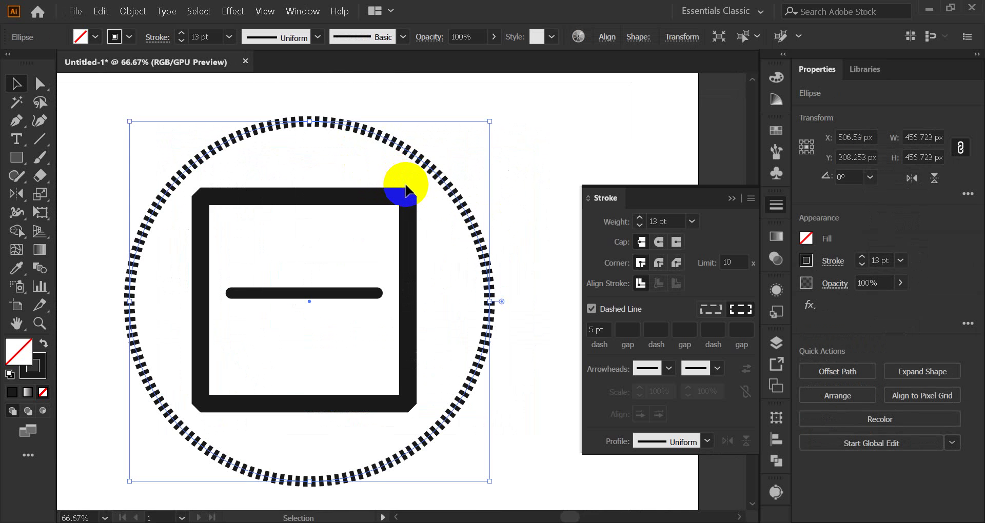
Step: Try exact dash and gap lengths on the circle, return to dashes aligned to corners and path ends, and deselect it
click(705, 309)
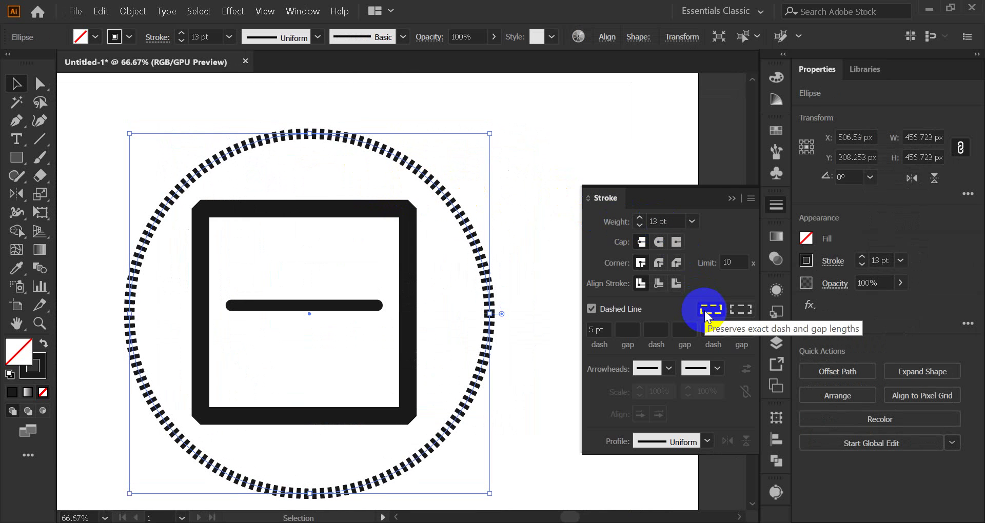
click(742, 310)
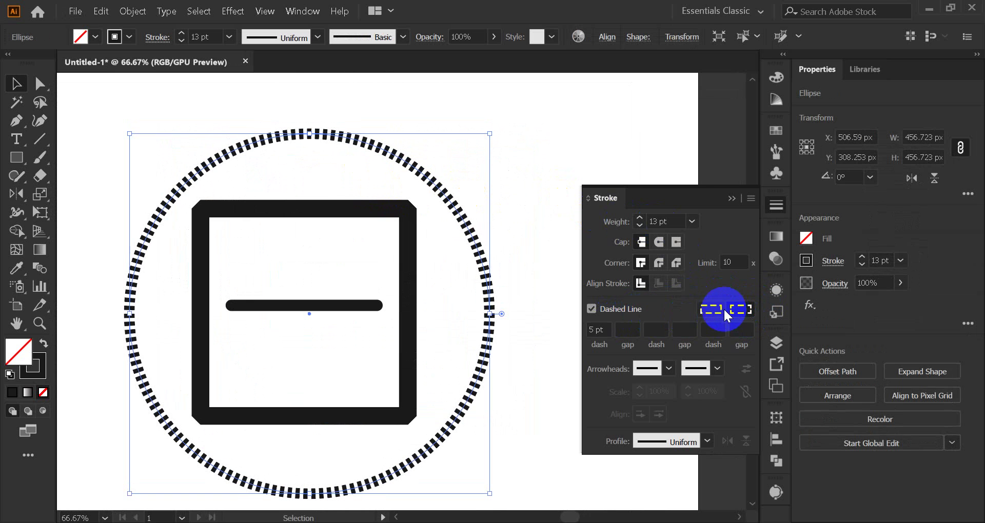
click(446, 294)
Step: Give the square a dashed stroke with 5 pt dashes, compare exact dash lengths with corner-aligned dashes, and finish with corner-aligned dashes
click(411, 290)
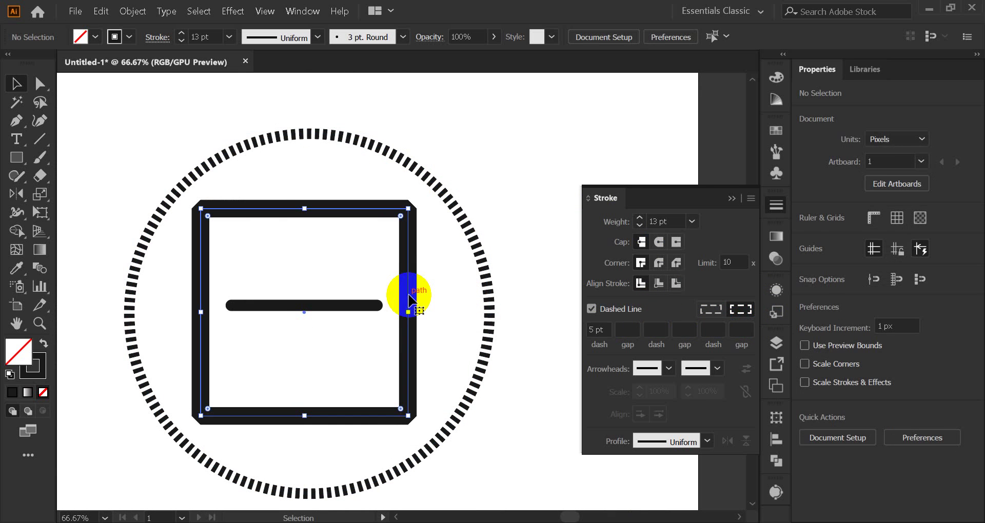
click(591, 309)
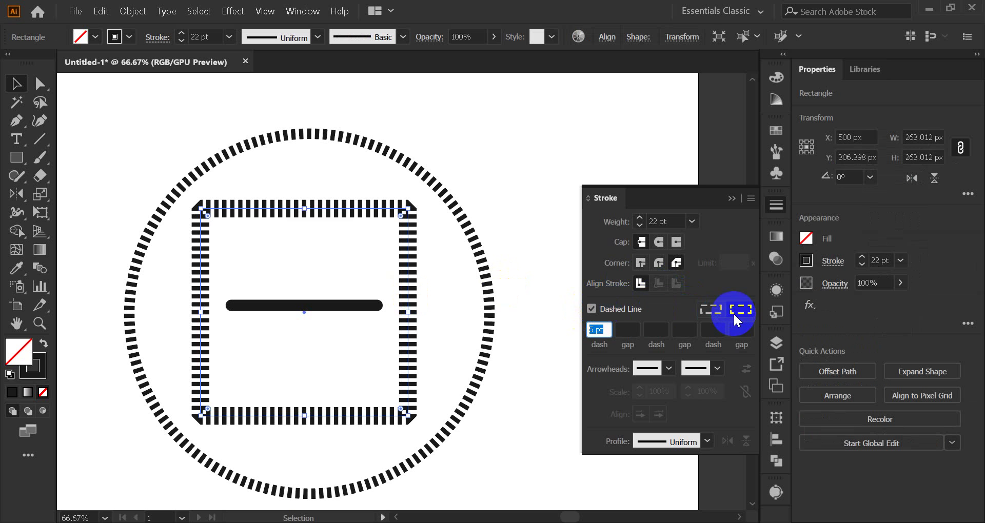
click(715, 313)
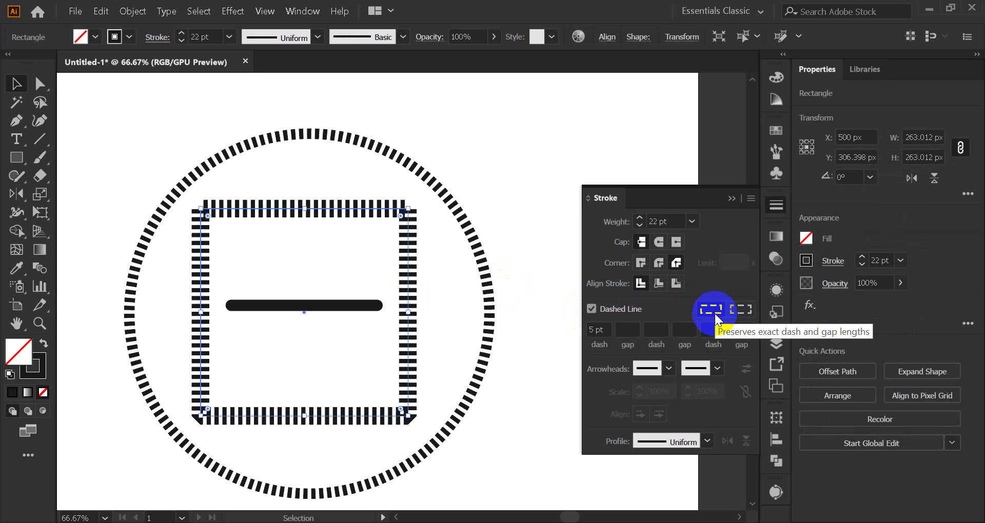
click(744, 312)
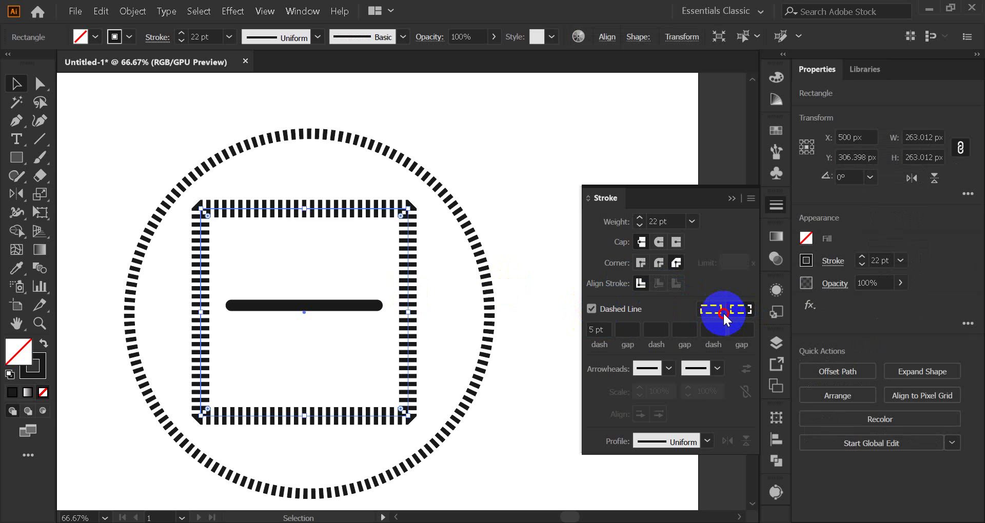
Step: Compare exact dash lengths with corner-aligned dashes on the square's bevelled corners, returning to corner-aligned dashes
click(721, 311)
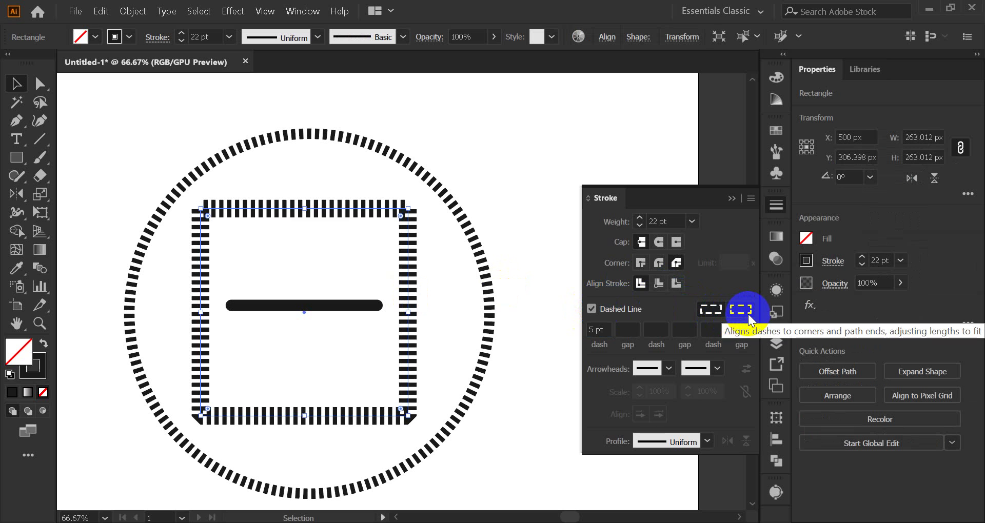
click(747, 312)
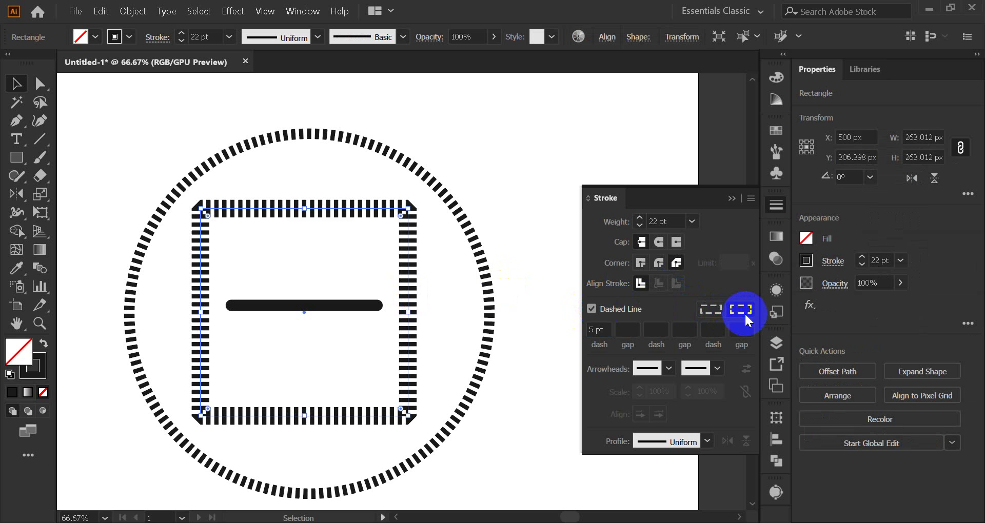
click(713, 310)
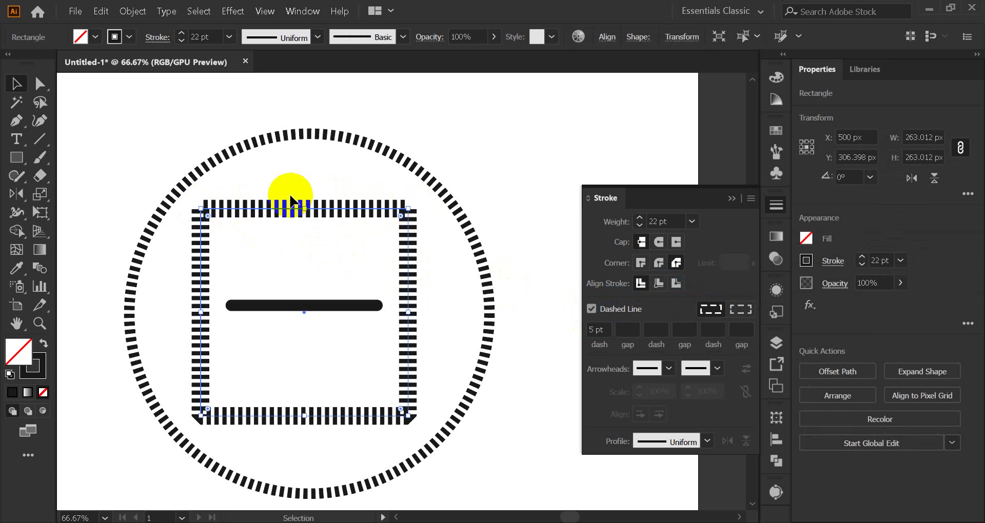
click(740, 308)
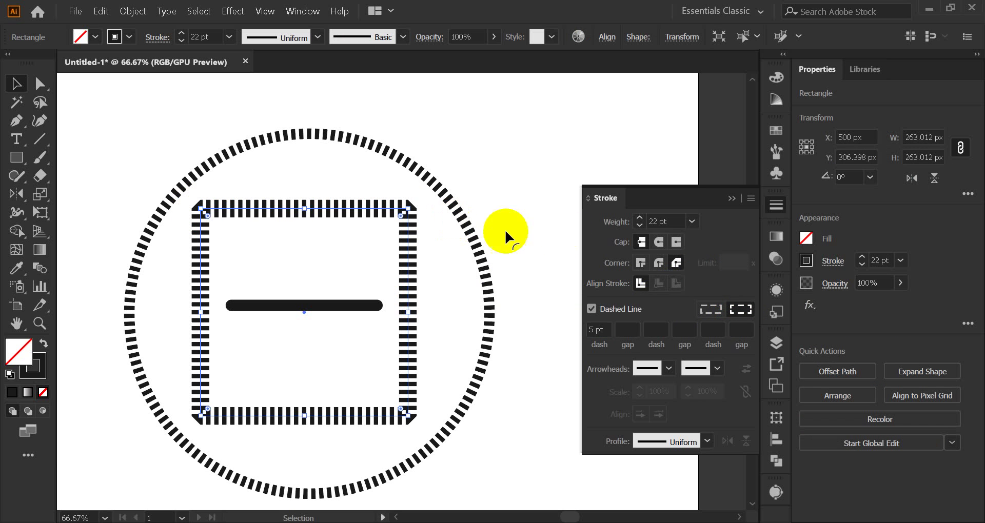
click(733, 310)
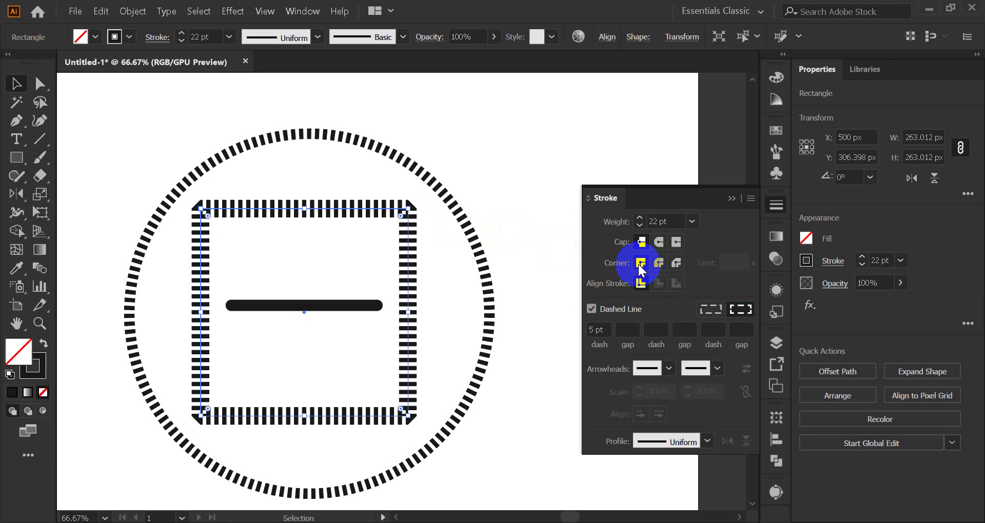
Step: Give the square's stroke a miter join, compare exact dash lengths with corner-aligned dashes, and finish with corner-aligned dashes
click(641, 264)
click(711, 311)
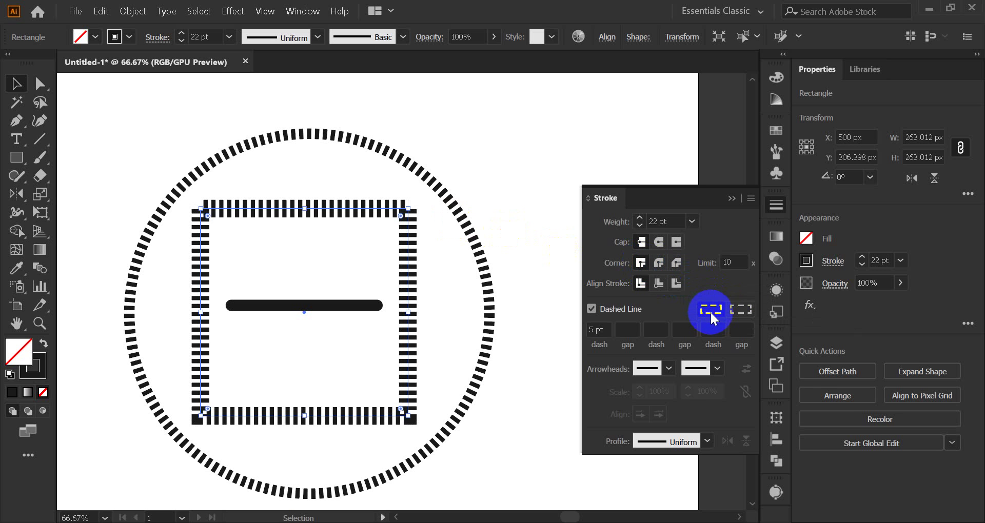
click(741, 310)
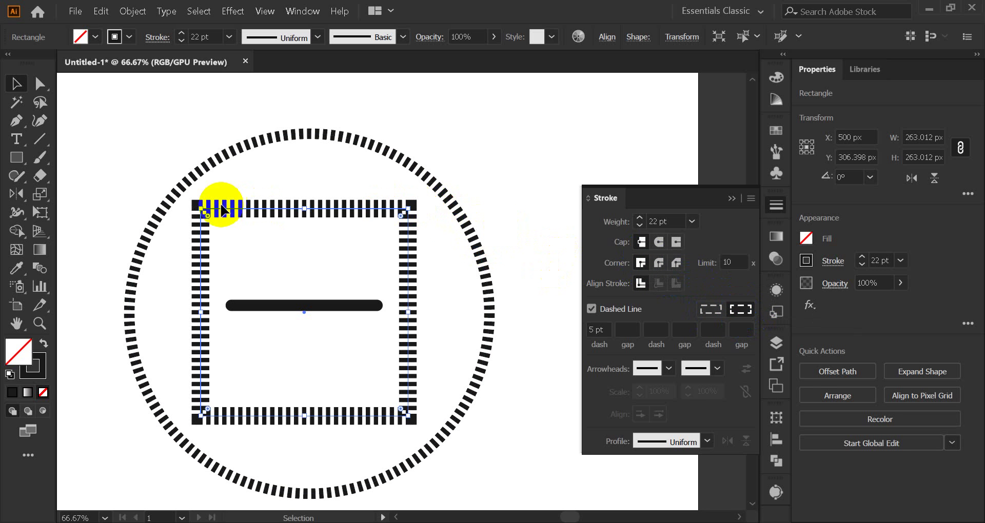
click(734, 310)
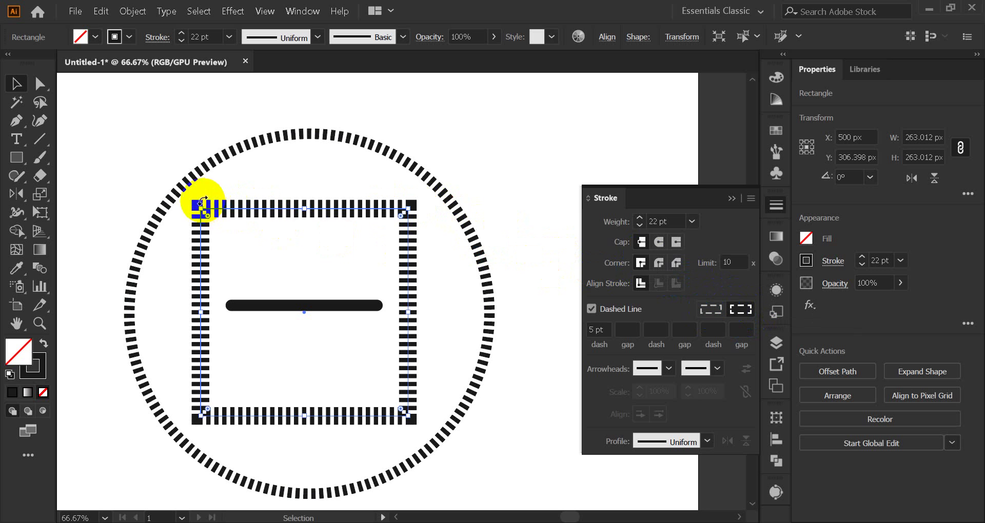
click(705, 312)
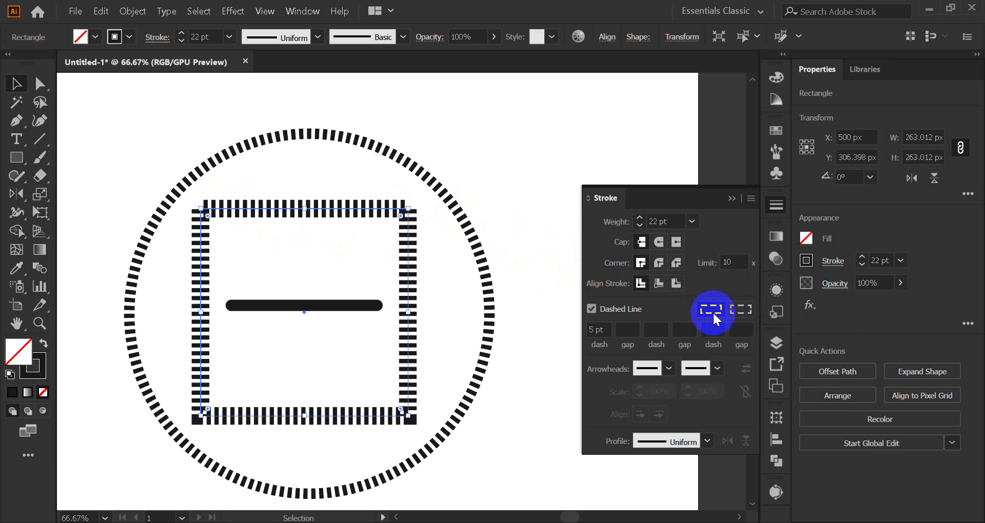
click(742, 311)
click(732, 311)
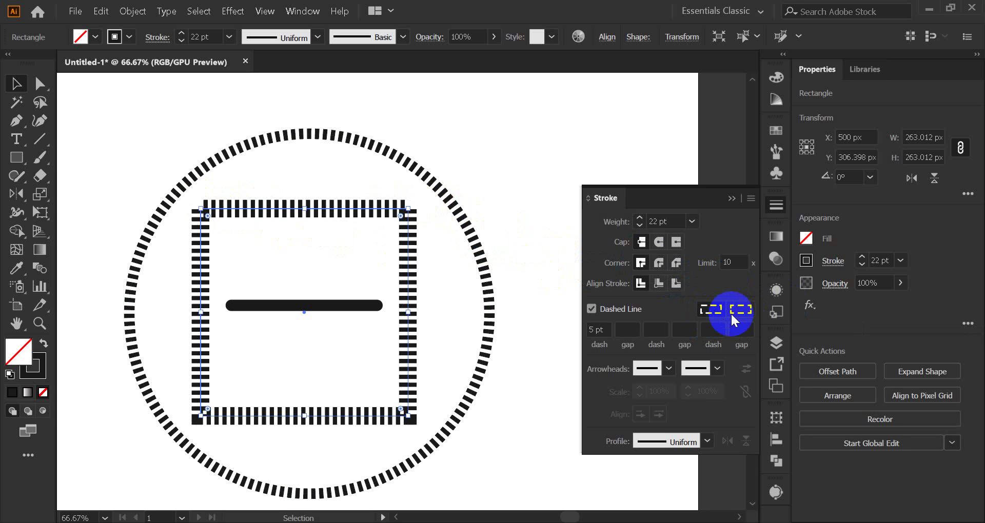
click(738, 315)
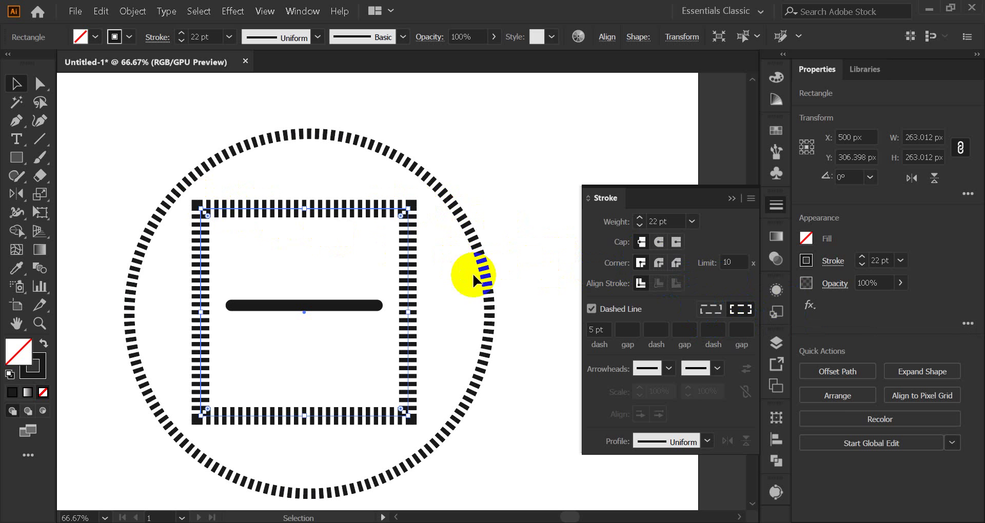
click(449, 316)
click(412, 280)
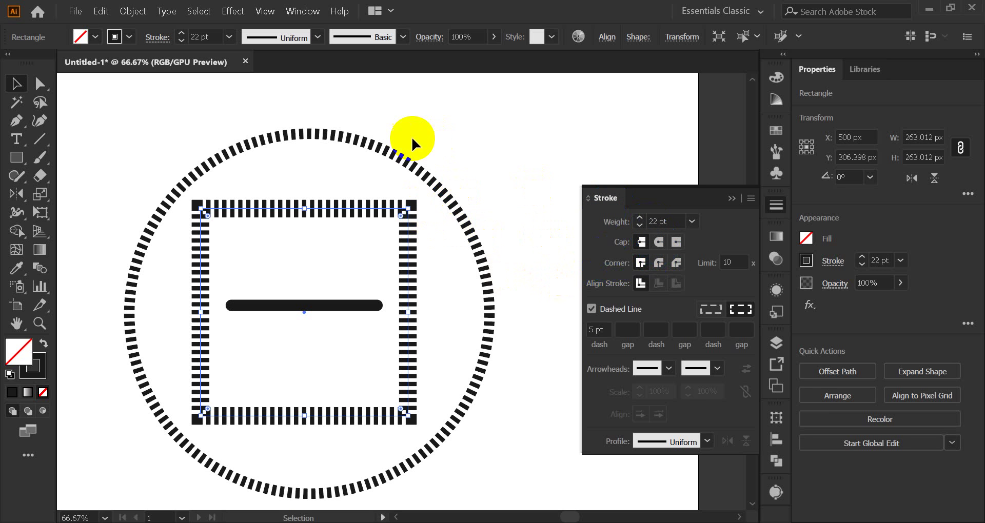
Step: Give the circle's stroke round caps, set its dash length to 12 pt, and deselect it
click(388, 152)
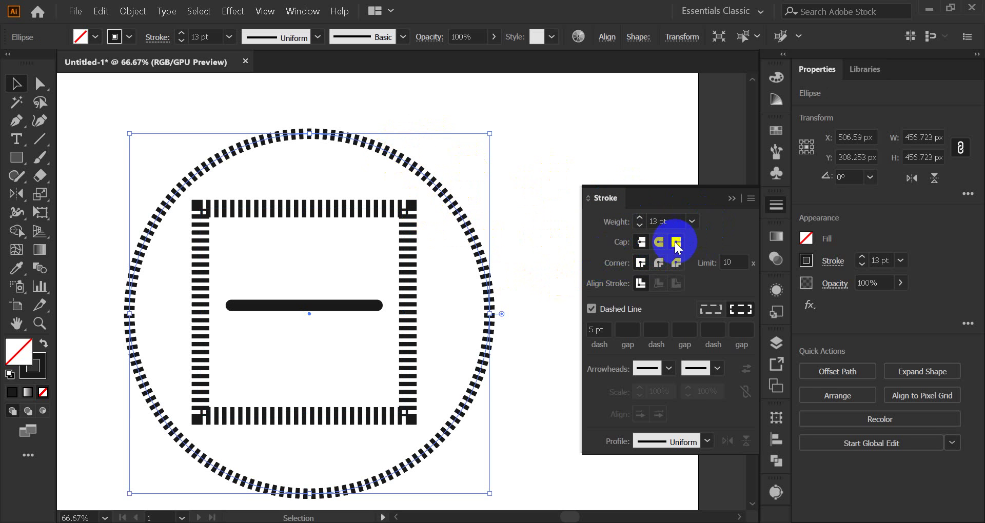
click(659, 243)
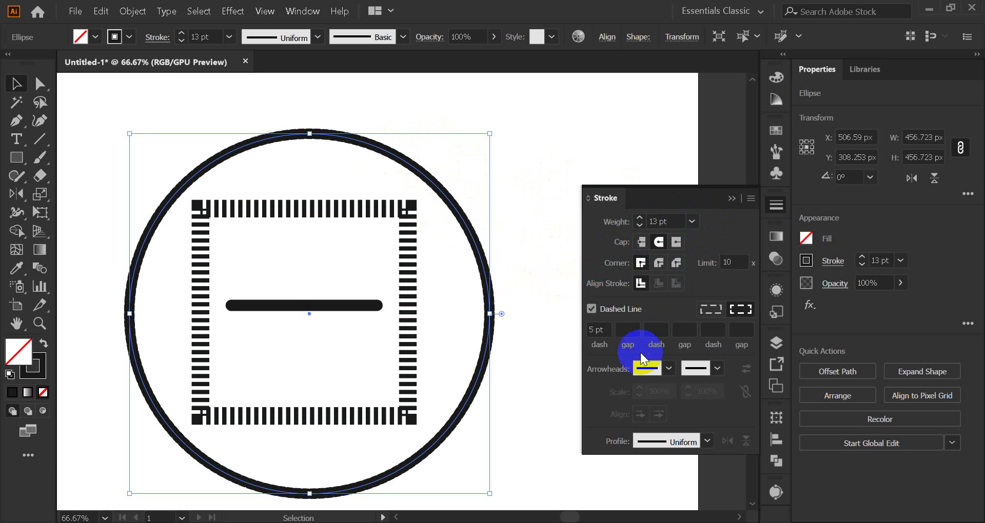
click(586, 330)
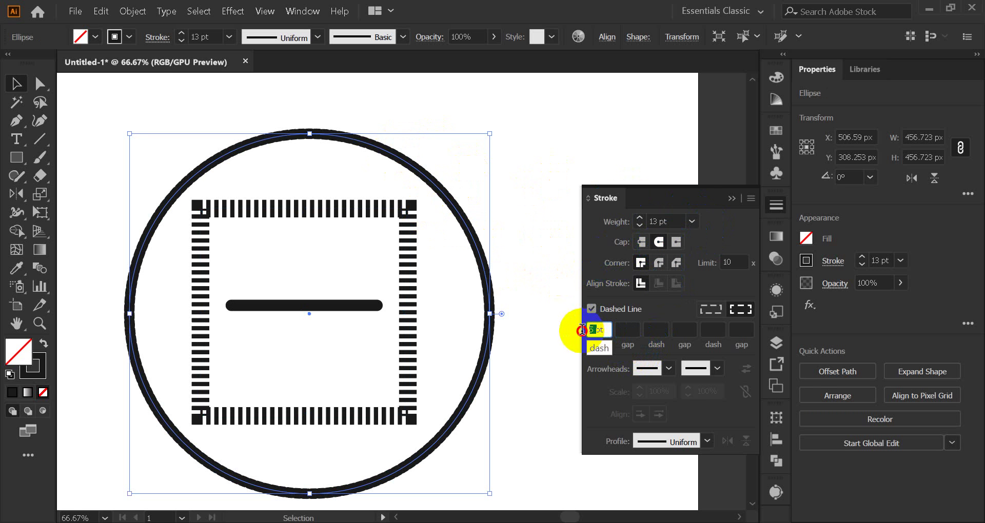
click(519, 263)
Step: Try to set the dash length to 15 pt with no object selected
click(593, 328)
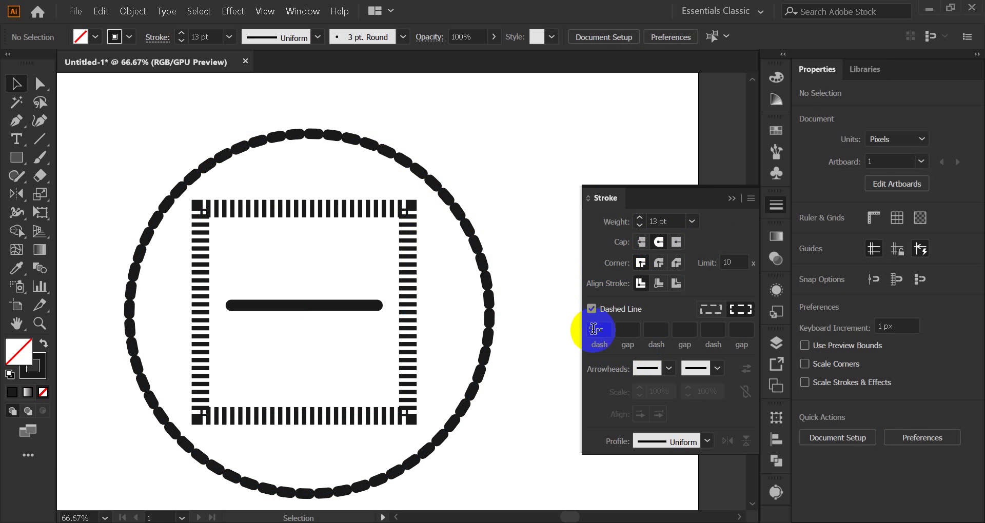
click(594, 329)
click(525, 296)
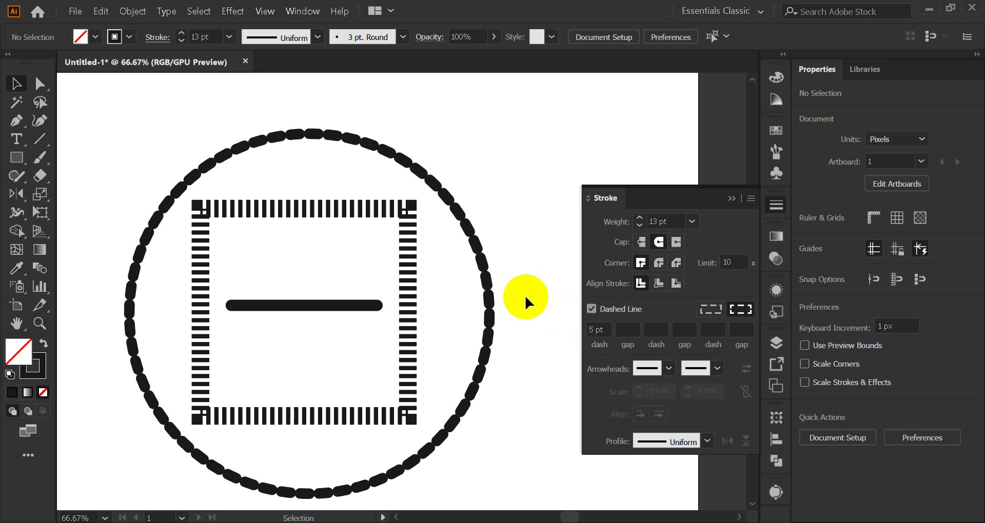
double_click(585, 332)
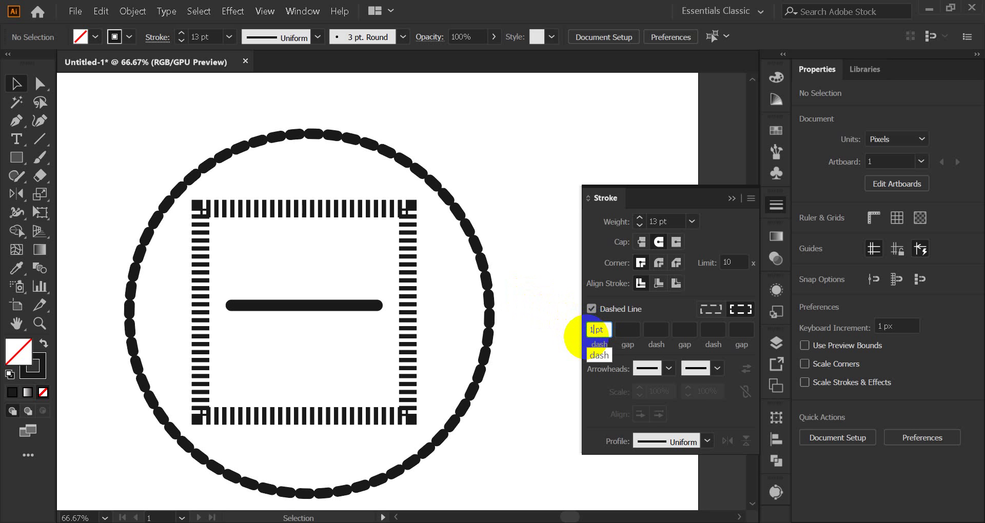
key(Return)
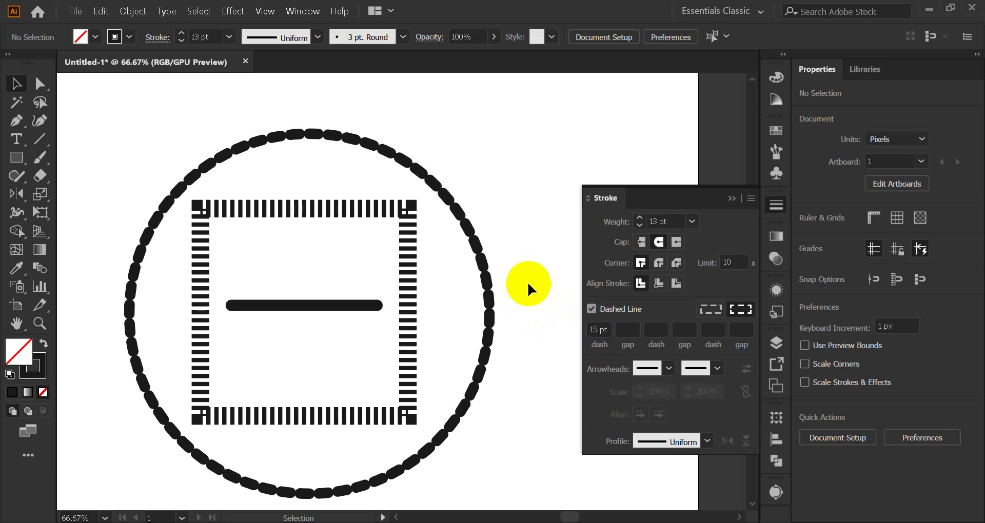
Step: Select the circle, set its dash length to 15 pt, and deselect it
click(490, 308)
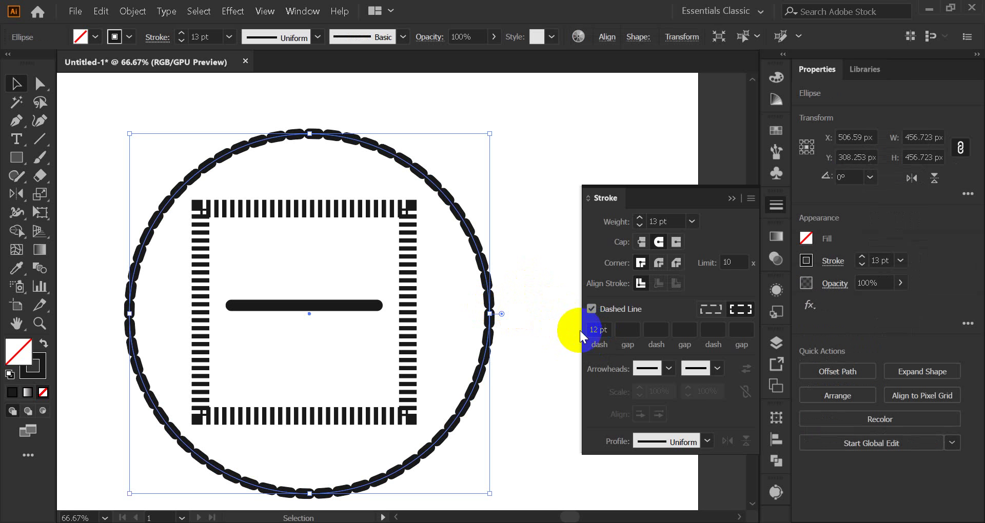
click(598, 329)
drag(597, 327, 576, 331)
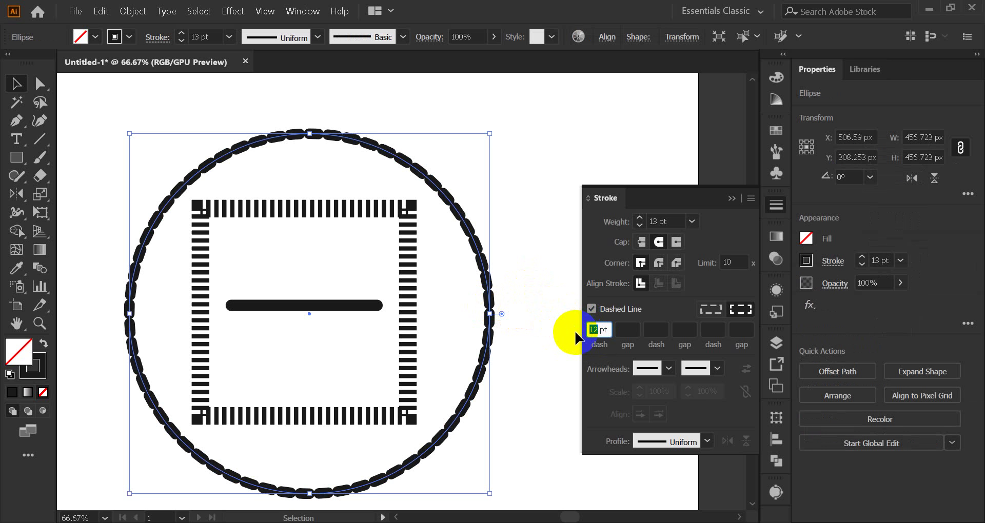
text(15)
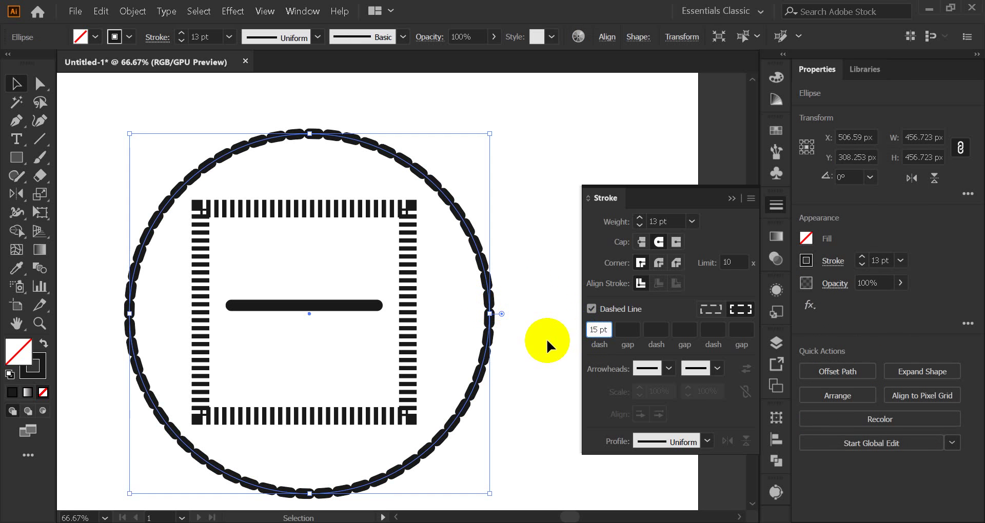
key(Return)
click(544, 338)
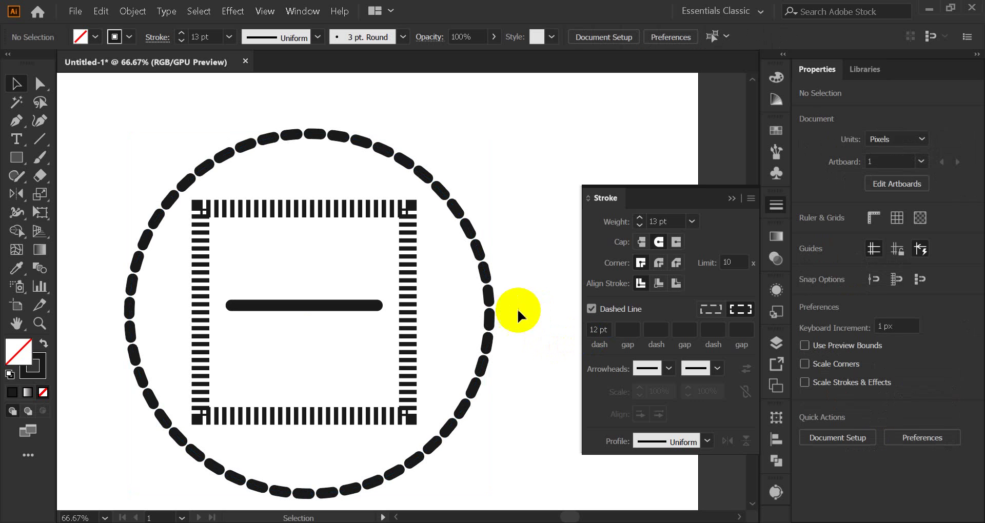
Step: Increase the circle's dash length to 25 pt and deselect it
click(490, 293)
click(595, 331)
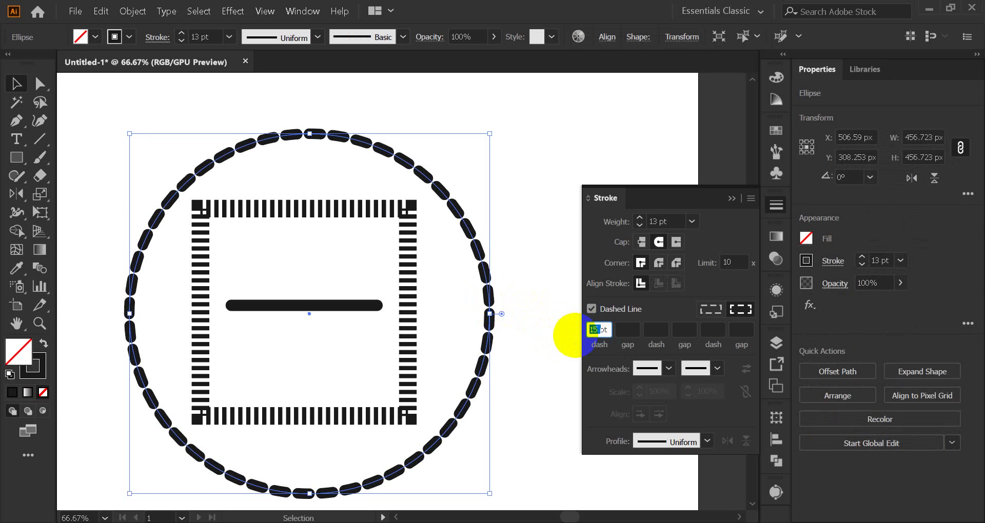
text(2)
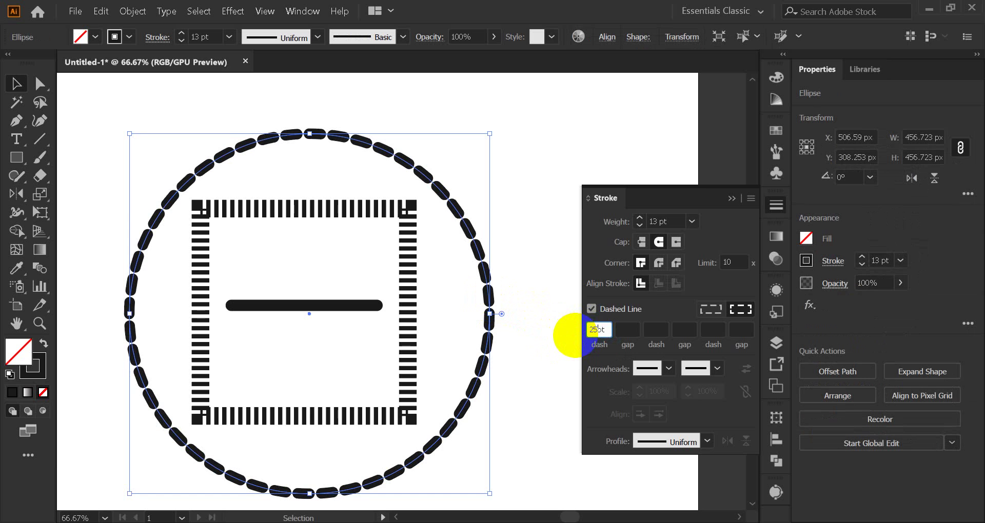
click(544, 330)
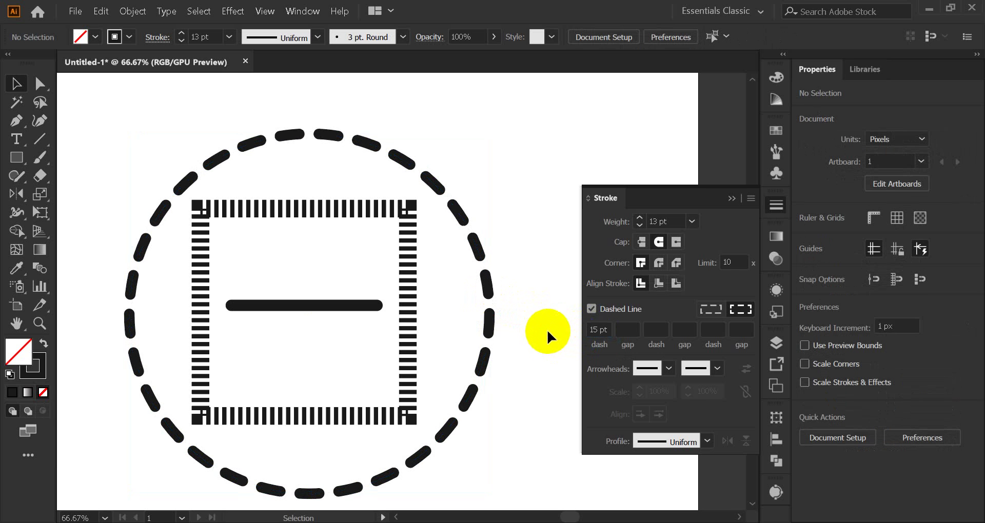
Step: Compare projecting, butt and round caps on the circle's dashes, finish with round caps, and deselect the circle
click(489, 323)
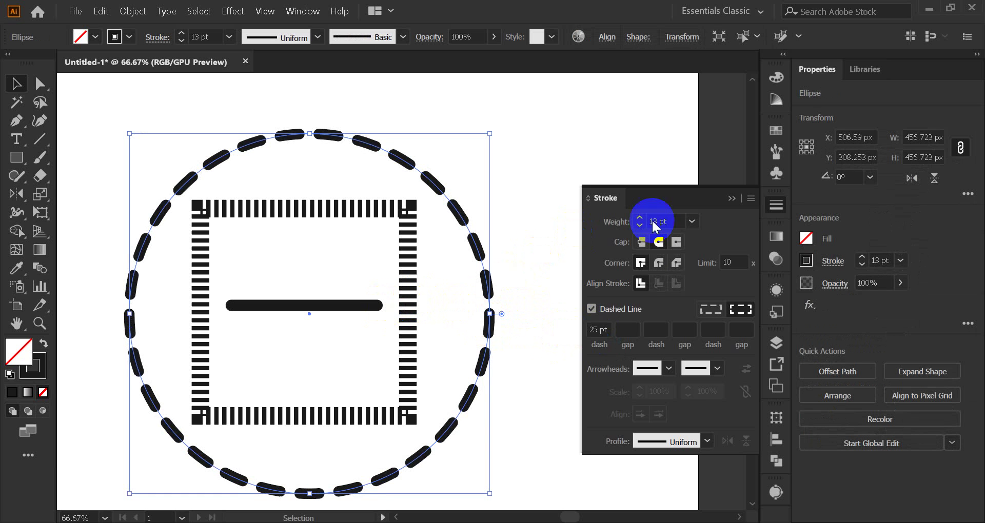
click(678, 246)
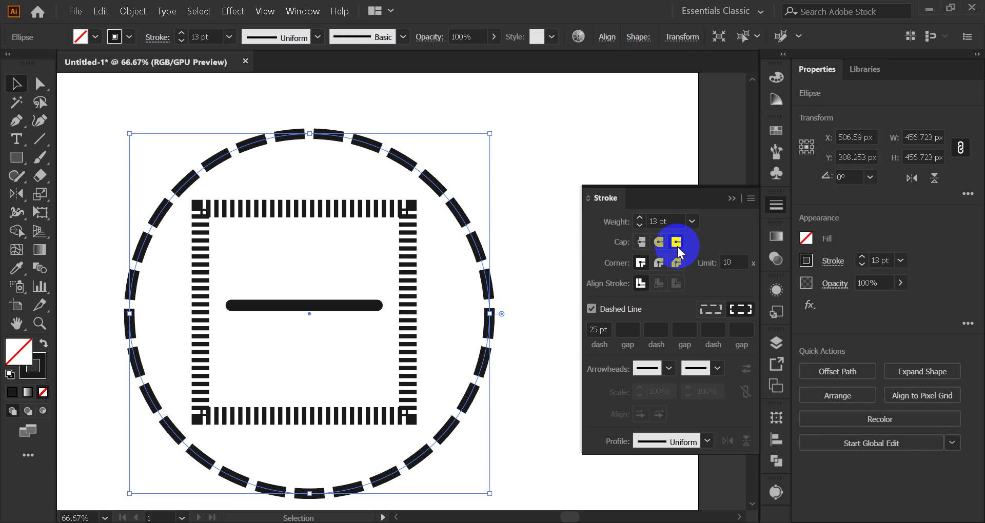
click(460, 121)
click(358, 153)
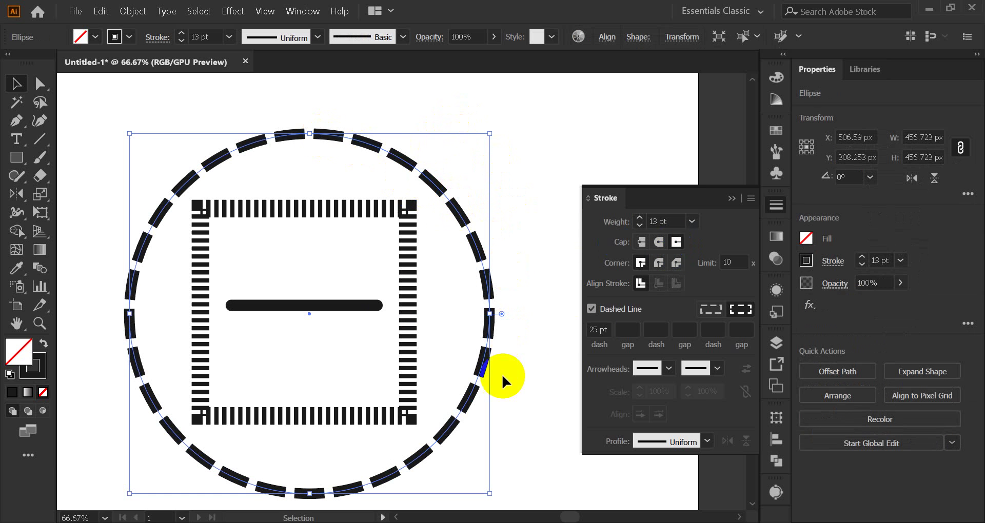
click(642, 243)
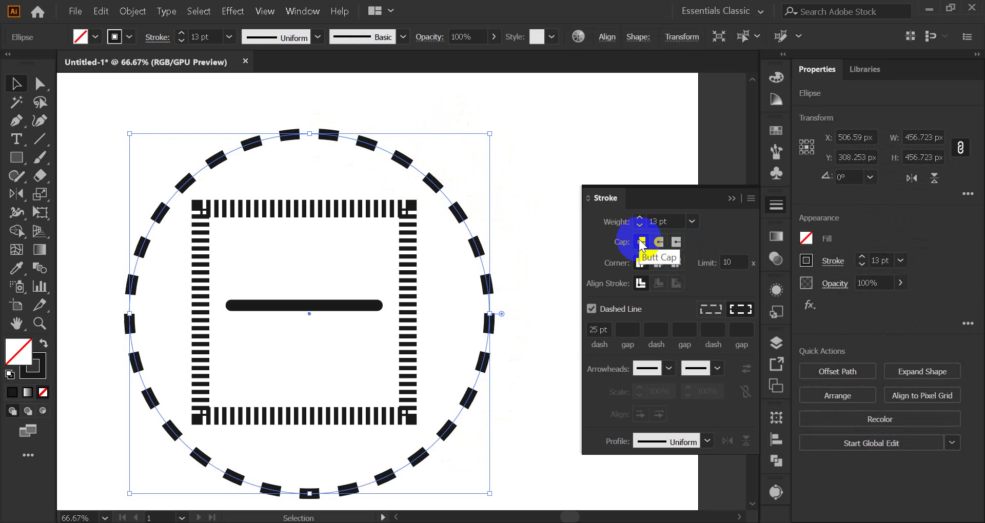
click(534, 151)
click(400, 164)
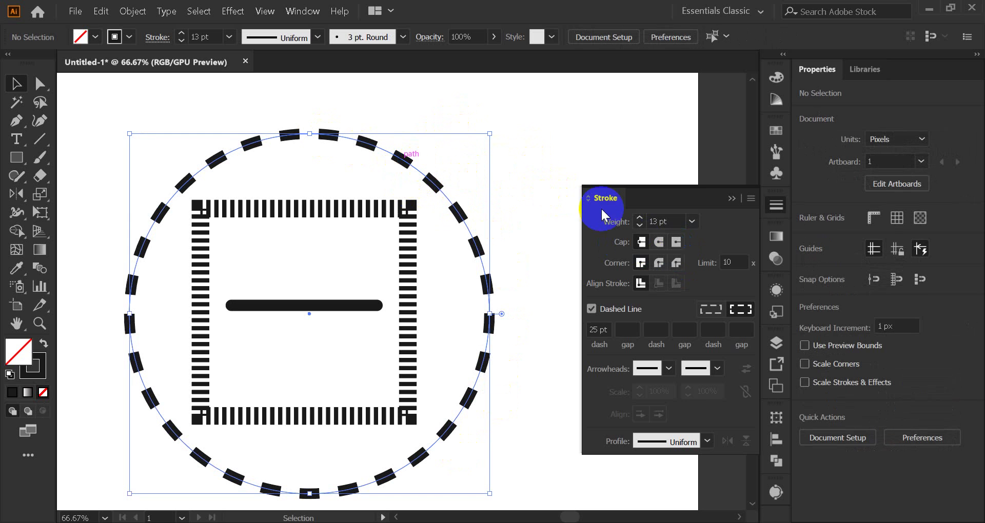
click(676, 242)
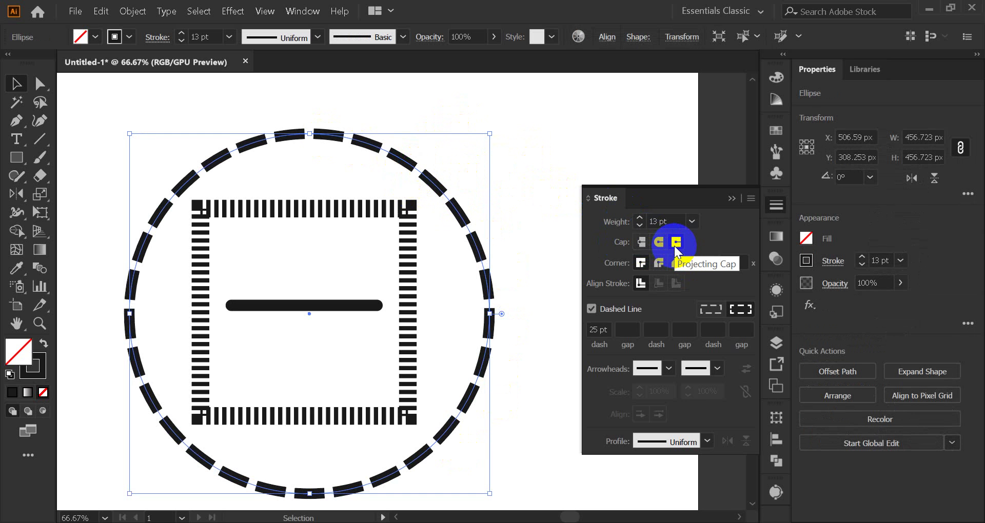
click(641, 242)
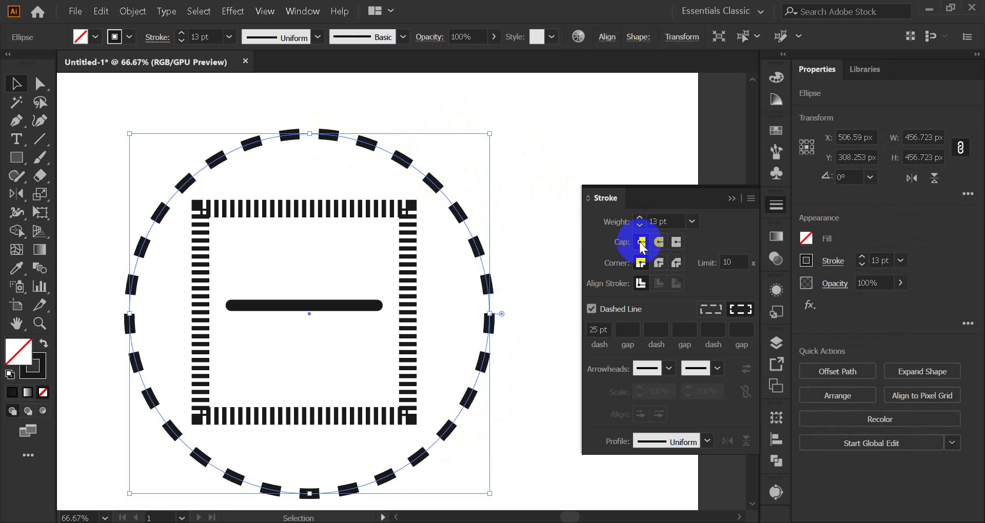
click(659, 242)
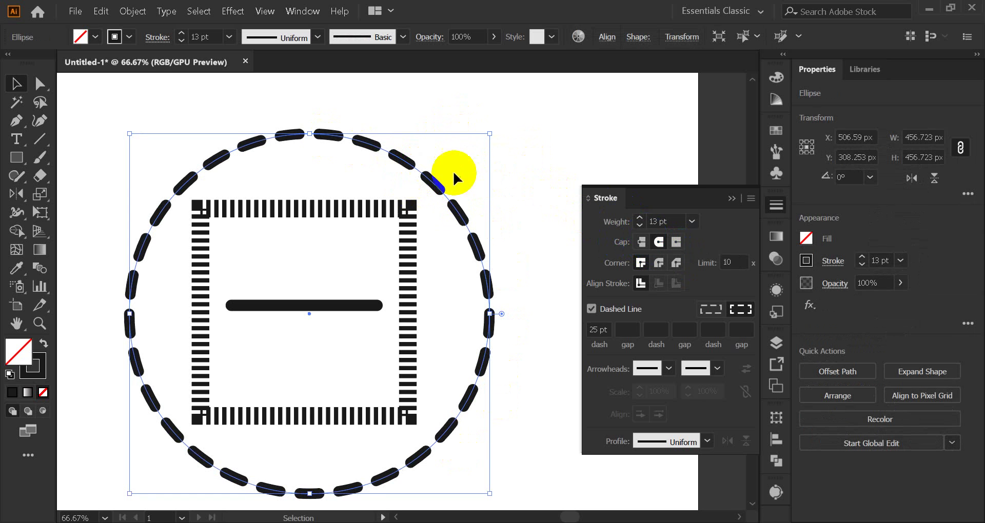
click(393, 108)
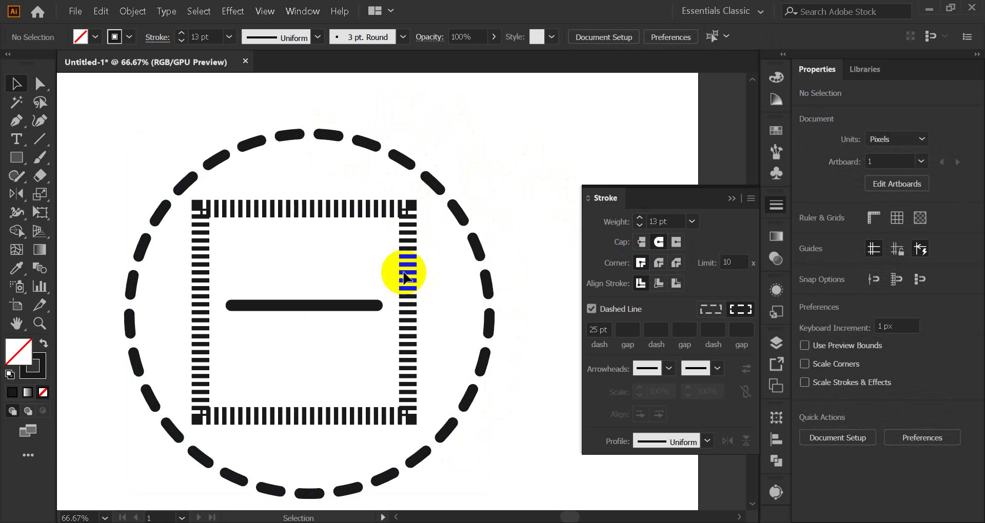
Step: Select the square, set its dash length to 30 pt, and deselect it
click(409, 315)
click(600, 330)
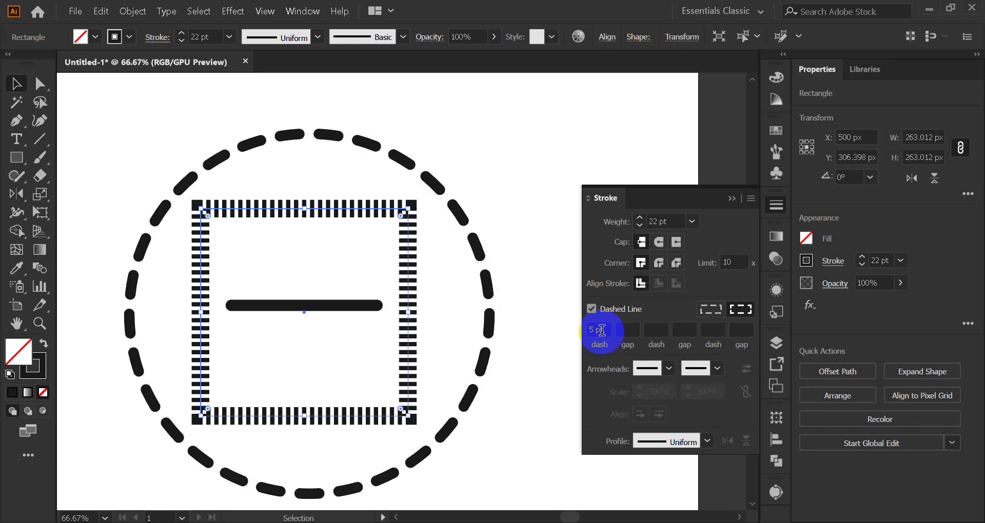
text(3)
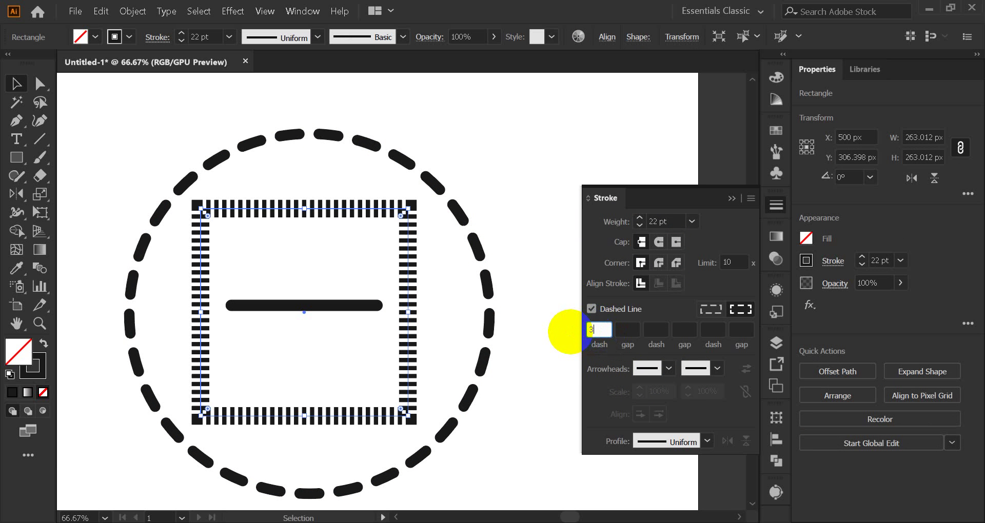
text(0)
click(556, 352)
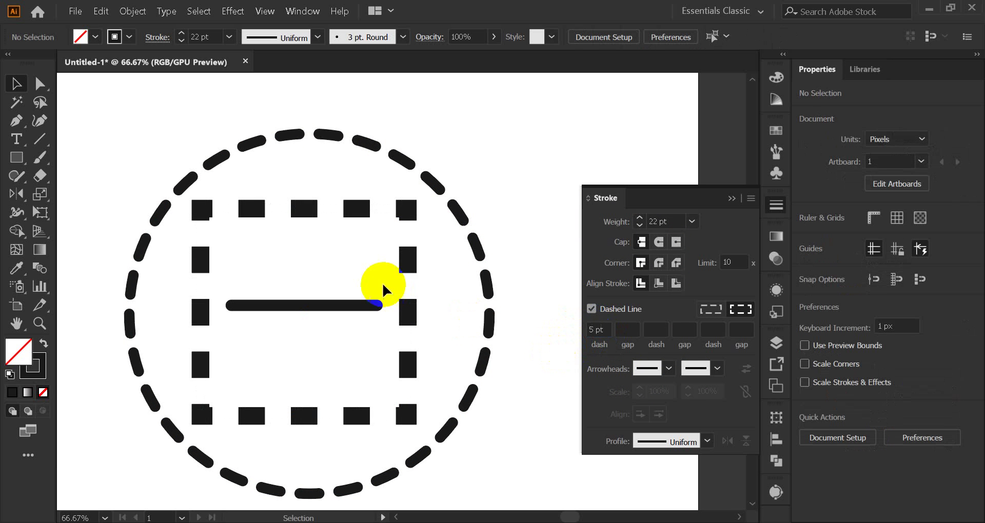
Step: Try round and bevel corner joins on the square's stroke, and restore the miter join
click(314, 211)
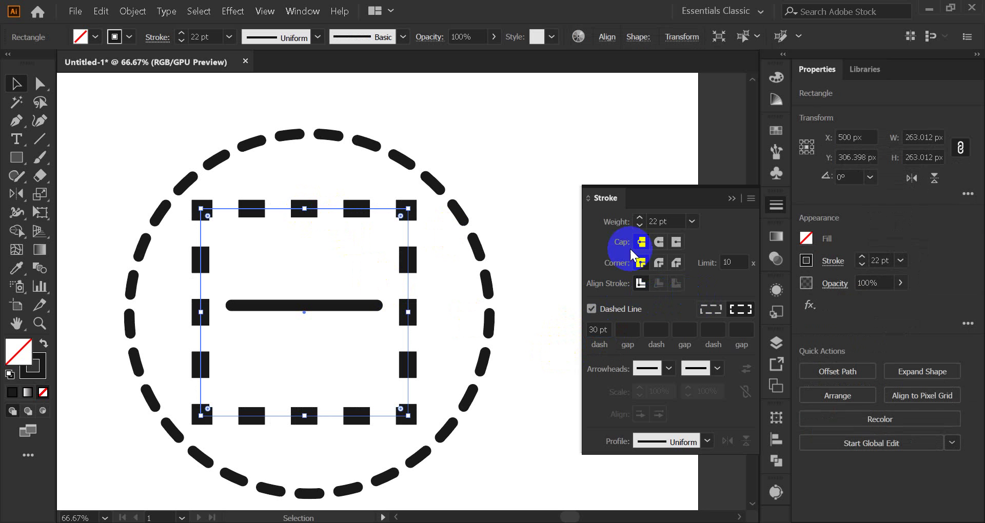
click(661, 264)
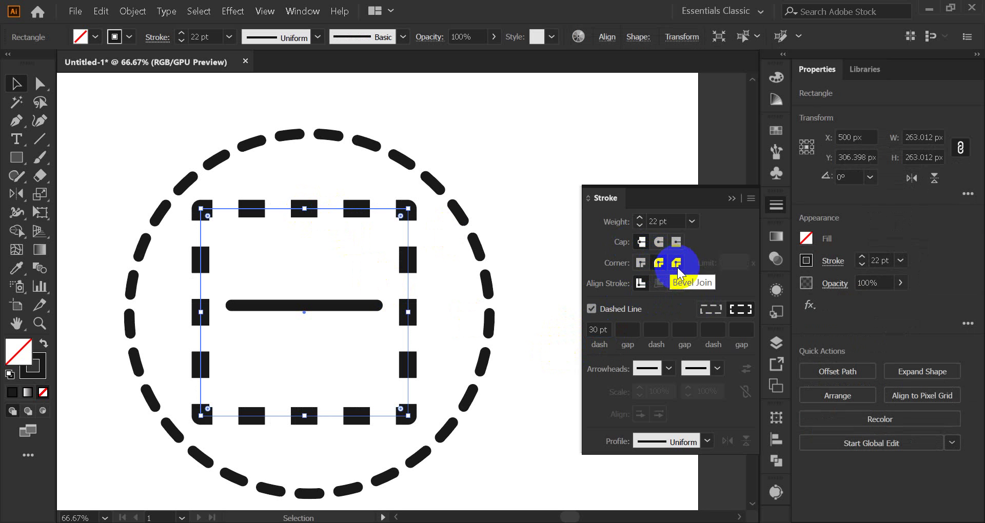
click(677, 265)
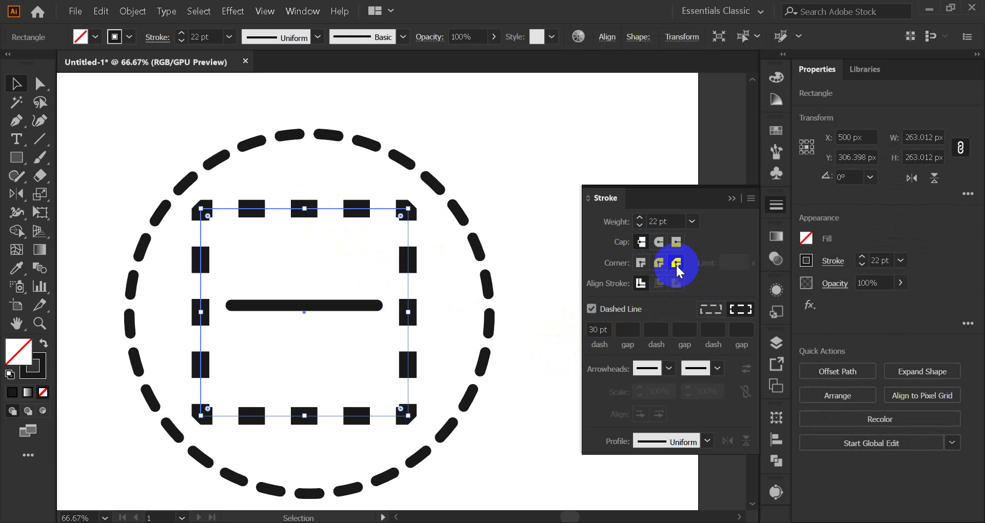
click(641, 263)
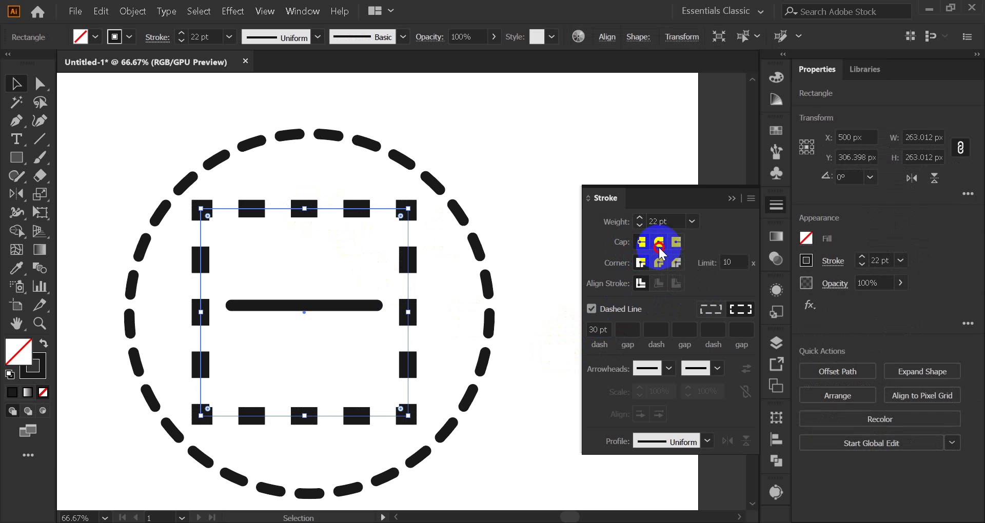
Step: Give the square's dashes round caps and deselect the square
click(659, 245)
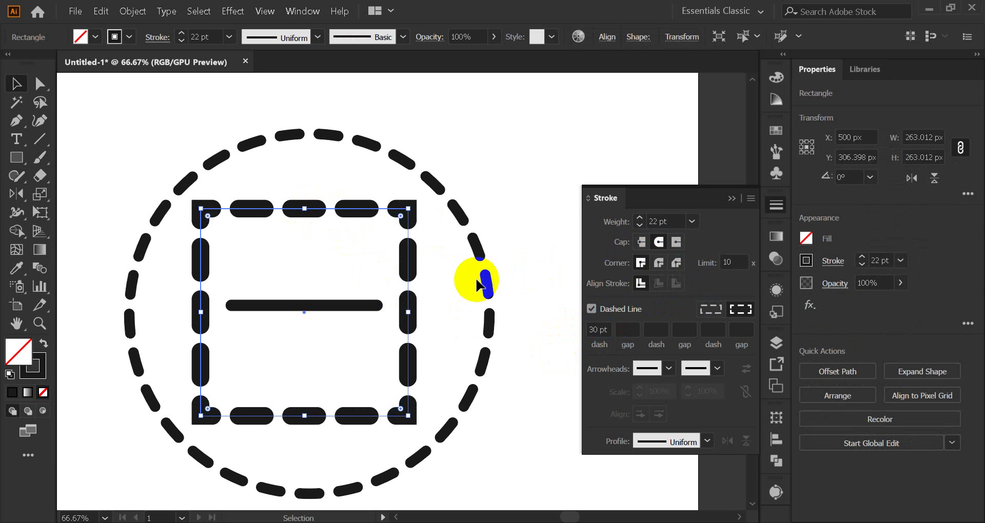
click(451, 287)
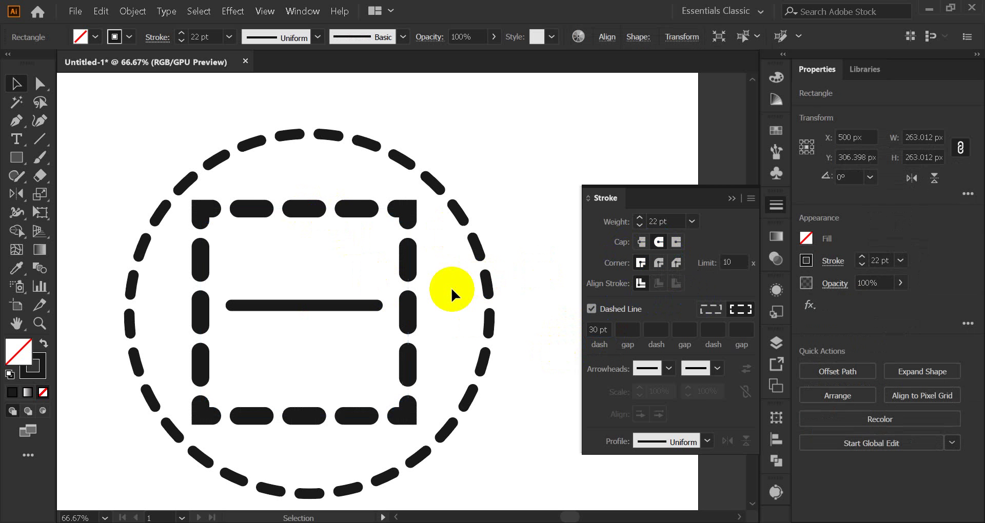
click(200, 213)
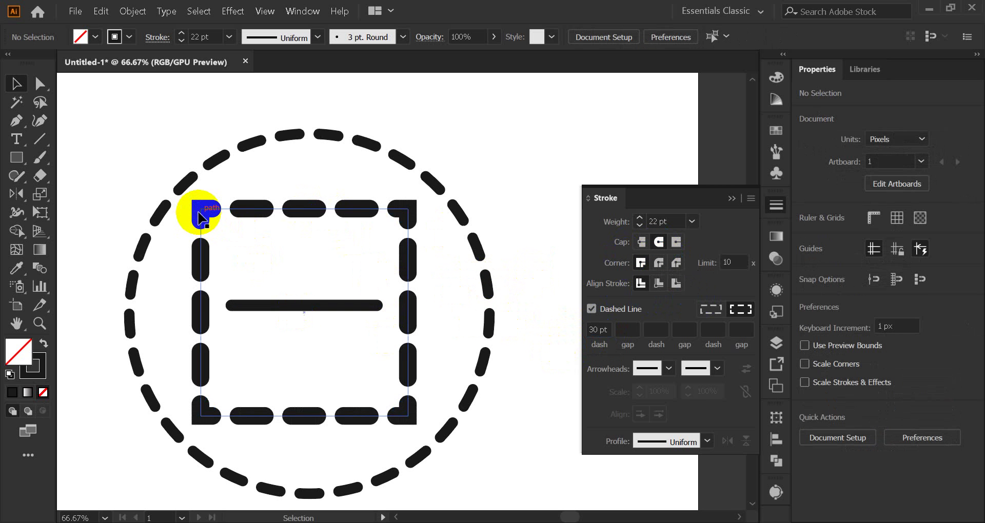
click(507, 161)
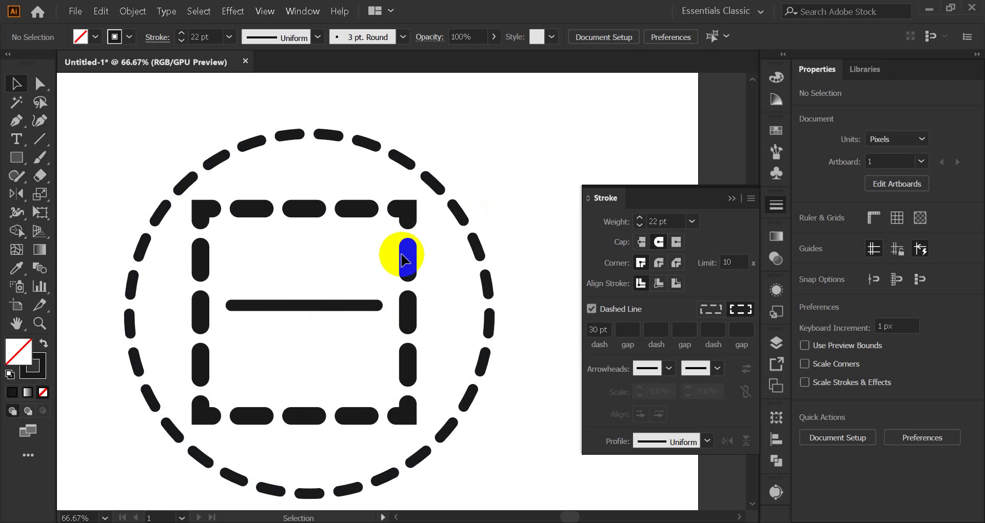
Step: Turn the horizontal line inside the square into a dashed line with 30 pt dashes, and deselect it
scroll(301, 312, up, 3)
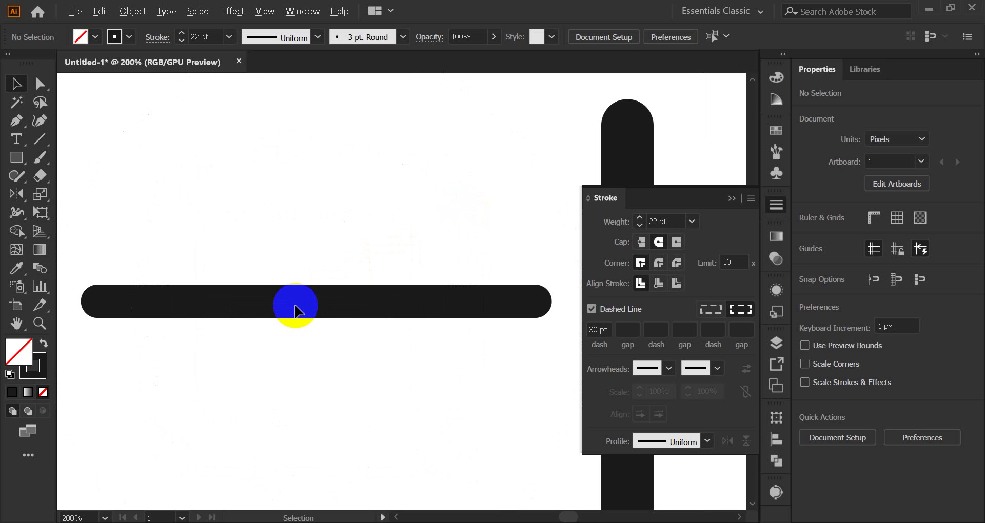
click(537, 301)
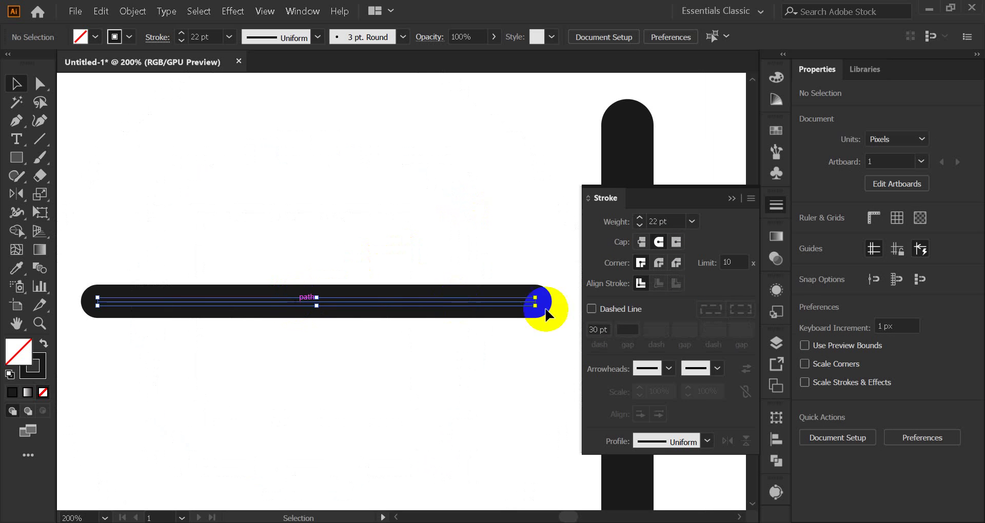
click(592, 308)
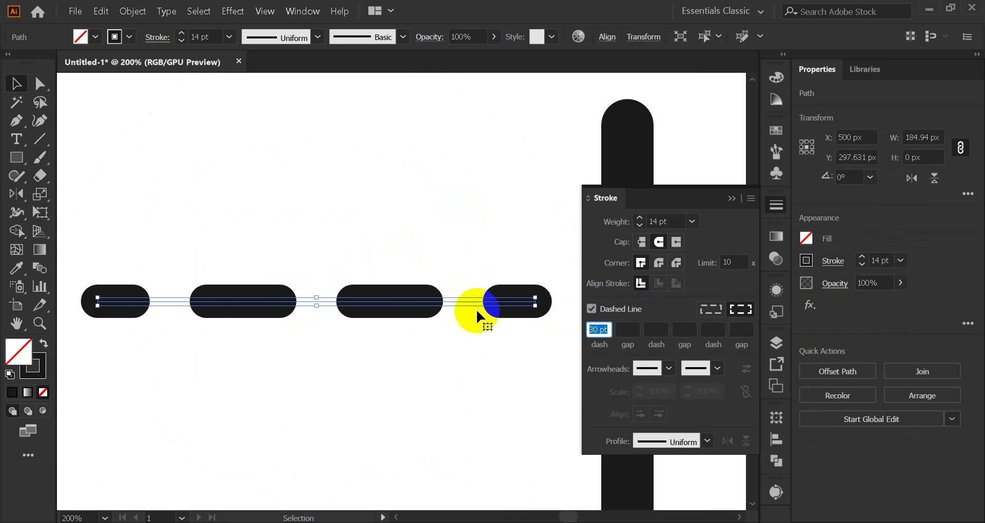
click(367, 236)
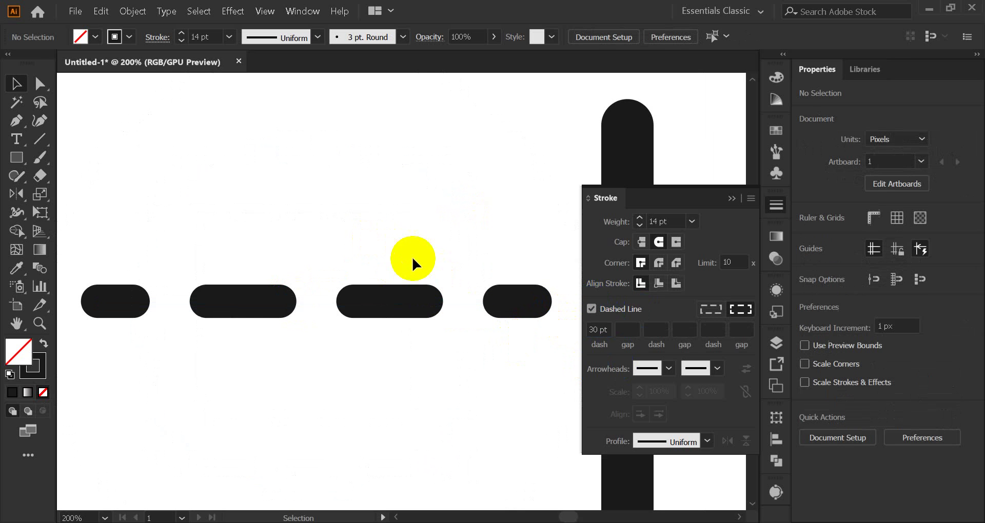
click(383, 303)
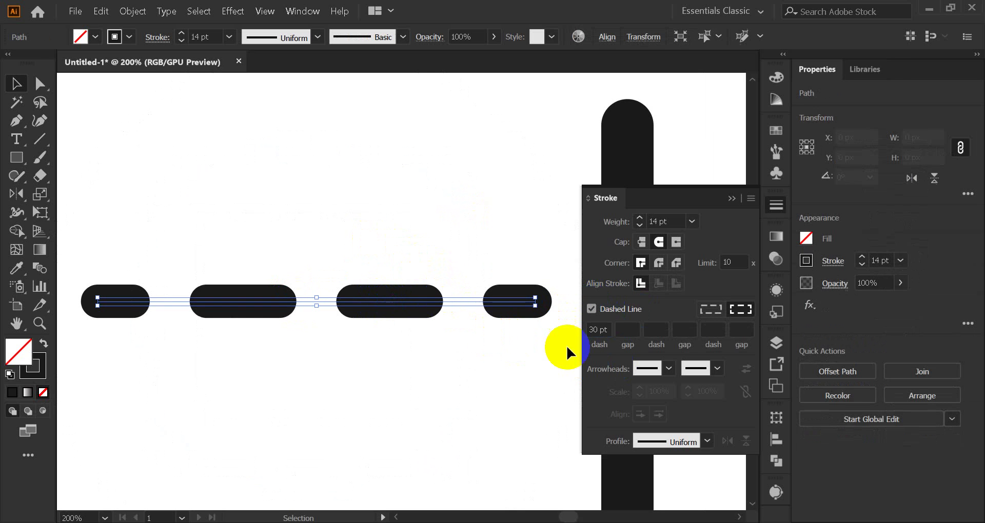
click(619, 340)
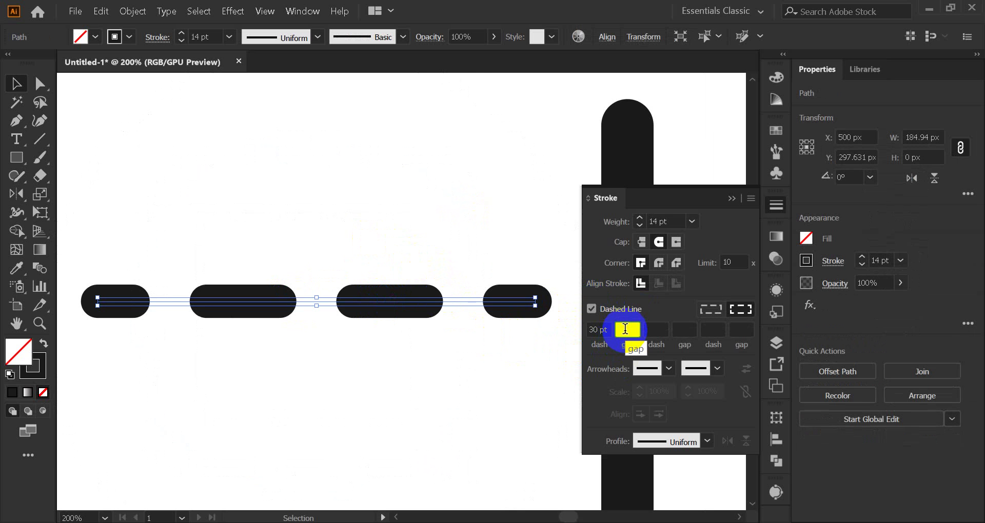
click(429, 323)
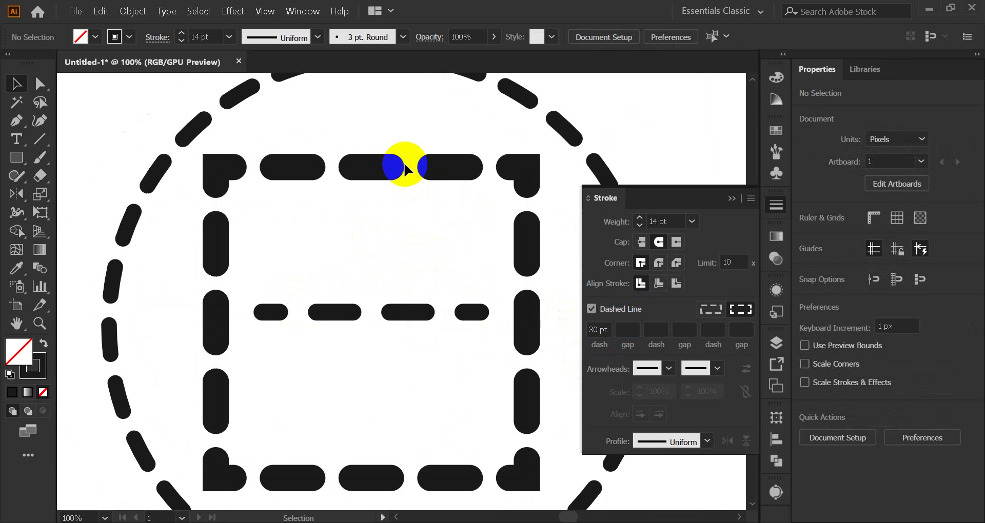
Step: Give the square's dash pattern a 20 pt gap and a second dash of 30 pt
click(405, 167)
click(627, 331)
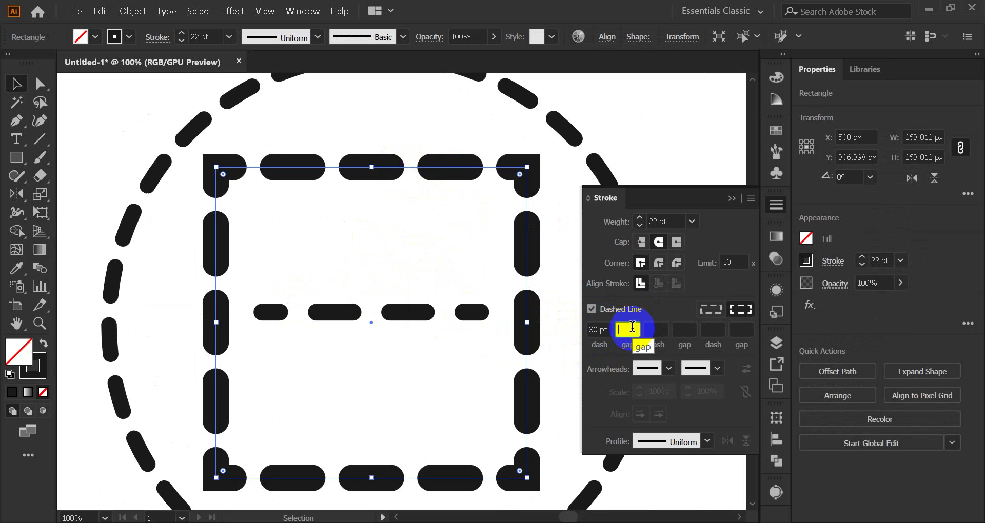
text(20)
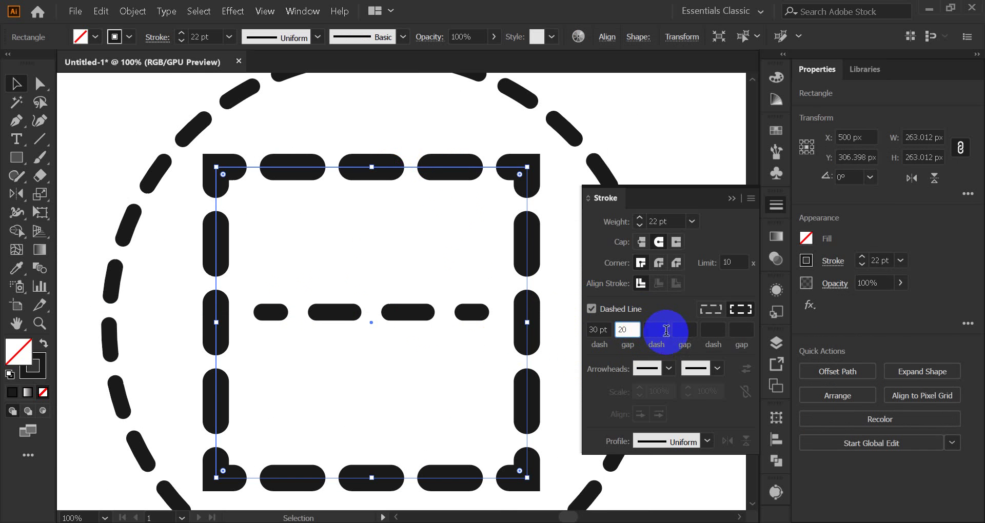
click(655, 328)
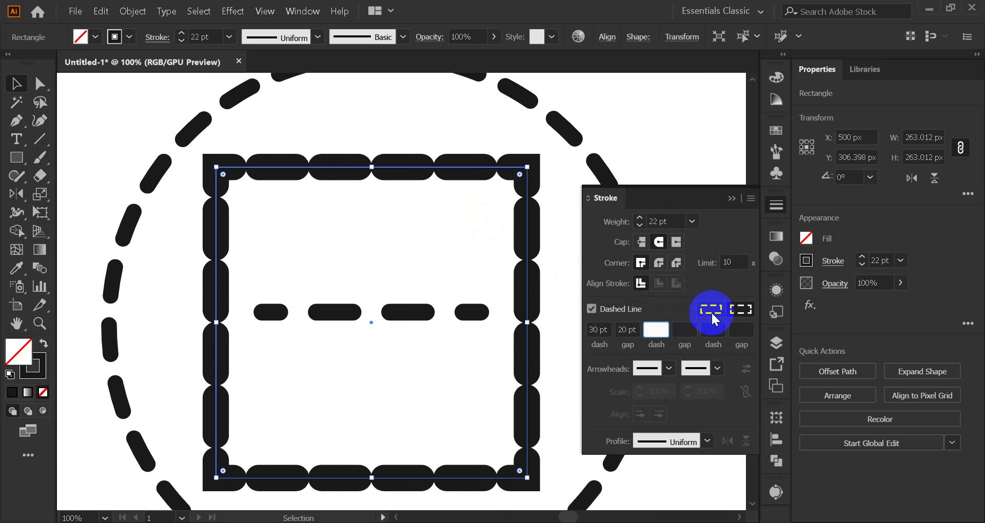
click(657, 328)
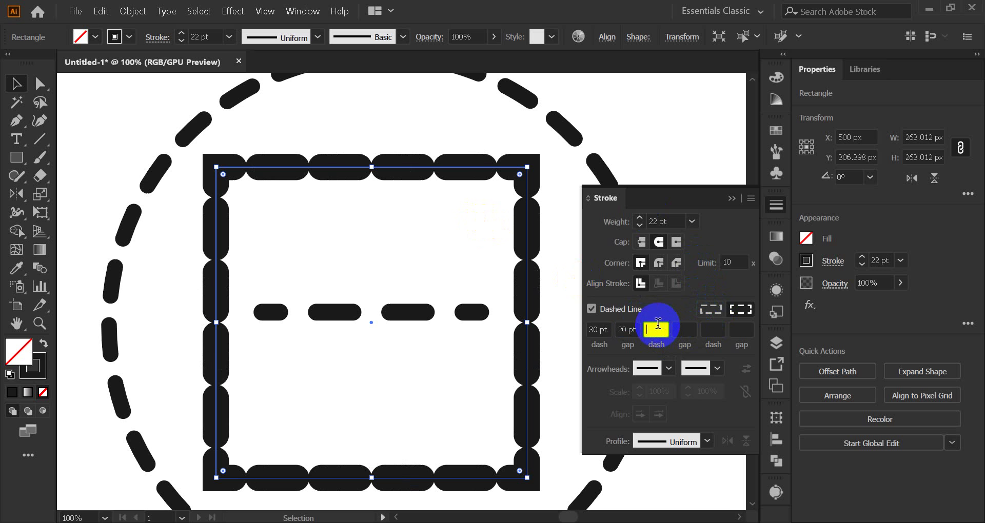
text(30)
click(682, 329)
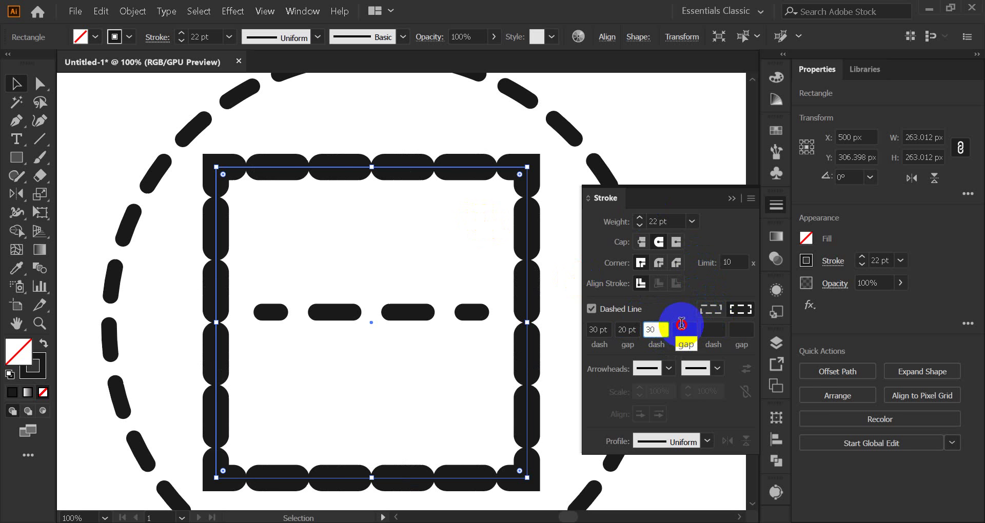
Step: Clear the gap and second dash values from the square's dash pattern, and deselect the square
click(627, 329)
key(BackSpace)
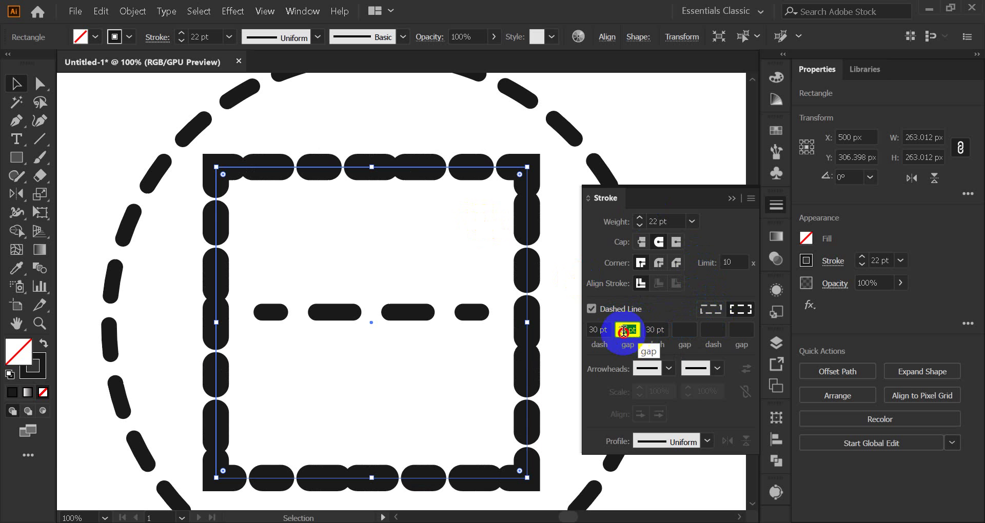
click(662, 330)
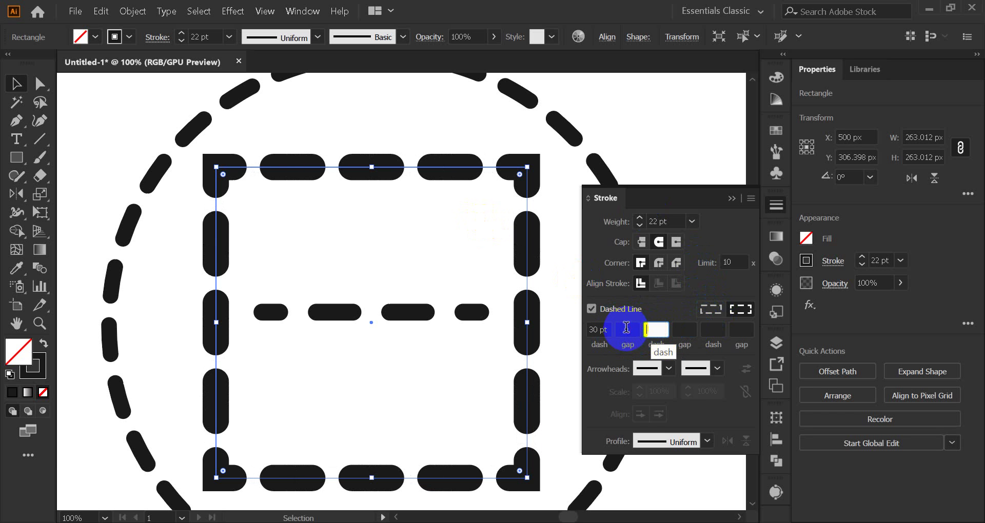
click(451, 266)
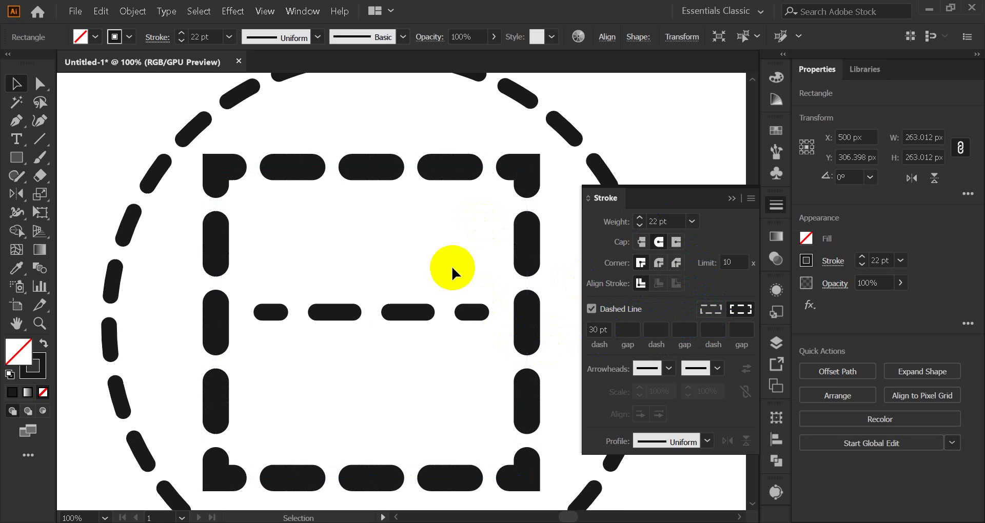
Step: Hide the Stroke options and select the dashed square
click(366, 167)
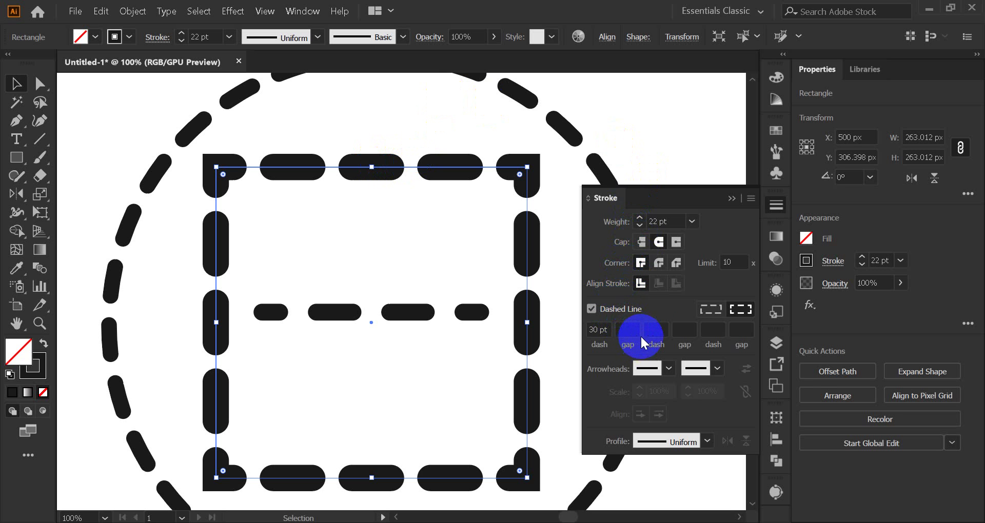
click(734, 199)
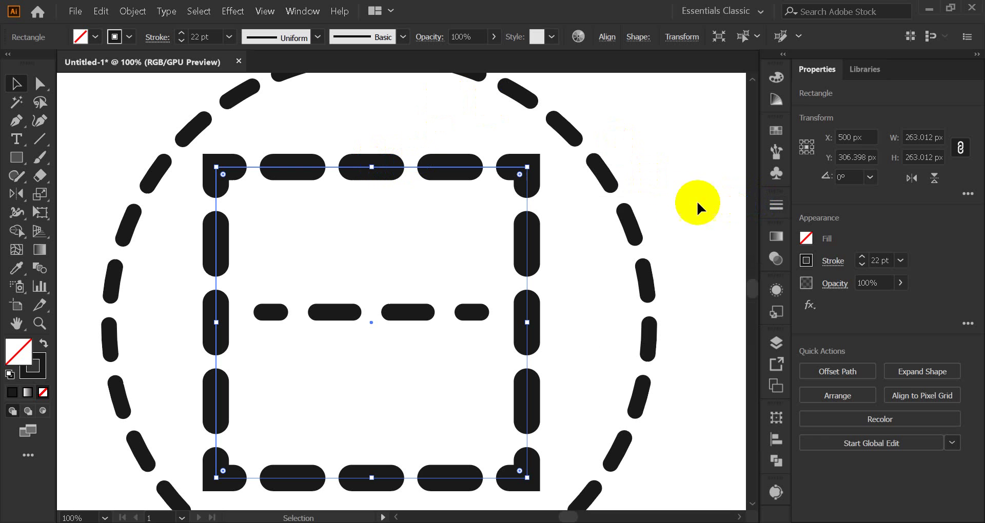
click(659, 179)
click(361, 166)
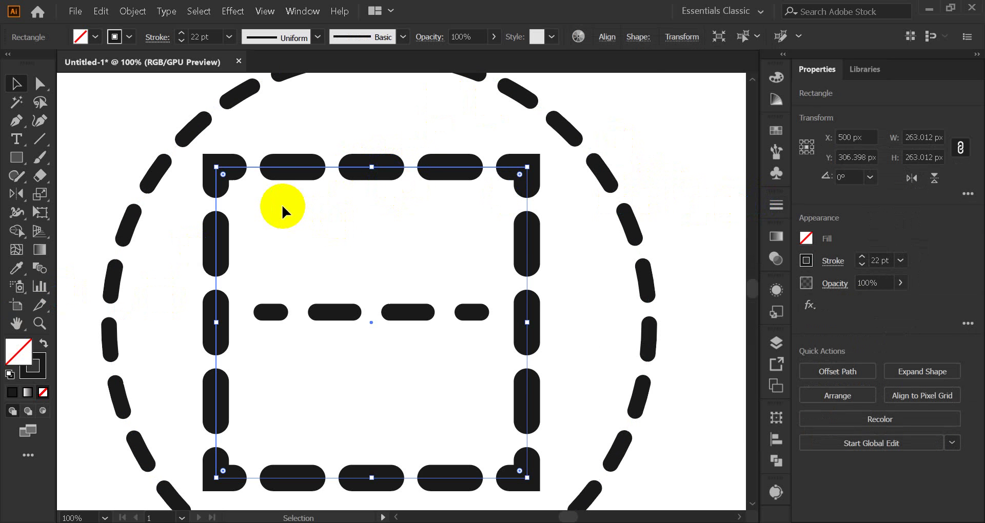
Step: Examine the square's dashes and its upper-left corner up close and in full view
scroll(288, 179, up, 4)
scroll(334, 159, down, 2)
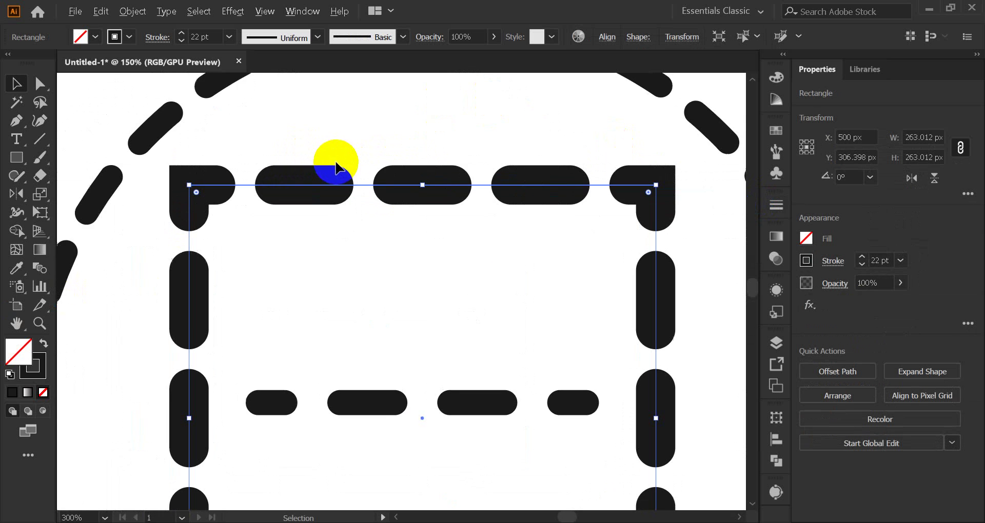
scroll(326, 220, down, 2)
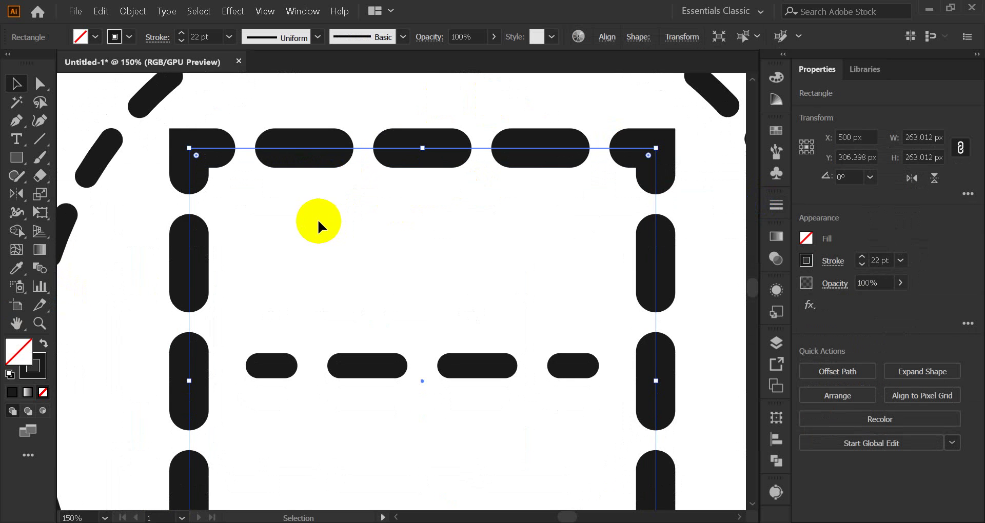
scroll(259, 261, down, 3)
scroll(288, 272, up, 2)
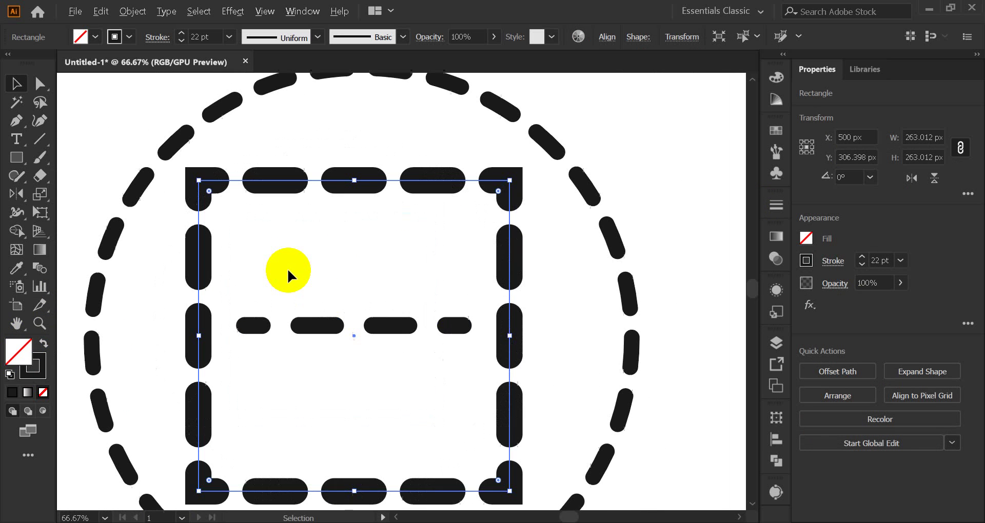
scroll(307, 262, down, 1)
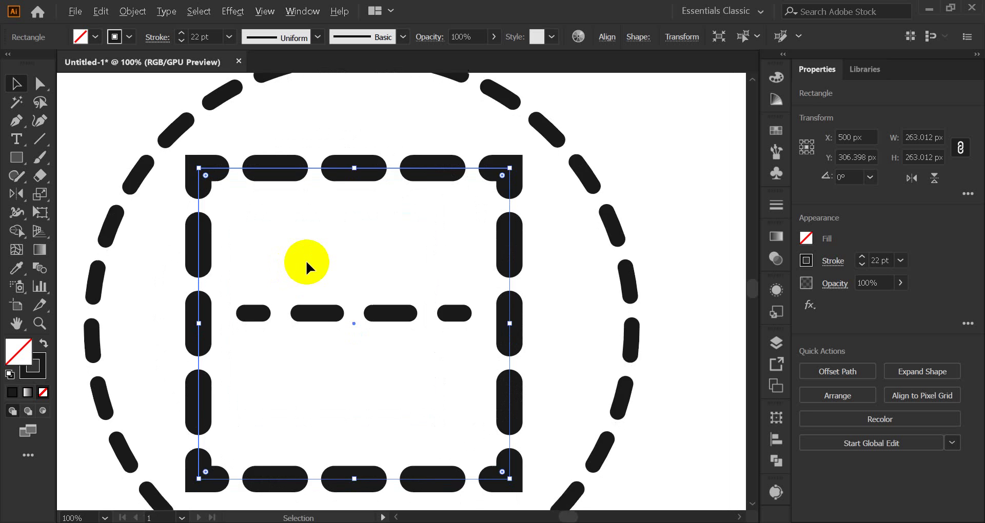
scroll(306, 263, down, 1)
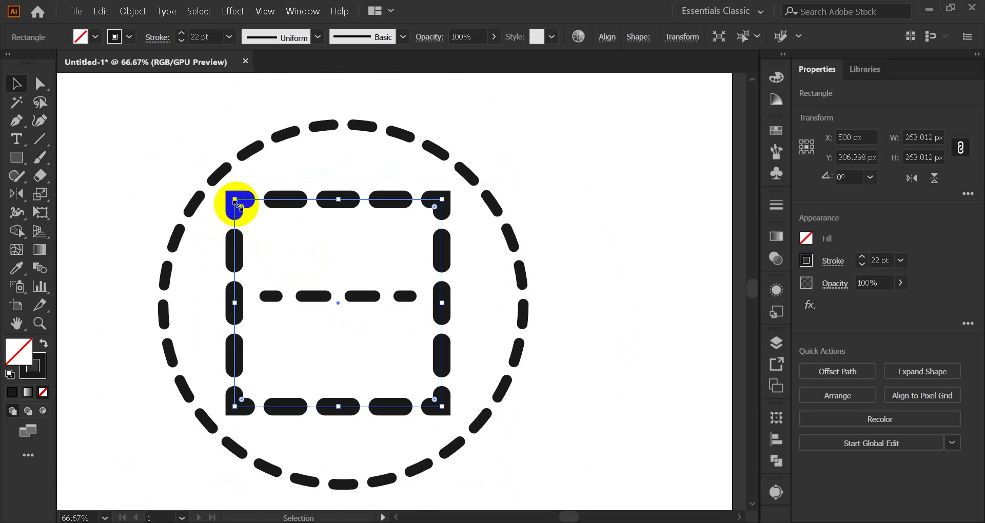
scroll(251, 212, up, 1)
scroll(251, 211, up, 3)
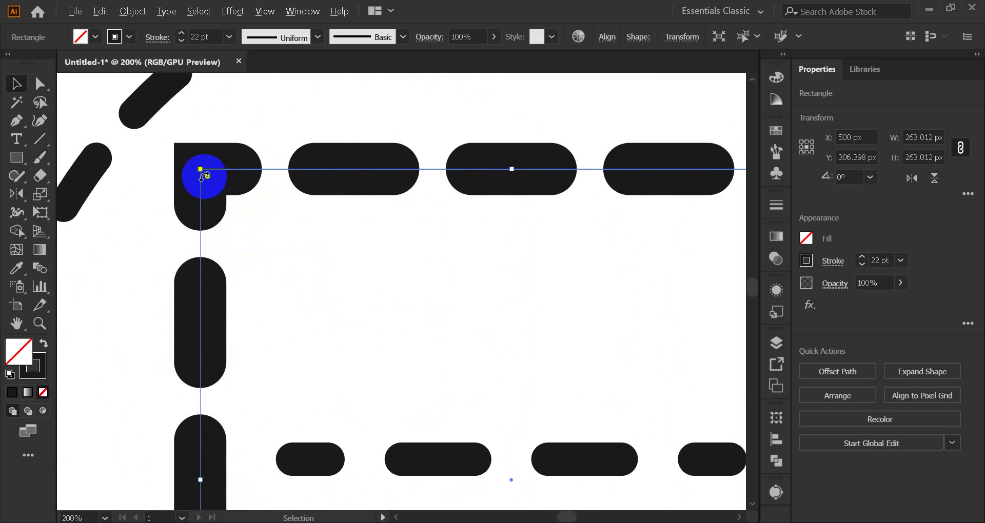
Step: Try deleting only the upper-left anchor point of the dashed square with Direct Selection, and undo the deletion
click(255, 264)
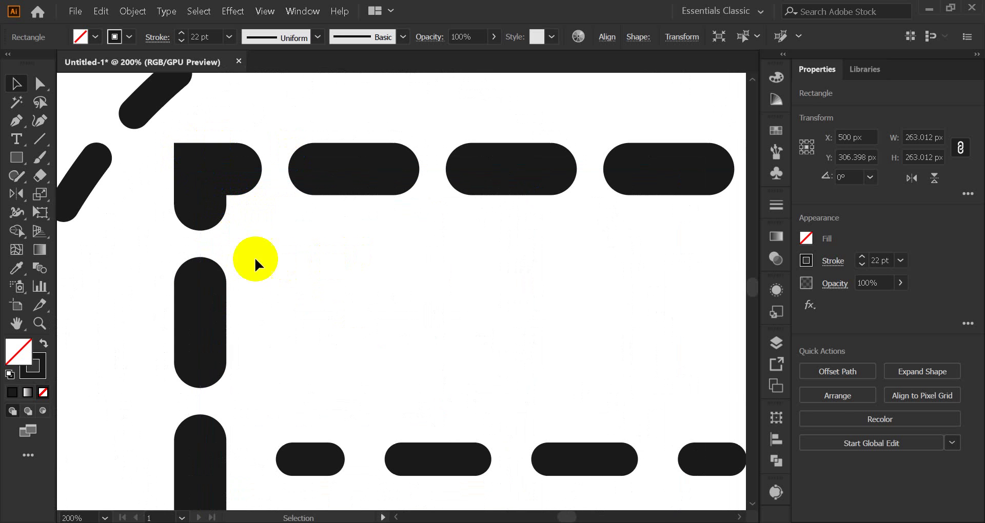
click(40, 84)
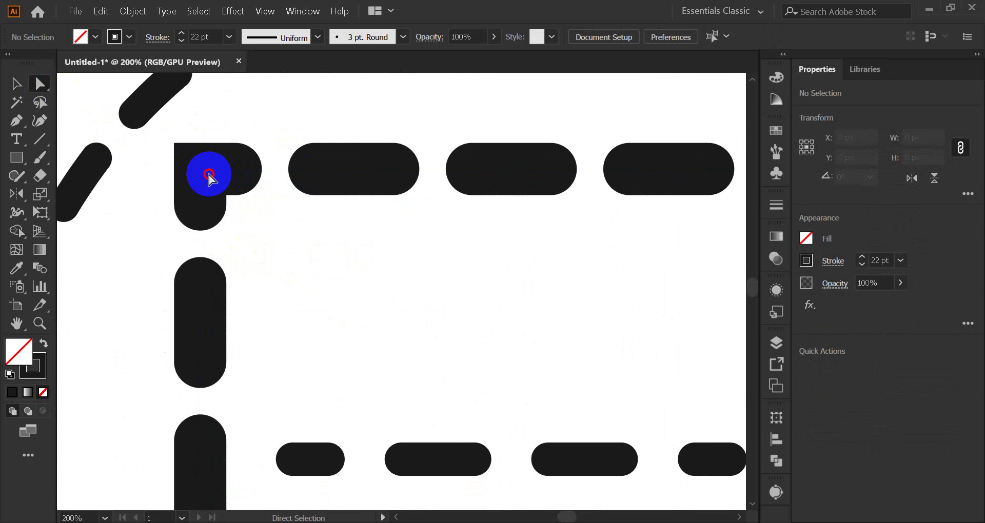
click(200, 170)
click(200, 170)
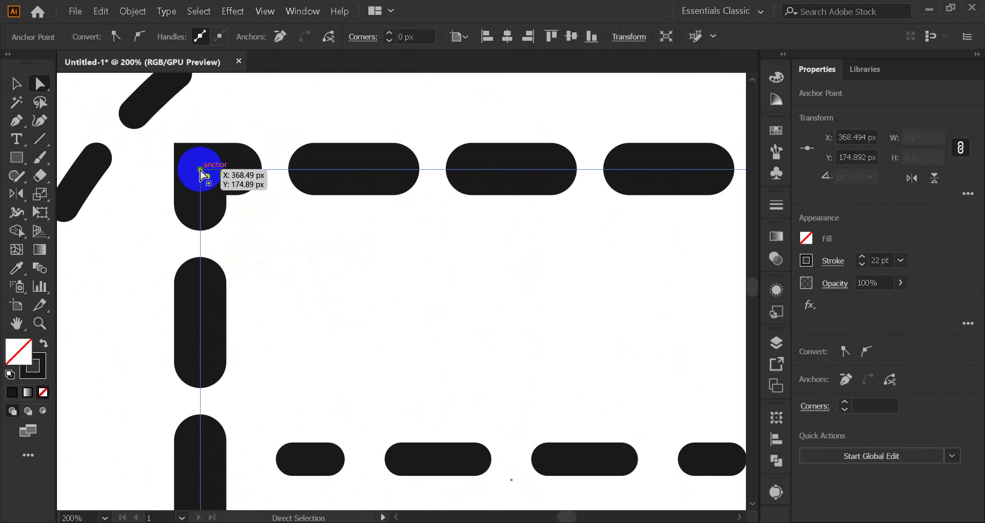
key(Delete)
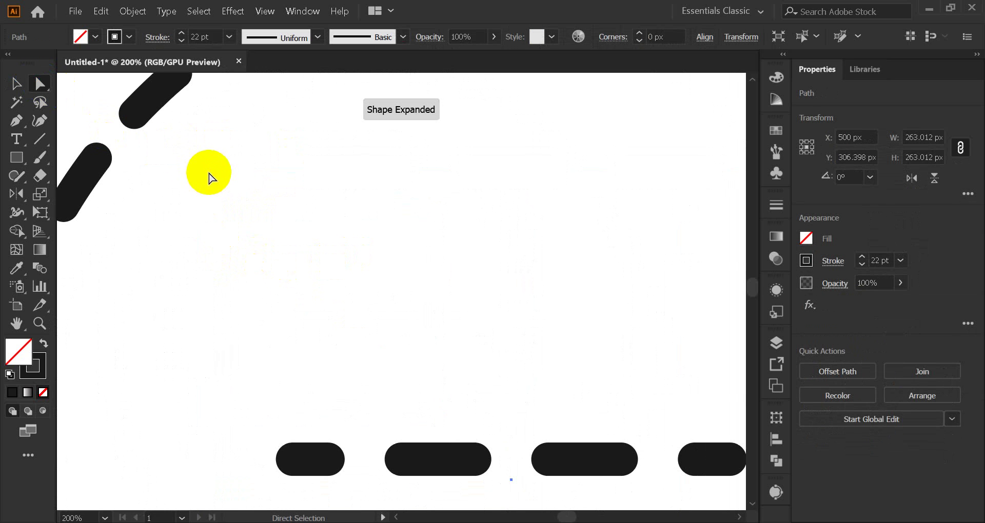
scroll(261, 205, down, 4)
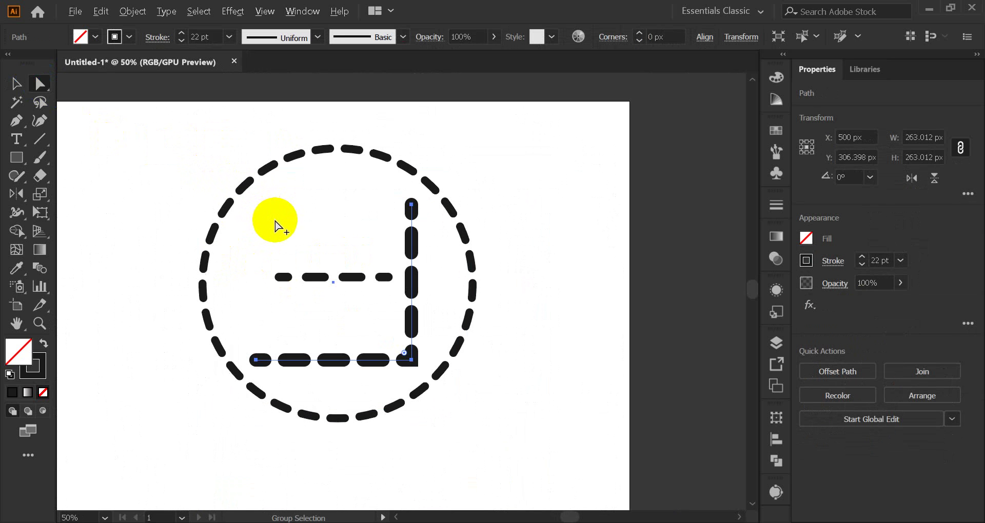
key(ctrl+z)
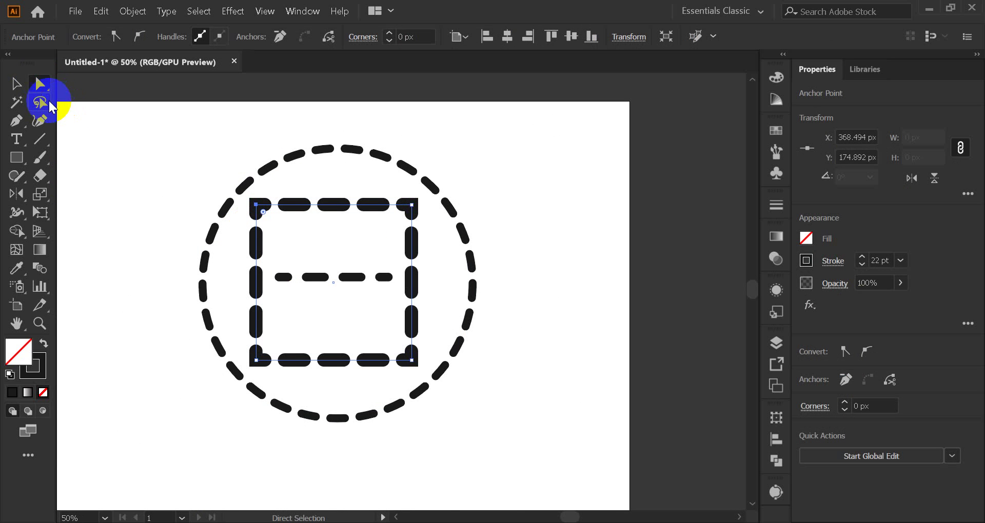
Step: Try swapping the square's fill and stroke colours back and forth, and undo both swaps
click(19, 88)
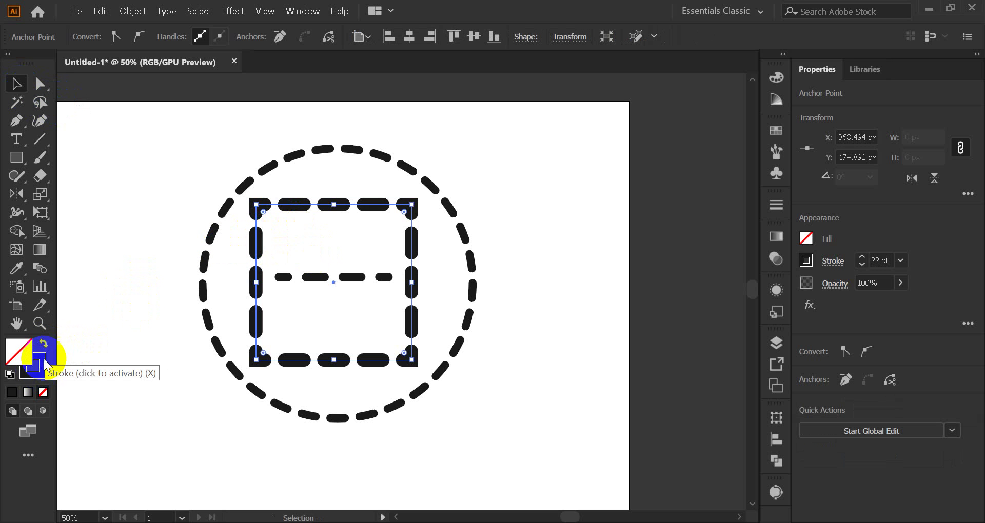
click(43, 343)
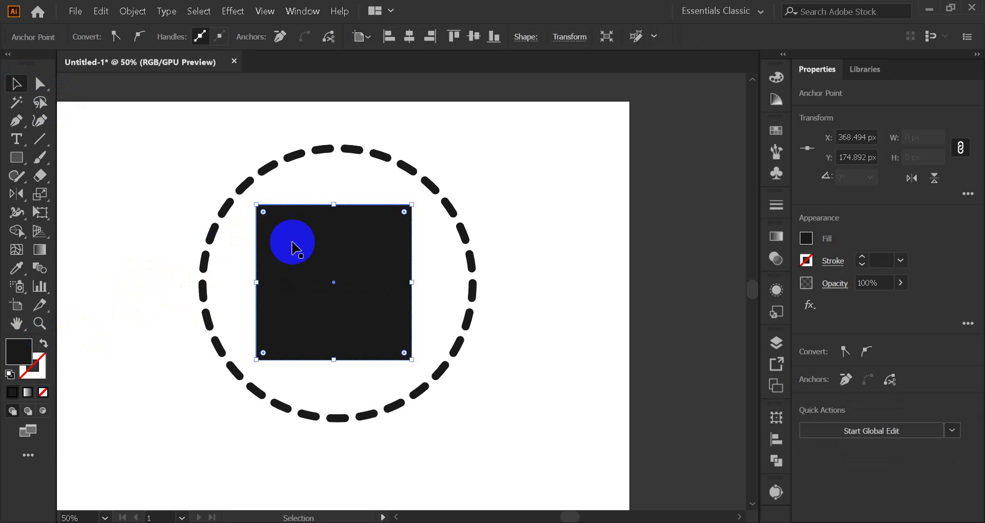
click(44, 344)
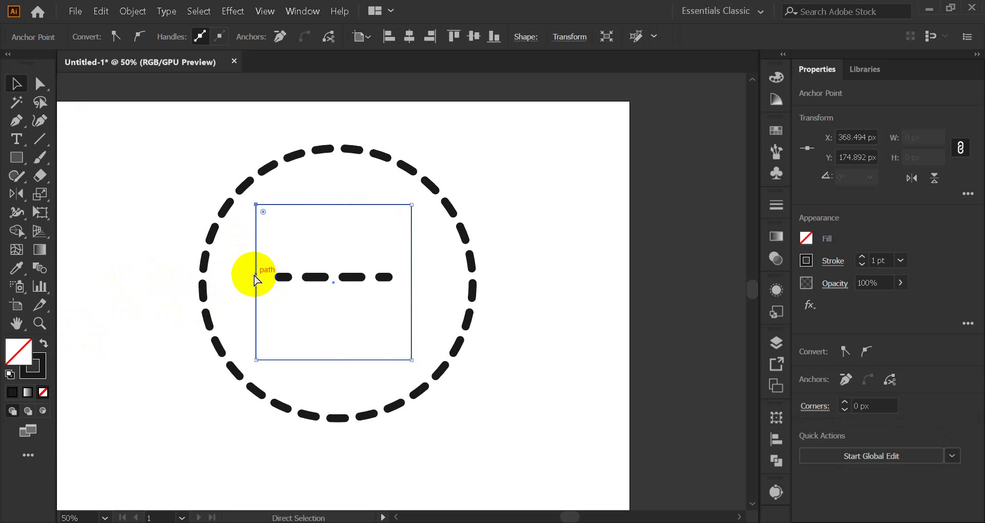
key(ctrl+z)
key(ctrl+z)
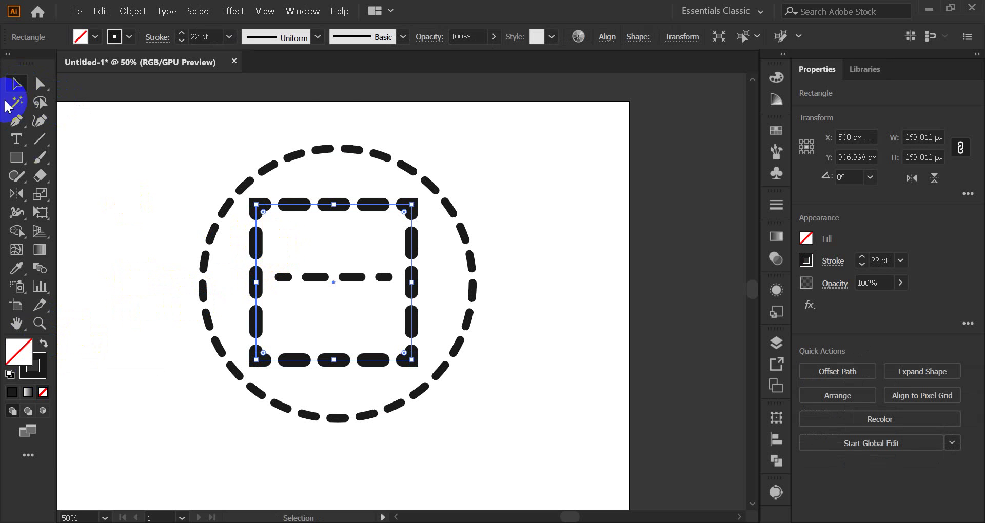
Step: Expand the appearance of the dashed square, and expand its stroke into filled shapes
click(129, 12)
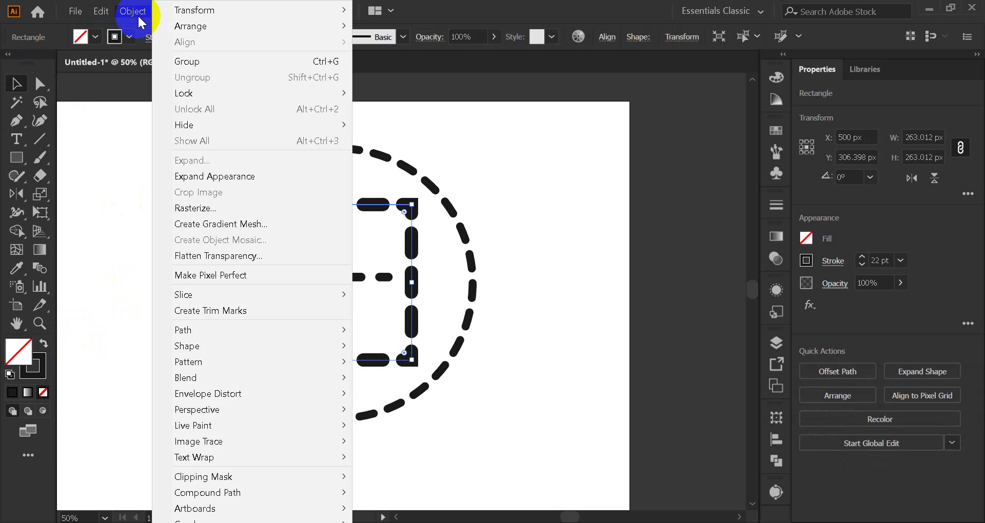
click(215, 174)
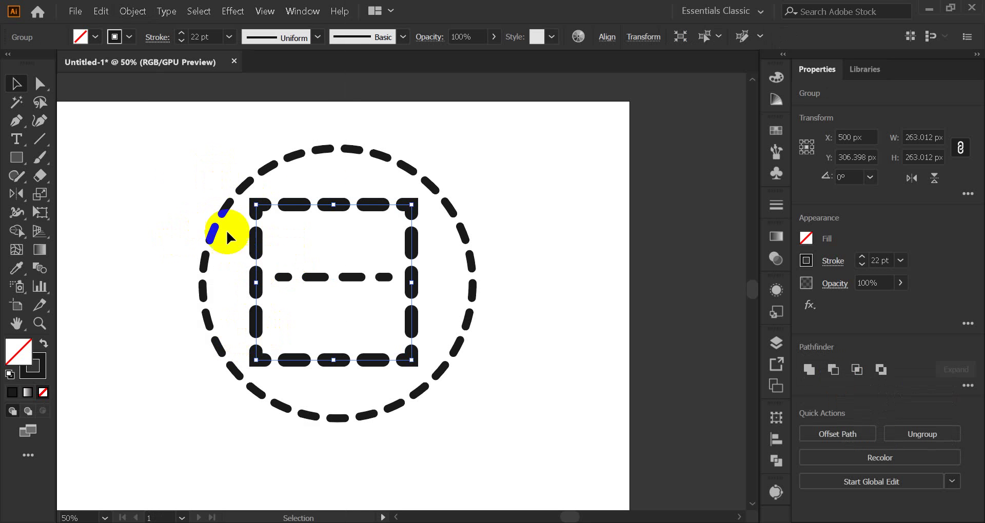
click(131, 11)
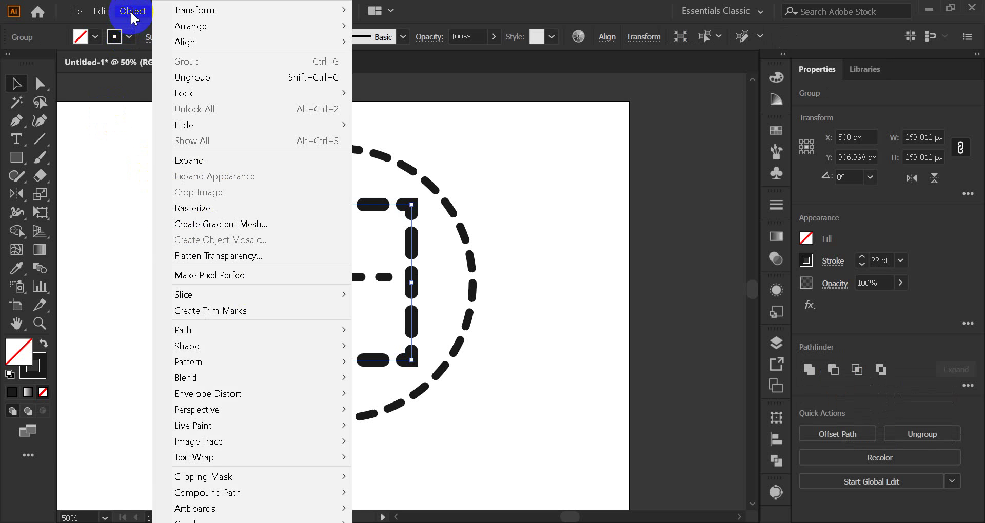
click(211, 161)
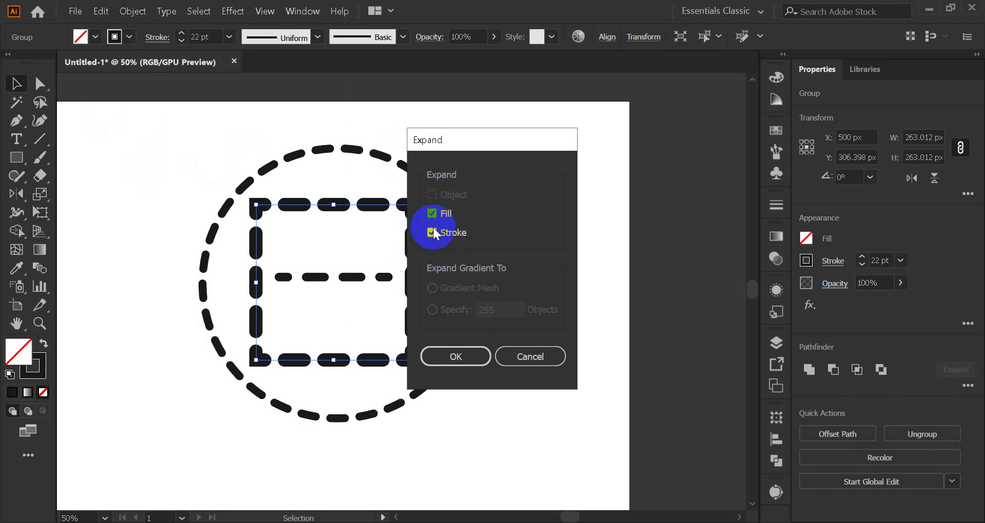
click(431, 233)
click(432, 214)
click(453, 357)
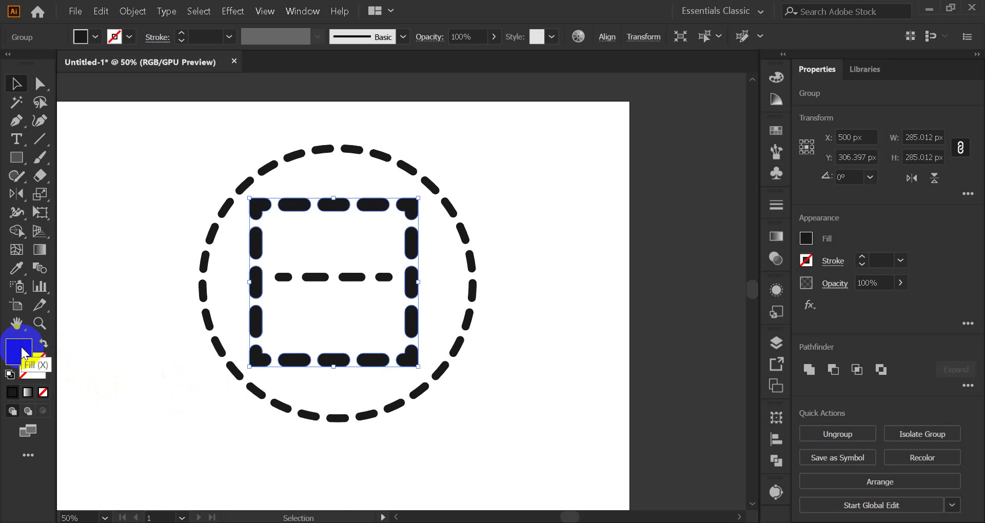
Step: Fill the expanded dashed square with the bright red swatch and close the swatches
click(775, 131)
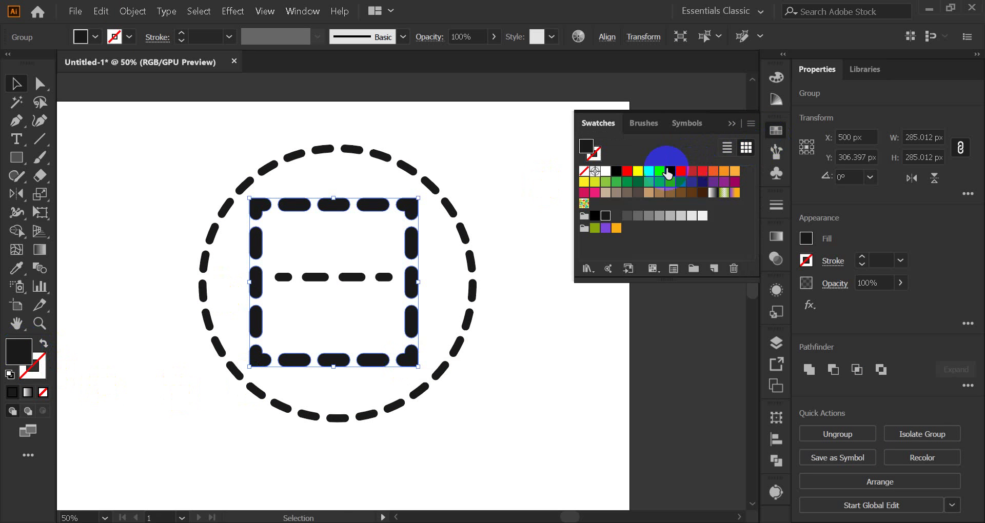
click(627, 172)
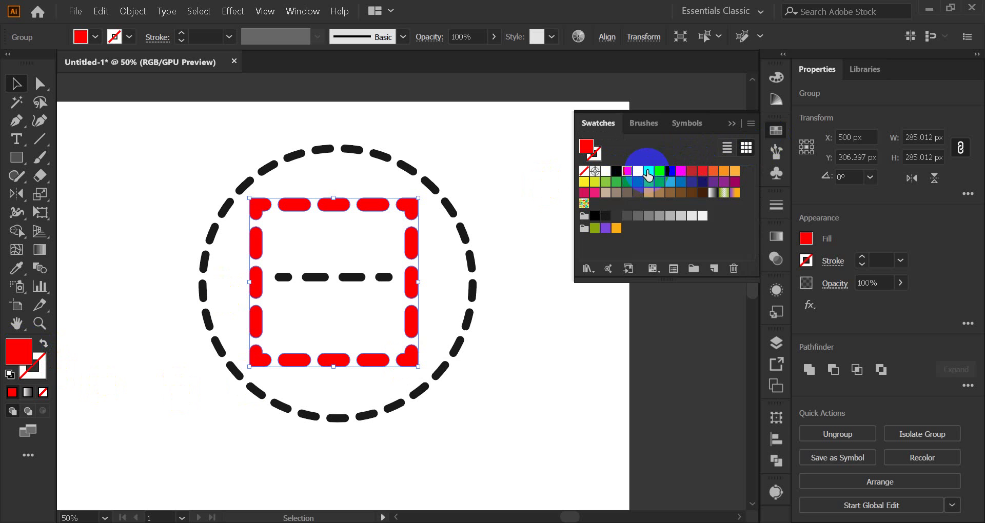
click(732, 124)
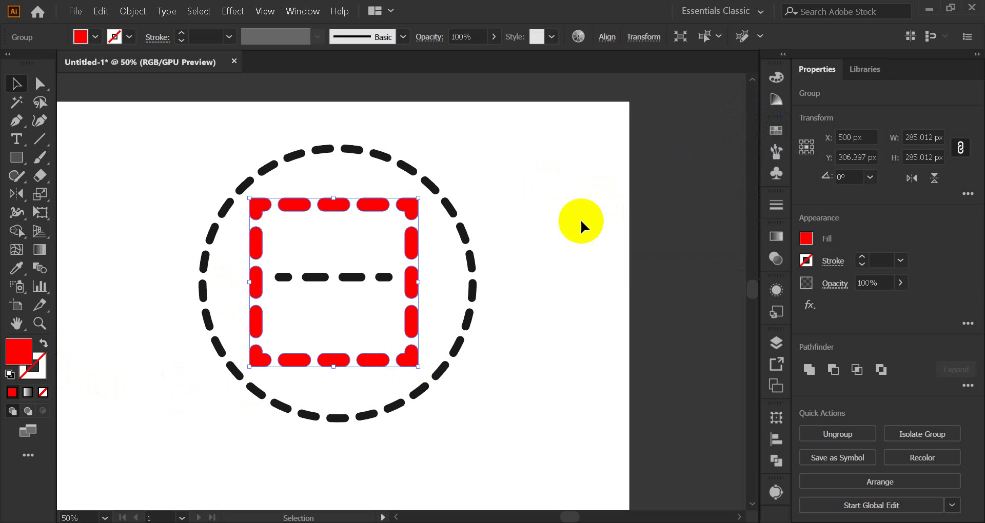
click(581, 220)
Step: Ungroup the red square, and also ungroup the dashes along its left side
right_click(414, 240)
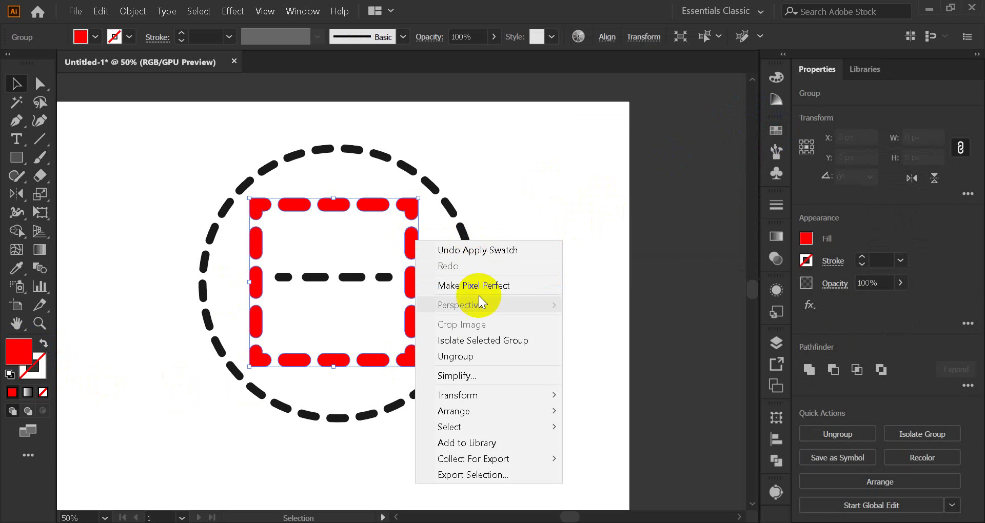
click(471, 355)
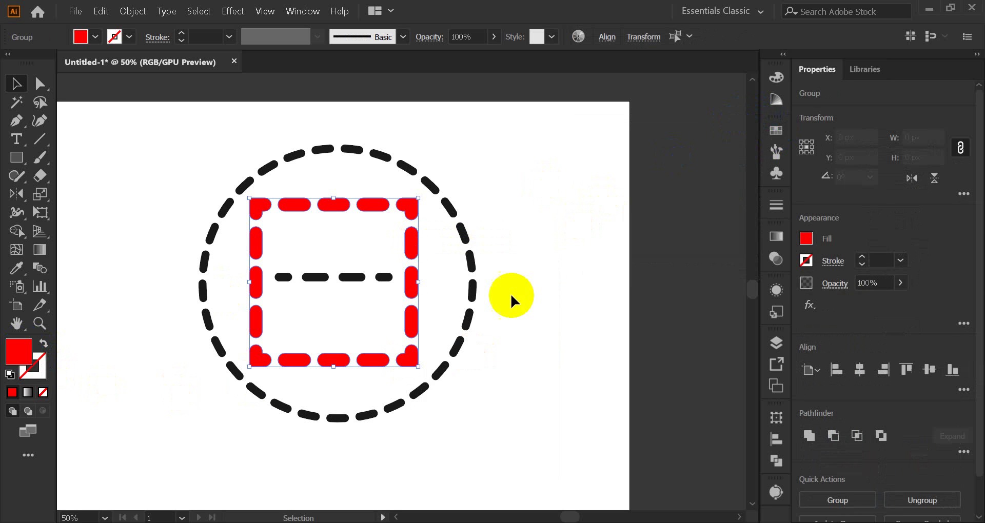
click(411, 241)
click(253, 242)
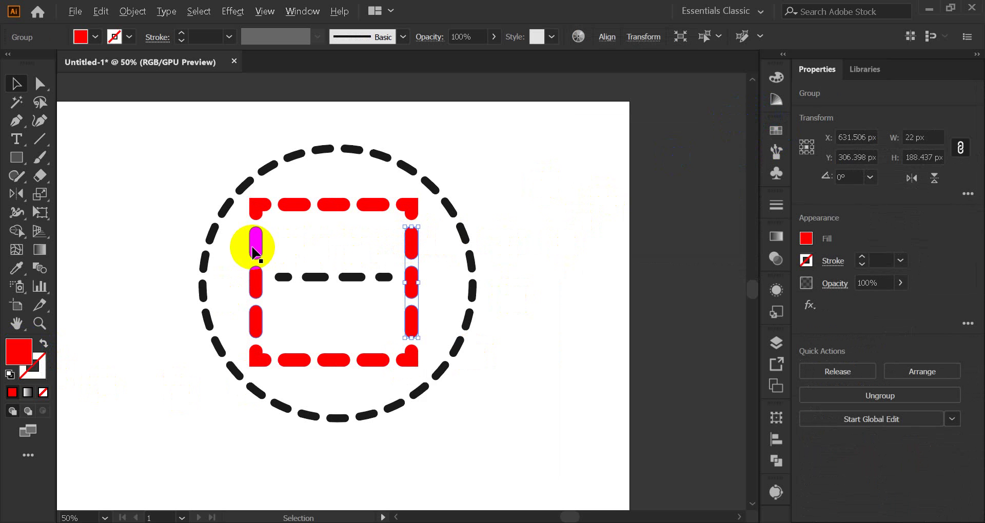
alt+scroll(253, 246, up, 2)
right_click(267, 237)
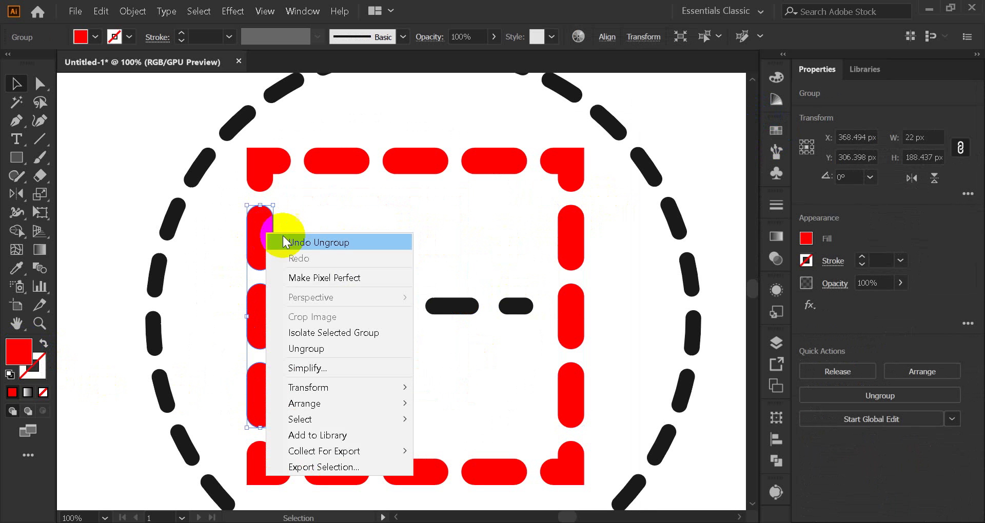
click(331, 349)
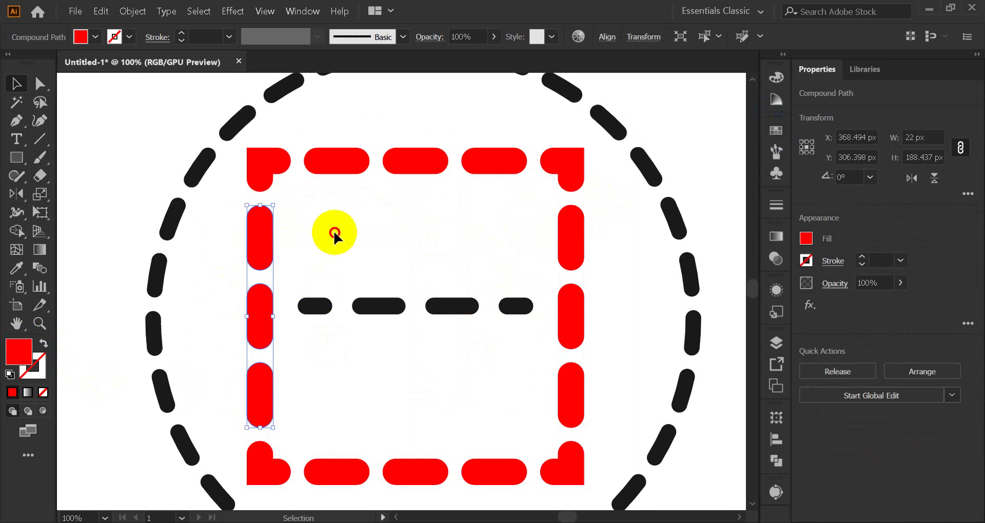
Step: Release the compound path of the square's left side into separate dashes, and deselect them
click(333, 230)
click(260, 243)
right_click(263, 307)
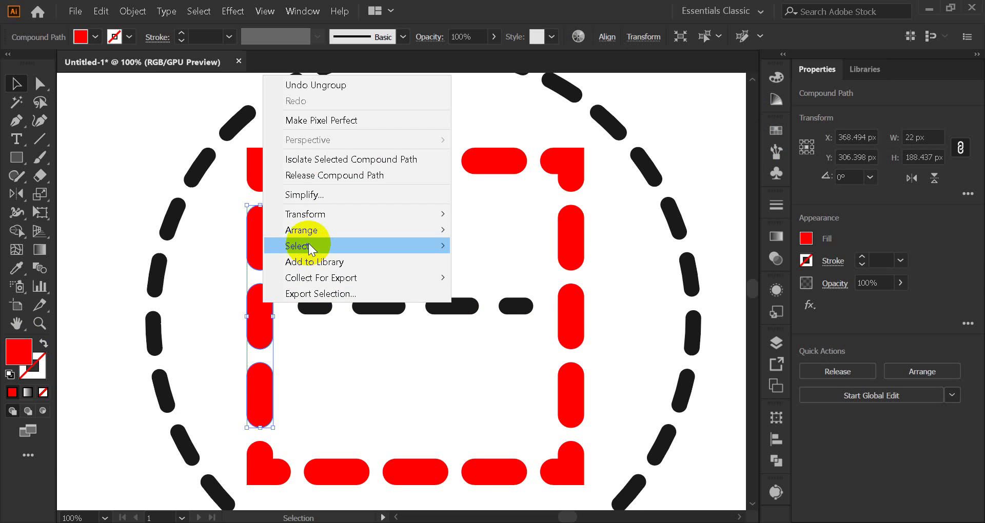
click(330, 175)
click(334, 238)
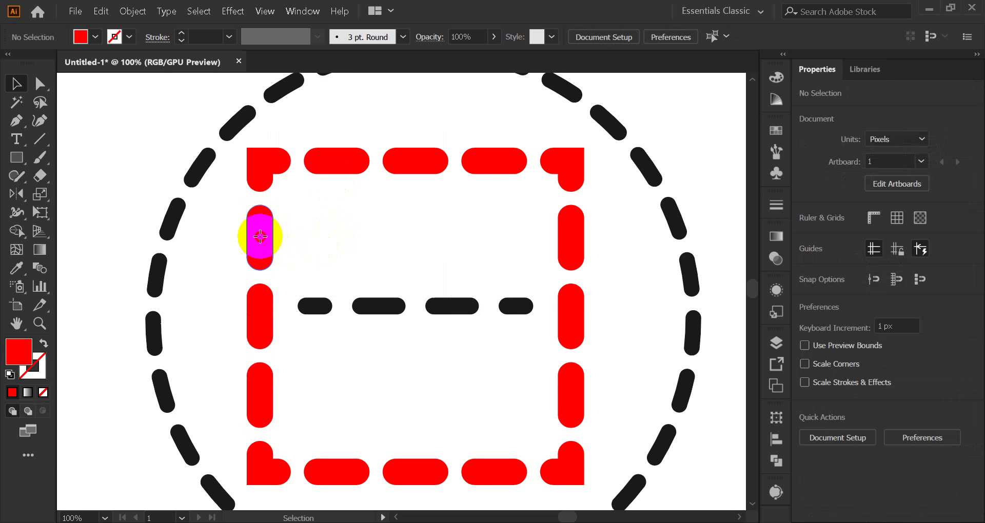
Step: Copy the square's upper-left corner piece into the square's interior and rotate it 135° to form an upright heart
click(260, 229)
click(348, 208)
click(260, 168)
drag(261, 168, 417, 227)
click(518, 250)
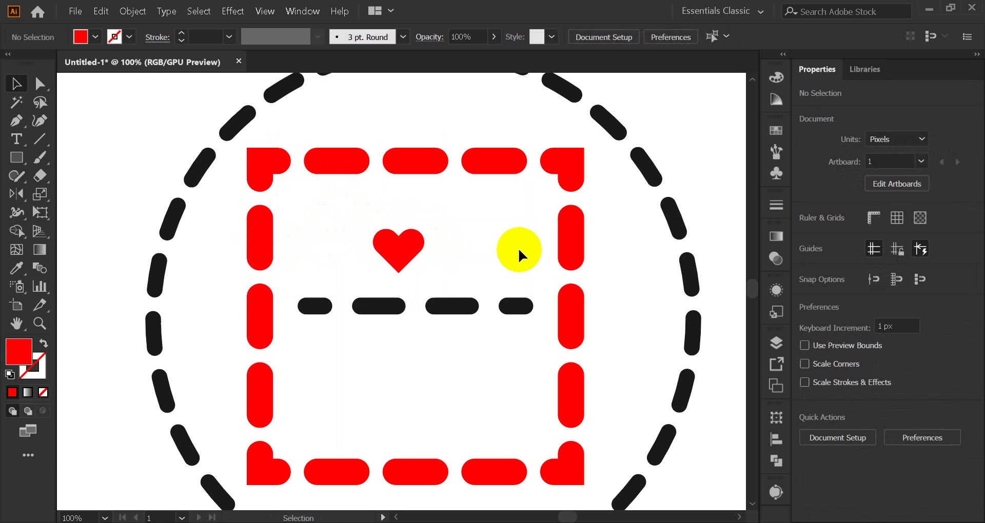
Step: Enlarge the heart to about 211 by 181 px and centre it inside the red square
click(405, 237)
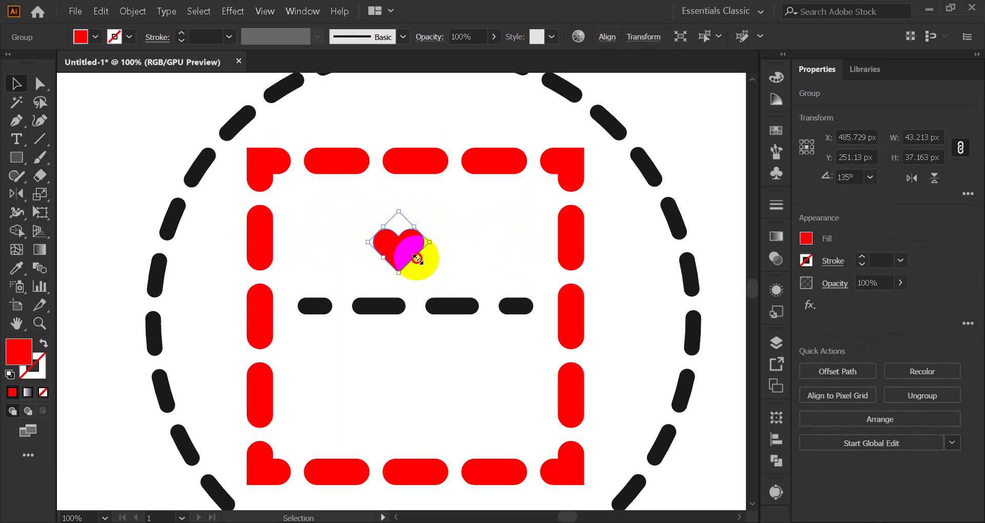
drag(417, 260, 449, 284)
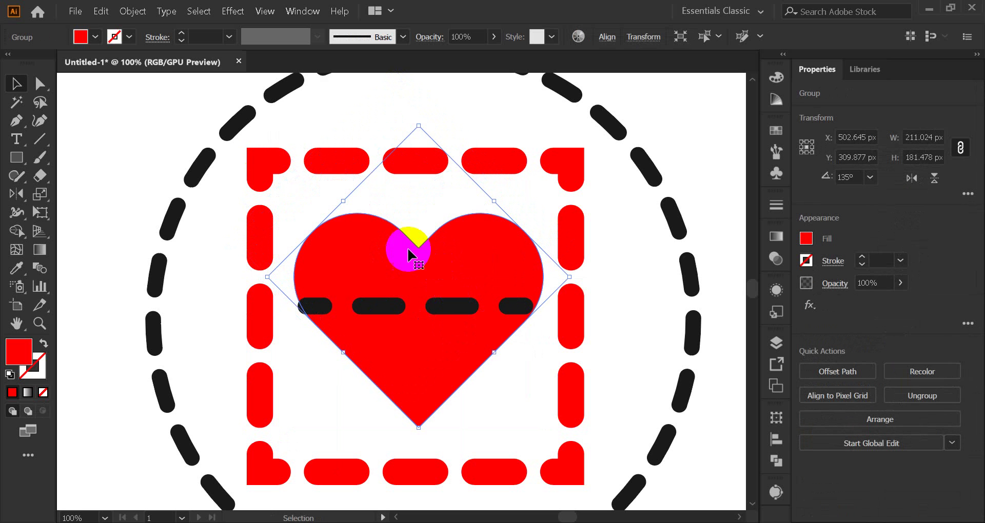
click(303, 334)
click(306, 298)
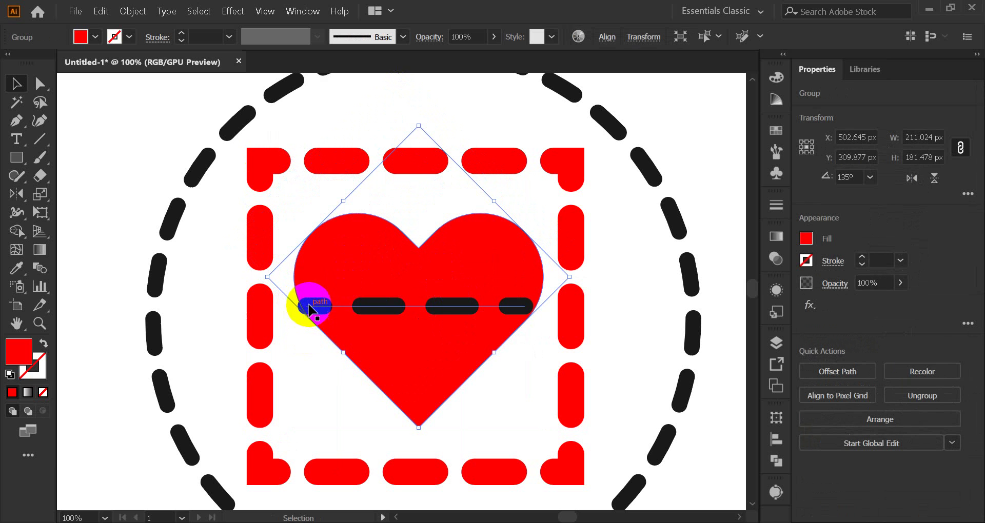
Step: Delete the black dashed line across the heart and the black dashed circle around the square
click(316, 309)
key(Delete)
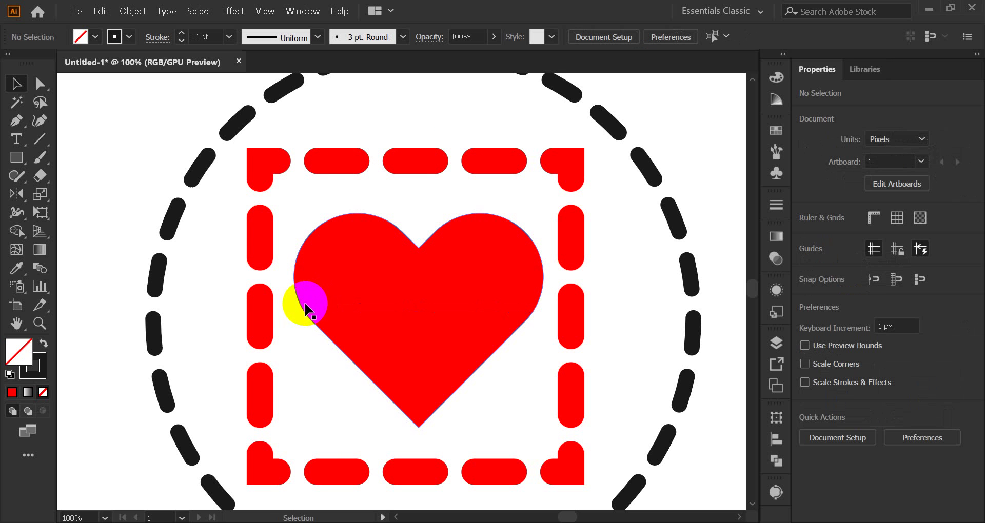
scroll(352, 289, down, 1)
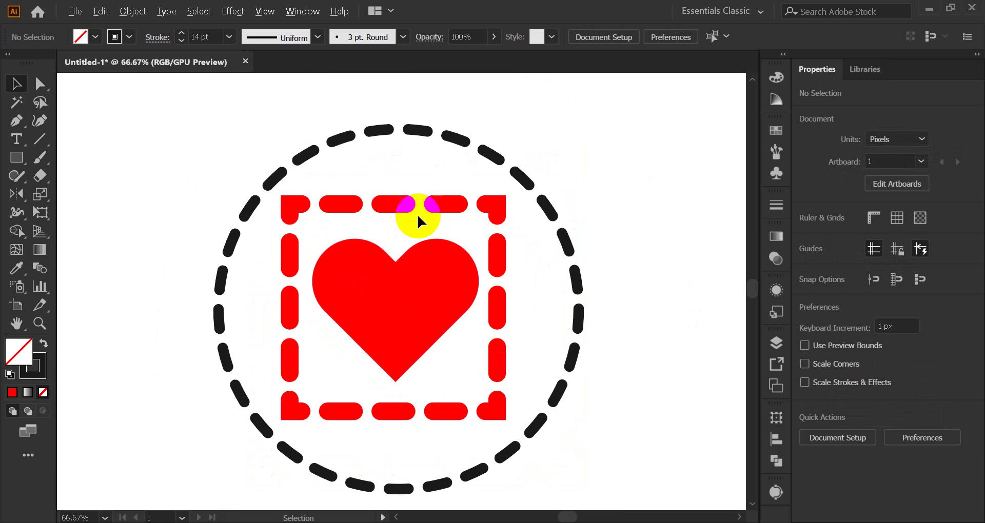
click(490, 161)
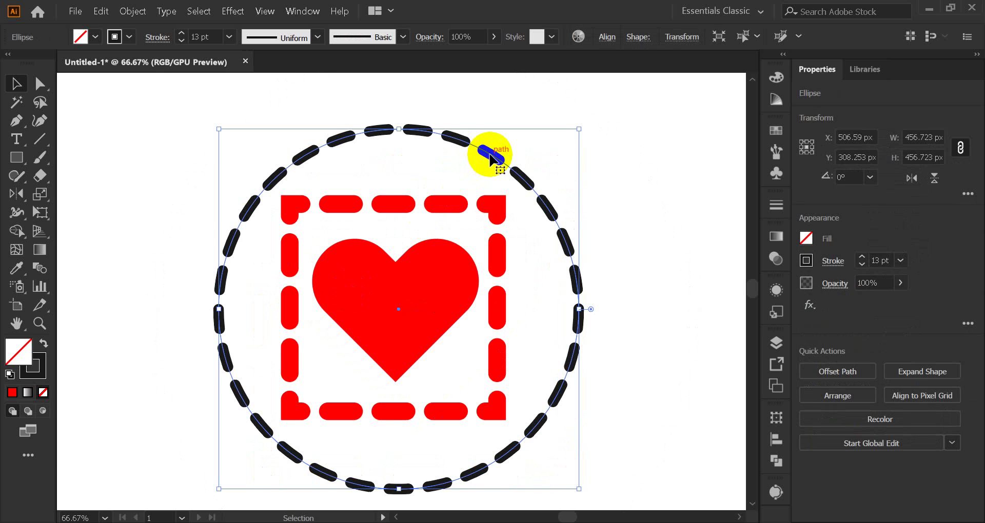
key(Delete)
Step: Select the red heart and all the dashes of the surrounding square together
drag(220, 165, 480, 417)
click(227, 365)
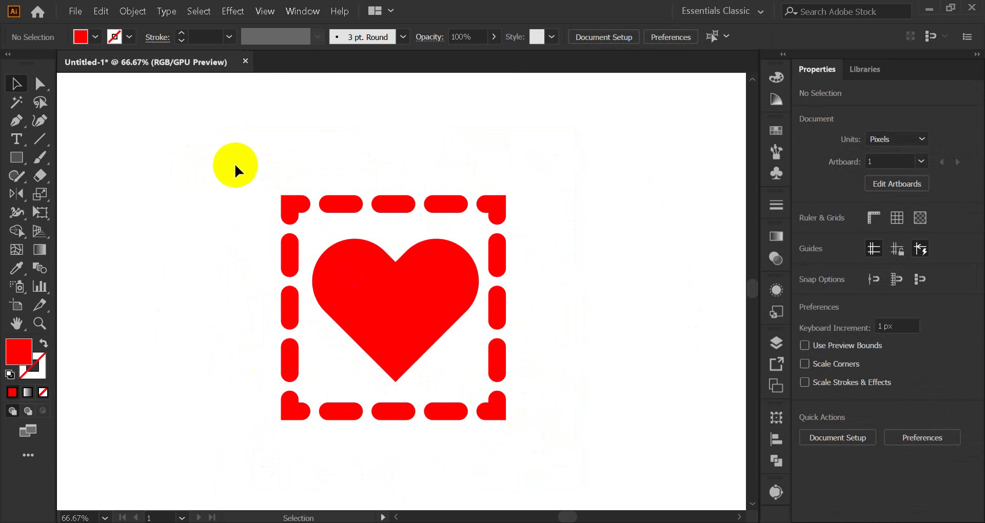
drag(284, 202, 546, 409)
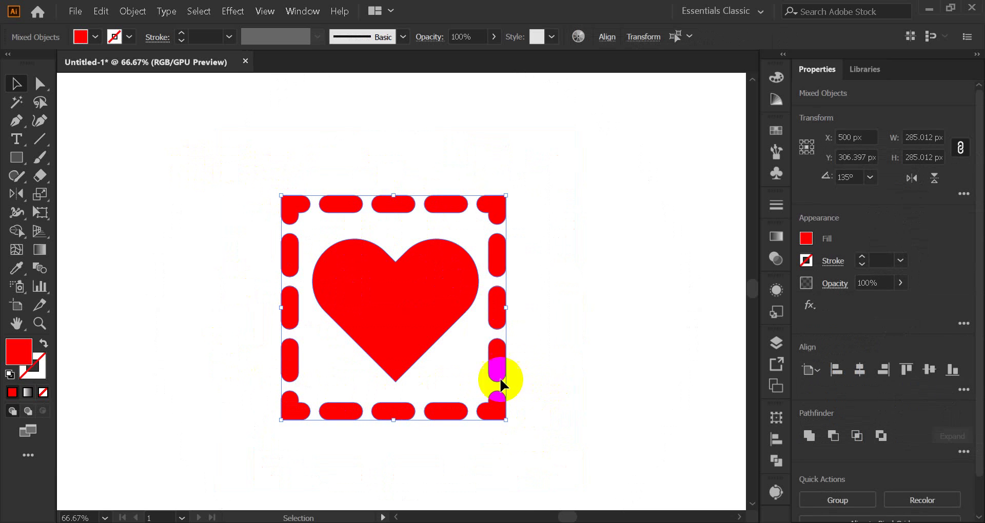
scroll(451, 312, down, 3)
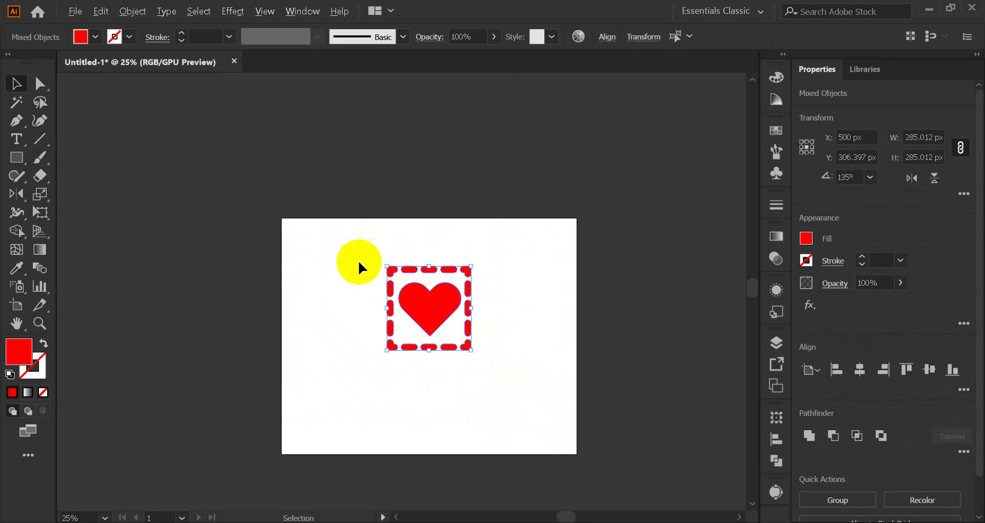
Step: Move the selected red heart and dashed square down to the artboard's centre and group them
drag(362, 243, 513, 384)
drag(423, 306, 424, 334)
scroll(424, 334, up, 2)
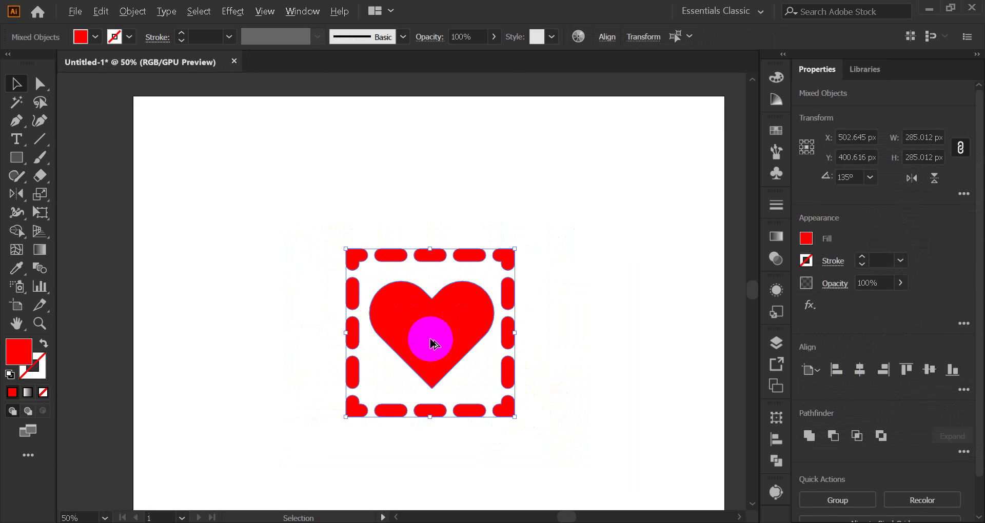
scroll(435, 343, up, 1)
scroll(397, 336, down, 1)
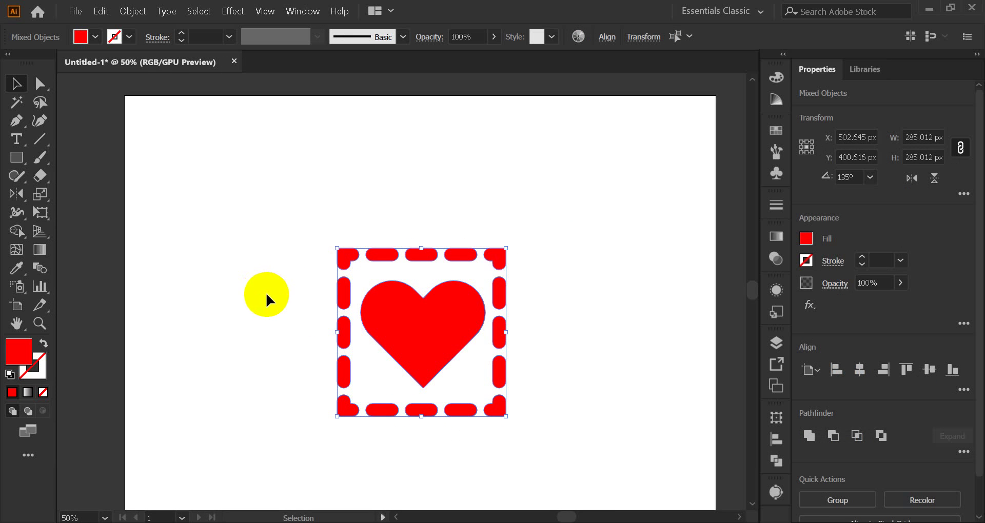
scroll(293, 290, down, 2)
key(ctrl+g)
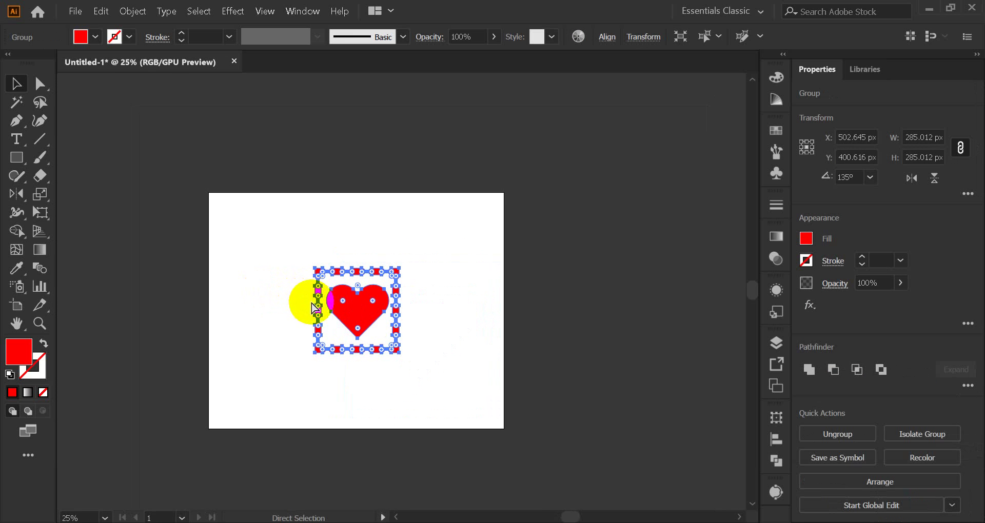
Step: Move the heart-and-square group off the artboard, just above its upper edge
click(259, 308)
drag(359, 317, 370, 144)
click(370, 202)
click(294, 246)
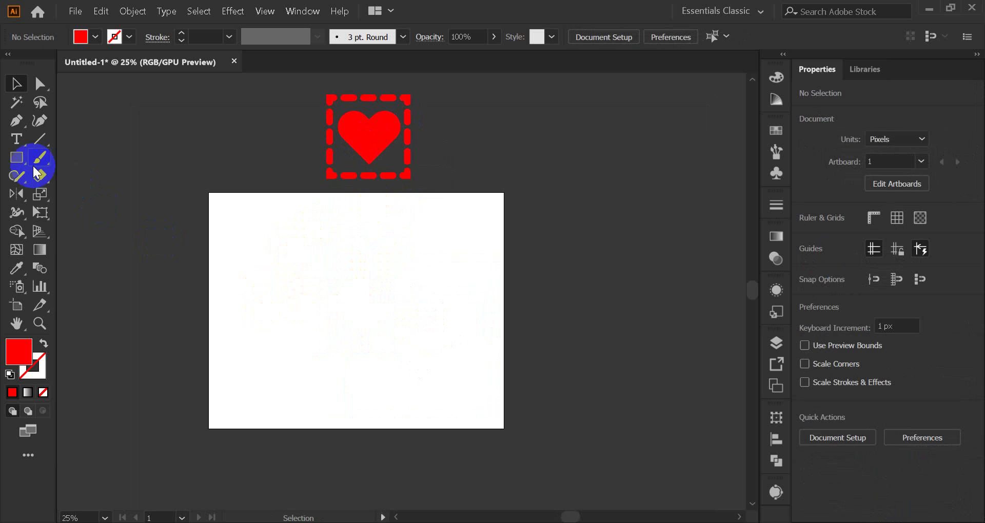
Step: Draw a red circle about 184 px in diameter with the Ellipse tool and move it near the artboard's centre
click(18, 161)
click(83, 195)
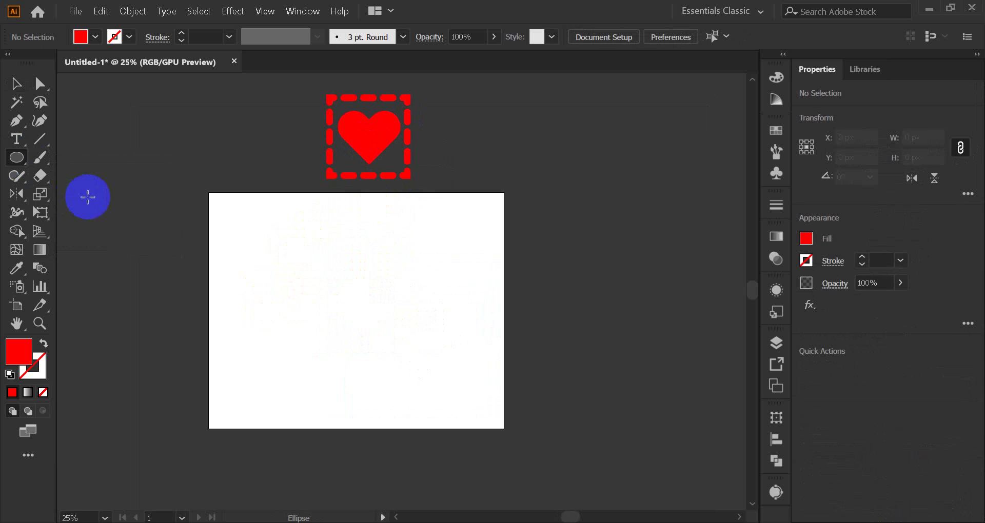
scroll(371, 310, up, 2)
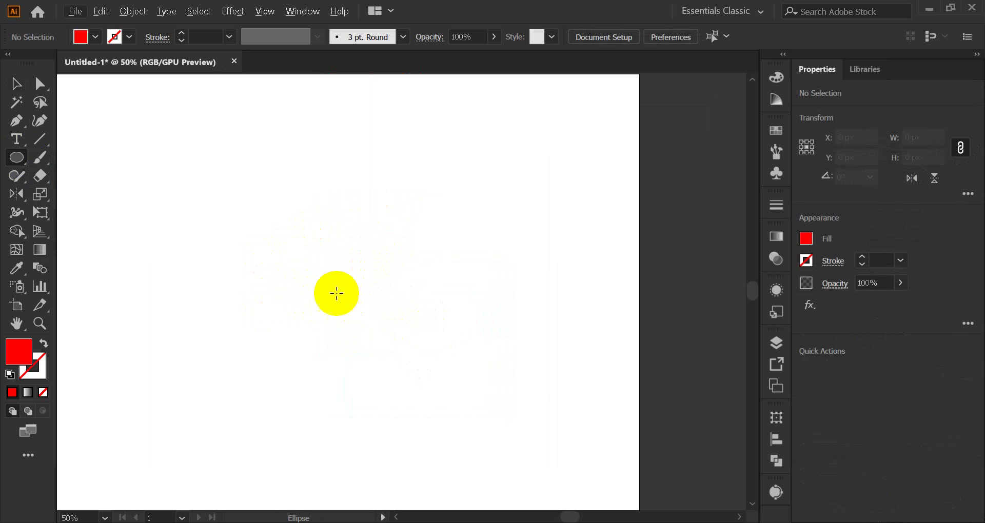
drag(327, 279, 380, 334)
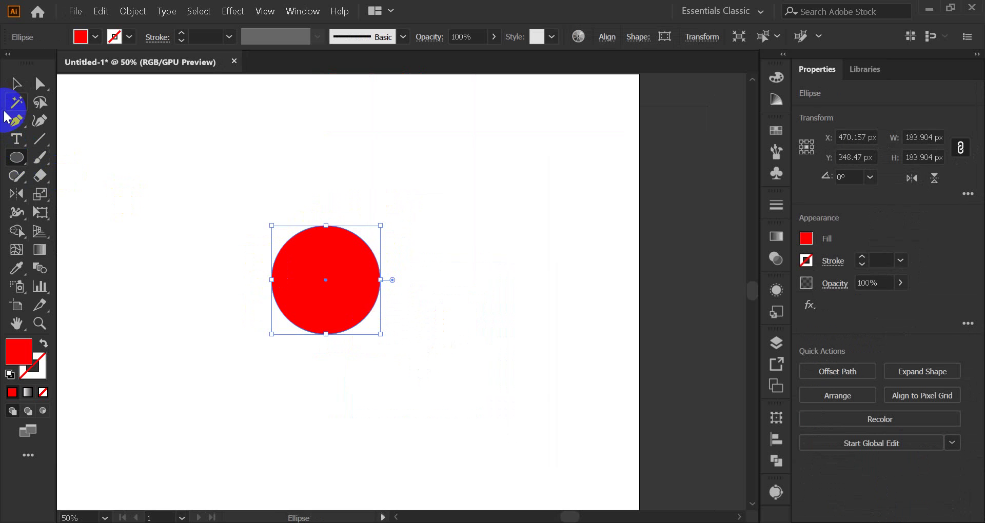
click(15, 84)
drag(246, 165, 294, 154)
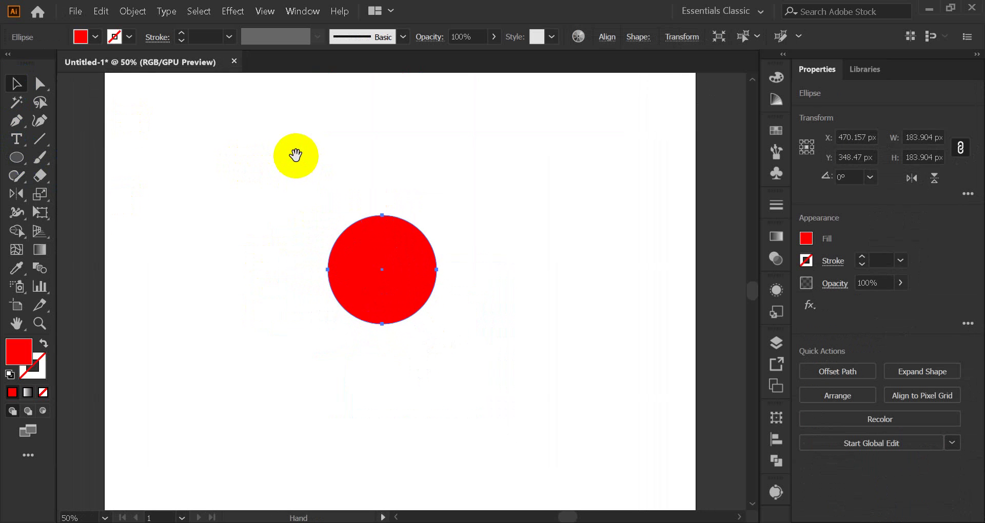
scroll(378, 235, up, 1)
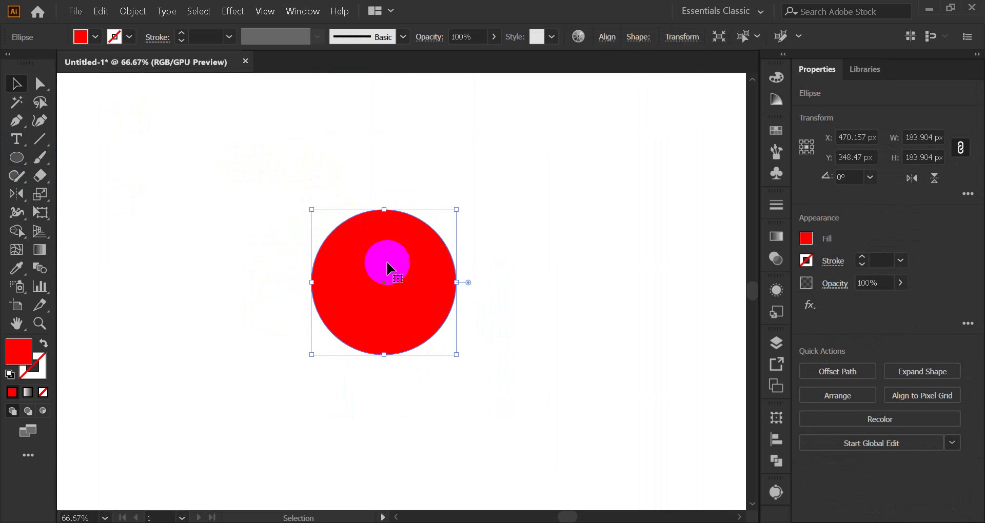
drag(387, 261, 411, 275)
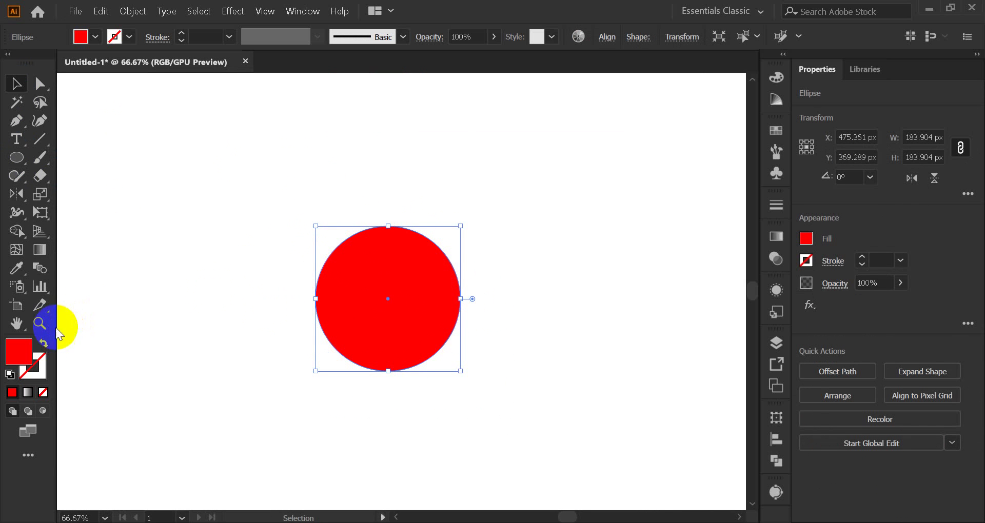
Step: Swap the circle's fill and stroke to make it a red outline, and set the stroke weight to 6 pt
click(44, 343)
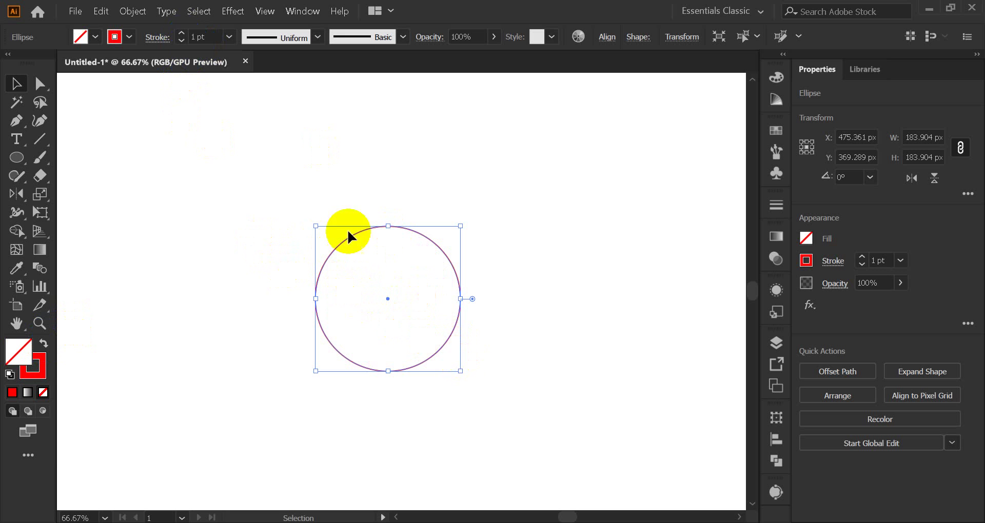
click(179, 36)
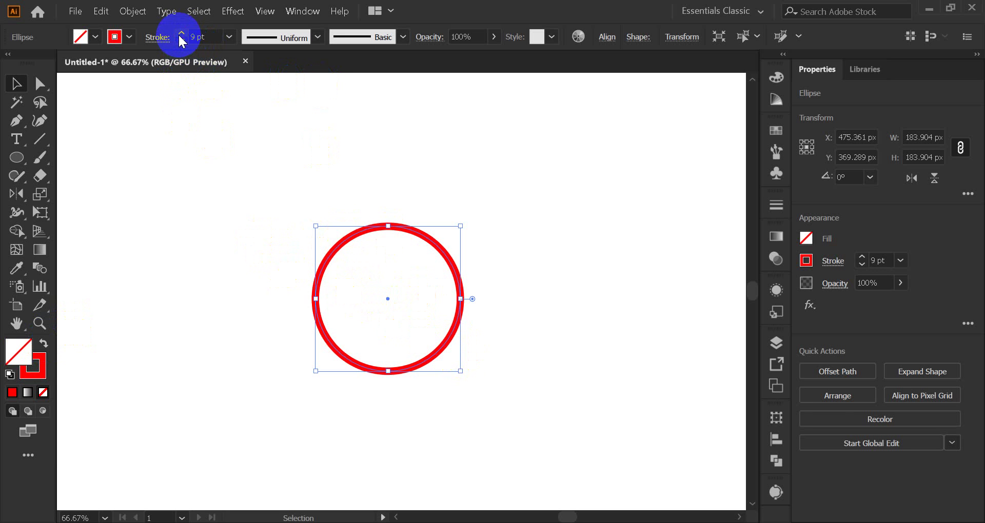
click(292, 209)
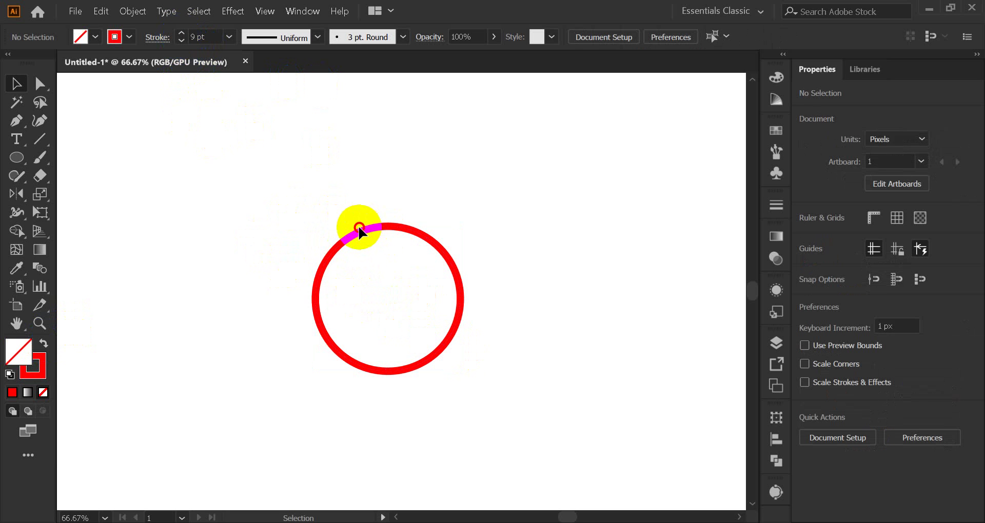
click(363, 232)
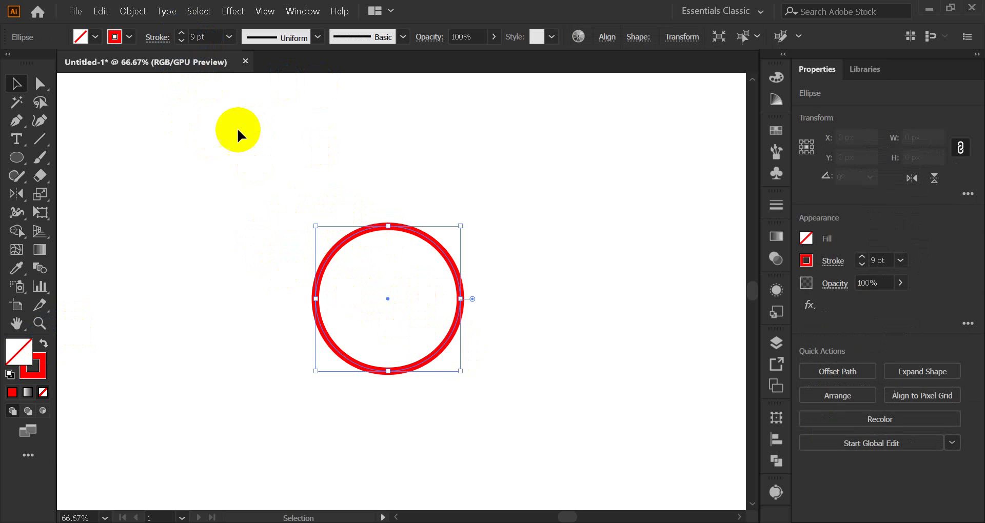
click(181, 40)
click(181, 40)
click(180, 40)
click(301, 250)
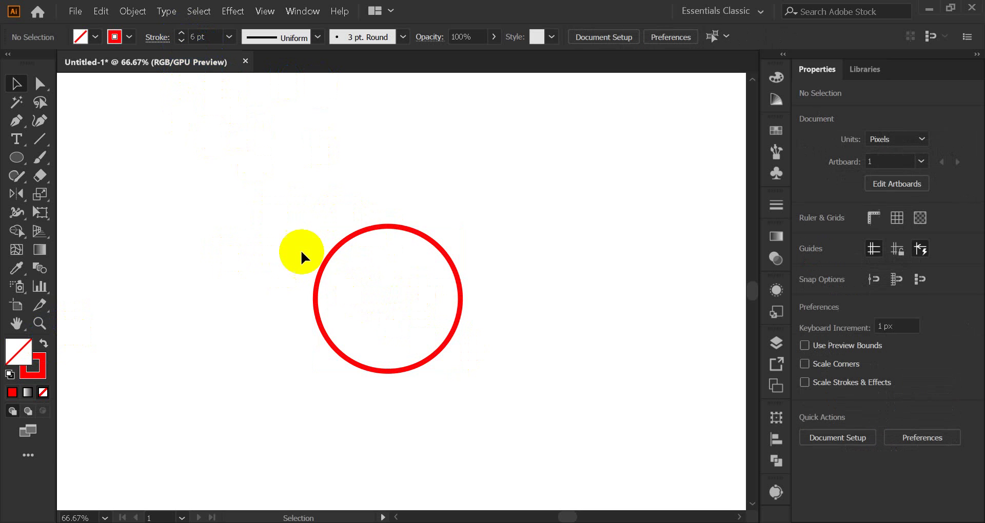
Step: Copy the circle, paste it in front, and enlarge the copy from its centre to about 229 px in diameter
click(329, 254)
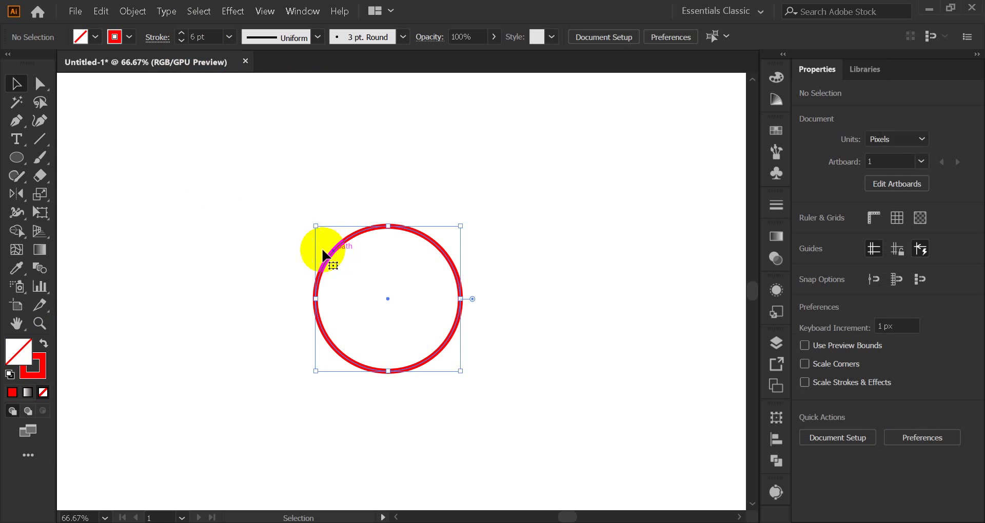
click(112, 18)
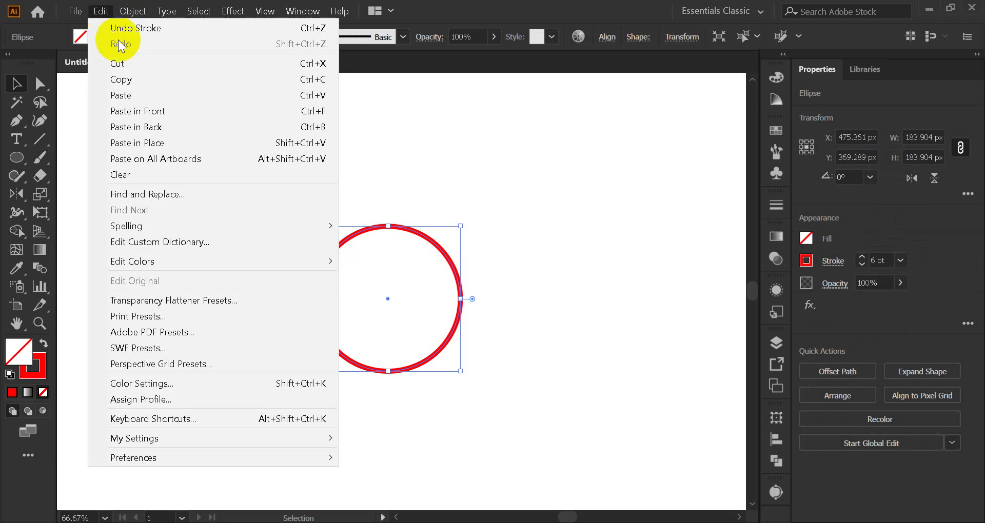
click(149, 90)
click(101, 16)
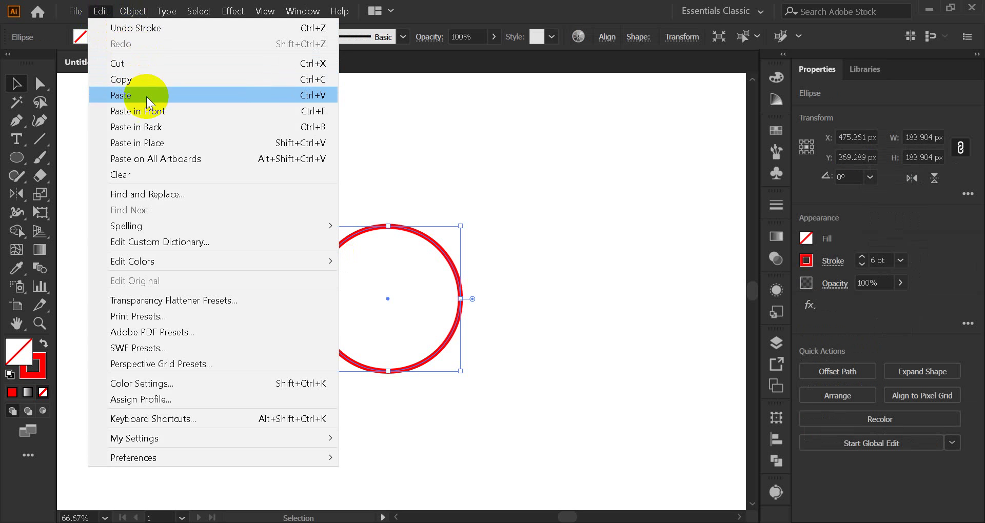
click(150, 109)
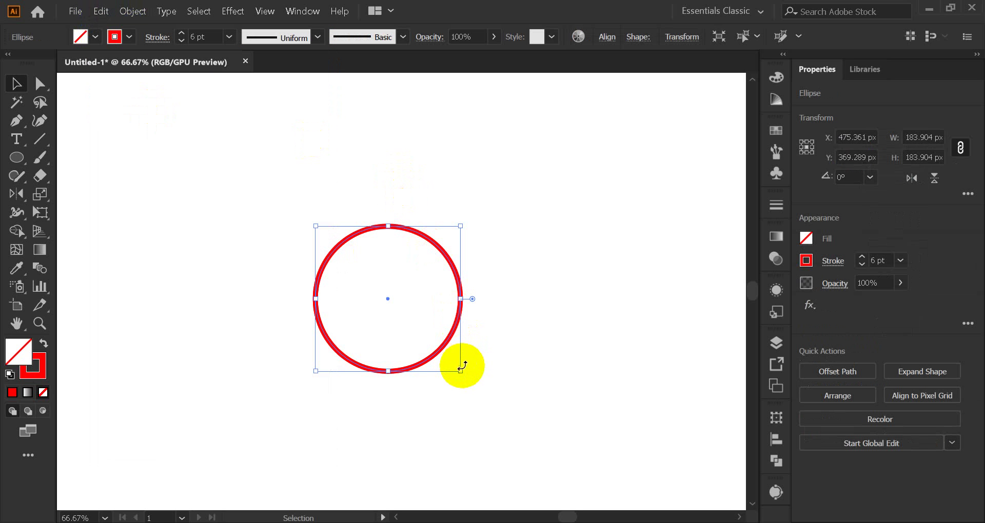
drag(460, 371, 476, 390)
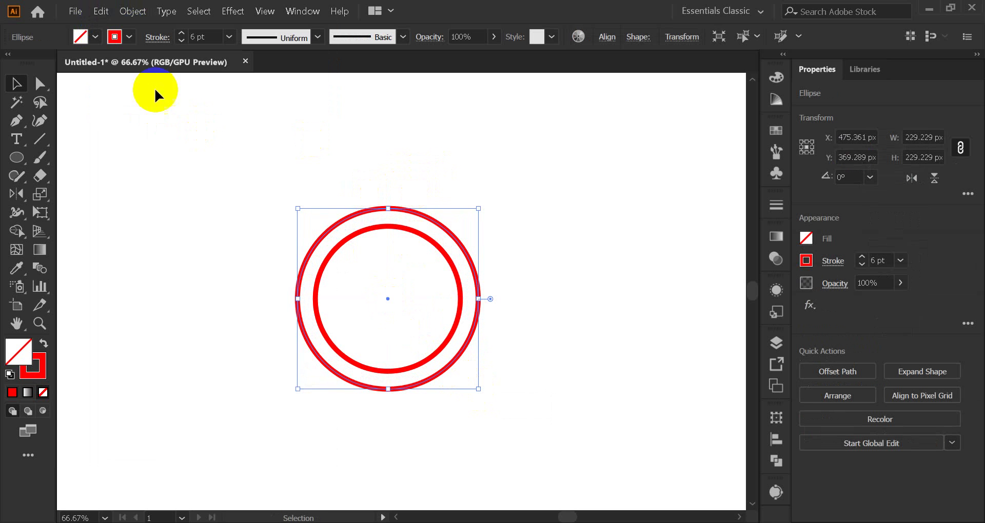
Step: Copy the 229 px circle, paste it in front, and scale the copy concentrically to about 301 px in diameter
click(110, 14)
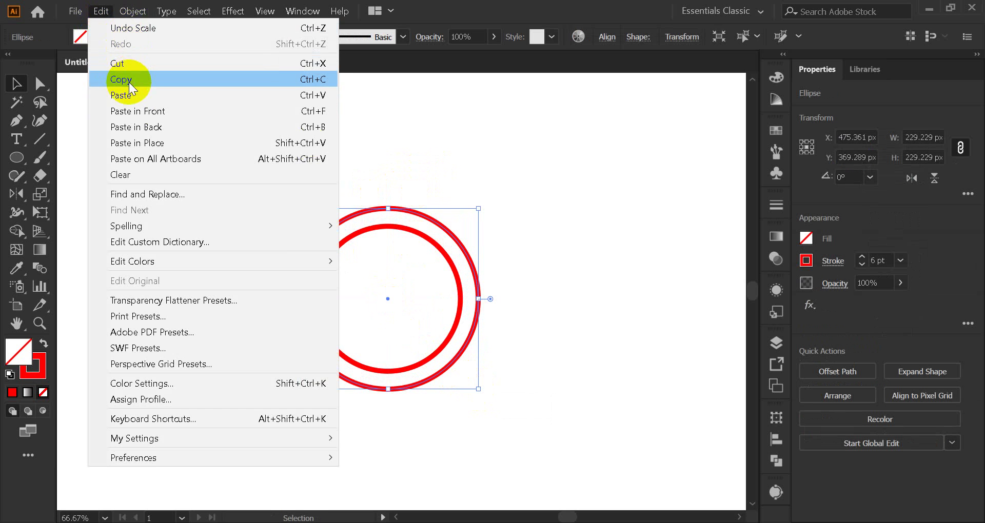
click(98, 11)
click(99, 11)
click(137, 111)
drag(478, 389, 504, 416)
Step: Paste a copy of the 301 px circle in front and scale it concentrically to about 348 px in diameter
click(101, 10)
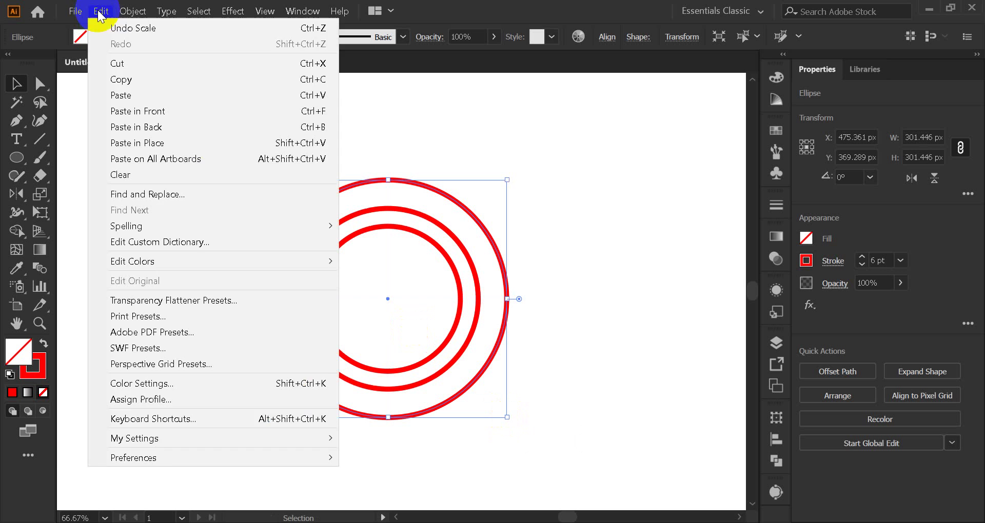
click(132, 77)
click(105, 23)
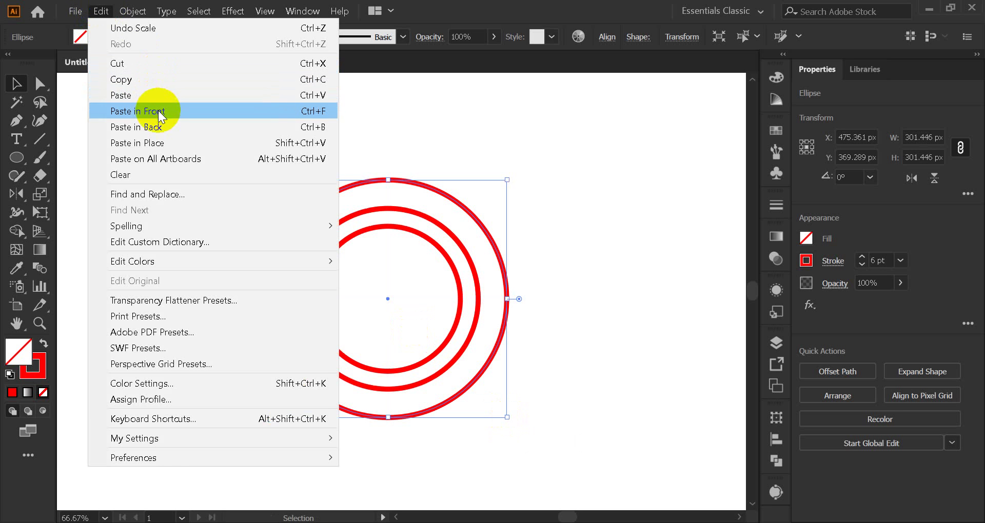
click(158, 109)
drag(505, 418, 522, 432)
drag(526, 435, 524, 433)
click(372, 330)
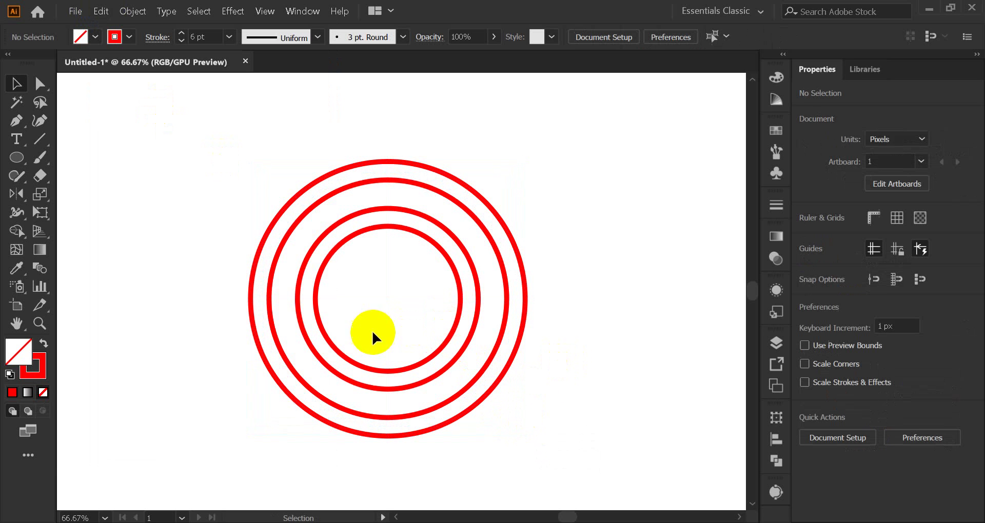
Step: Set the stroke weight of the second-outermost circle to 39 pt to form a thick ring
click(270, 311)
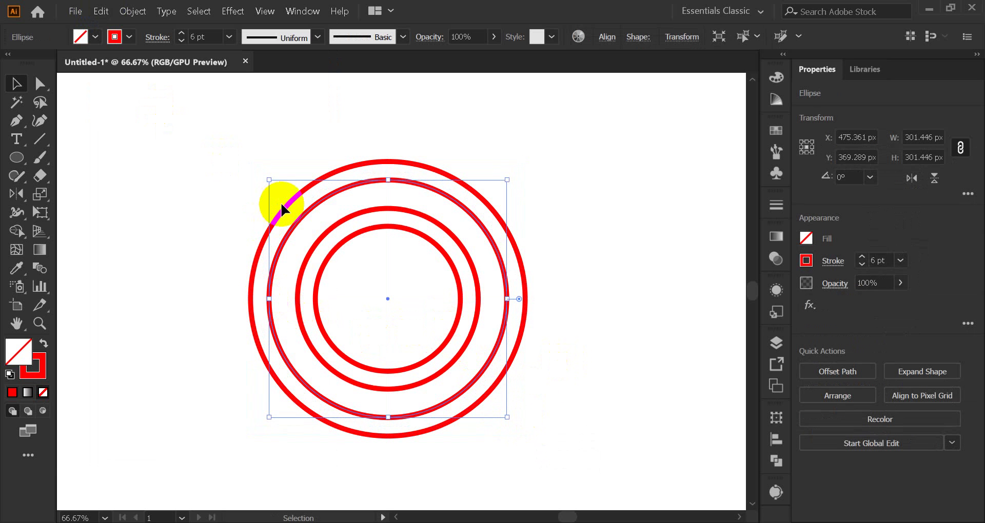
click(181, 33)
click(181, 33)
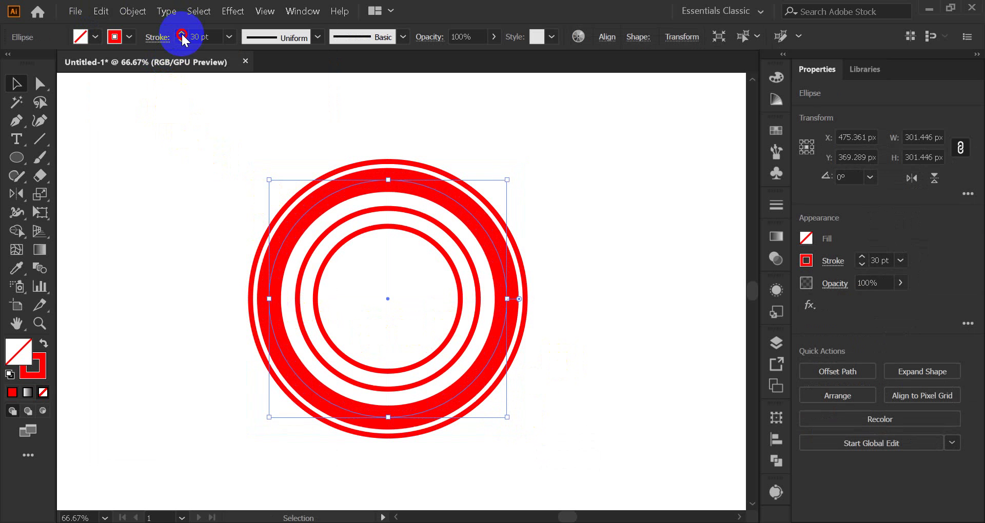
click(183, 32)
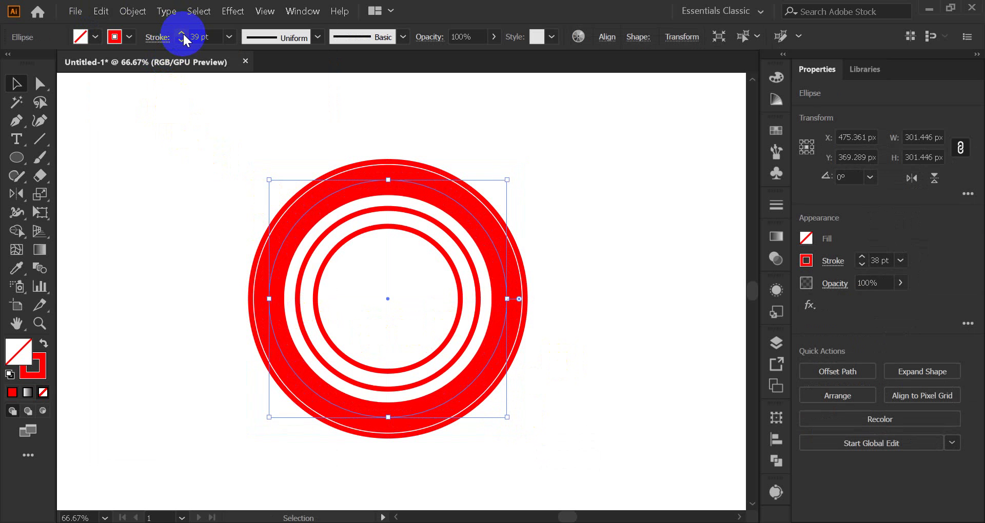
click(183, 32)
click(249, 192)
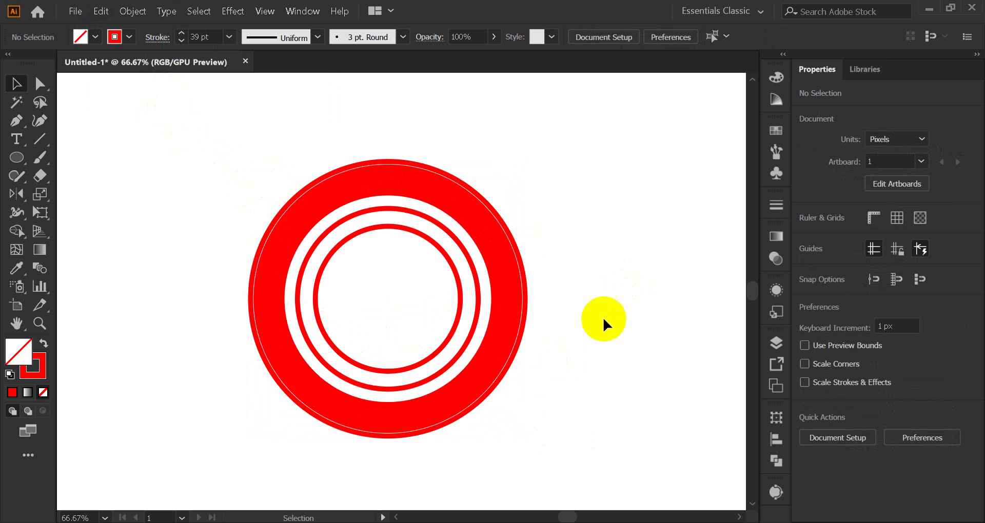
Step: Enlarge the outermost circle slightly from its centre to leave a white gap around the thick red ring
click(525, 308)
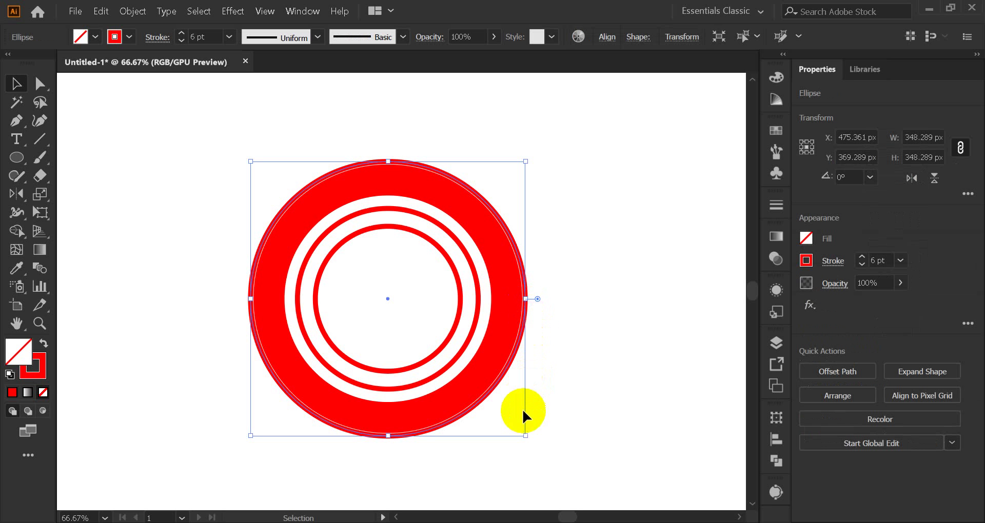
drag(526, 438, 531, 443)
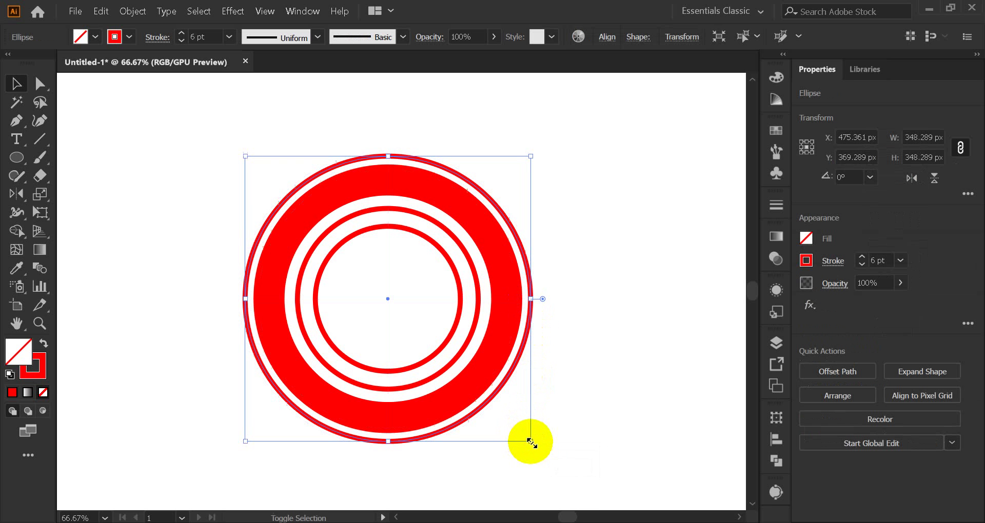
click(575, 392)
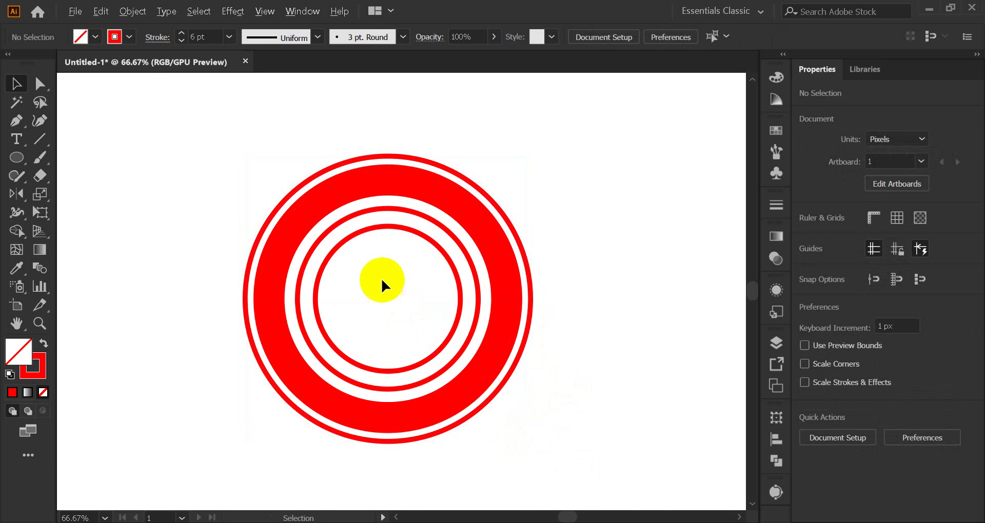
Step: Enlarge the second-smallest circle slightly from its centre, bringing it closer to the thick ring
scroll(383, 273, up, 3)
scroll(398, 270, down, 2)
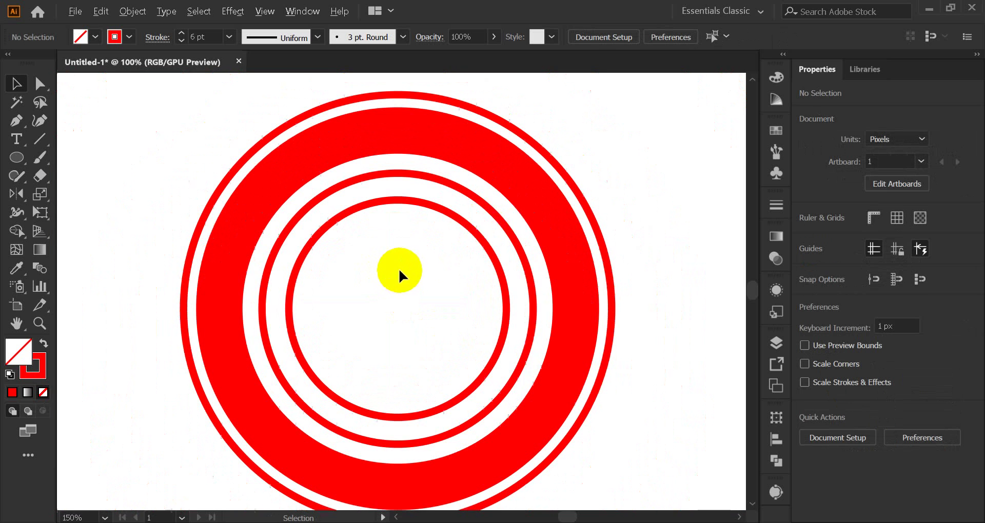
click(503, 220)
mouse_move(531, 444)
mouse_down()
mouse_move(544, 455)
mouse_move(537, 449)
mouse_up()
click(707, 286)
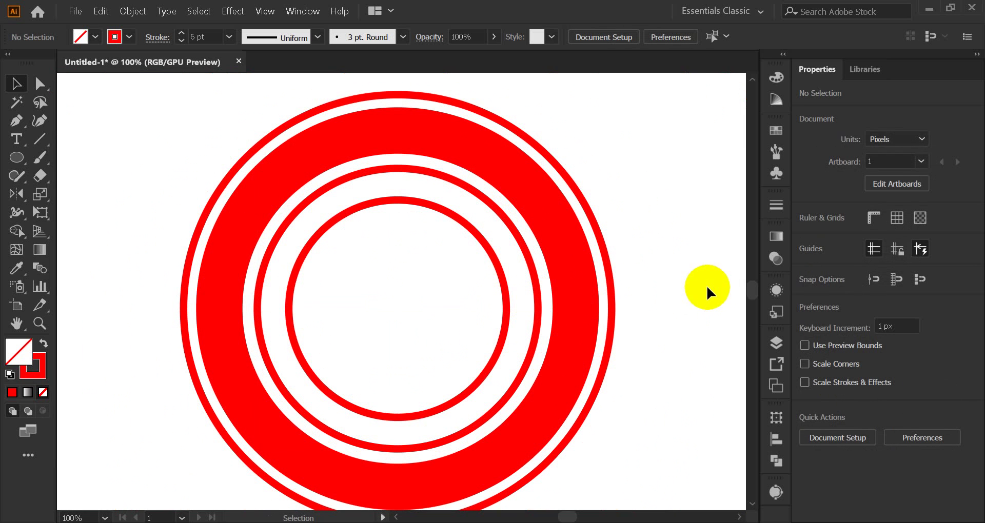
Step: Select all four concentric red circles and expand their fill and stroke into filled shapes
drag(189, 166, 312, 312)
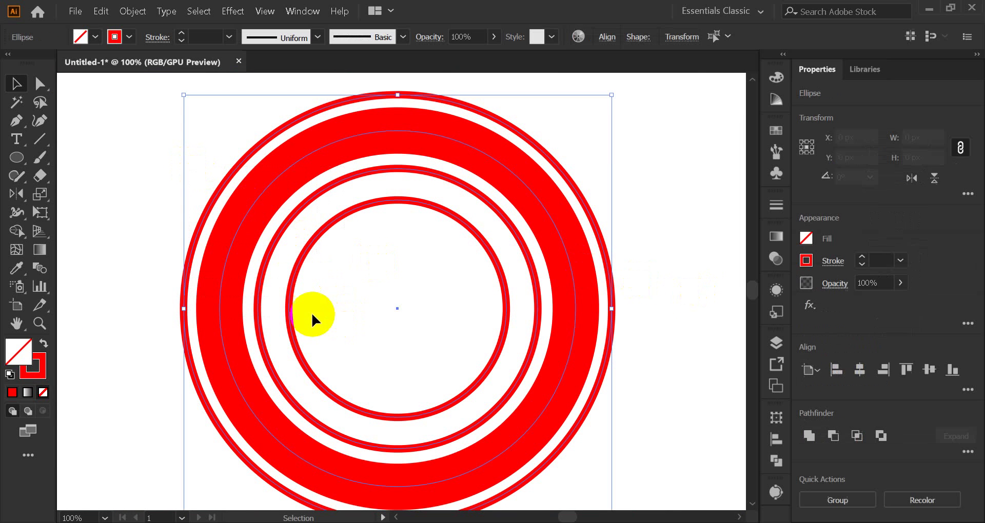
drag(120, 210, 297, 293)
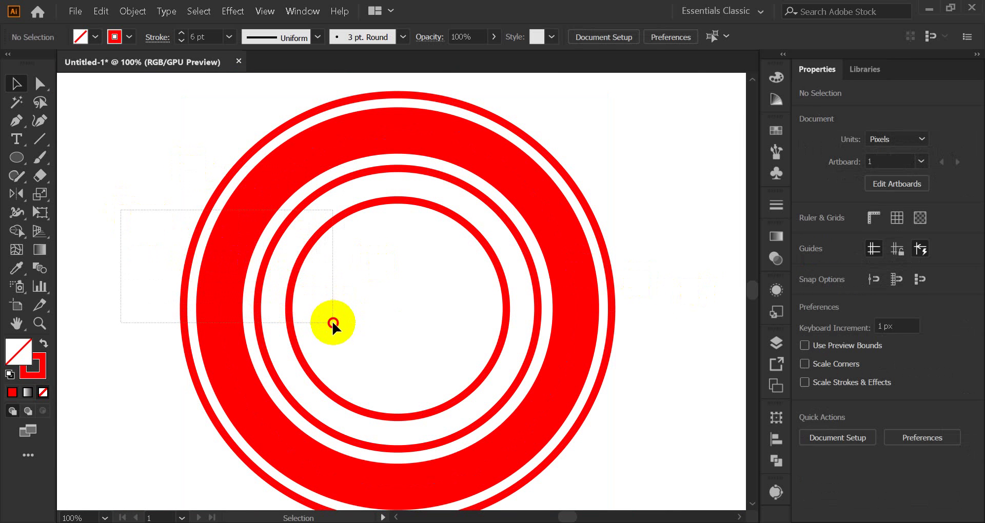
drag(332, 323, 333, 323)
click(132, 12)
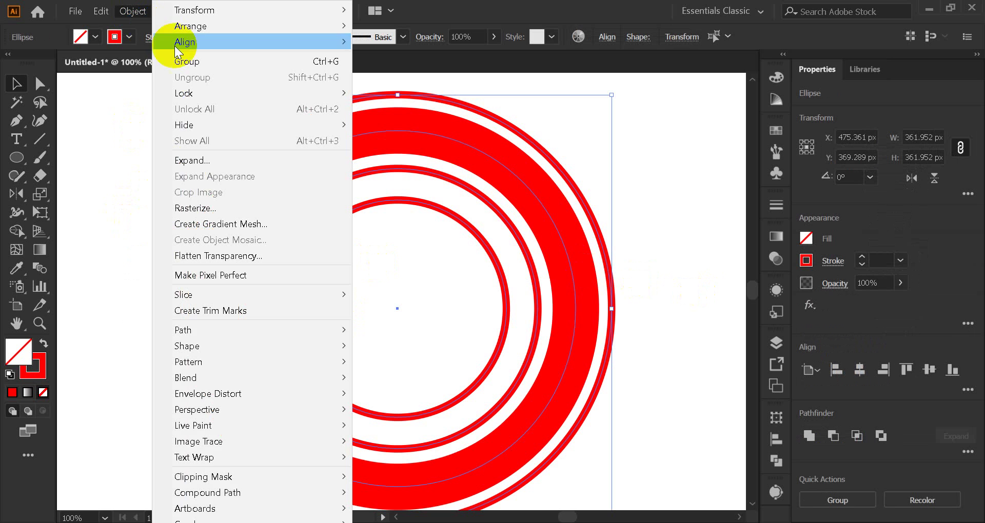
click(201, 161)
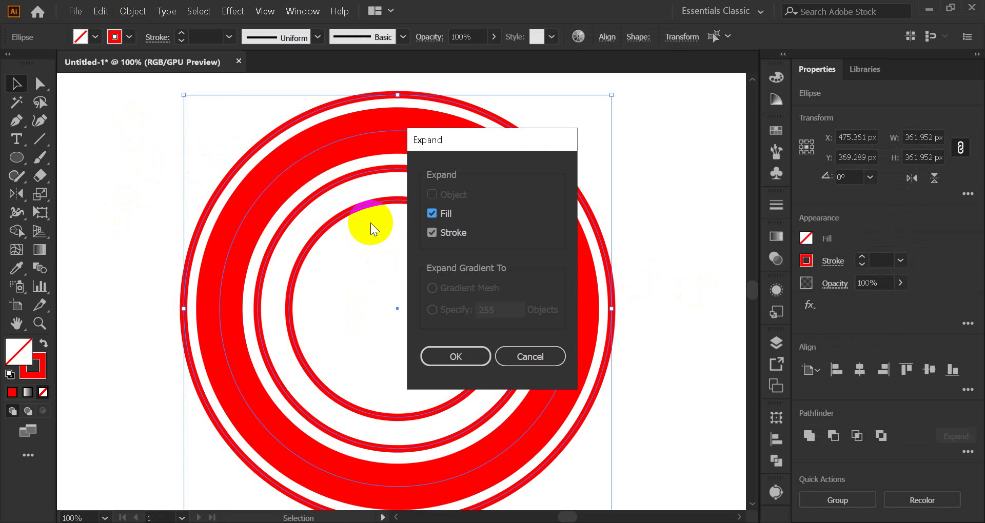
click(460, 358)
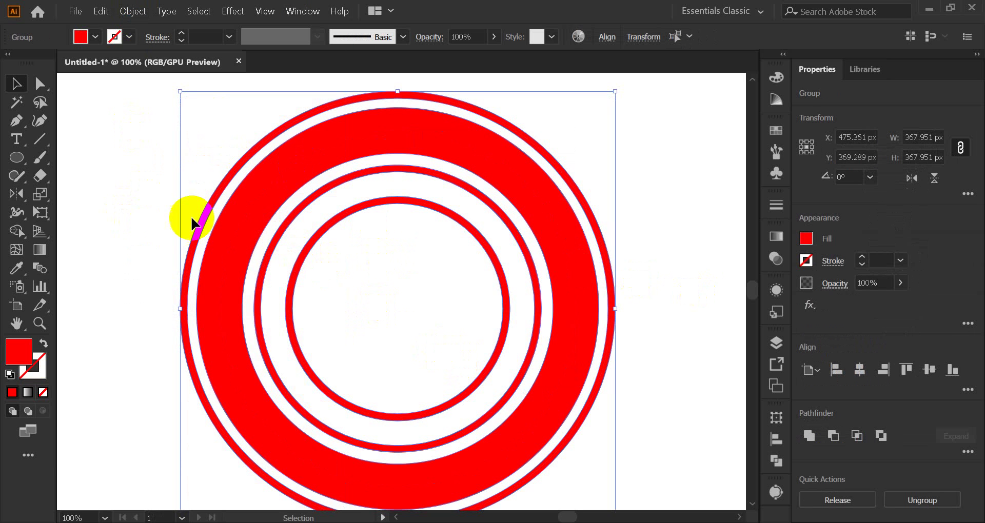
Step: Recolour the thick expanded ring from the swatches to dark green
click(246, 198)
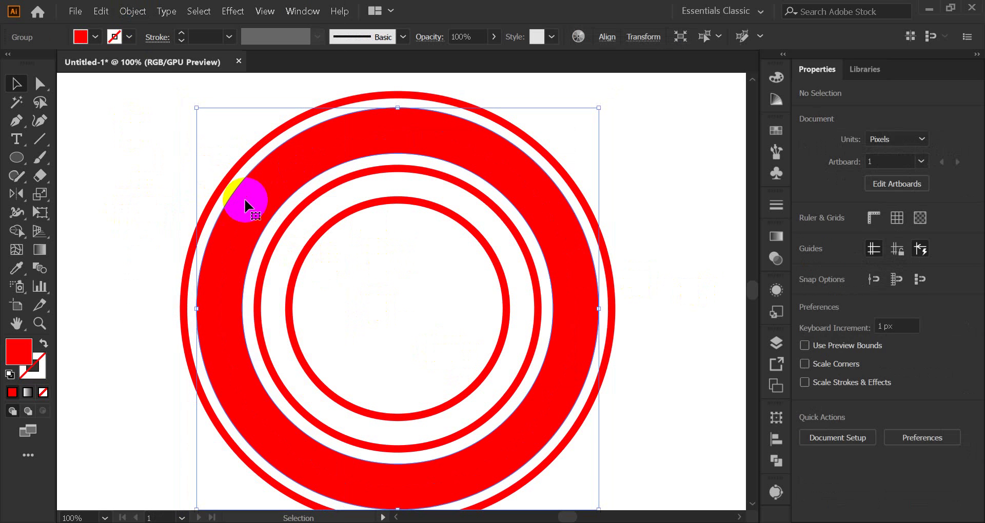
scroll(146, 219, down, 3)
scroll(147, 221, up, 2)
click(134, 211)
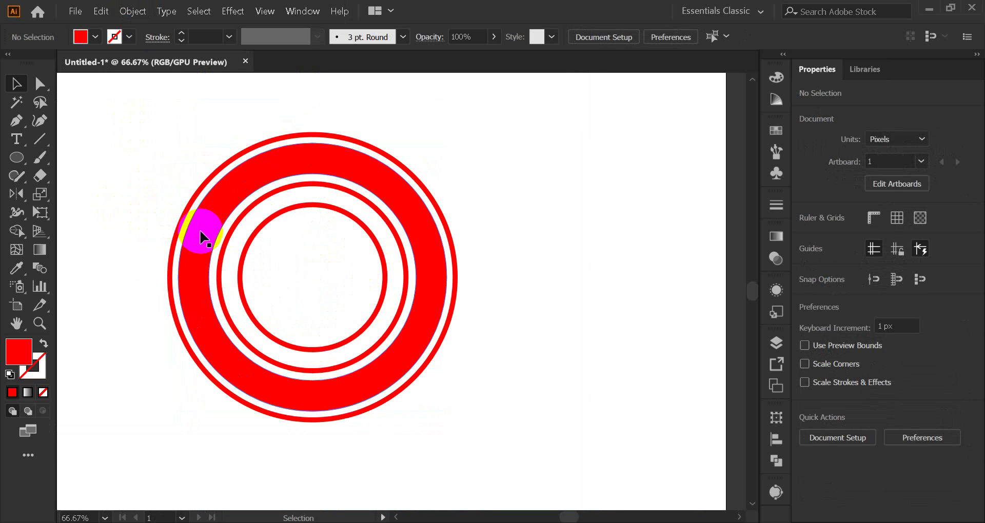
click(202, 231)
click(769, 133)
click(650, 170)
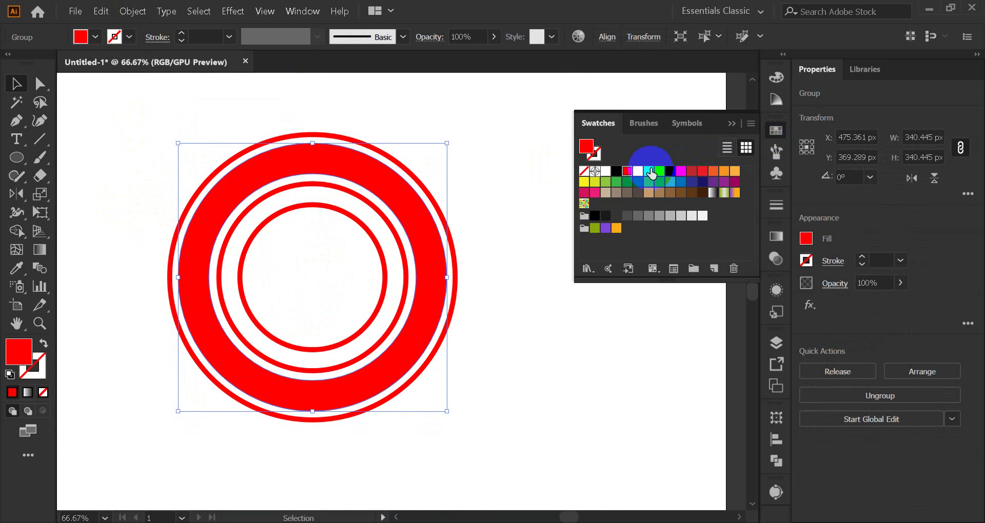
click(660, 171)
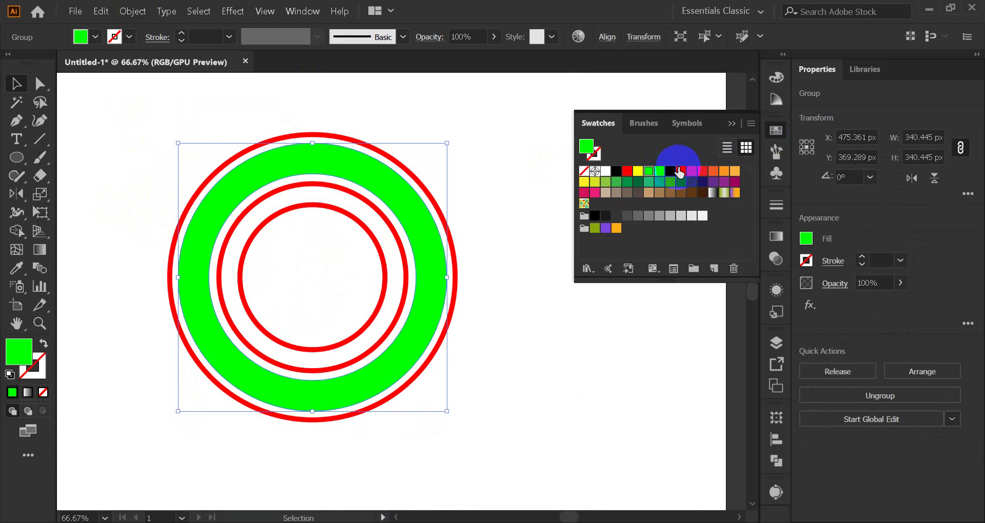
click(649, 182)
click(637, 181)
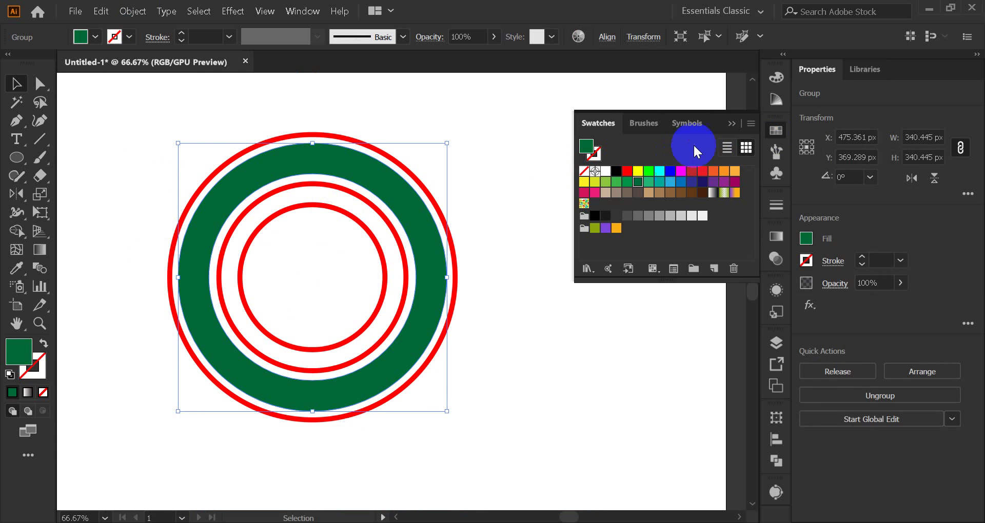
click(725, 130)
click(507, 180)
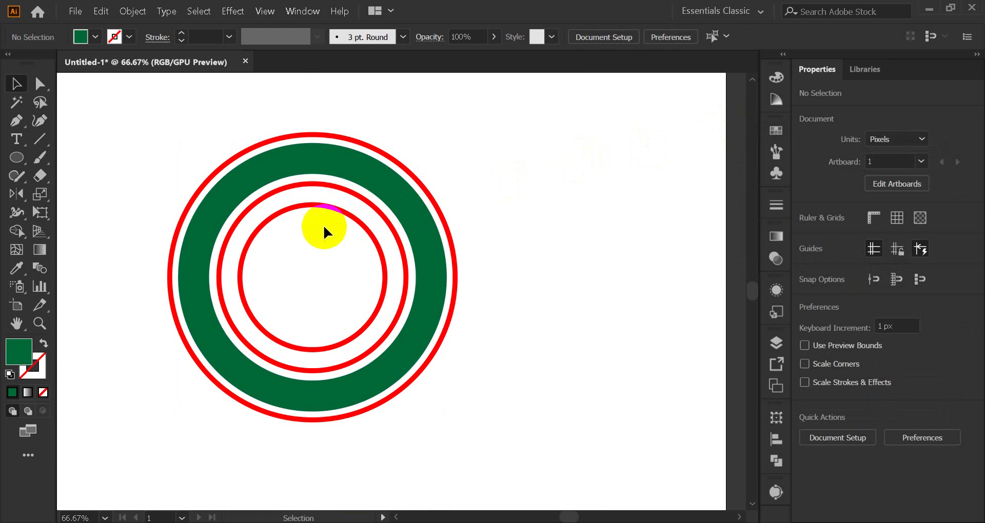
Step: Draw a red rectangle about 200 × 50 px horizontally across the middle of the smallest ring, extending past both its sides
click(326, 184)
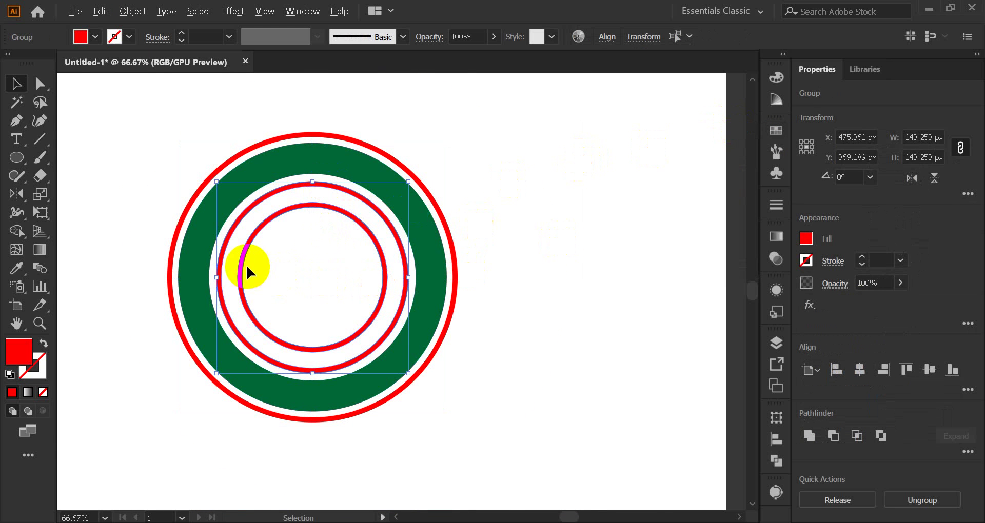
scroll(249, 266, up, 4)
scroll(328, 266, down, 2)
click(405, 256)
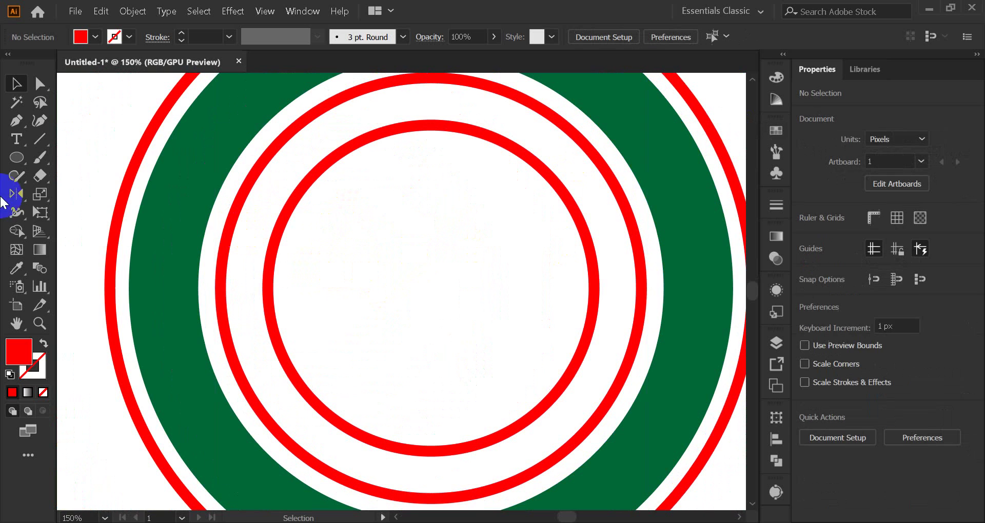
drag(17, 162, 44, 158)
click(90, 158)
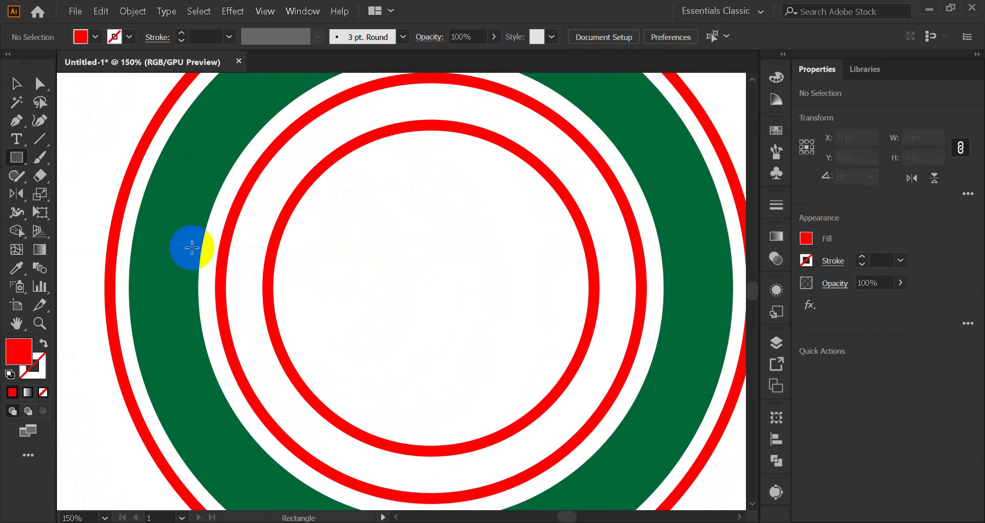
drag(251, 334, 606, 246)
click(16, 83)
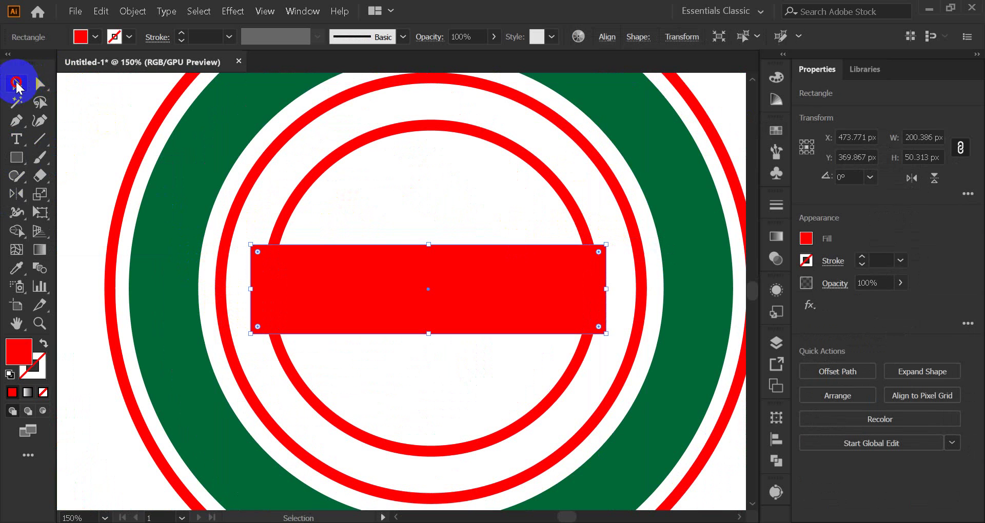
Step: Divide the rectangle and the smallest ring with Pathfinder, and ungroup the resulting pieces
click(272, 213)
shift+click(312, 285)
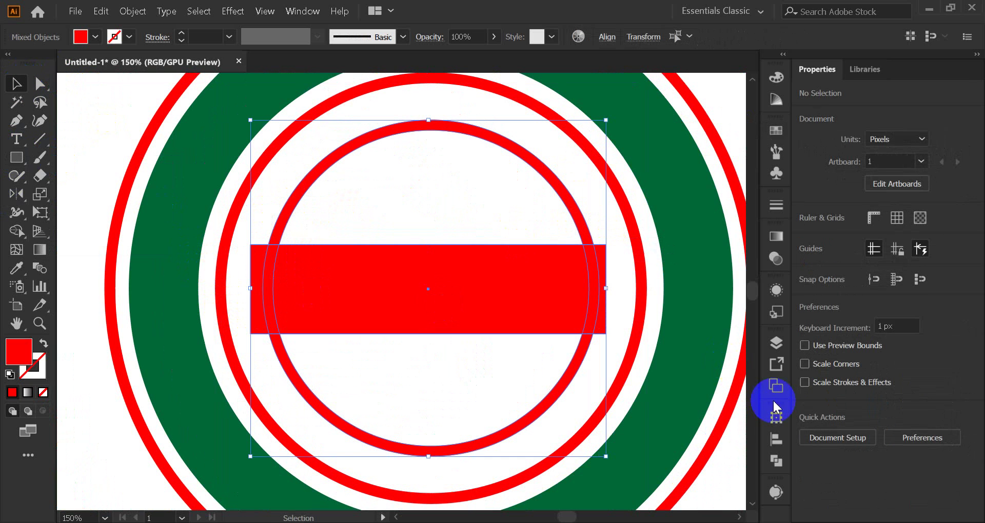
click(777, 462)
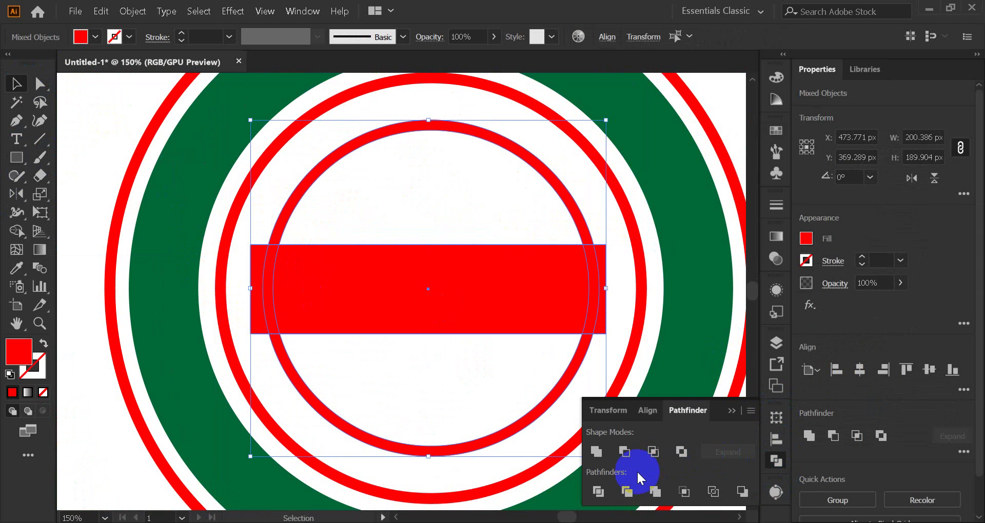
click(598, 492)
right_click(474, 286)
click(506, 182)
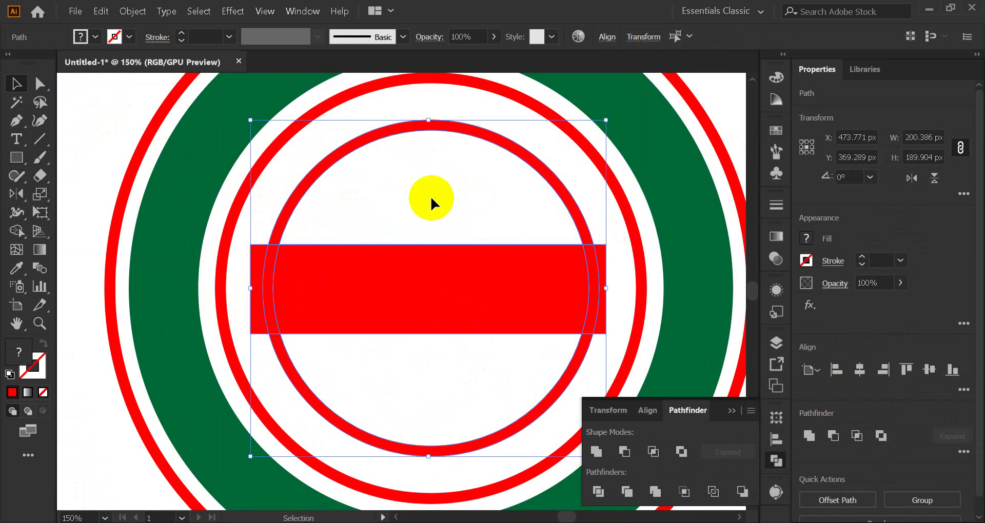
Step: Delete the rectangle's centre and side pieces and the empty inner remnant, leaving only the ring's upper and lower arcs
click(430, 277)
key(Delete)
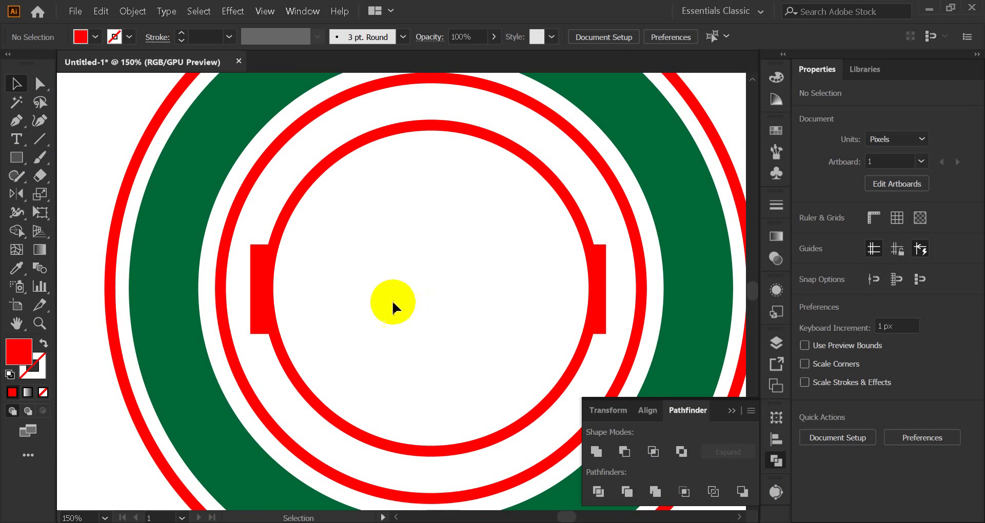
drag(420, 364, 426, 388)
key(Delete)
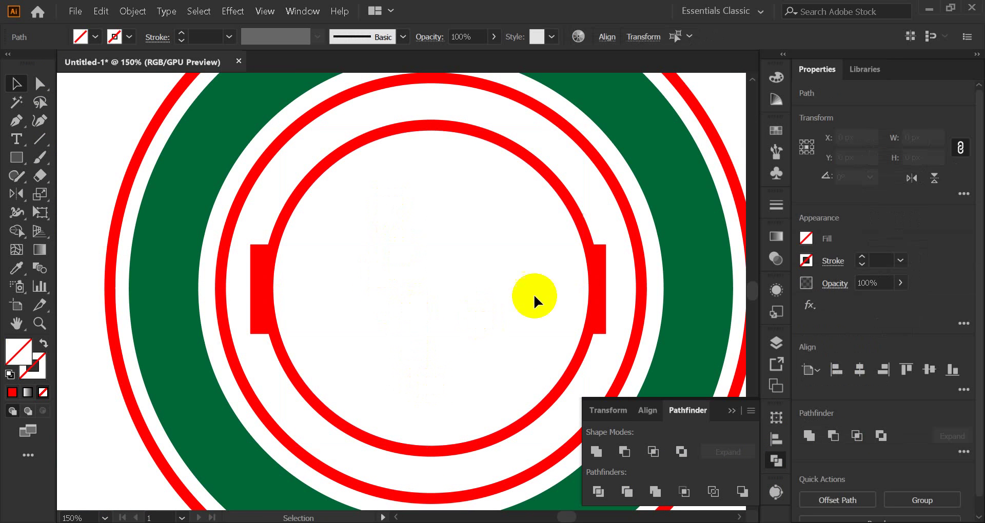
click(605, 297)
key(Delete)
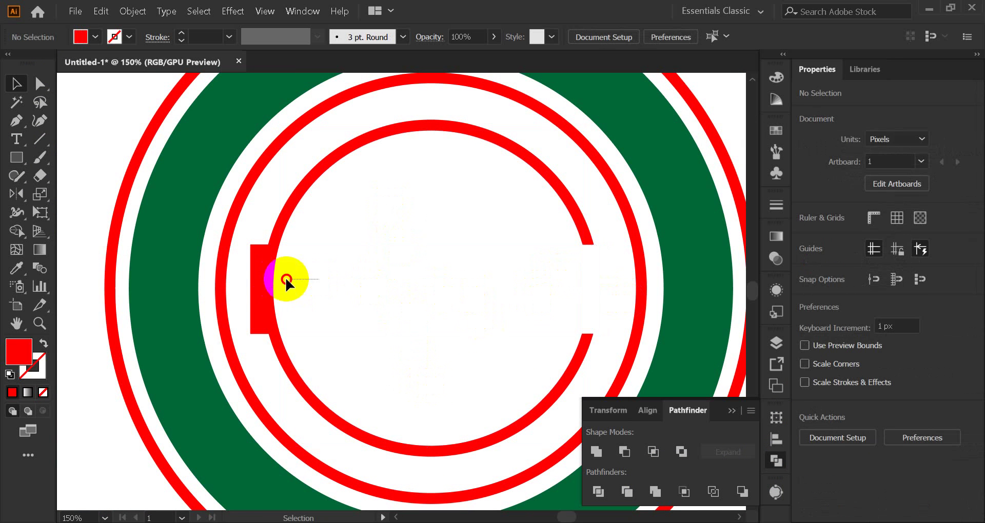
click(254, 283)
key(Delete)
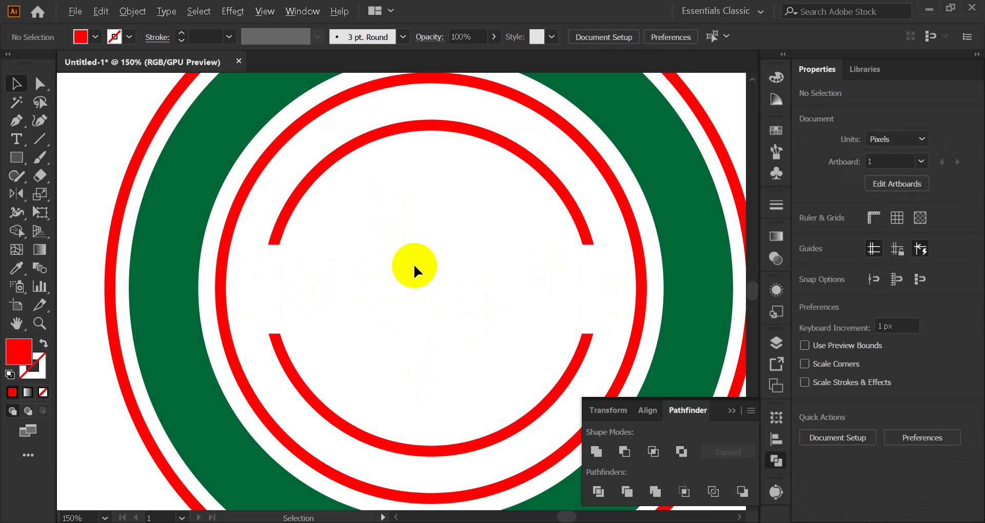
scroll(413, 264, down, 3)
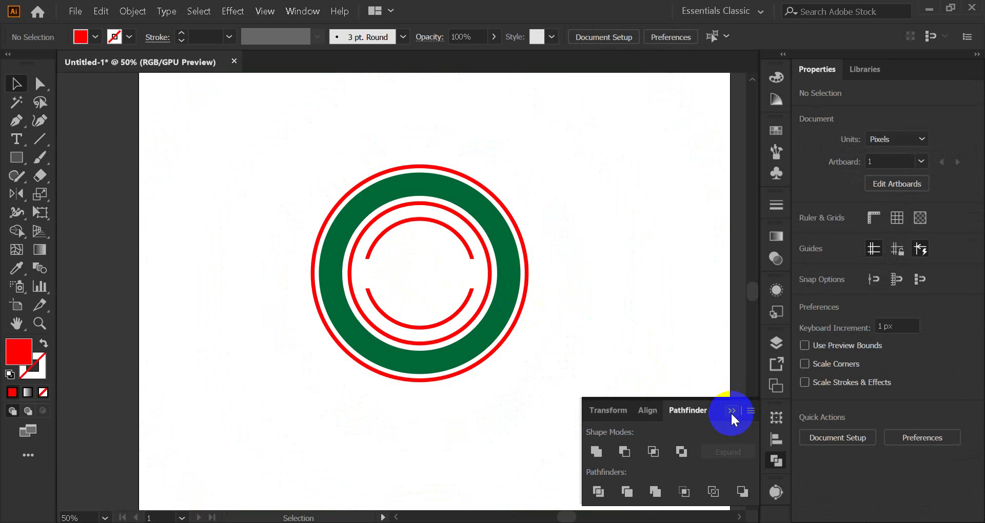
click(730, 412)
scroll(388, 260, up, 3)
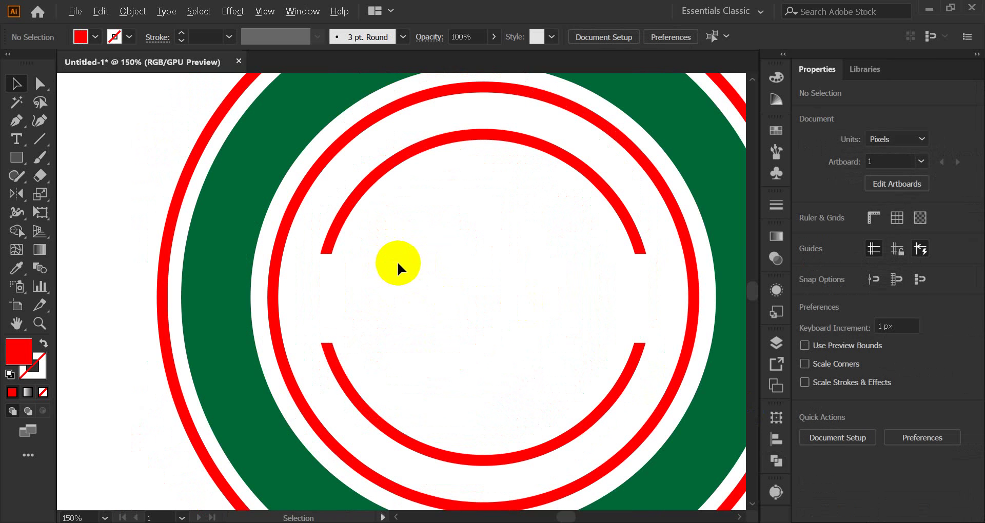
scroll(393, 261, down, 2)
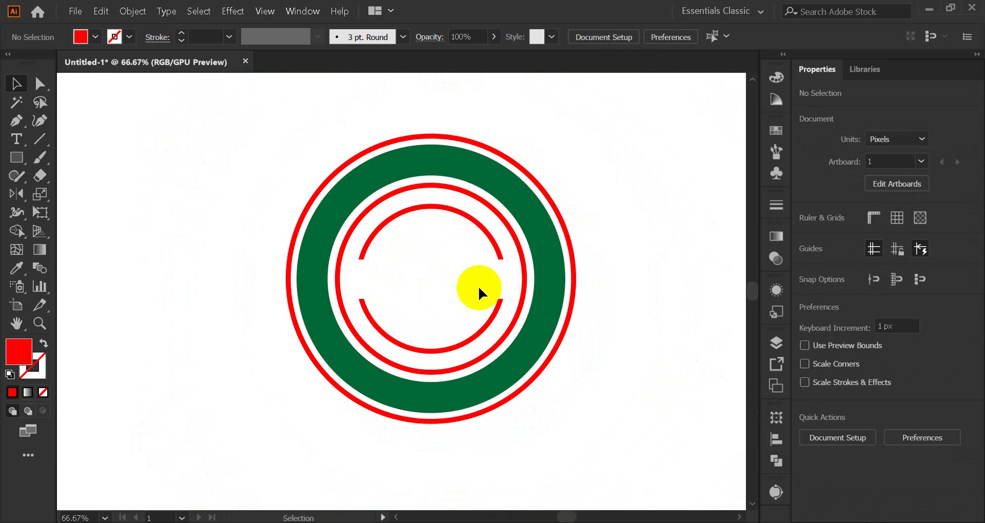
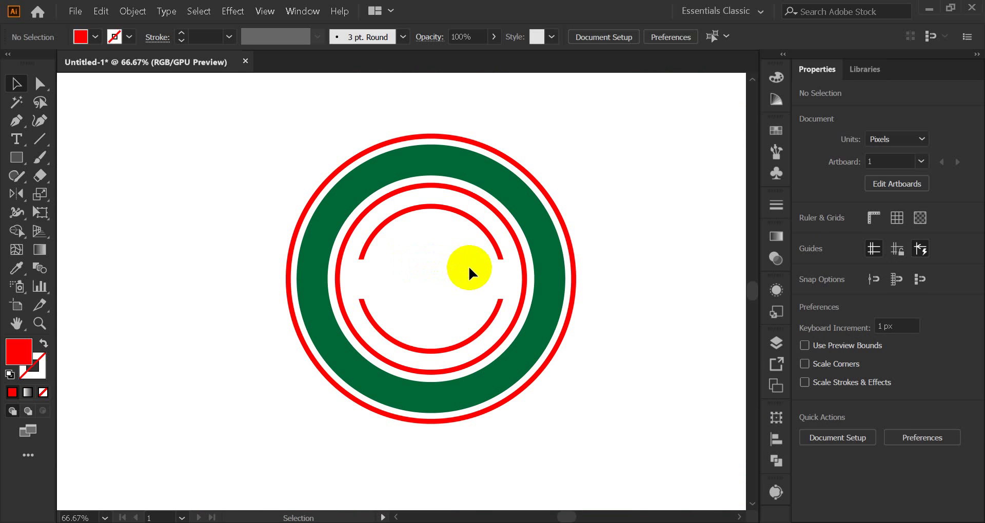
click(774, 463)
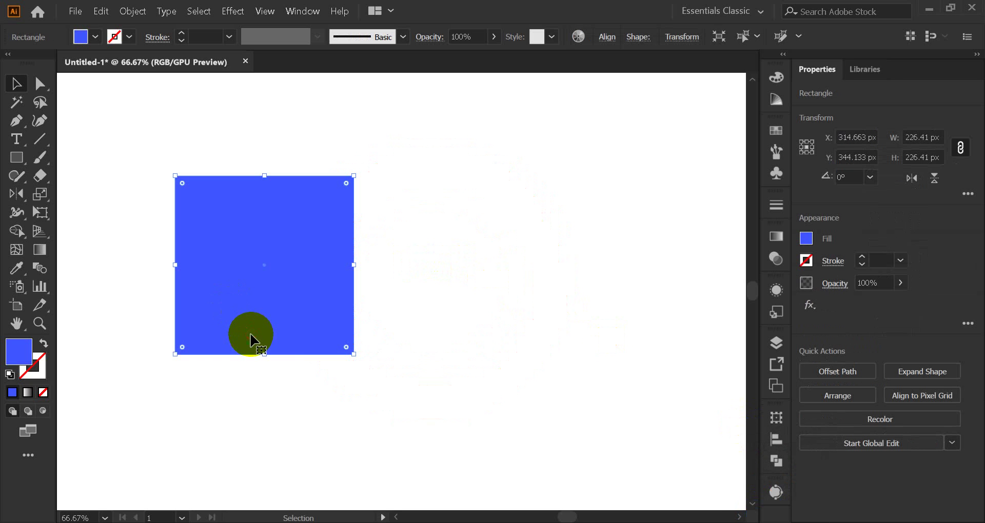
Step: Reposition the blue square slightly, swap its fill and stroke to make it an outline, and set the stroke weight to 32 pt
drag(229, 305, 248, 324)
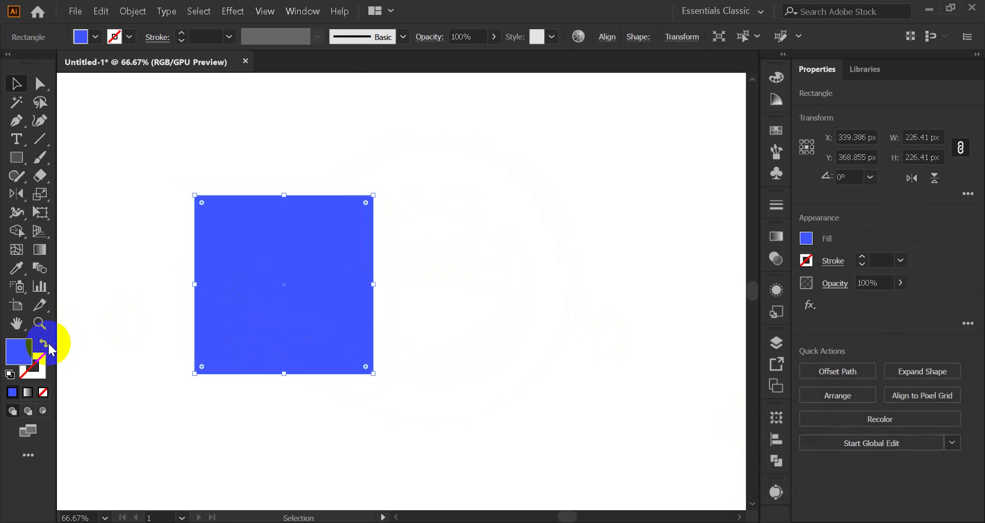
click(46, 348)
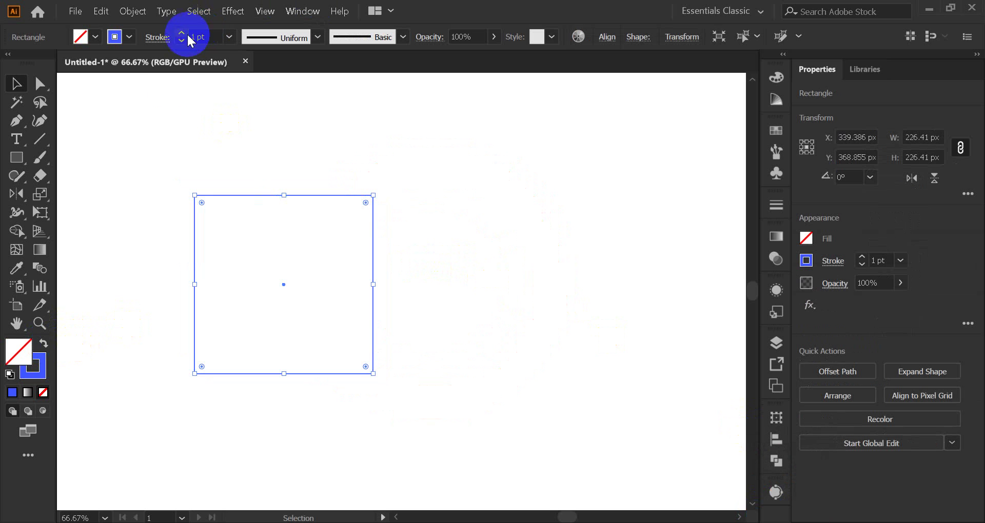
click(41, 363)
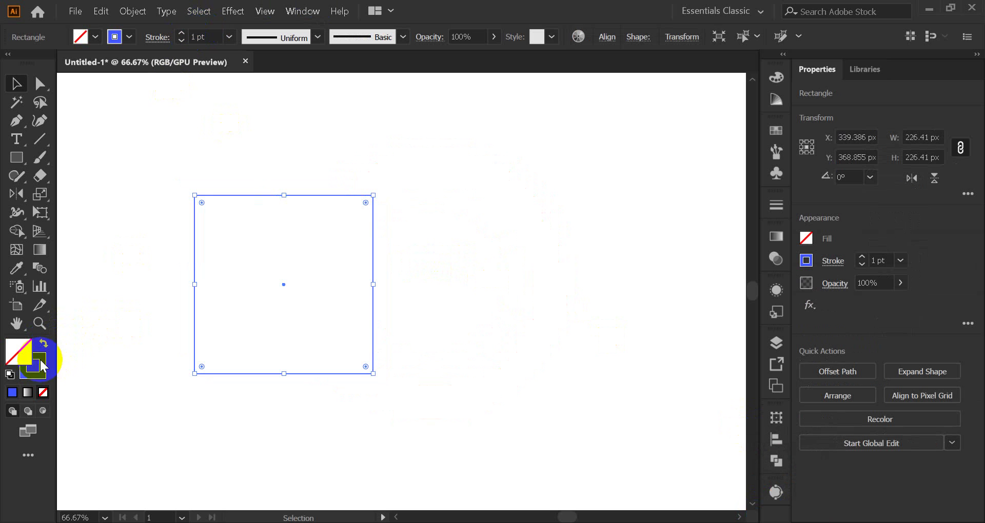
click(179, 33)
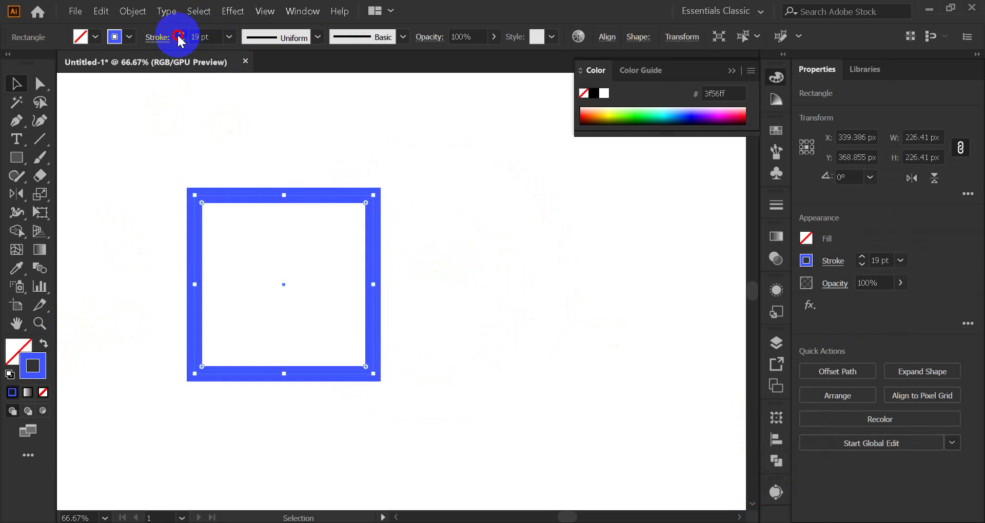
click(179, 34)
click(731, 70)
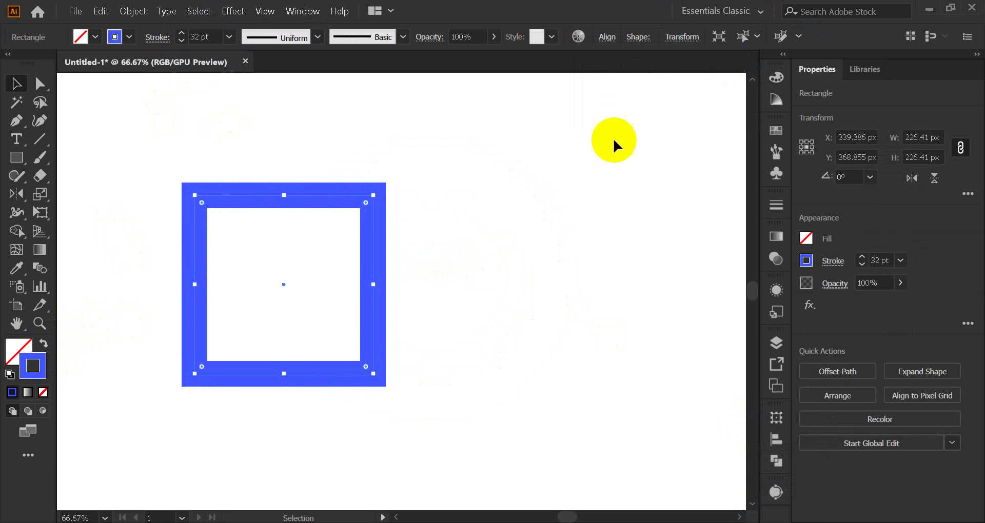
click(612, 143)
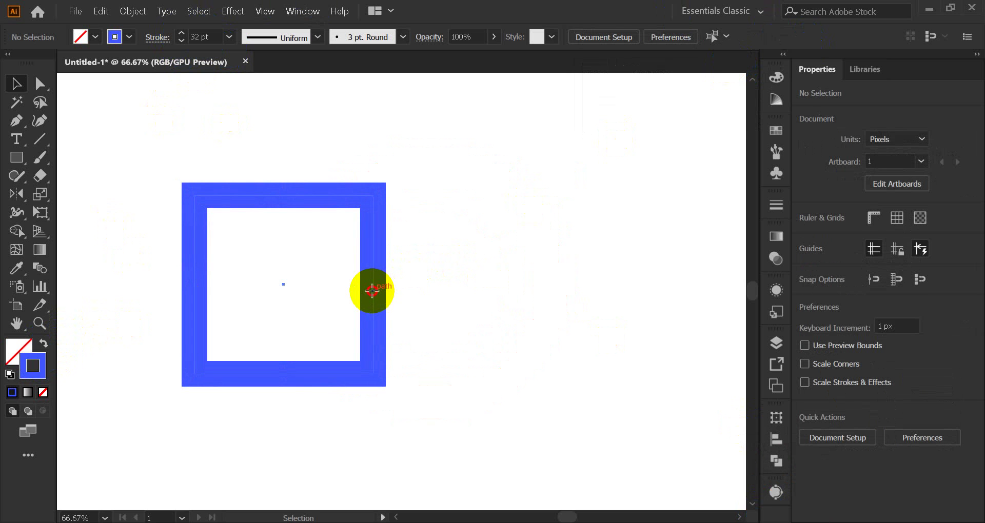
Step: Duplicate the blue outlined square horizontally to the right of the original with a small gap, and select the copy
mouse_move(372, 291)
mouse_down()
mouse_move(532, 297)
mouse_move(583, 288)
mouse_move(595, 298)
mouse_up()
click(427, 138)
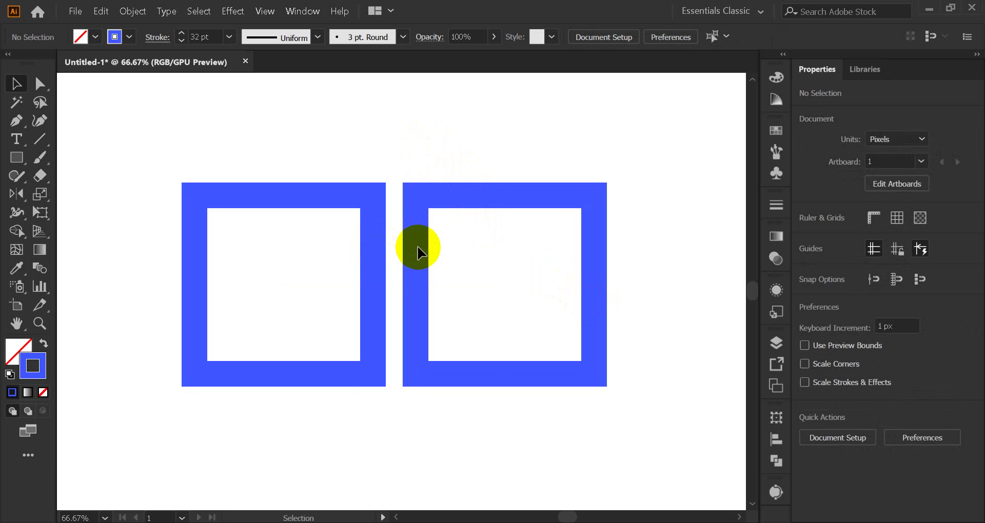
click(413, 248)
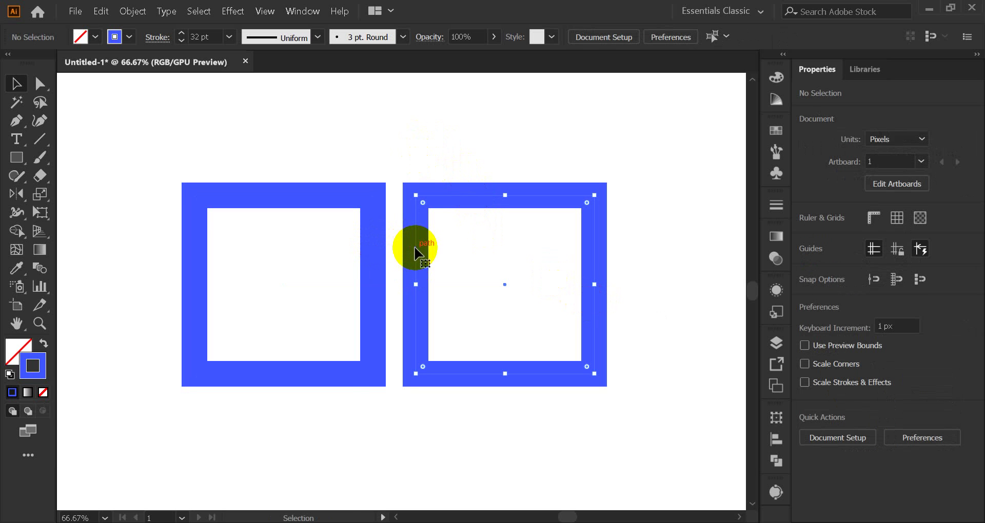
Step: Expand the fill and stroke of the duplicated blue outlined square into a filled shape
click(132, 10)
click(238, 160)
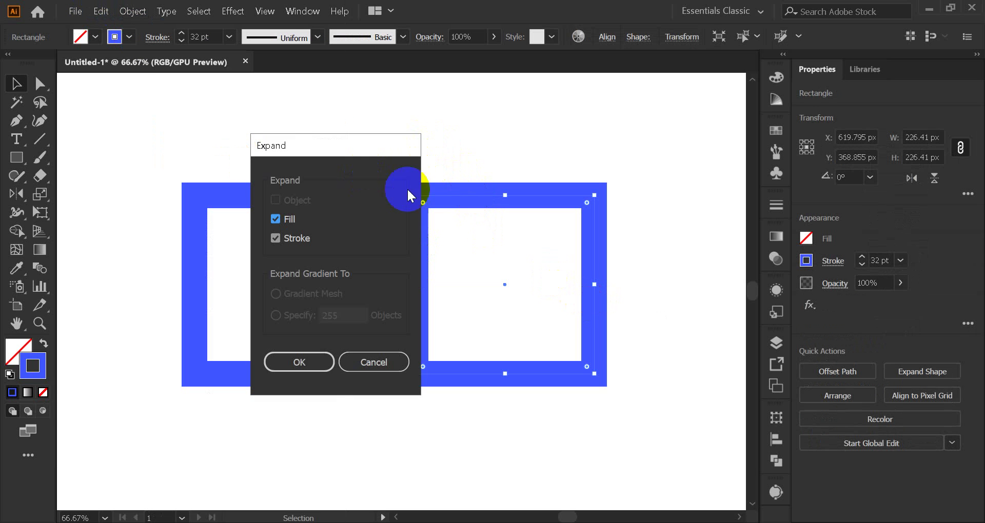
click(299, 361)
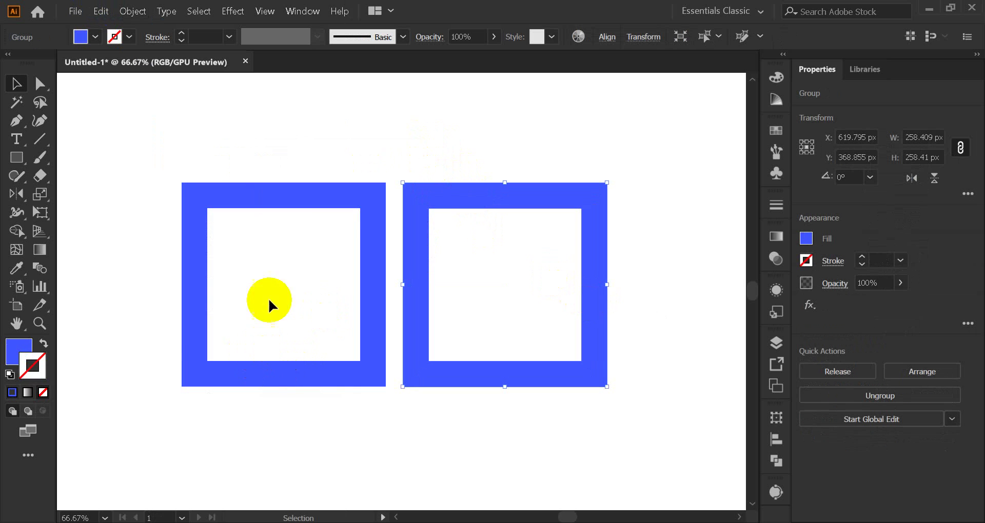
Step: Compare the live-stroke square with the expanded square by checking the fill, colour and bounding box of each
click(14, 362)
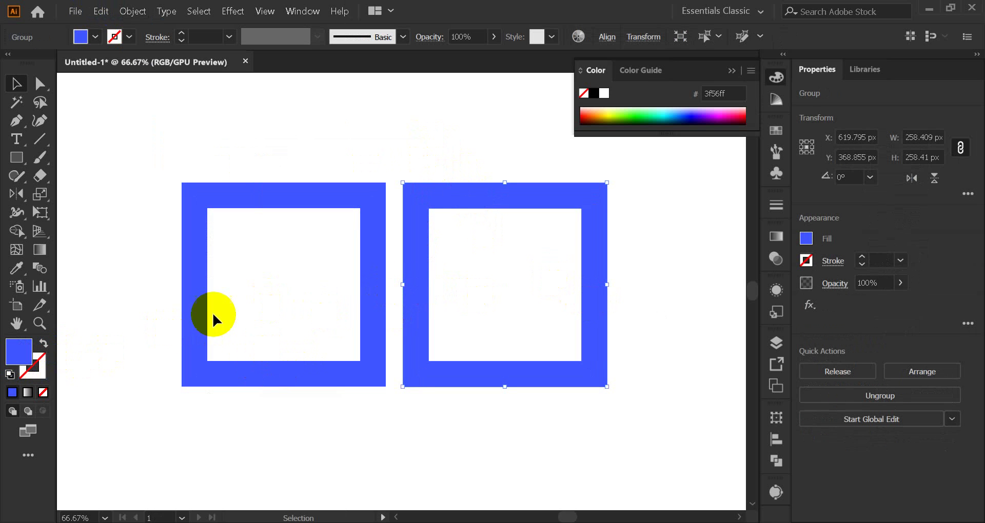
click(191, 308)
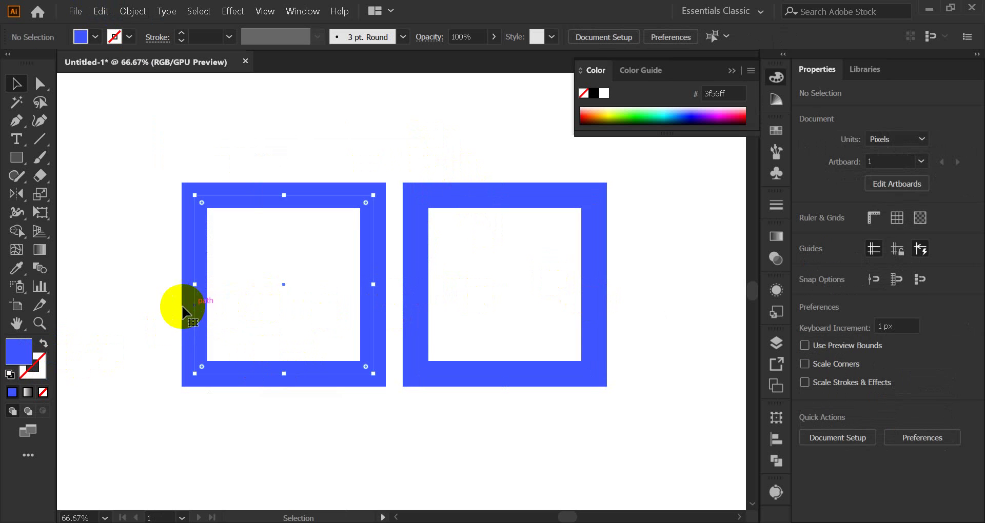
click(416, 281)
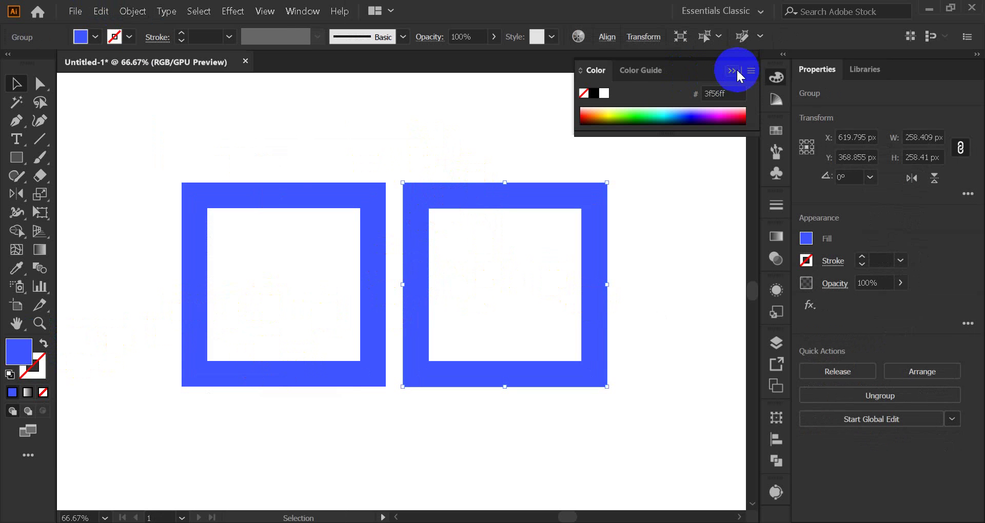
scroll(298, 206, up, 2)
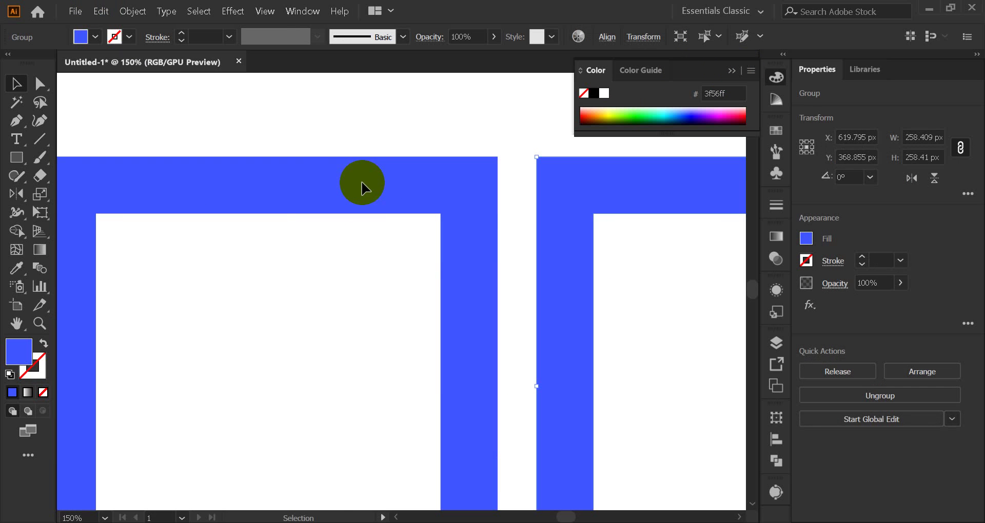
key(ctrl+shift+a)
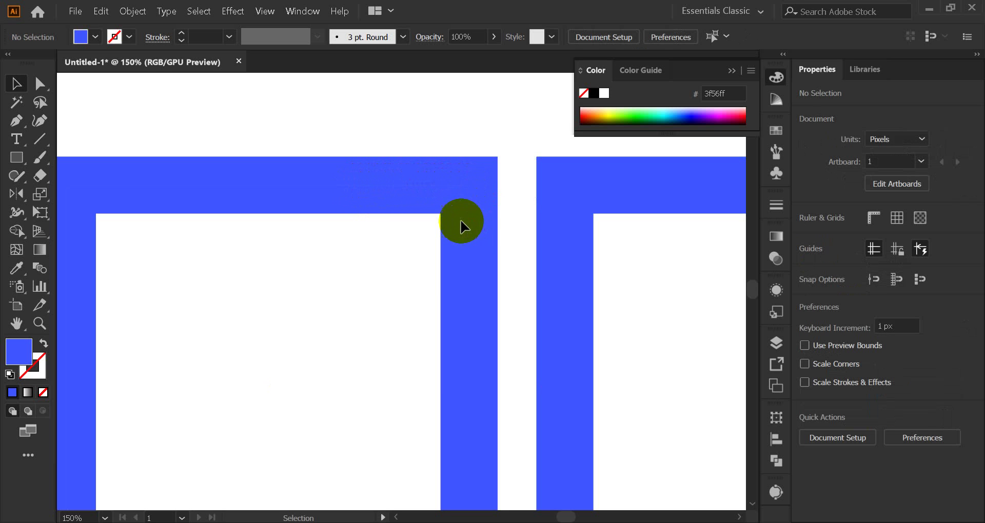
scroll(434, 205, down, 1)
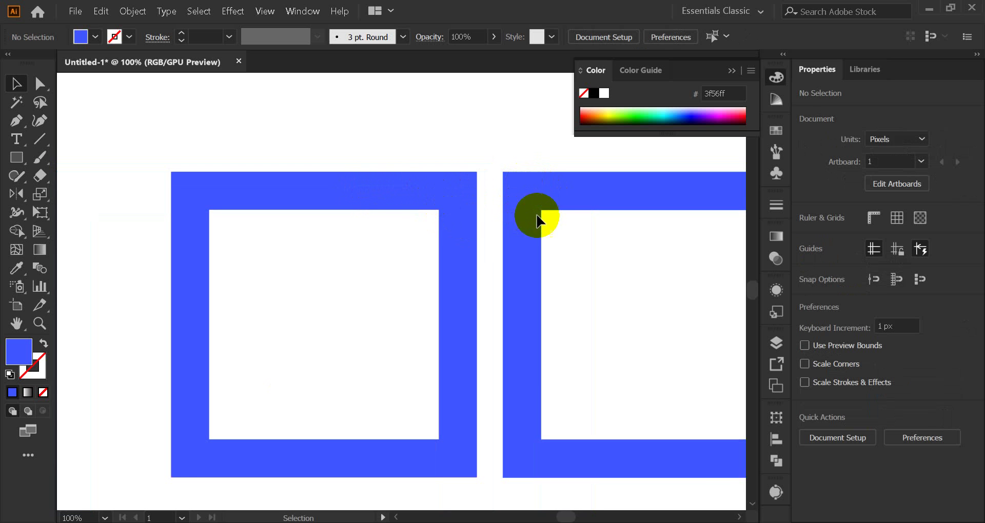
click(513, 220)
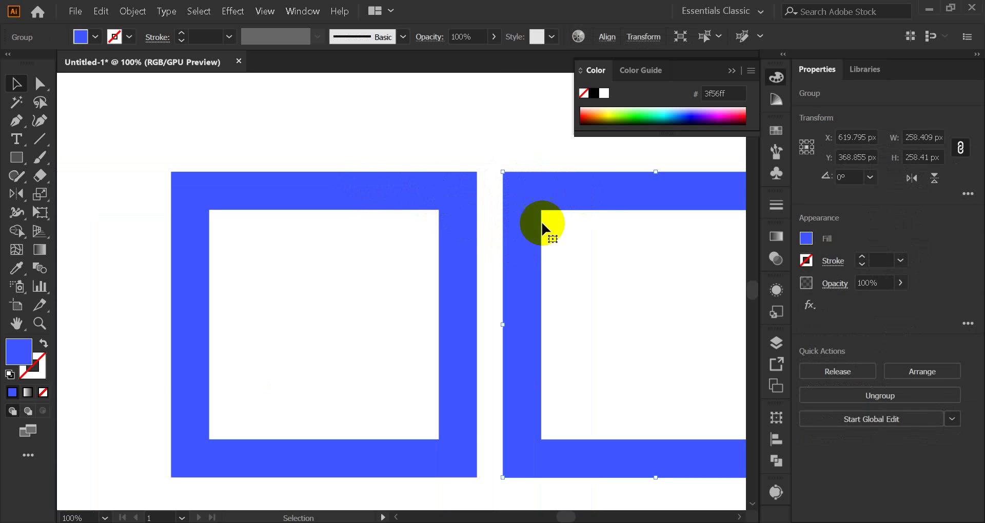
click(731, 71)
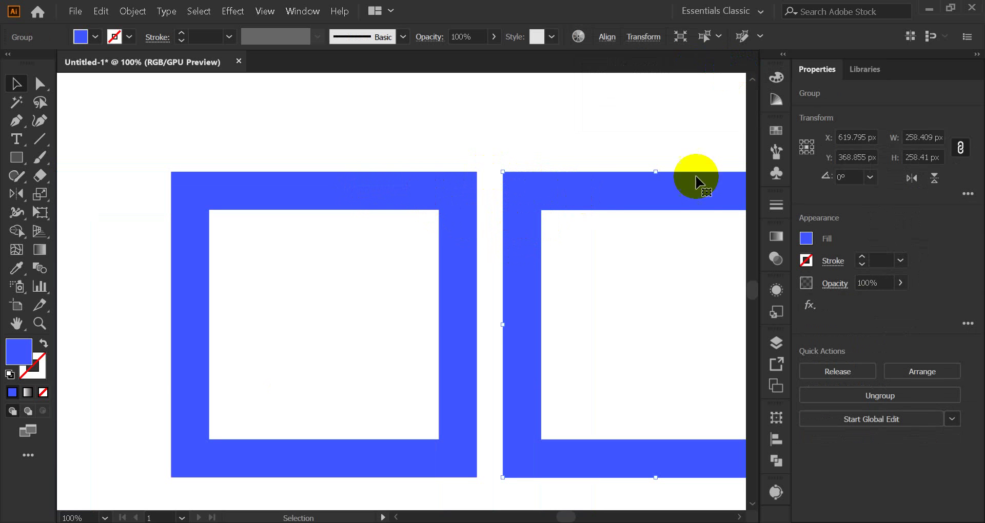
key(space)
drag(690, 241, 604, 235)
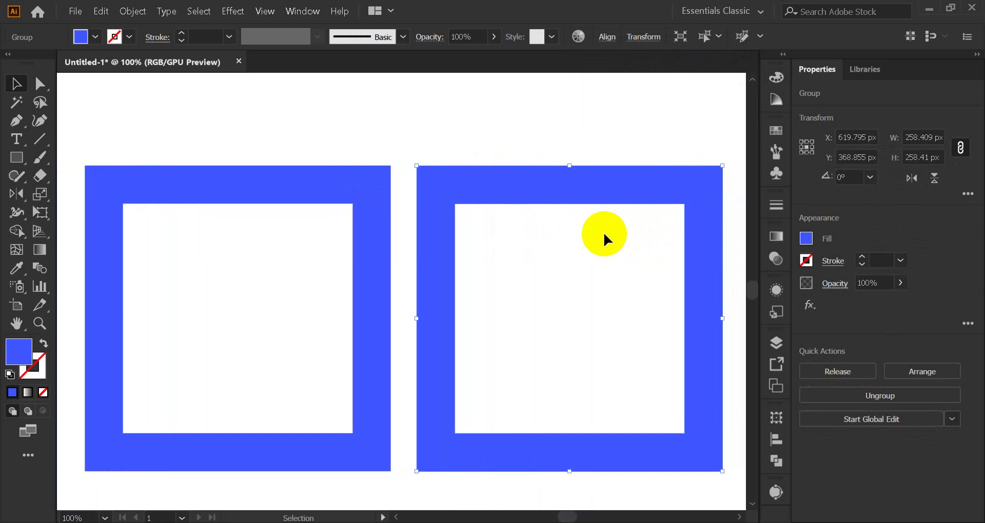
Step: Examine the paths of both squares in Outline view, and return to the normal preview
key(ctrl)
key(ctrl+y)
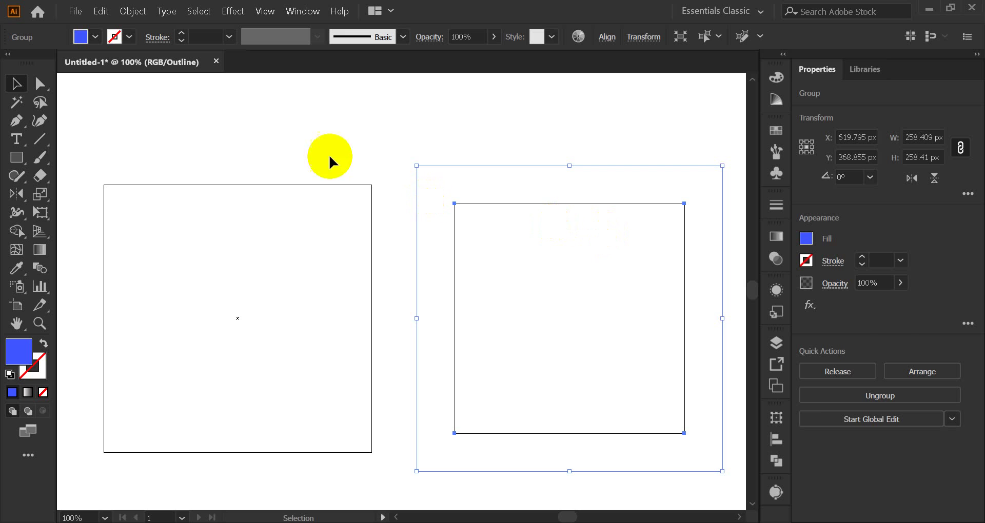
click(308, 153)
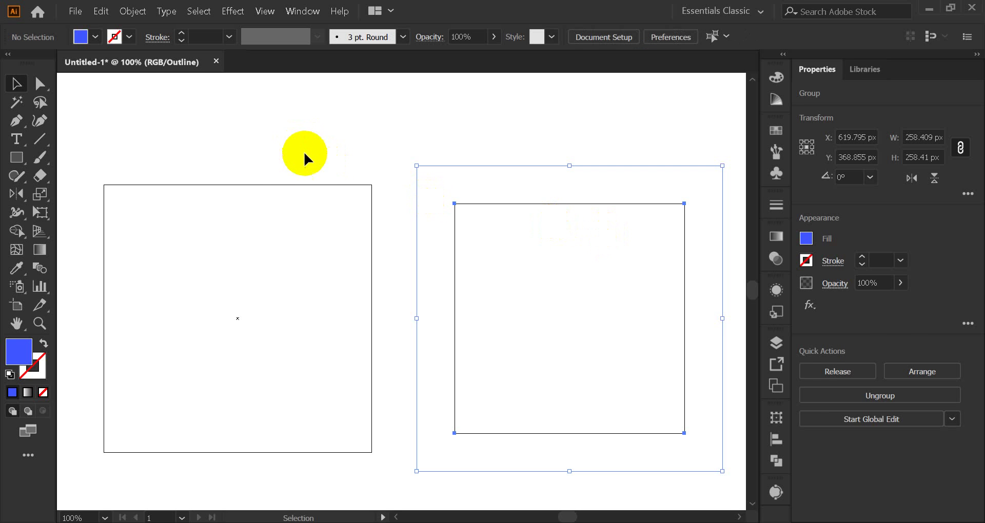
click(263, 186)
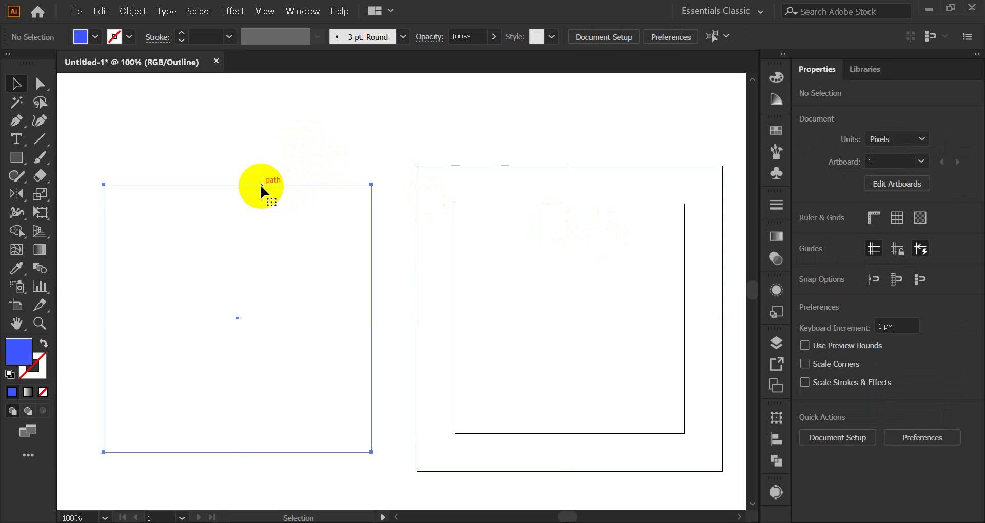
click(536, 229)
click(539, 143)
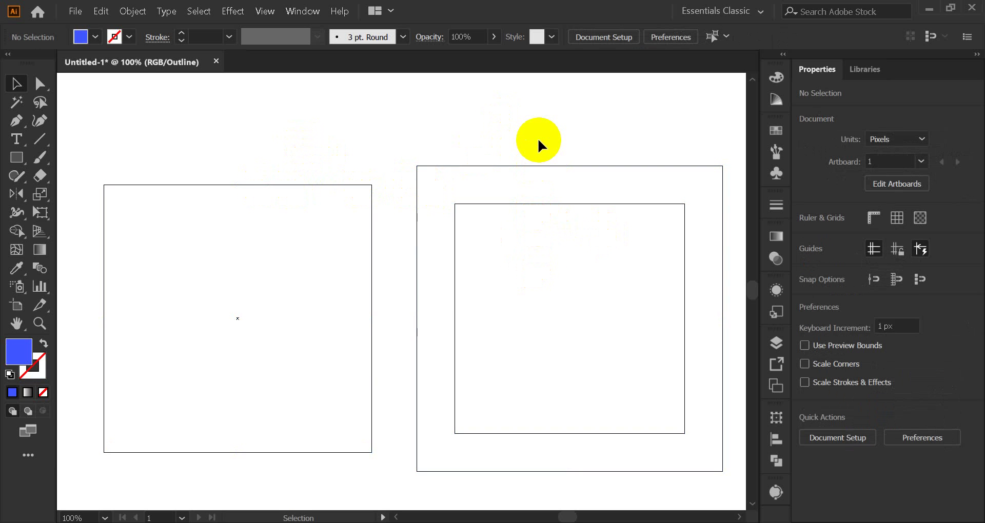
scroll(533, 140, down, 3)
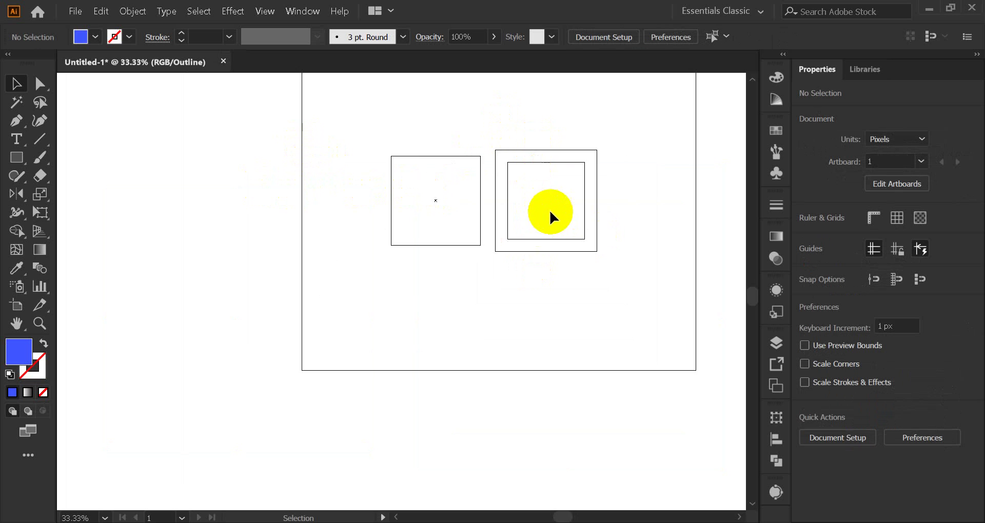
scroll(551, 212, up, 2)
scroll(552, 275, up, 1)
scroll(554, 270, up, 5)
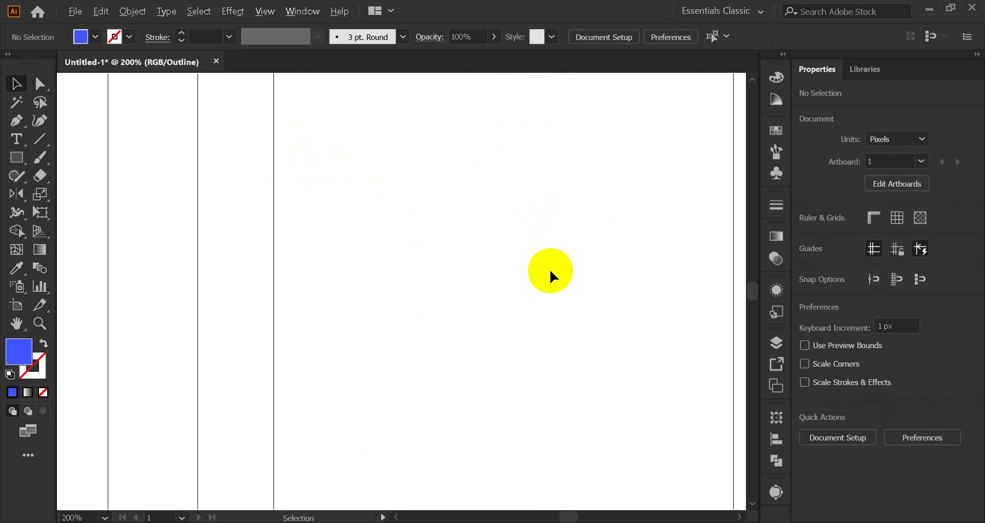
scroll(513, 254, down, 4)
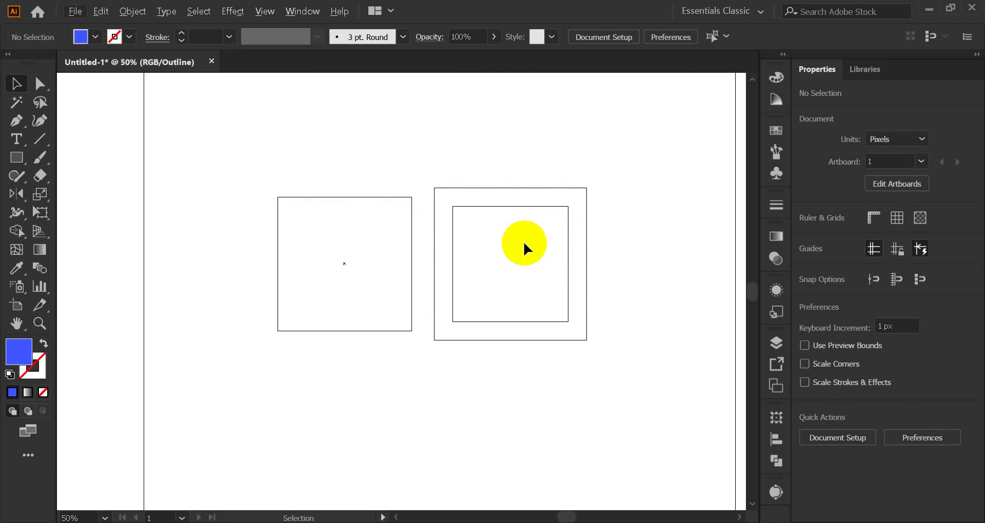
key(ctrl+y)
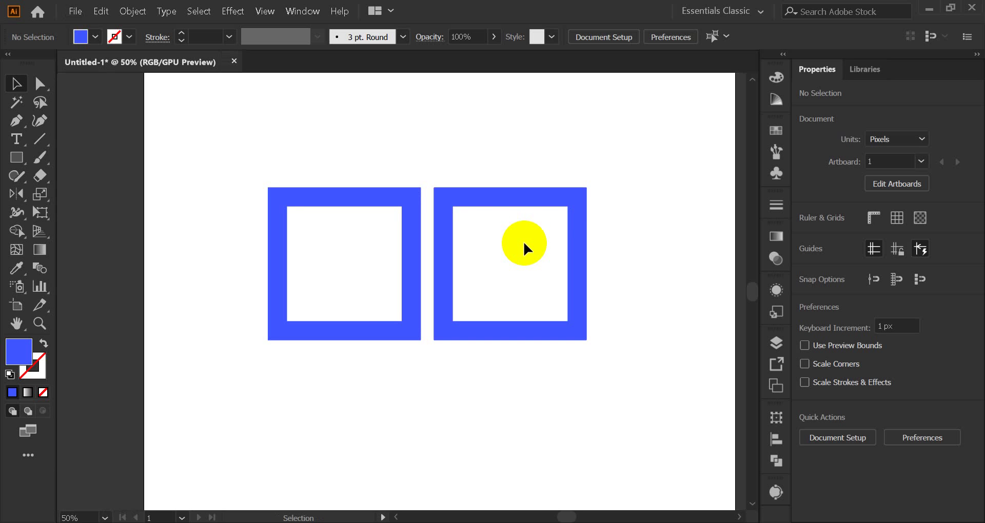
Step: Examine the grouped red heart and its expanded dashed frame above the artboard
key(space)
drag(547, 245, 506, 251)
scroll(428, 260, up, 2)
scroll(421, 260, down, 6)
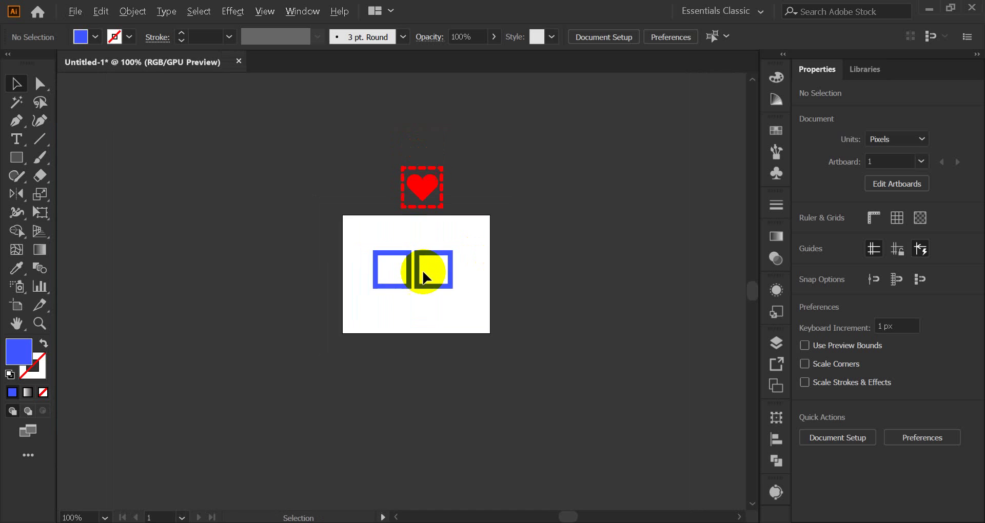
click(421, 185)
scroll(422, 187, up, 5)
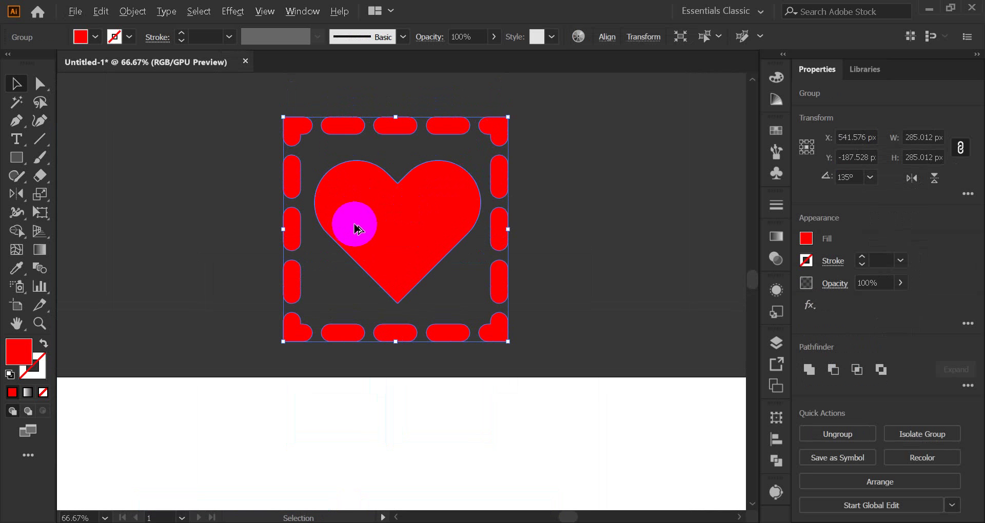
scroll(359, 229, down, 3)
scroll(362, 232, up, 4)
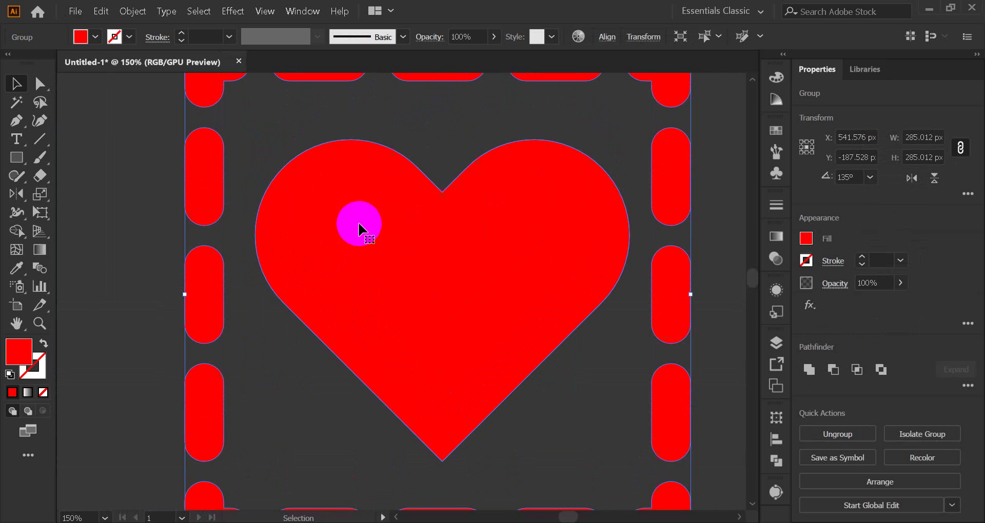
scroll(362, 226, down, 1)
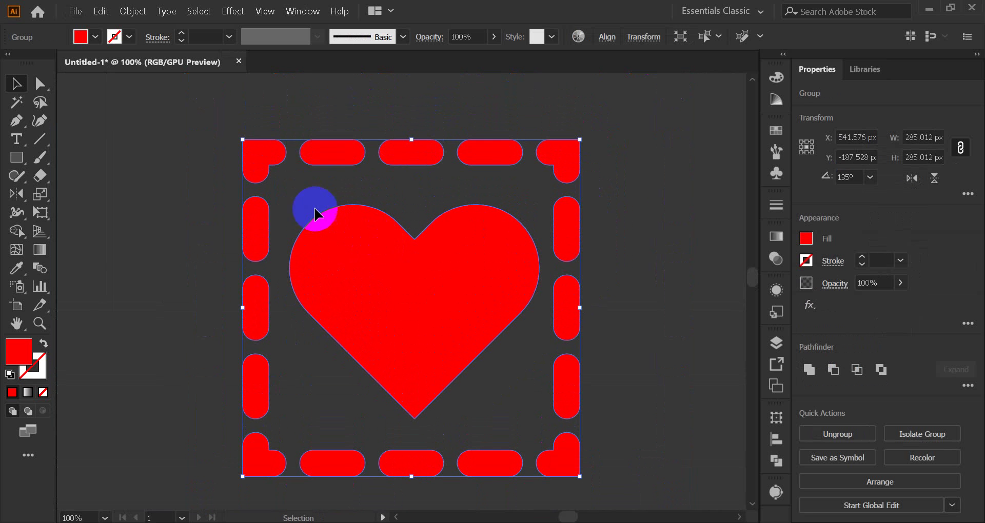
scroll(293, 231, down, 2)
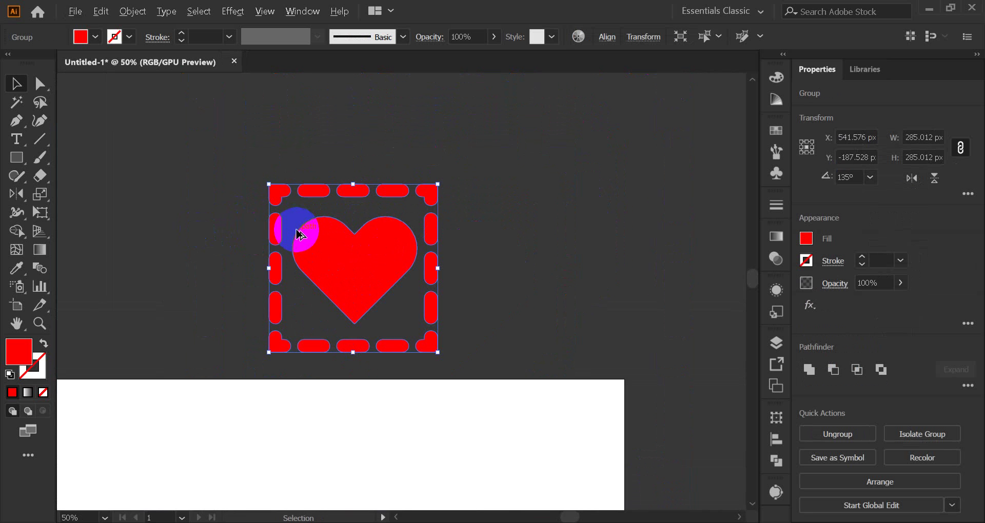
Step: Delete both blue squares from the artboard
scroll(282, 252, down, 6)
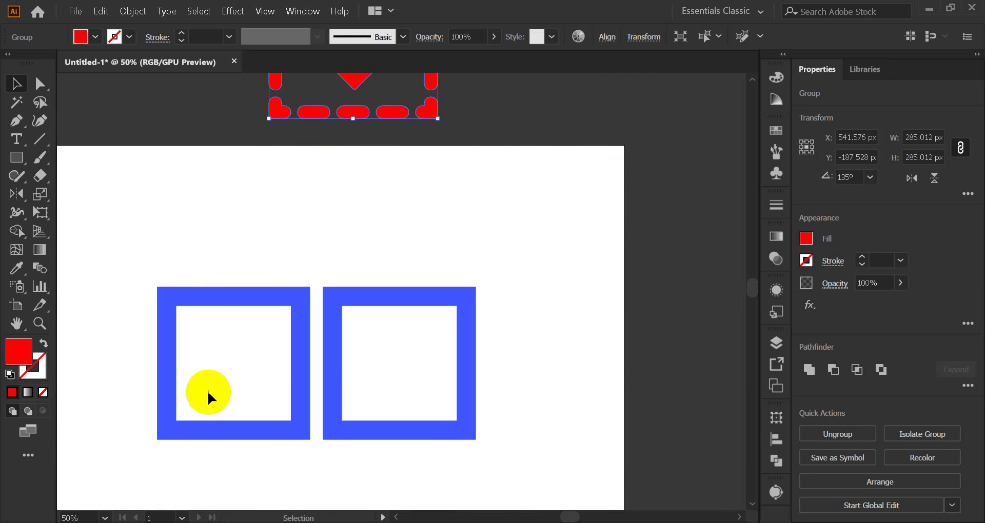
scroll(208, 394, up, 2)
scroll(271, 359, down, 4)
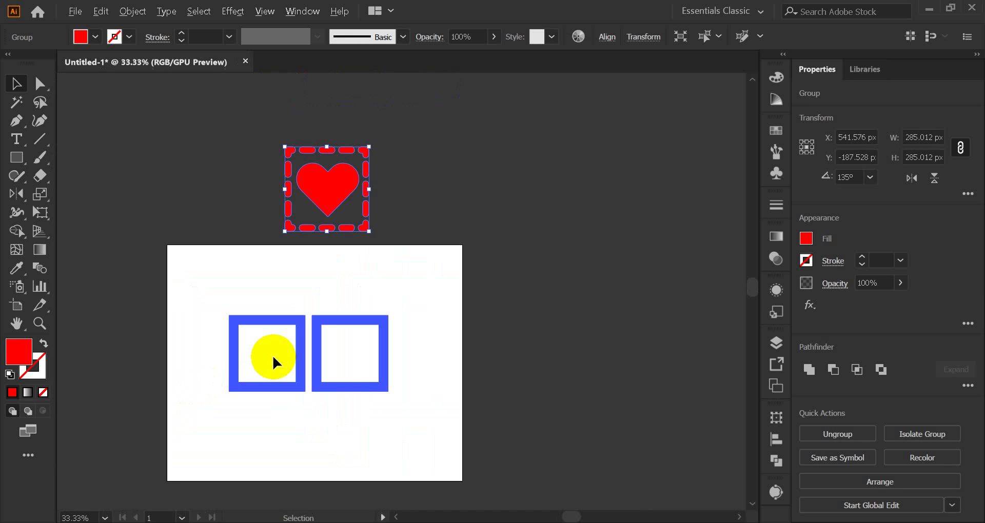
scroll(276, 358, up, 3)
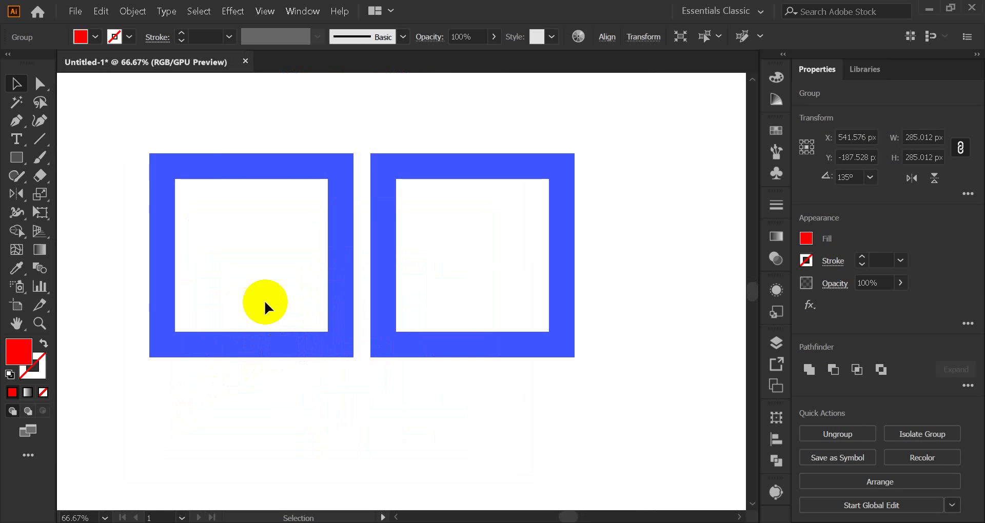
drag(160, 129, 535, 445)
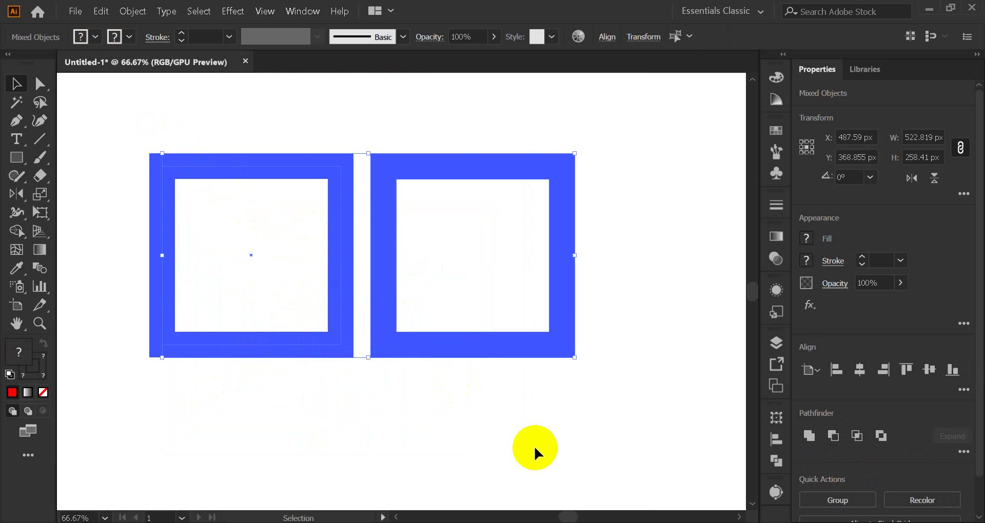
key(Delete)
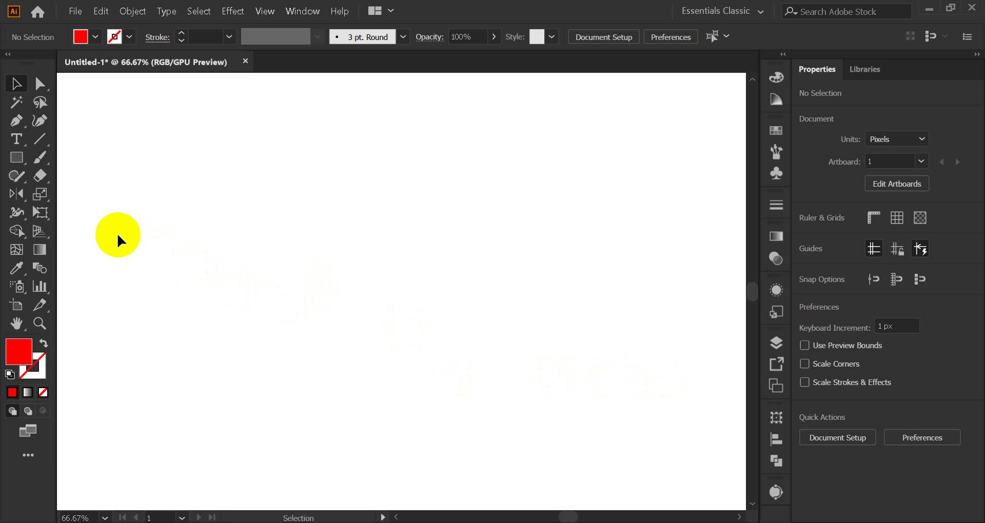
Step: Draw a red square about 83 px wide in the artboard's upper-left area and move it slightly upward
click(25, 157)
drag(102, 157, 166, 222)
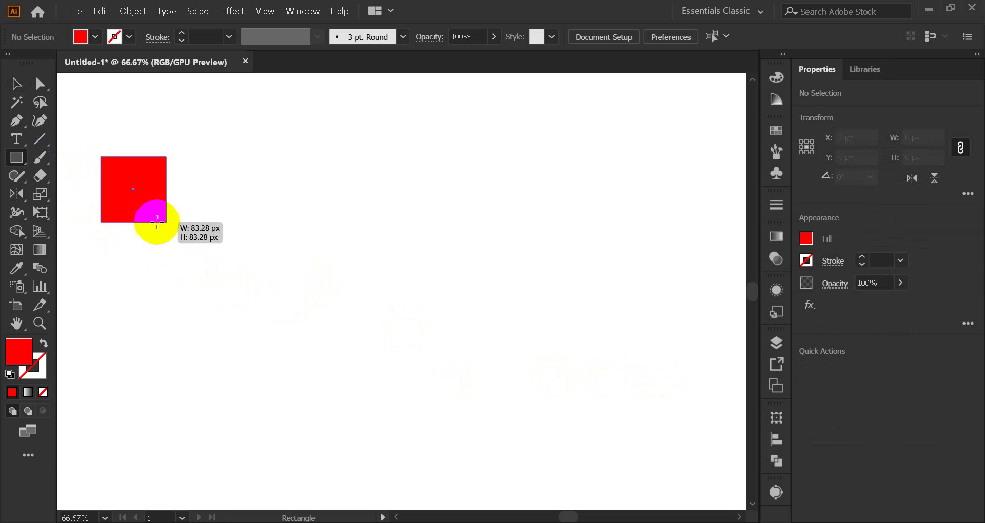
click(7, 84)
click(182, 171)
drag(146, 192, 146, 164)
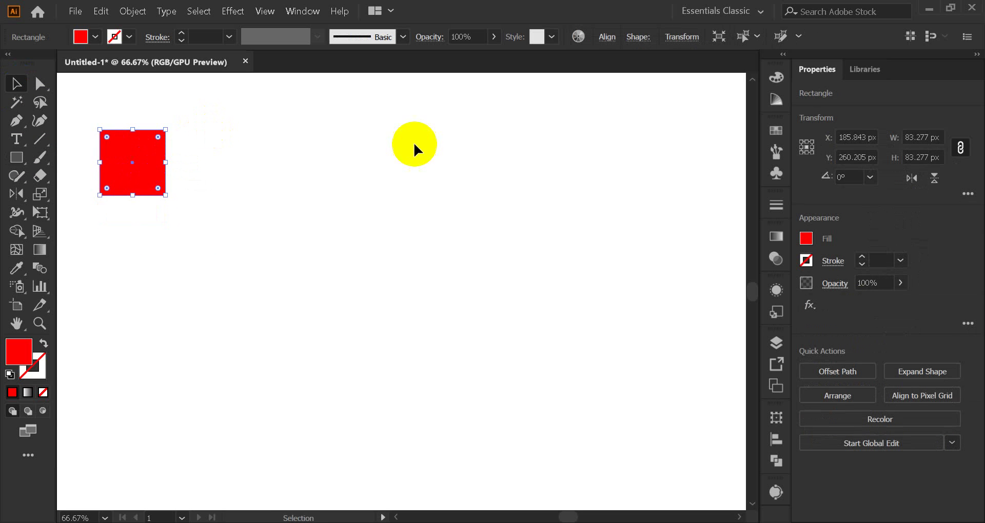
Step: Try black and green fills on the small square, settle on the RGB Red swatch, and reselect the square
click(777, 132)
click(618, 171)
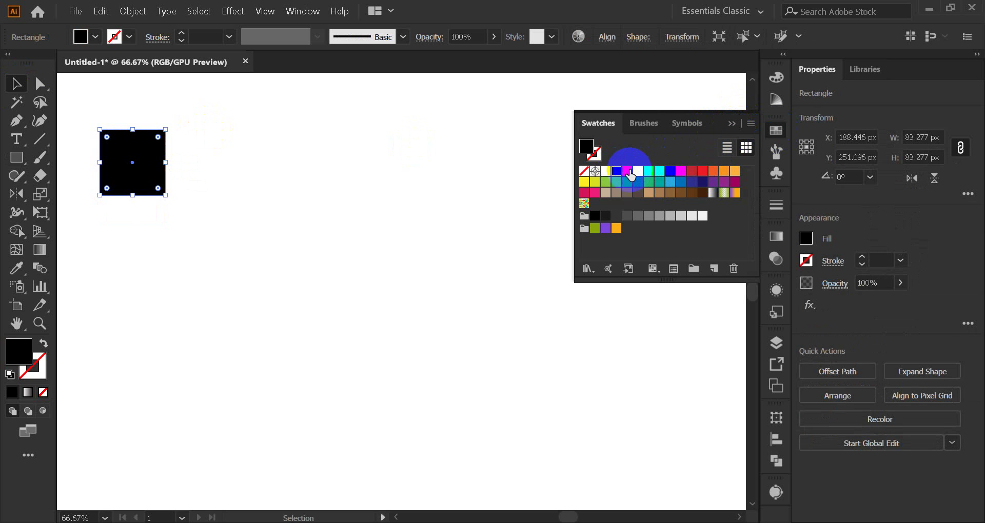
click(648, 172)
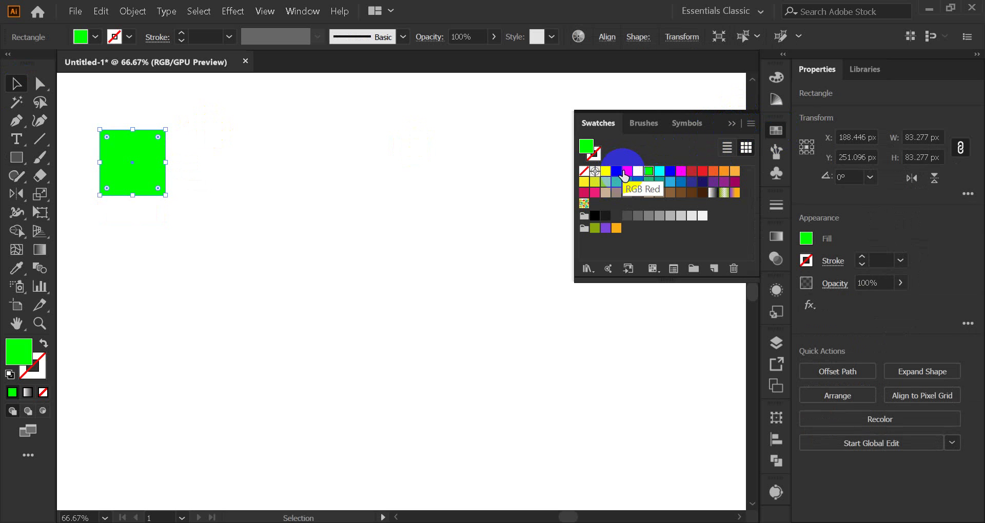
click(627, 170)
click(729, 123)
click(404, 183)
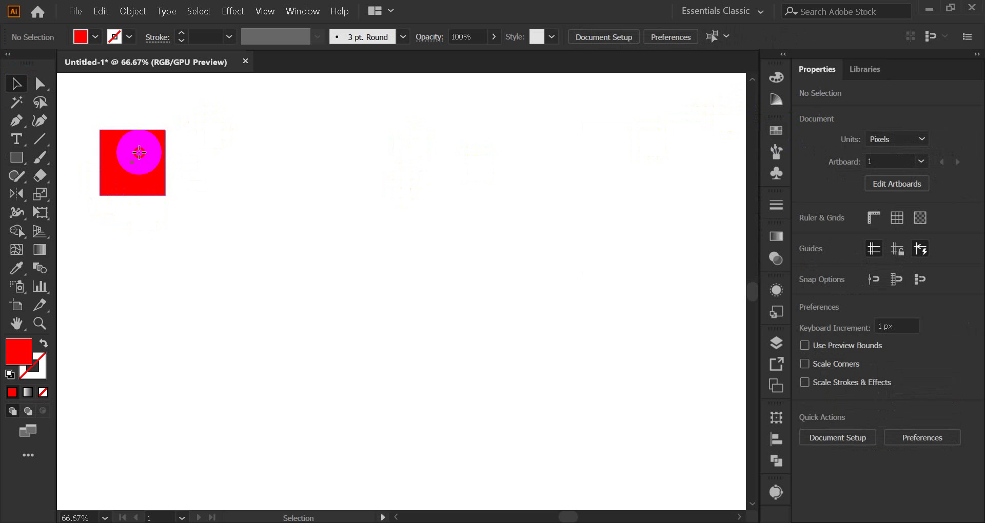
click(132, 164)
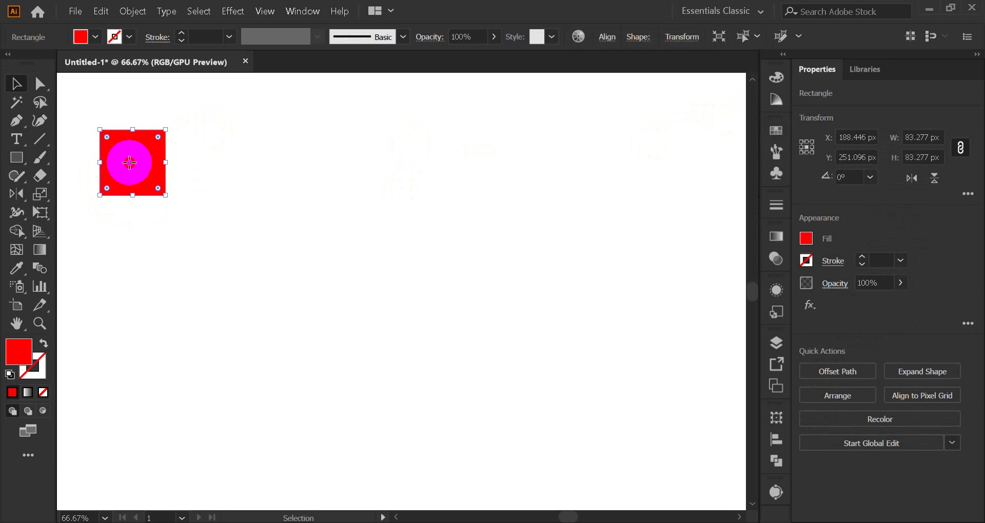
Step: Duplicate the red square 108 px to the right and repeat the transformation to make a row of eight squares
drag(130, 163, 215, 173)
key(a)
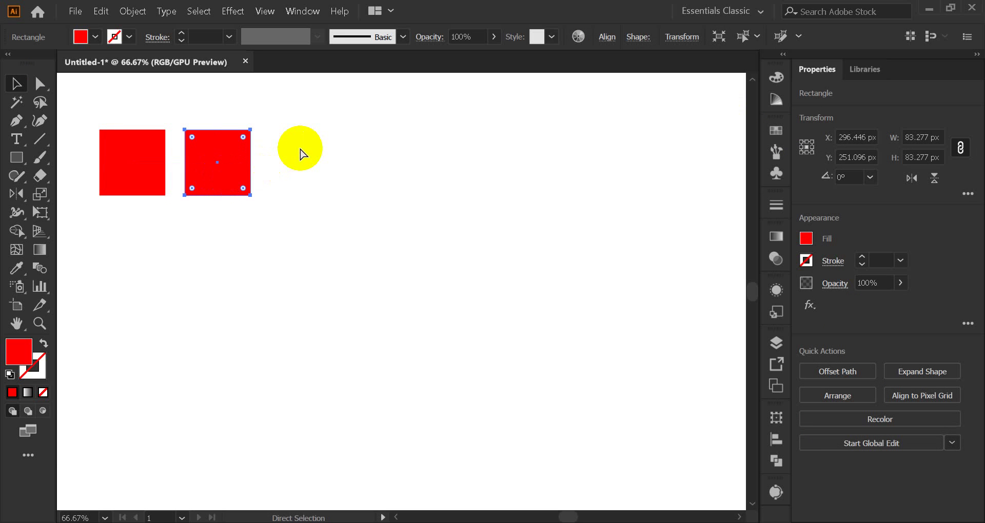
key(ctrl+d)
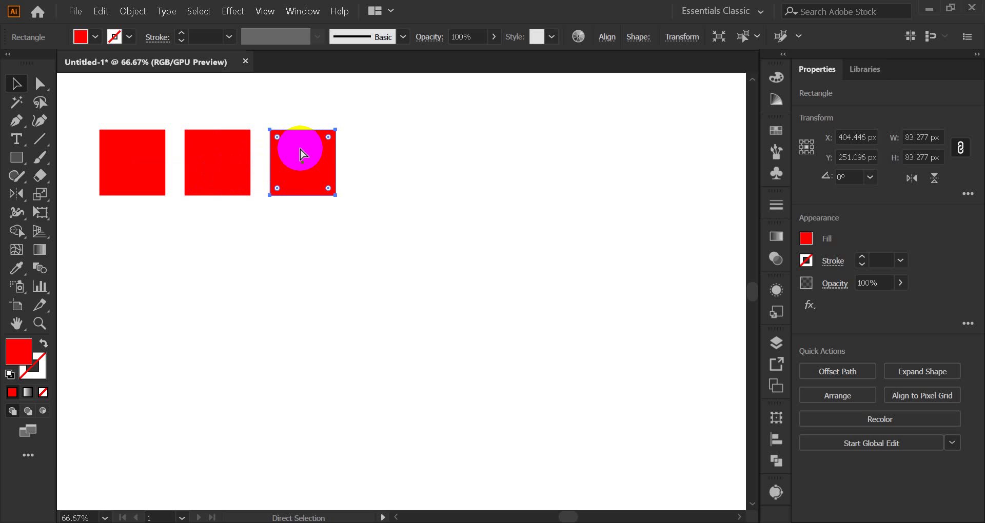
key(v)
key(a)
key(ctrl+d)
key(ctrl+d)
key(ctrl+d)
key(ctrl+d)
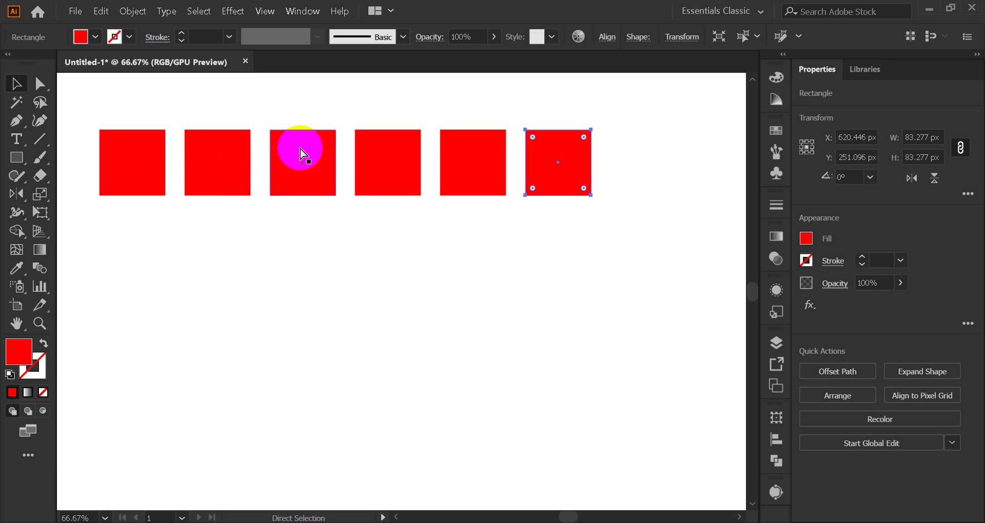
key(ctrl+d)
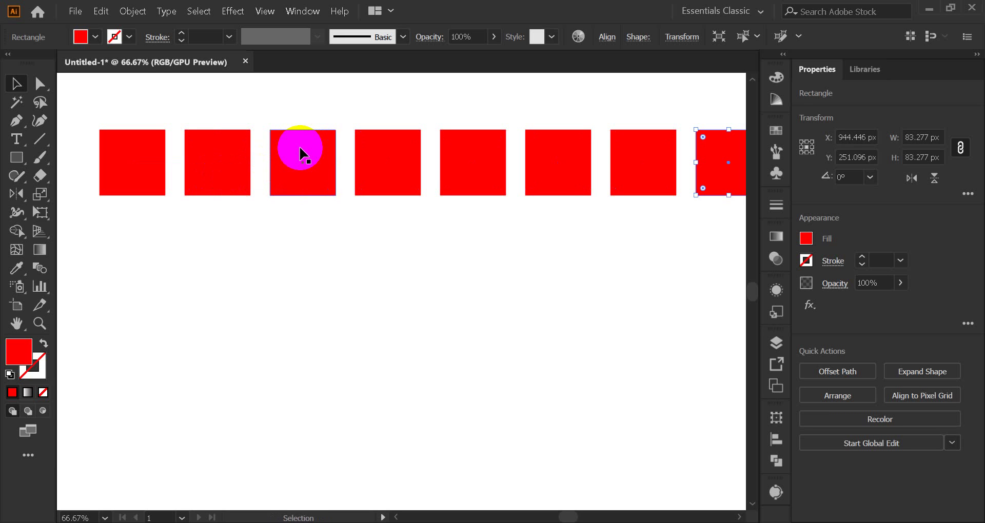
Step: Select all eight red squares and move the row about 36 px left so it fits within the artboard
click(175, 121)
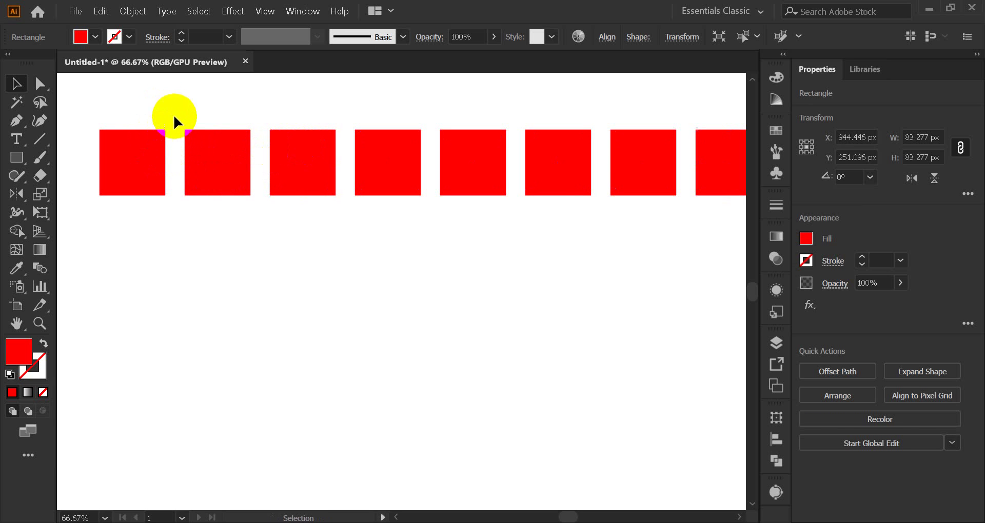
drag(143, 110, 209, 148)
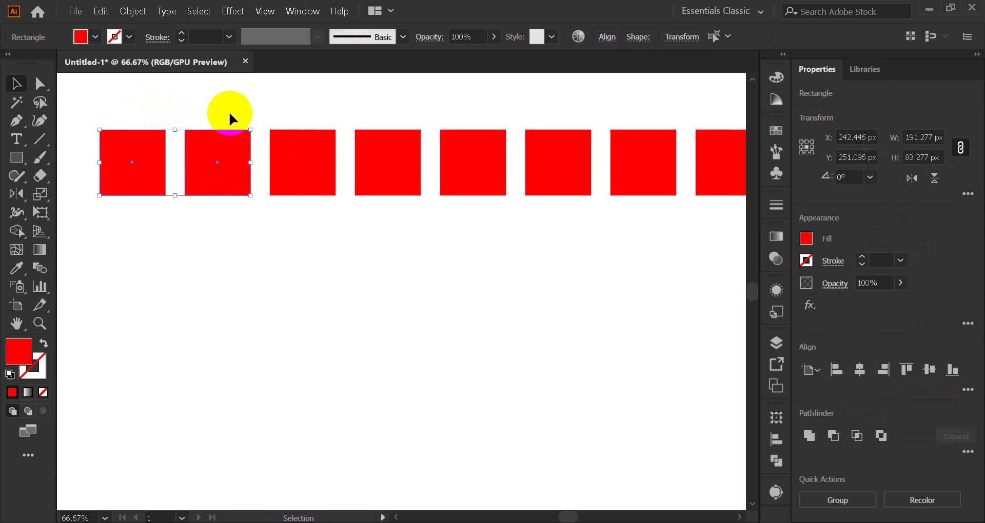
drag(229, 112, 706, 327)
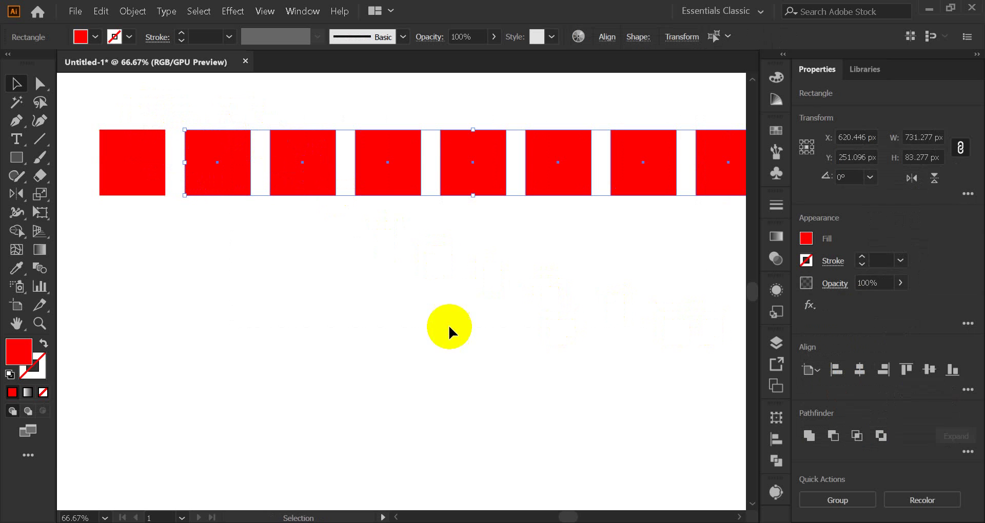
click(238, 217)
drag(124, 124, 712, 271)
drag(714, 177, 687, 189)
click(597, 275)
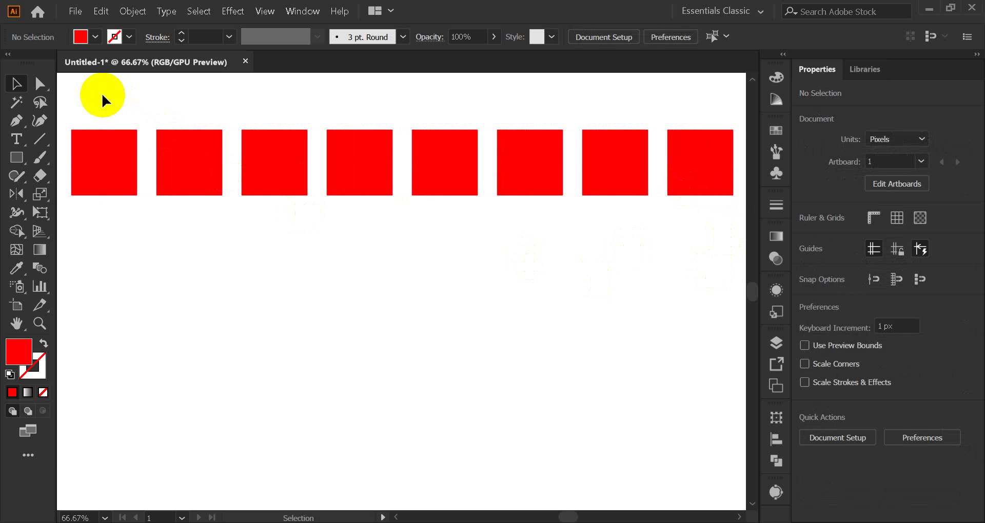
Step: Duplicate the row of squares about 107 px downward and repeat the transformation to build a grid of five rows
drag(102, 95, 648, 241)
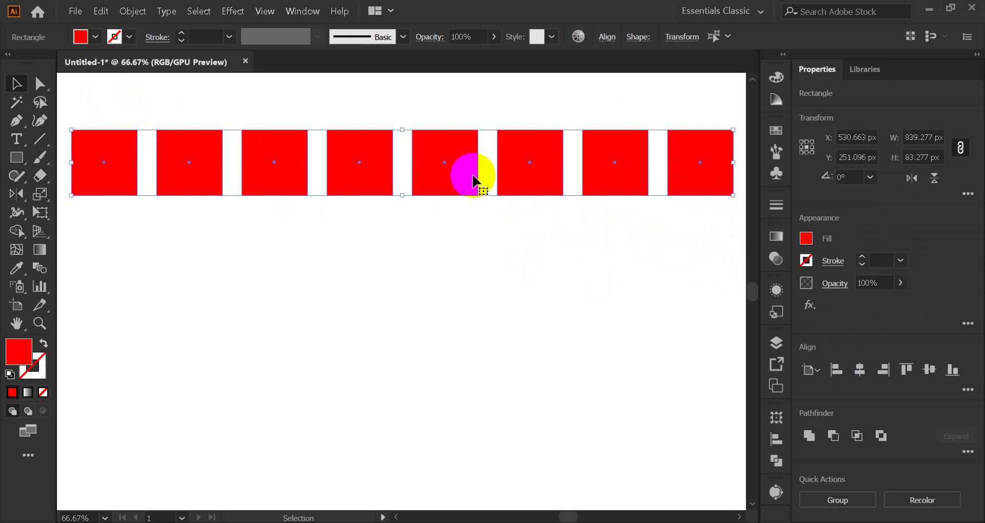
drag(464, 173, 461, 262)
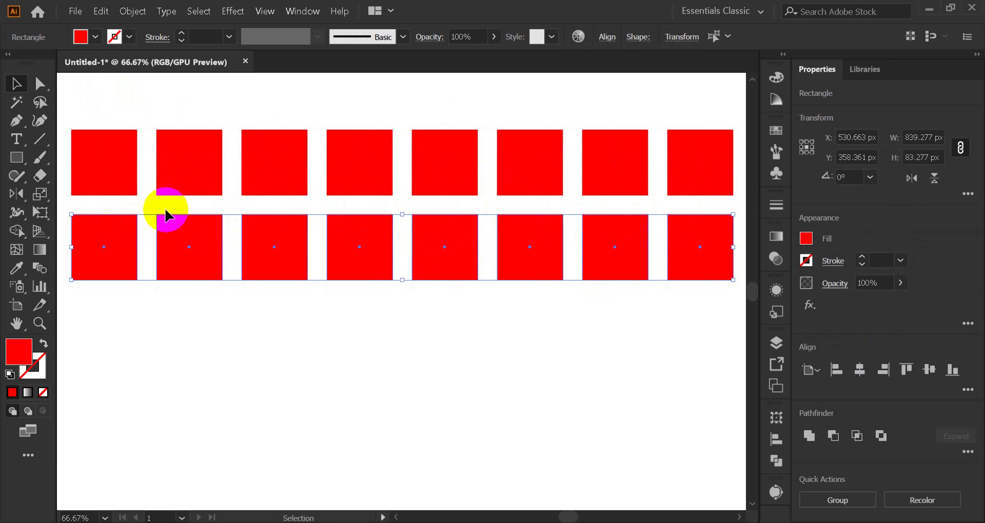
key(a)
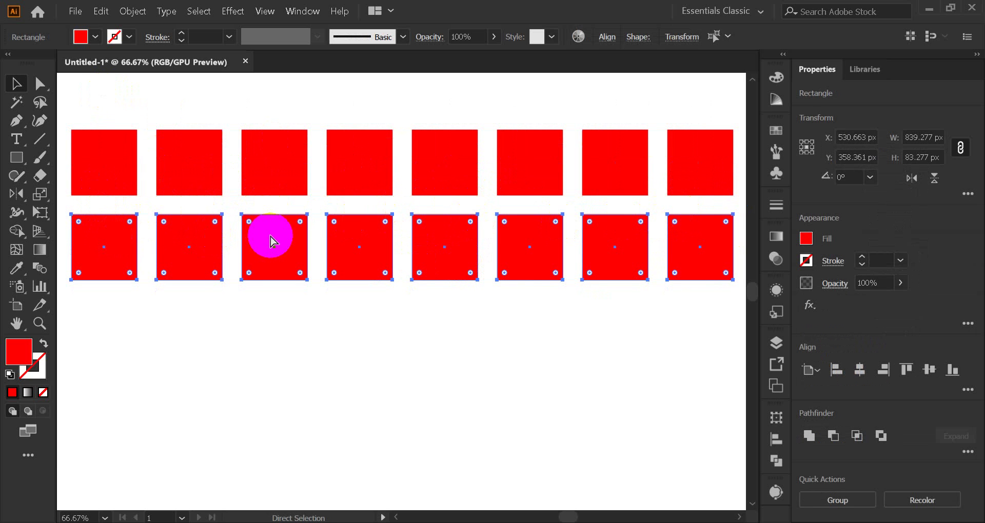
key(ctrl+d)
key(ctrl+d)
key(ctrl+d)
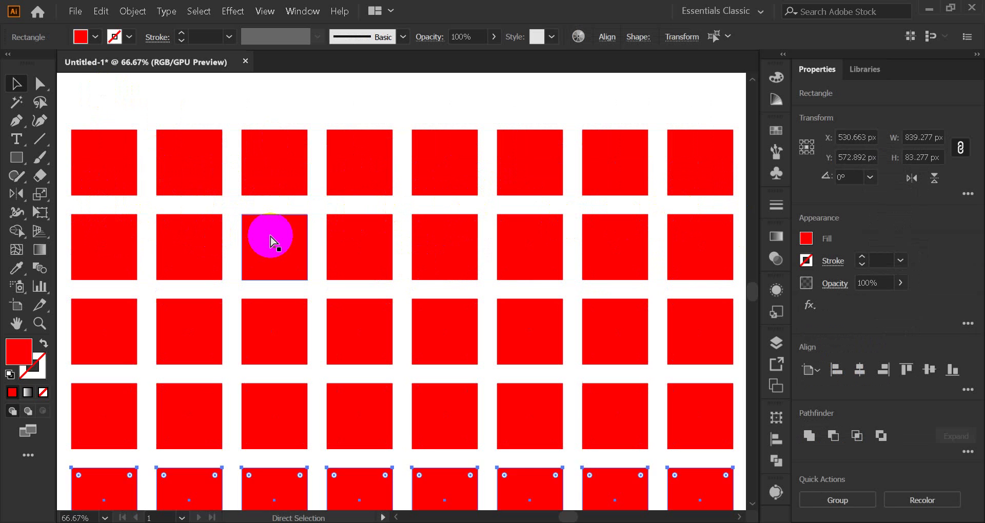
key(v)
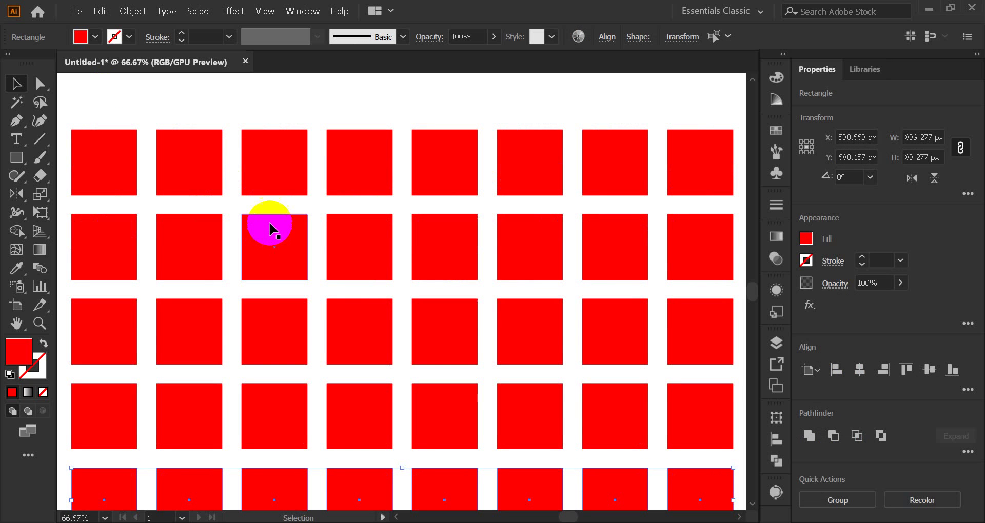
Step: Delete the entire grid of red squares from the artboard
scroll(269, 225, down, 2)
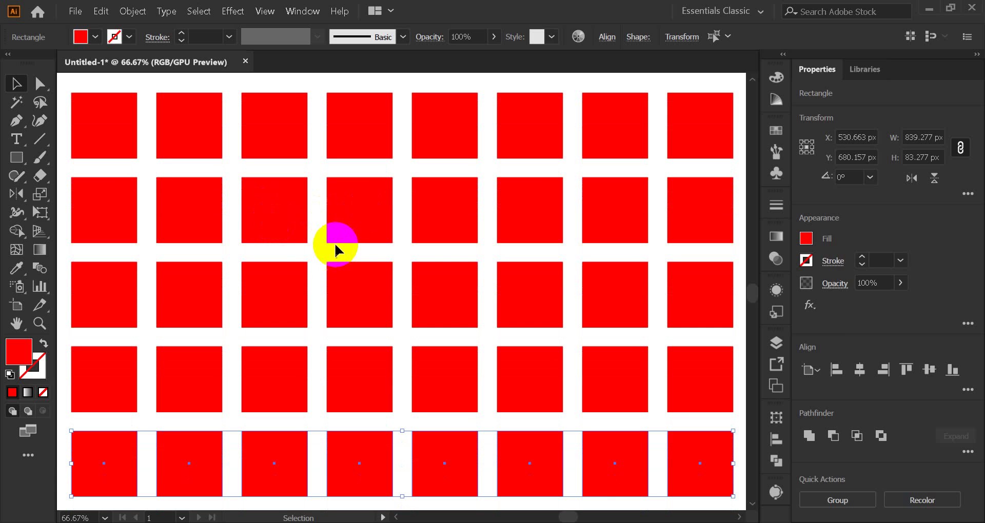
click(319, 248)
scroll(290, 241, down, 4)
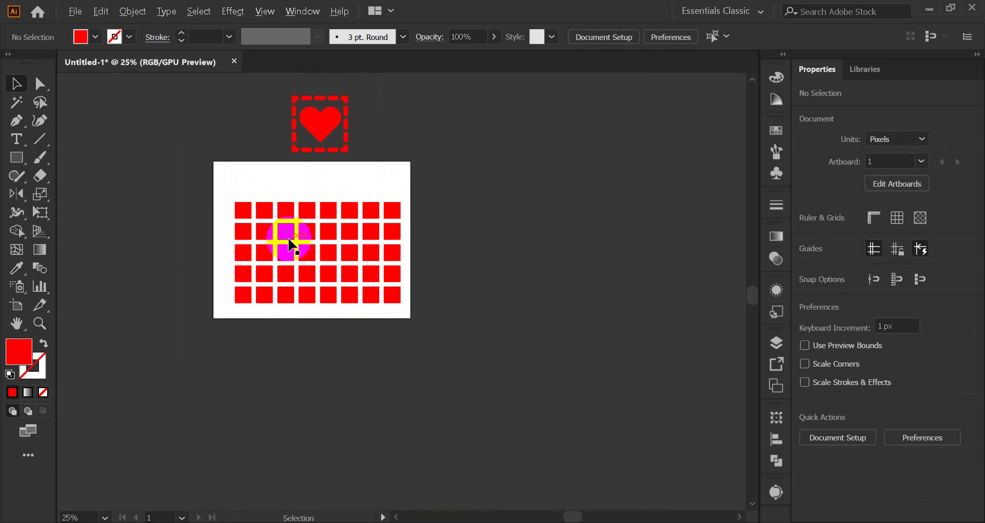
scroll(289, 241, up, 3)
scroll(288, 240, up, 1)
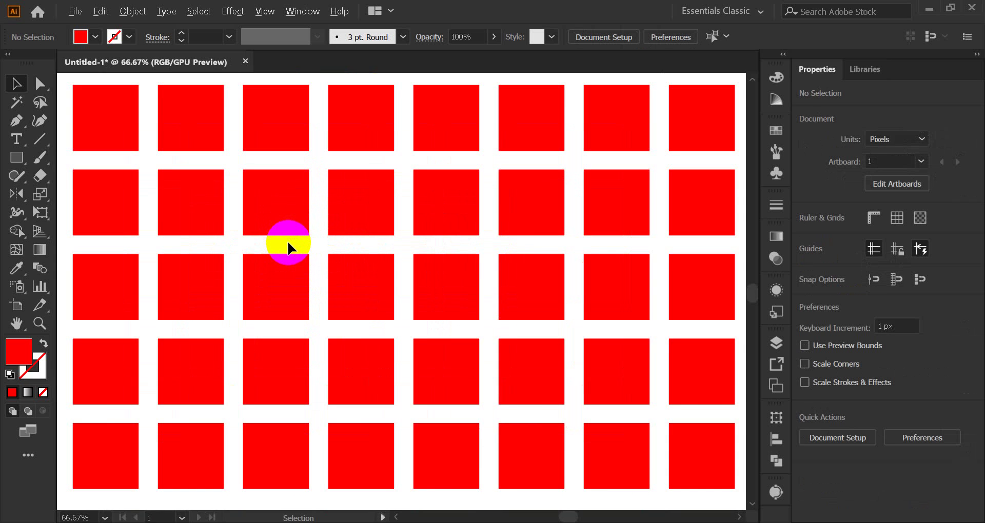
scroll(288, 241, down, 1)
drag(84, 111, 616, 458)
click(609, 451)
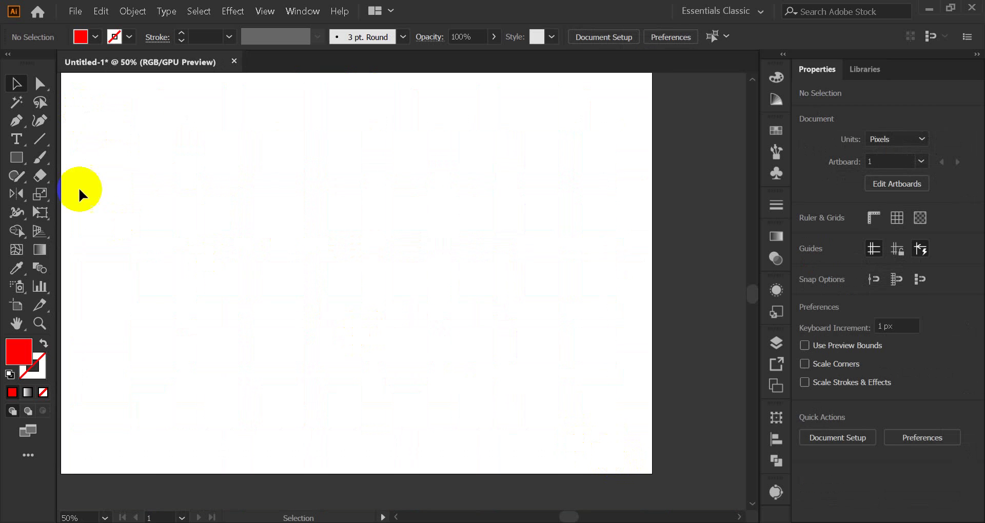
Step: Draw a red five-pointed star about 89 px wide near the artboard's left edge and select it
drag(22, 160, 124, 241)
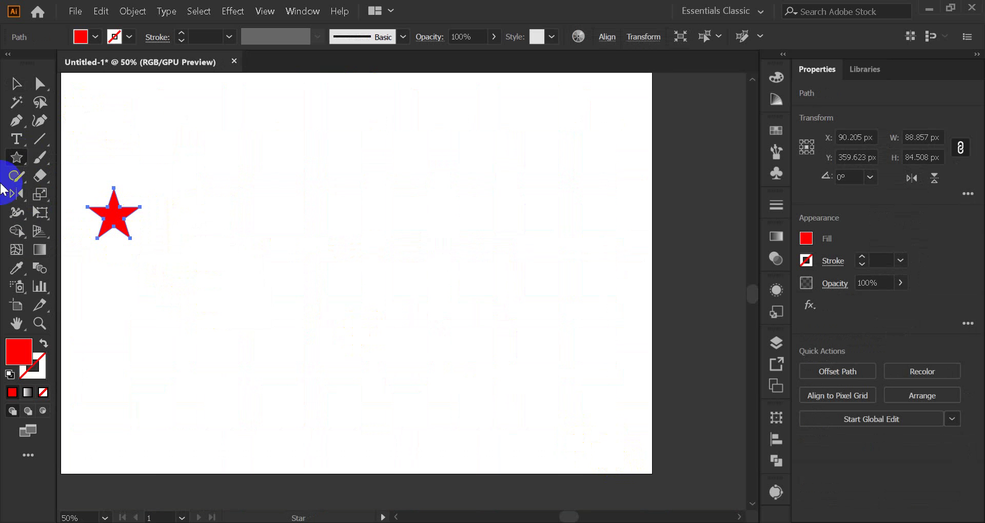
click(16, 83)
click(214, 162)
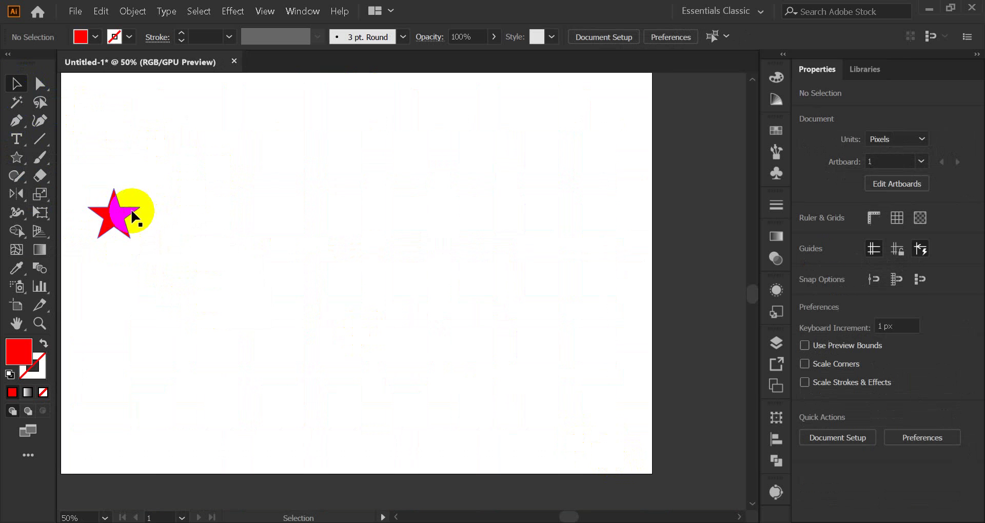
click(112, 217)
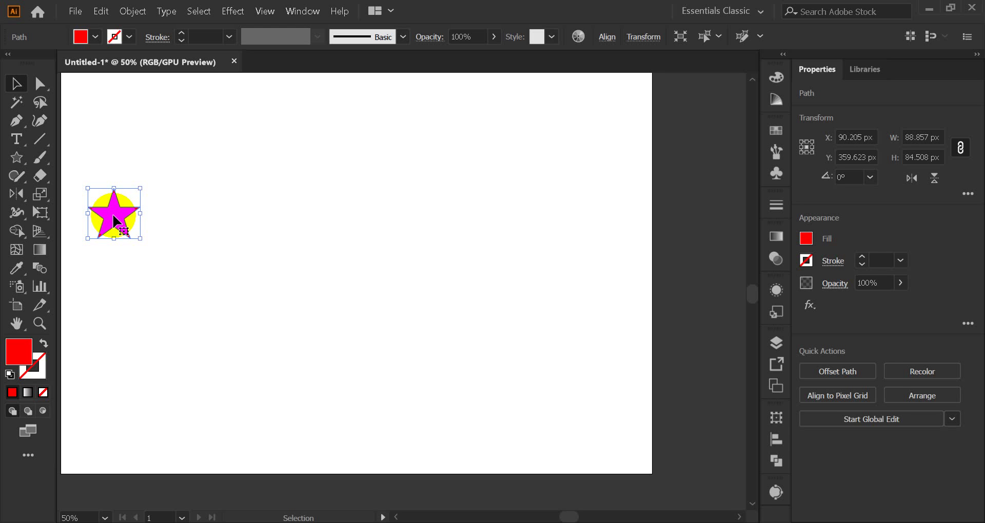
Step: Duplicate the star about 110 px to the right and repeat the transformation to make a row of eight stars
drag(116, 222, 180, 227)
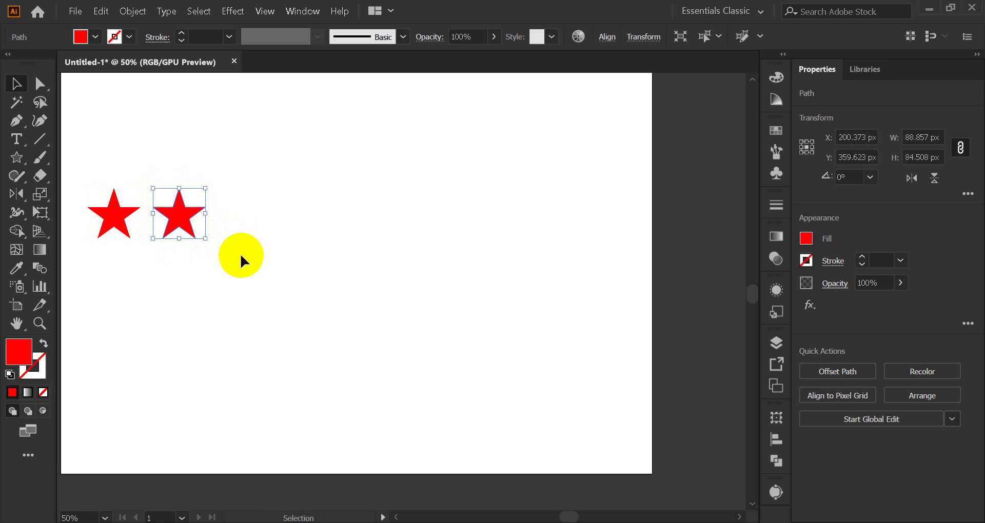
click(238, 258)
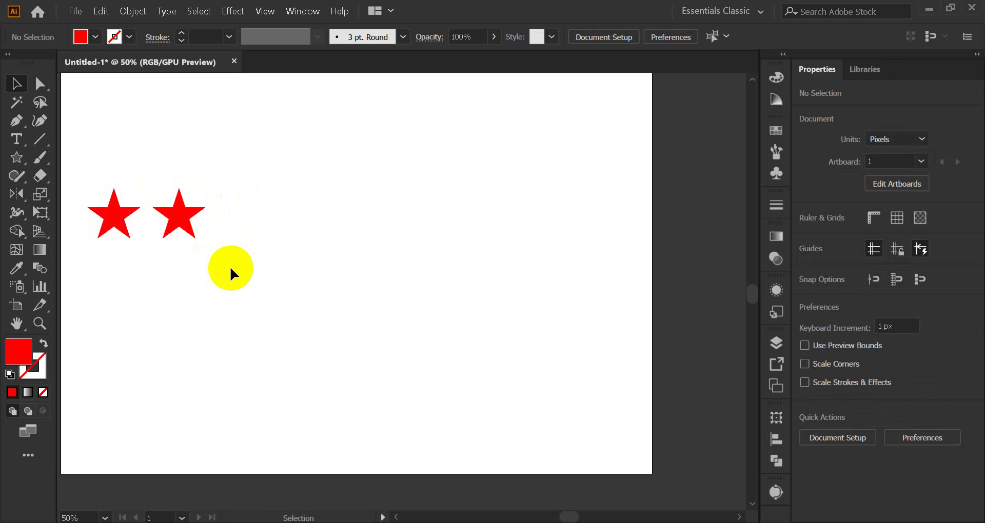
key(a)
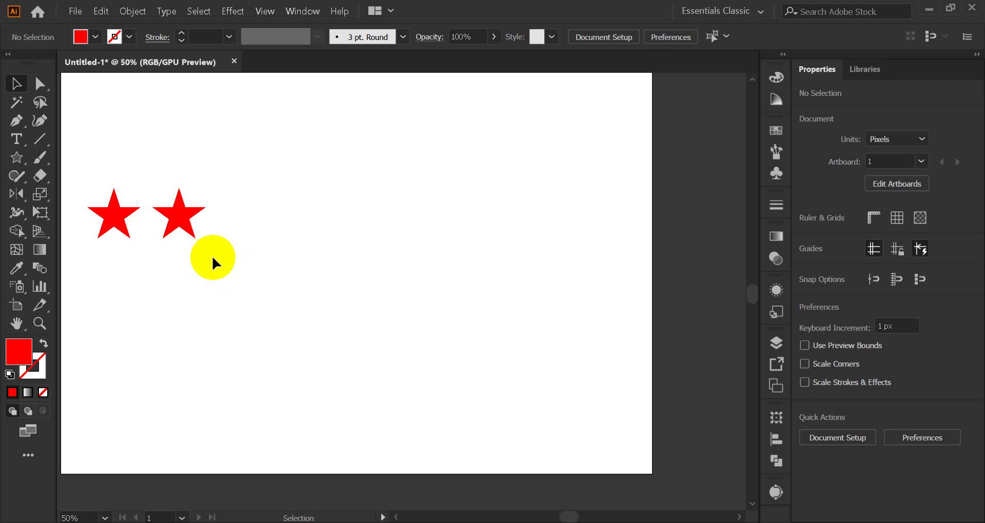
key(v)
click(191, 220)
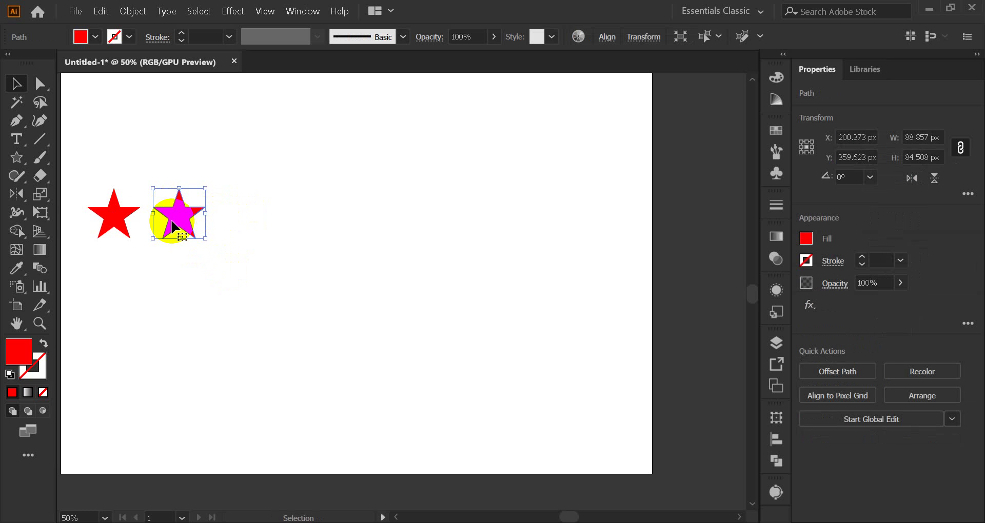
key(a)
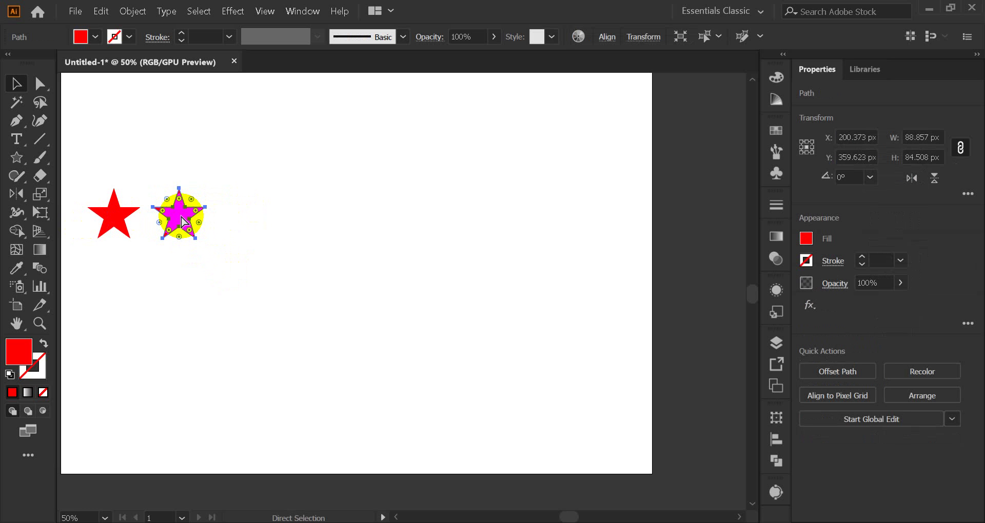
key(ctrl+d)
key(ctrl+d)
key(ctrl+d)
key(ctrl+d)
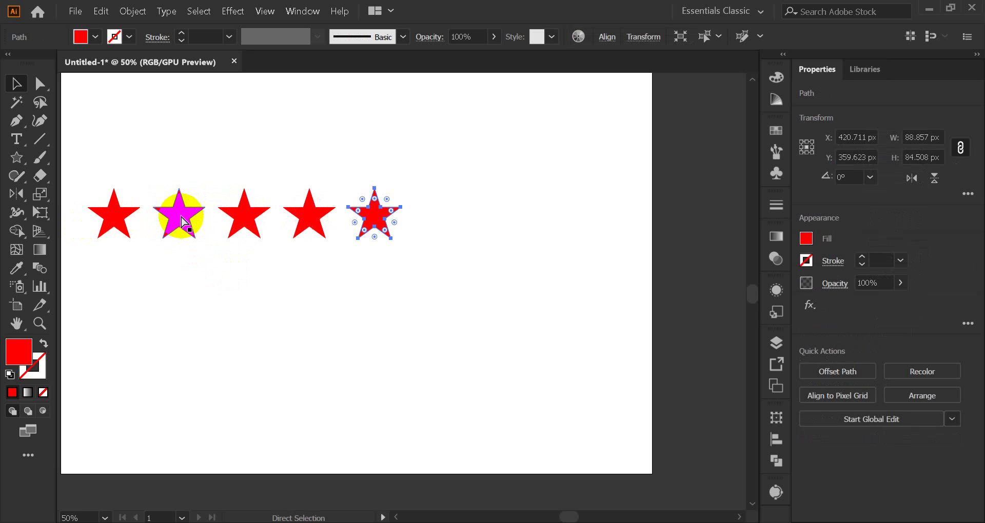
key(ctrl+d)
key(ctrl+d)
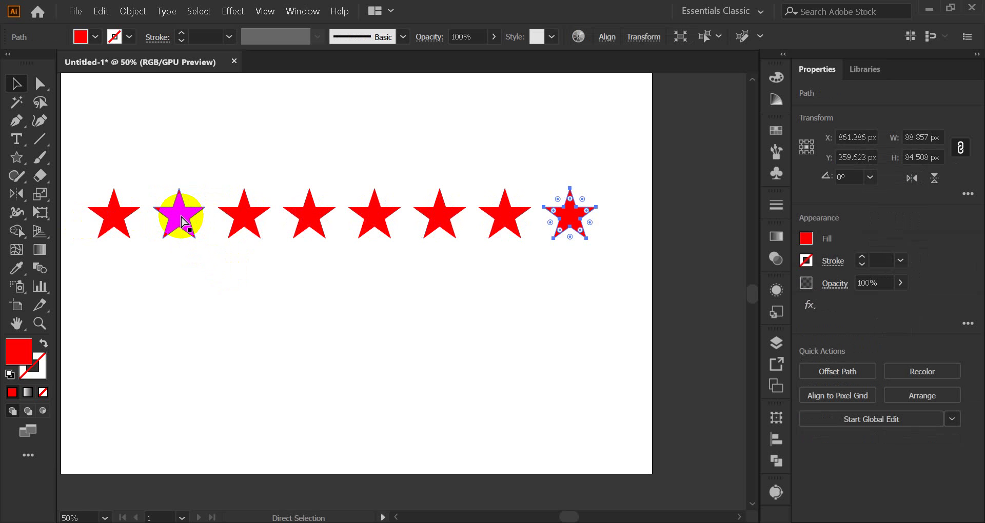
Step: Keep repeating the star duplication until the row of 33 stars extends far beyond the artboard's right edge
scroll(182, 221, down, 4)
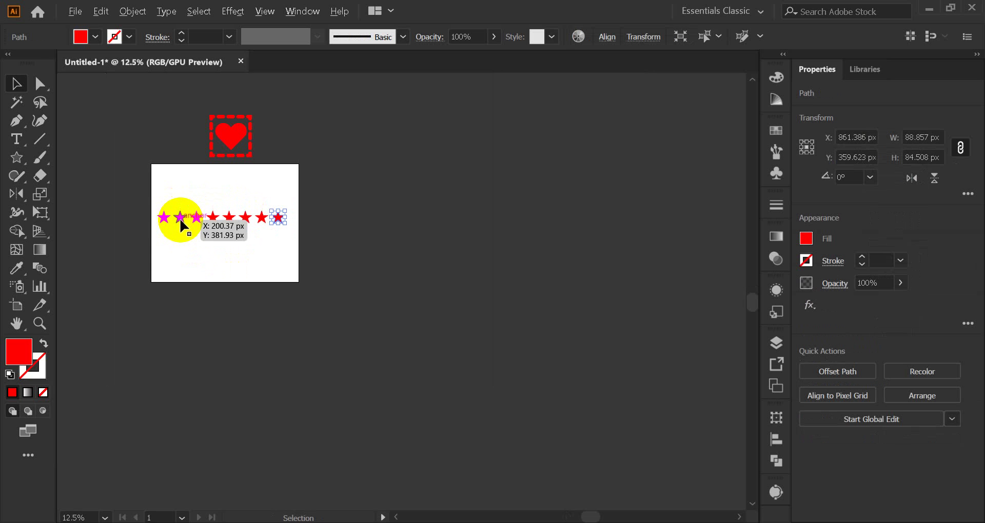
key(ctrl+d)
key(ctrl+d)
key(ctrl+d)
key(ctrl+d)
key(ctrl+d)
key(ctrl+d)
key(ctrl+d)
key(ctrl+d)
key(ctrl+d)
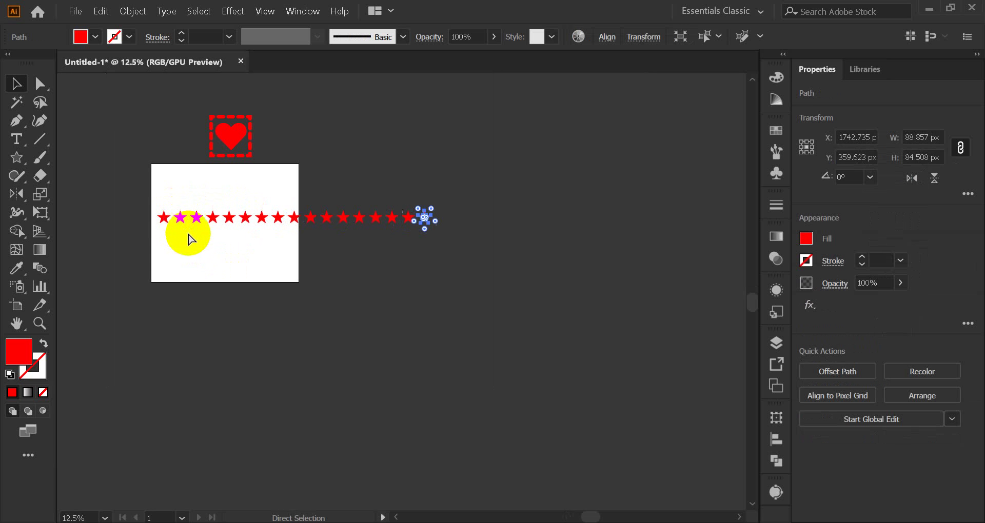
key(ctrl+d)
key(ctrl+d)
key(ctrl+d)
key(ctrl+d)
key(ctrl+d)
key(ctrl+d)
key(ctrl+d)
key(ctrl+d)
key(ctrl+d)
key(ctrl+d)
key(ctrl+d)
key(ctrl+d)
key(ctrl+d)
key(ctrl+d)
key(ctrl+d)
key(ctrl+d)
Step: Delete the whole row of stars, leaving the framed heart above the artboard in place
click(495, 270)
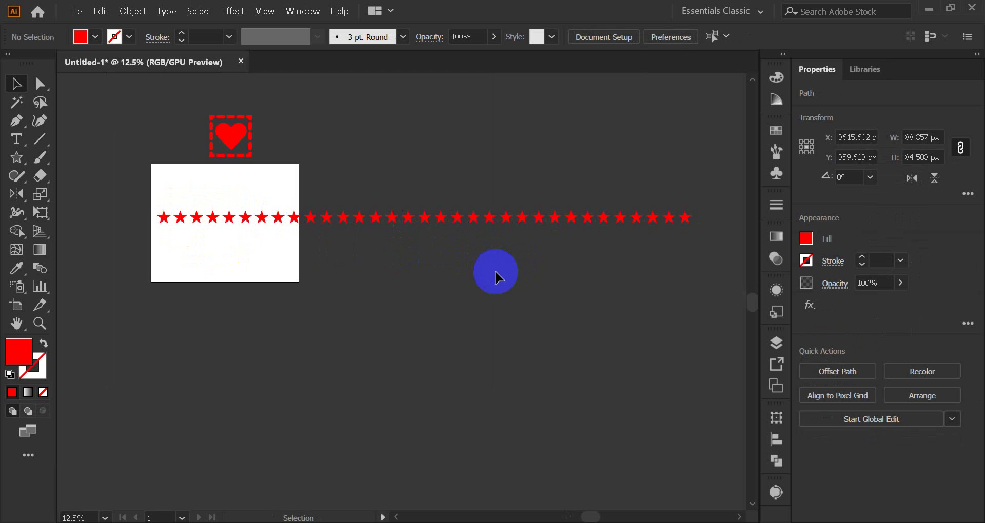
drag(142, 189, 705, 278)
key(Delete)
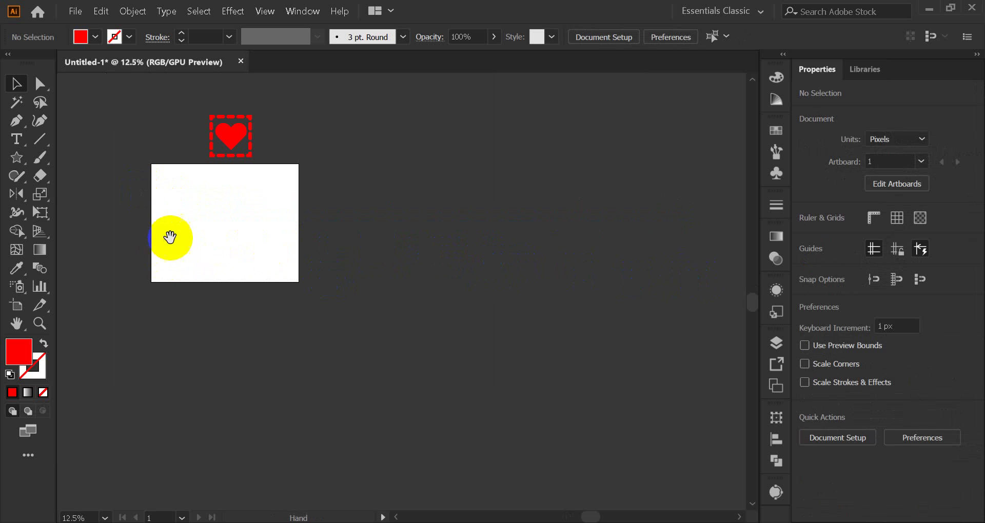
Step: Draw a red five-pointed star about 131 px wide in the artboard's upper-left area
drag(169, 236, 337, 314)
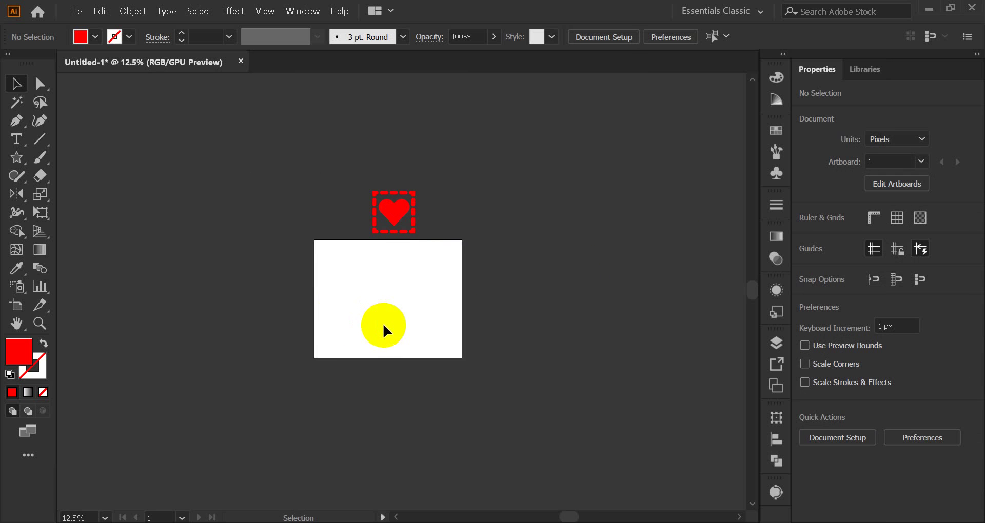
scroll(387, 328, up, 5)
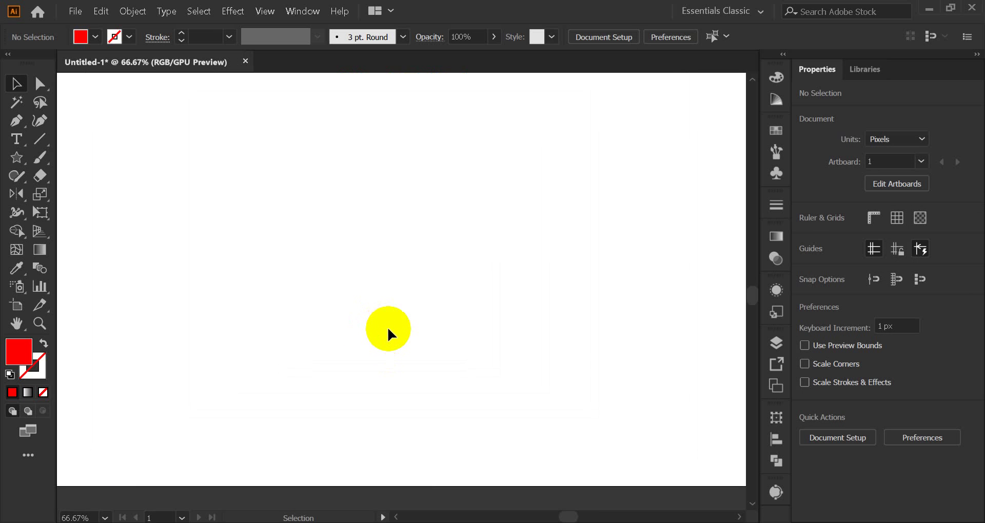
scroll(387, 325, down, 1)
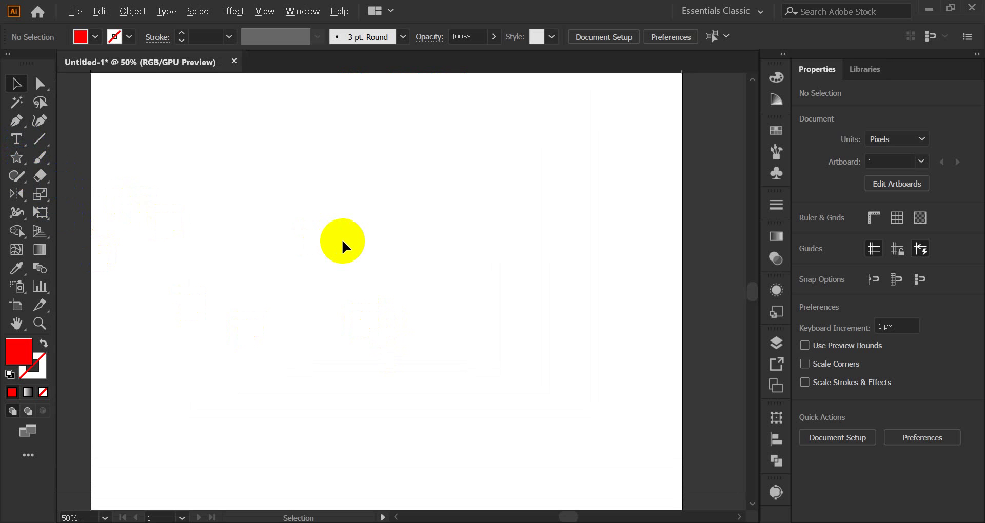
click(16, 157)
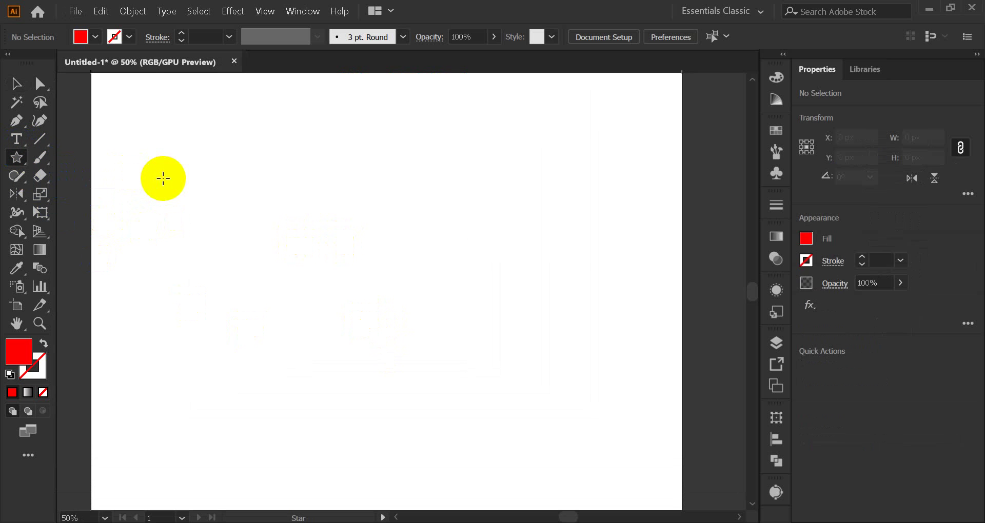
drag(163, 178, 186, 212)
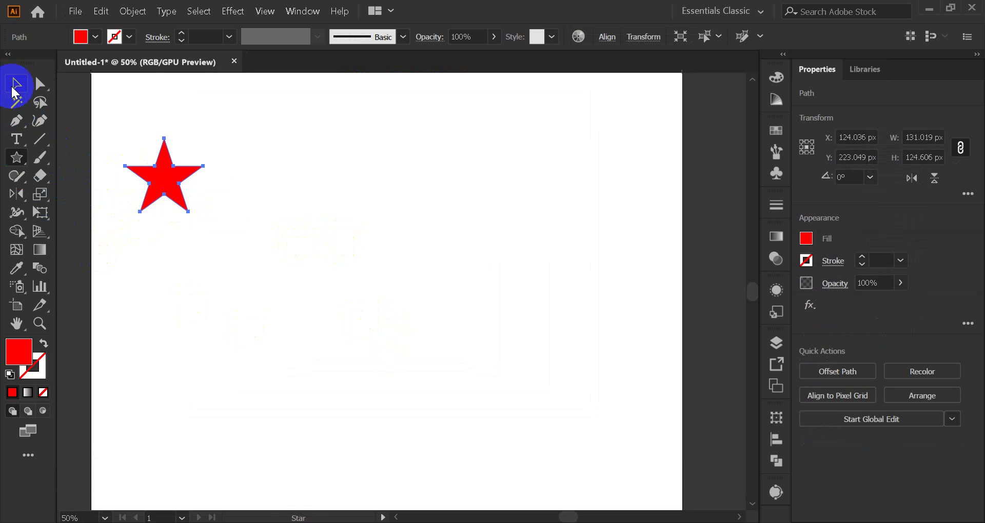
Step: Duplicate the star about 155 px to the right and repeat the transformation to make a row of six stars
click(14, 85)
drag(157, 177, 250, 185)
key(ctrl+d)
key(ctrl+d)
key(ctrl+d)
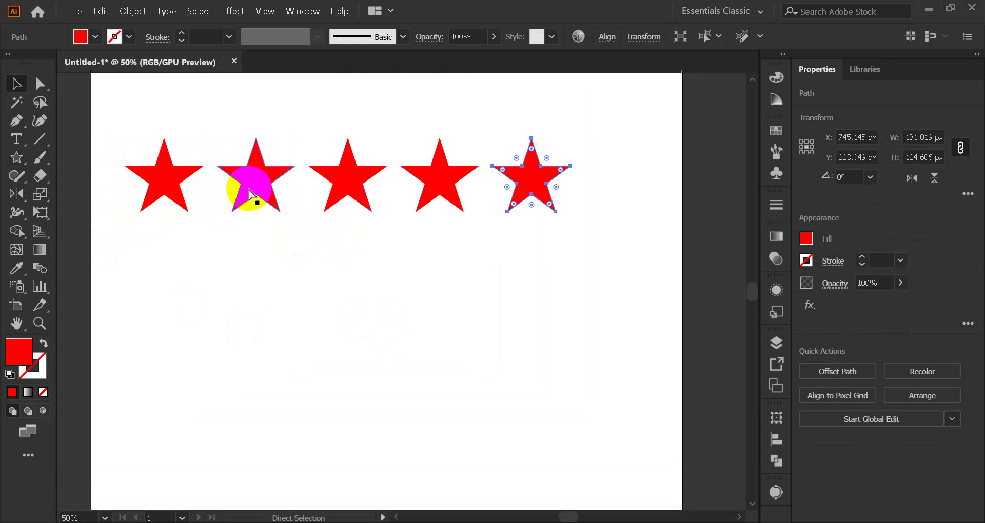
key(ctrl+d)
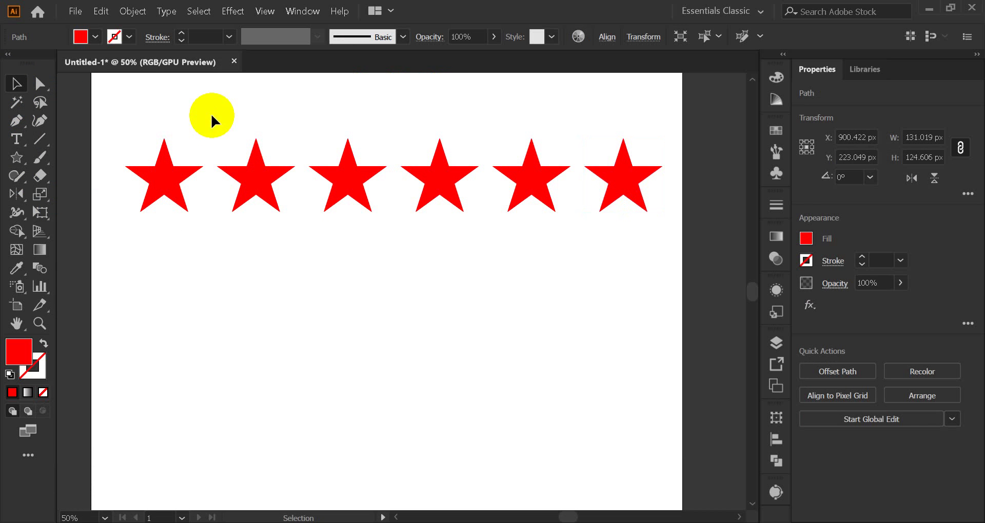
Step: Shift the star row slightly left, duplicate it about 147 px down, and repeat the transformation to form four rows
drag(128, 107, 609, 274)
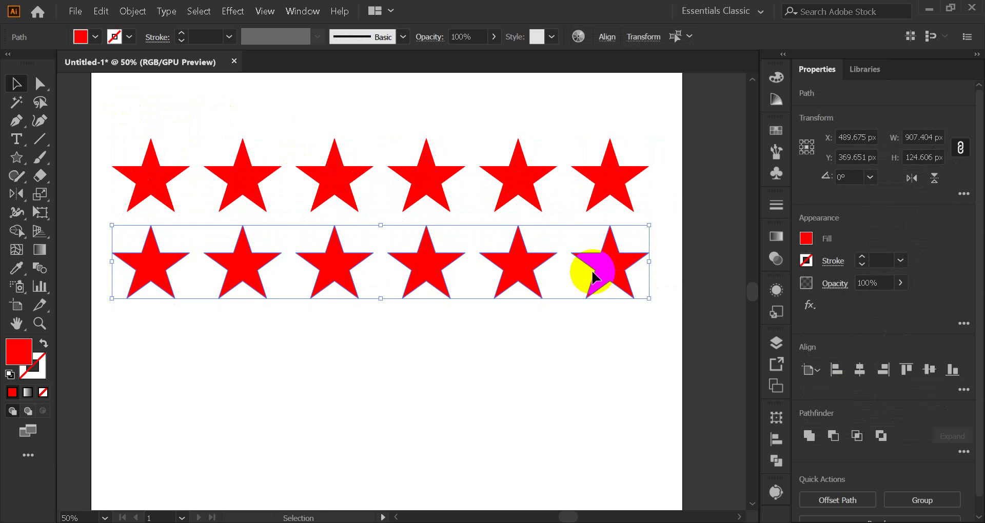
key(ctrl+d)
key(ctrl+d)
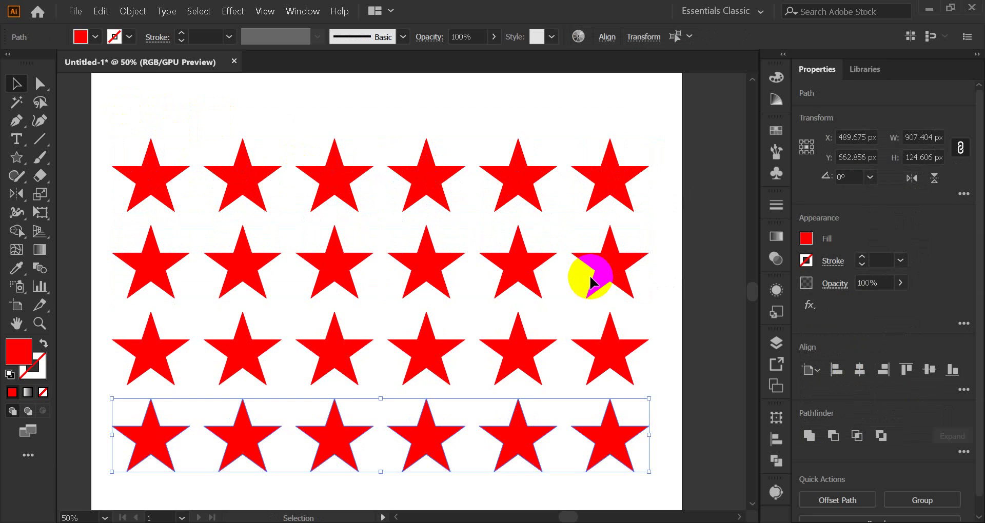
Step: Select the whole grid of stars and delete it
drag(133, 113, 609, 481)
key(Delete)
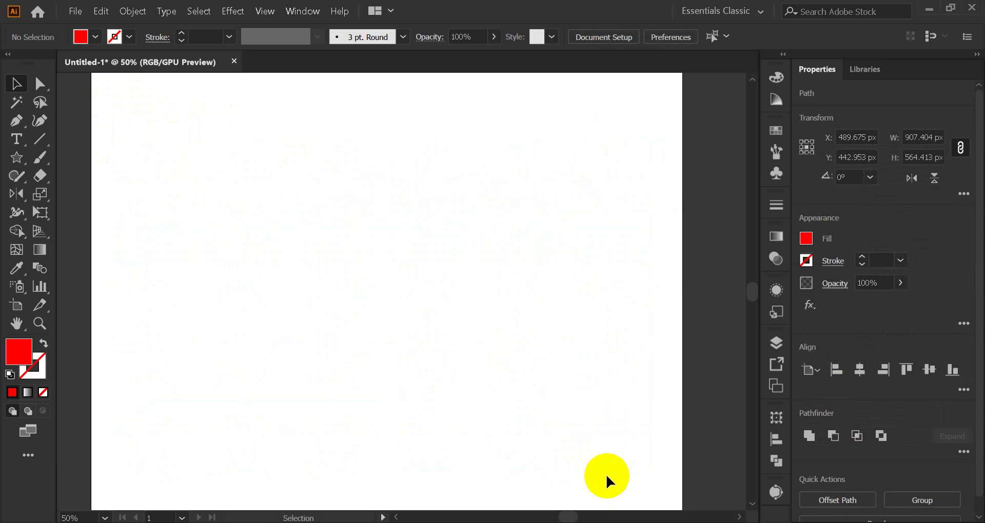
Step: Draw a red rectangle about 362 by 306 px and move it left to the middle of the artboard
key(ctrl+plus)
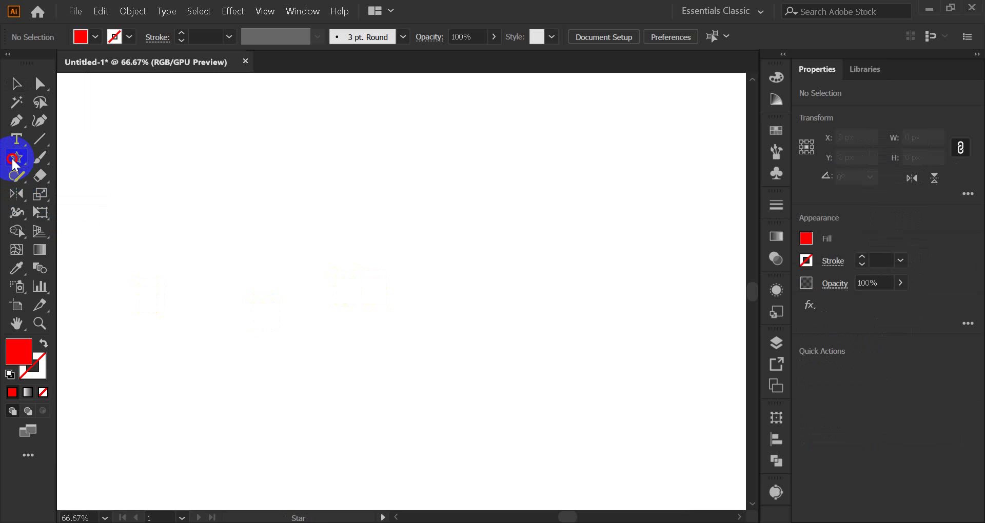
drag(16, 164, 76, 158)
drag(310, 169, 596, 411)
click(16, 85)
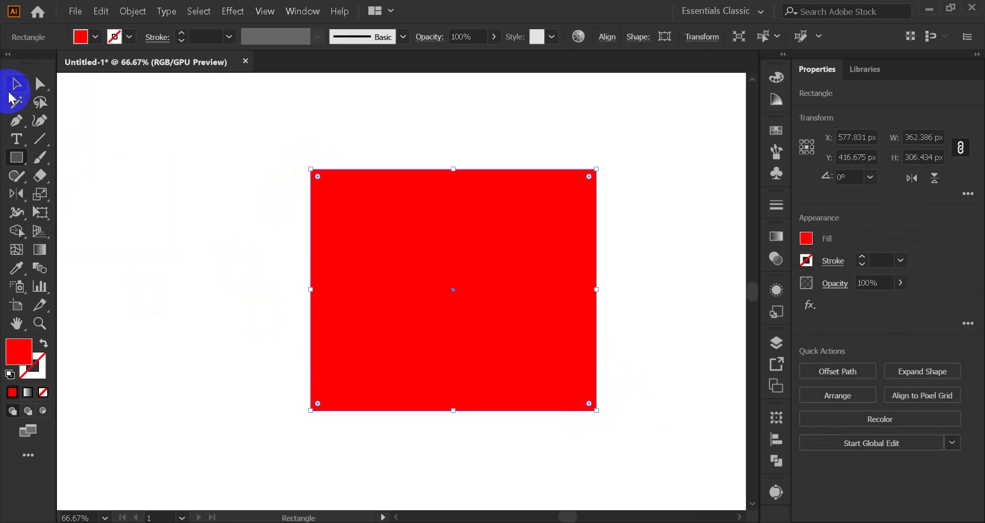
drag(474, 341, 408, 341)
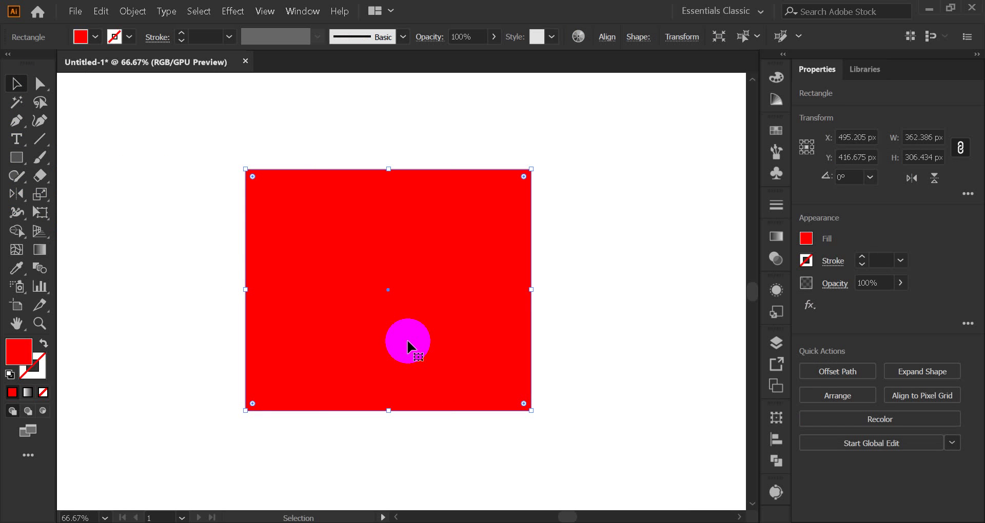
Step: Change the rectangle's fill to black using a swatch
click(776, 131)
click(623, 170)
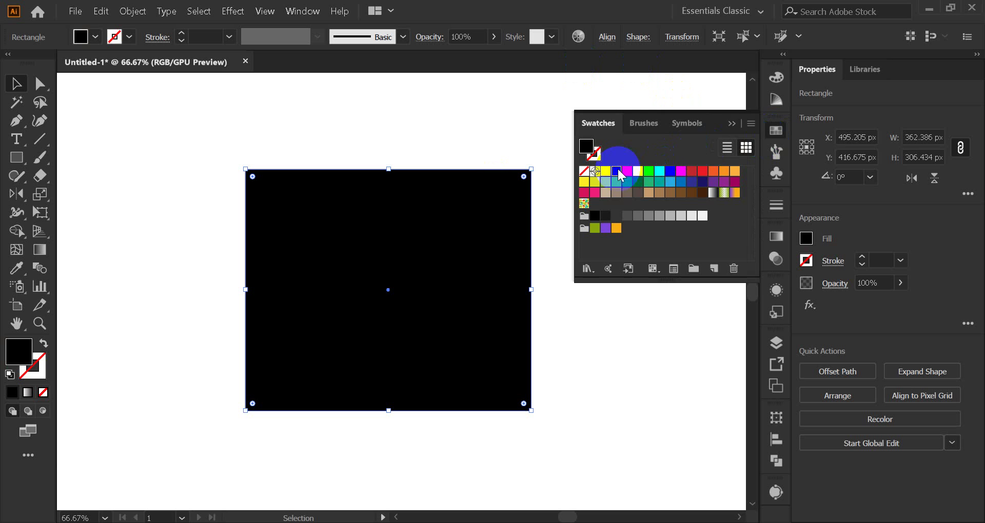
click(732, 123)
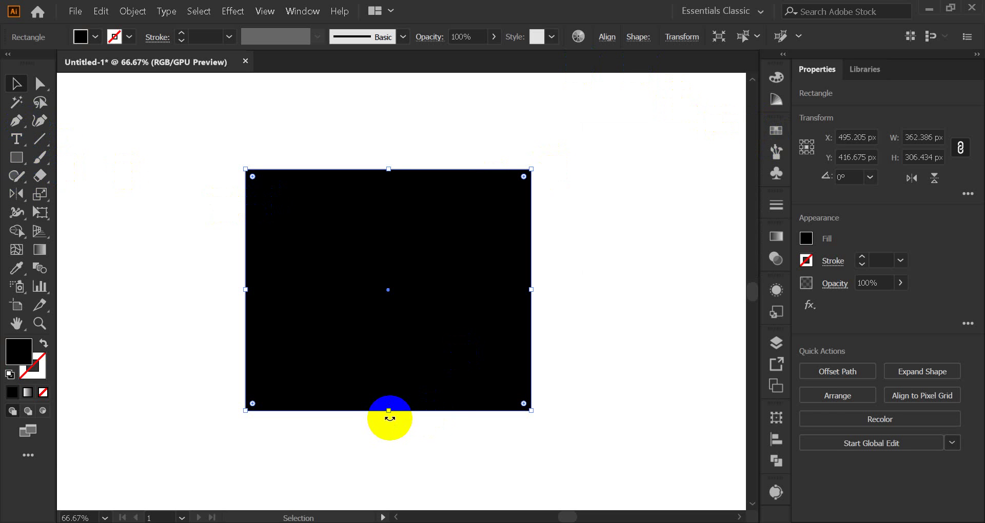
Step: Try rotating the black rectangle freely around its center several times, including to about 206°
drag(392, 419, 376, 222)
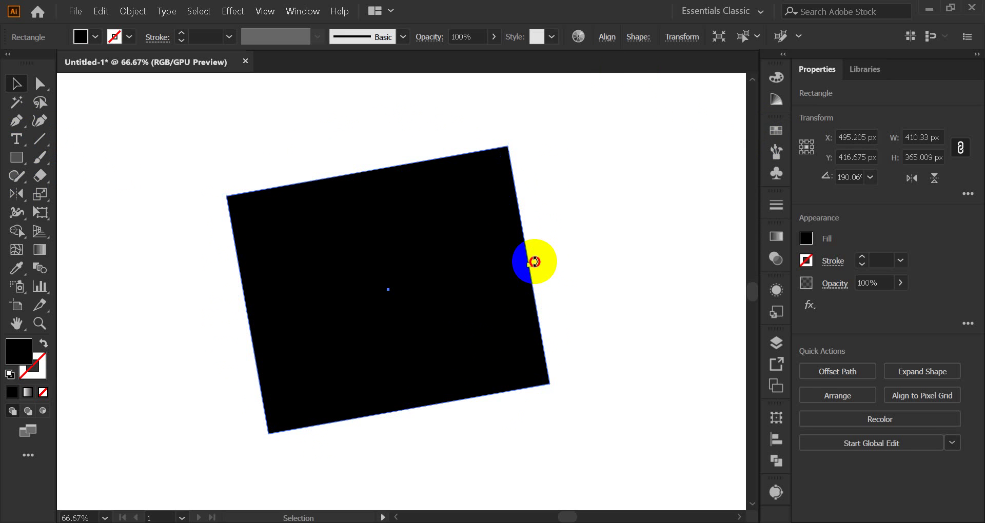
drag(535, 262, 256, 291)
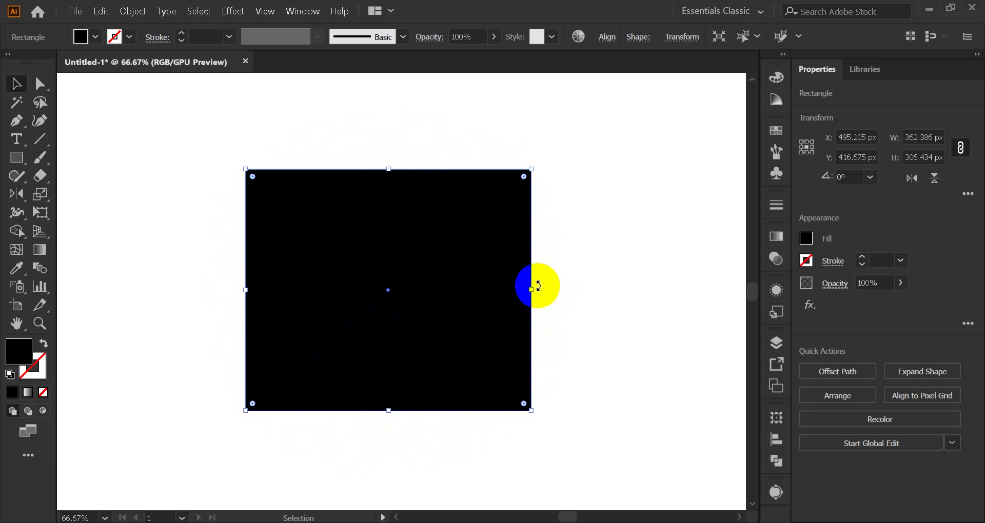
drag(538, 285, 224, 371)
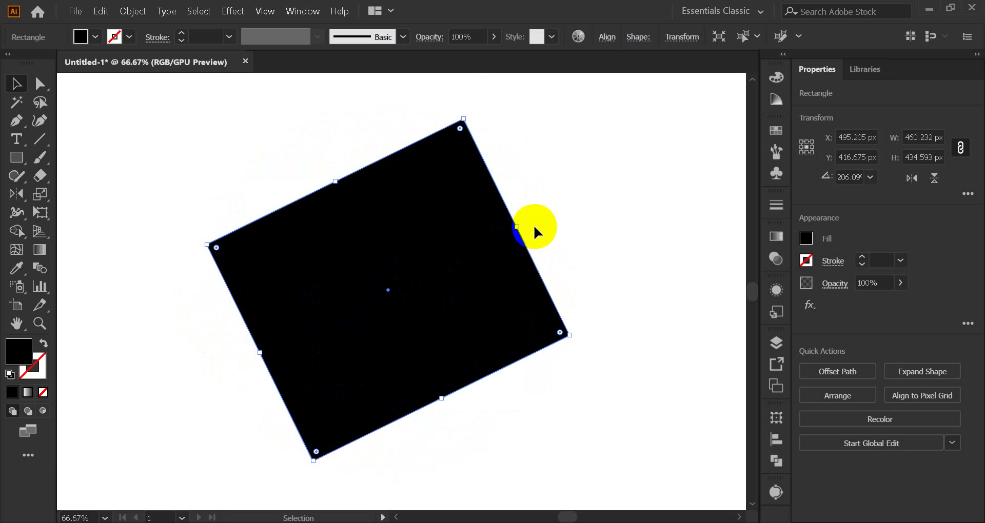
drag(518, 227, 396, 187)
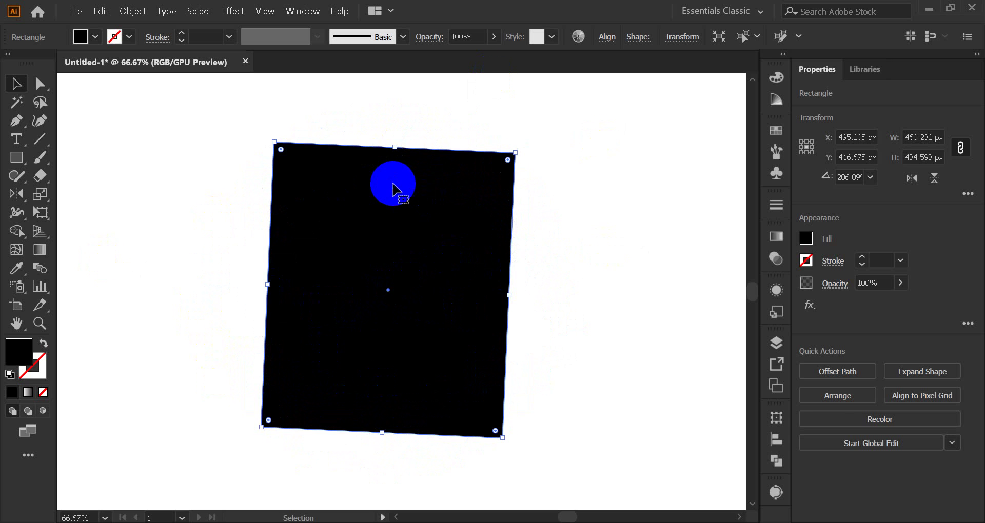
Step: Select the rotated black rectangle and delete it
click(588, 218)
click(451, 255)
key(Delete)
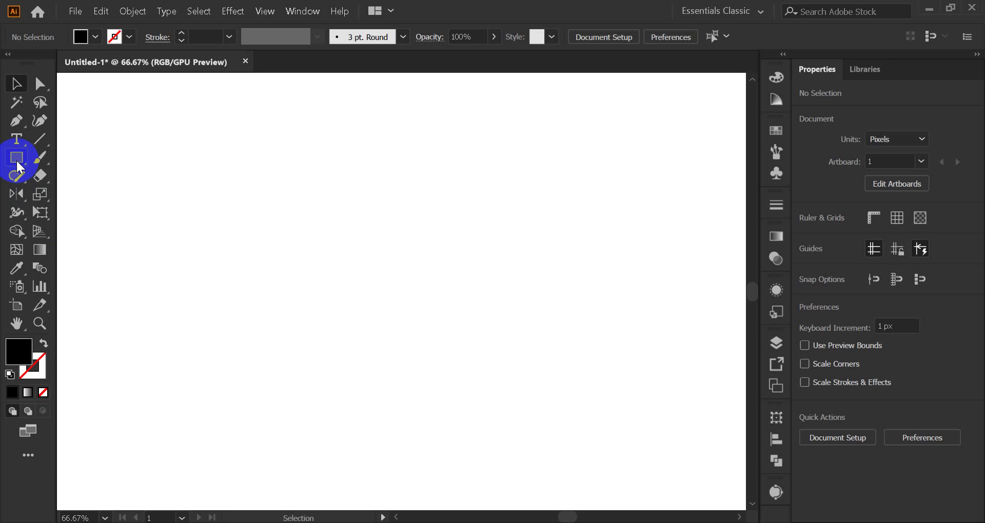
Step: Create a black polygon with a 200 px radius and six sides in the artboard's upper-left area
drag(17, 160, 88, 214)
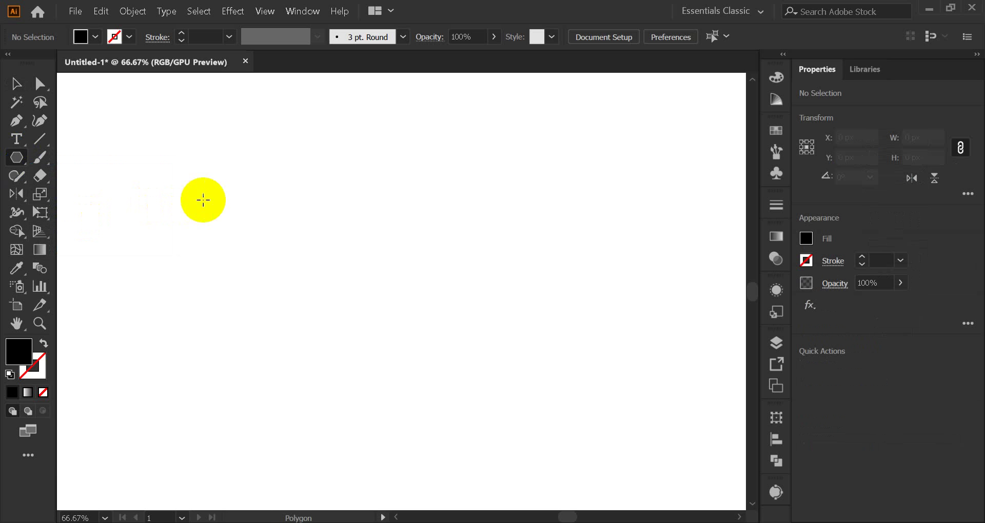
click(202, 201)
click(461, 261)
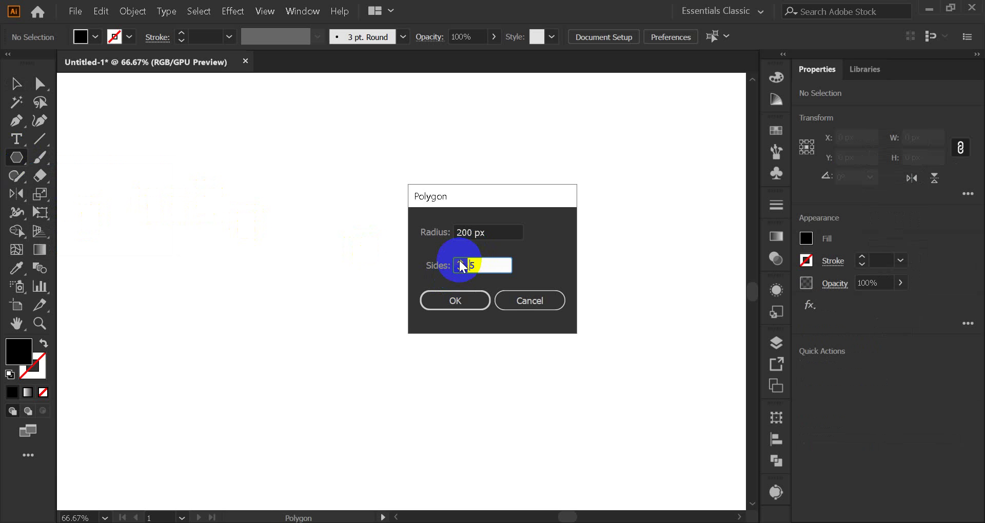
click(456, 298)
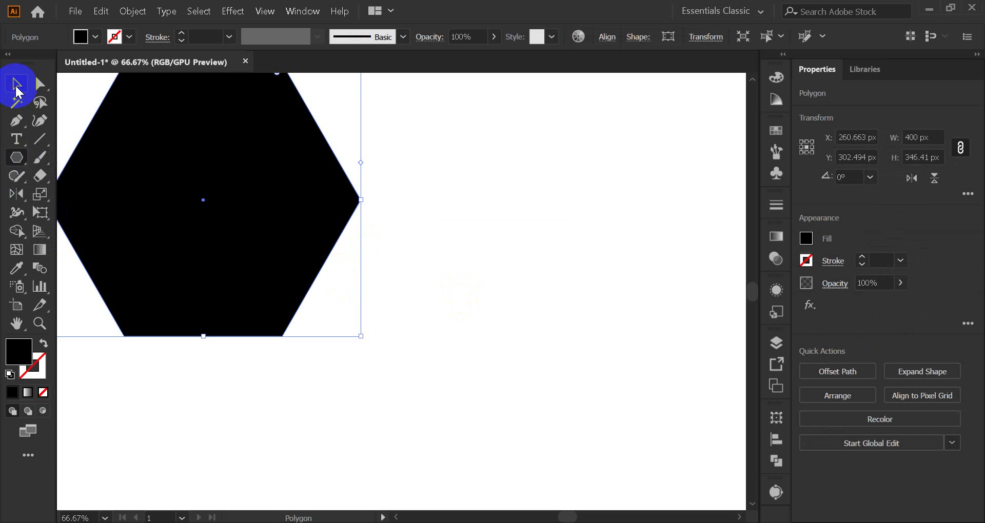
Step: Scale the hexagon proportionally to about 99 px wide and move it to the horizontal center of the artboard's upper area
click(17, 87)
drag(361, 337, 242, 254)
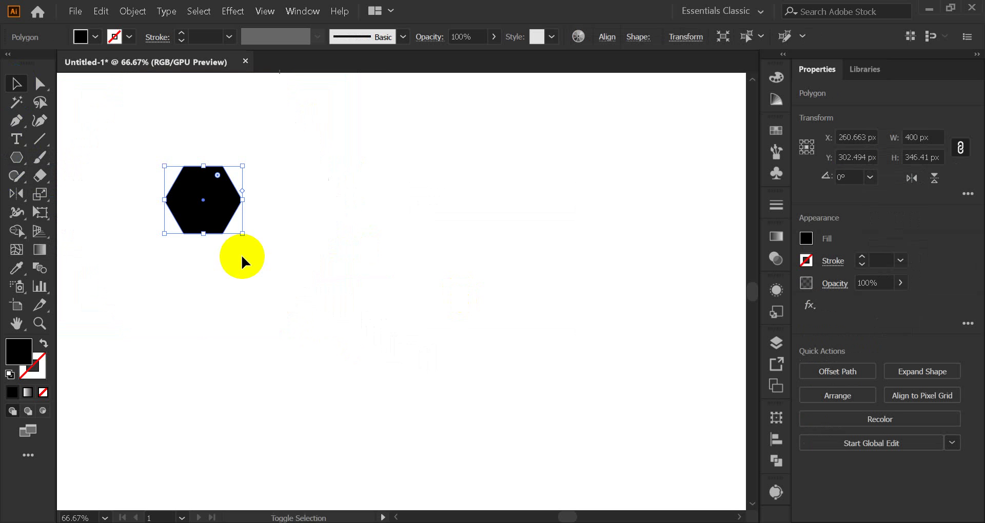
drag(213, 217, 403, 169)
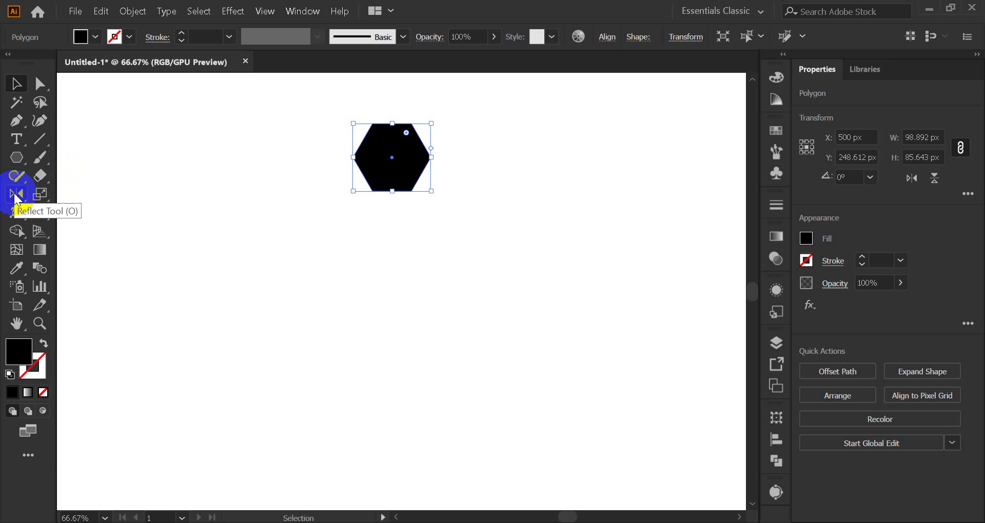
mouse_move(17, 197)
mouse_down()
mouse_move(92, 192)
mouse_move(101, 209)
mouse_move(10, 199)
mouse_up()
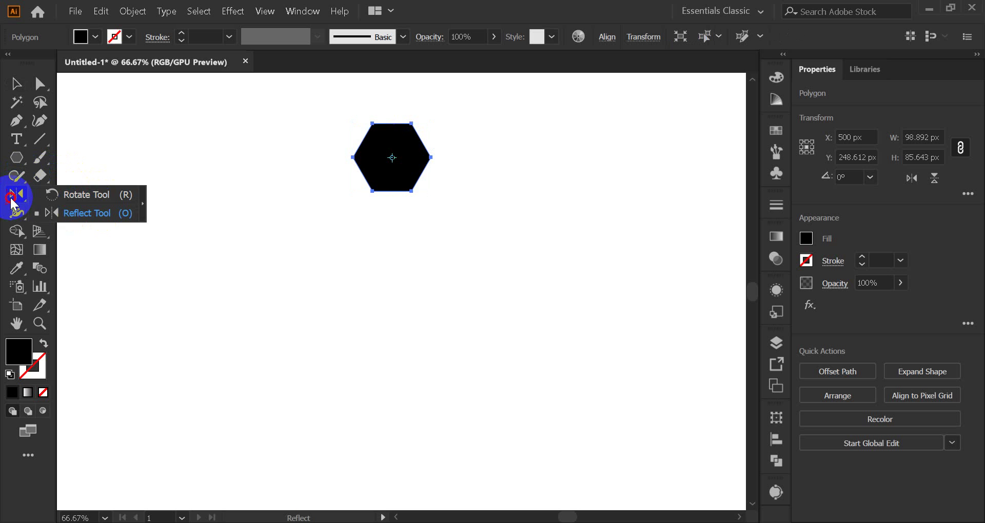
drag(10, 199, 13, 201)
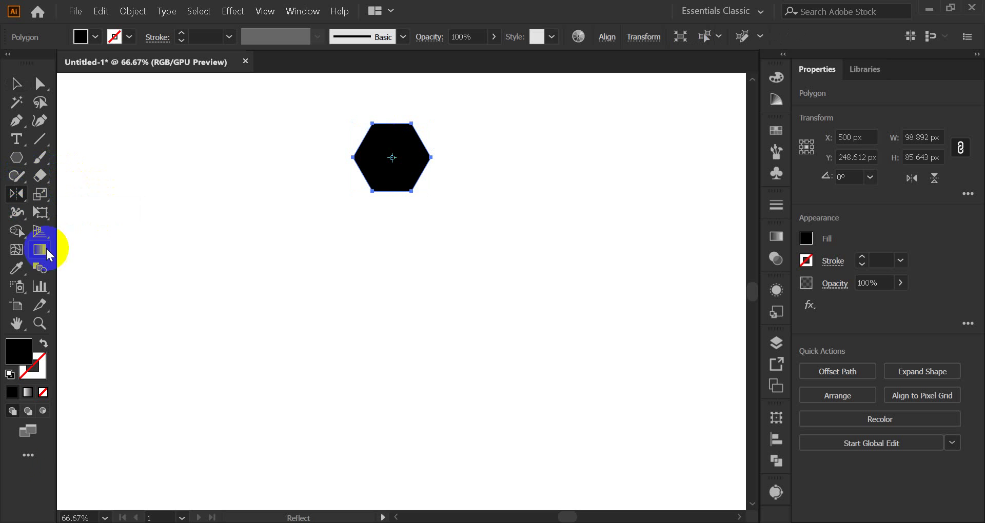
click(26, 457)
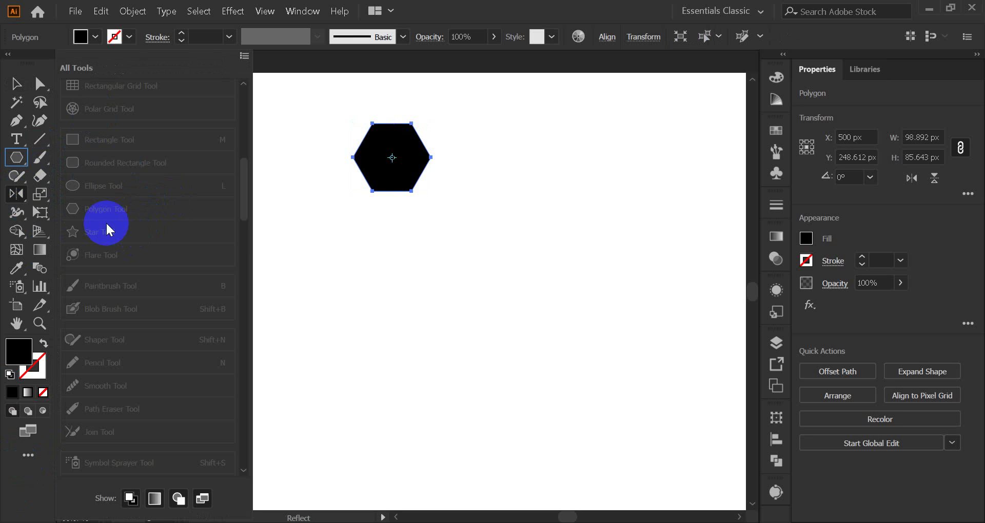
scroll(106, 224, down, 10)
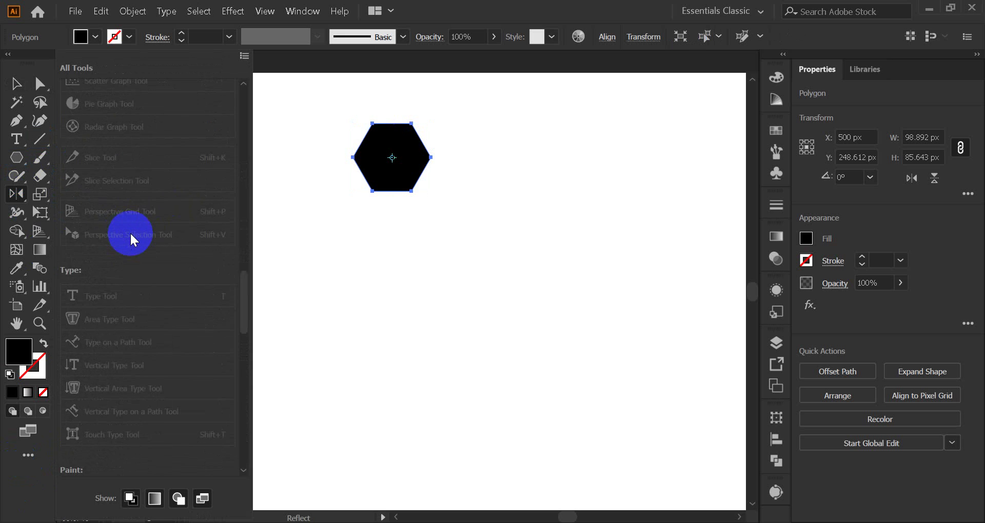
scroll(131, 232, up, 10)
click(29, 456)
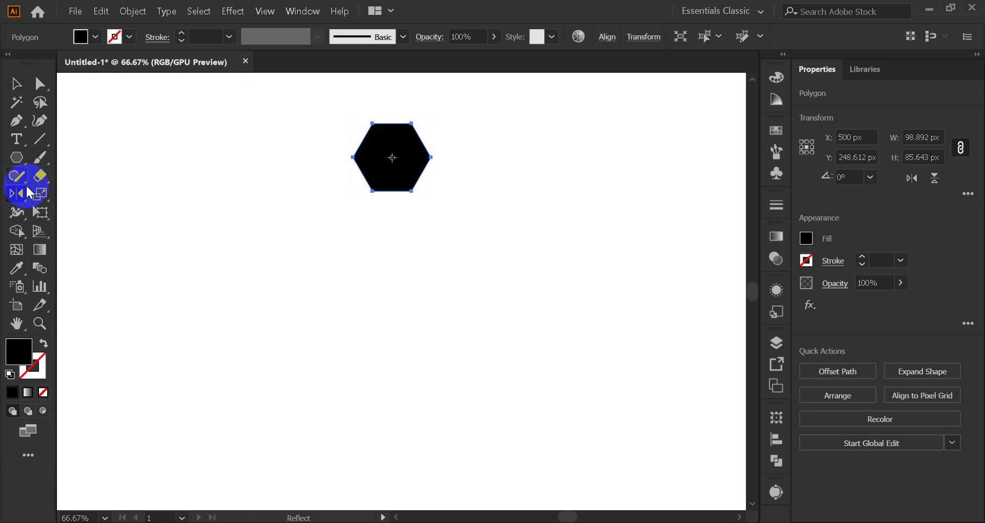
Step: Activate the Rotate tool for the selected hexagon and place its pivot point directly below the shape, near the artboard's center
drag(25, 193, 63, 192)
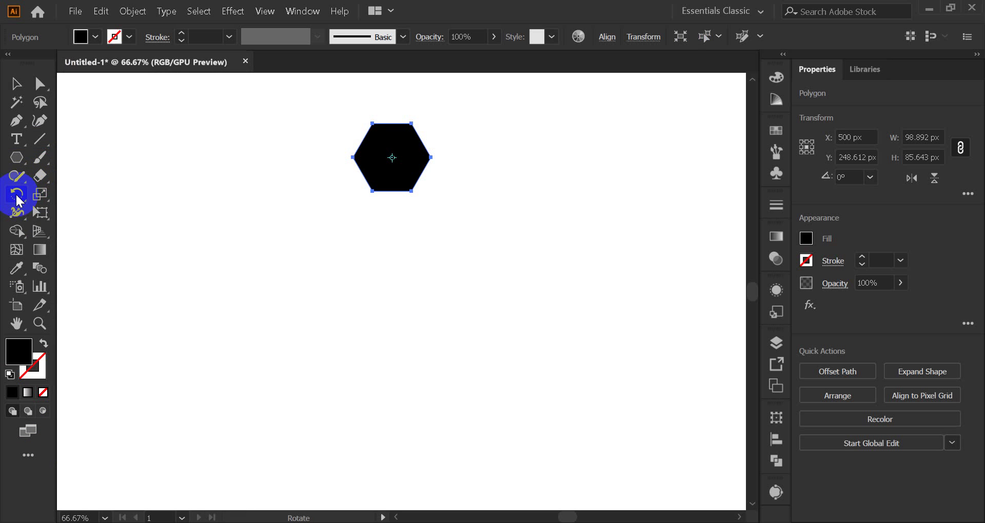
click(16, 85)
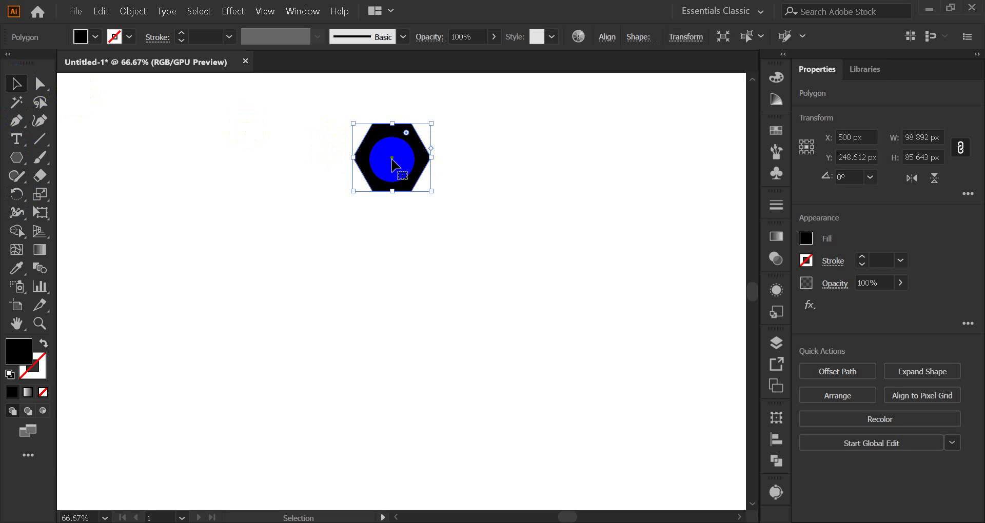
click(17, 195)
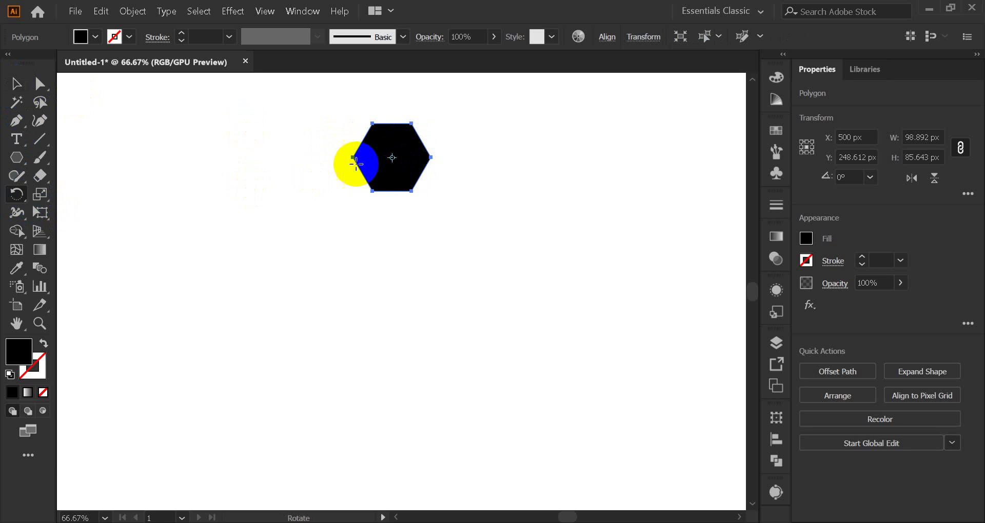
drag(355, 163, 391, 157)
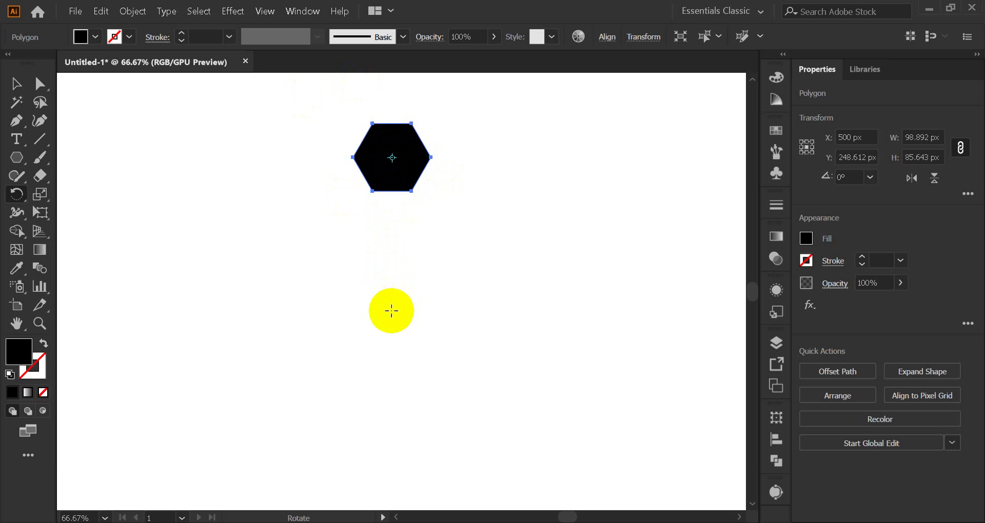
click(392, 158)
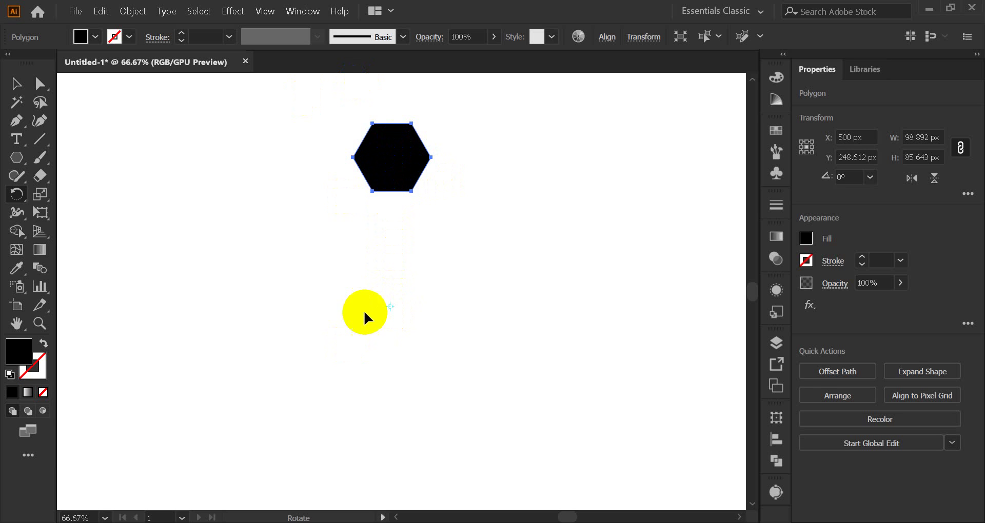
Step: Recolor the hexagon white by sampling the artboard's color with the Eyedropper tool, and deselect it
click(17, 84)
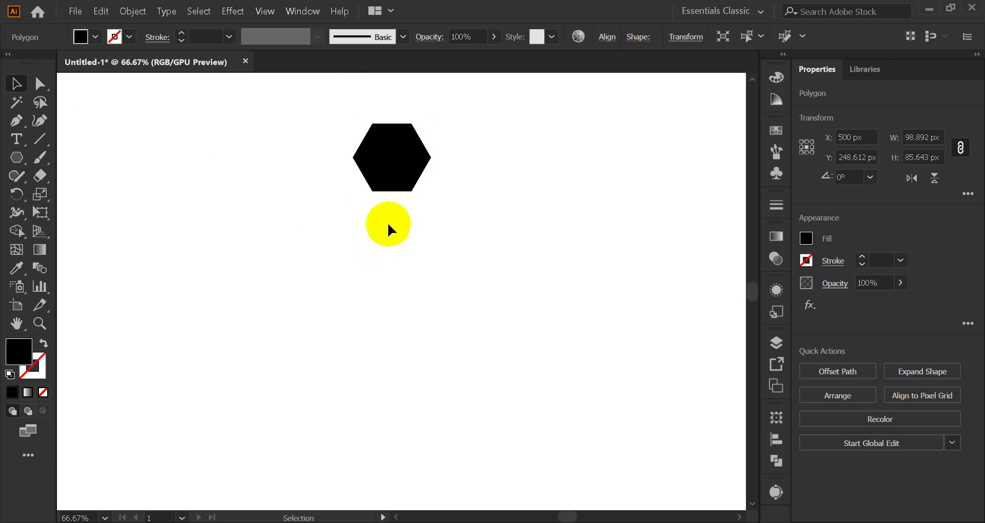
click(391, 181)
click(16, 268)
click(281, 237)
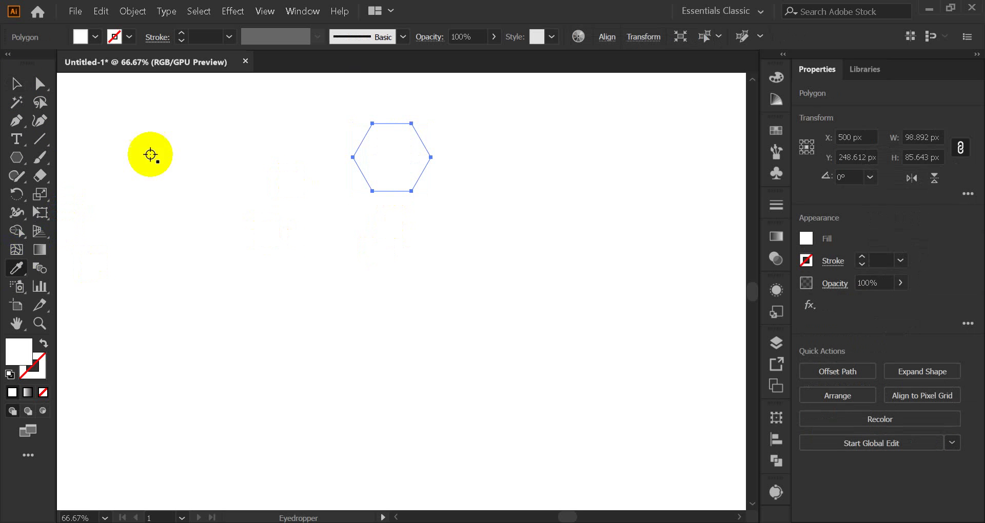
click(16, 84)
click(177, 179)
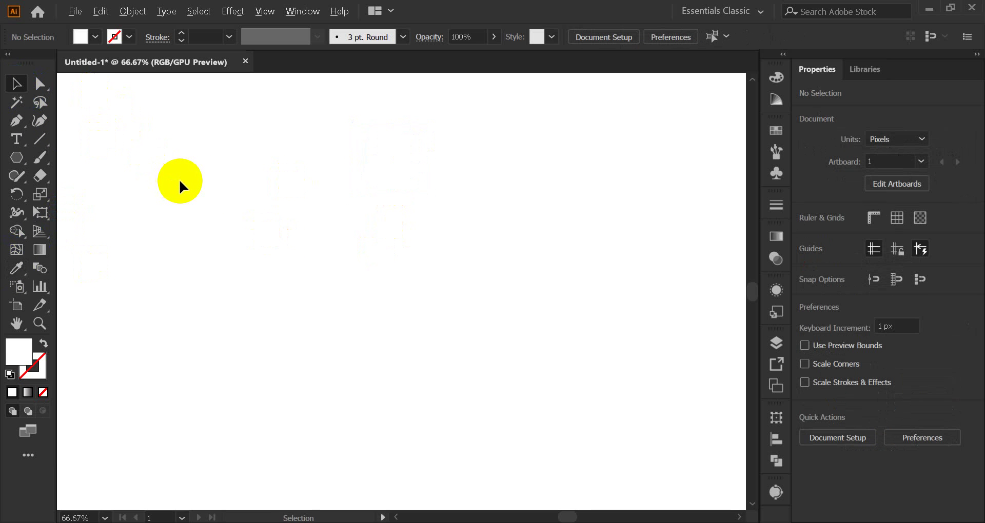
Step: Draw a 1000 × 800 px rectangle covering the whole artboard
scroll(180, 180, down, 3)
drag(193, 209, 285, 272)
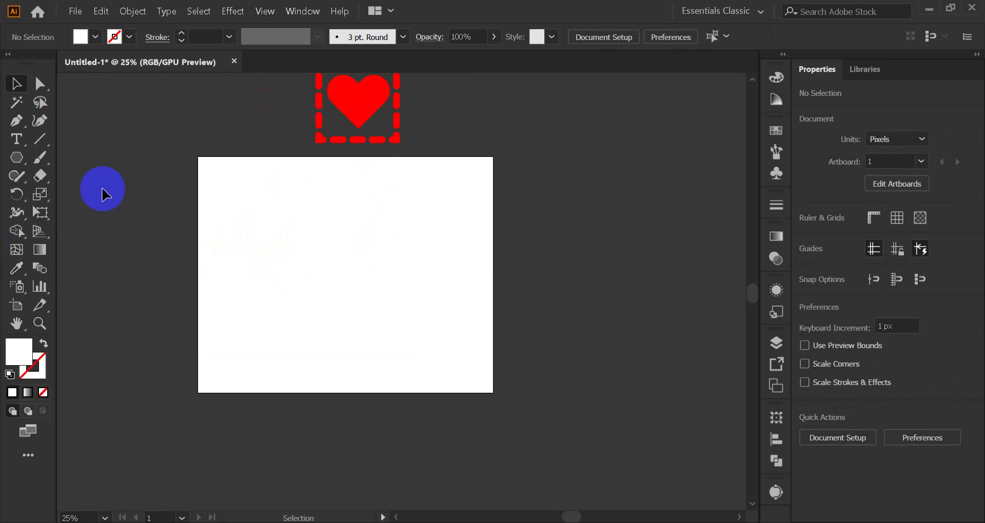
drag(17, 157, 81, 158)
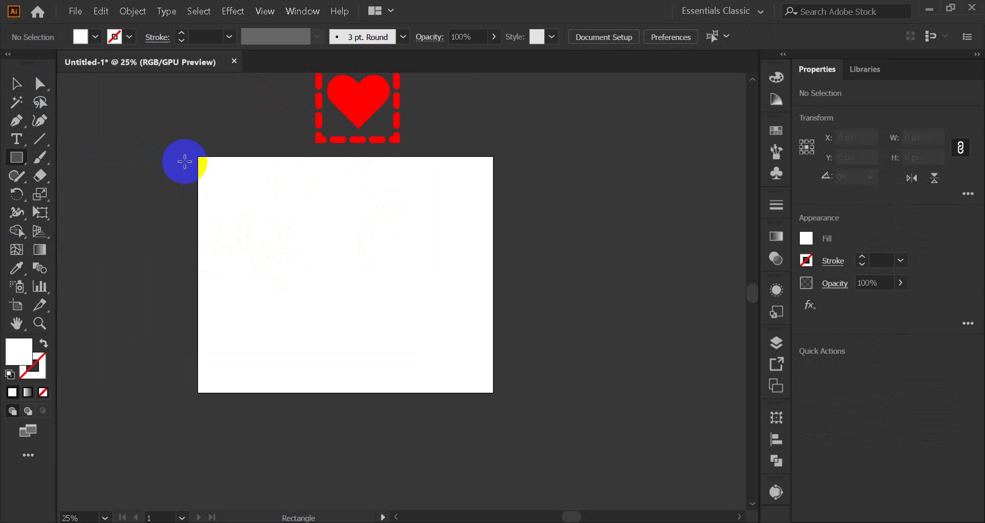
drag(198, 157, 493, 392)
click(17, 85)
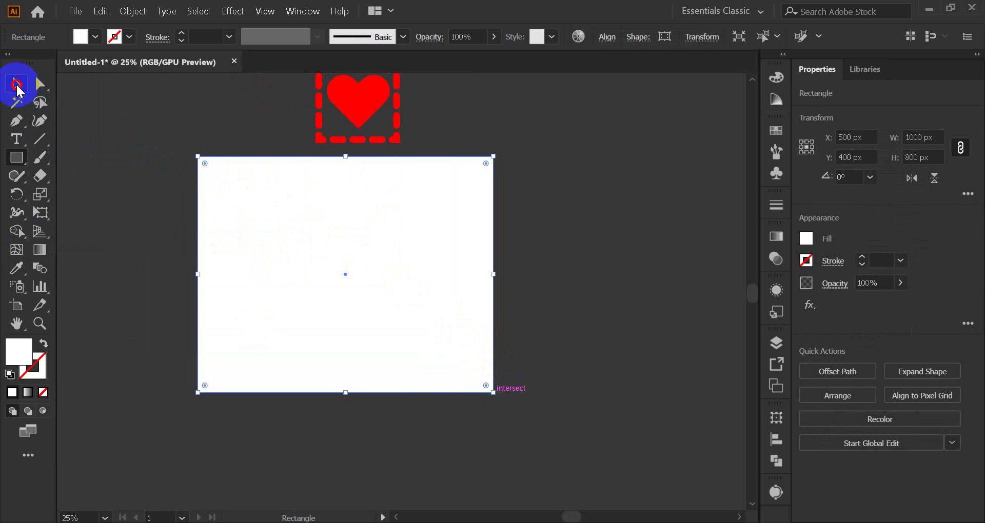
Step: Fill the artboard-sized rectangle with black and send it to the back behind the white hexagon
click(776, 131)
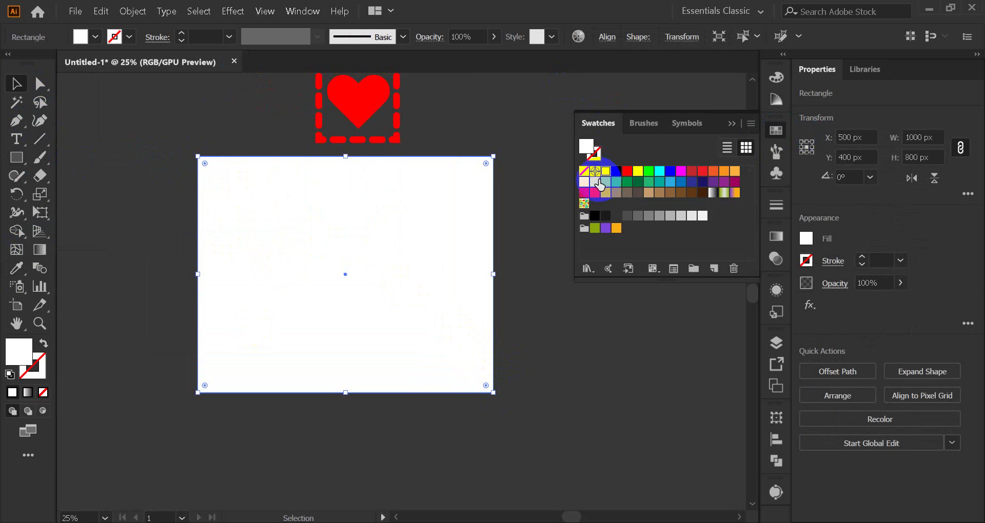
click(617, 171)
right_click(418, 255)
mouse_move(494, 468)
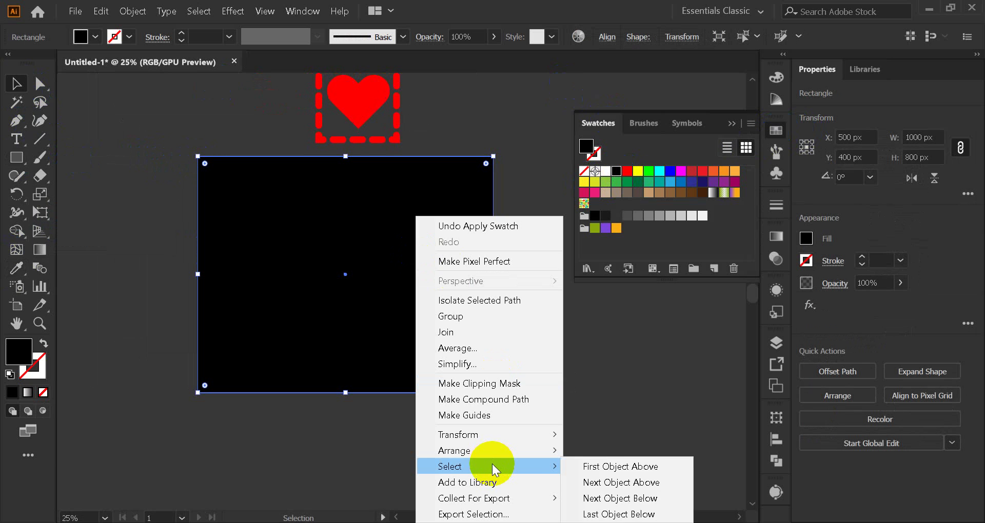
mouse_move(500, 450)
click(639, 426)
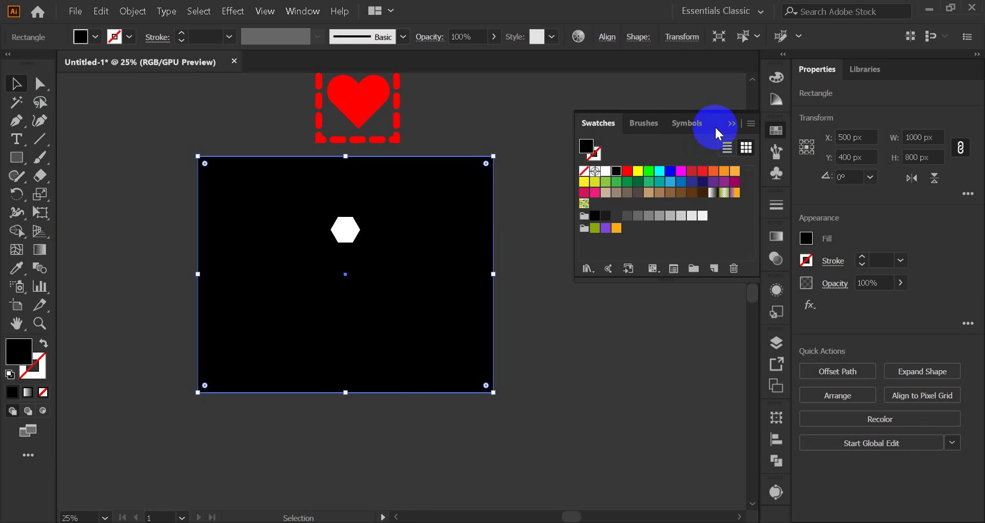
click(731, 124)
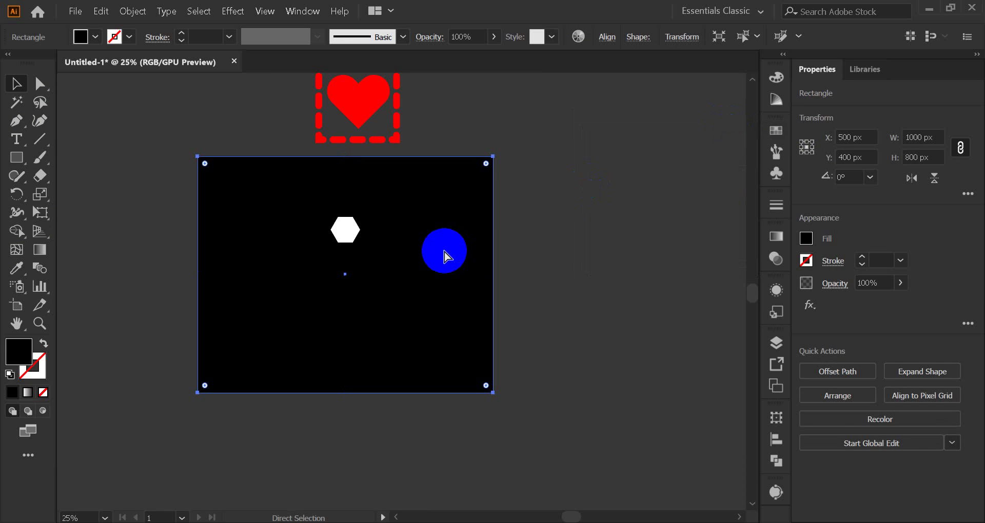
key(ctrl+shift+a)
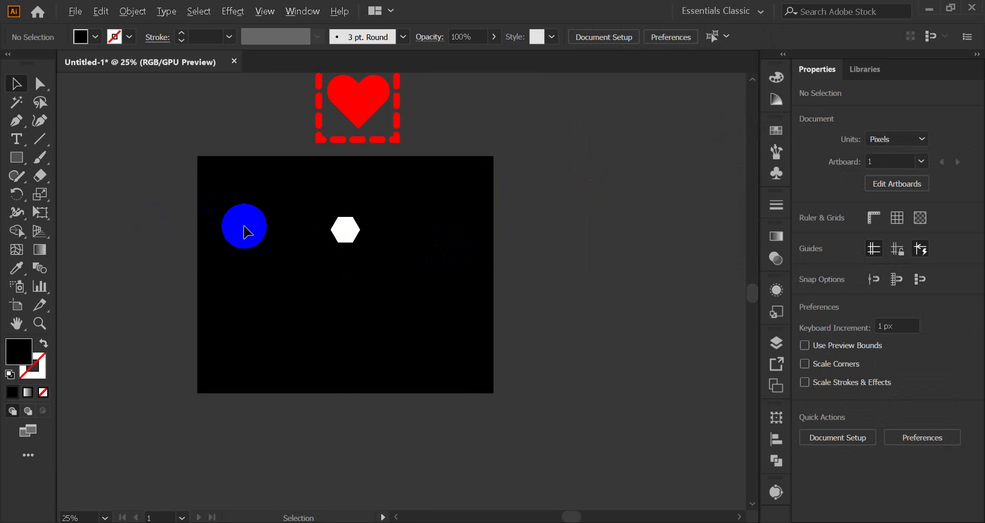
Step: Move the white hexagon to about X 525 px, Y 234 px and place its rotation pivot directly below it near the artboard's center
scroll(245, 227, up, 2)
scroll(421, 239, down, 1)
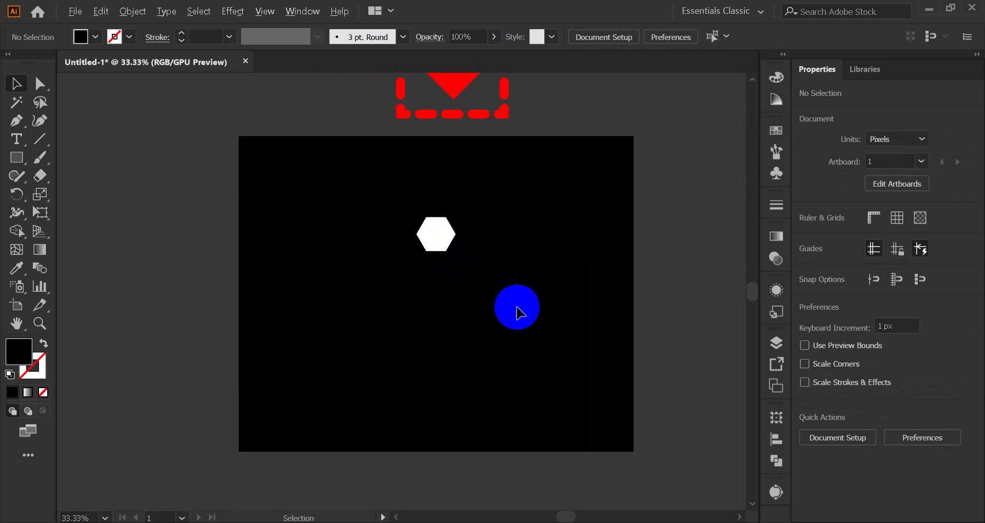
scroll(517, 307, up, 2)
click(378, 164)
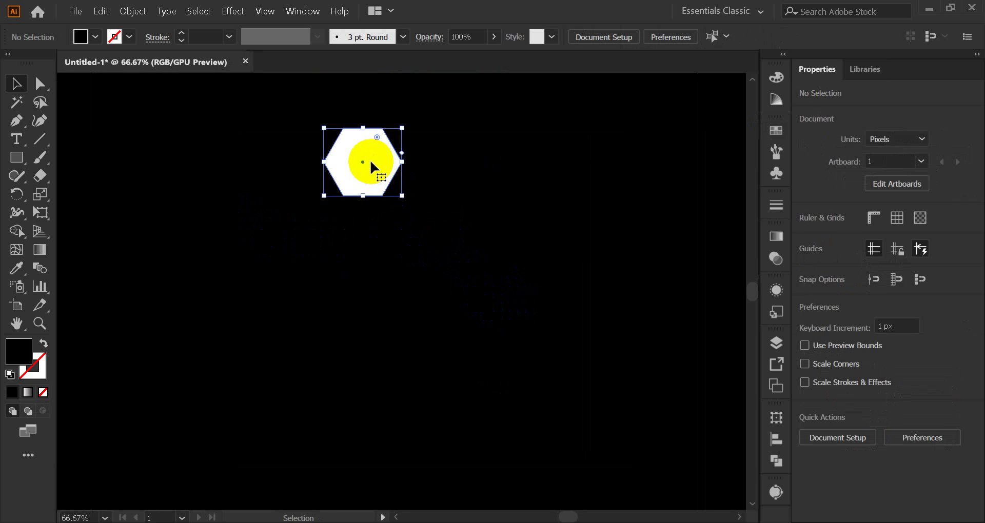
drag(368, 164, 387, 154)
click(10, 194)
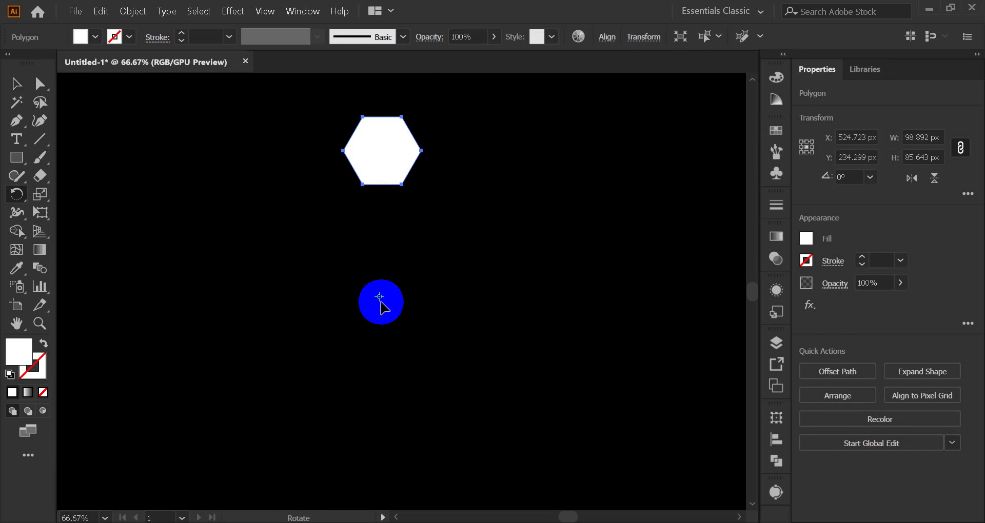
click(384, 153)
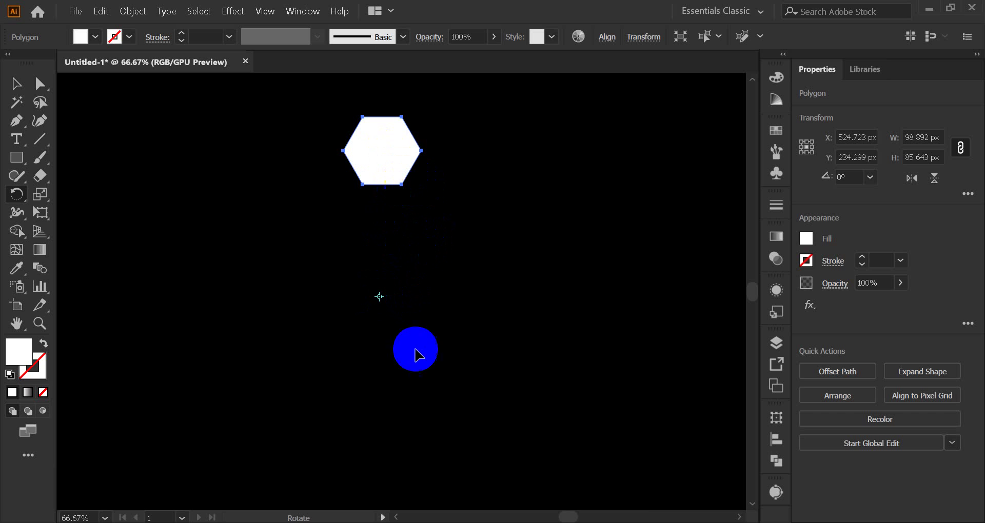
Step: Switch to the Google Meet call to check the meeting, and return to Illustrator
mouse_move(512, 522)
click(462, 478)
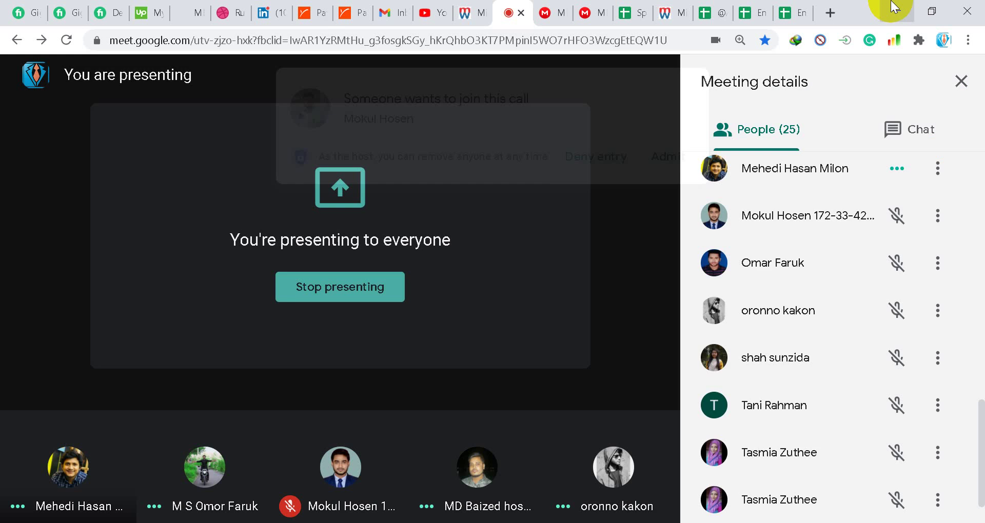
click(894, 7)
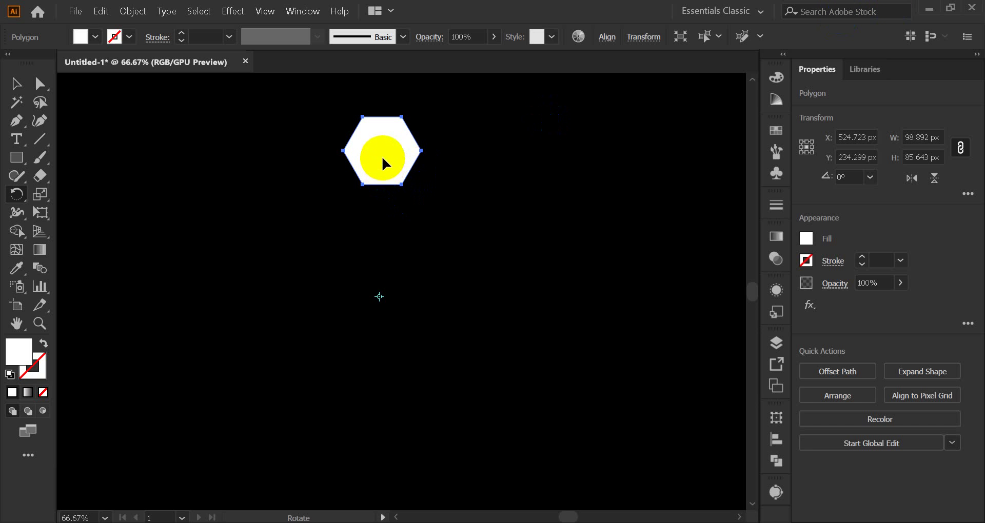
Step: Copy the hexagon by rotating it about 40° clockwise around the point below it, and repeat the copy into a ring of nine
click(371, 164)
drag(382, 158, 462, 204)
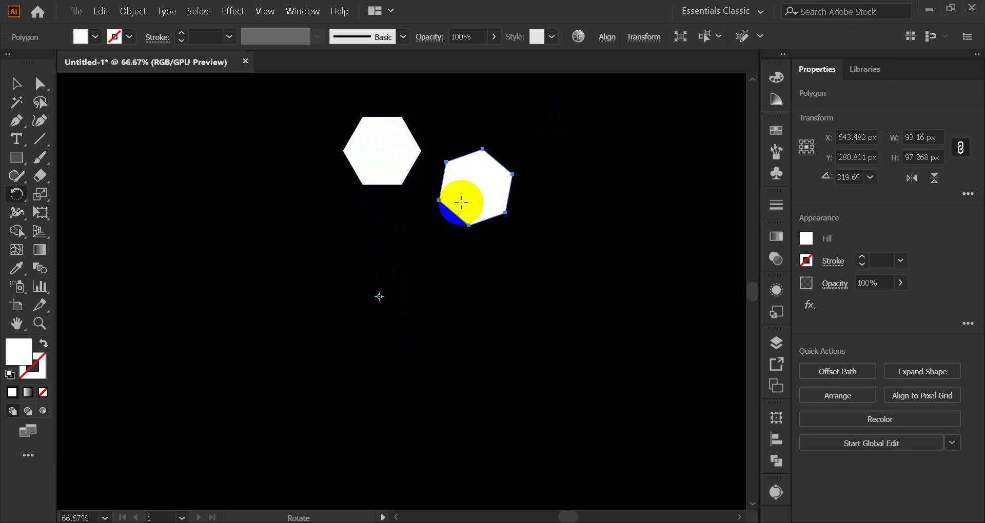
key(v)
key(ctrl+d)
key(ctrl+d)
key(ctrl+d)
key(ctrl+d)
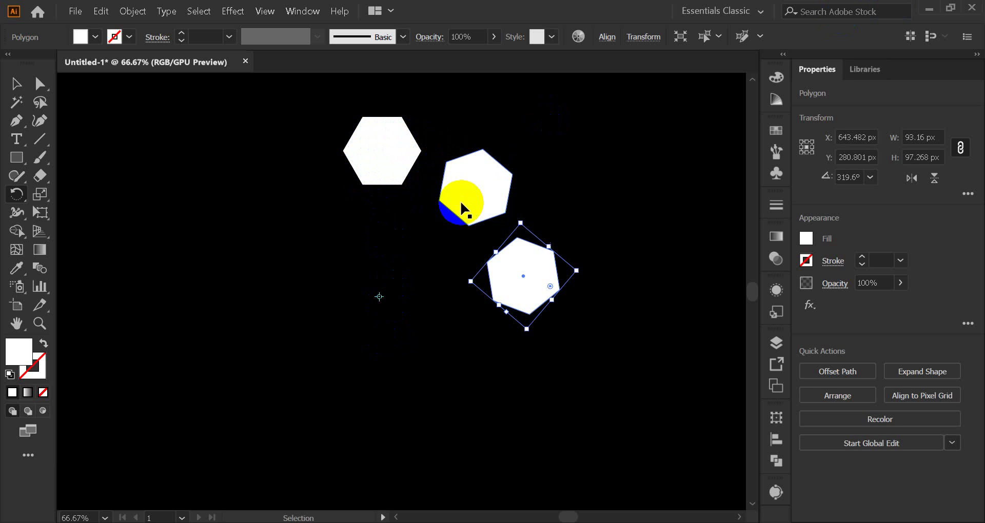
key(ctrl+d)
key(ctrl+d)
key(ctrl+d)
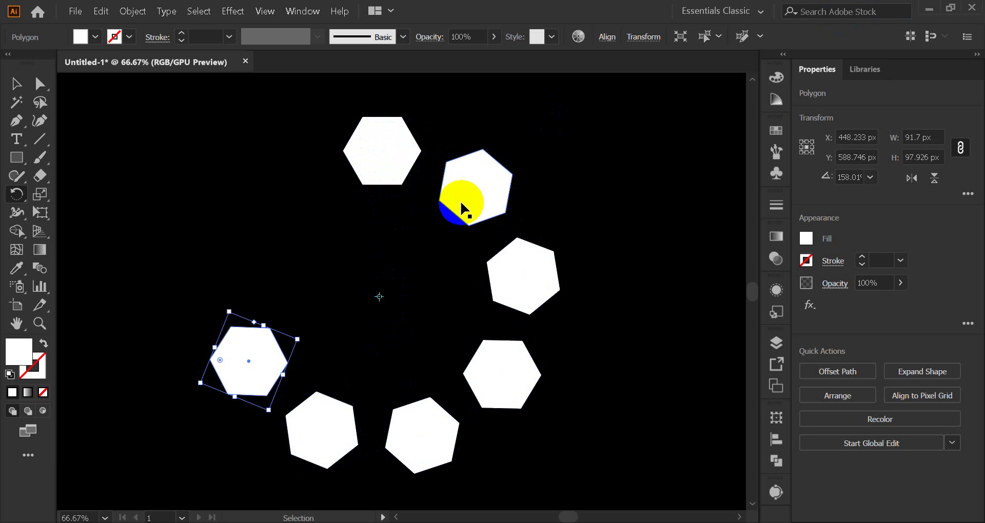
key(r)
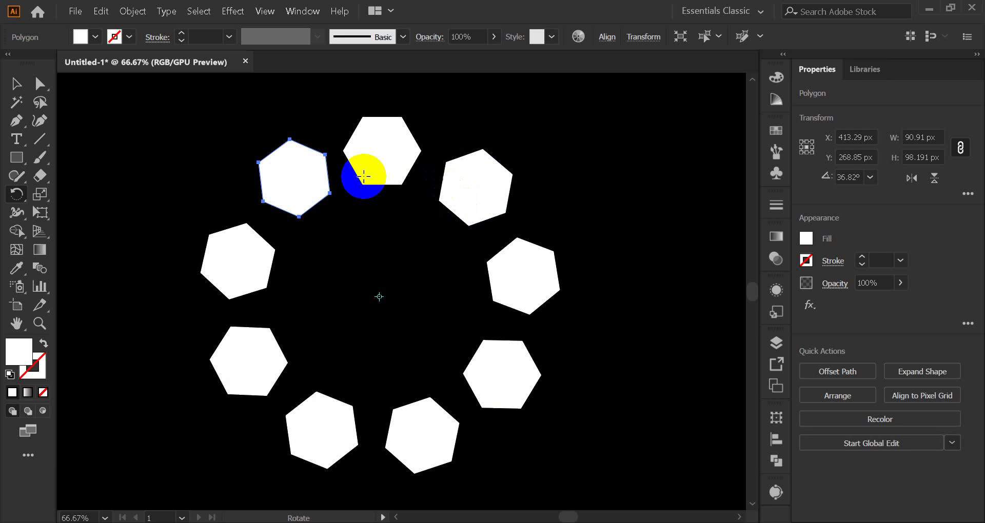
Step: Select all the hexagons in the ring and delete them
click(16, 84)
click(169, 170)
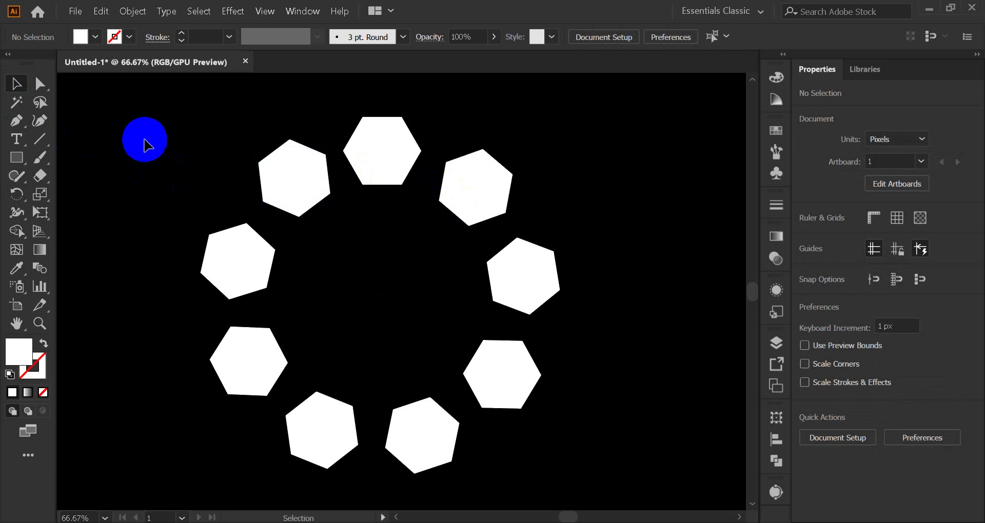
drag(145, 143, 651, 462)
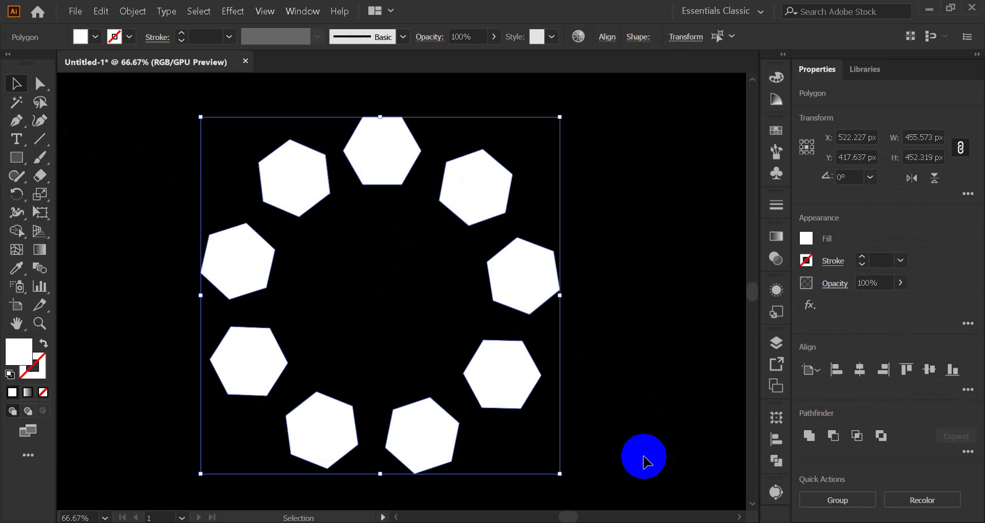
key(Delete)
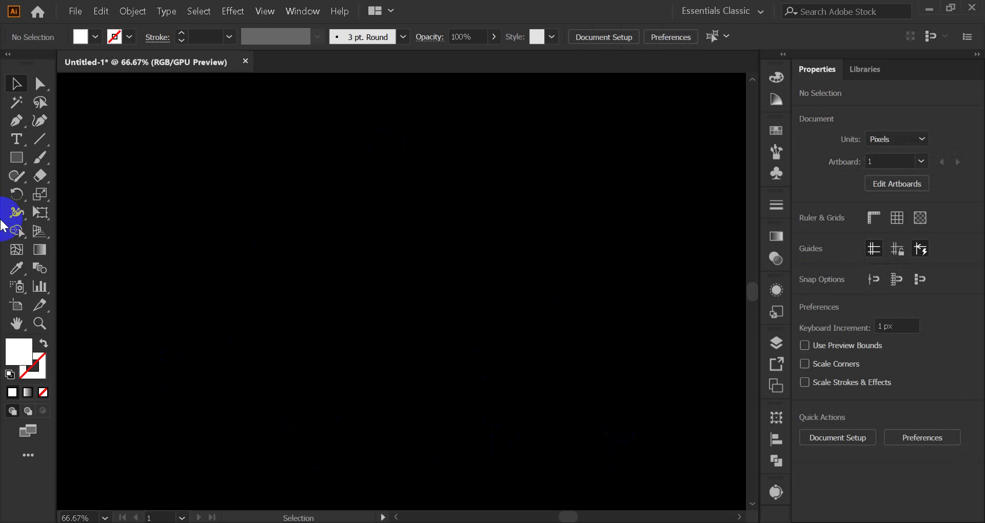
Step: Draw a white five-pointed star about 90 × 86 px in the upper middle of the canvas
click(23, 164)
drag(22, 164, 88, 230)
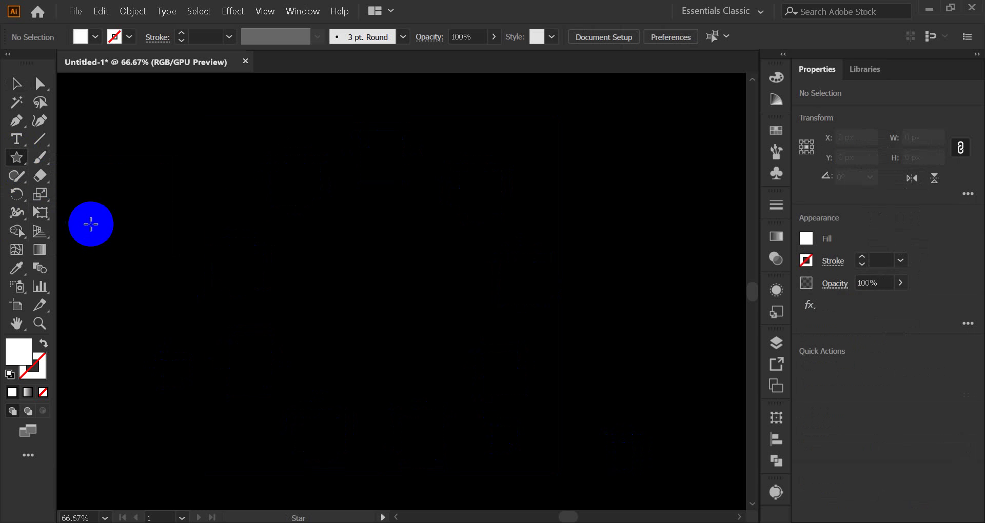
mouse_move(398, 176)
mouse_down()
mouse_move(416, 208)
mouse_move(406, 176)
mouse_up()
click(16, 83)
click(226, 165)
Step: Try black, red and teal swatches as the star's fill and settle on yellow
click(769, 134)
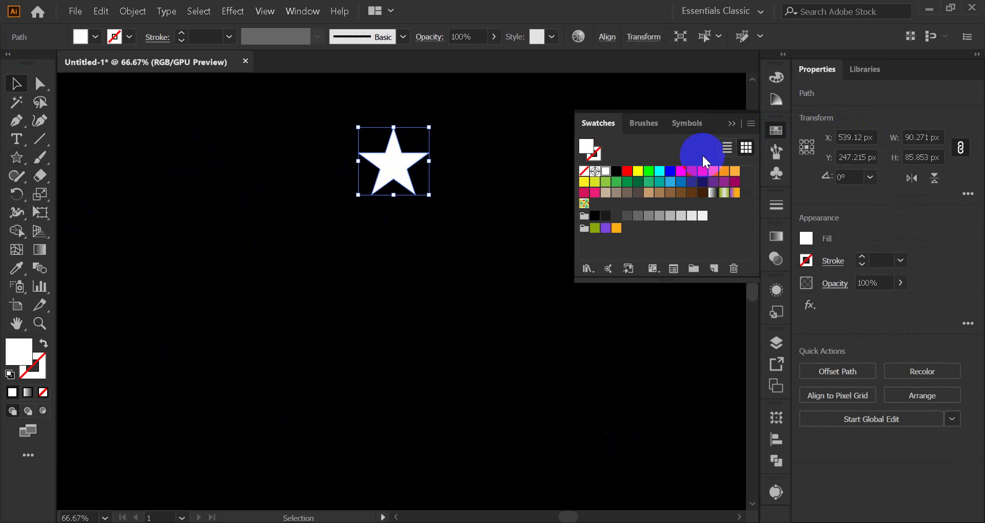
click(616, 171)
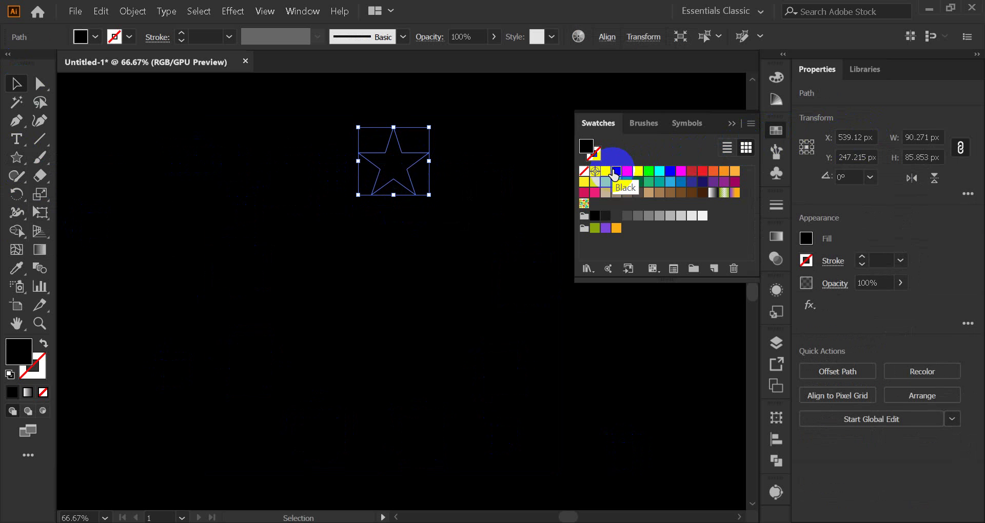
click(627, 172)
click(743, 148)
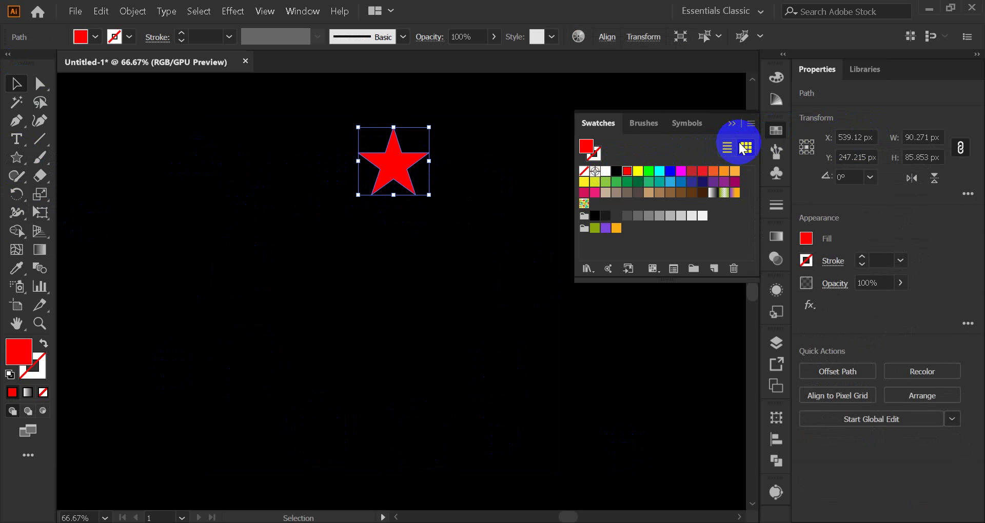
click(670, 172)
click(661, 182)
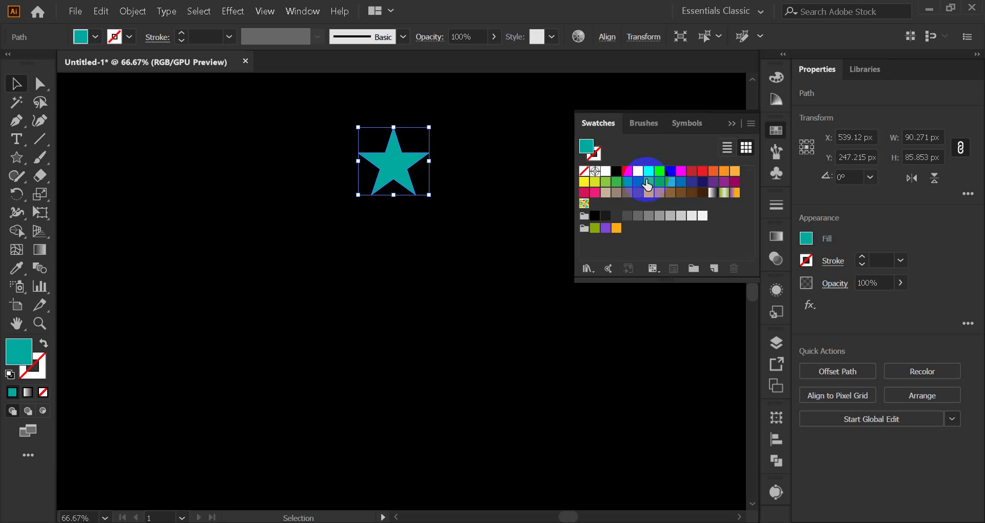
click(654, 170)
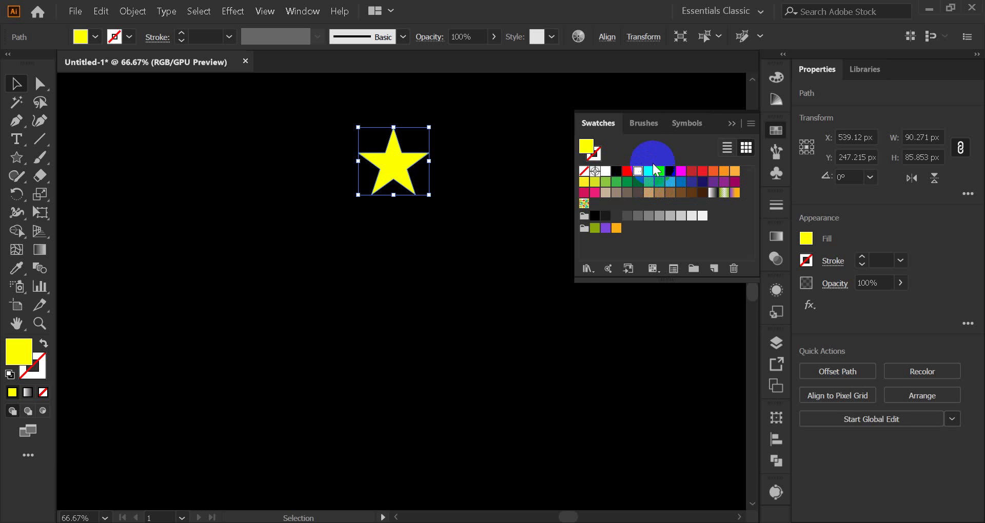
click(732, 123)
click(440, 200)
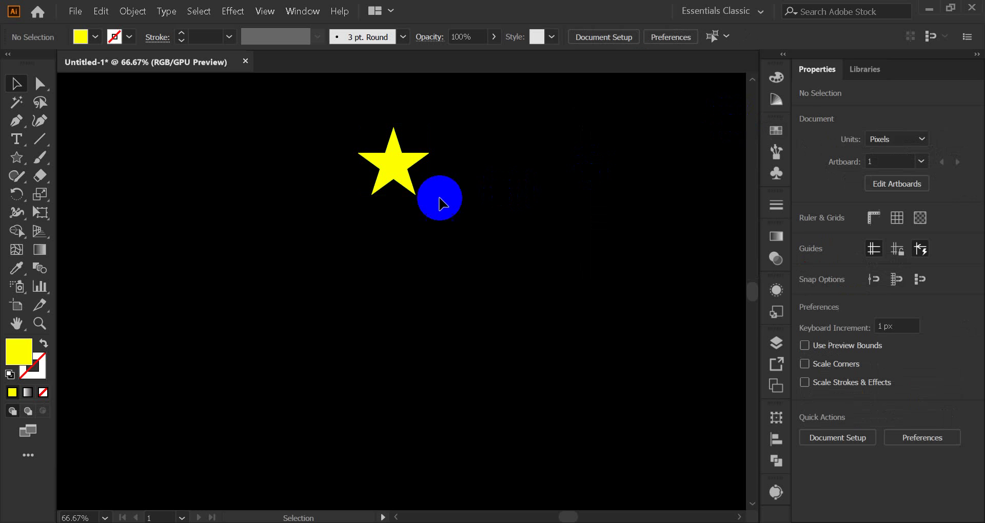
Step: Start rotating the yellow star and try several pivot points around the canvas, ending with one below and left of the star
click(392, 162)
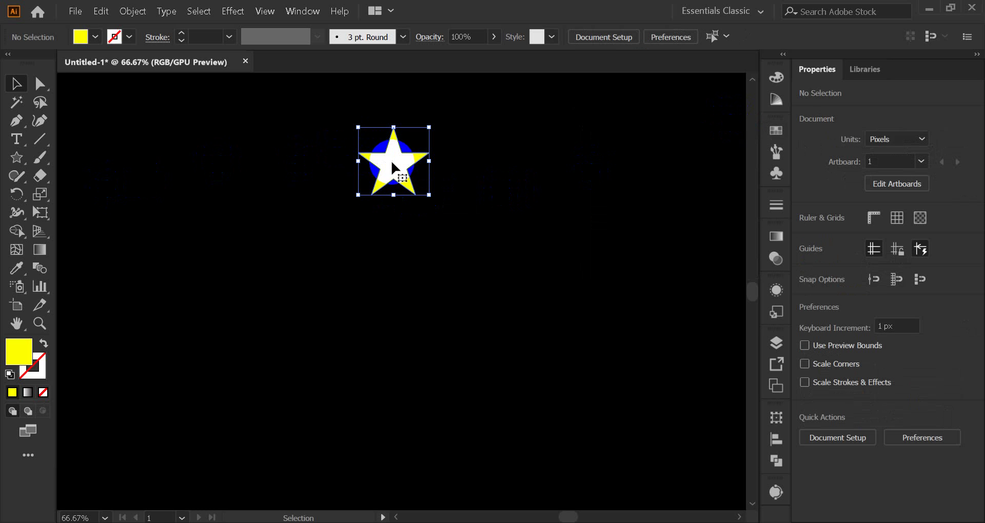
click(18, 198)
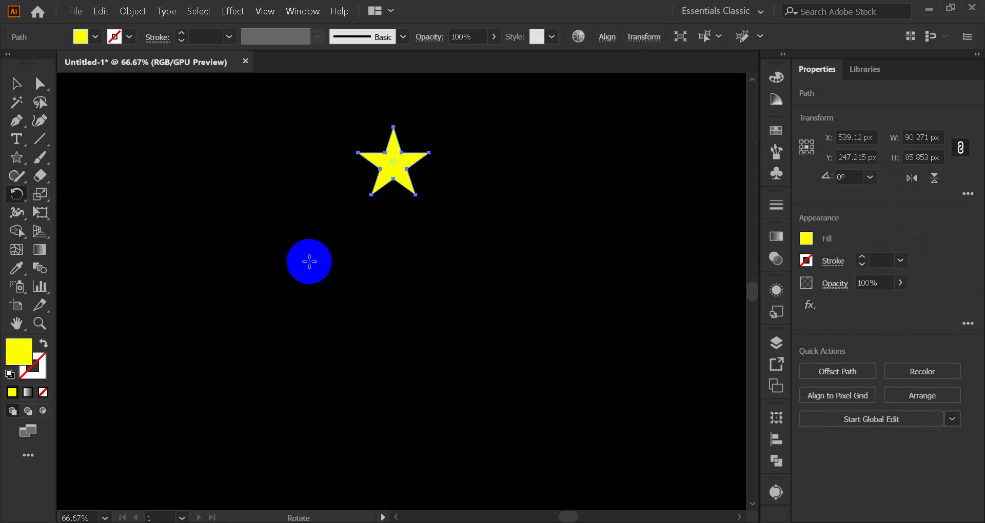
click(291, 296)
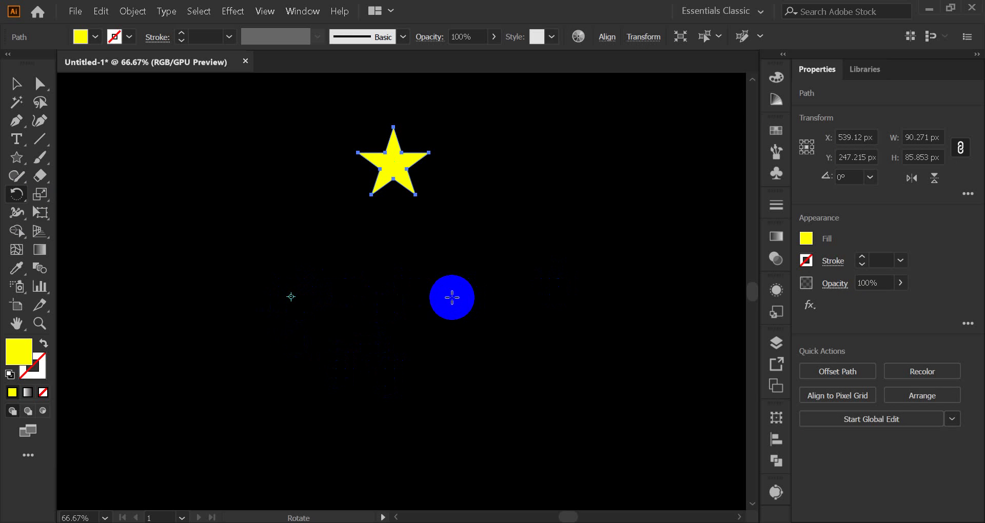
click(452, 297)
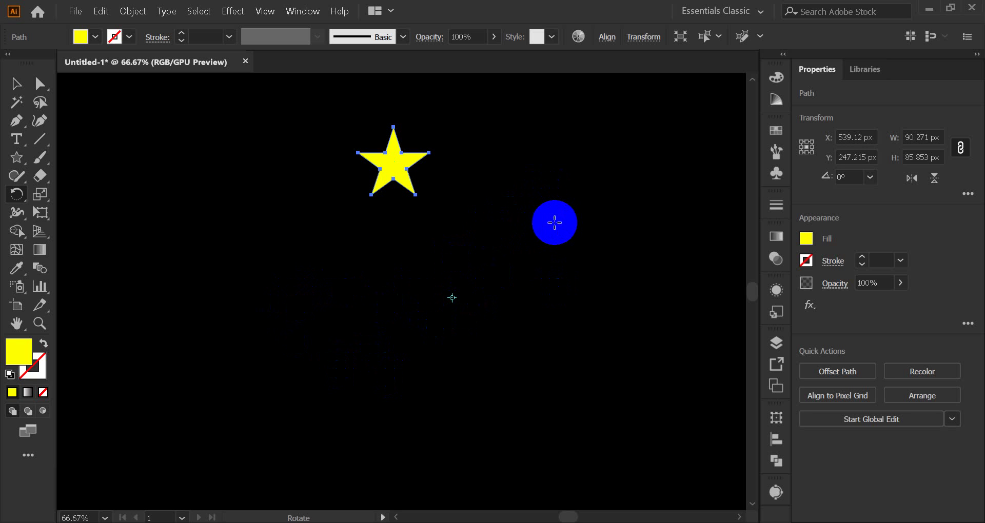
click(186, 314)
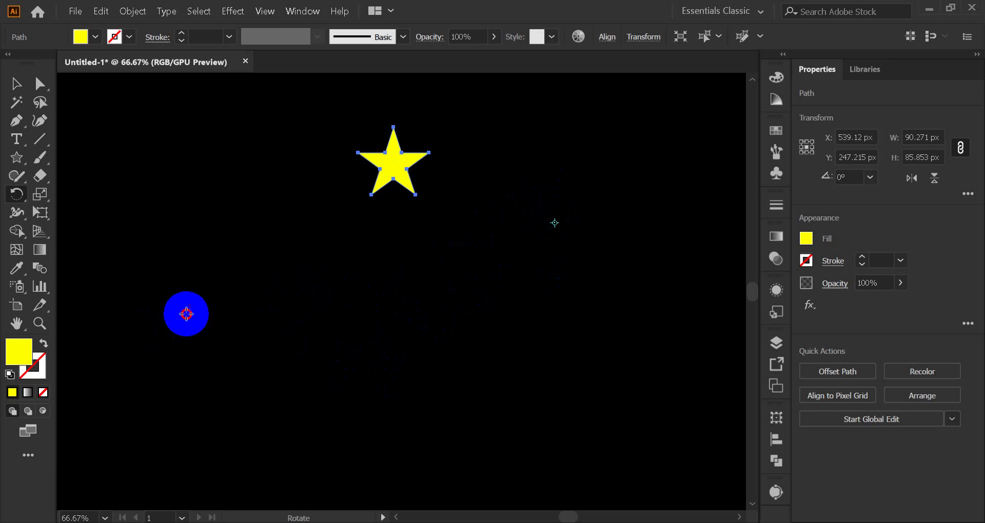
click(374, 412)
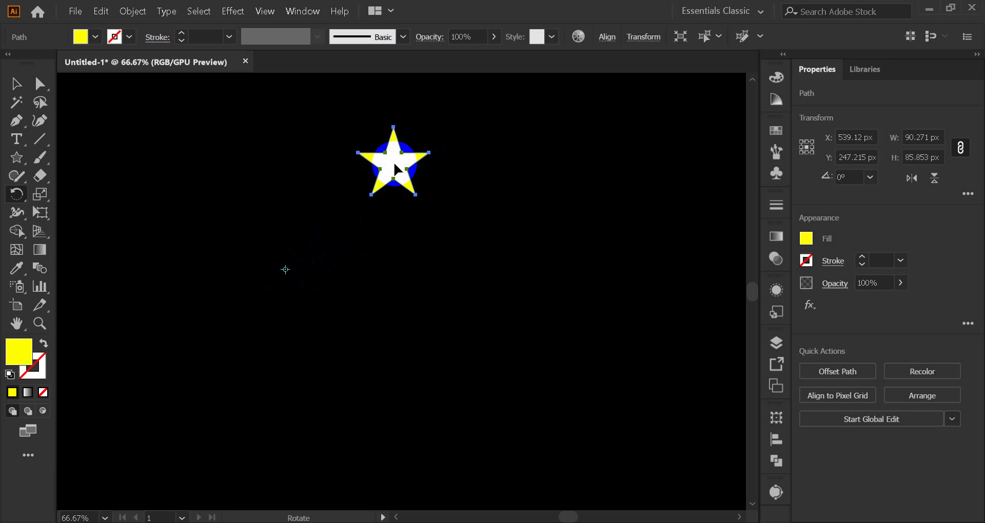
Step: Copy the star repeatedly around the pivot at about 34° clockwise intervals, and delete the last copy that overlaps the original
drag(396, 168, 452, 241)
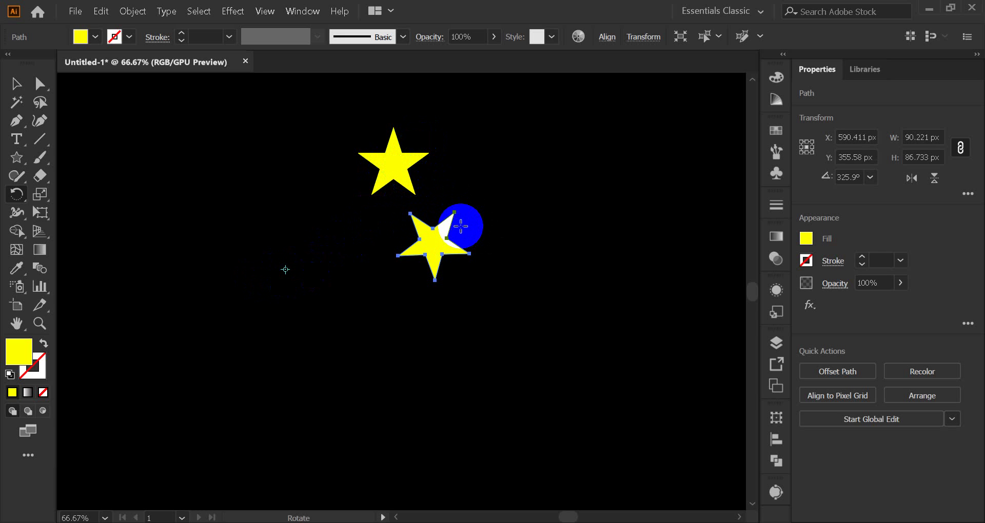
key(ctrl+d)
key(ctrl+d)
key(ctrl+d)
key(ctrl+d)
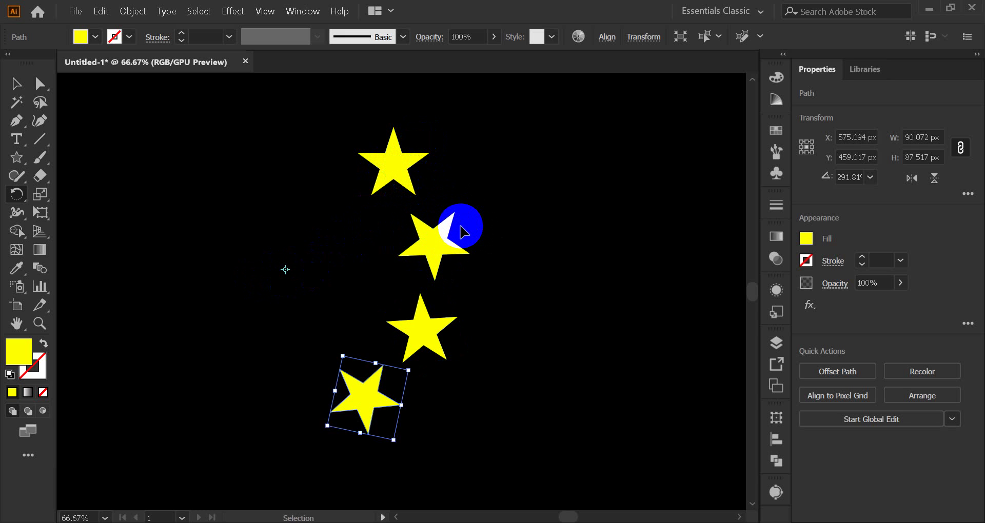
key(ctrl+d)
key(ctrl+d)
key(ctrl+d)
key(ctrl+d)
key(ctrl+d)
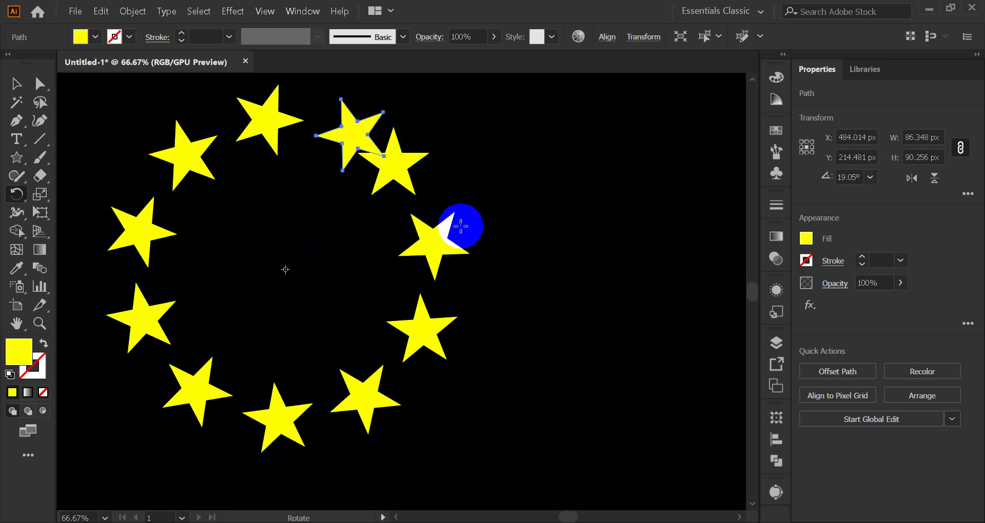
key(Delete)
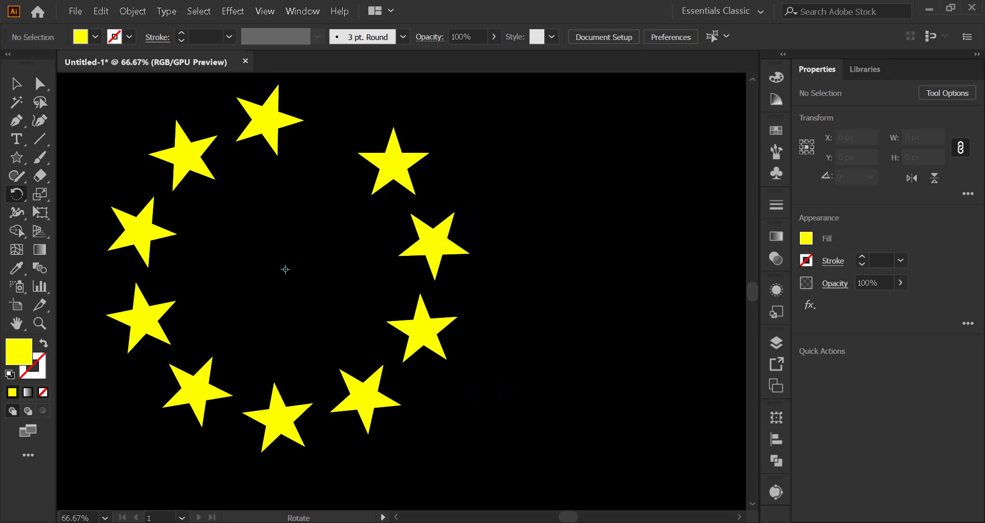
Step: Switch to the Google Meet call, admit the waiting participant and return to Illustrator
mouse_move(512, 522)
click(455, 491)
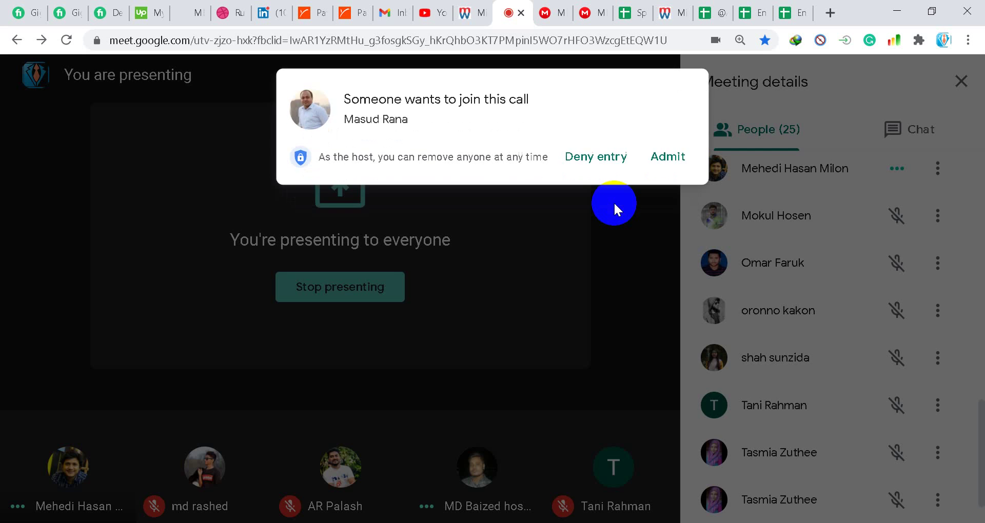
click(668, 157)
click(897, 11)
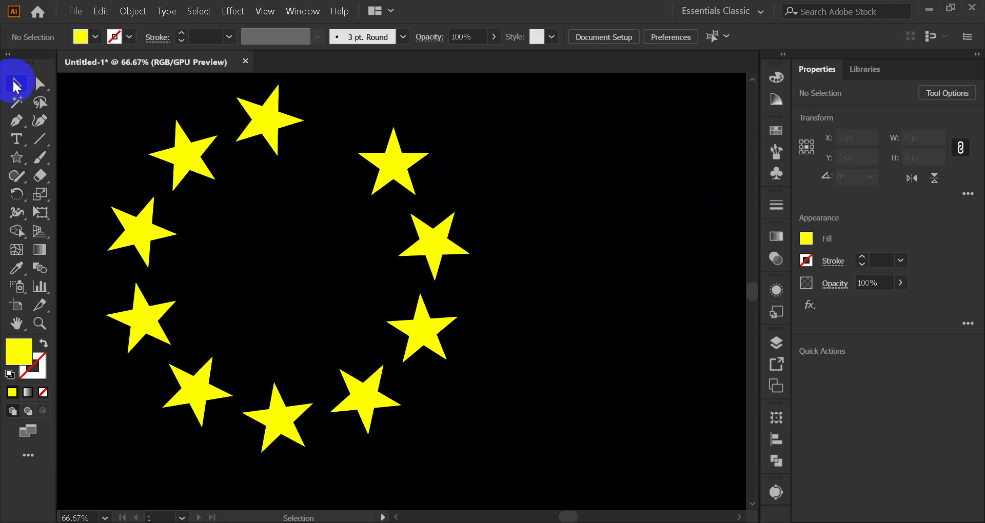
Step: Select individual stars around the ring to examine their spacing and the gap beside the original star
click(17, 85)
drag(268, 125, 152, 200)
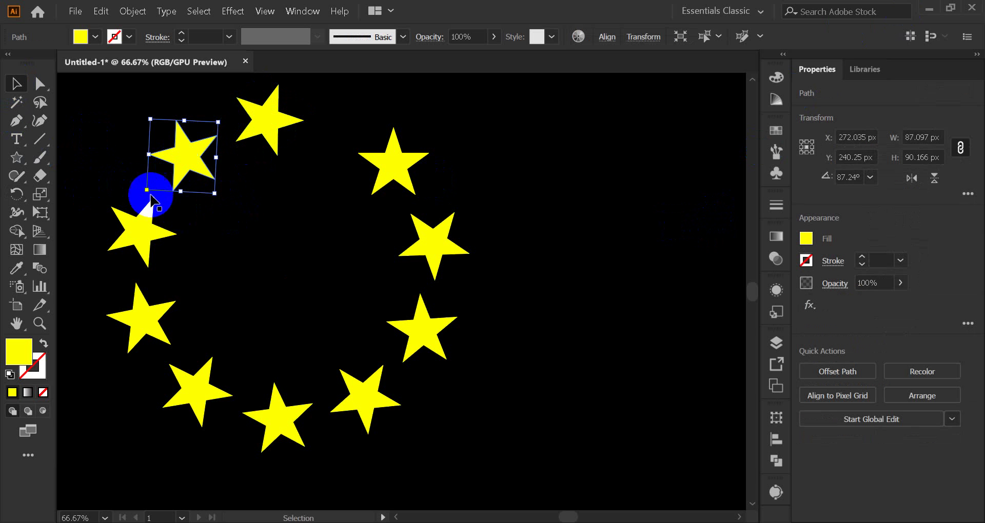
click(138, 232)
click(137, 319)
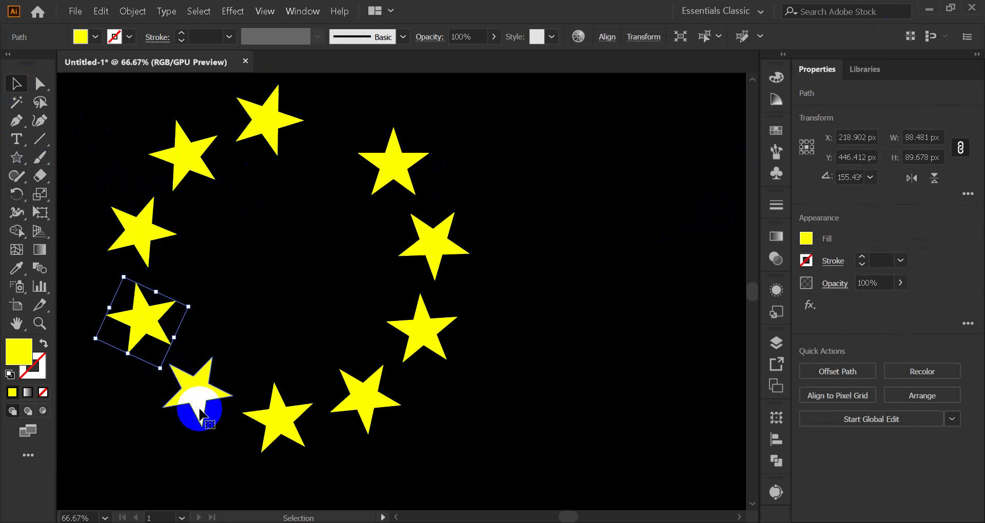
click(200, 409)
click(291, 430)
click(347, 413)
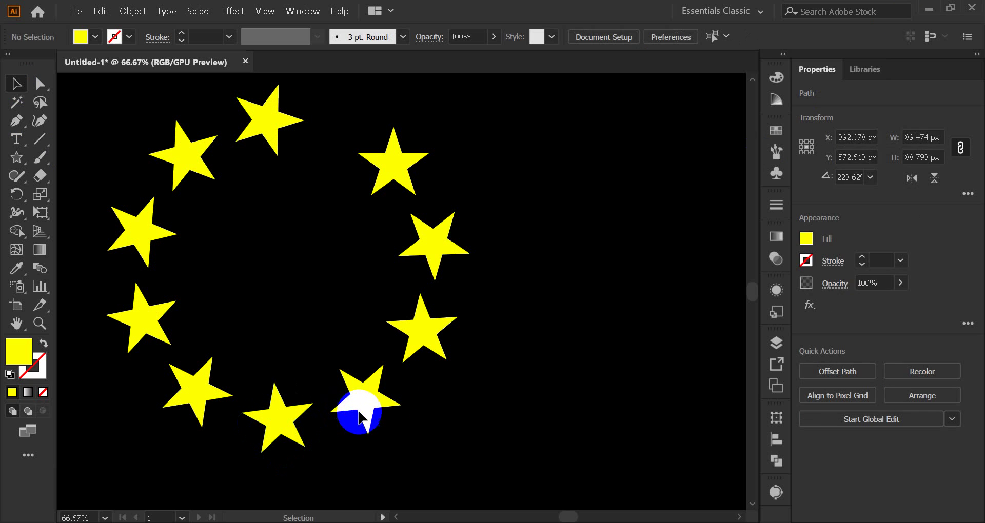
click(417, 353)
click(424, 241)
click(390, 169)
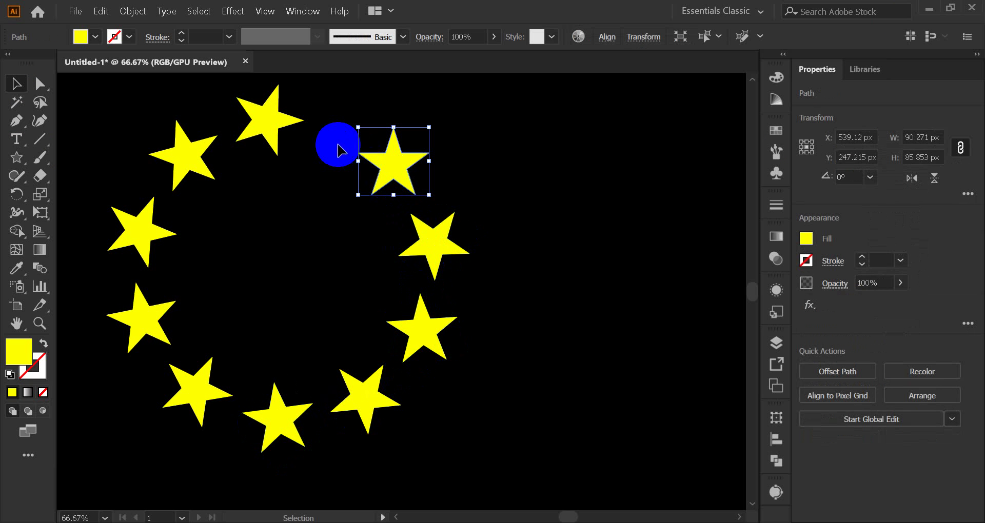
click(331, 143)
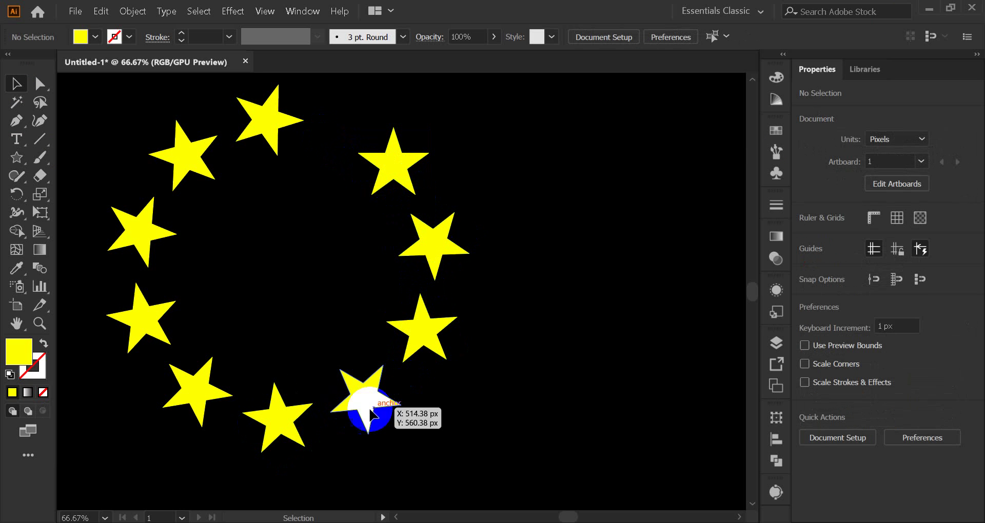
click(383, 164)
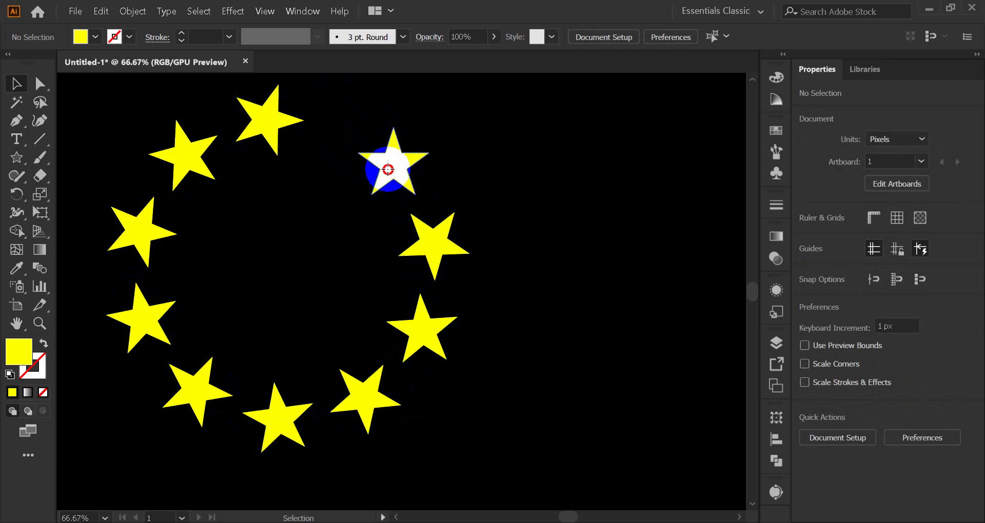
click(286, 121)
click(384, 164)
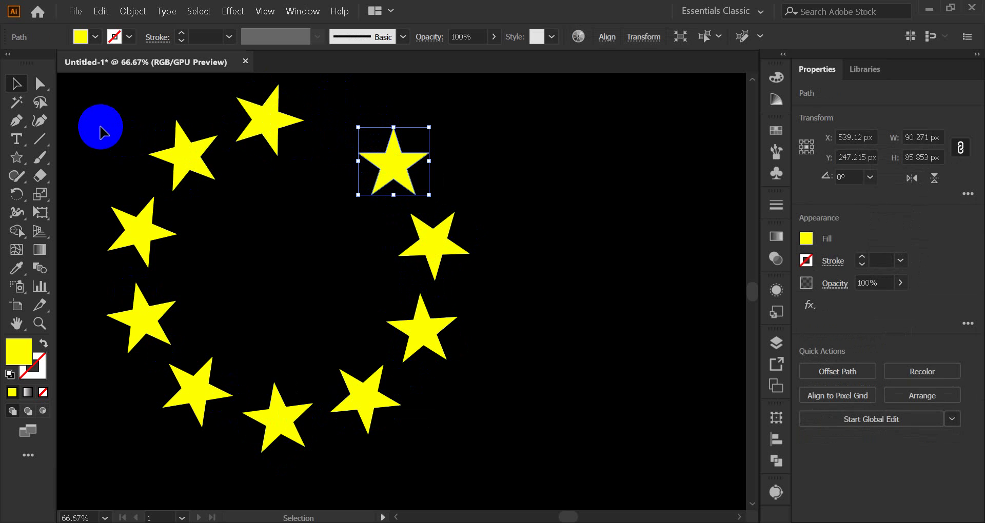
Step: Select all the yellow stars in the ring and delete them
click(101, 131)
drag(89, 106, 513, 451)
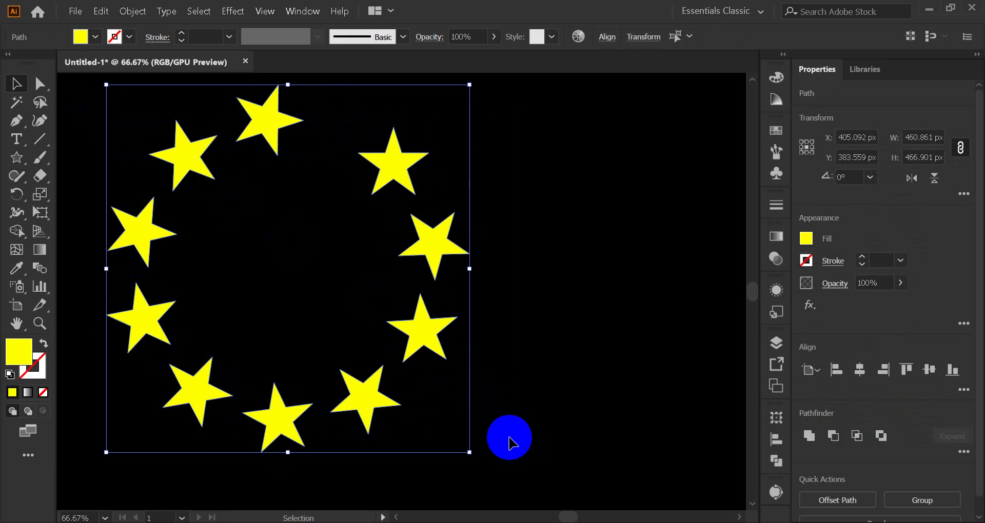
key(Delete)
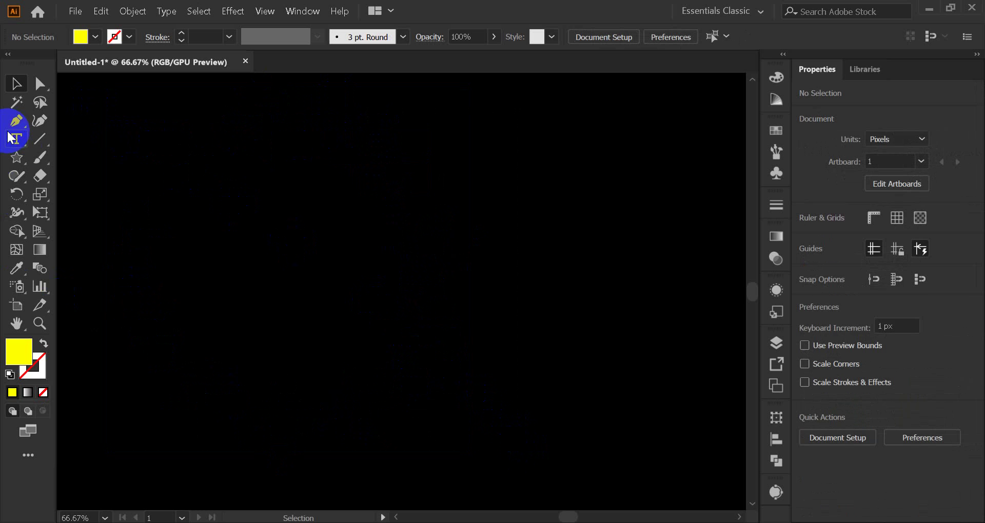
Step: Draw a yellow circle about 359 px in diameter near the middle of the canvas and shift it slightly downward
click(18, 162)
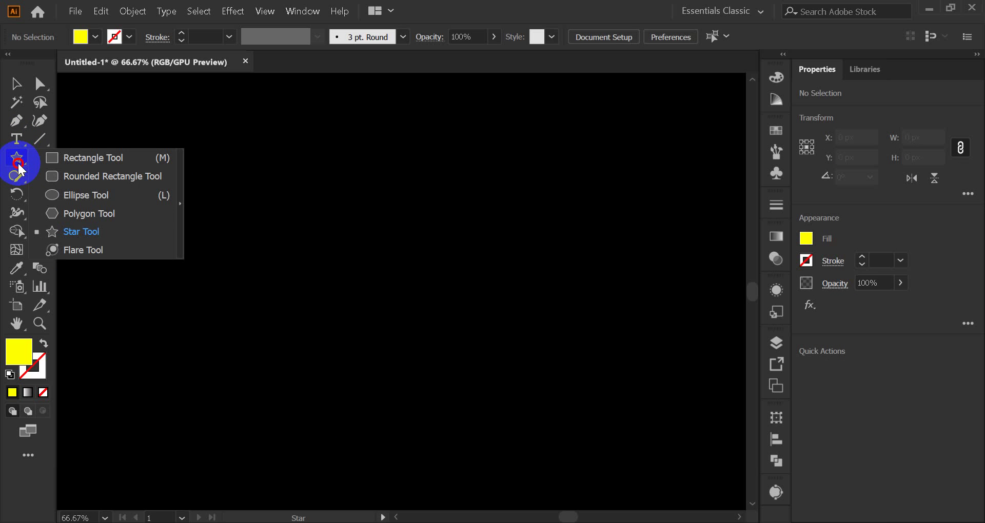
drag(19, 168, 70, 200)
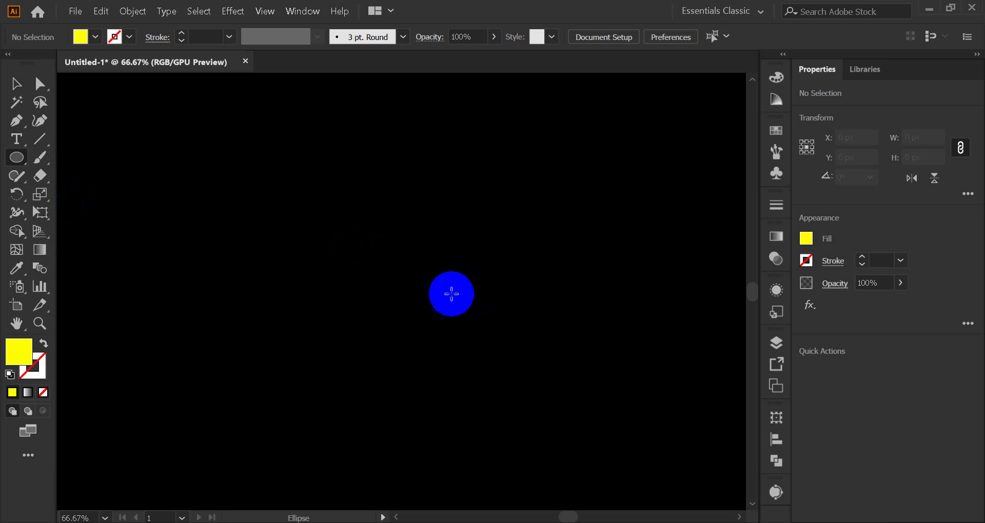
drag(379, 275, 501, 411)
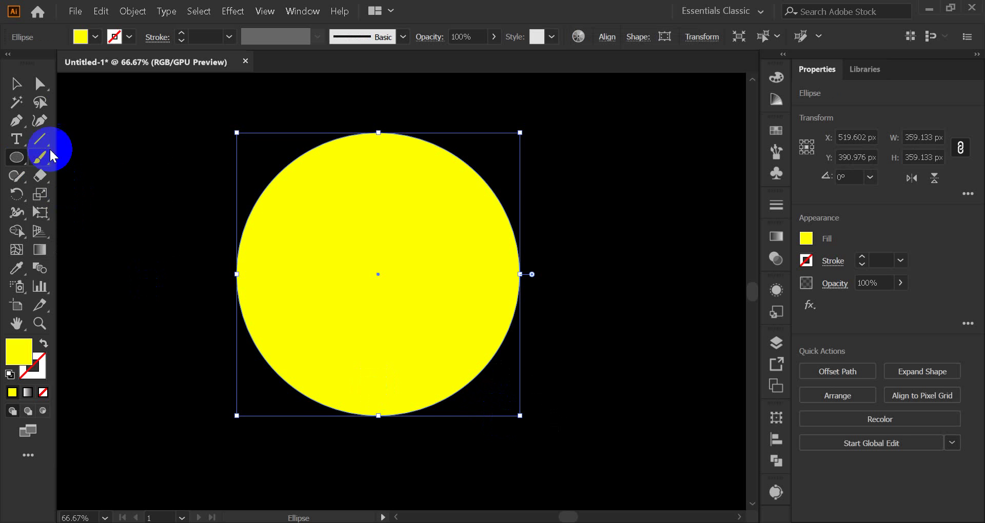
click(15, 84)
drag(334, 294, 334, 305)
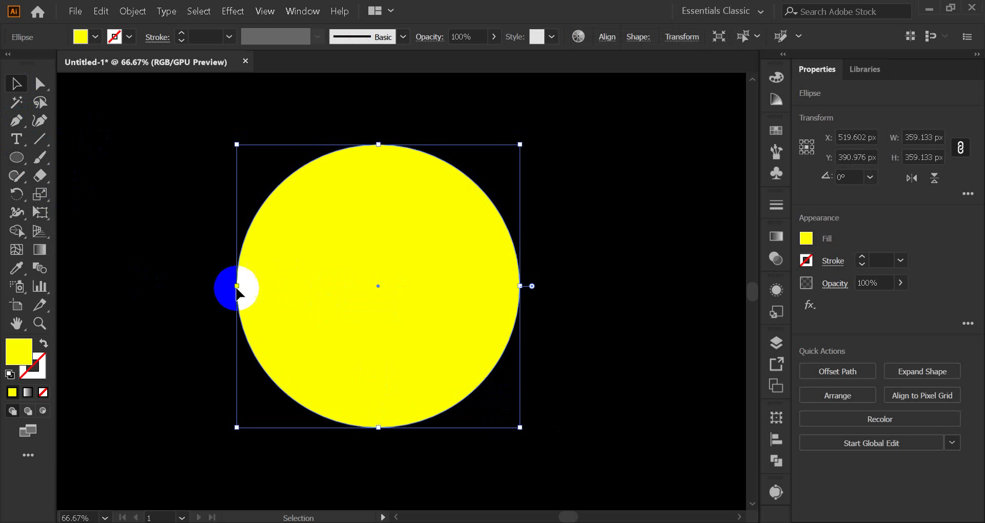
Step: Swap the circle's fill and stroke to leave a yellow outline, and set the stroke weight to 12 pt
click(44, 344)
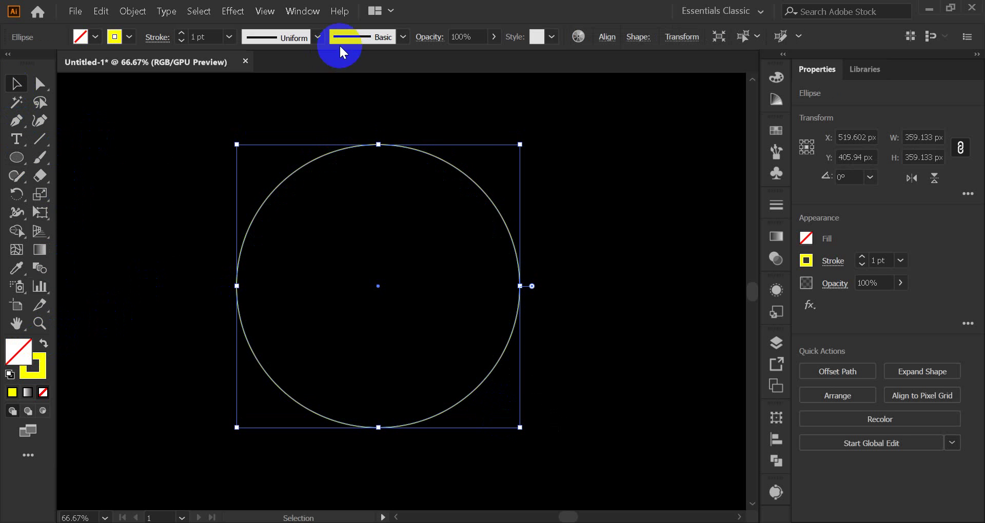
click(181, 33)
click(182, 32)
click(181, 33)
click(181, 32)
click(181, 33)
click(181, 32)
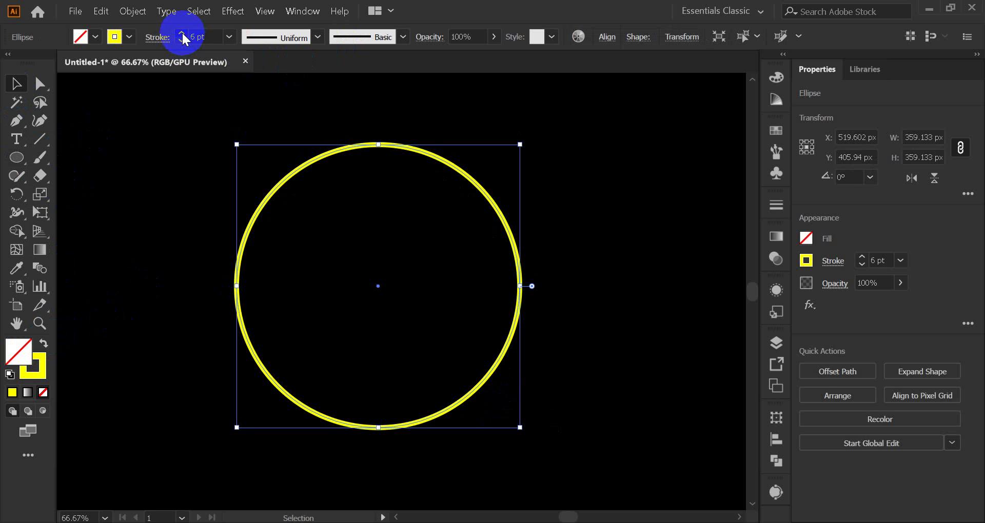
click(181, 33)
click(181, 33)
click(182, 33)
click(182, 33)
click(182, 33)
click(618, 204)
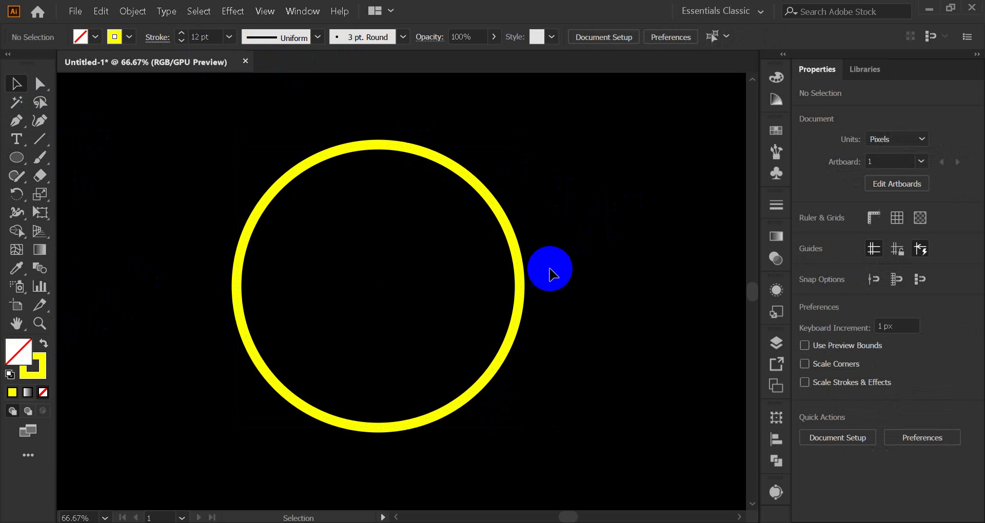
Step: Move the circle slightly down and to the right, and expand its stroke into a filled ring
drag(518, 279, 529, 289)
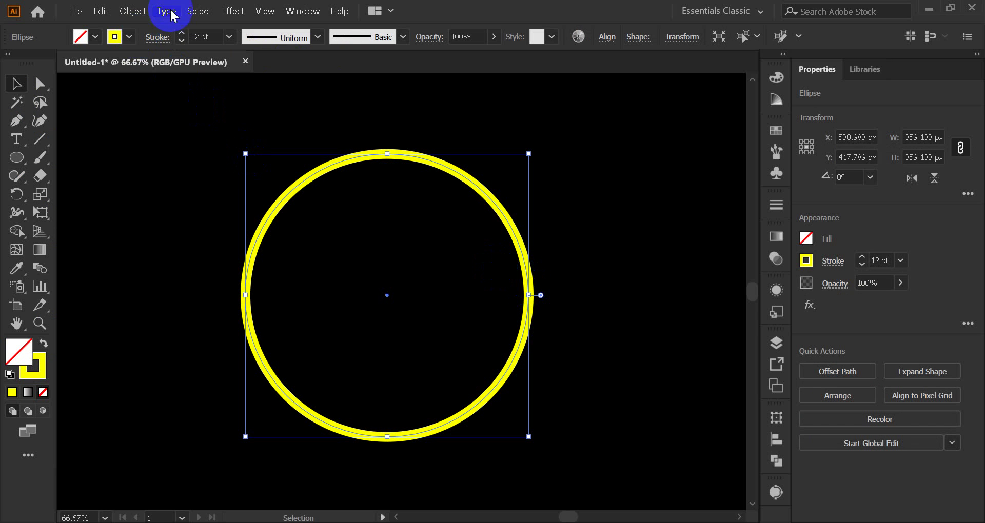
click(134, 11)
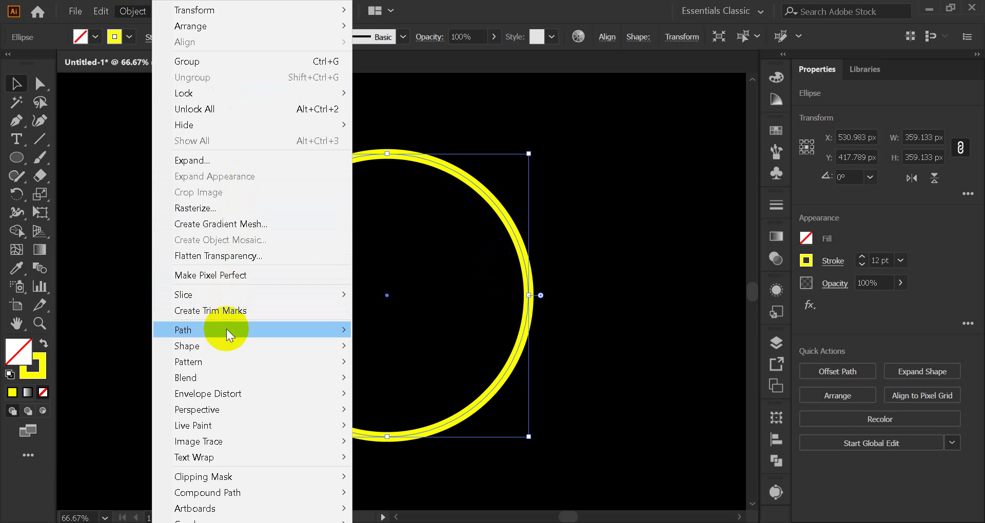
mouse_move(226, 328)
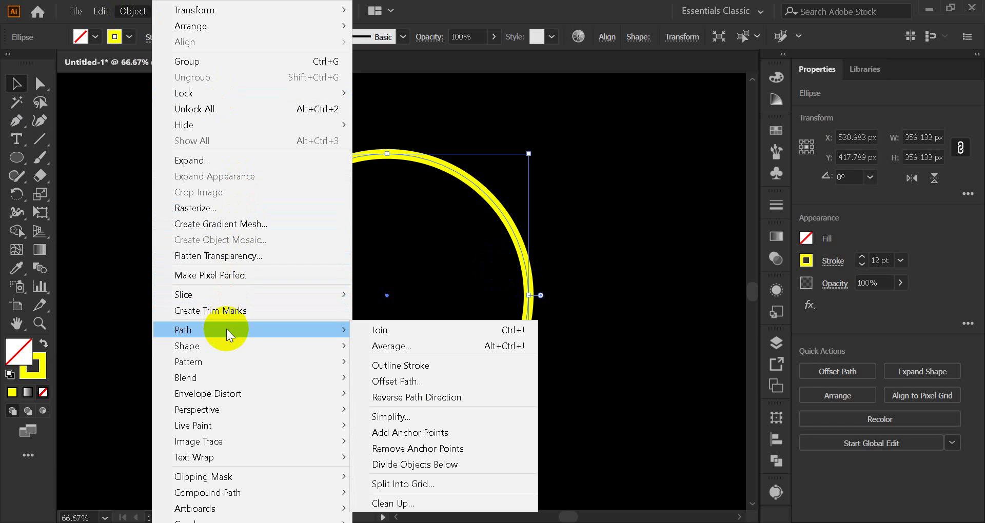
click(219, 160)
click(297, 360)
click(600, 255)
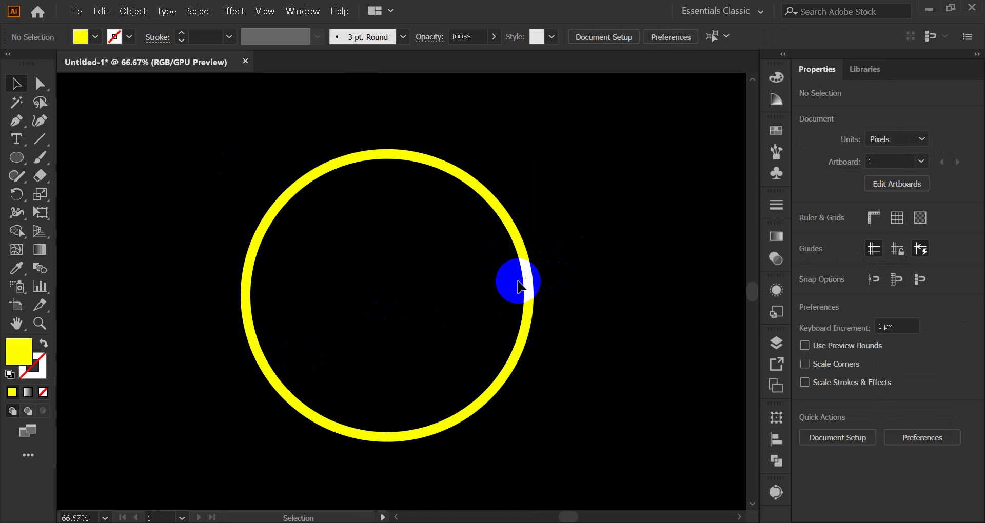
click(527, 284)
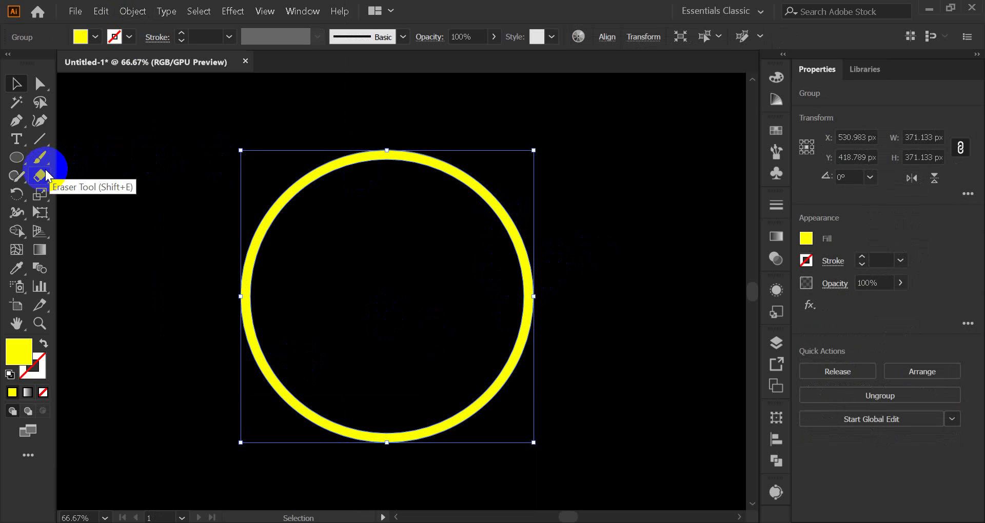
Step: Create a three-sided yellow polygon with a radius of 200 px using the Polygon tool
click(18, 164)
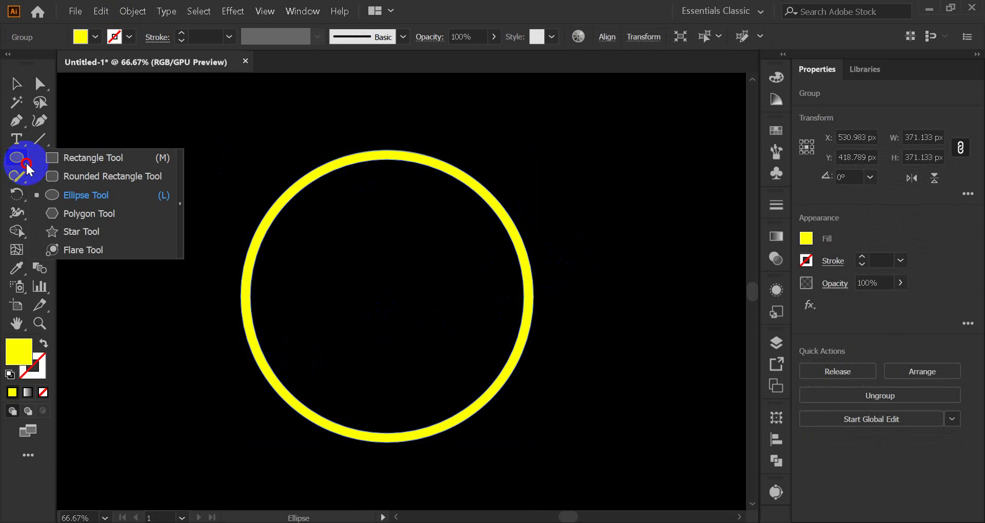
click(77, 212)
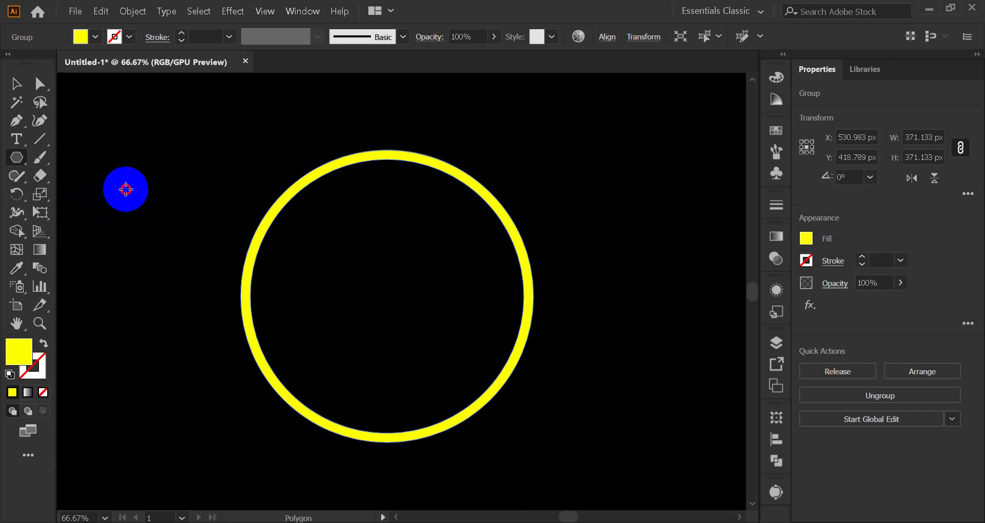
click(382, 230)
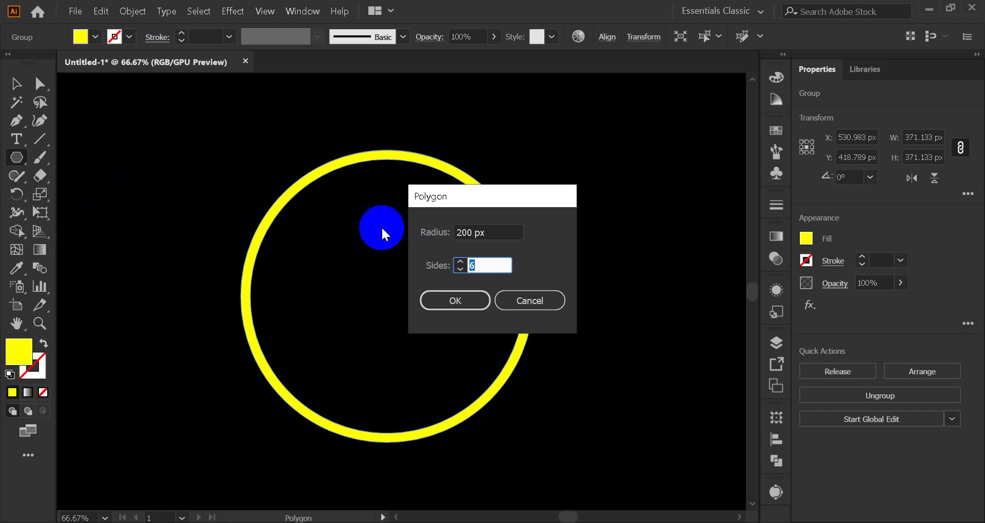
click(456, 267)
click(455, 300)
click(16, 85)
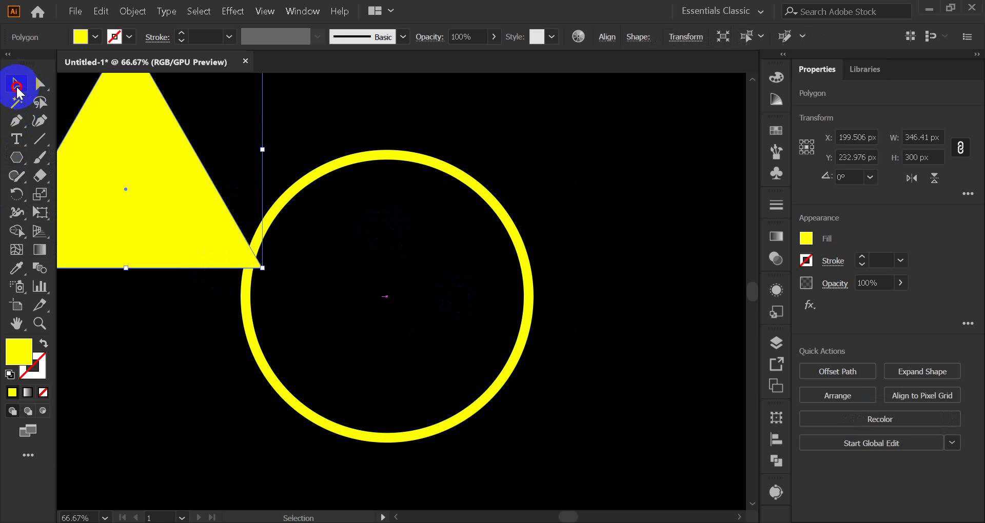
Step: Scale the triangle down to about 59 × 51 px and place it just above the ring, centred horizontally
drag(264, 269, 141, 193)
click(147, 232)
drag(147, 232, 385, 136)
click(411, 239)
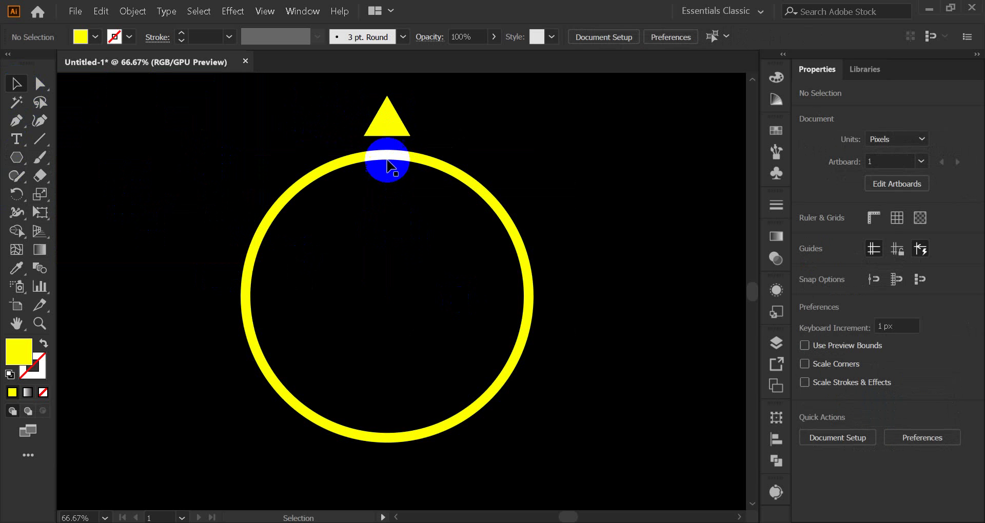
click(387, 125)
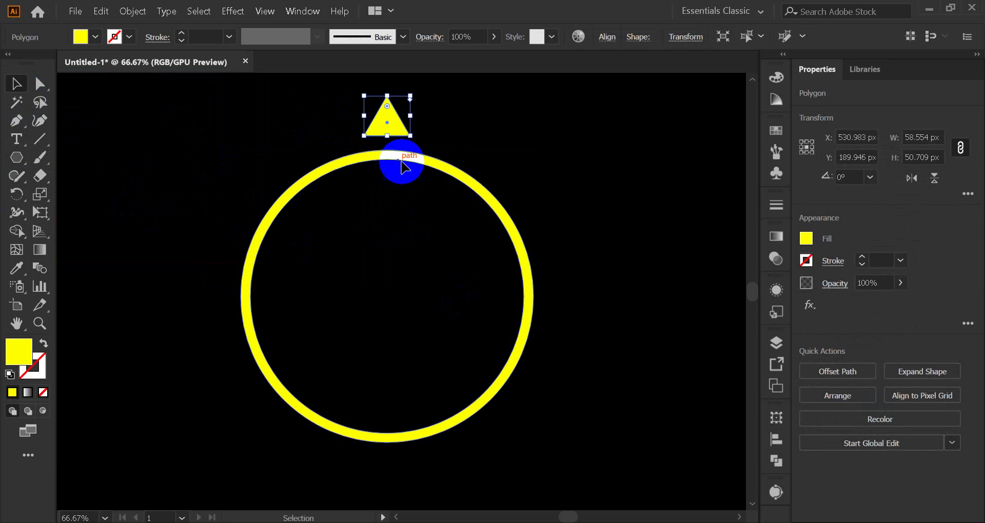
Step: Show the rulers and place a horizontal and a vertical guide through the centre of the ring
click(434, 165)
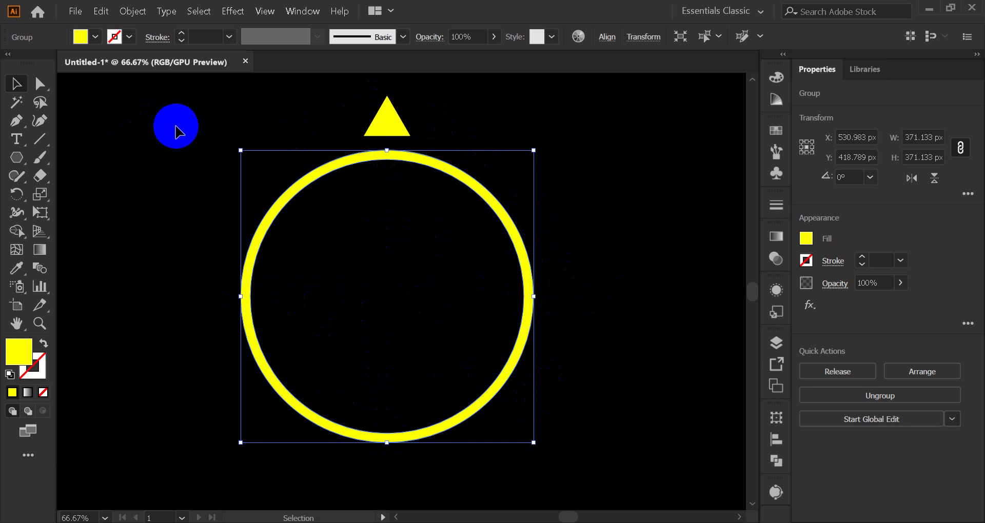
key(ctrl+shift+b)
key(ctrl+r)
key(ctrl+shift+b)
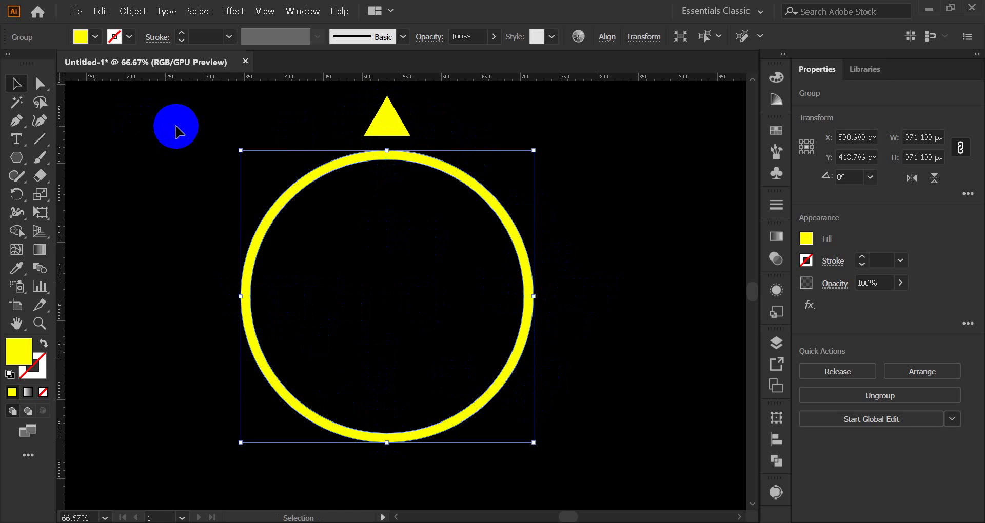
scroll(378, 149, up, 1)
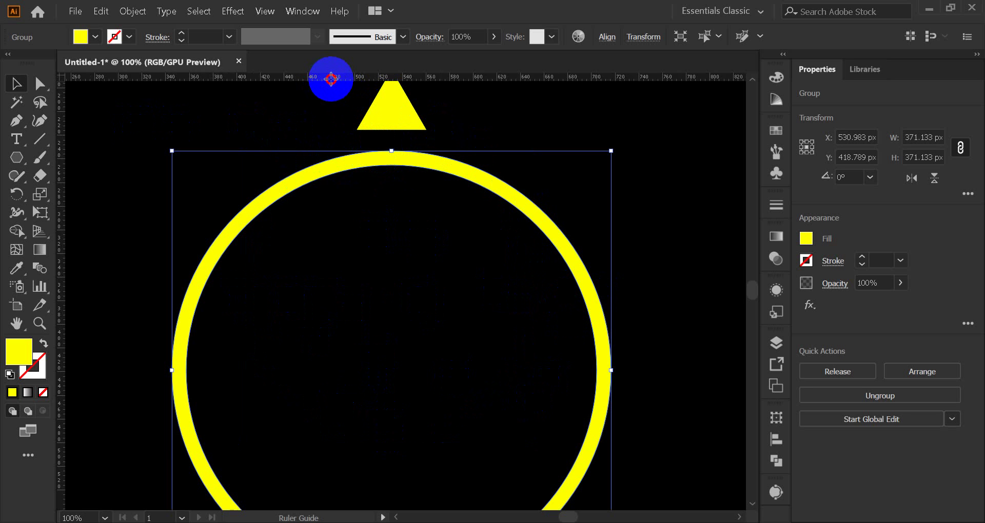
drag(331, 78, 322, 369)
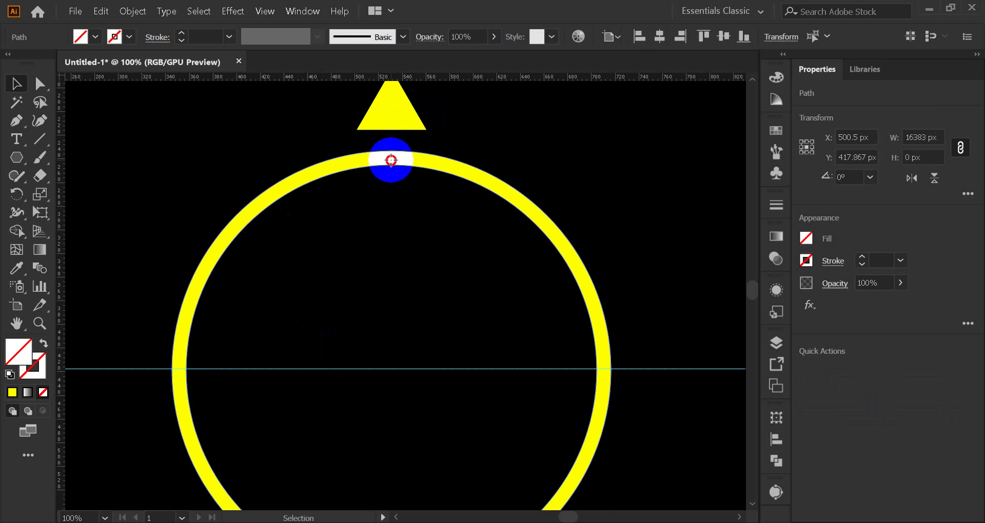
click(392, 159)
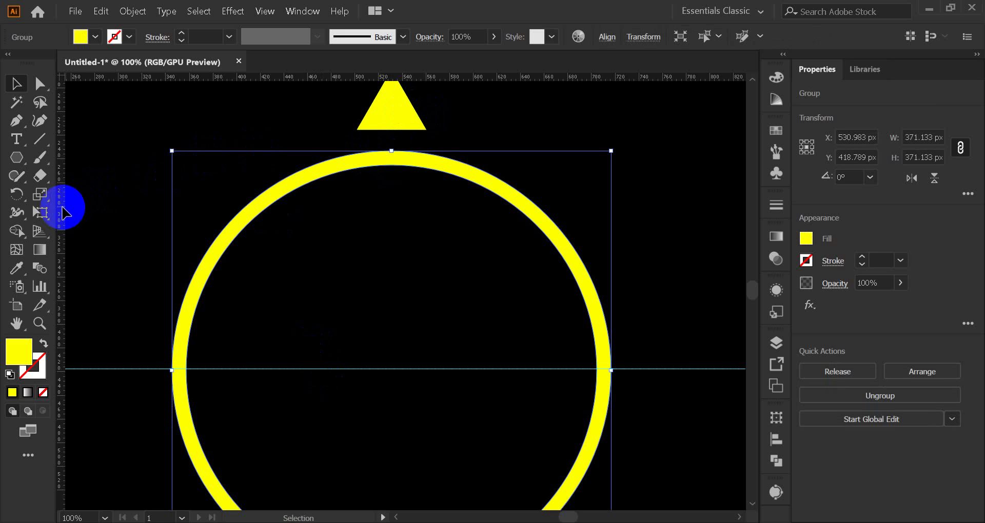
drag(64, 206, 392, 198)
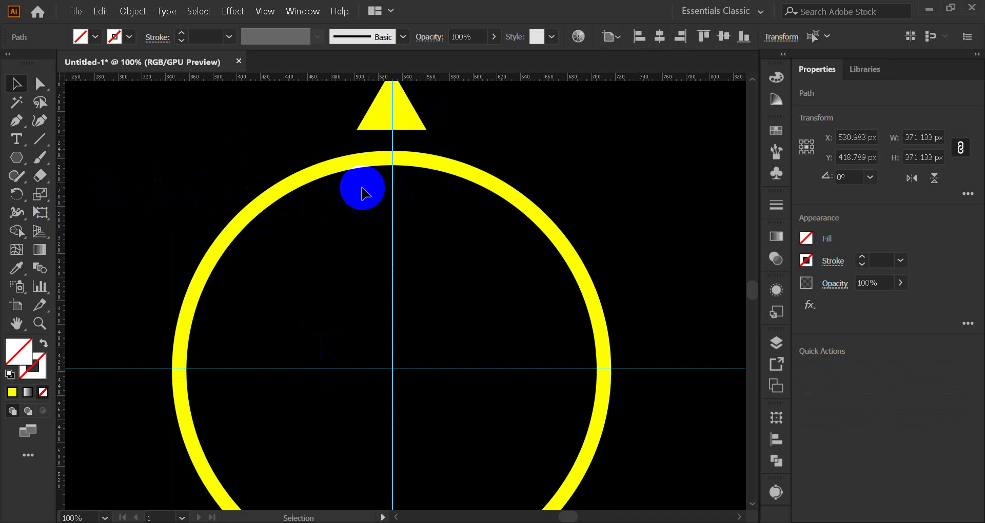
Step: Select the two guides crossing at the ring's centre and lock them
click(14, 86)
click(361, 362)
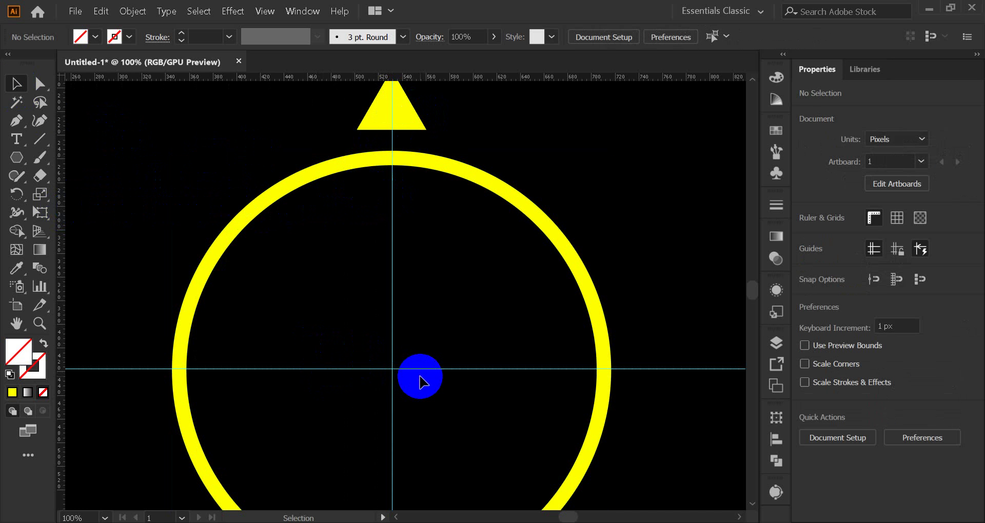
scroll(411, 375, down, 3)
scroll(401, 374, up, 5)
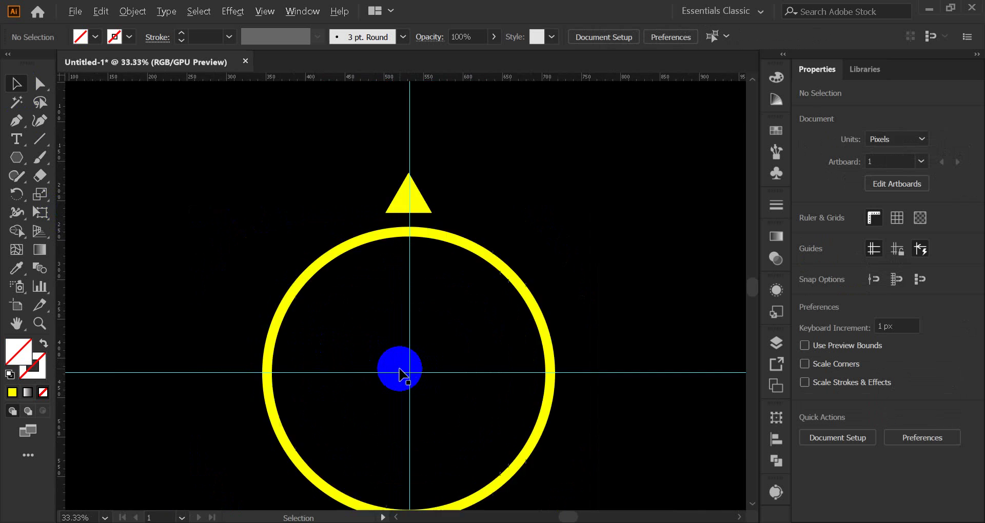
scroll(413, 366, down, 2)
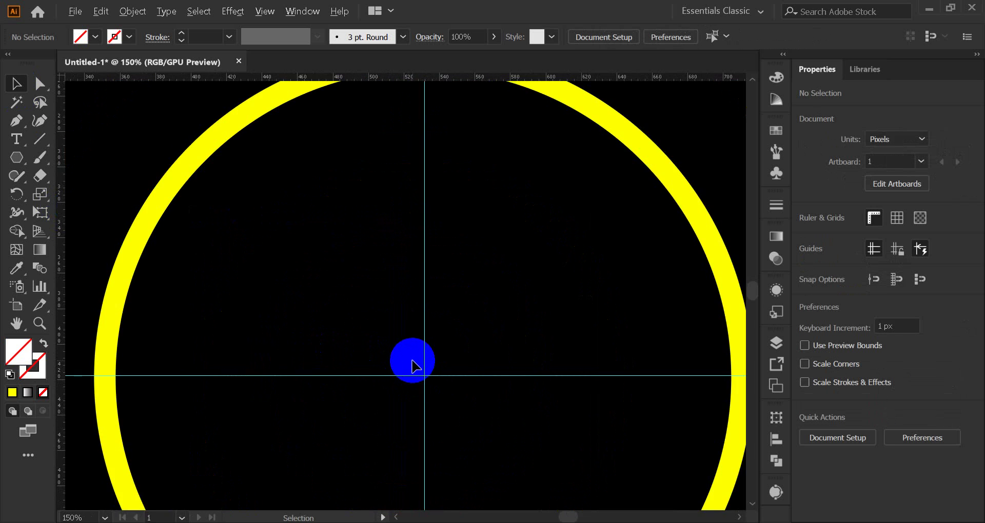
drag(385, 340, 451, 405)
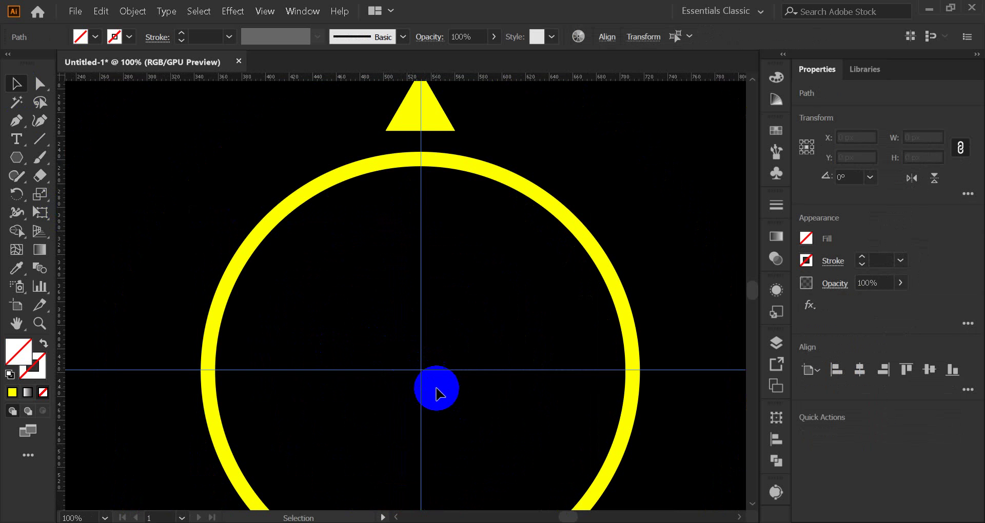
key(ctrl+shift+a)
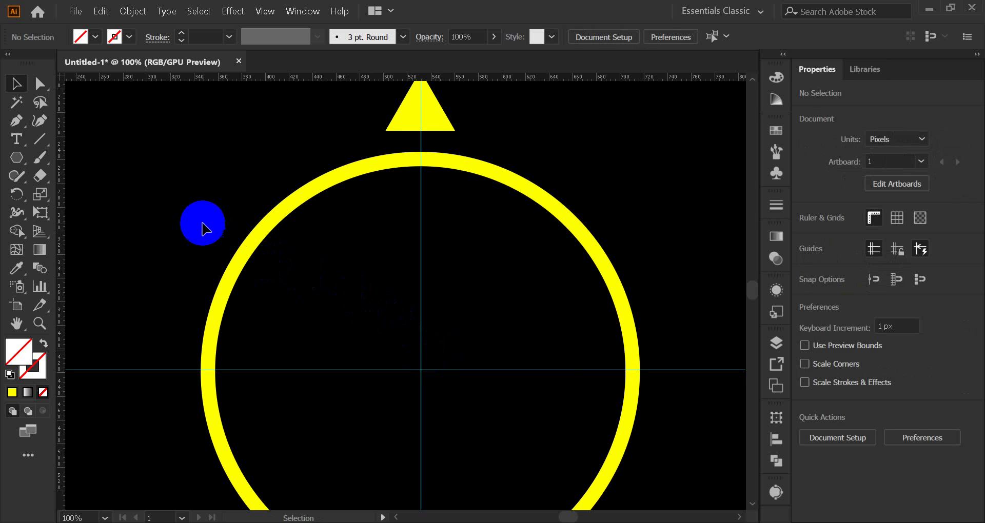
Step: Test whether area selections drawn across the ring's centre pick up the guides
drag(201, 223, 543, 414)
click(479, 424)
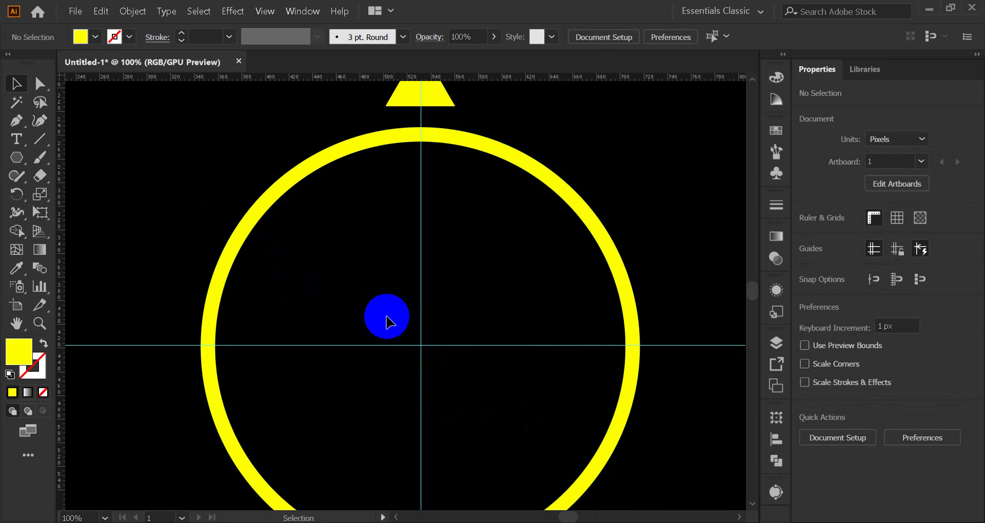
drag(354, 287, 459, 415)
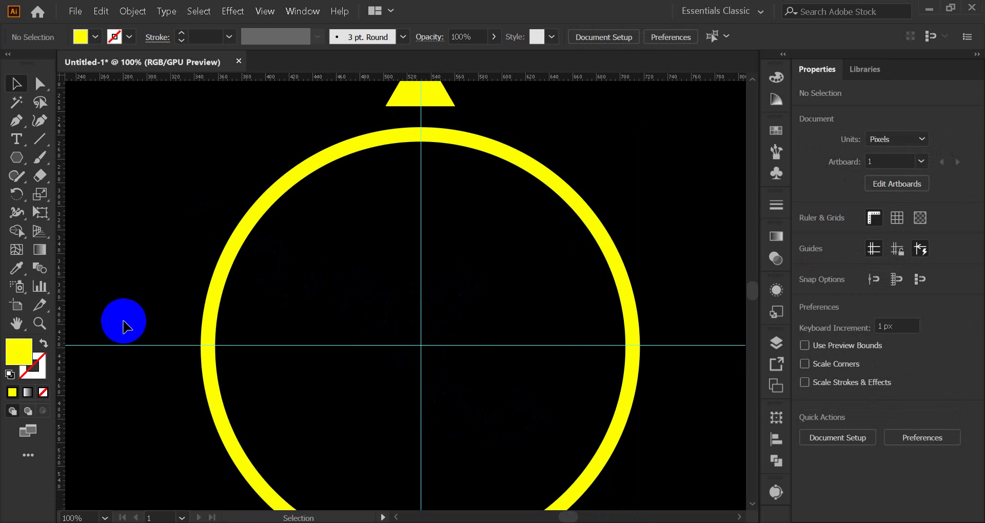
Step: Rotate a copy of the triangle freehand about 21° clockwise around the guides' intersection at the ring's centre
scroll(137, 325, down, 1)
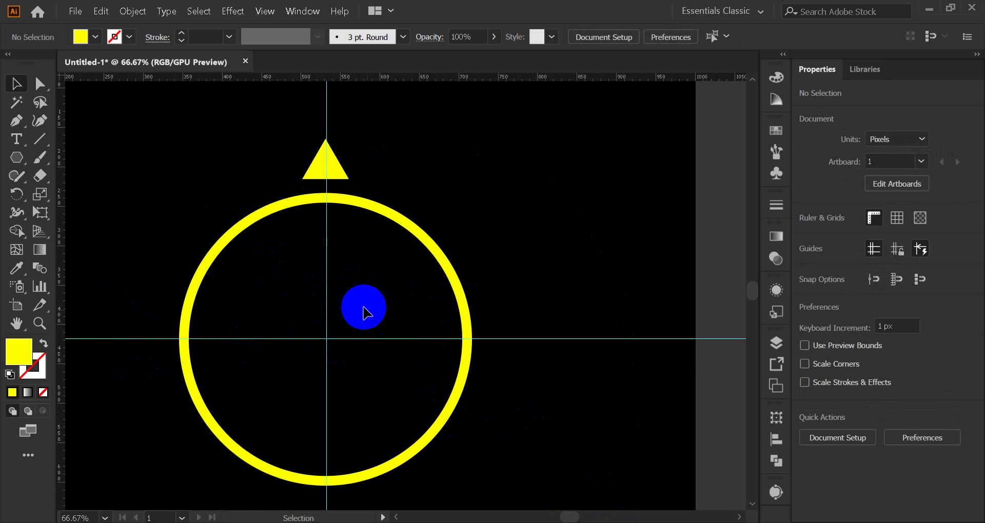
click(314, 168)
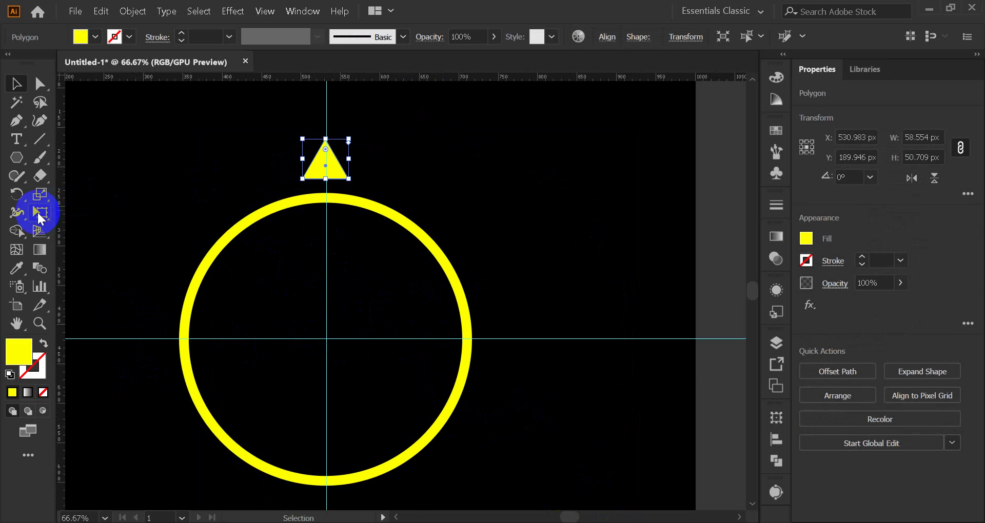
click(17, 194)
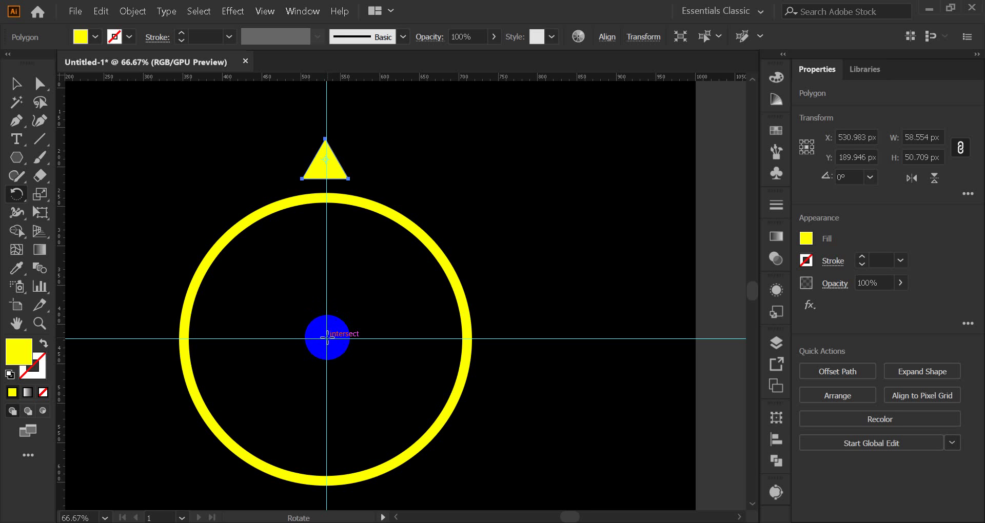
scroll(327, 337, up, 5)
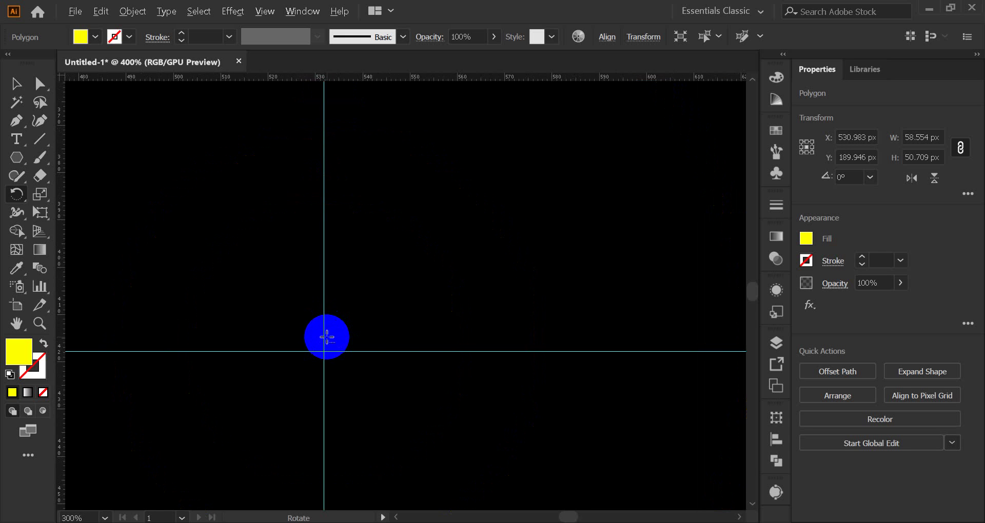
scroll(328, 353, up, 3)
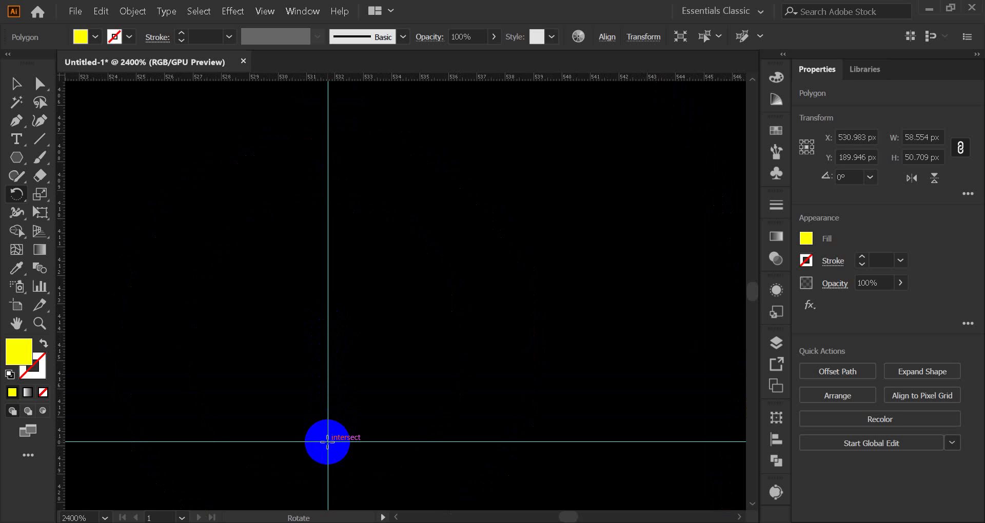
scroll(341, 410, down, 2)
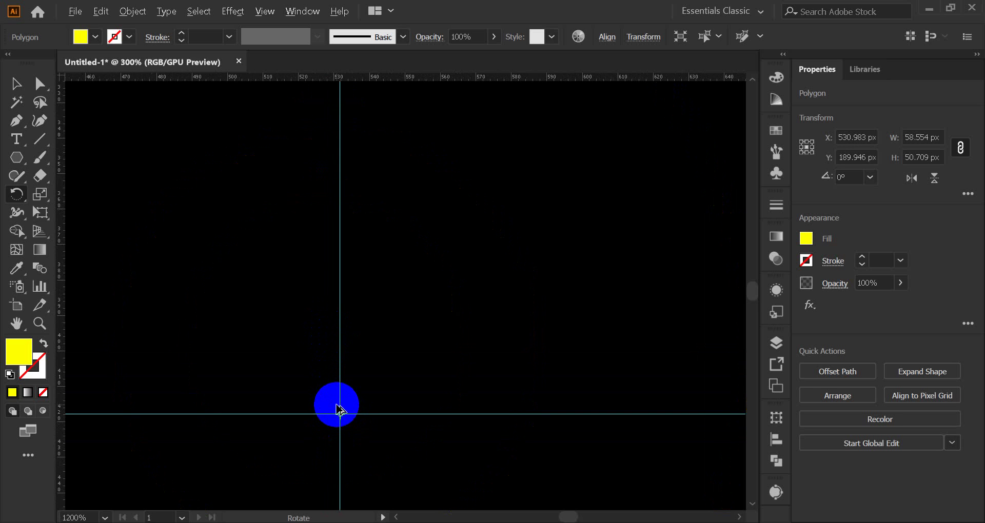
scroll(338, 410, down, 9)
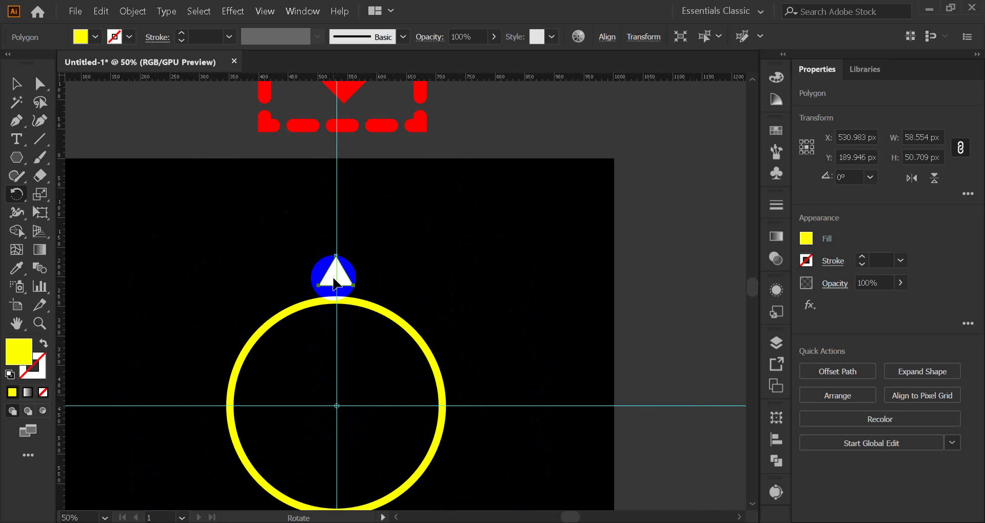
click(334, 278)
drag(334, 281, 377, 306)
Step: Repeat the freehand rotated copy with Transform Again until the triangles go all the way around the ring
key(ctrl+d)
key(ctrl+d)
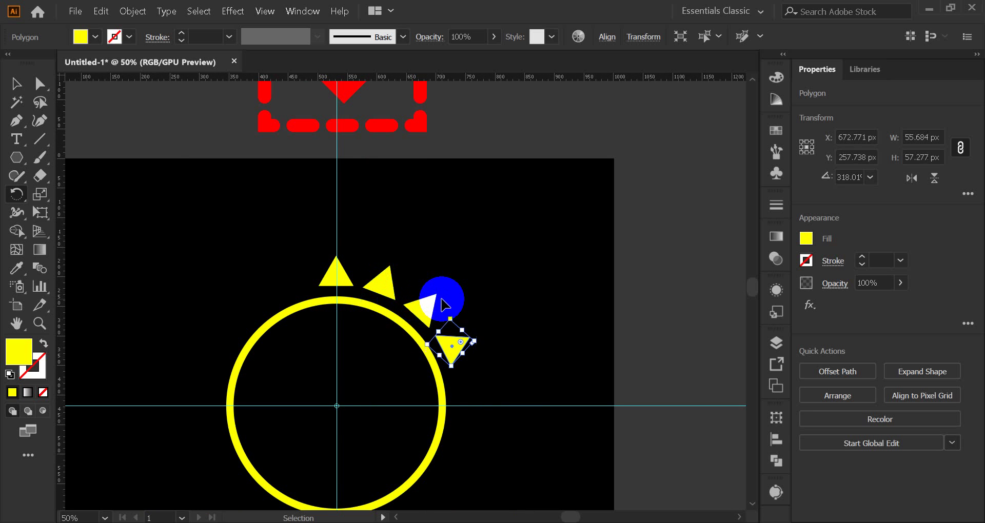
key(ctrl+d)
key(ctrl+d)
key(ctrl+d)
key(ctrl+d)
key(ctrl+d)
key(ctrl+d)
key(ctrl+d)
key(ctrl+d)
key(ctrl+d)
key(ctrl+d)
key(ctrl+d)
key(ctrl+d)
key(ctrl+d)
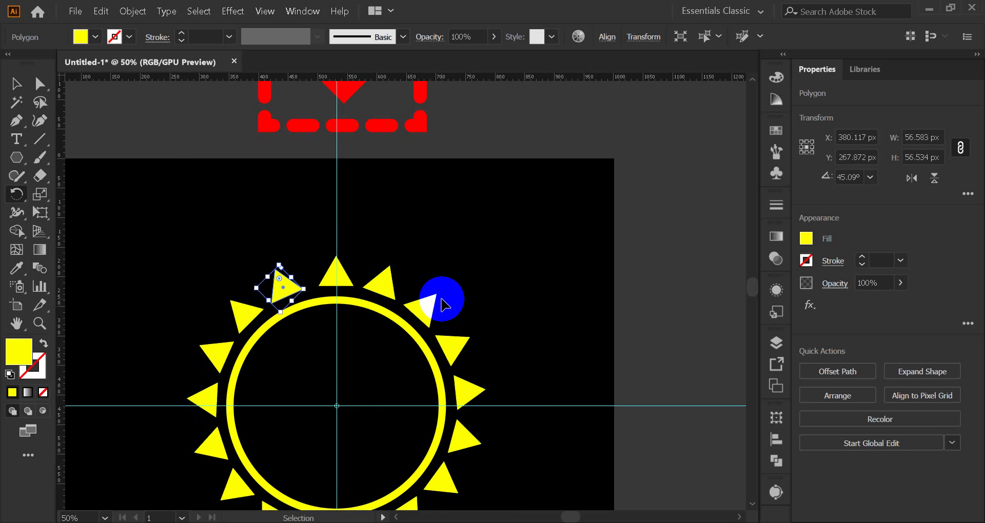
Step: Deselect the triangles and inspect the spacing between the last copy and the original above the ring
click(16, 83)
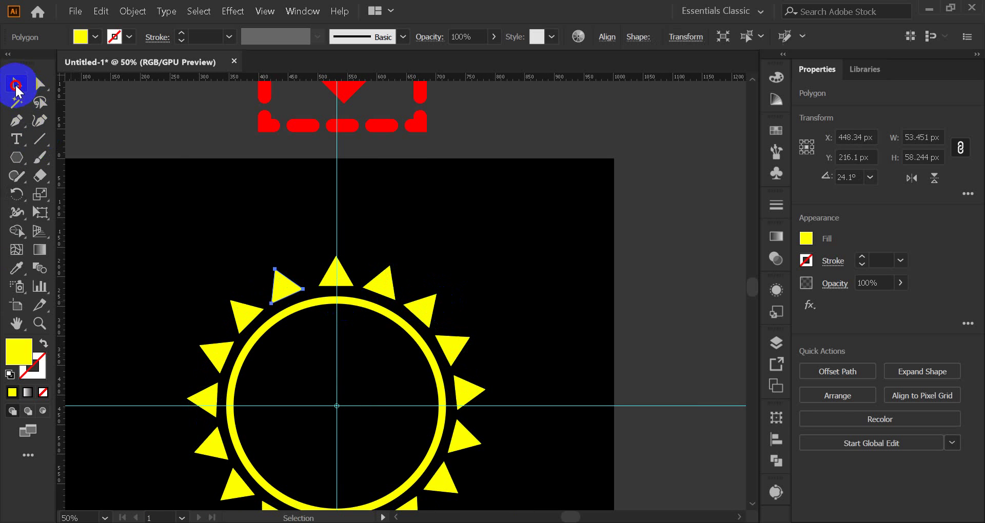
click(195, 257)
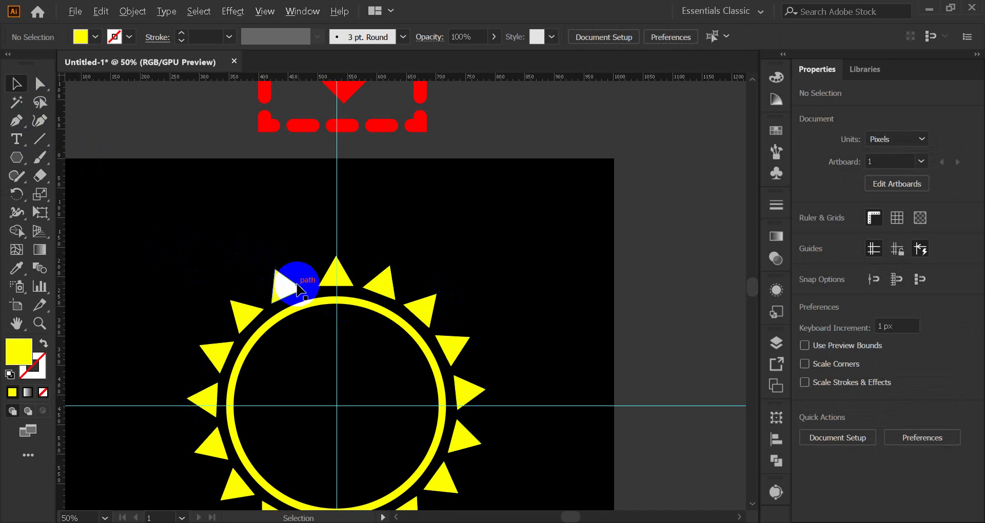
scroll(299, 278, up, 4)
scroll(325, 290, up, 2)
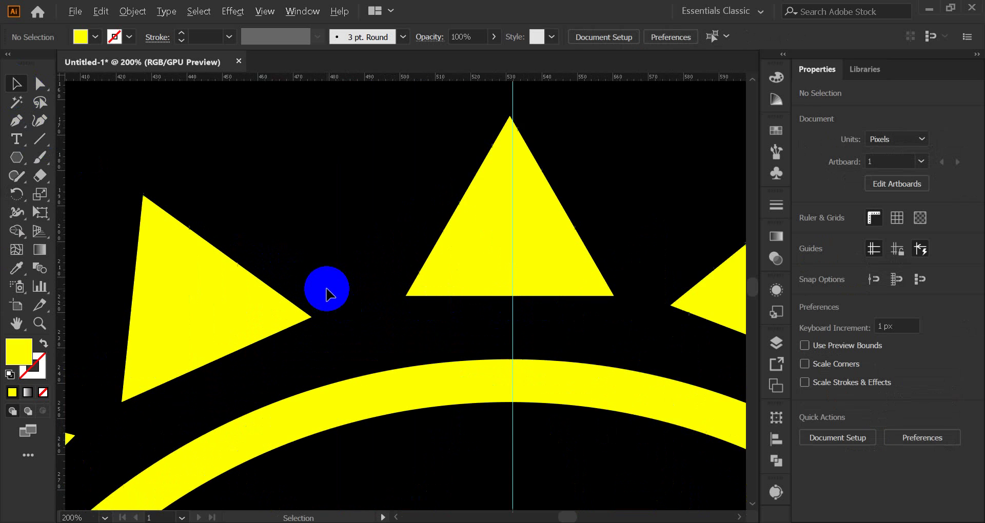
scroll(630, 305, down, 2)
scroll(470, 295, down, 6)
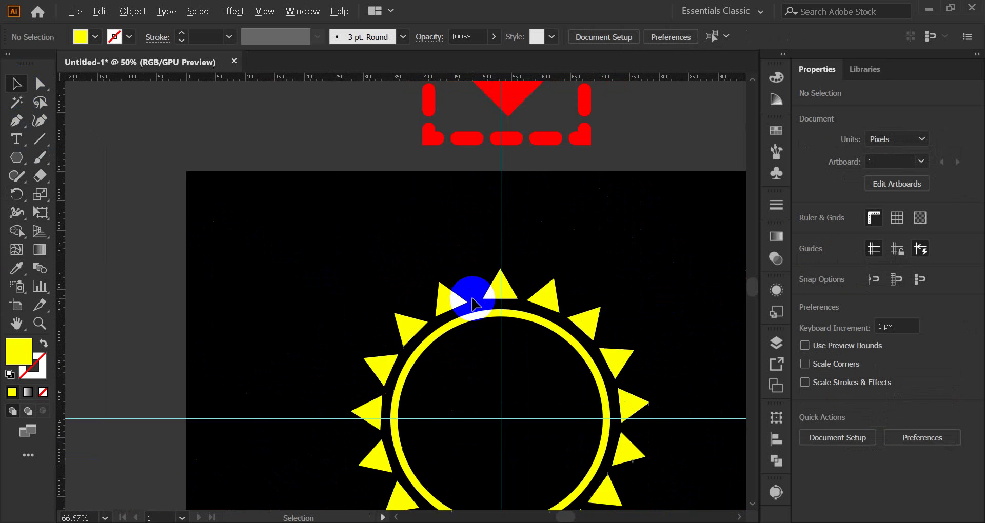
Step: Undo all the freehand rotated copies, leaving only the original triangle above the ring
key(ctrl+z)
key(ctrl+z)
key(ctrl+z)
key(ctrl+z)
key(ctrl+z)
key(ctrl+z)
key(ctrl+z)
key(ctrl+z)
key(ctrl+z)
key(ctrl+z)
key(ctrl+z)
key(ctrl+z)
key(ctrl+z)
key(ctrl+z)
key(ctrl+z)
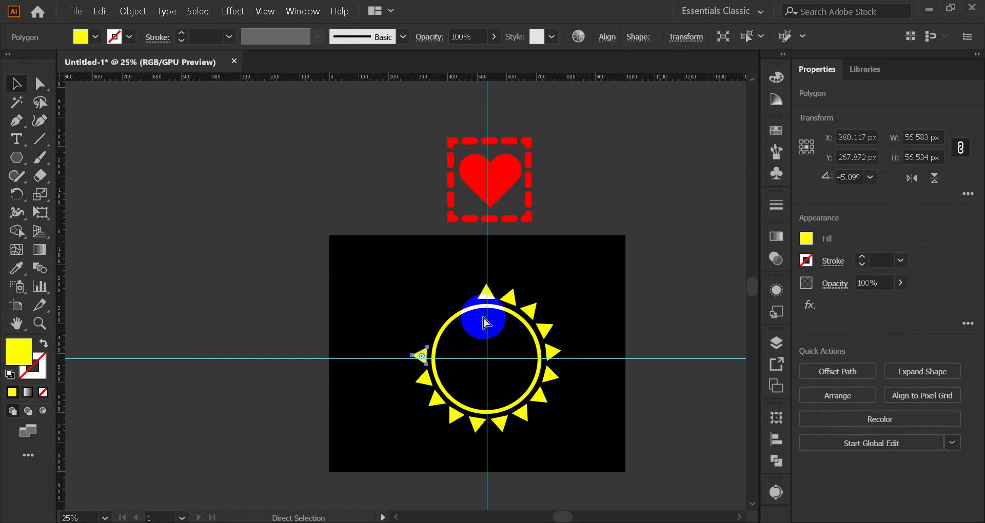
key(ctrl+z)
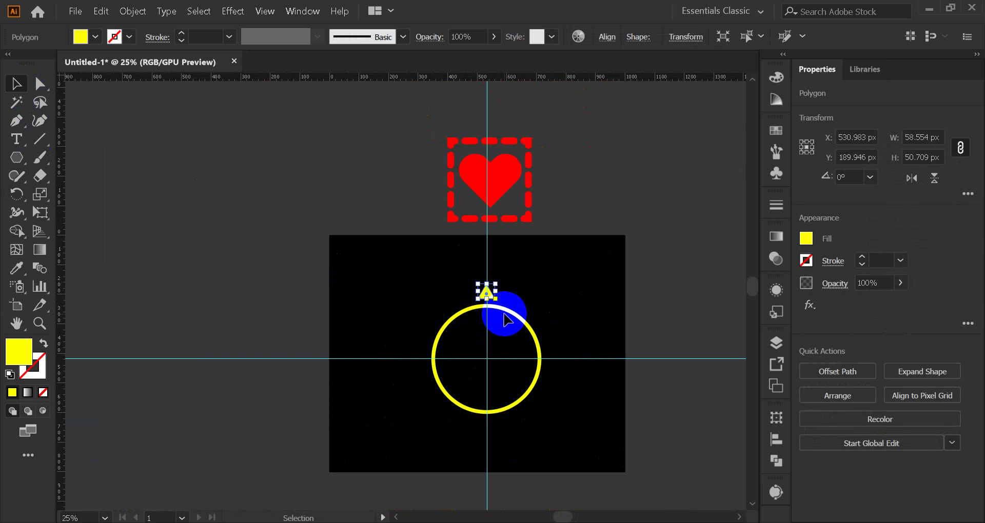
Step: Select the triangle, set its rotation pivot at the guides' intersection in the ring's centre, and open the Rotate options
scroll(508, 392, up, 8)
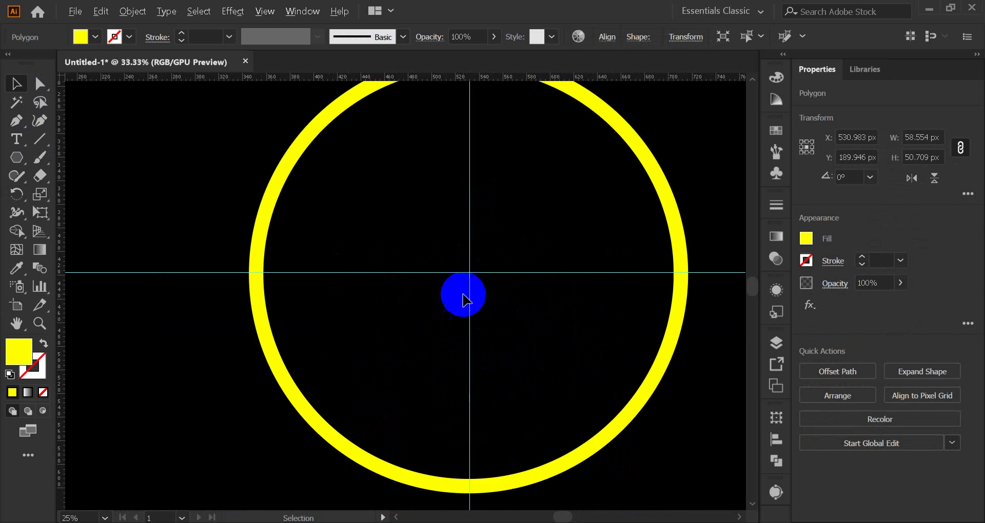
scroll(480, 289, up, 2)
scroll(478, 286, down, 10)
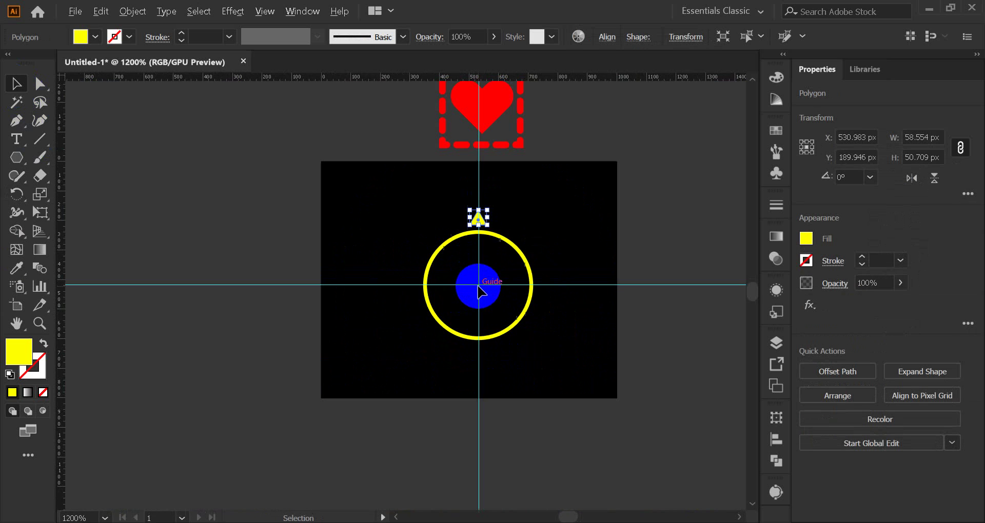
click(534, 219)
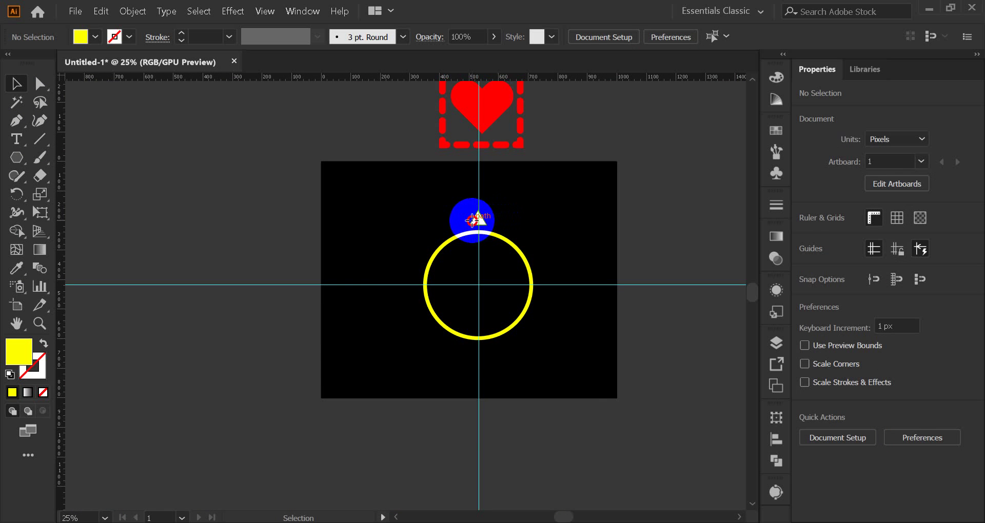
click(478, 218)
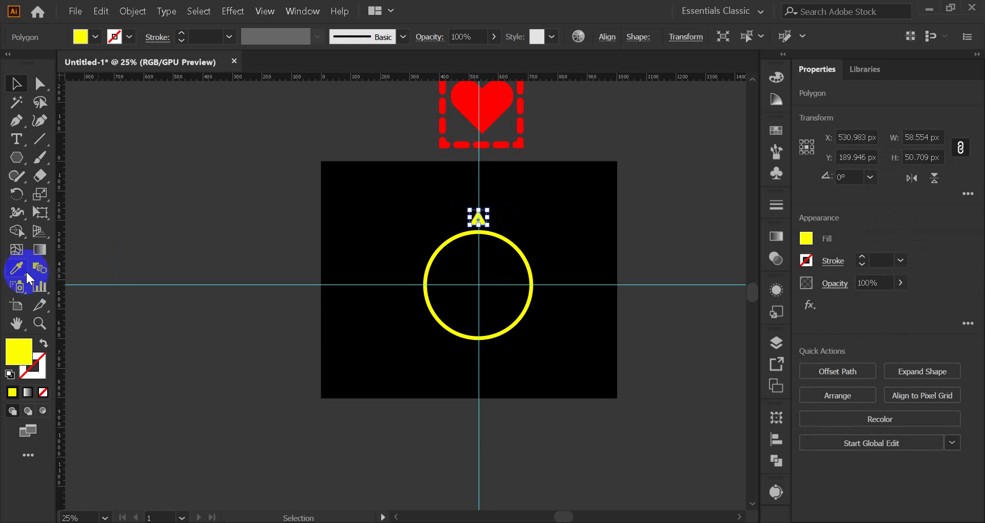
click(17, 194)
scroll(479, 286, up, 9)
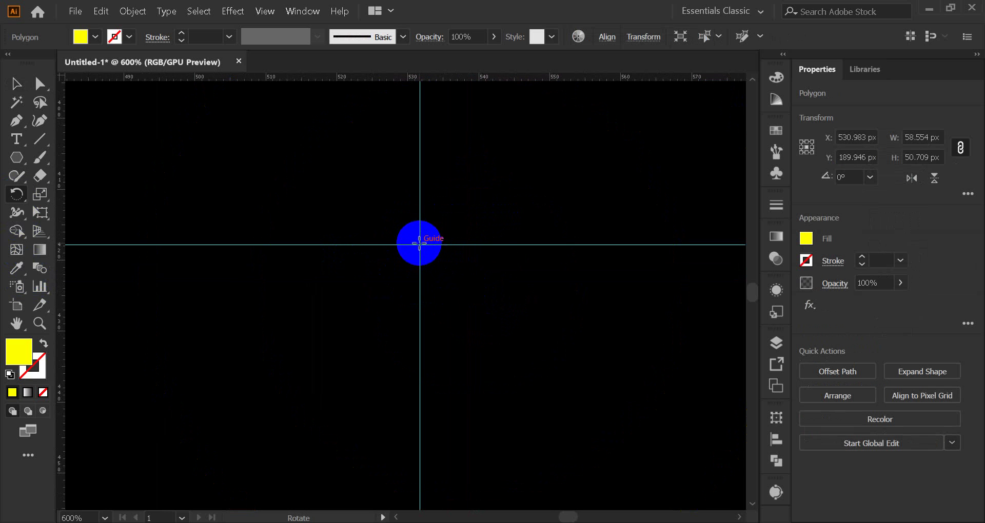
click(419, 245)
mouse_move(420, 245)
mouse_down()
mouse_move(432, 252)
mouse_move(422, 245)
mouse_up()
alt+click(421, 245)
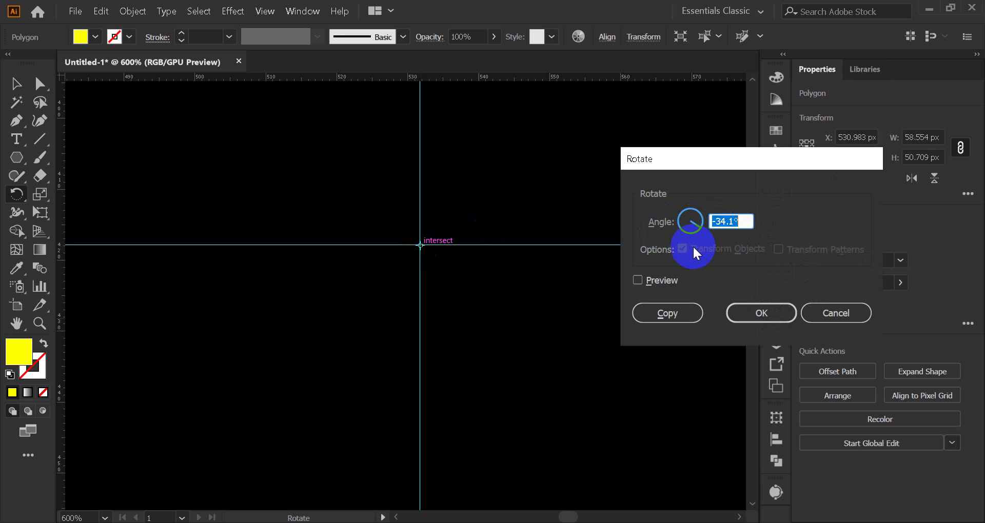
Step: Switch to the Google Meet window to check the meeting, and return to Illustrator
click(513, 522)
click(414, 459)
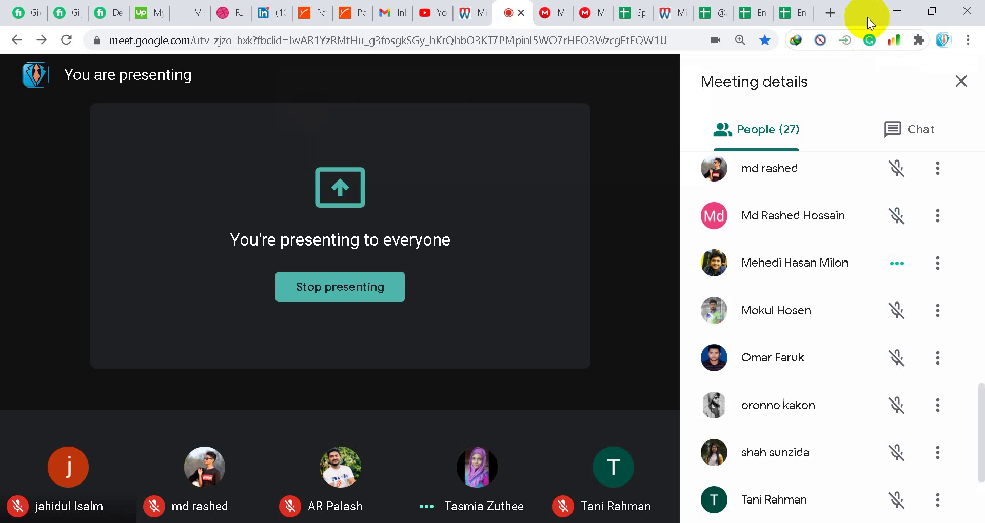
click(895, 15)
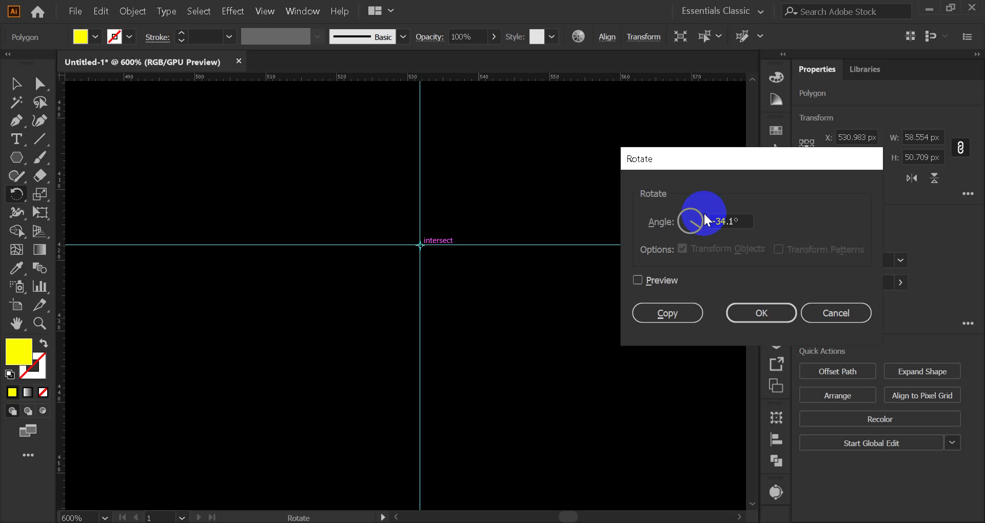
Step: Set the rotation angle to 360/20 and create a rotated copy of the triangle
click(732, 220)
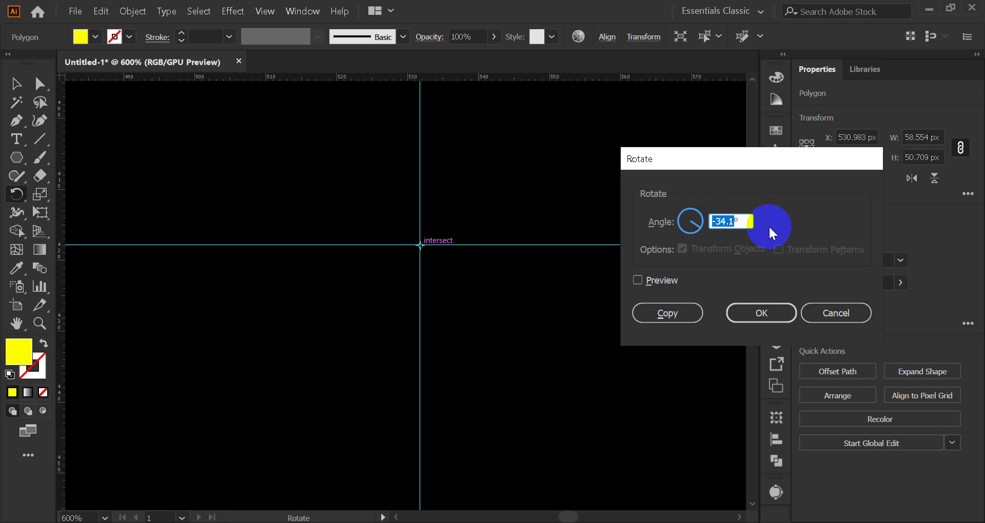
click(659, 219)
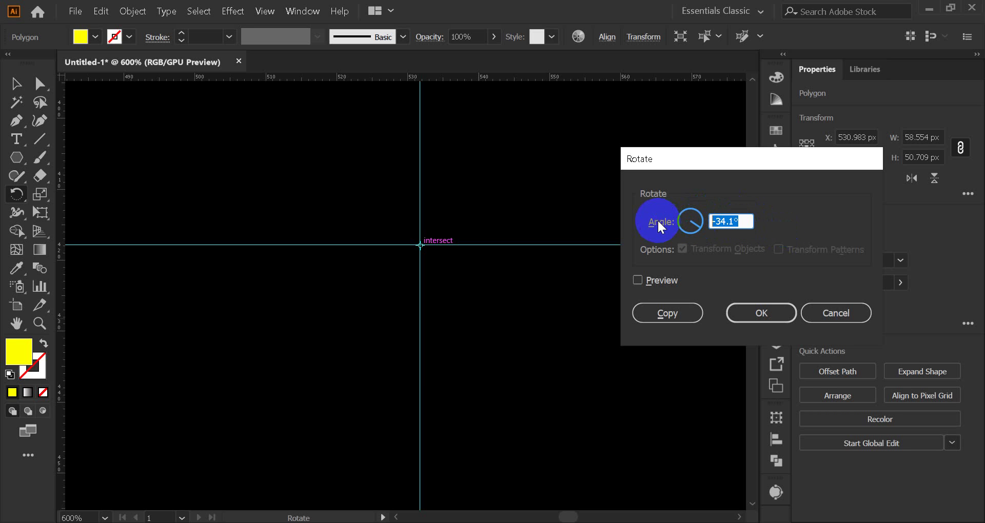
text(360/)
key(BackSpace)
text(/20)
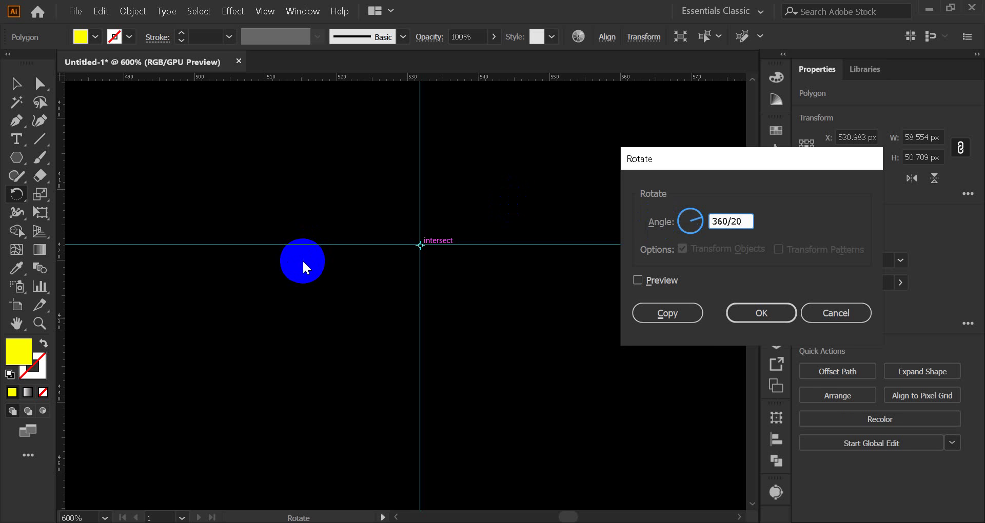
click(670, 313)
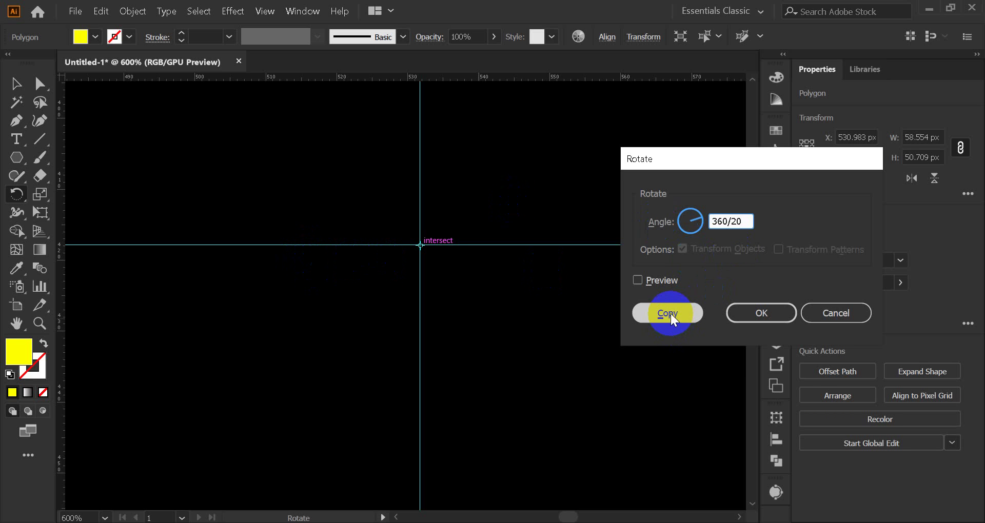
click(739, 221)
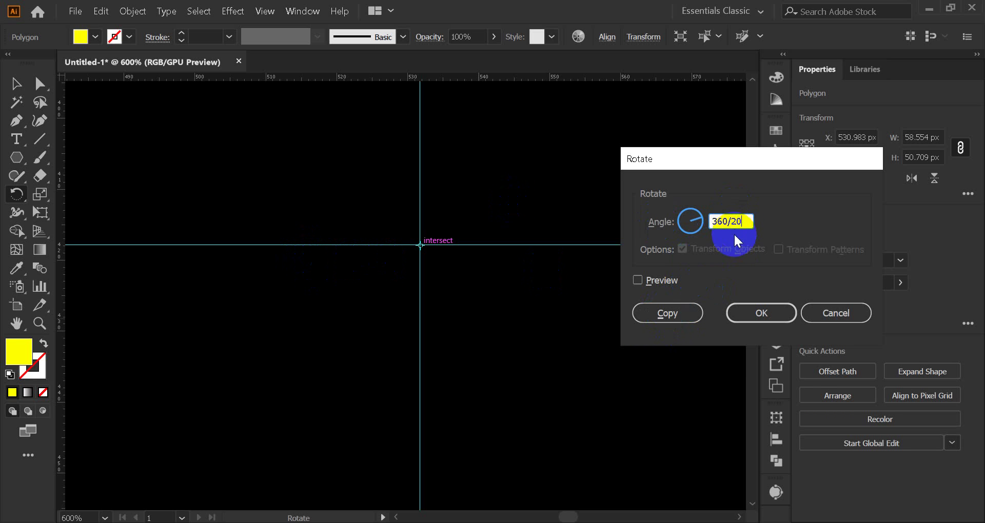
click(664, 311)
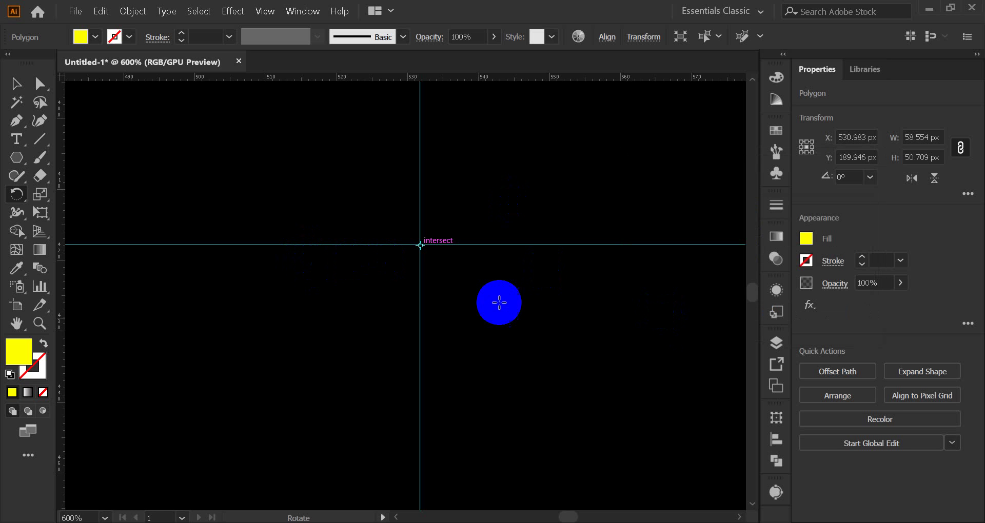
Step: Repeat the 360/20 rotated copy with Transform Again until 20 evenly spaced triangles surround the ring
scroll(399, 241, down, 7)
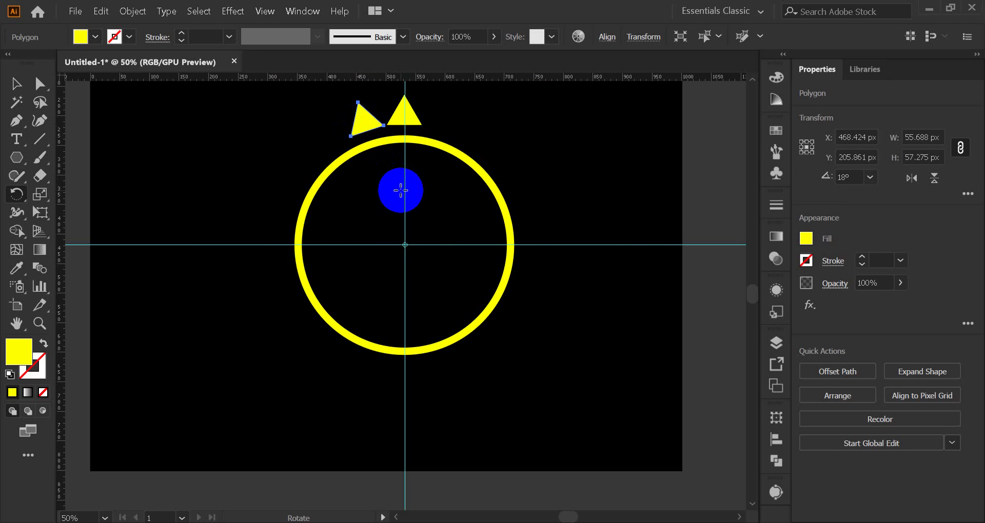
key(ctrl)
key(ctrl+d)
key(ctrl+d)
key(ctrl+d)
key(ctrl+d)
key(ctrl+d)
key(ctrl+d)
key(ctrl+d)
key(ctrl+d)
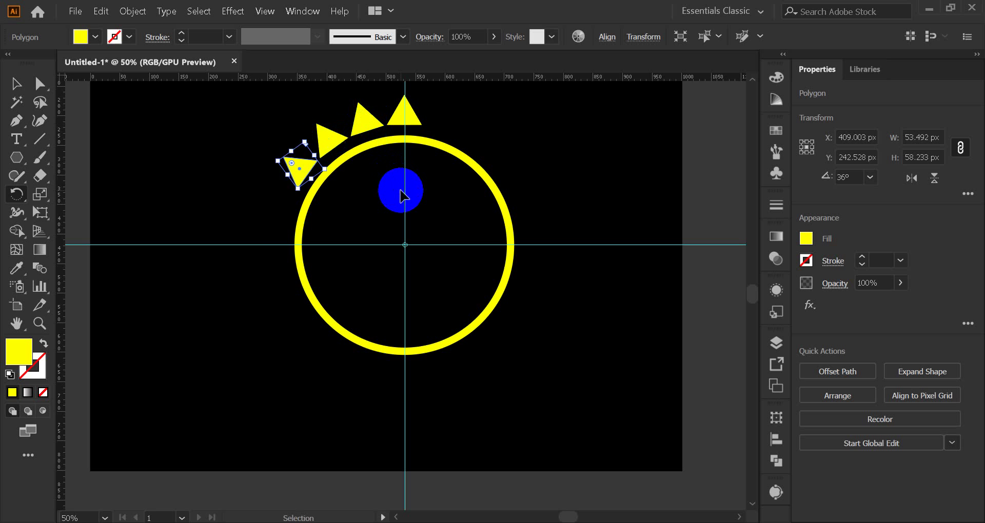
key(ctrl+d)
key(ctrl+d)
key(ctrl+d)
key(ctrl+d)
key(ctrl+d)
key(ctrl+d)
key(ctrl+d)
key(ctrl+d)
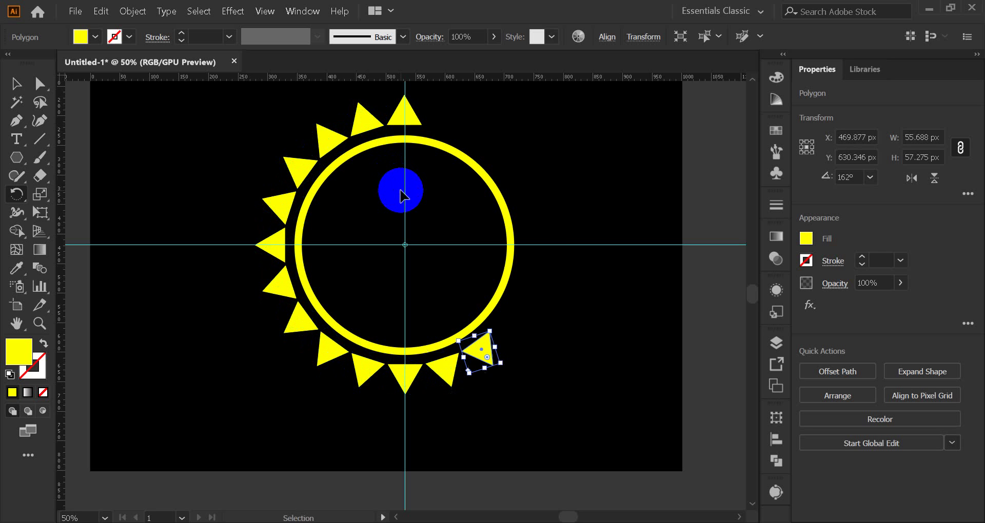
key(ctrl+d)
key(ctrl+d)
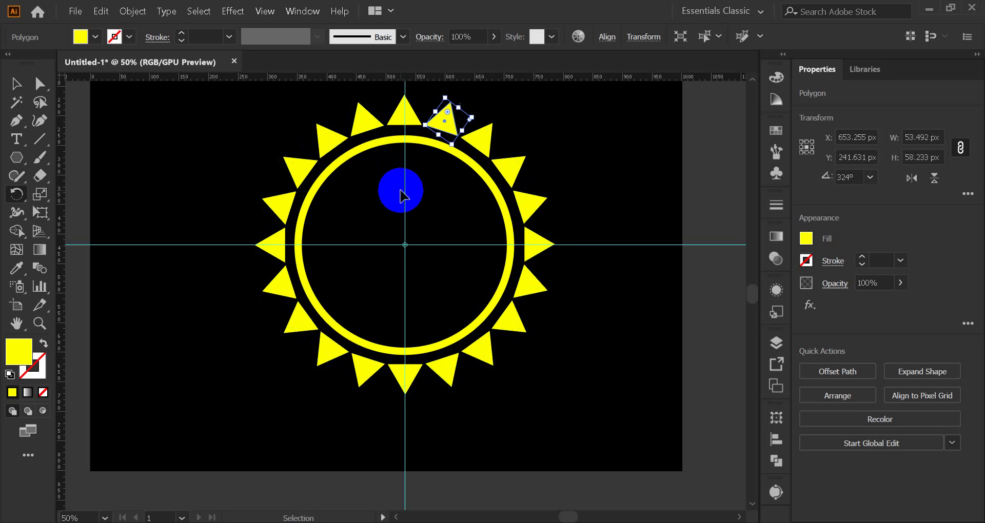
Step: Deselect the artwork and examine the gaps on both sides of the original triangle at the ring's top
click(16, 83)
click(242, 170)
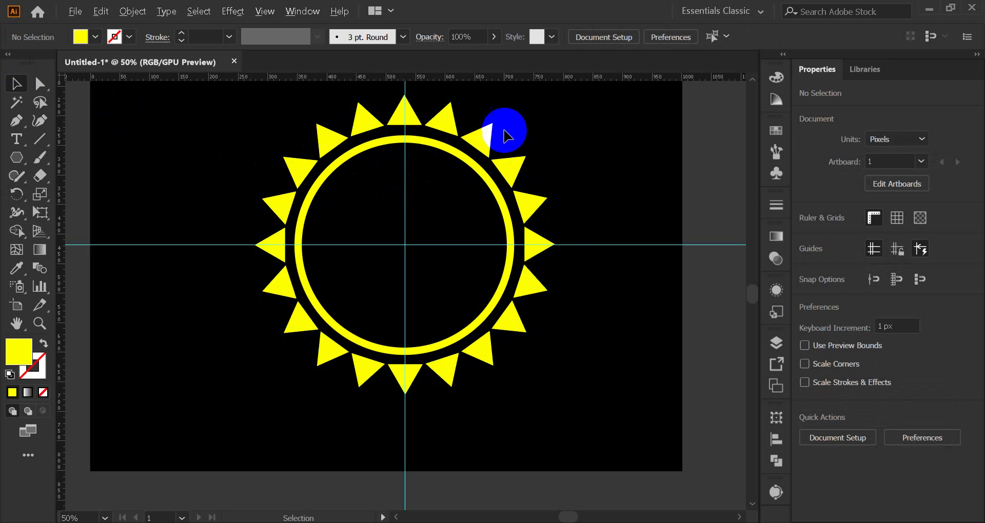
scroll(402, 121, up, 3)
scroll(440, 143, up, 2)
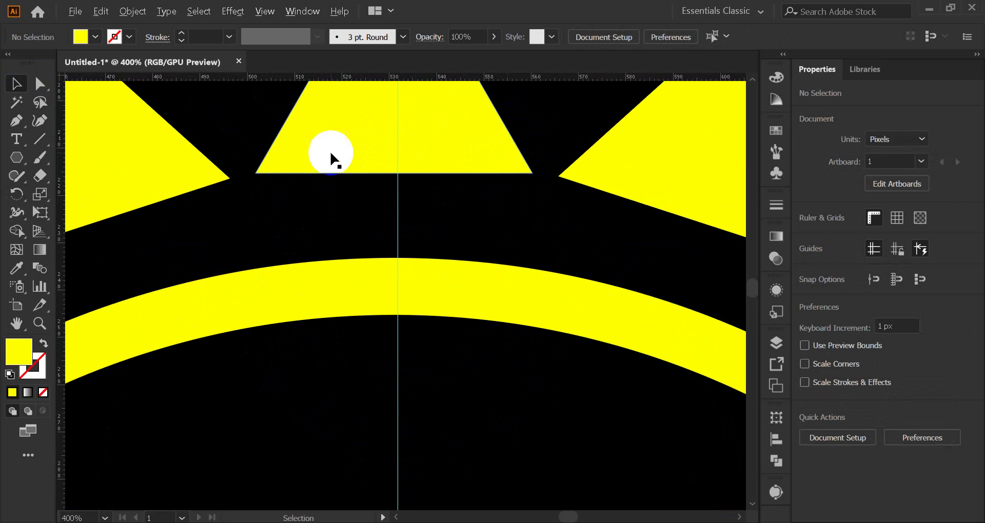
Step: Switch to the Google Meet window to check the meeting, and return to Illustrator
scroll(502, 167, down, 5)
scroll(482, 167, down, 3)
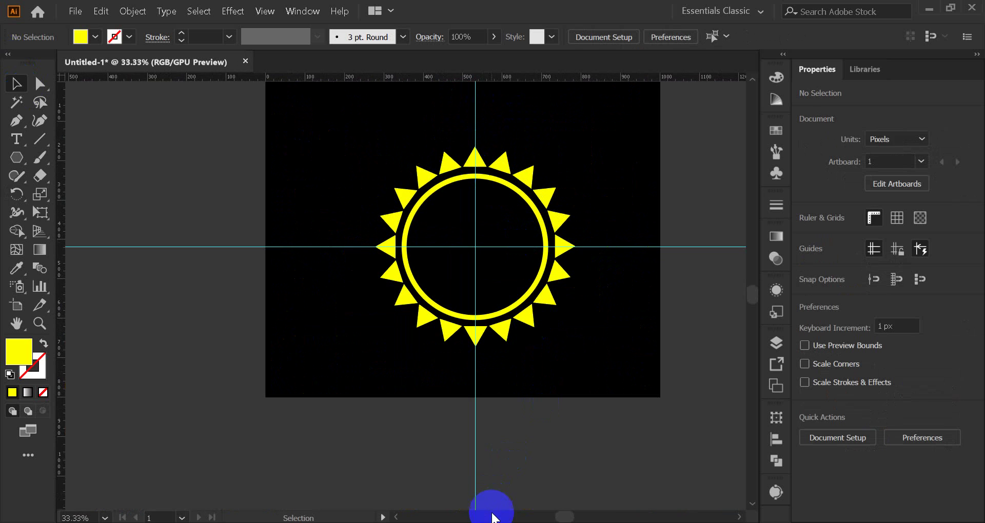
mouse_move(512, 522)
click(450, 496)
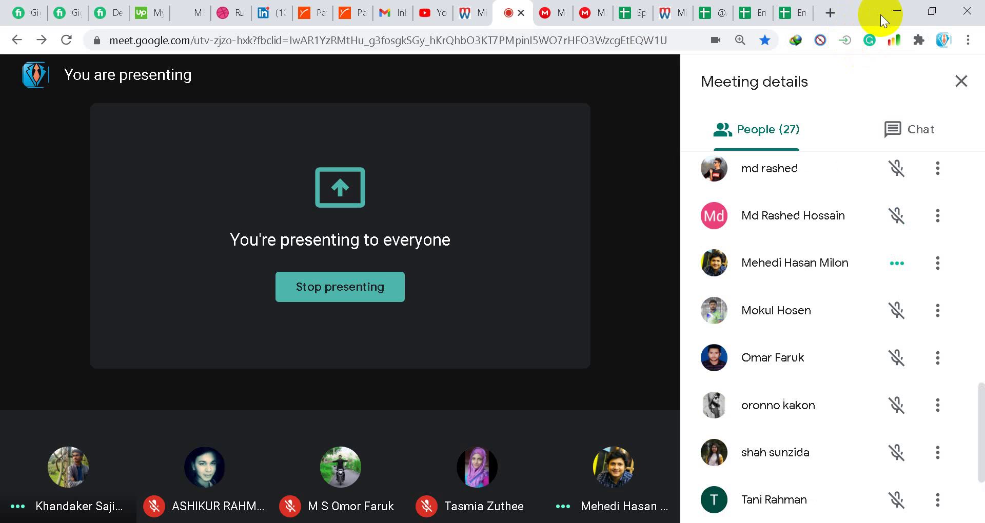
click(881, 18)
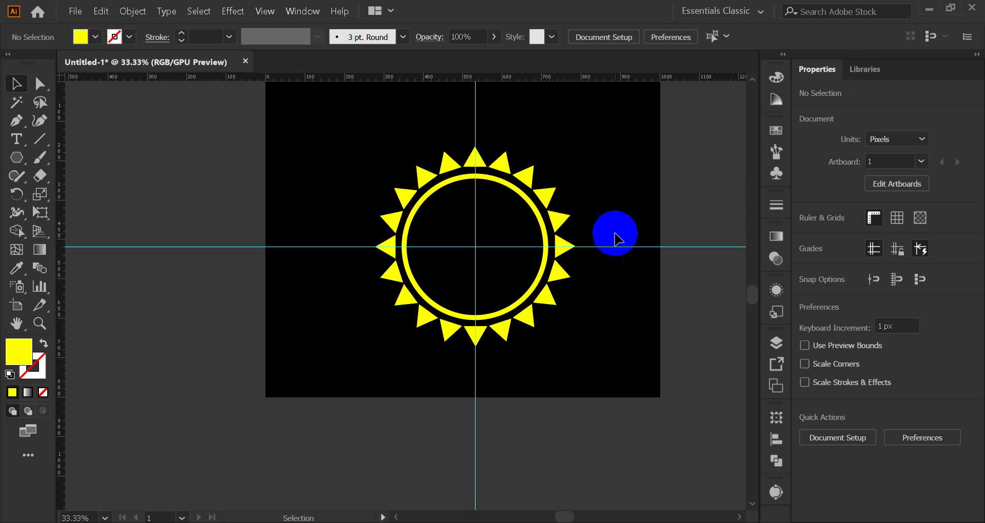
Step: Undo all the rotated triangle copies, back to the single original triangle above the ring
scroll(455, 171, up, 2)
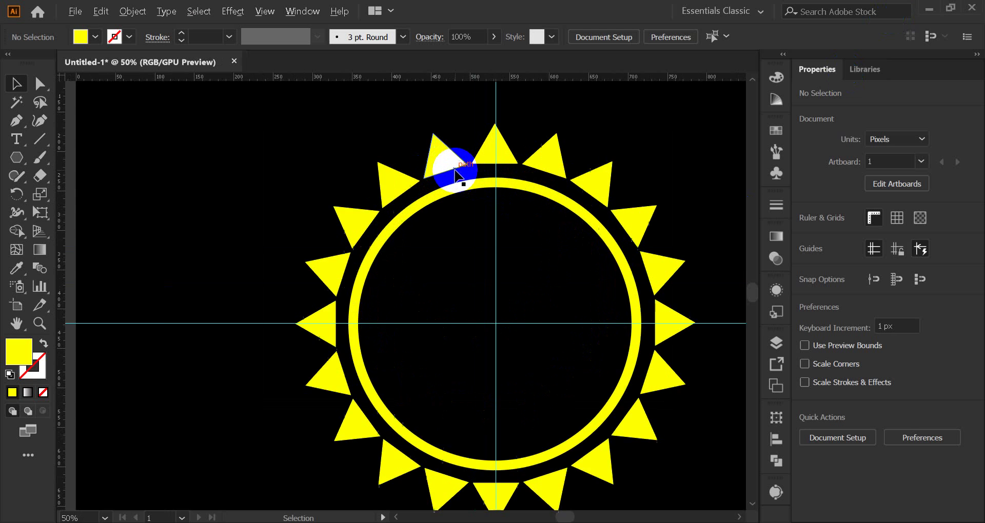
click(494, 153)
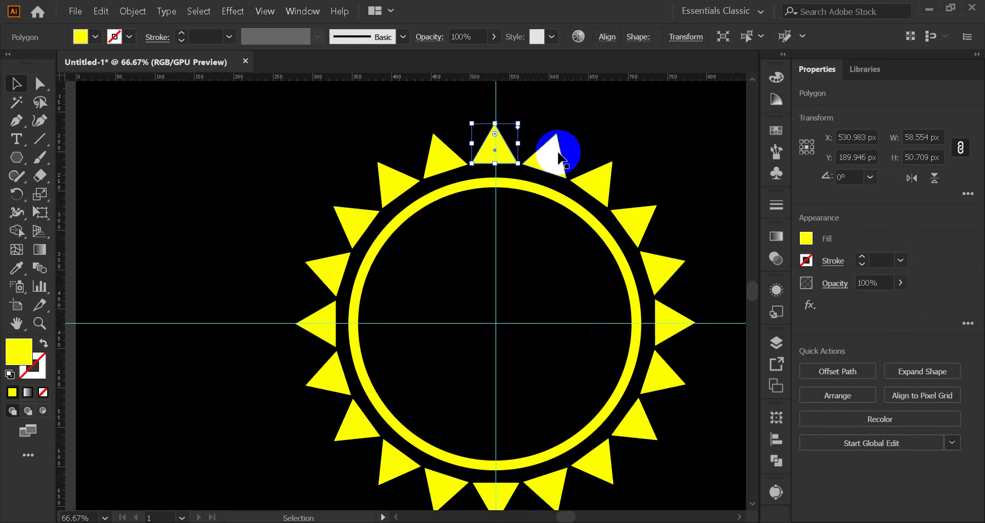
click(631, 158)
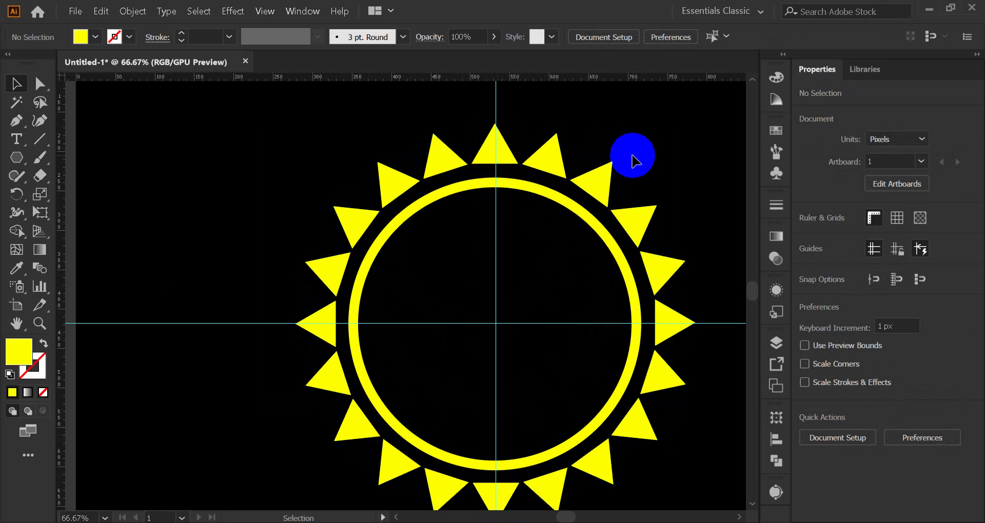
key(ctrl)
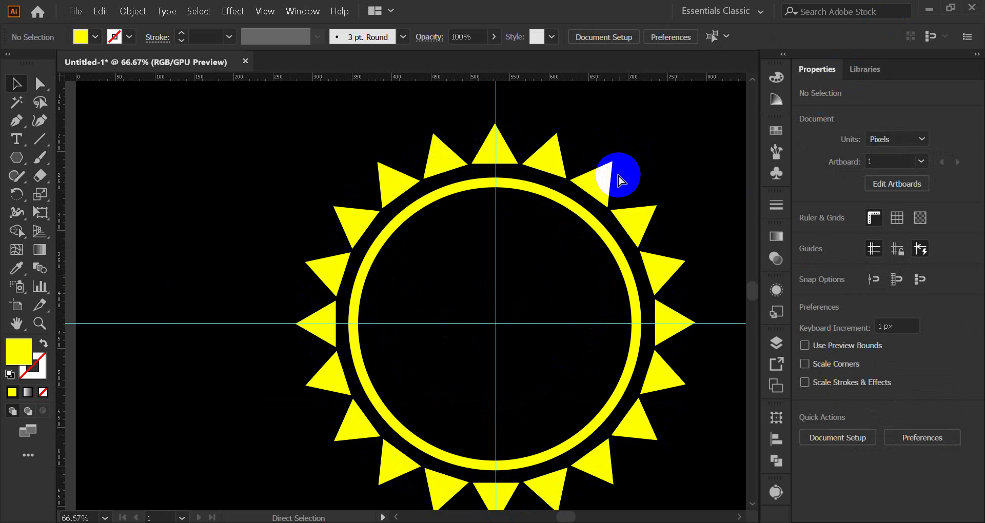
key(ctrl+z)
key(ctrl+z)
key(ctrl+z)
key(ctrl+z)
key(ctrl+z)
key(ctrl+z)
key(ctrl+z)
key(ctrl+z)
key(ctrl+z)
key(ctrl+z)
key(ctrl+z)
key(ctrl+z)
key(ctrl+z)
key(ctrl+z)
key(ctrl+z)
key(ctrl+z)
key(ctrl+z)
key(ctrl+z)
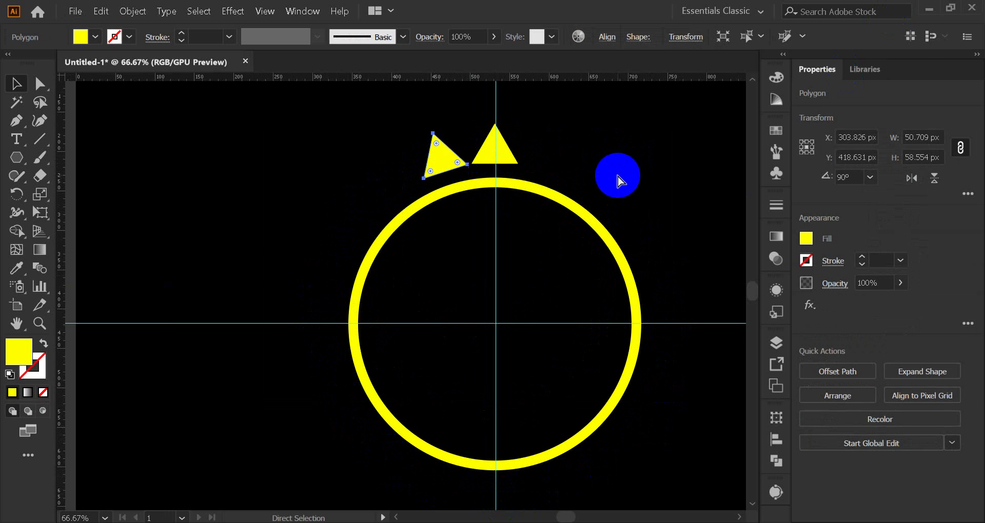
key(ctrl+z)
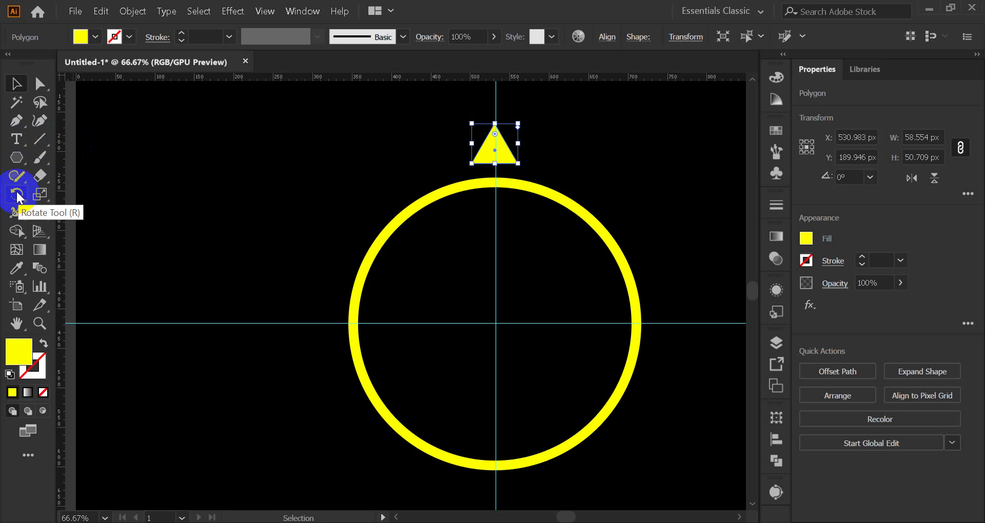
Step: Draw a yellow rectangle about 234 × 160 px in the empty area left of the ring
click(17, 157)
click(93, 158)
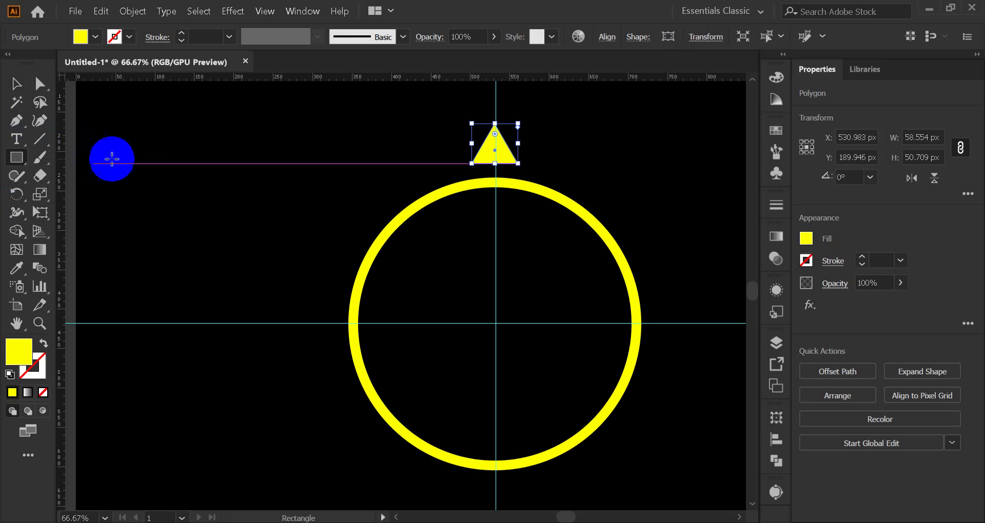
drag(115, 159, 300, 285)
click(18, 84)
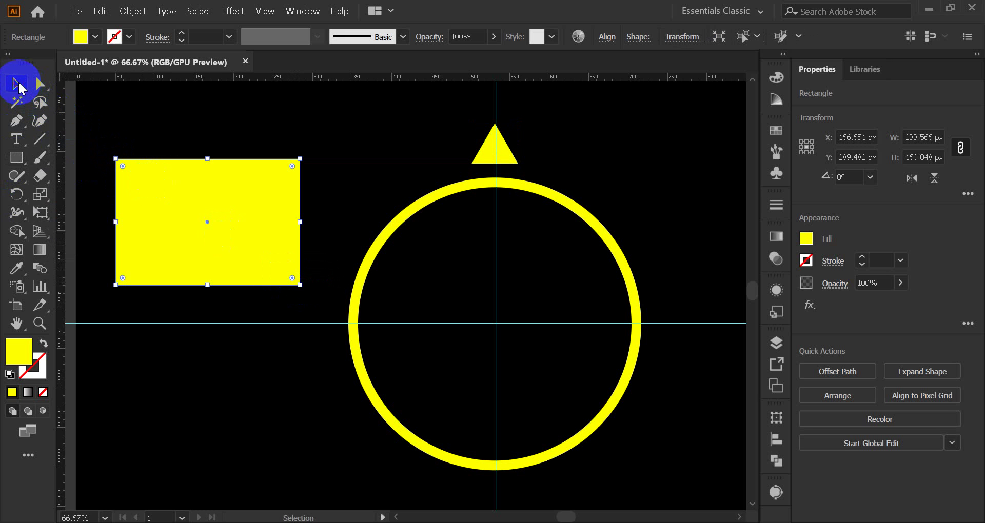
click(160, 121)
click(221, 211)
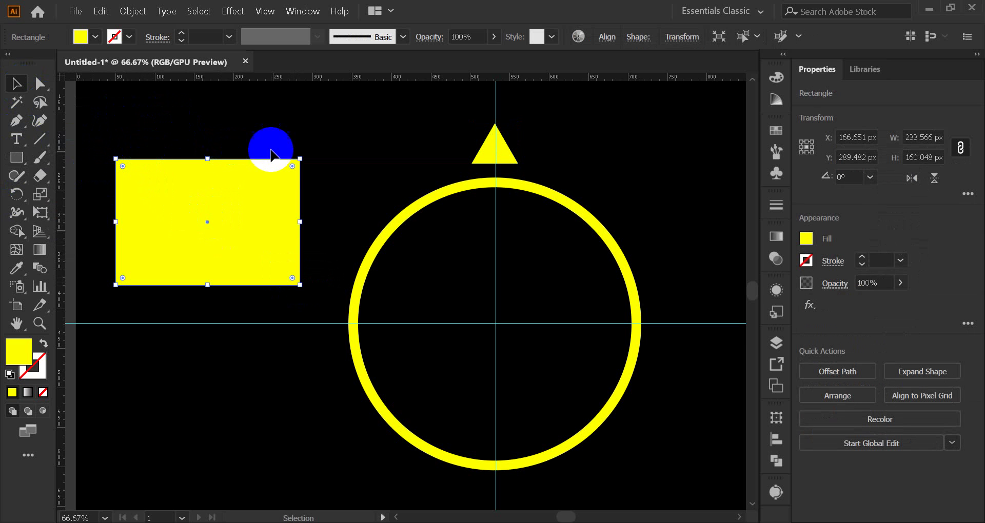
Step: Copy the triangle above the rectangle's upper-left corner and extend it into a row of four with Transform Again
click(490, 163)
drag(487, 157, 131, 148)
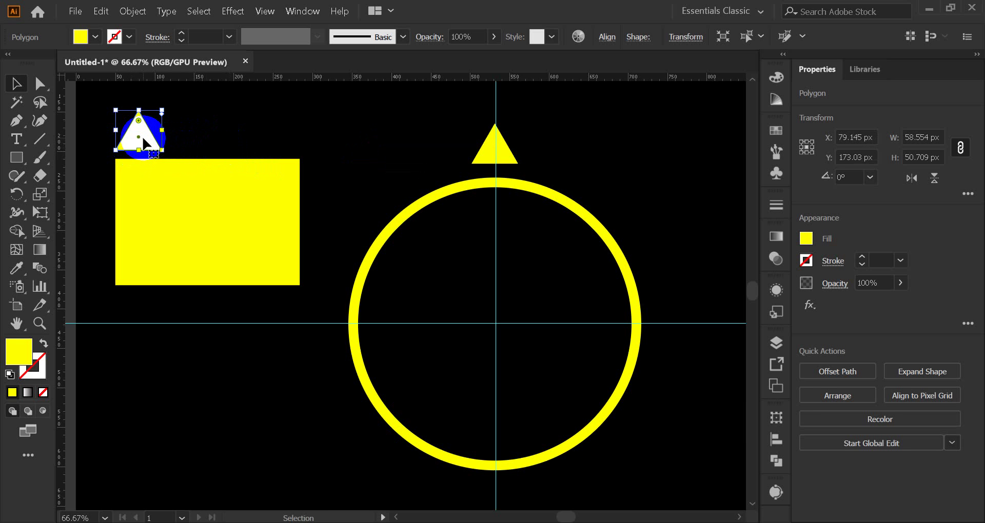
drag(141, 136, 197, 137)
key(ctrl+d)
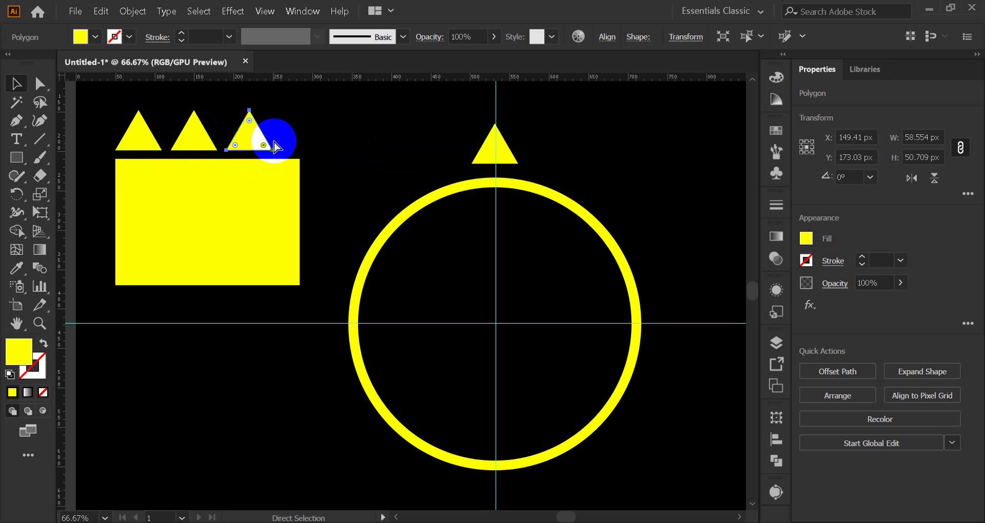
key(ctrl+d)
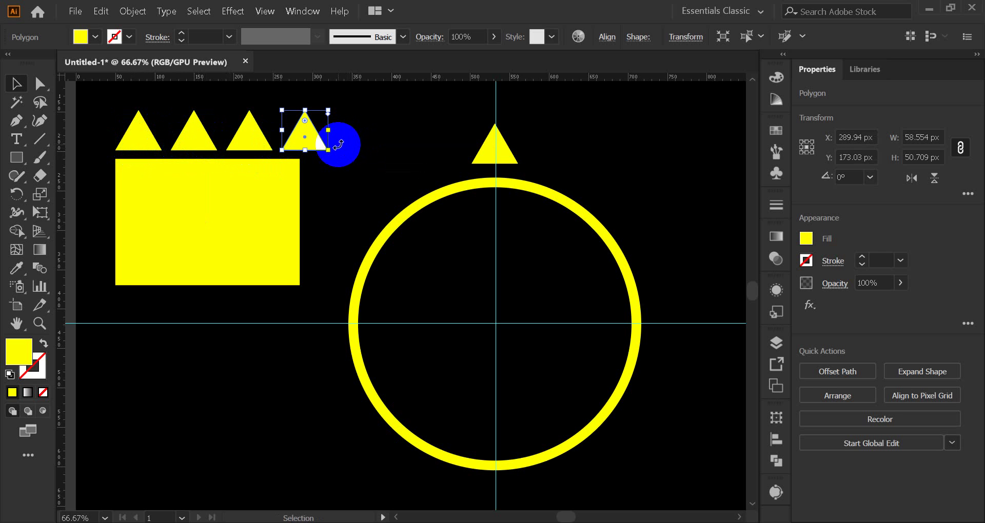
Step: Copy the row's last triangle diagonally downward, repeat it twice with Transform Again, and delete the two repeated copies
drag(314, 141, 338, 174)
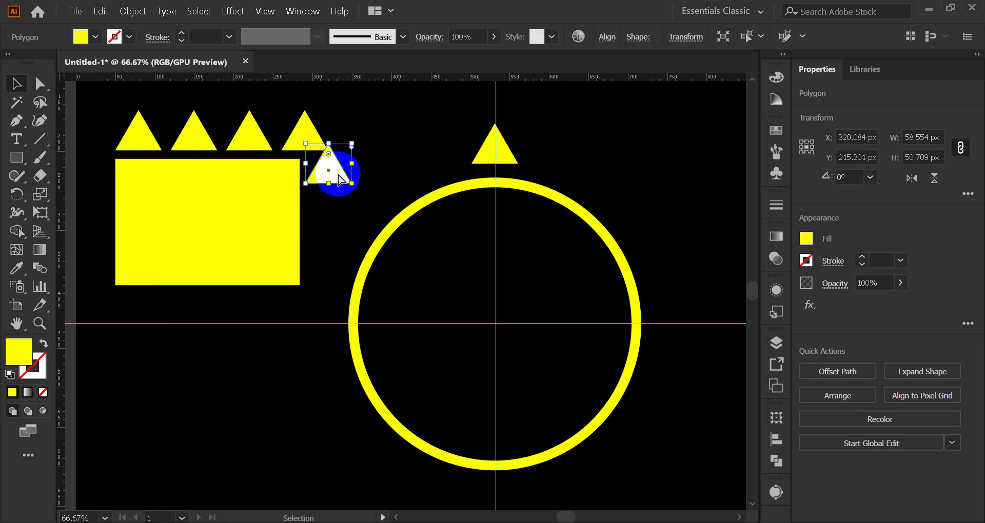
key(ctrl+d)
key(ctrl+d)
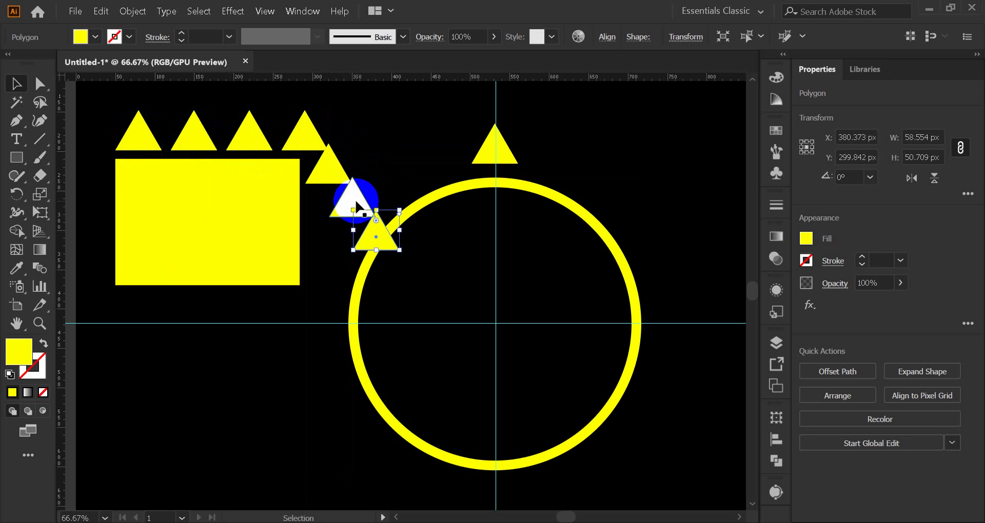
key(Delete)
click(350, 200)
key(Delete)
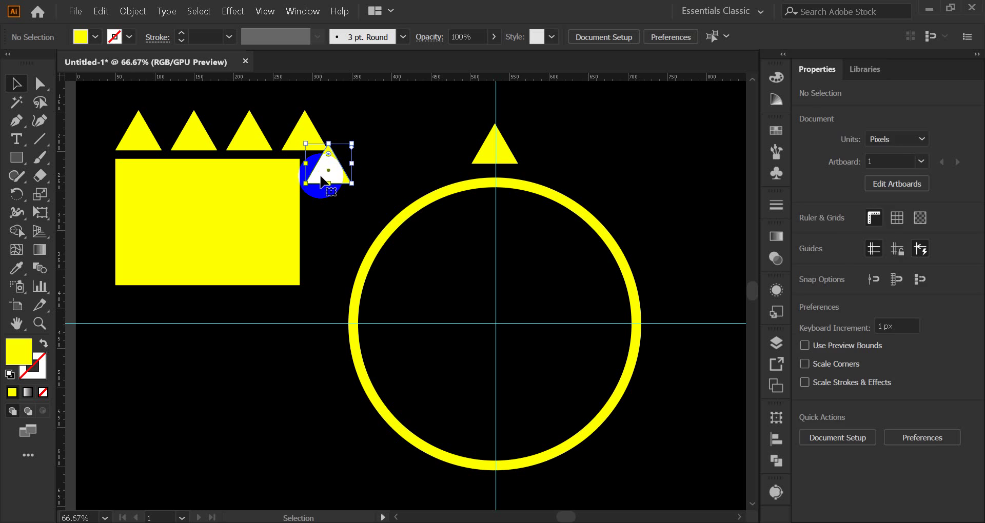
Step: Copy the triangle beside the rectangle straight down and repeat it with Transform Again into a column of five
drag(322, 182, 327, 225)
key(ctrl+d)
key(ctrl+d)
key(ctrl+d)
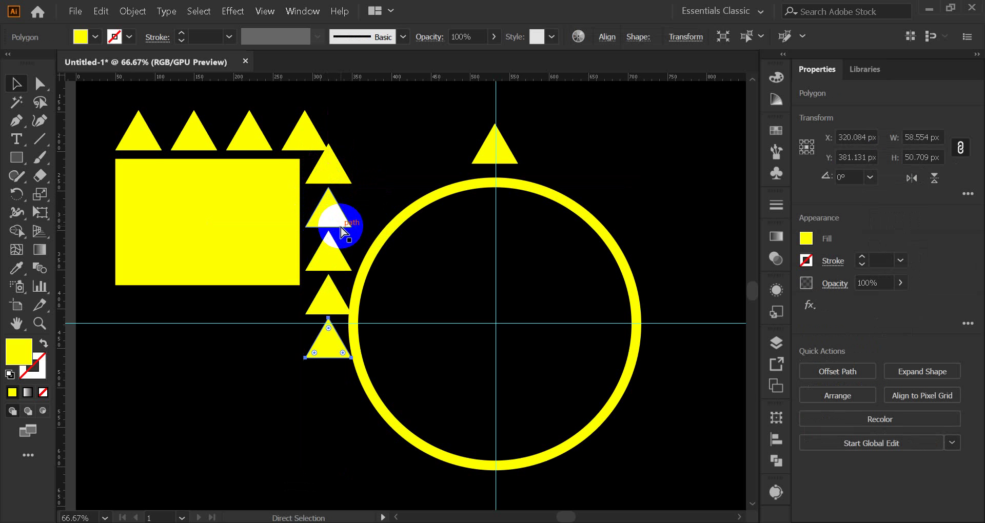
click(352, 169)
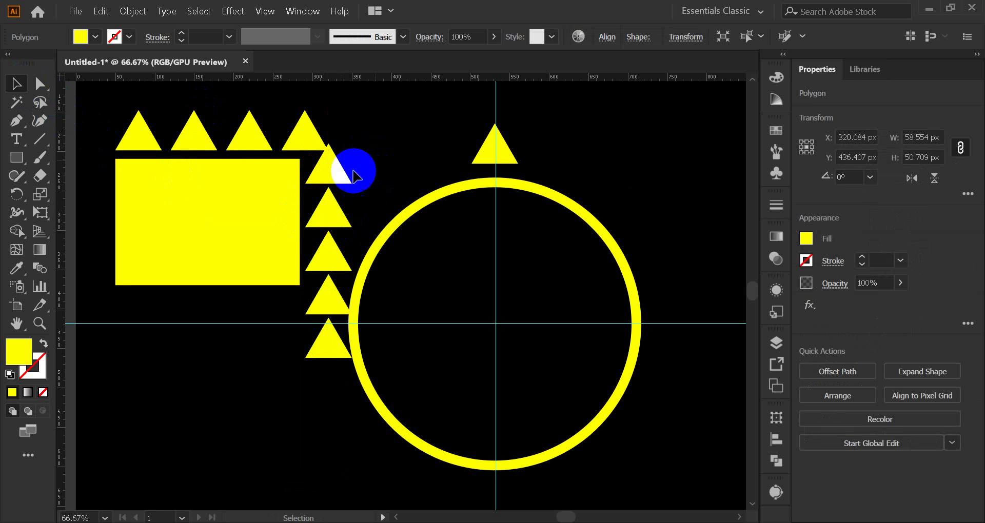
Step: Delete the rectangle and all the triangle copies around it, keeping the ring and its original triangle
drag(91, 133, 324, 288)
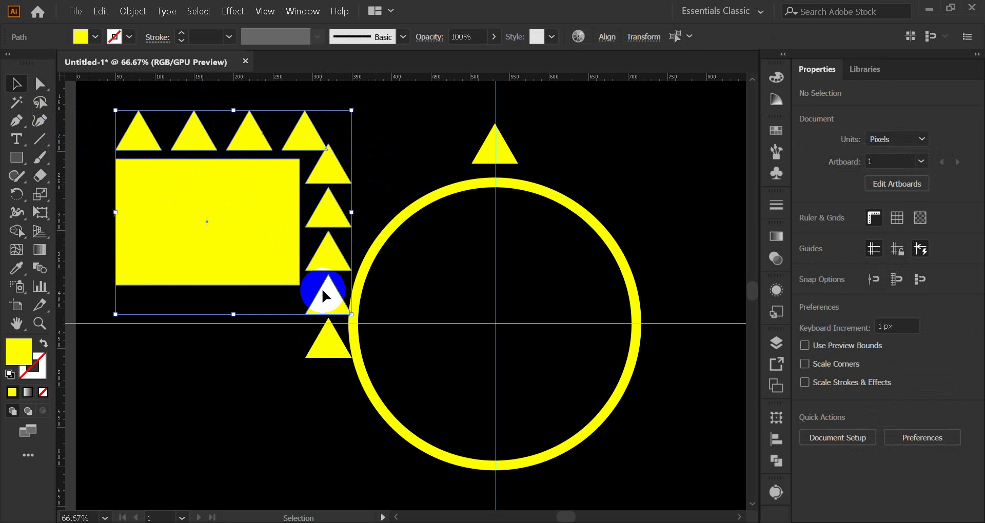
key(Delete)
drag(274, 309, 317, 377)
key(Delete)
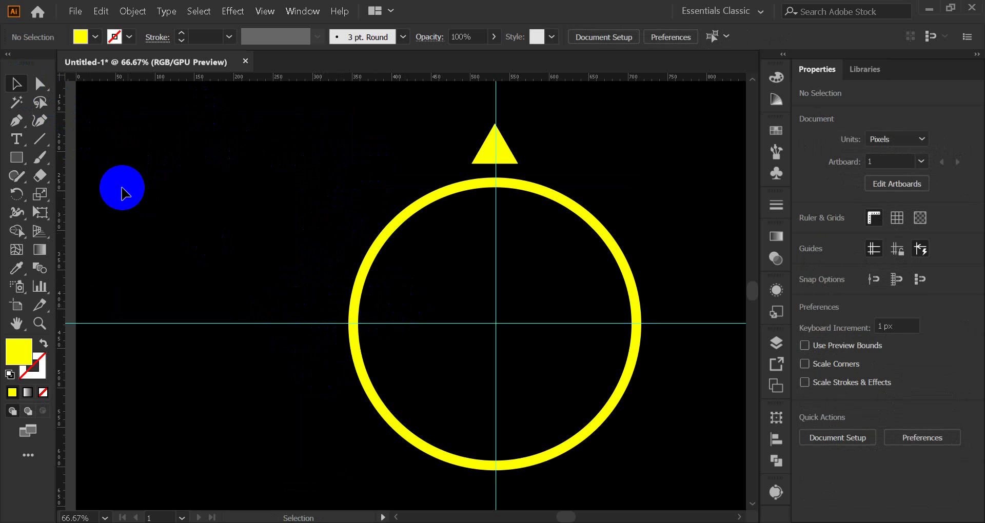
Step: Draw a yellow rectangle about 183 × 192 px left of the ring and deselect it
click(11, 160)
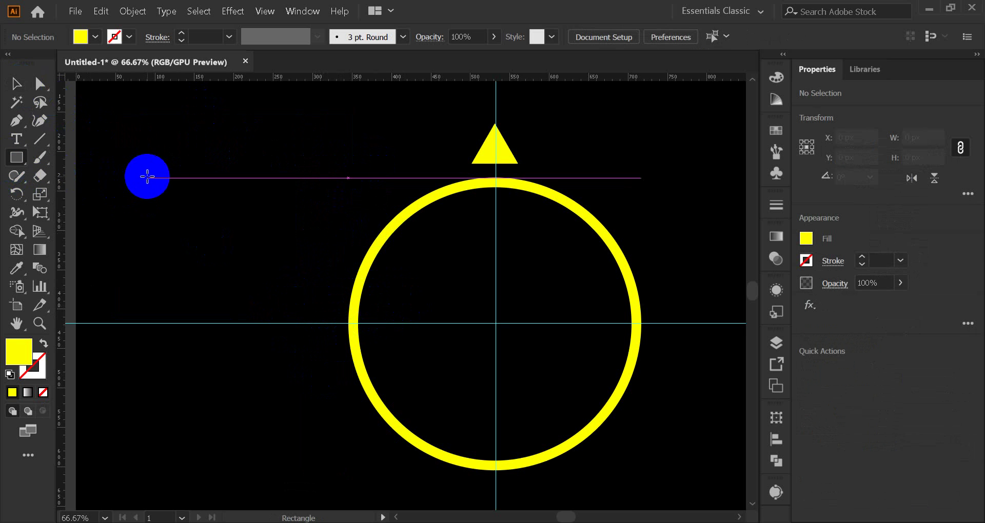
drag(150, 154, 295, 305)
click(16, 84)
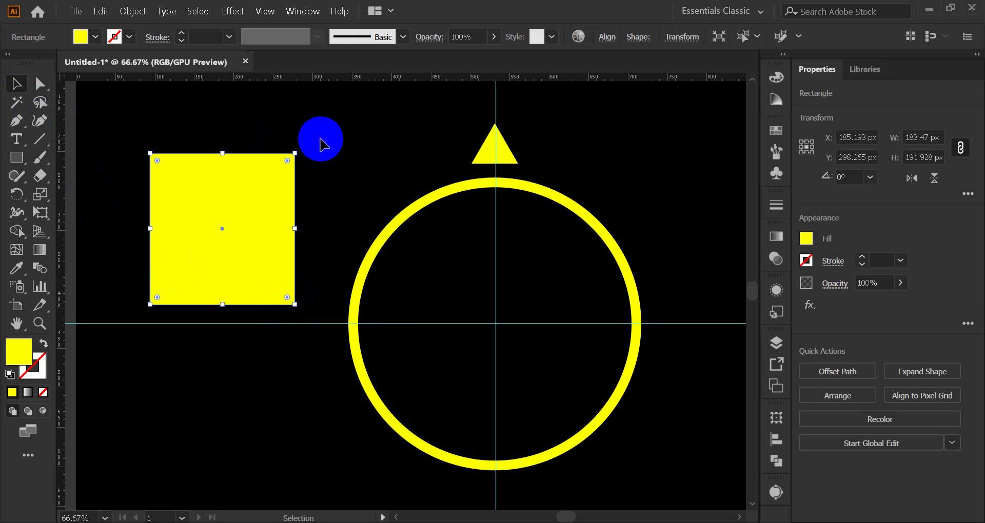
click(322, 144)
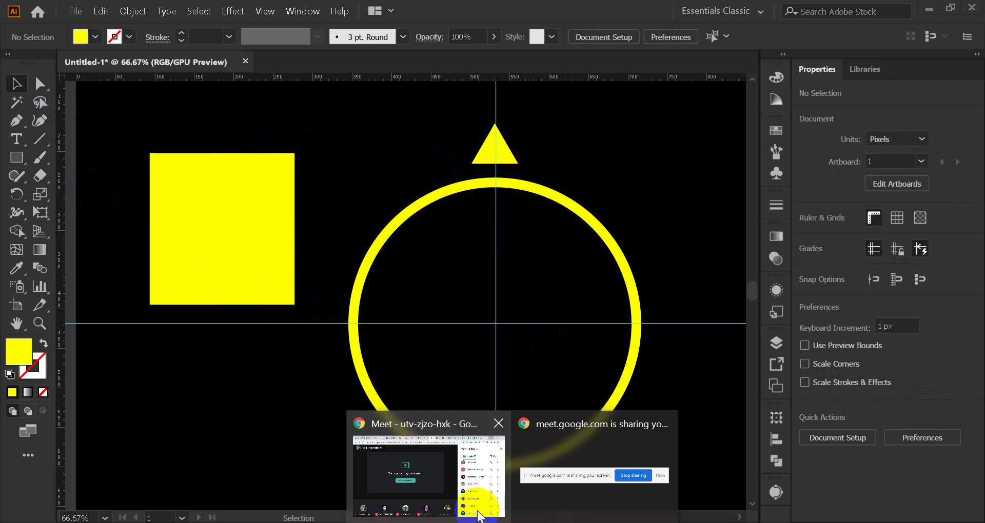
Step: Check the meeting in the Google Meet window, and delete the rectangle left of the ring after returning to Illustrator
click(444, 485)
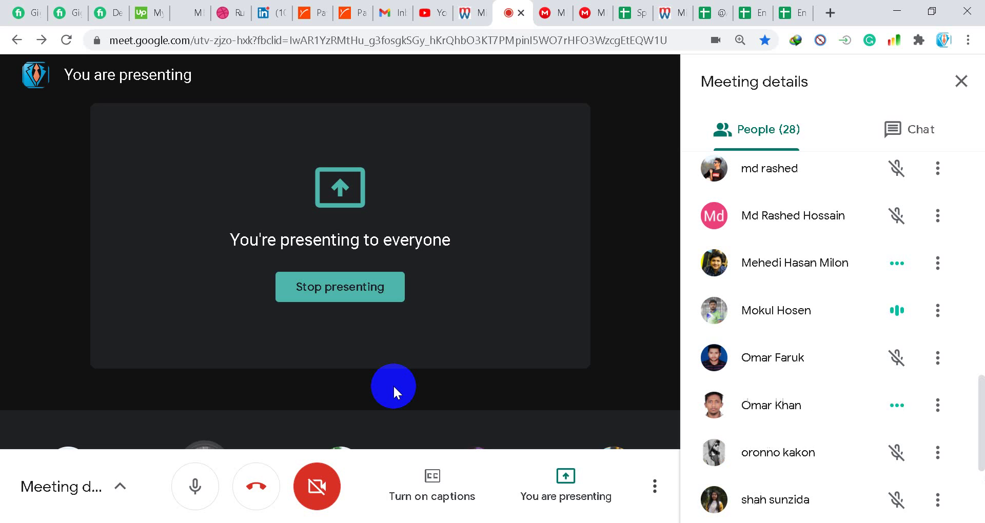
click(898, 11)
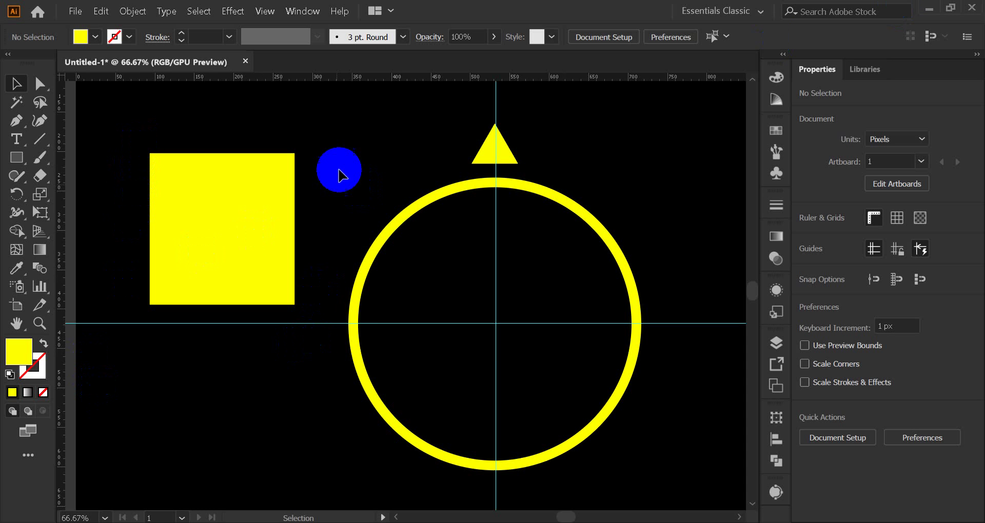
click(226, 236)
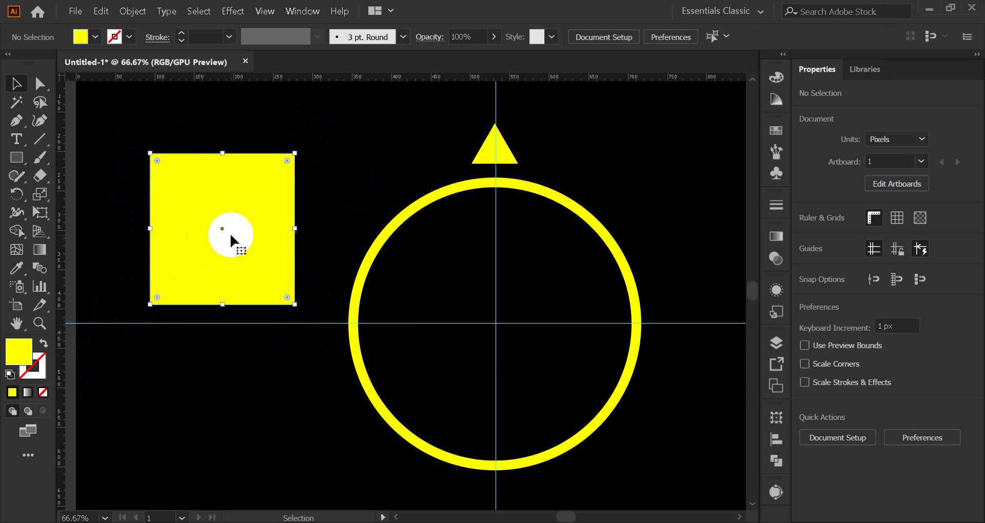
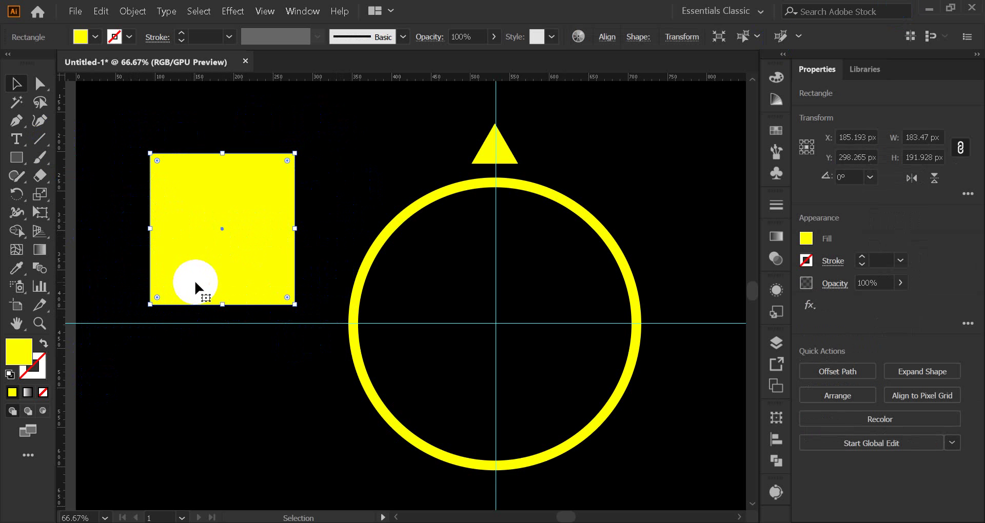
key(Delete)
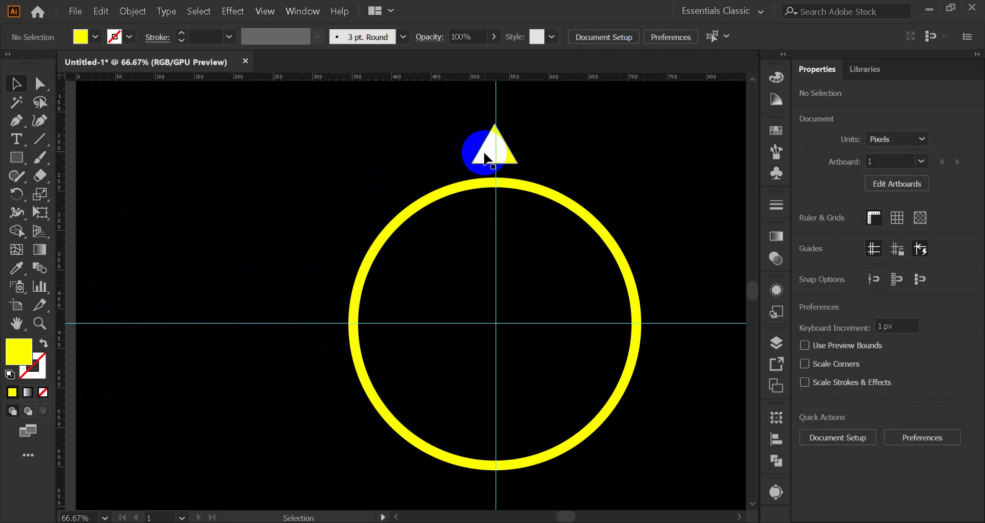
Step: Create a copy of the triangle rotated by 360/12 about the guide intersection at the ring's centre
click(485, 156)
click(17, 194)
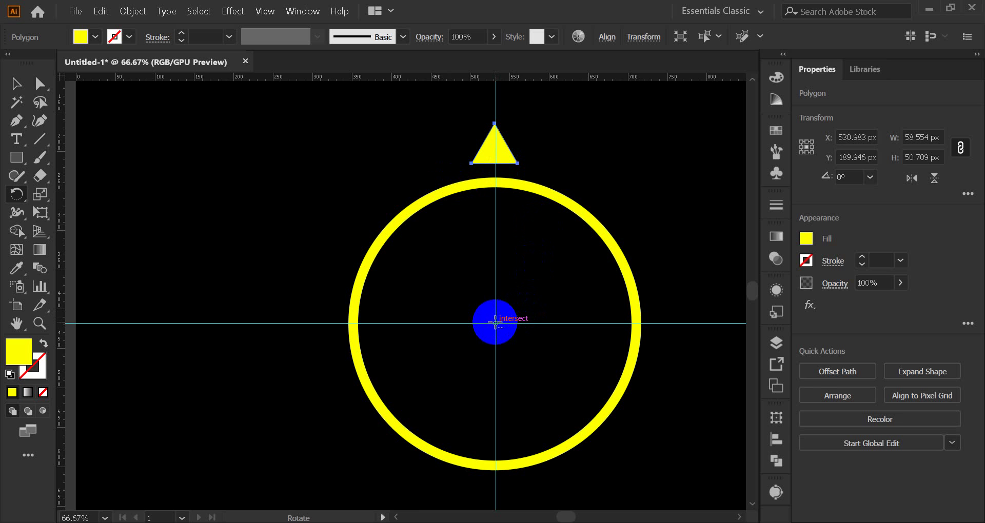
alt+click(496, 322)
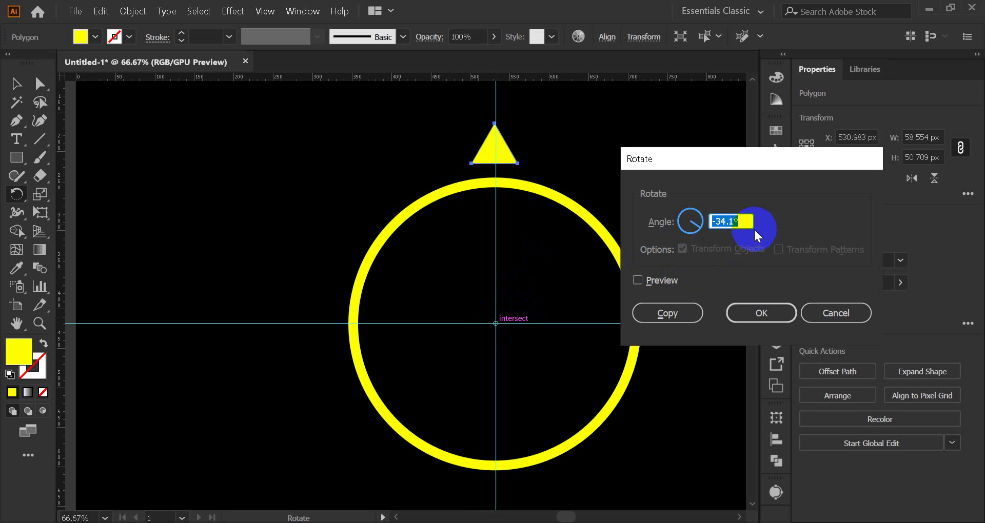
drag(735, 222, 684, 217)
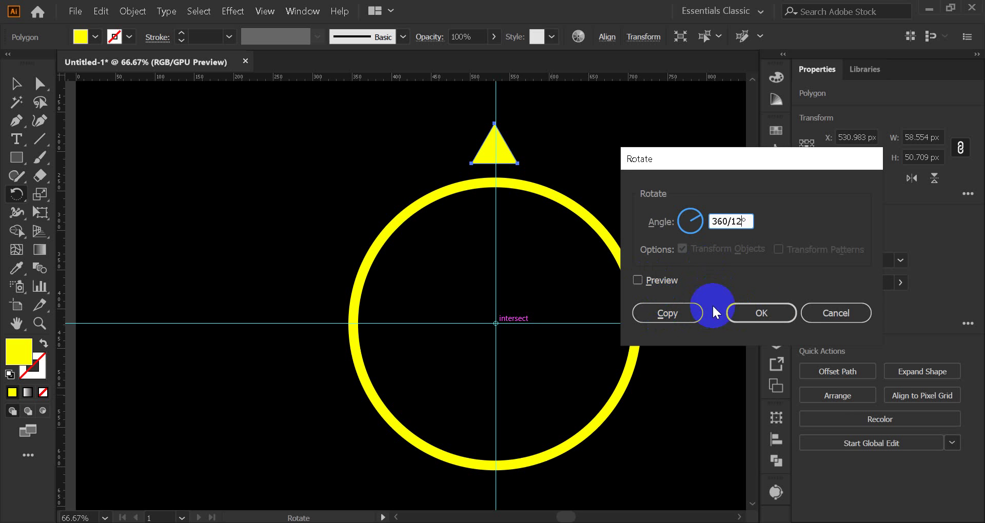
click(672, 312)
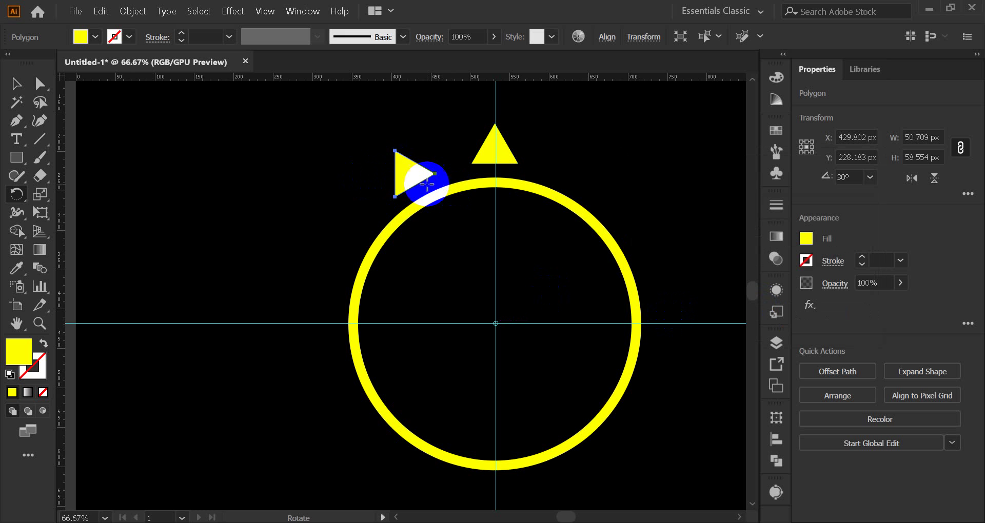
Step: Repeat the rotated triangle copy with Transform Again until twelve triangles surround the ring, and clear the selection
key(ctrl)
key(ctrl+d)
key(ctrl+d)
key(ctrl+d)
key(ctrl+d)
key(ctrl+d)
key(ctrl+d)
key(ctrl+d)
key(ctrl+d)
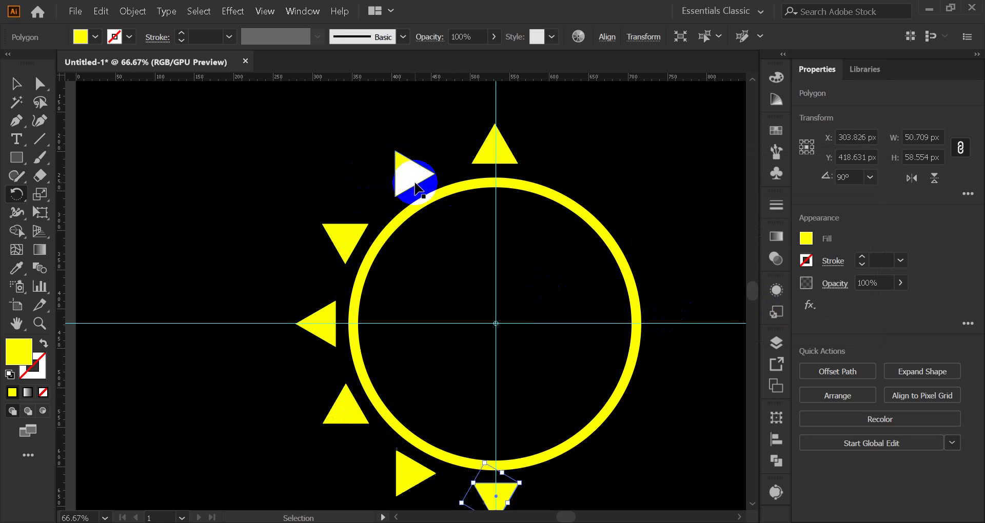
key(ctrl+d)
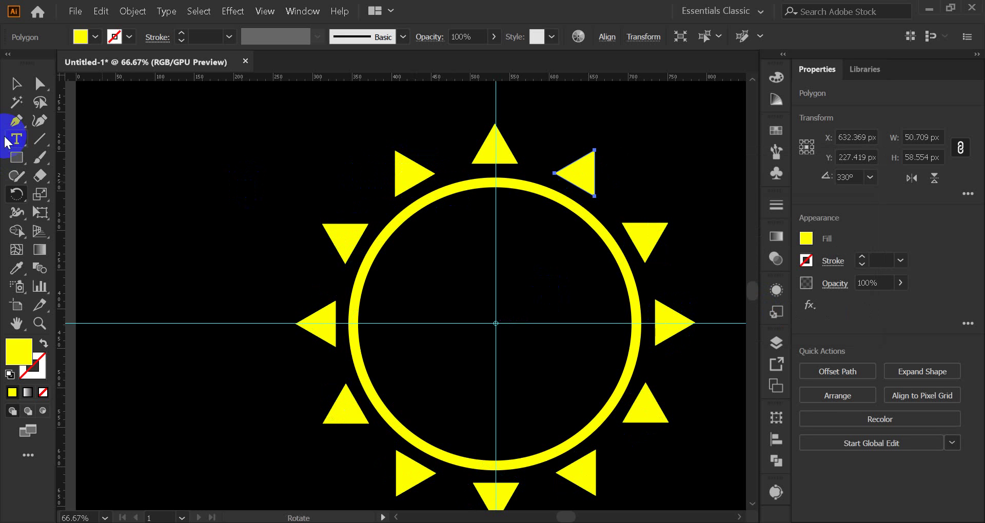
click(17, 83)
click(620, 137)
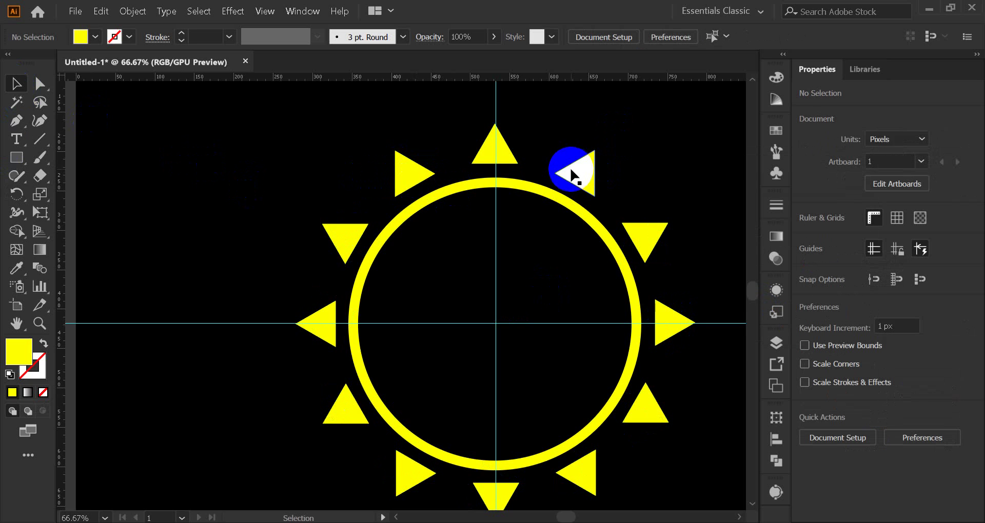
Step: Delete the vertical and horizontal guides crossing at the ring's centre
key(ctrl+minus)
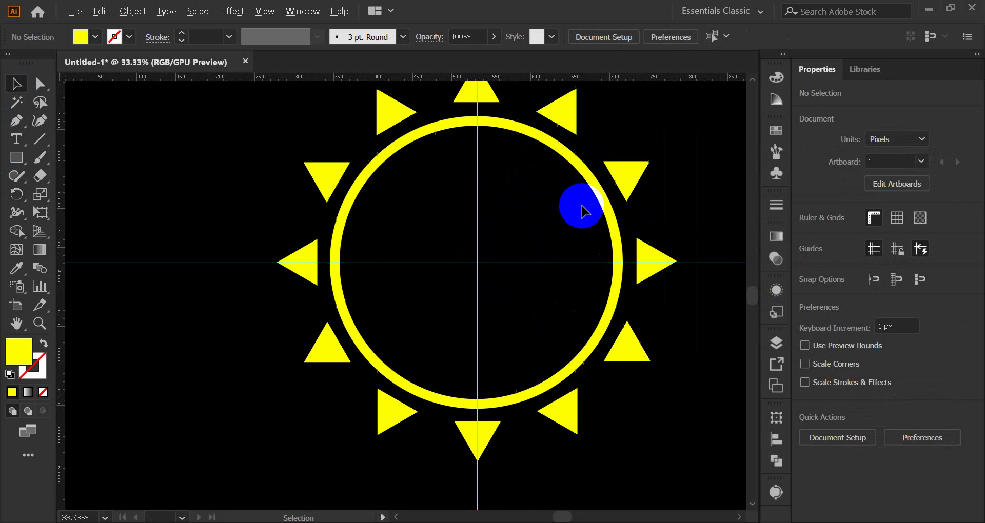
key(ctrl+plus)
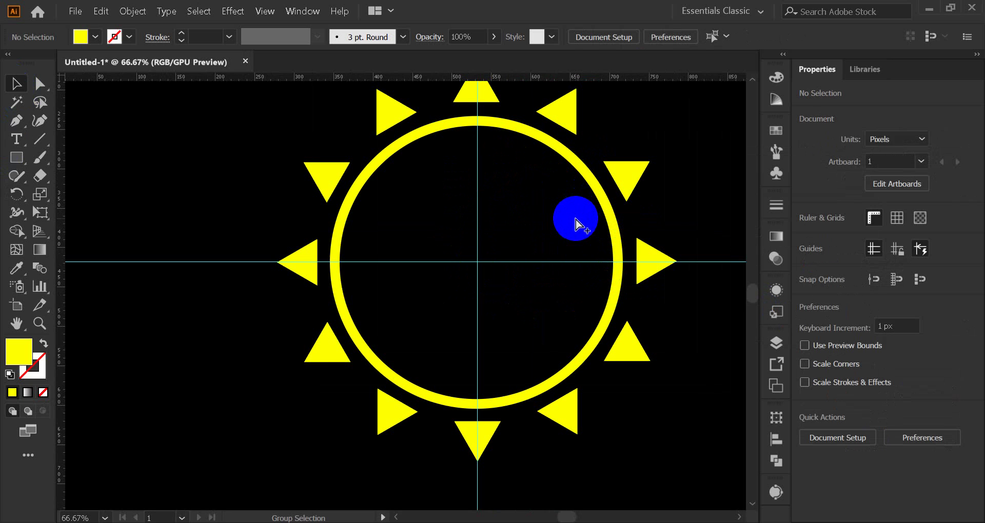
click(578, 226)
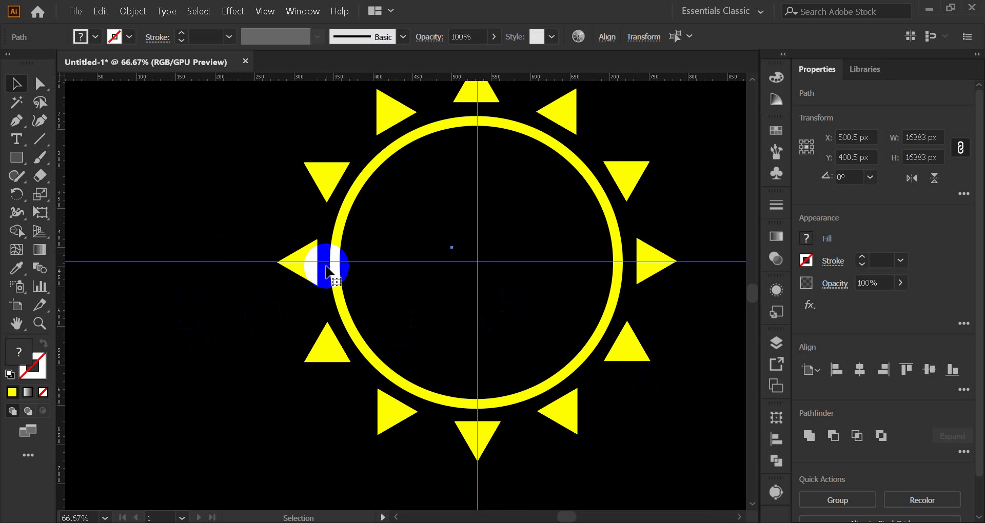
scroll(327, 277, down, 4)
click(402, 433)
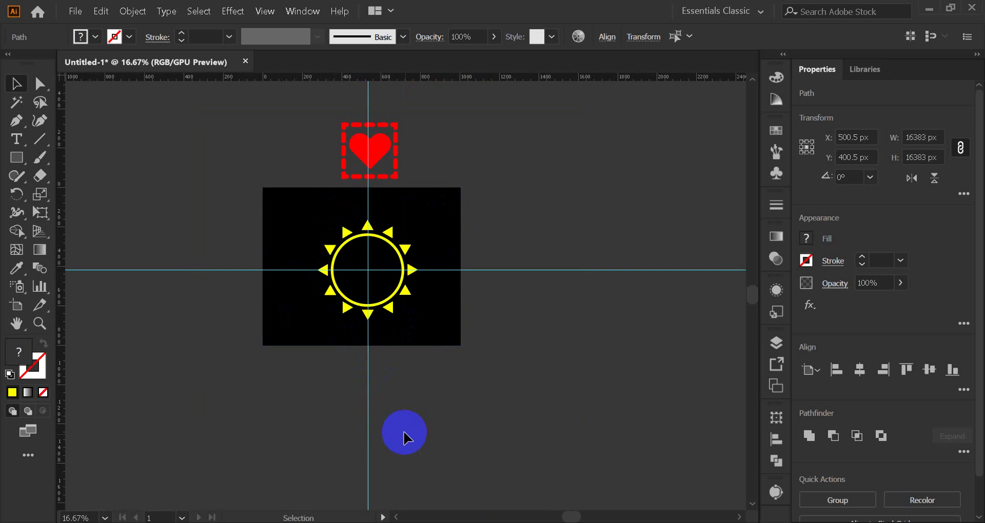
click(374, 437)
key(Delete)
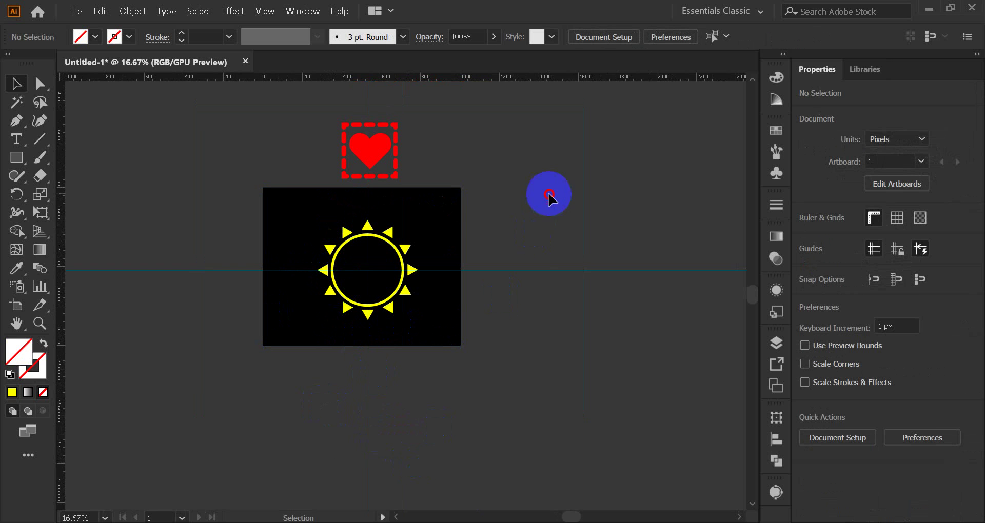
key(Delete)
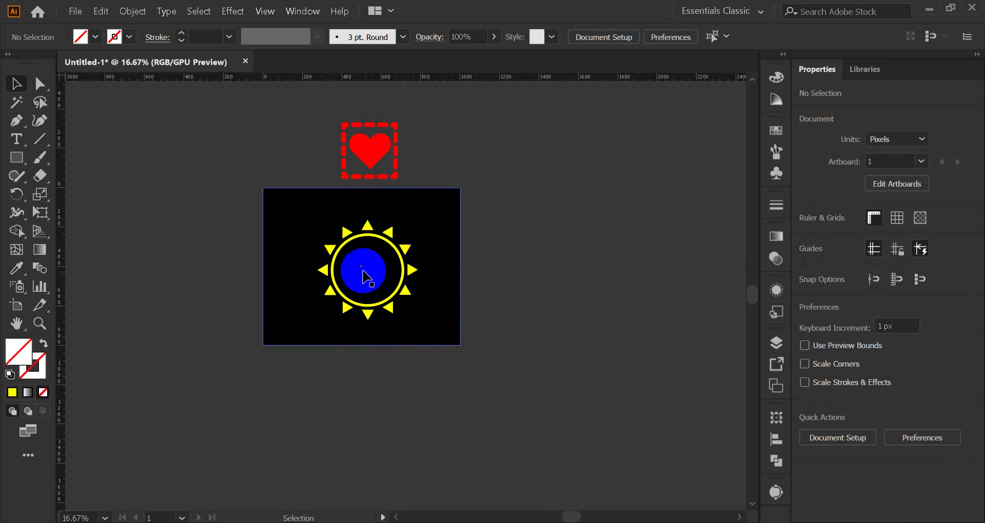
Step: Lock the black background rectangle and hide the rulers
scroll(337, 242, up, 3)
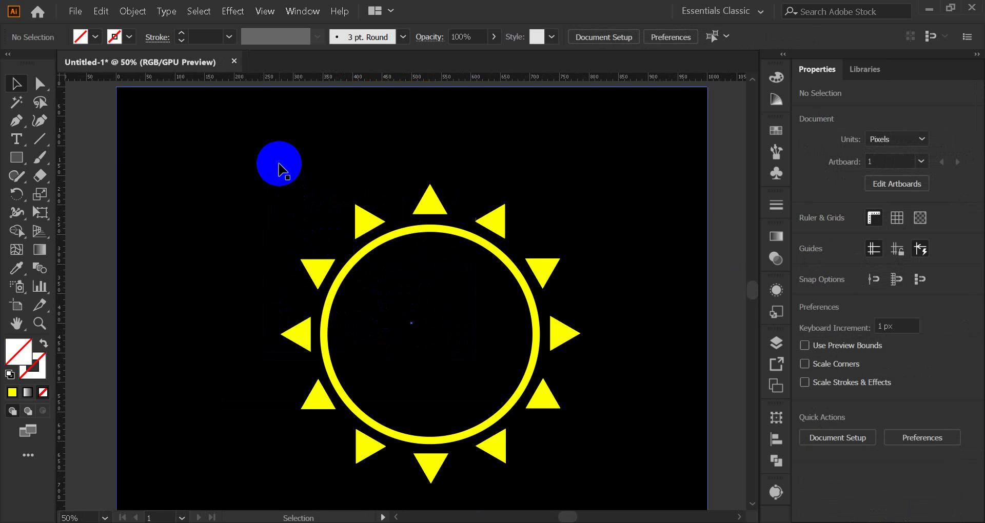
click(247, 203)
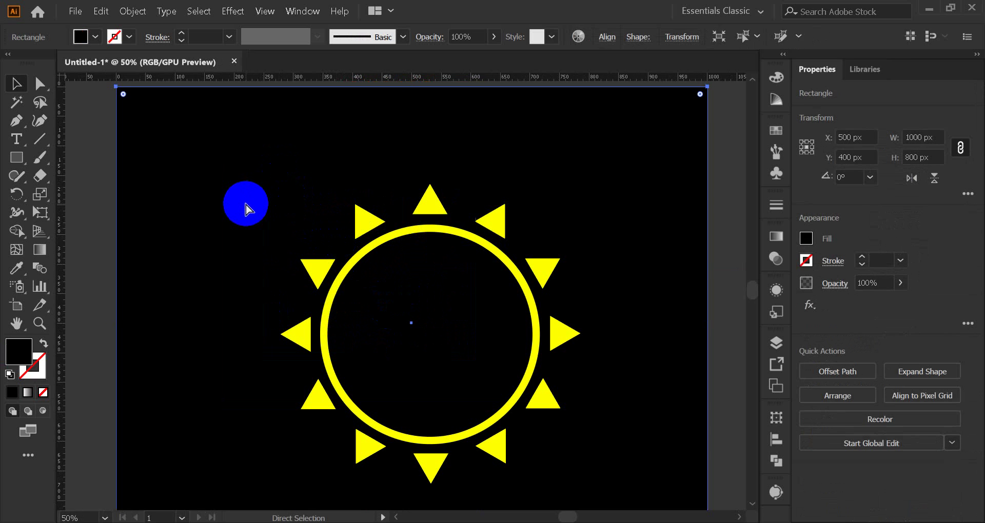
key(ctrl+shift+a)
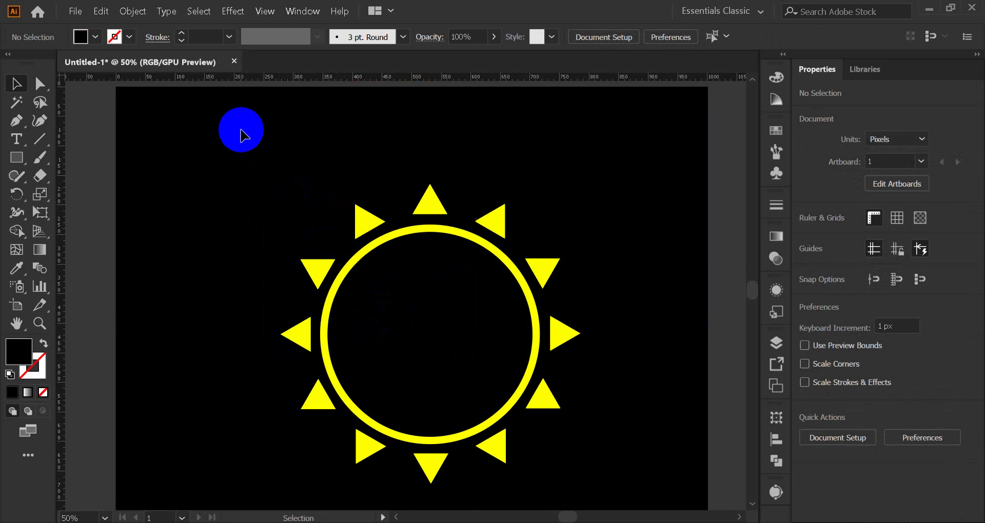
key(ctrl+r)
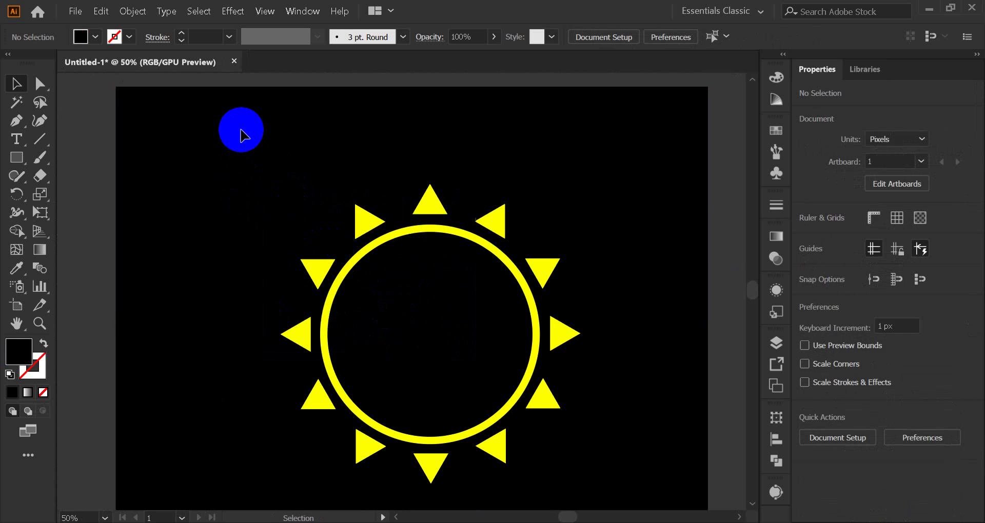
Step: Examine the gaps between the triangles and the ring, both close up and with the whole design in view
scroll(304, 248, down, 1)
scroll(455, 311, up, 3)
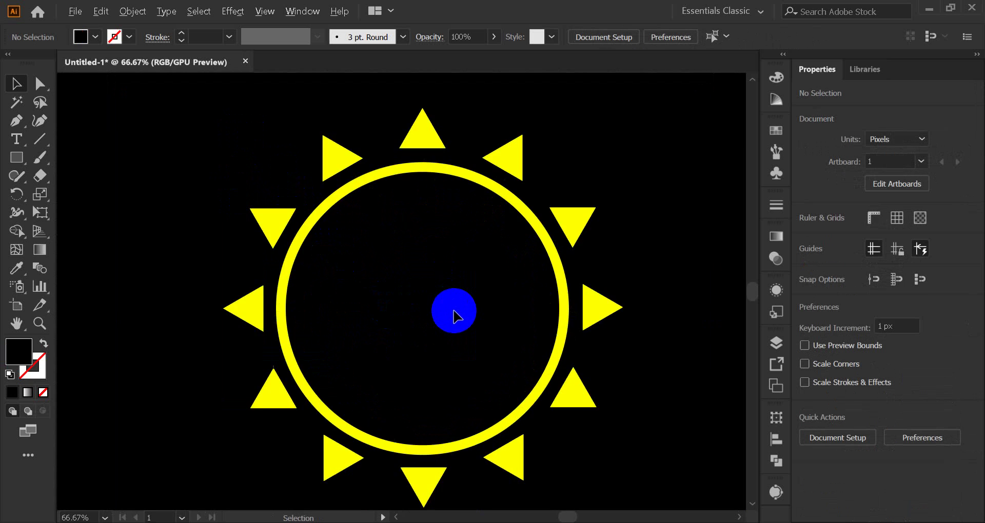
scroll(370, 209, up, 4)
scroll(363, 198, up, 1)
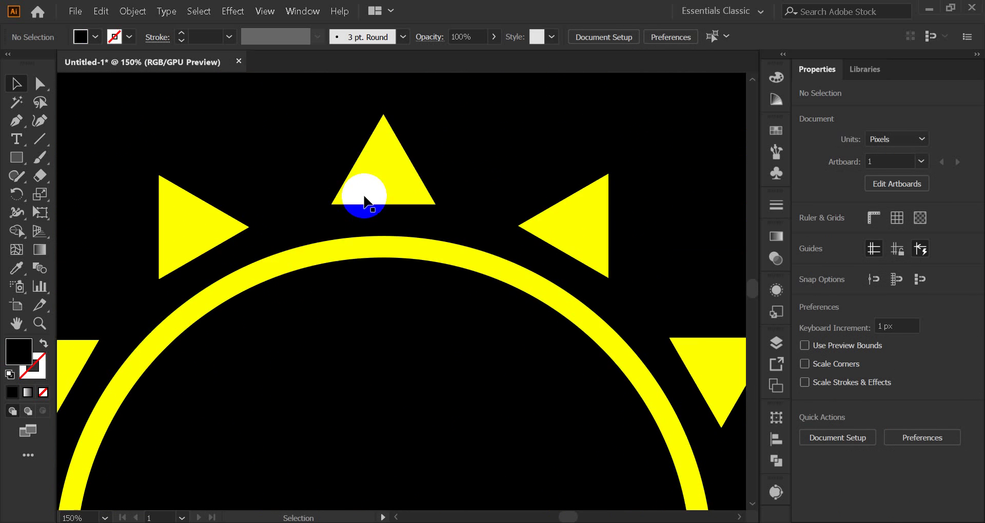
scroll(357, 205, up, 2)
scroll(341, 249, down, 3)
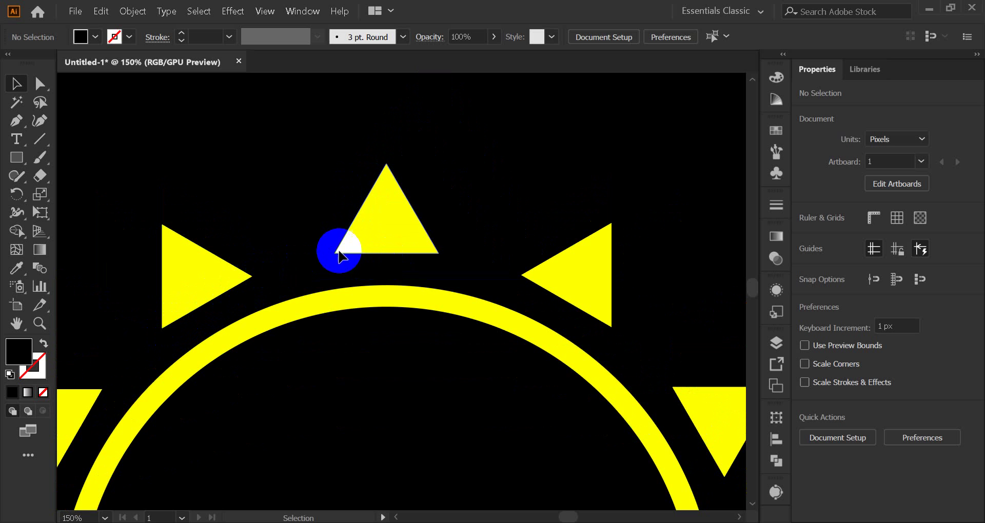
scroll(366, 265, up, 4)
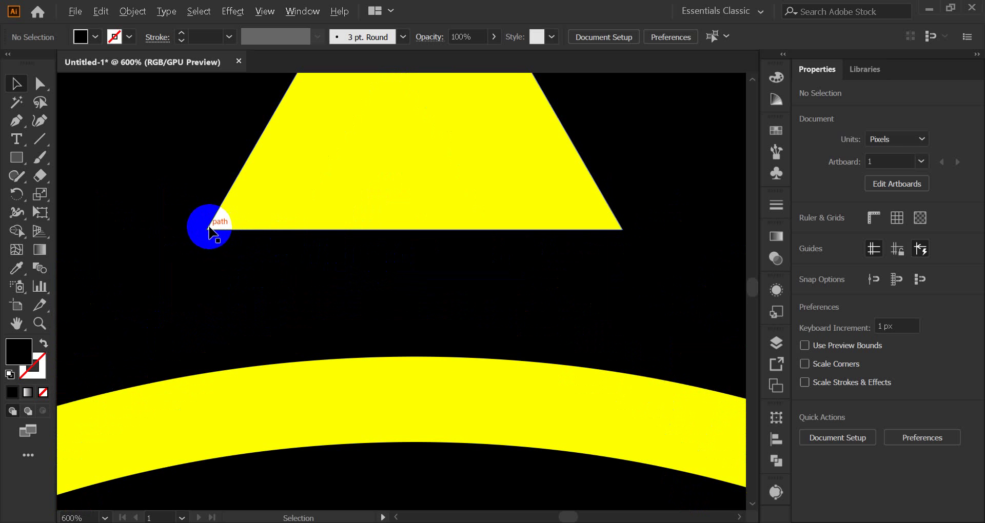
scroll(641, 258, down, 4)
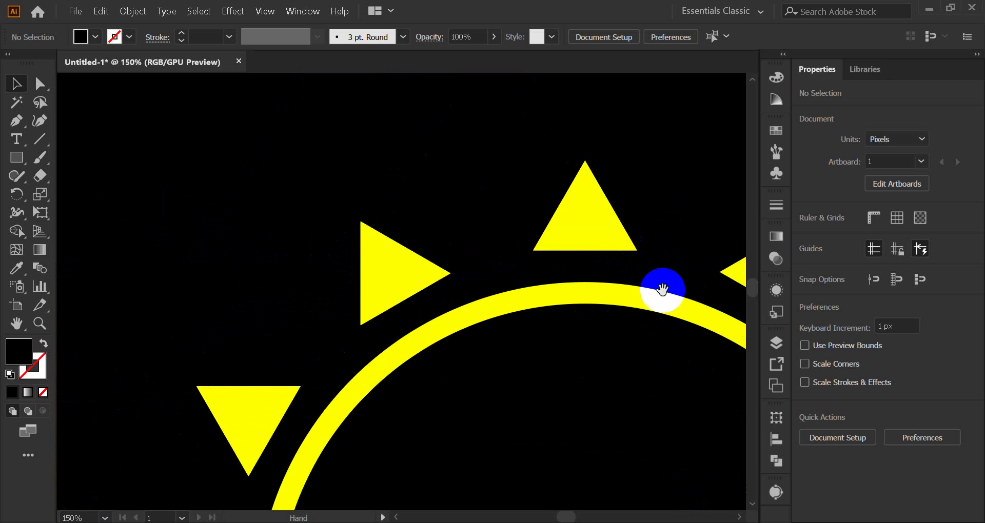
drag(663, 290, 439, 212)
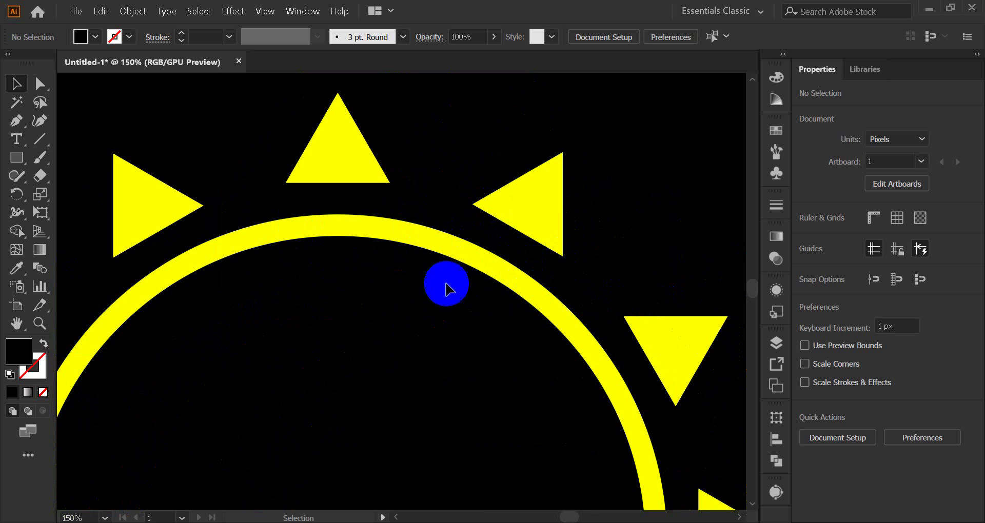
scroll(431, 293, down, 4)
scroll(409, 330, down, 1)
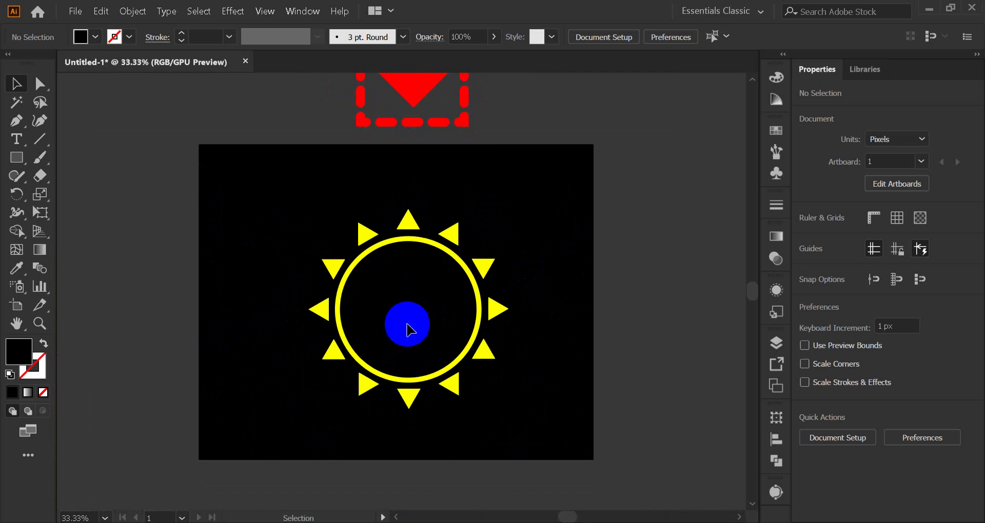
scroll(413, 323, up, 2)
scroll(415, 322, up, 1)
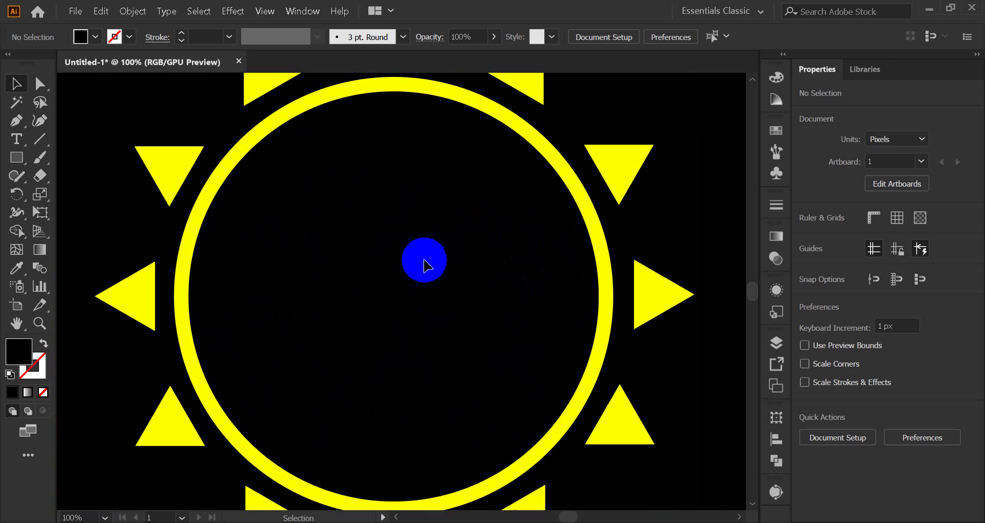
Step: Copy the yellow ring and paste the duplicate in front, exactly over the original
click(465, 105)
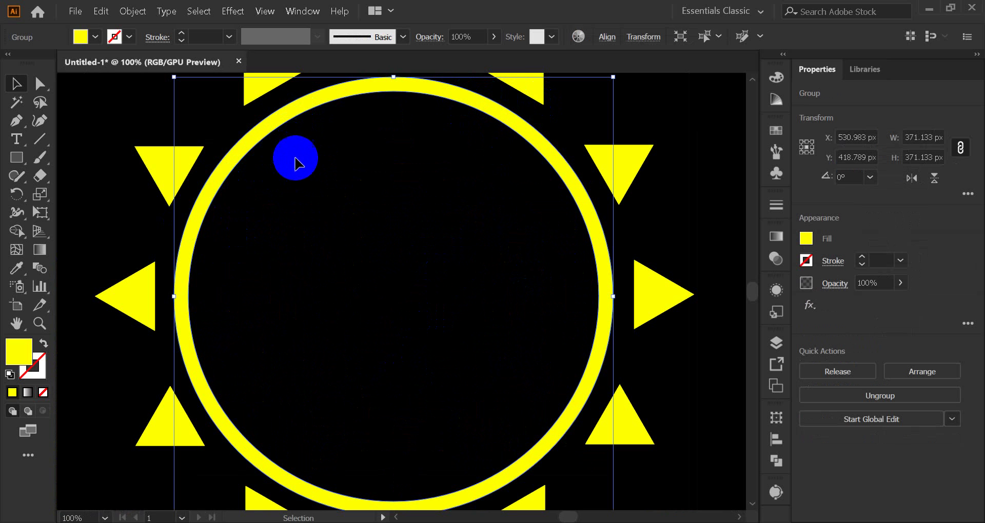
click(101, 11)
click(144, 79)
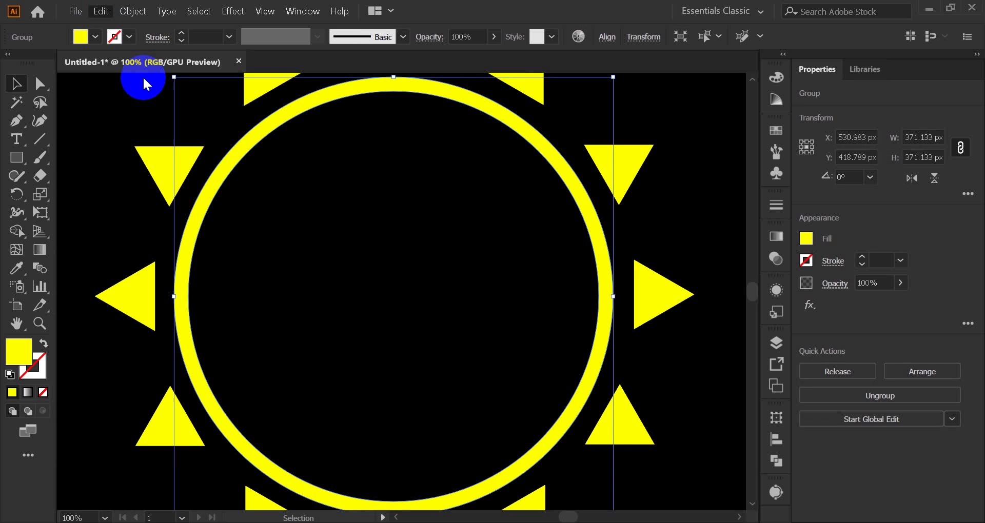
click(99, 11)
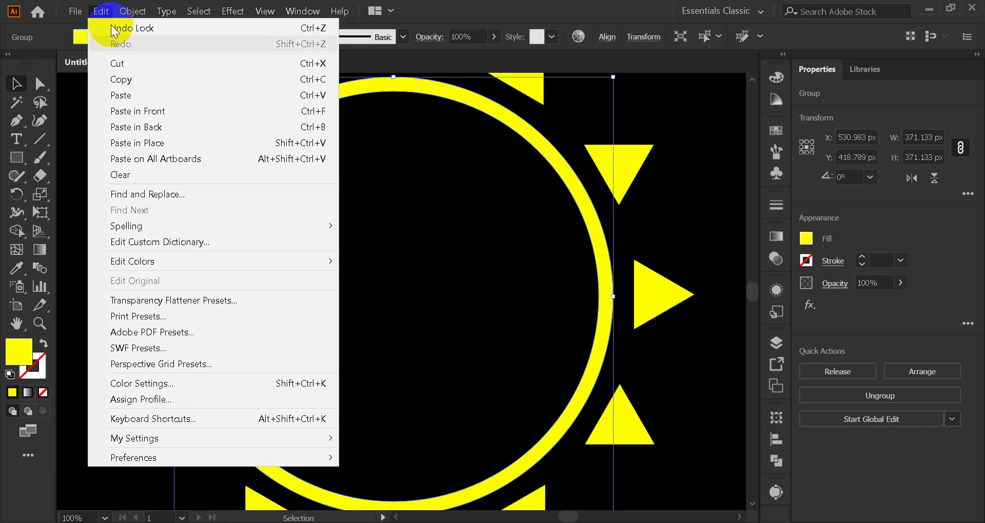
click(146, 111)
Step: Enlarge the pasted ring proportionally about its centre to about 412 × 412 px, overlapping the triangles' inner edges
scroll(590, 274, down, 3)
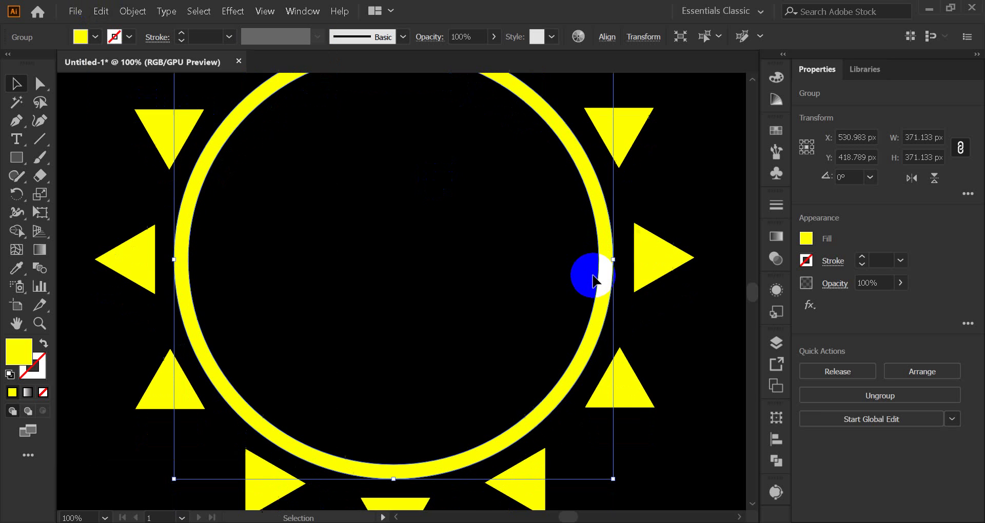
scroll(539, 348, down, 1)
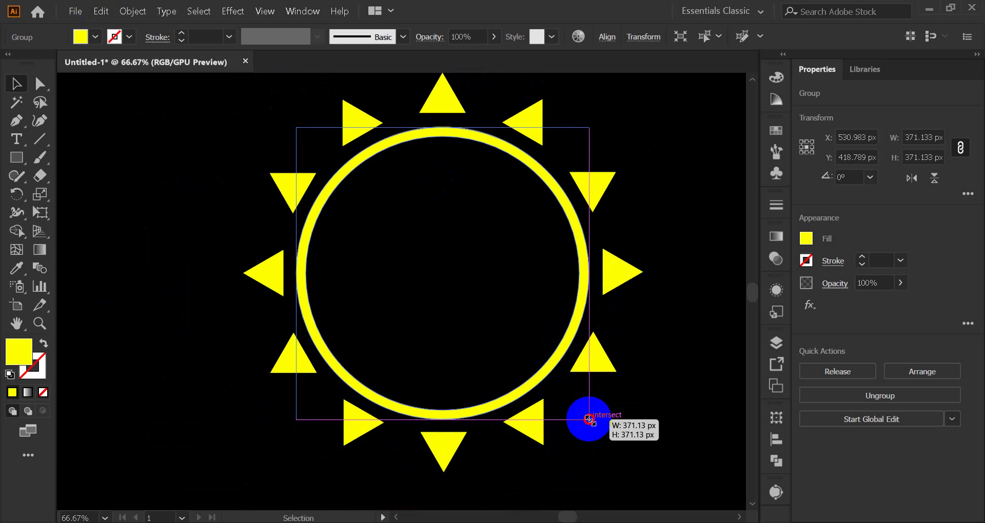
drag(590, 423, 598, 447)
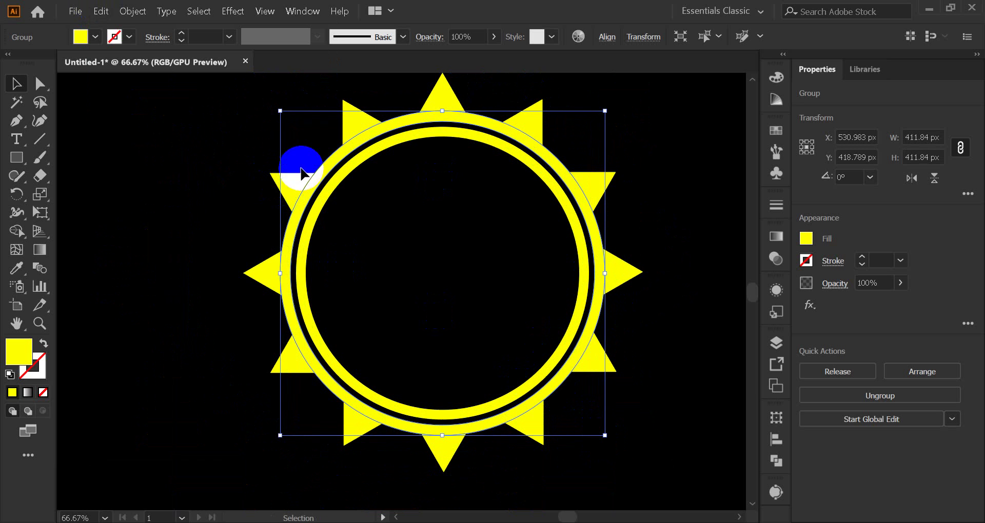
Step: Fill the enlarged outer ring with the red swatch and deselect it
scroll(457, 142, up, 4)
scroll(461, 144, down, 3)
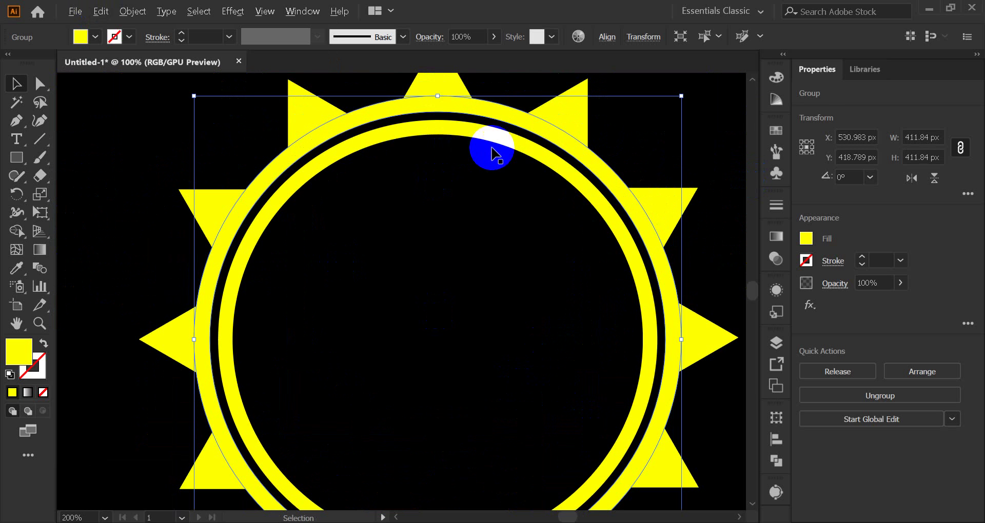
click(775, 131)
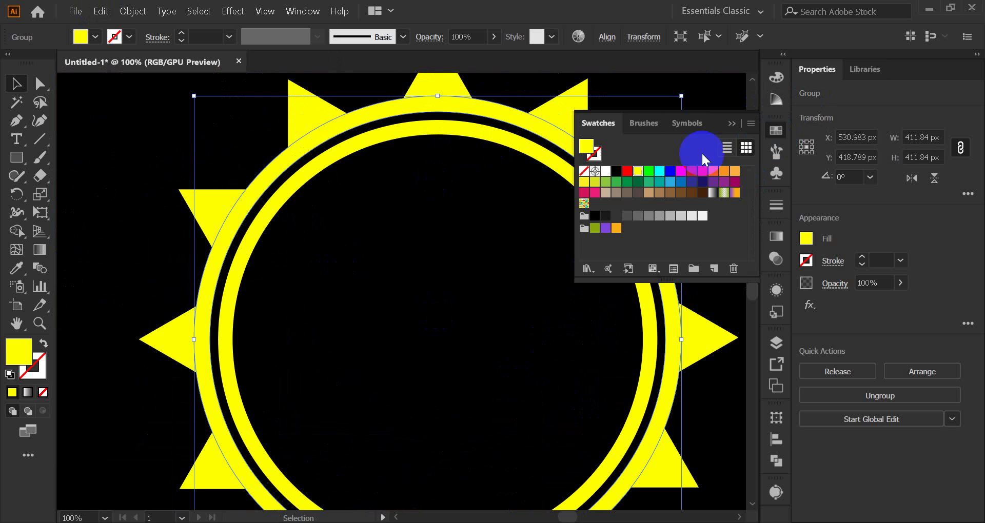
click(627, 171)
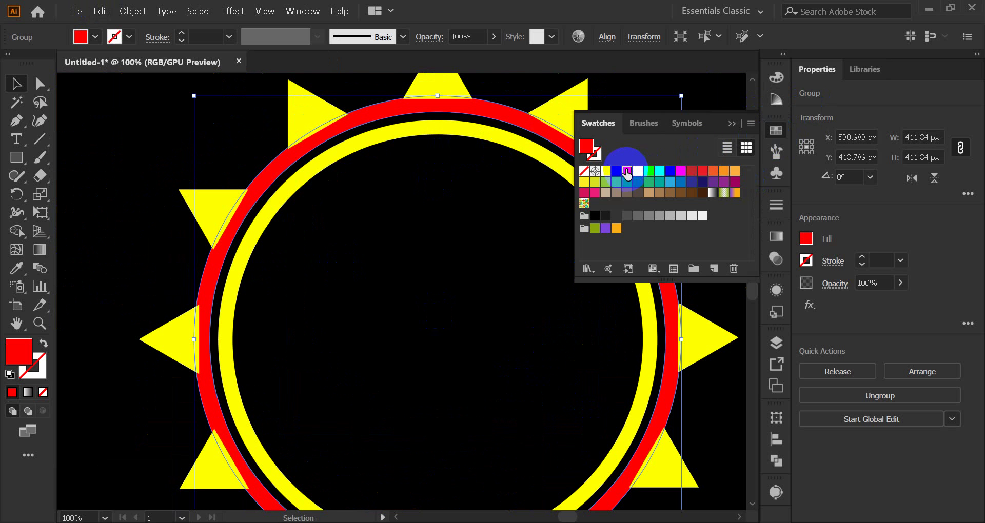
click(730, 125)
click(693, 133)
Step: Bring the red ring to the front so it covers the inner edges of the triangles, and deselect it
scroll(241, 164, up, 3)
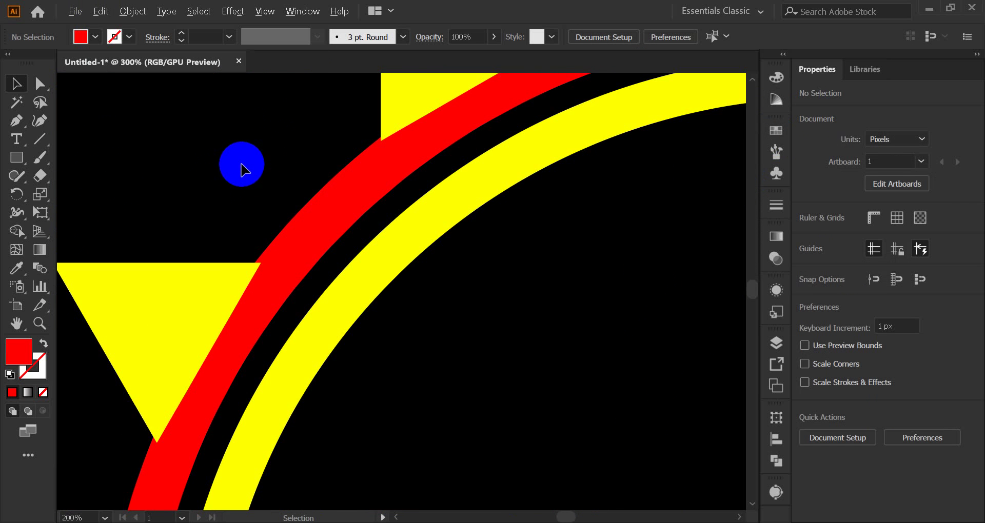
click(313, 239)
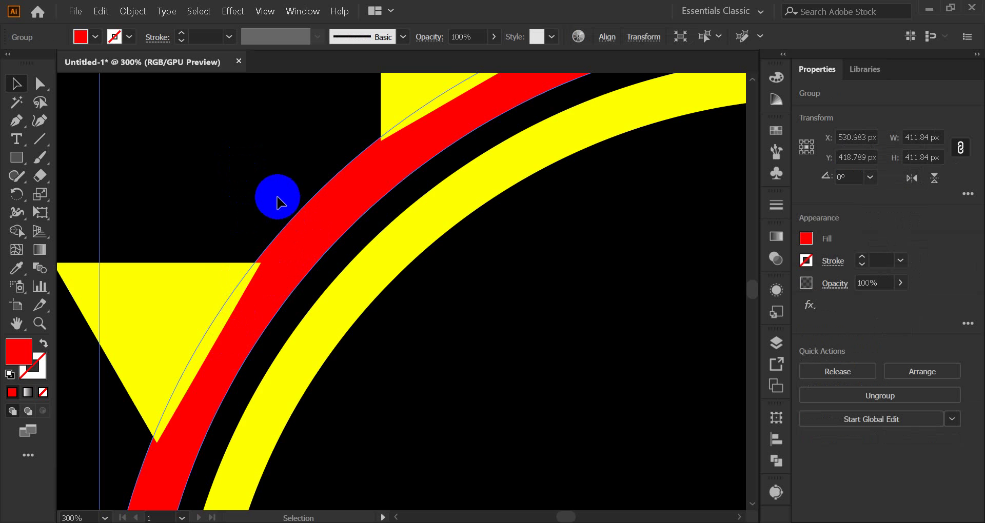
scroll(277, 197, down, 3)
right_click(302, 188)
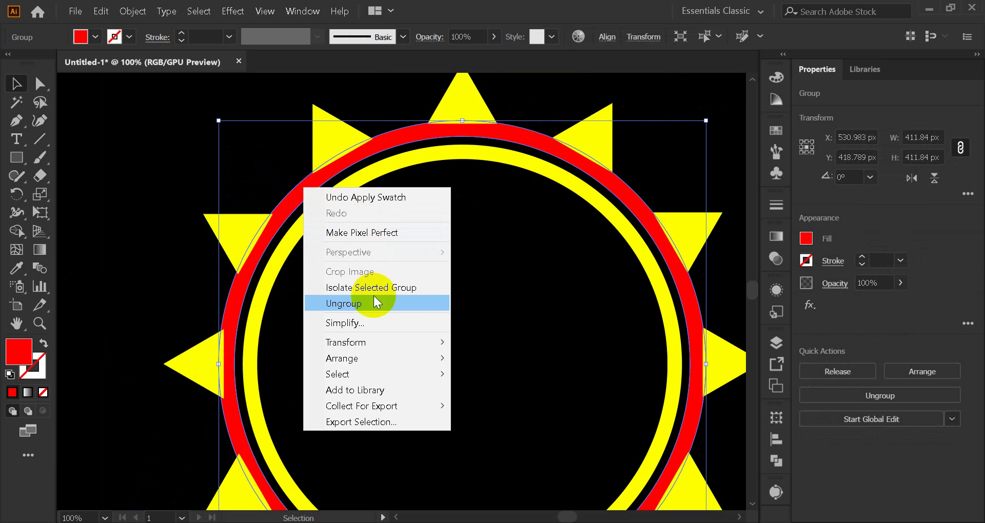
mouse_move(390, 358)
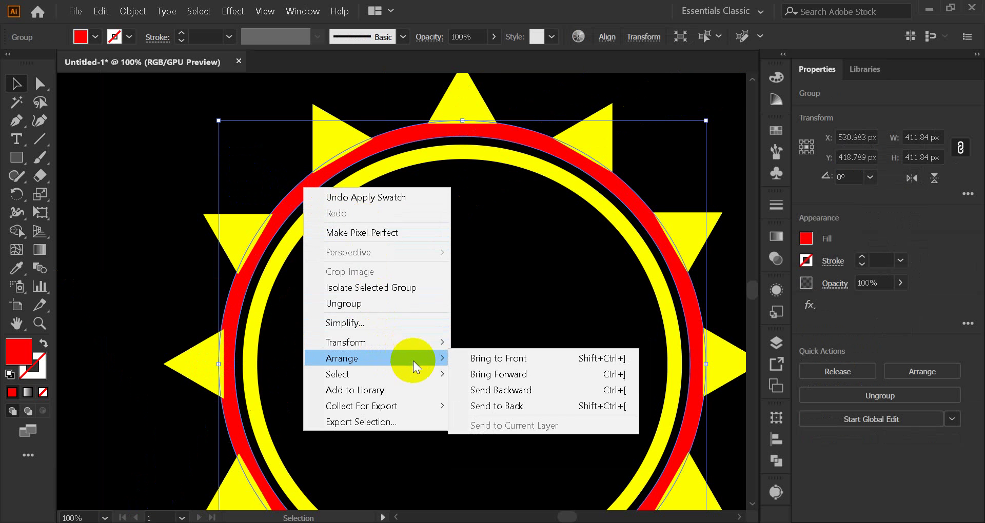
click(468, 358)
click(208, 186)
scroll(246, 233, up, 4)
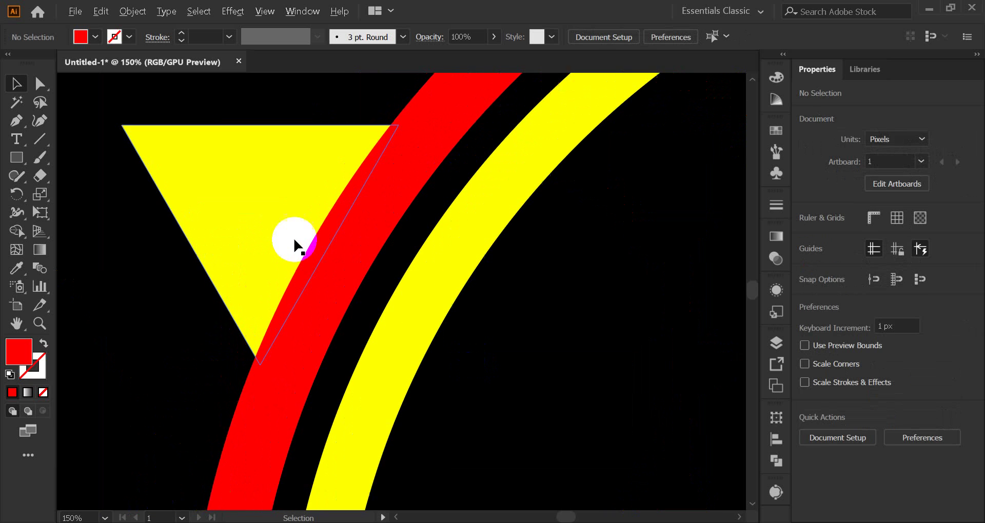
Step: Fill the inner yellow ring with the cyan swatch and deselect it
scroll(329, 240, down, 9)
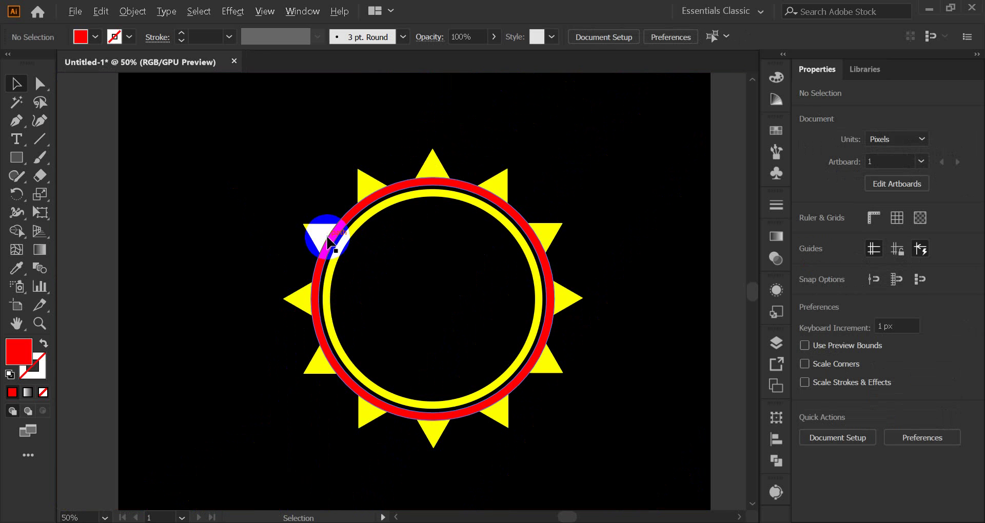
click(342, 248)
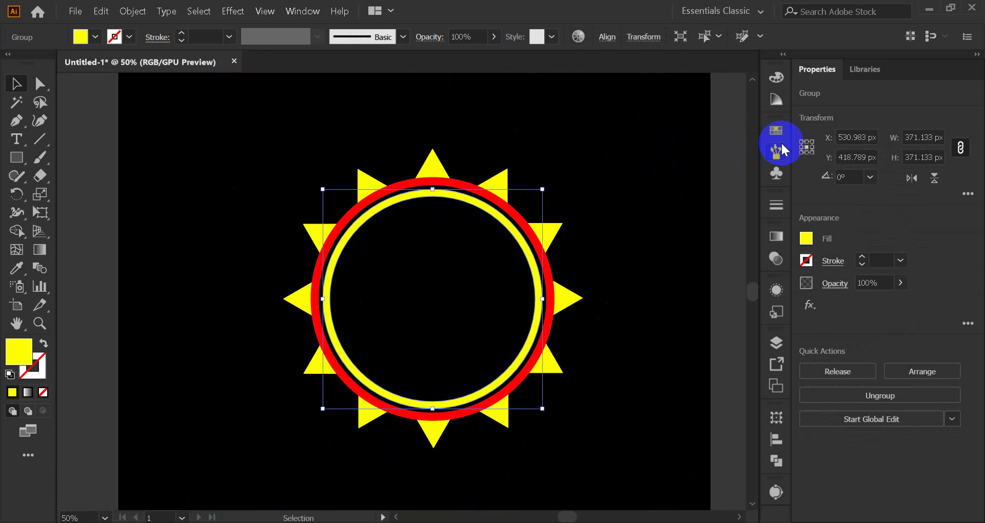
click(776, 131)
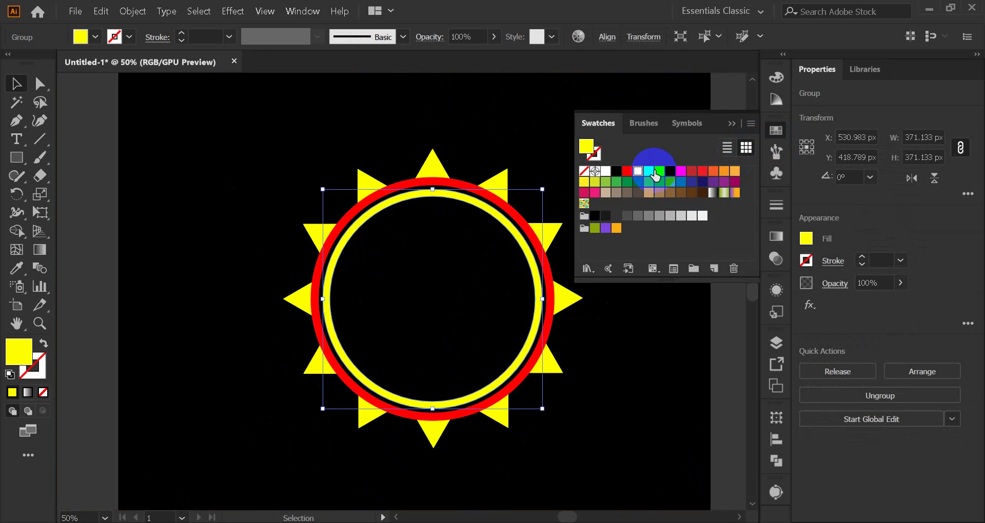
click(656, 172)
click(732, 124)
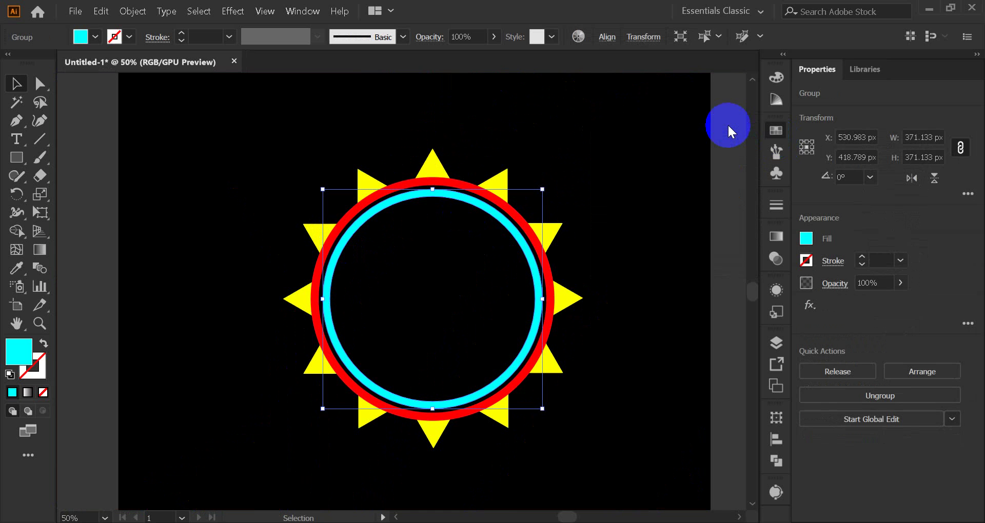
click(374, 161)
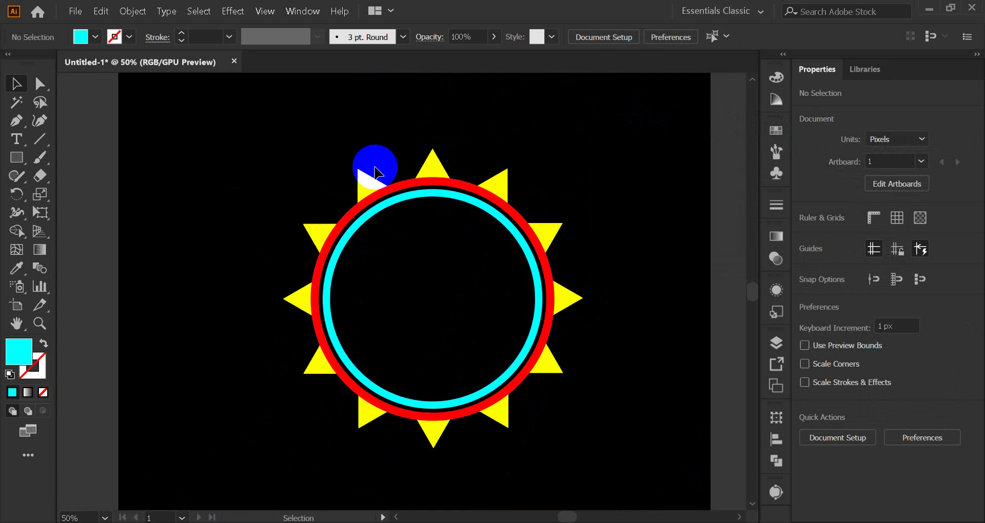
Step: Select all yellow triangles with the Magic Wand and add the red ring to the selection
click(13, 105)
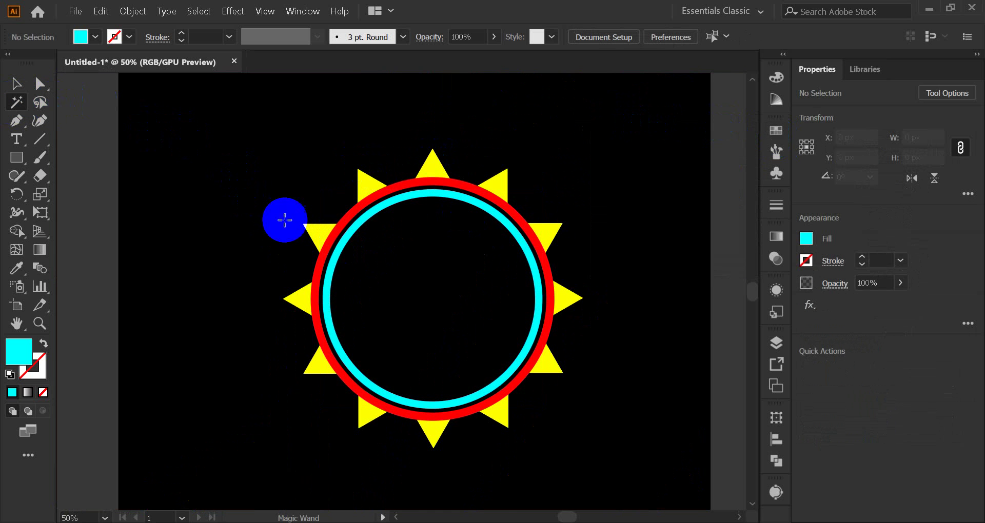
click(315, 230)
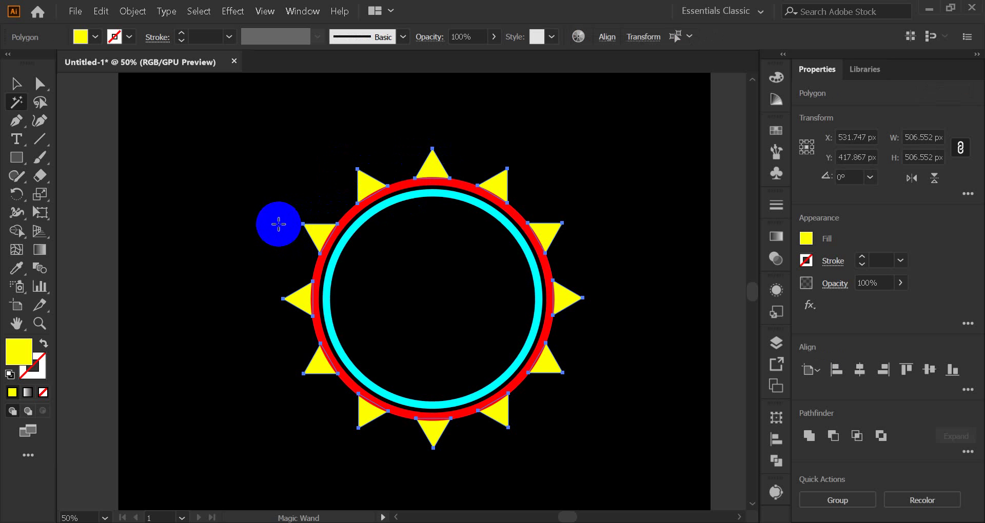
click(16, 84)
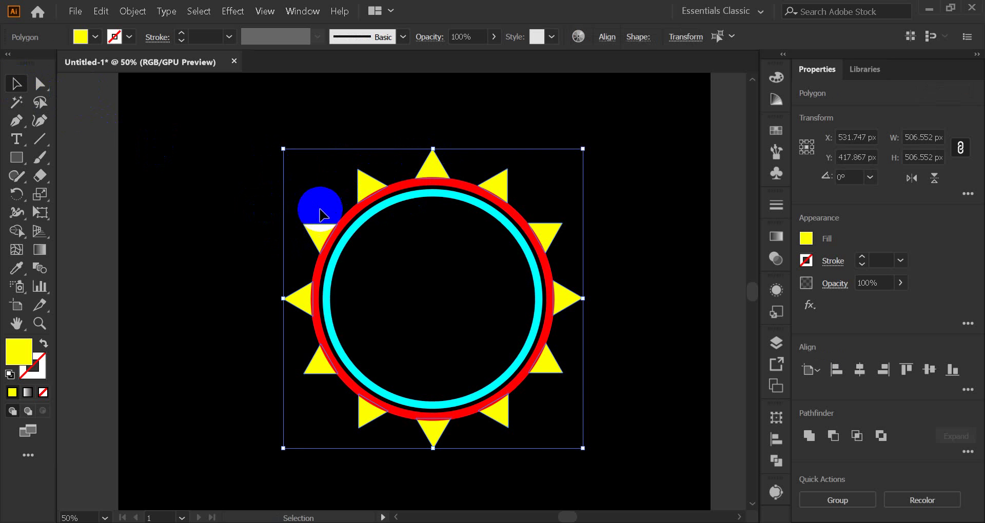
scroll(332, 225, up, 5)
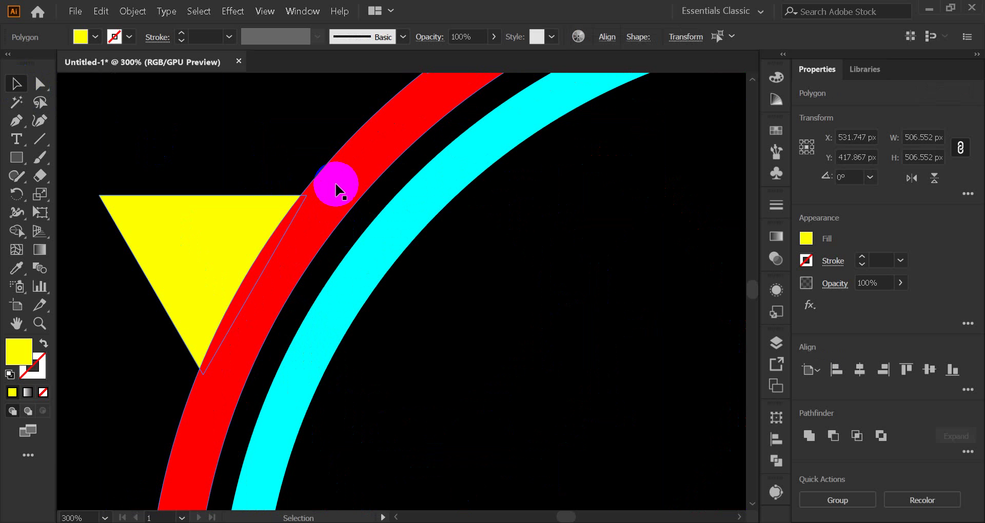
shift+click(366, 175)
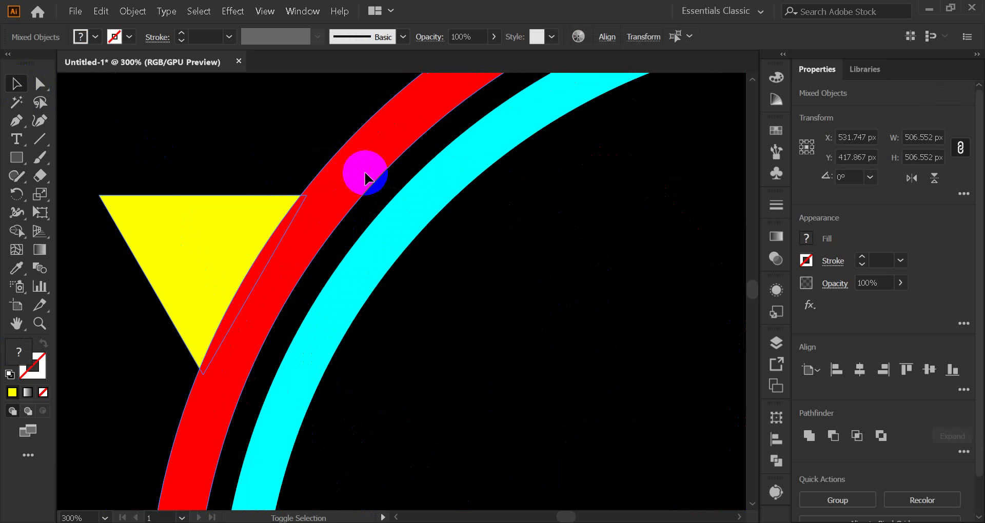
scroll(368, 176, down, 3)
scroll(373, 177, down, 2)
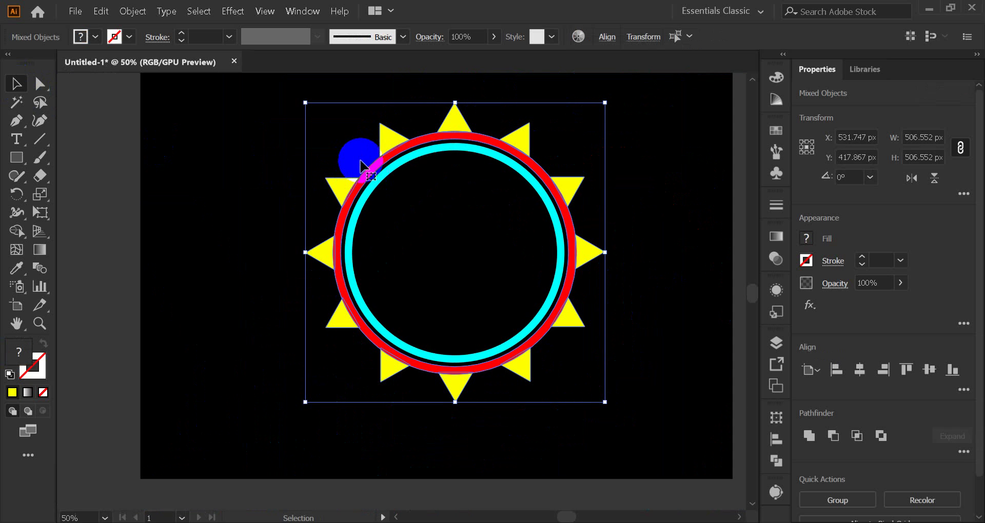
Step: Divide the selected triangles and red ring with Pathfinder, ungroup the pieces and deselect them
click(777, 462)
click(597, 493)
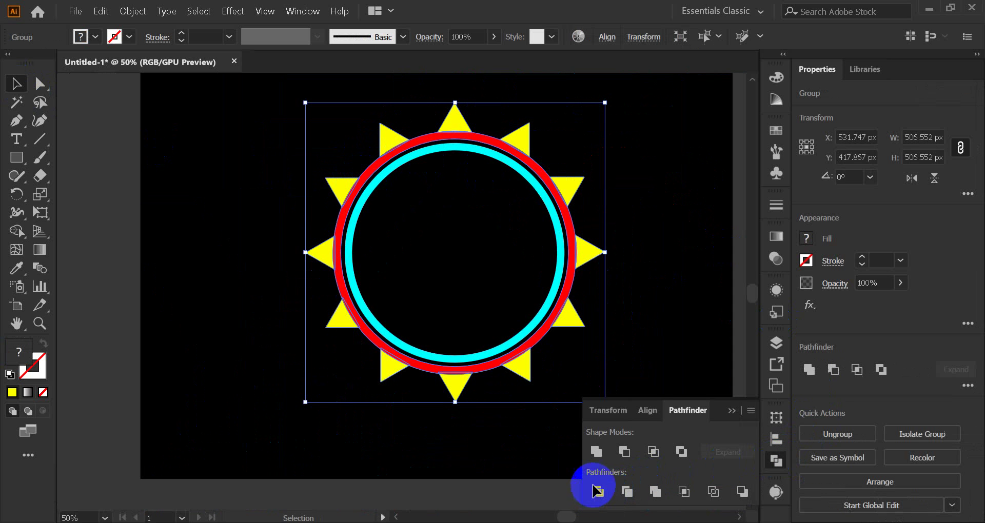
right_click(332, 232)
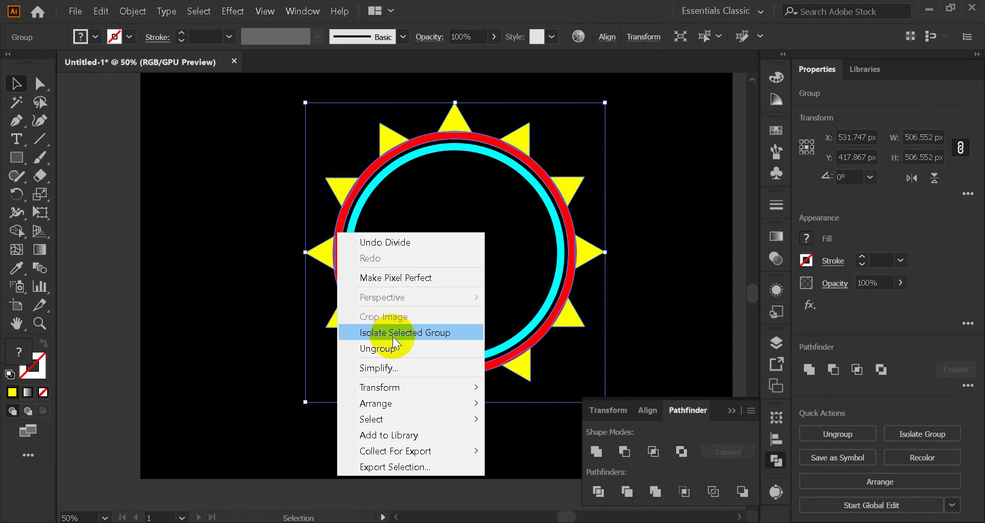
click(377, 349)
click(256, 269)
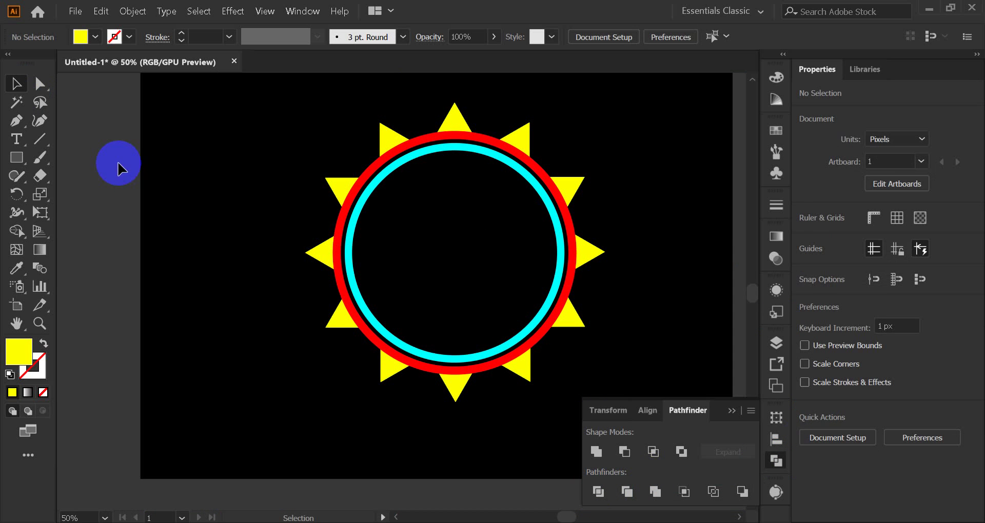
Step: Select all red pieces with the Magic Wand and delete them, leaving the triangles with curved inner edges, and close the Pathfinder controls
click(19, 103)
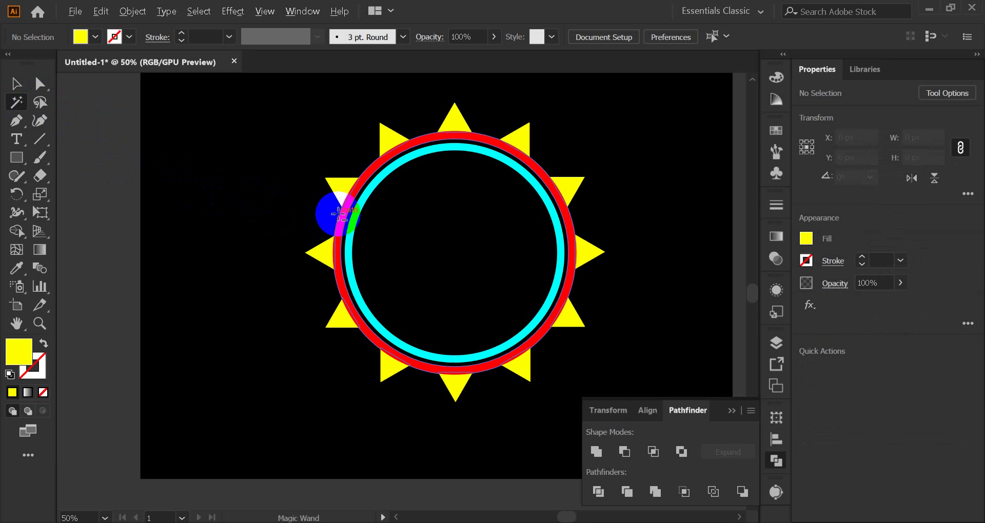
scroll(352, 234, up, 5)
click(355, 246)
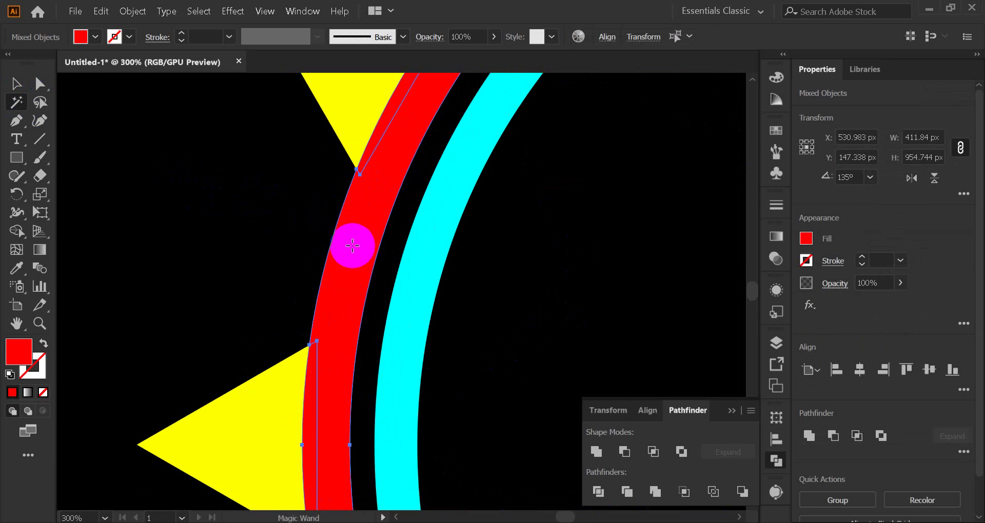
key(Delete)
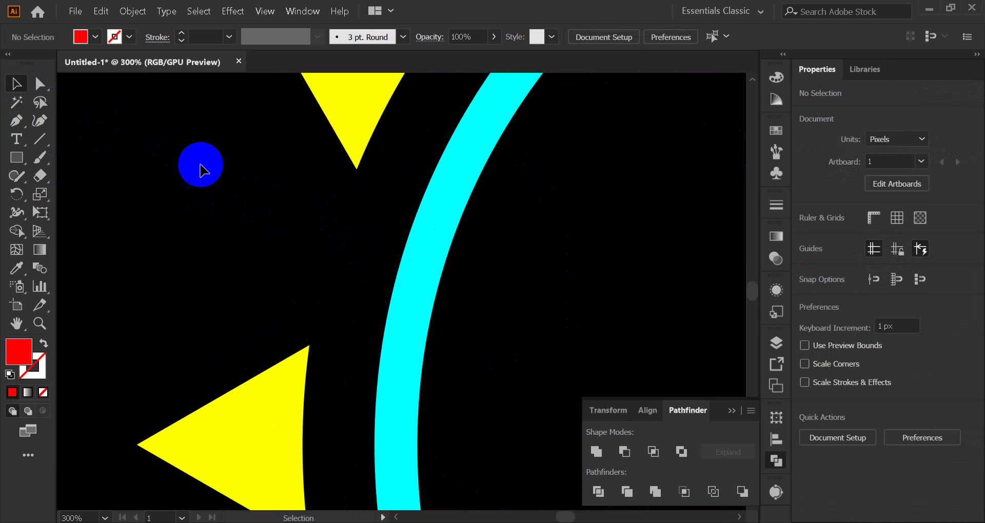
scroll(248, 166, down, 4)
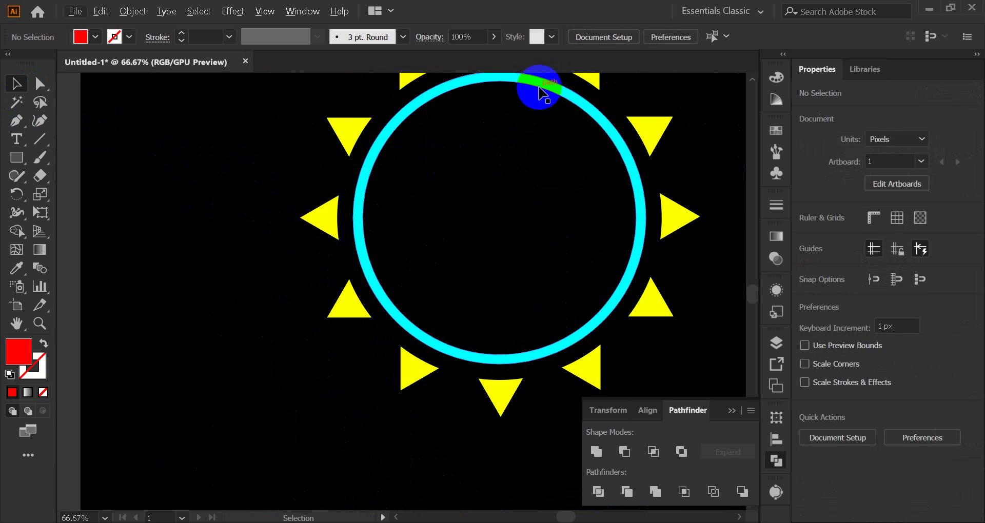
scroll(523, 116, up, 5)
scroll(379, 125, down, 2)
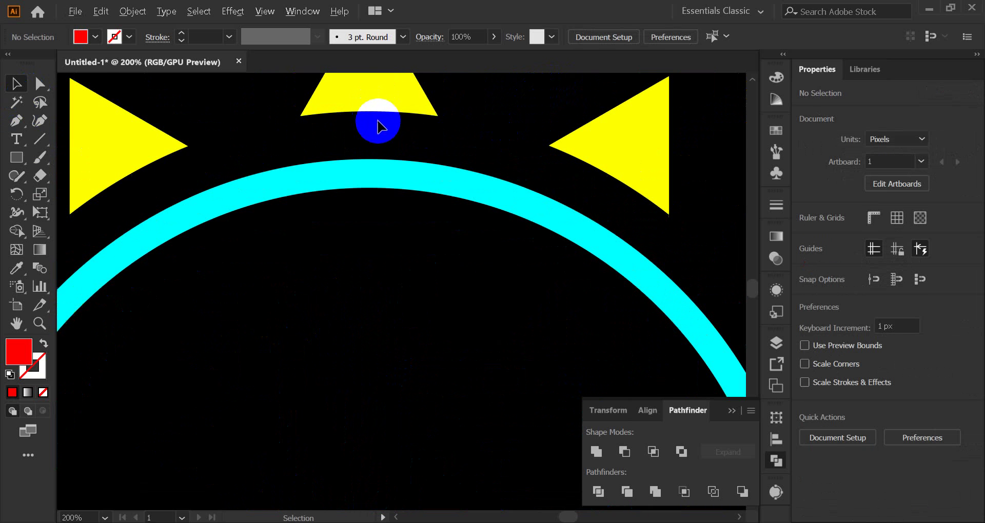
scroll(603, 147, up, 2)
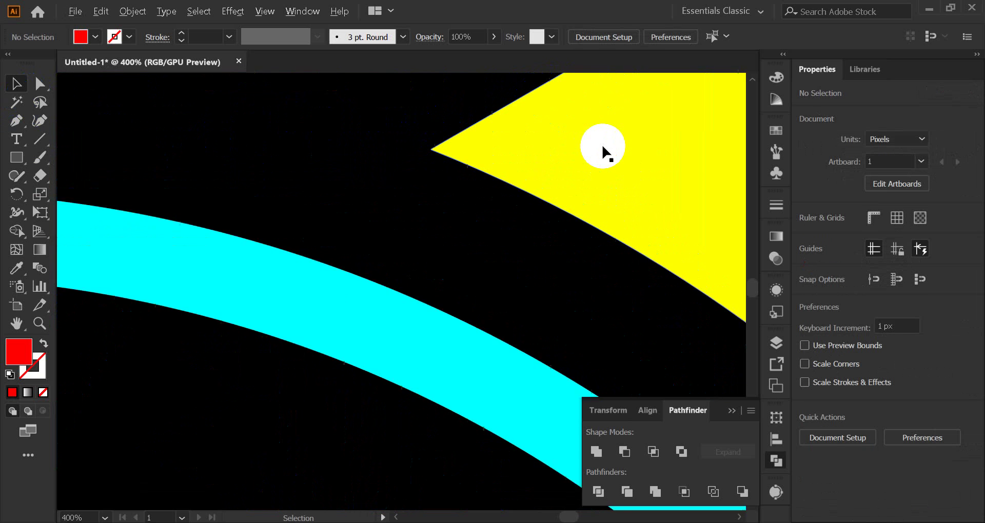
scroll(484, 170, down, 5)
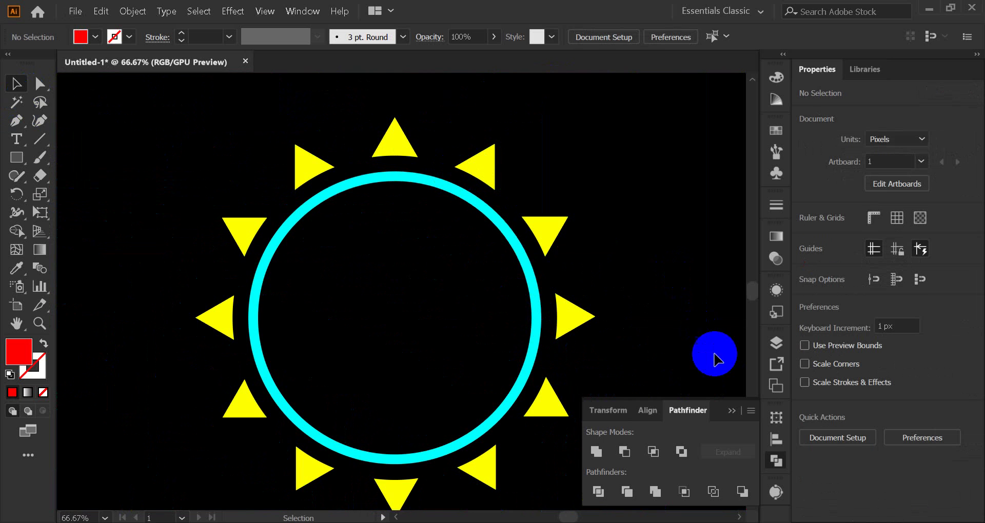
click(731, 412)
scroll(506, 244, down, 2)
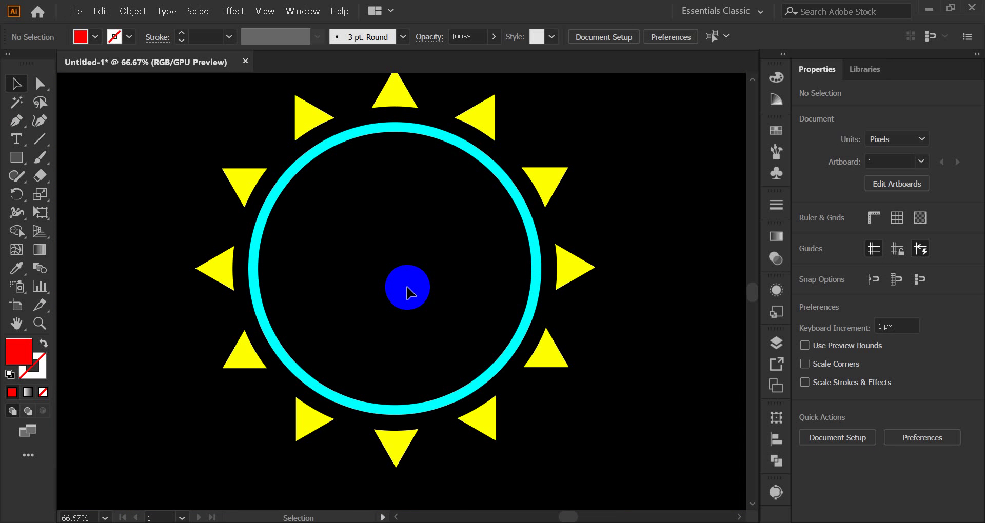
Step: Undo the triangle trimming, the ring recolouring and the enlargement of the ring copy
key(ctrl+z)
key(ctrl+z)
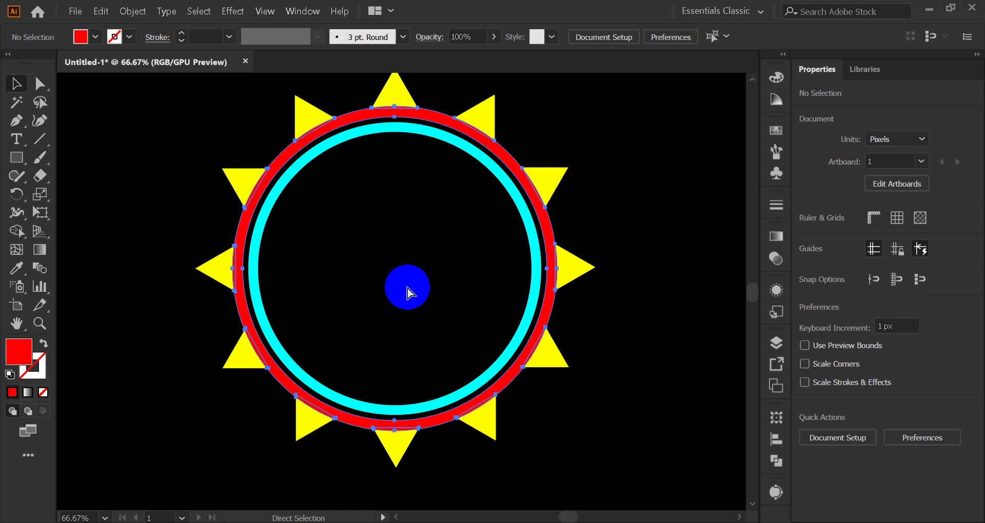
key(ctrl+z)
key(ctrl+z)
key(ctrl+z)
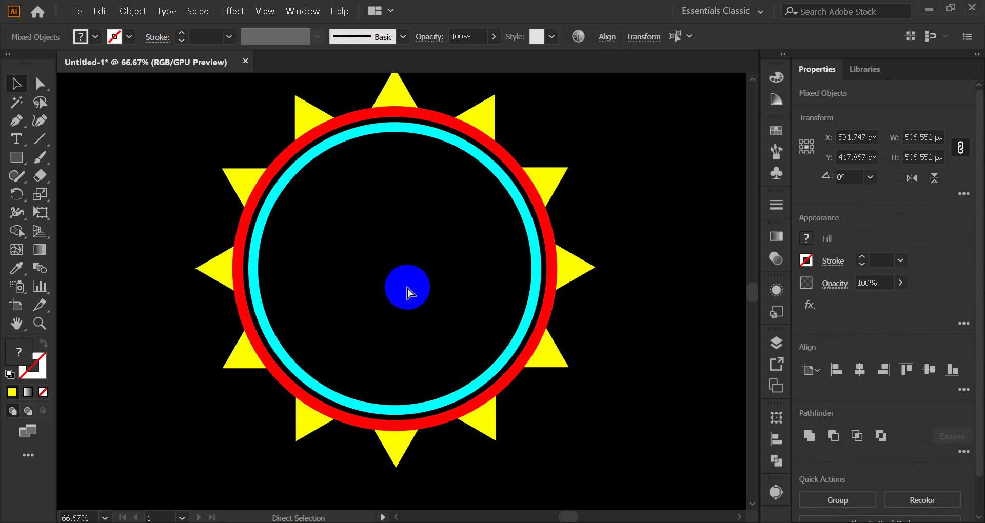
key(ctrl+z)
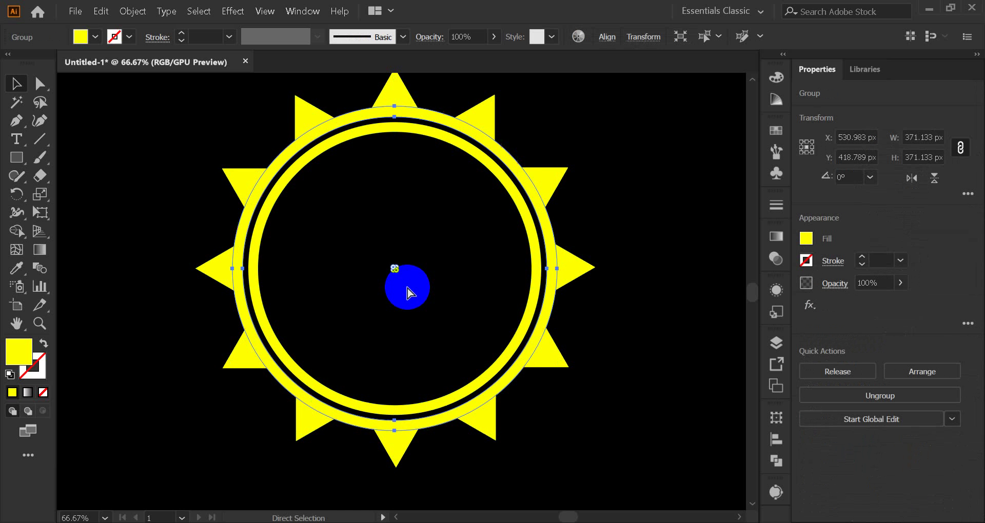
key(ctrl+z)
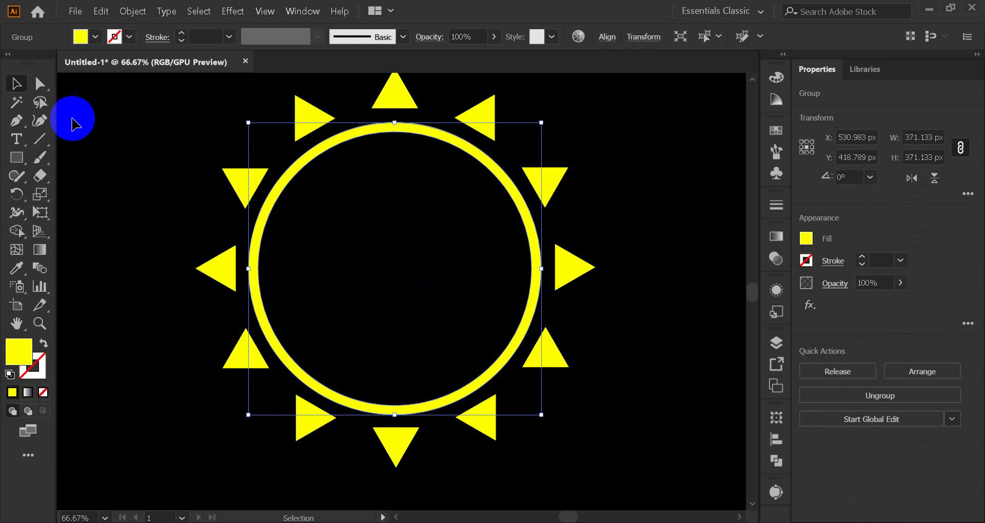
Step: Move the duplicate ring off the original and delete it, keeping the single yellow ring in its original position
drag(273, 196, 353, 253)
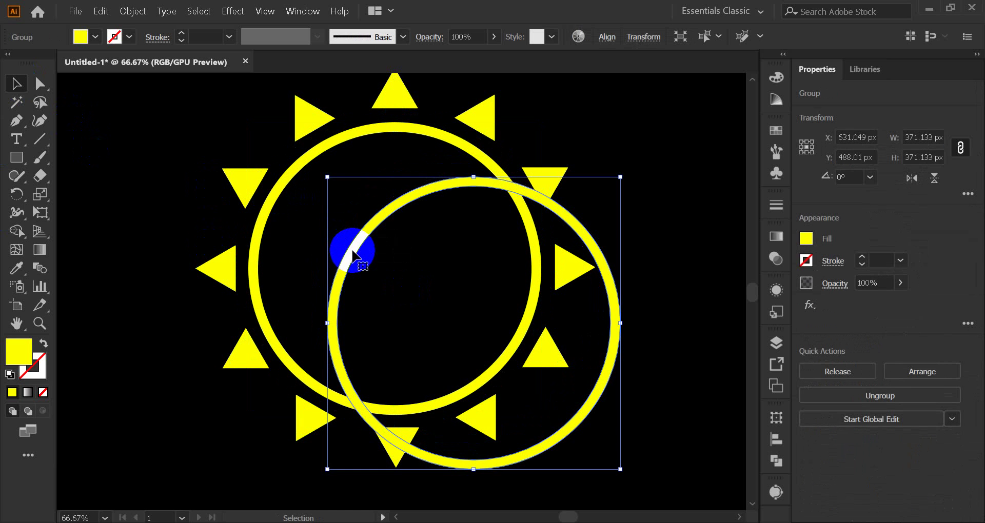
key(Delete)
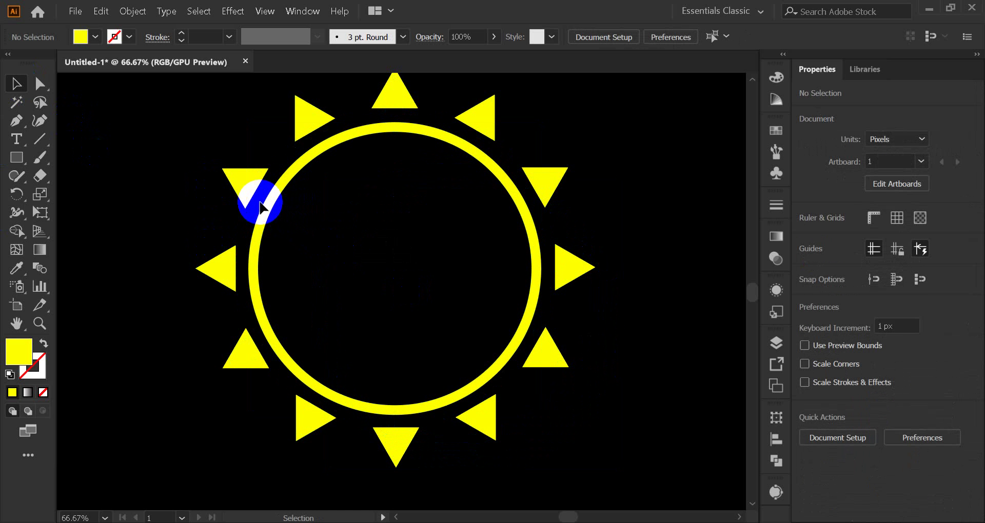
scroll(241, 178, up, 7)
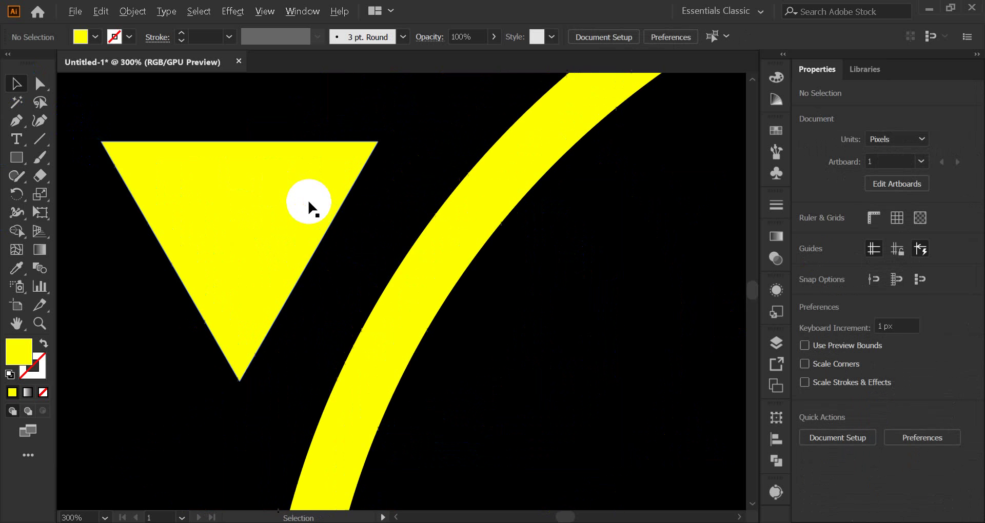
scroll(350, 237, down, 2)
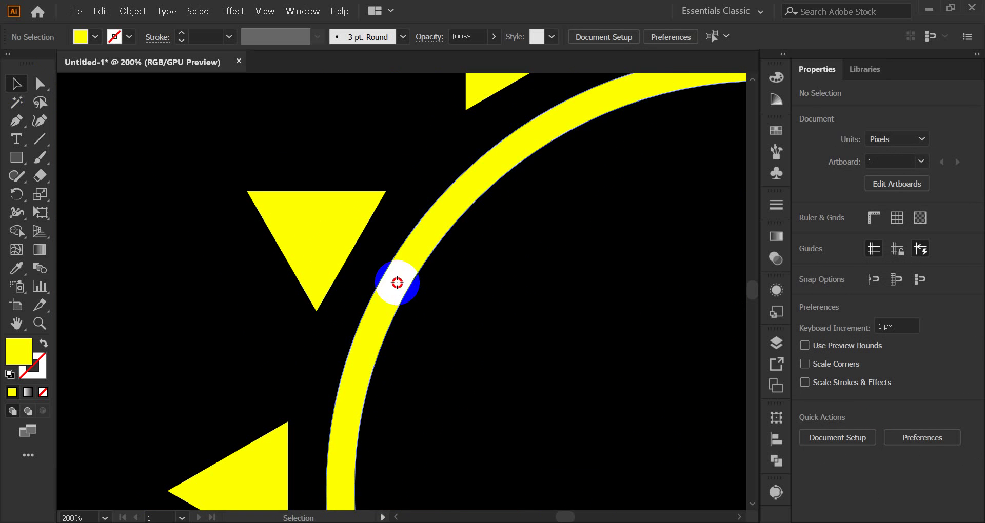
mouse_move(397, 283)
mouse_down()
mouse_move(354, 256)
mouse_move(380, 279)
mouse_up()
key(ctrl+z)
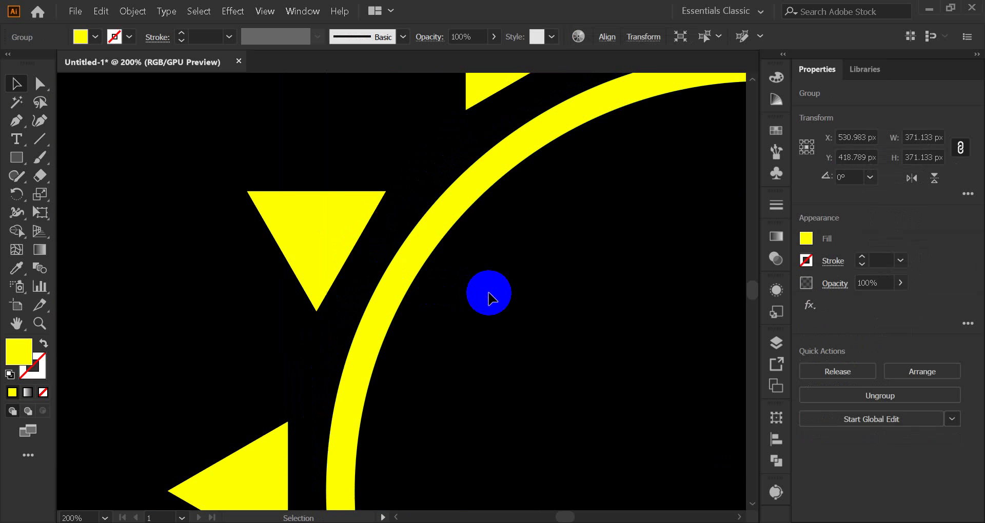
click(489, 298)
scroll(363, 202, down, 3)
scroll(403, 219, up, 4)
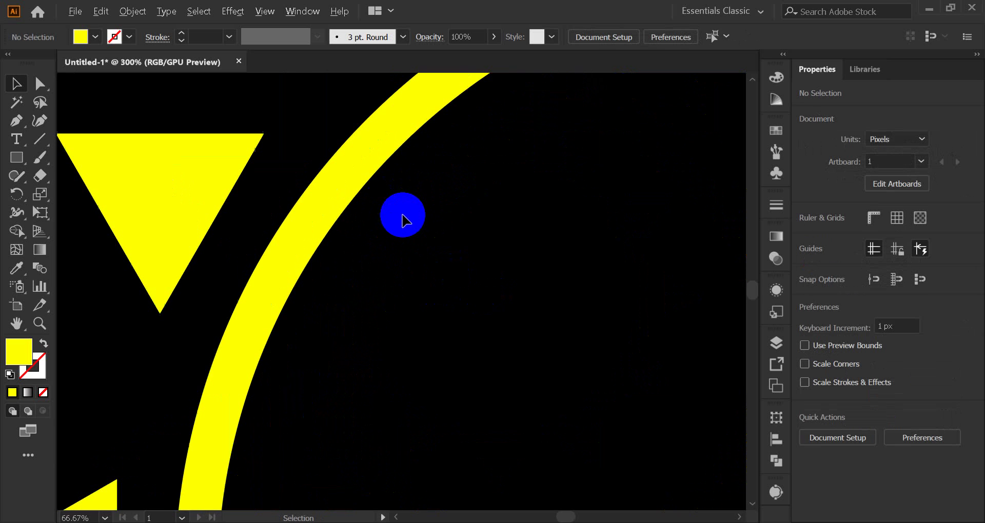
click(339, 201)
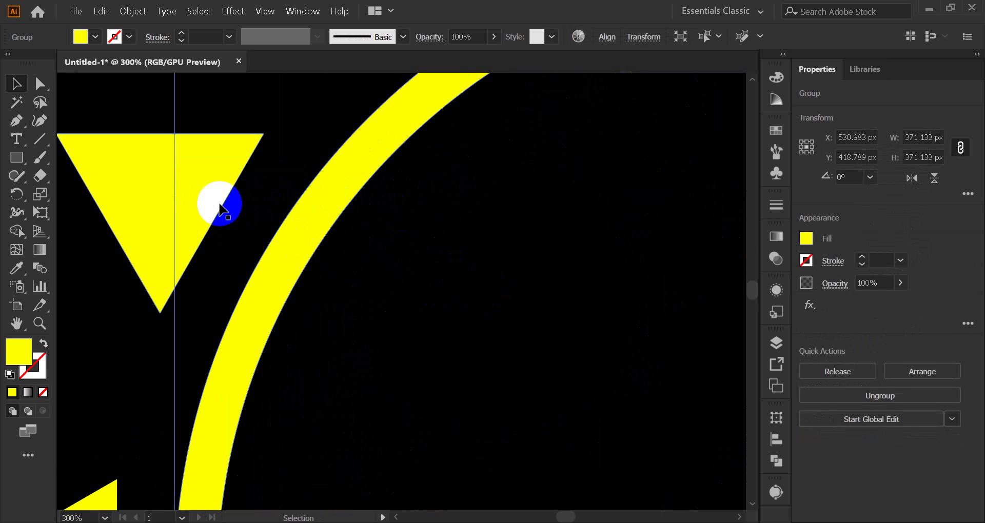
scroll(305, 231, down, 5)
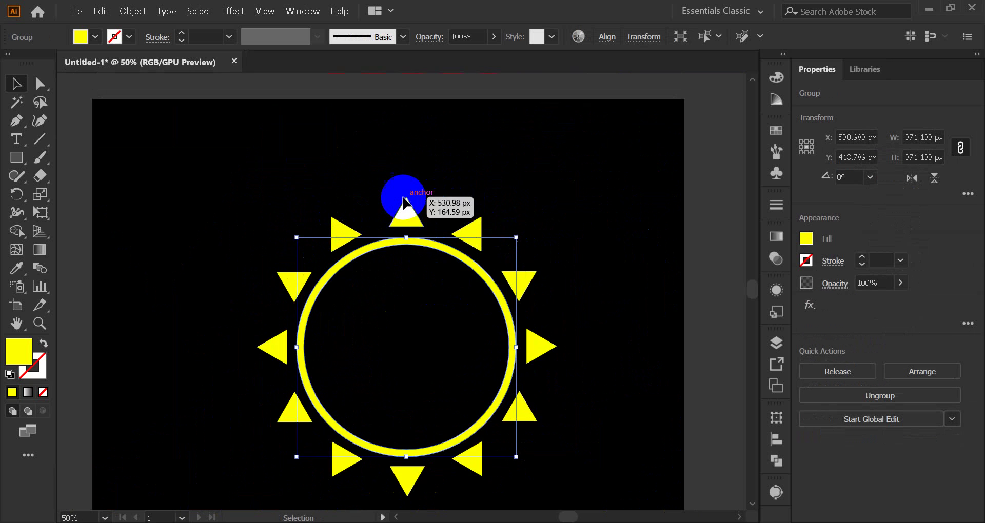
scroll(403, 200, up, 5)
scroll(414, 288, down, 6)
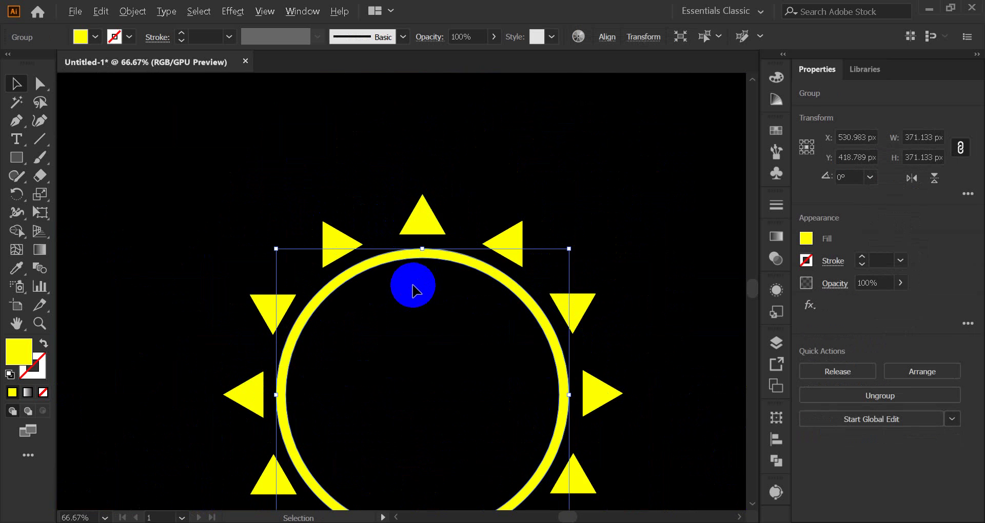
Step: Copy the yellow ring and paste a duplicate in place over the original
scroll(414, 288, up, 4)
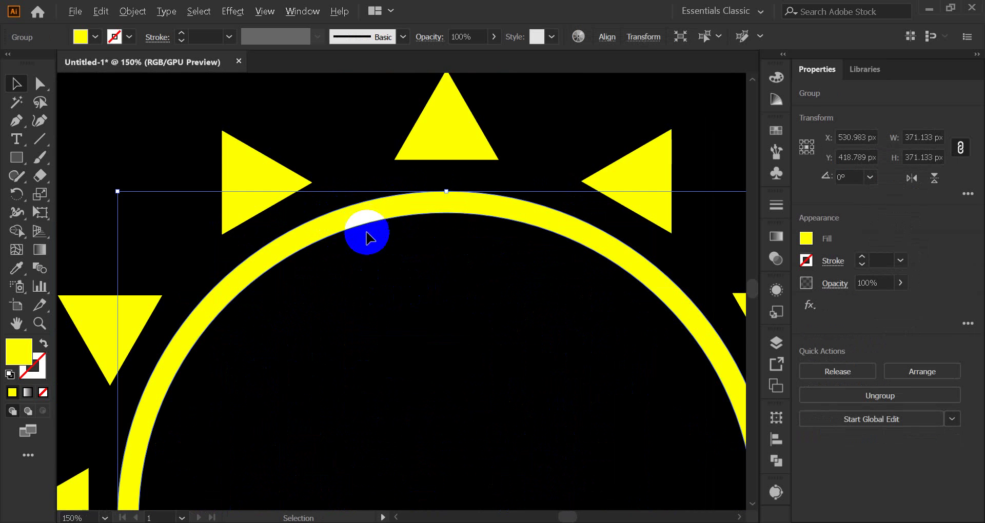
scroll(362, 228, down, 3)
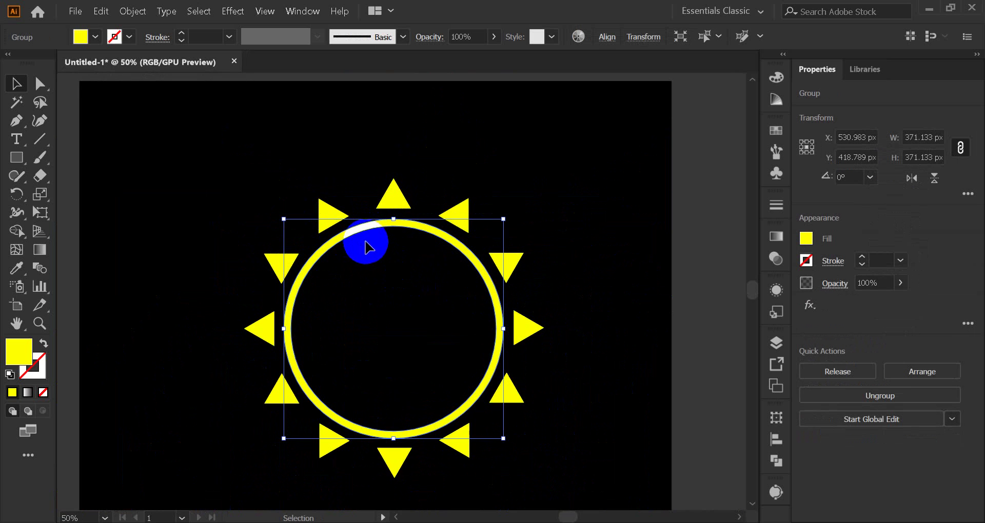
scroll(386, 255, down, 1)
scroll(385, 255, up, 1)
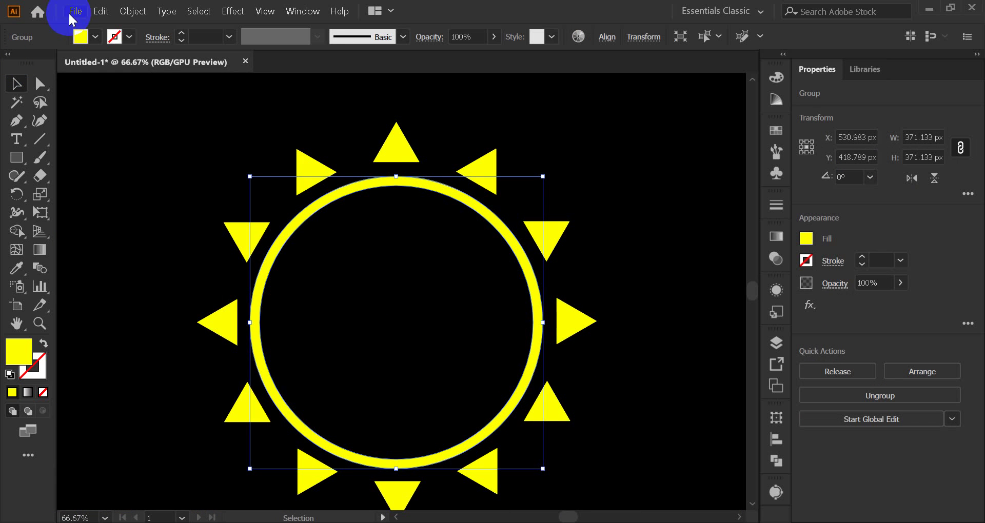
click(100, 11)
click(129, 79)
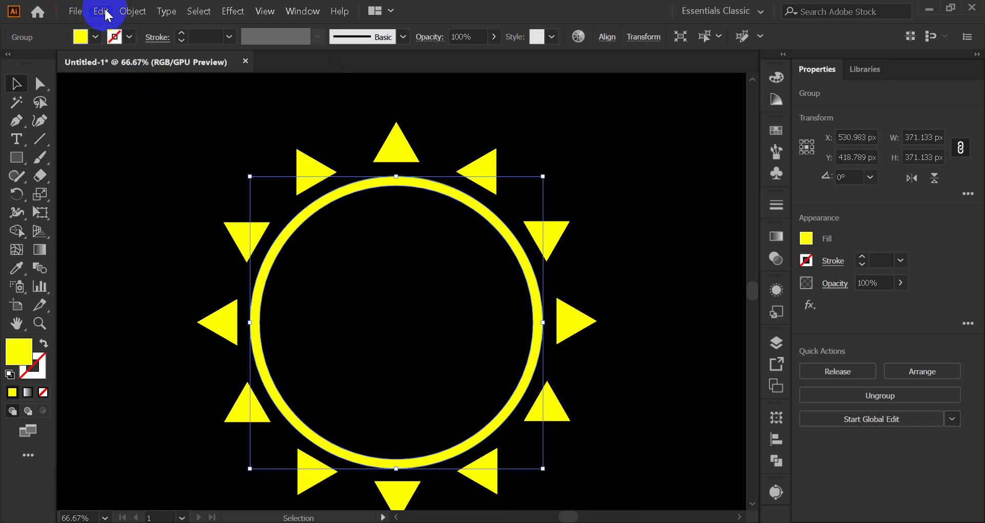
click(103, 10)
click(154, 110)
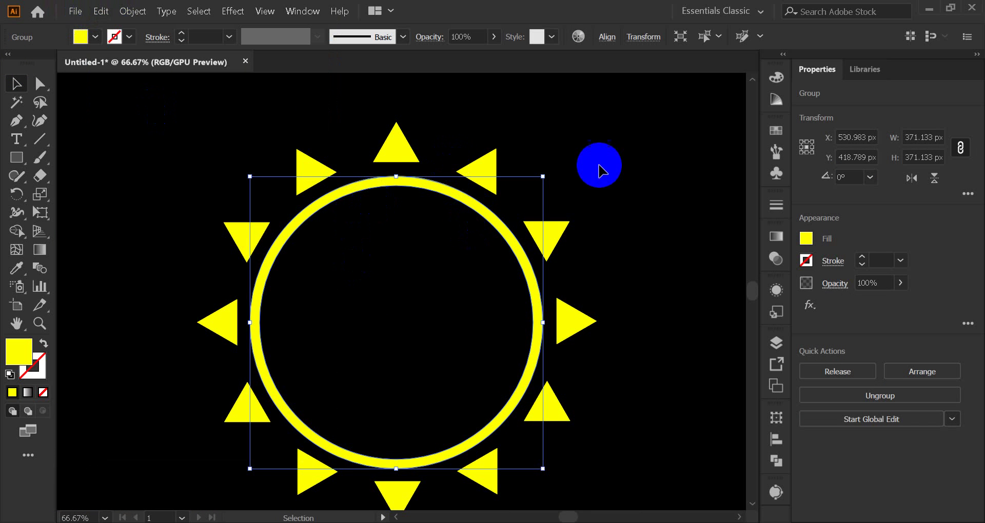
Step: Fill the ring copy with the blue swatch and deselect it
click(778, 137)
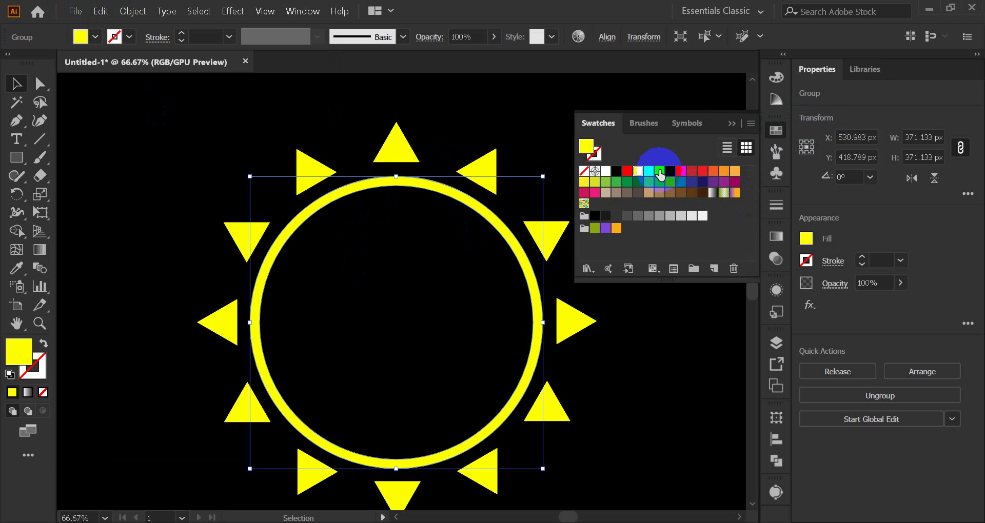
click(659, 172)
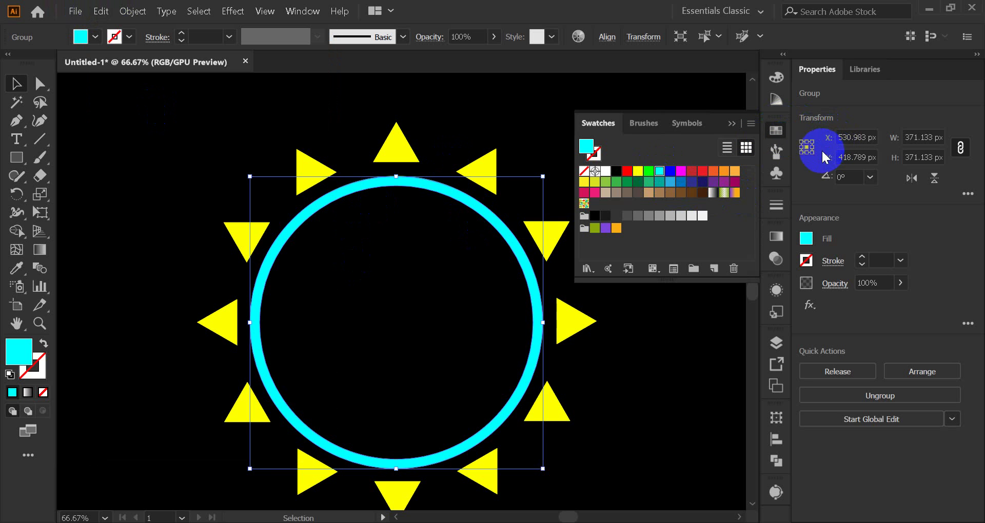
click(669, 172)
click(734, 126)
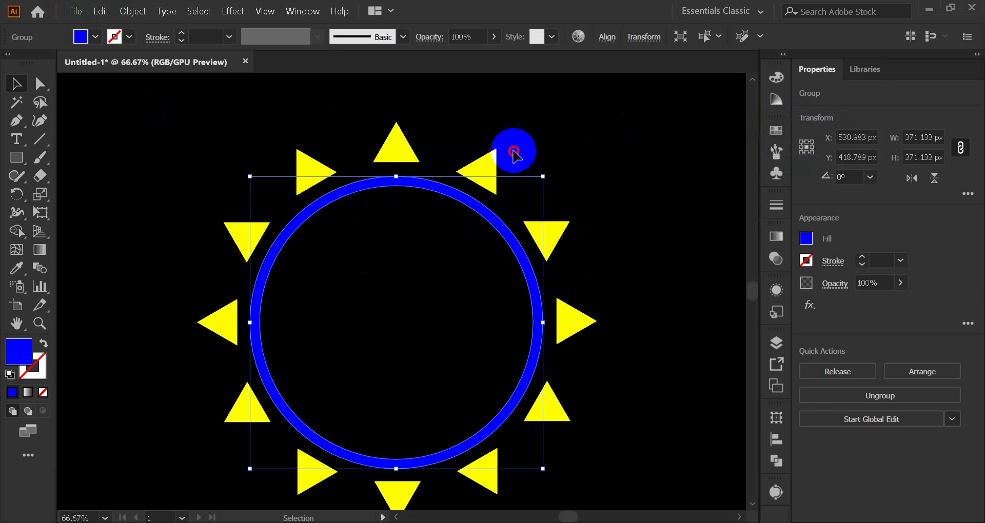
click(521, 174)
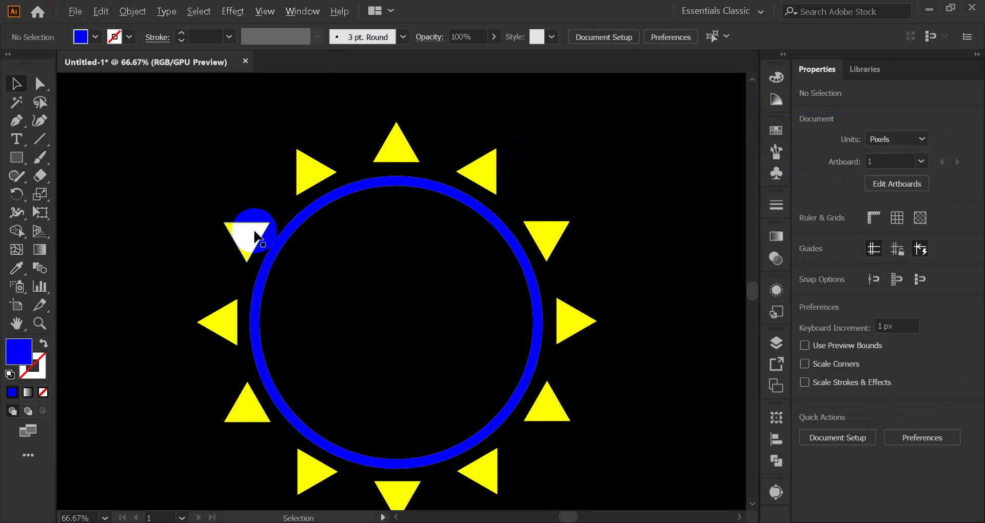
Step: Enlarge the blue ring proportionally from its centre to about 411 px so it reaches the triangles' inner edges
scroll(254, 227, up, 3)
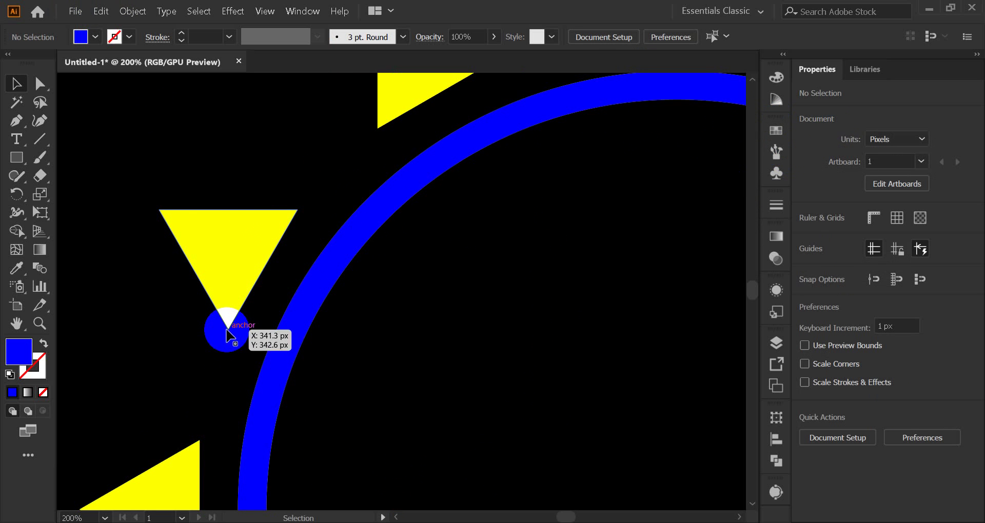
key(ctrl+0)
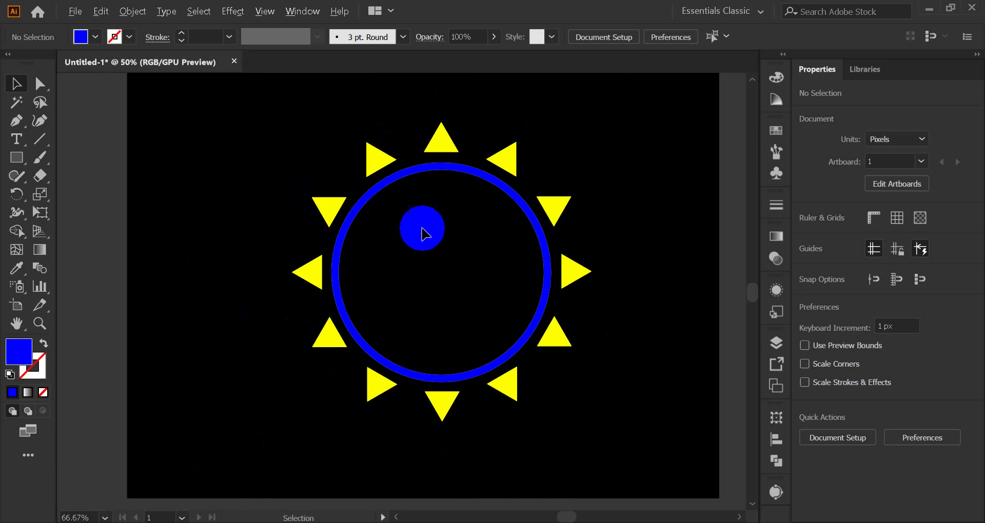
click(499, 367)
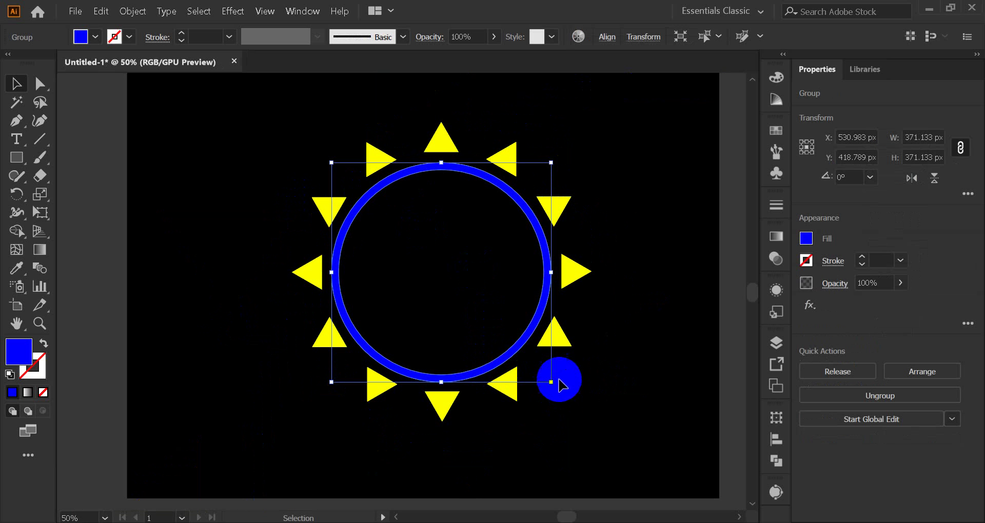
drag(552, 381, 564, 405)
Step: Enlarge the blue ring slightly more from its centre to about 414 px and deselect it
scroll(574, 276, up, 4)
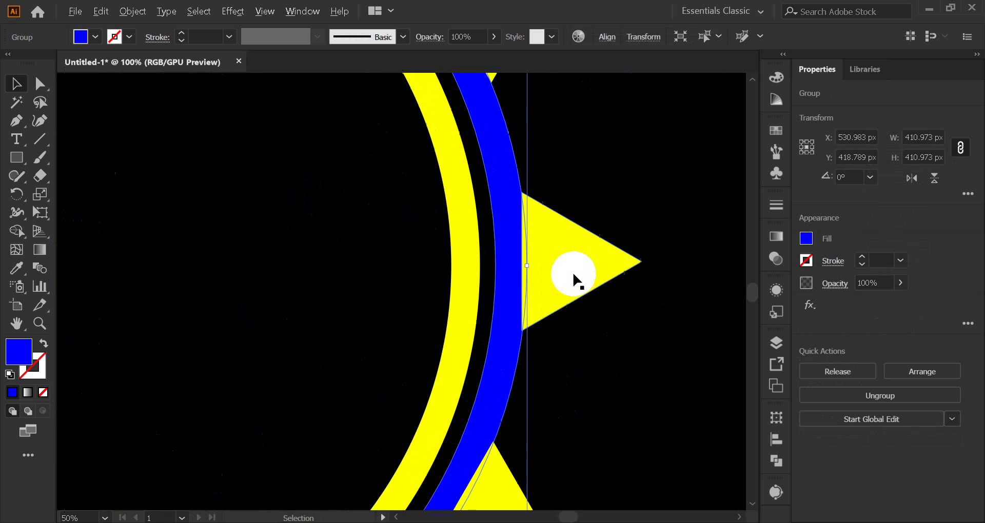
scroll(574, 277, up, 4)
click(578, 160)
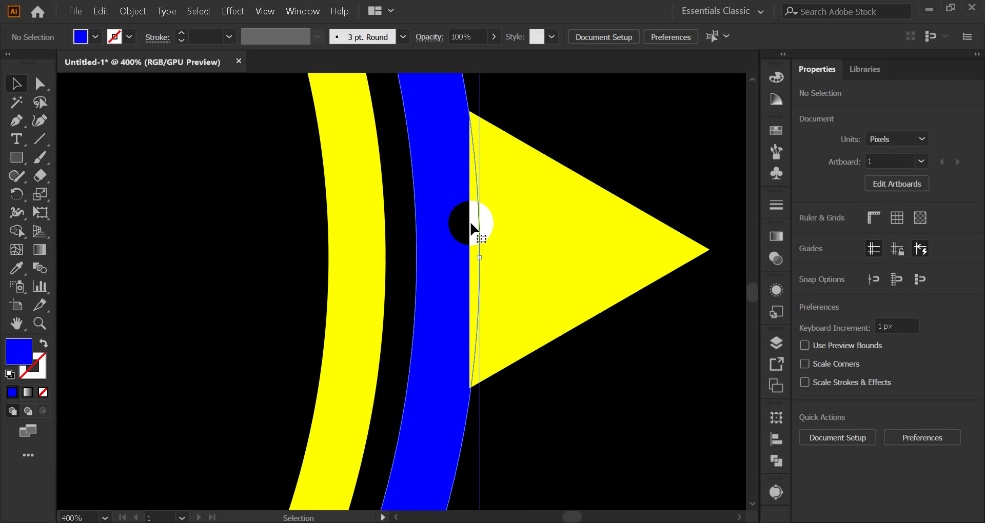
click(481, 231)
scroll(488, 236, down, 1)
scroll(488, 236, down, 7)
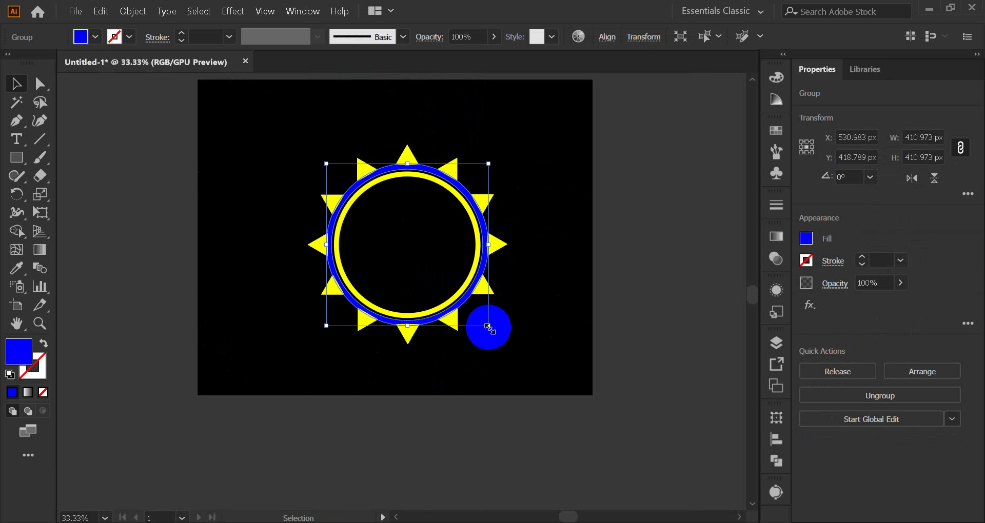
scroll(488, 327, up, 4)
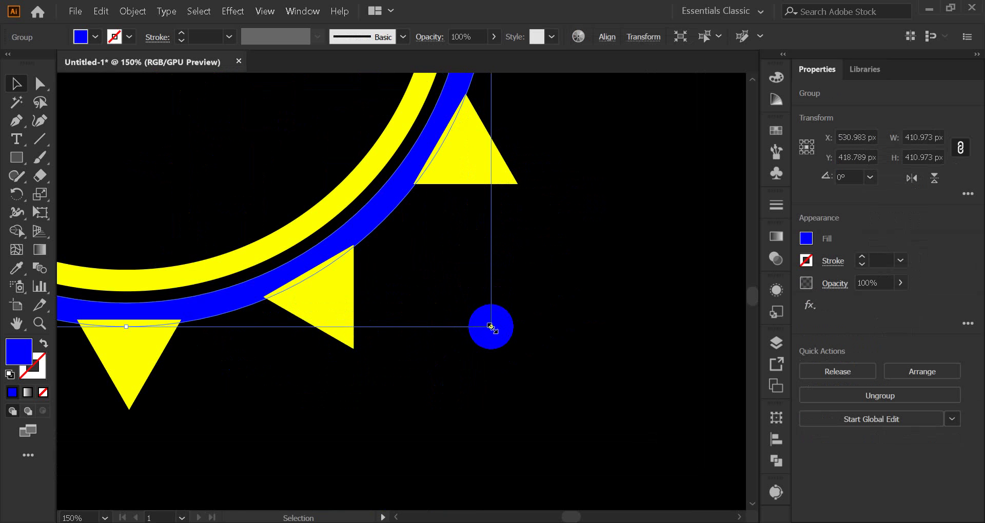
drag(492, 327, 494, 335)
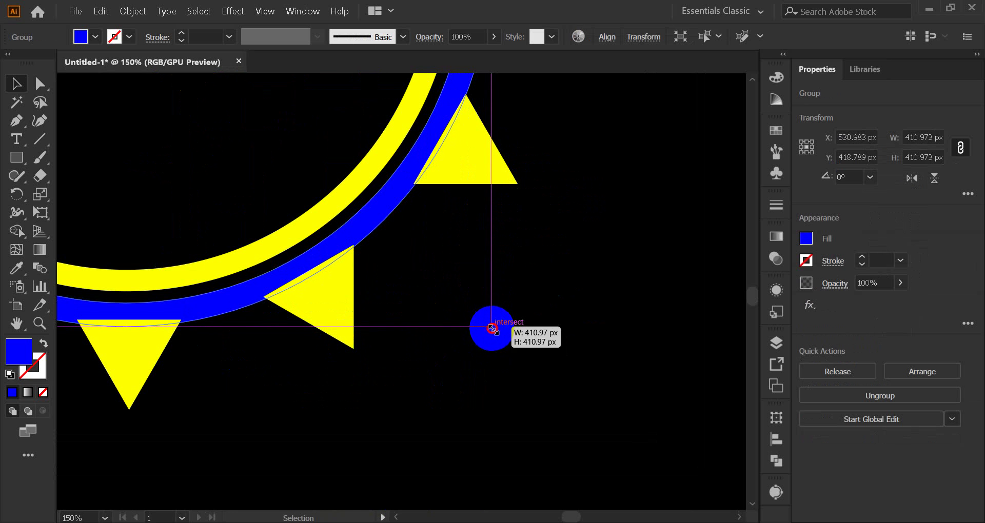
drag(492, 328, 494, 331)
click(507, 323)
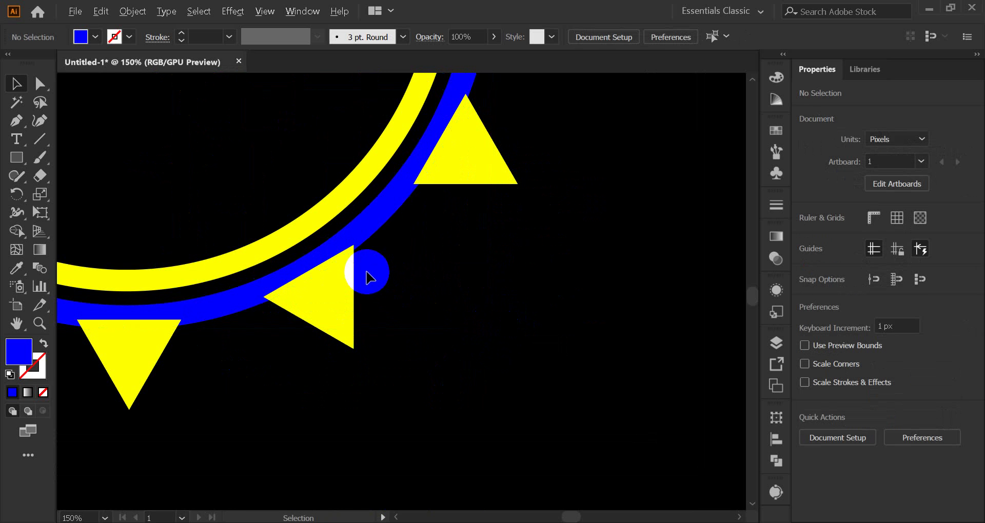
Step: Examine how the enlarged blue ring overlaps the inner edge of a lower triangle
scroll(258, 311, up, 6)
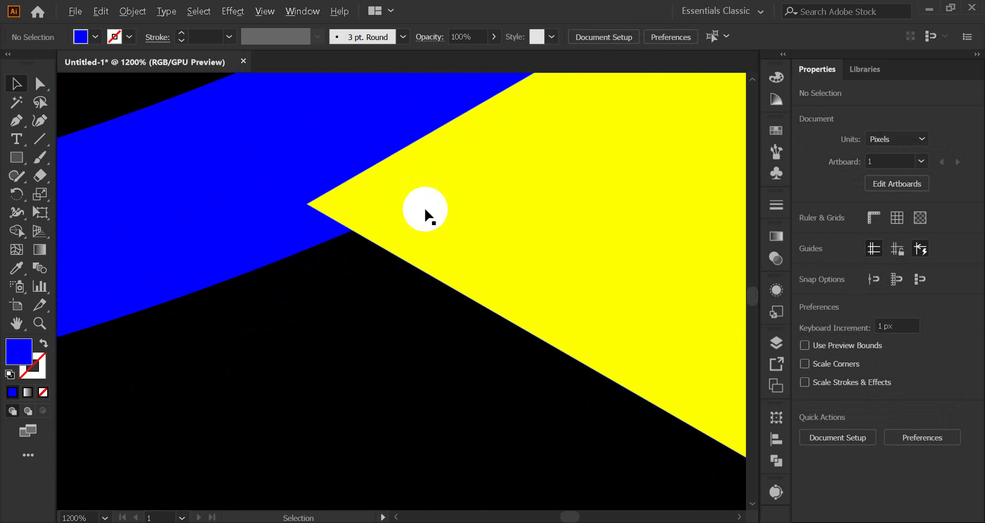
scroll(425, 215, down, 3)
click(501, 211)
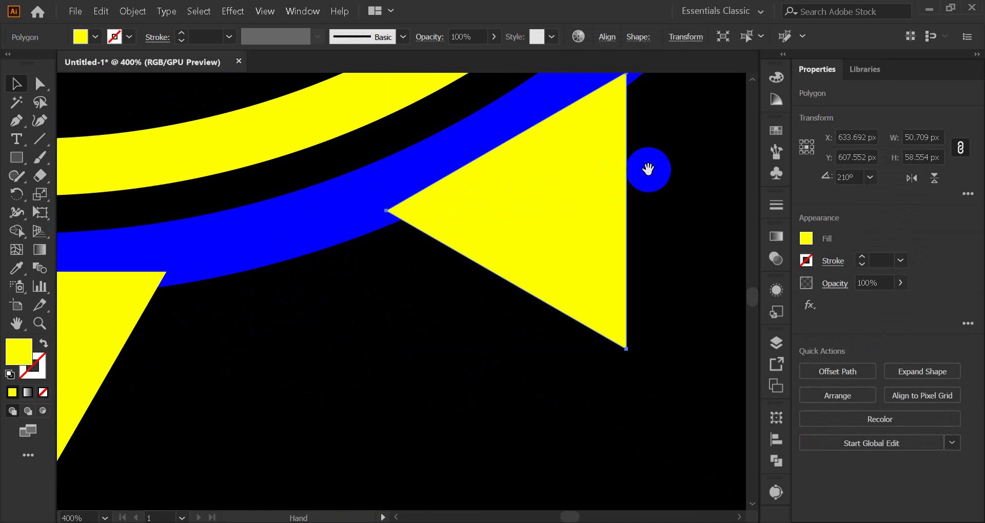
drag(648, 170, 457, 247)
click(306, 216)
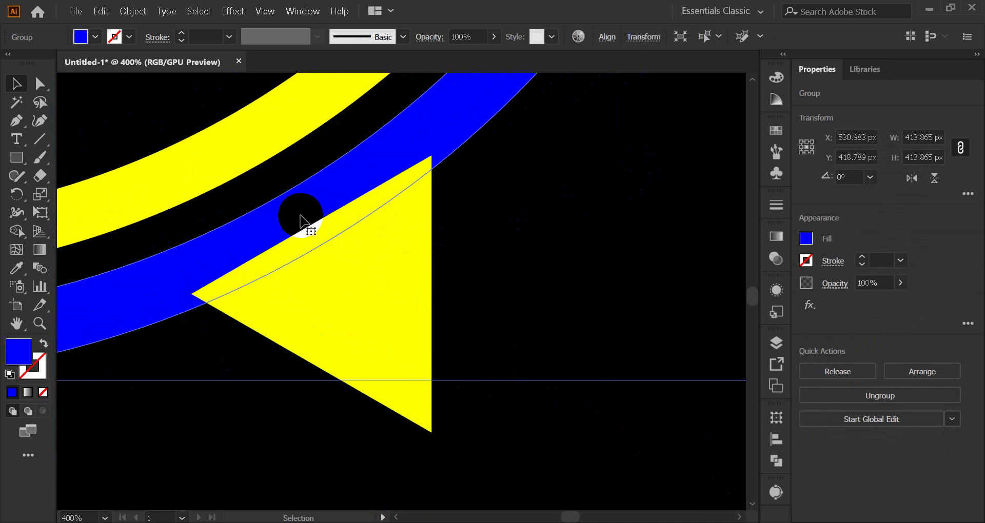
click(389, 298)
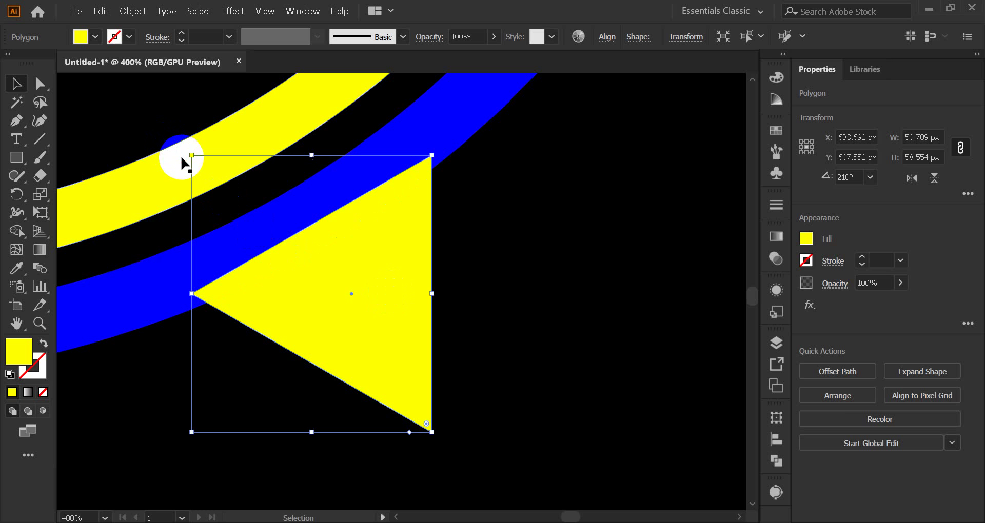
Step: Fill the original inner ring with the red swatch and deselect it
click(143, 193)
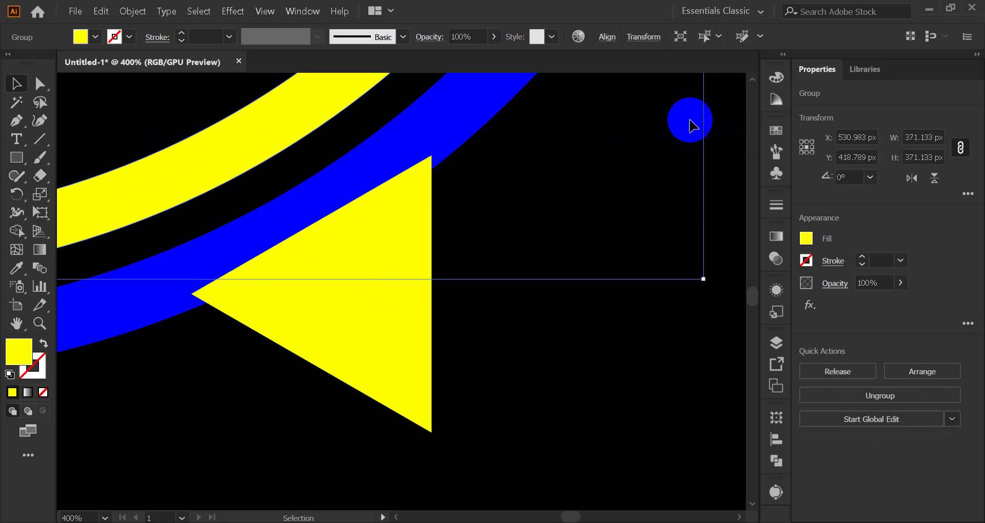
click(776, 130)
click(625, 174)
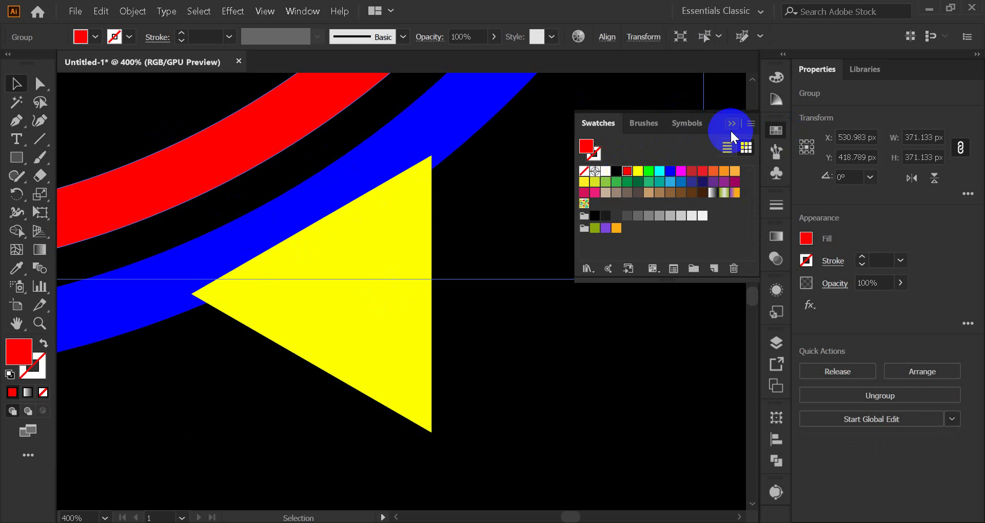
click(570, 227)
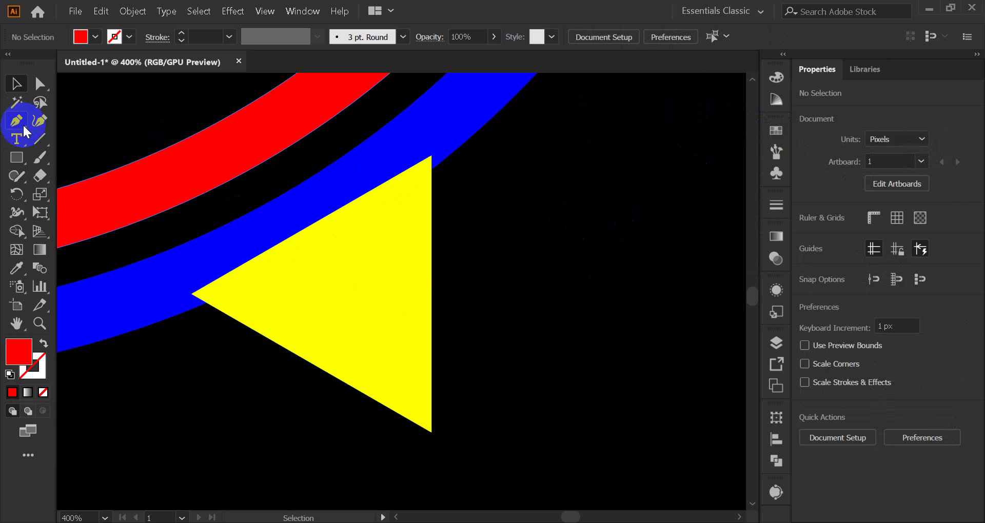
Step: Select all yellow triangles with the Magic Wand and add the blue ring to the selection
click(17, 103)
click(374, 286)
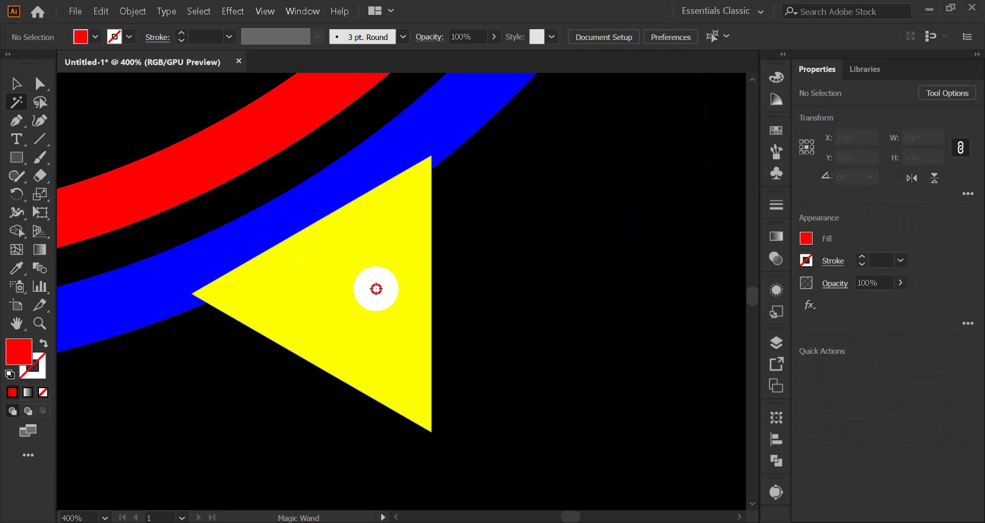
click(17, 83)
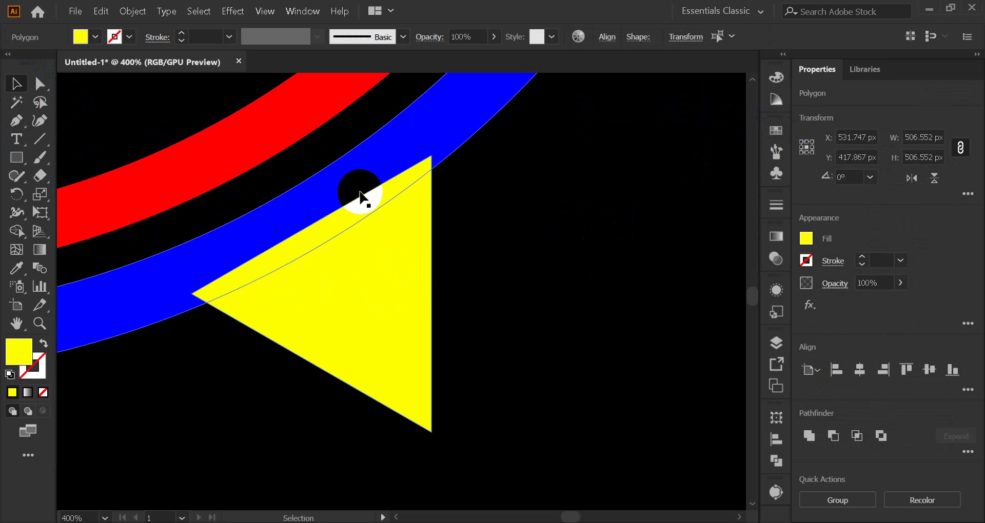
shift+click(421, 131)
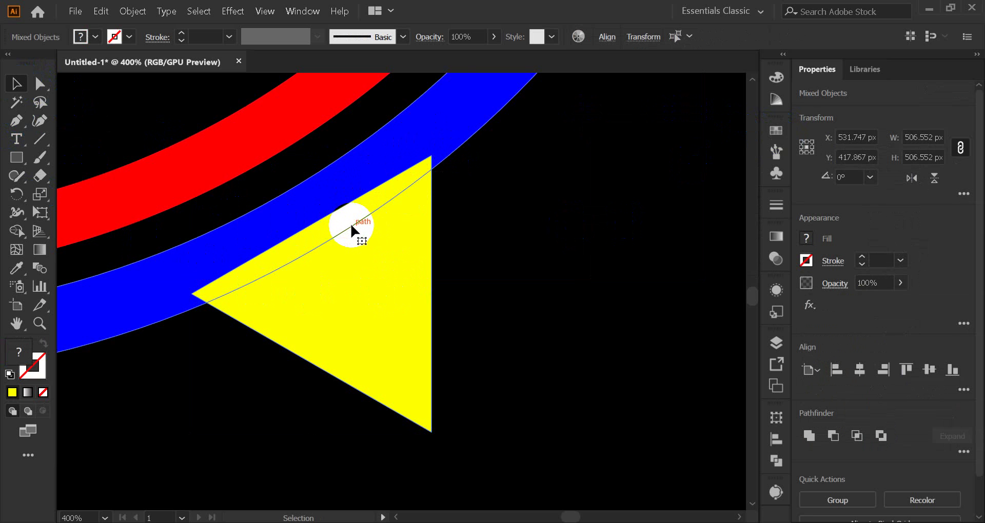
scroll(352, 229, down, 5)
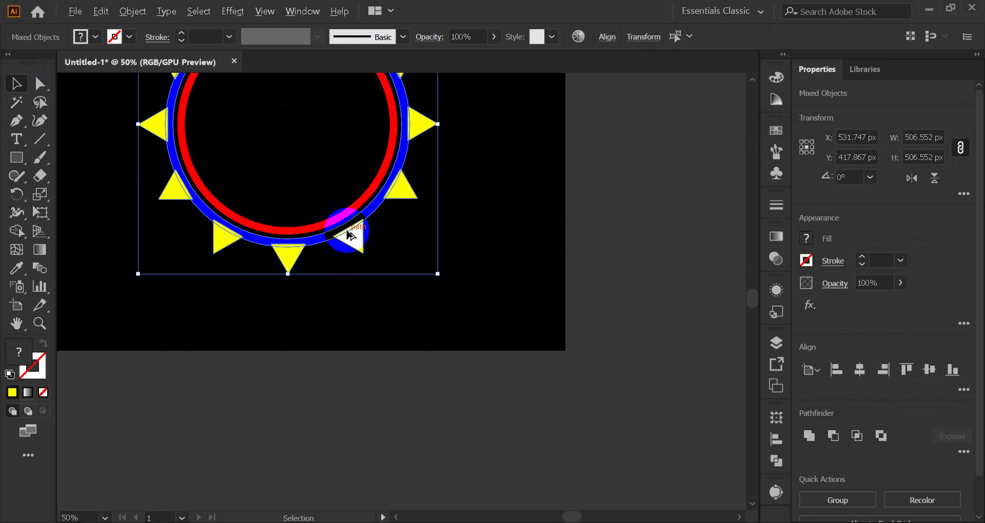
scroll(349, 234, up, 6)
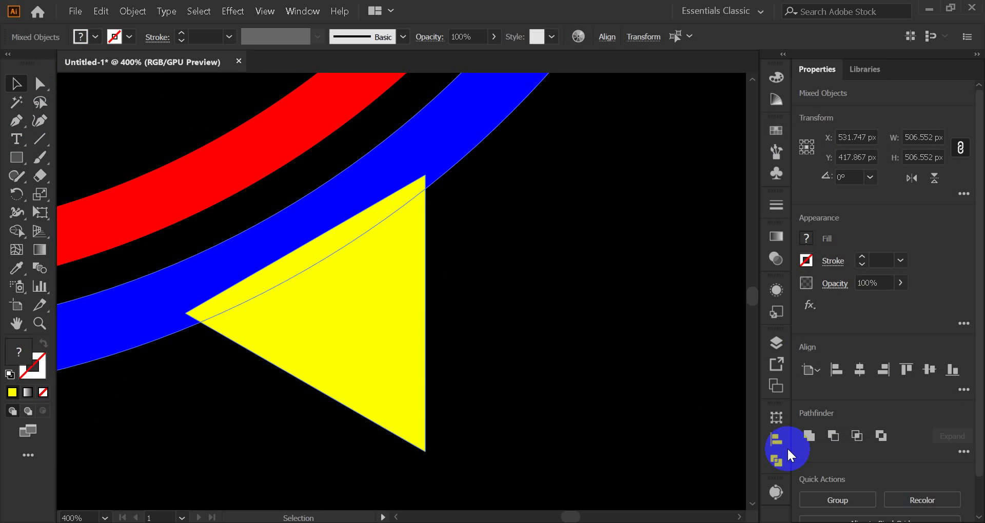
Step: Divide the selected triangles and blue ring with Pathfinder, ungroup the resulting pieces and deselect them
click(777, 460)
click(597, 492)
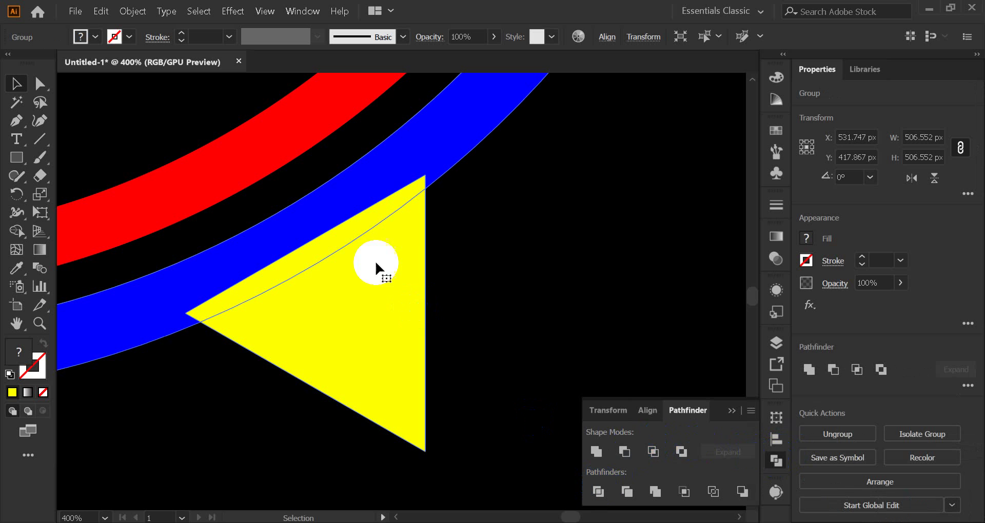
right_click(342, 215)
click(399, 332)
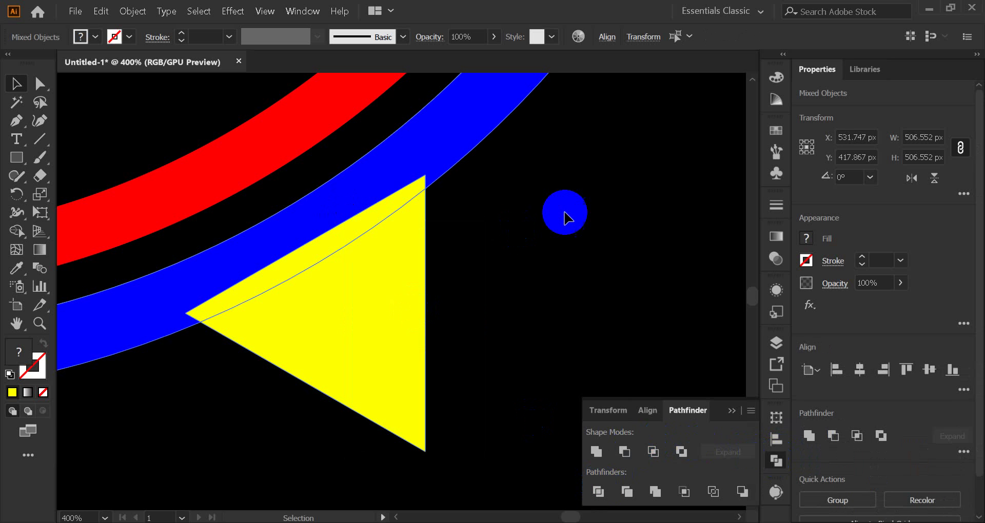
click(563, 216)
Step: Select all blue pieces with the Magic Wand and delete them
click(17, 102)
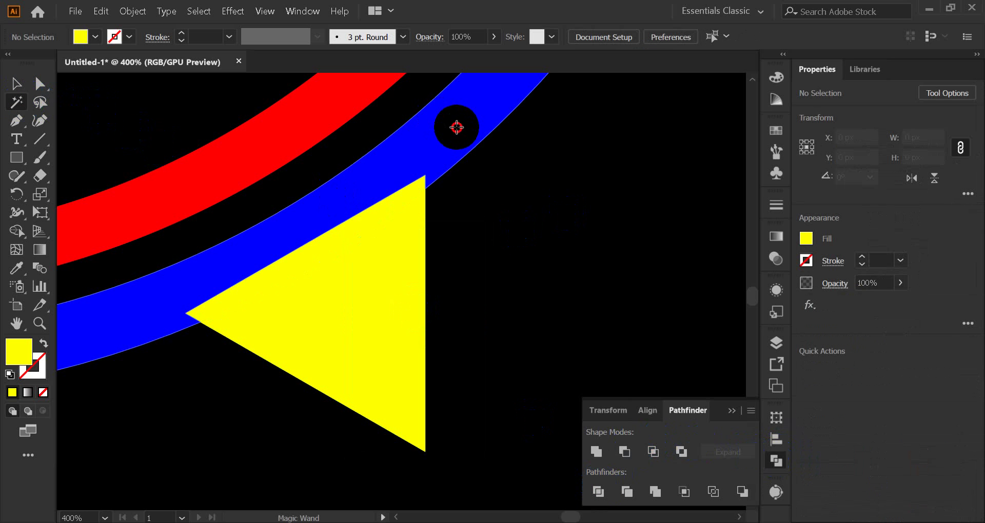
click(457, 127)
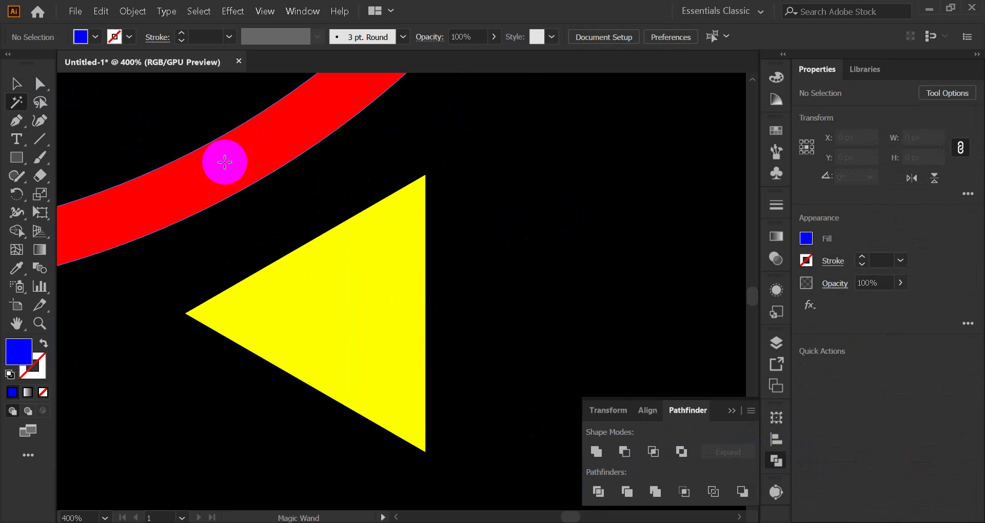
alt+scroll(198, 154, down, 7)
alt+scroll(191, 154, up, 6)
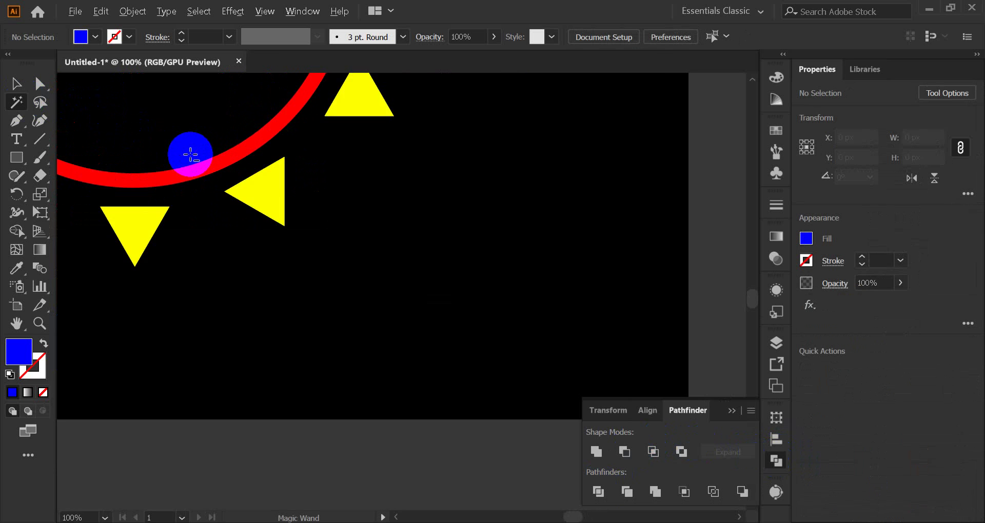
Step: Delete the leftover inner slivers of the bottom triangle and its two neighbours
click(16, 89)
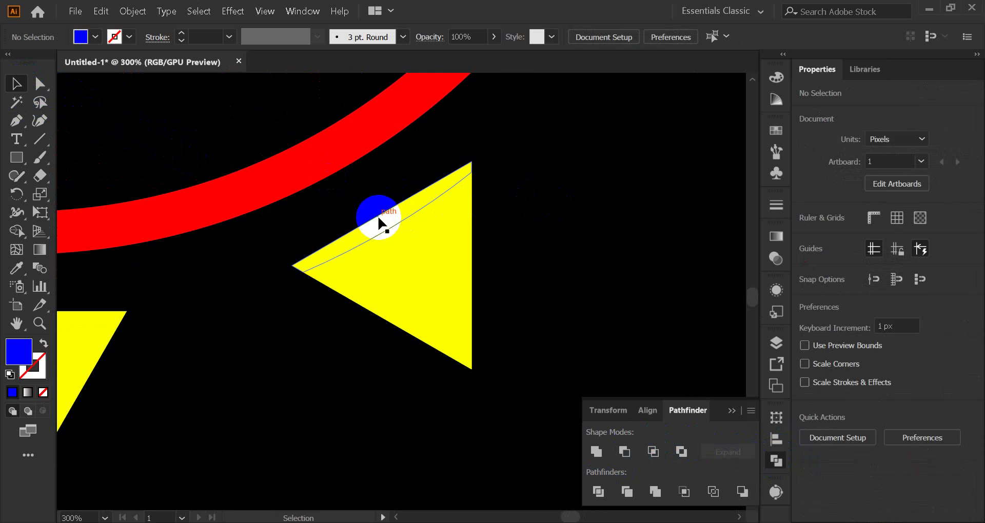
click(379, 220)
key(Delete)
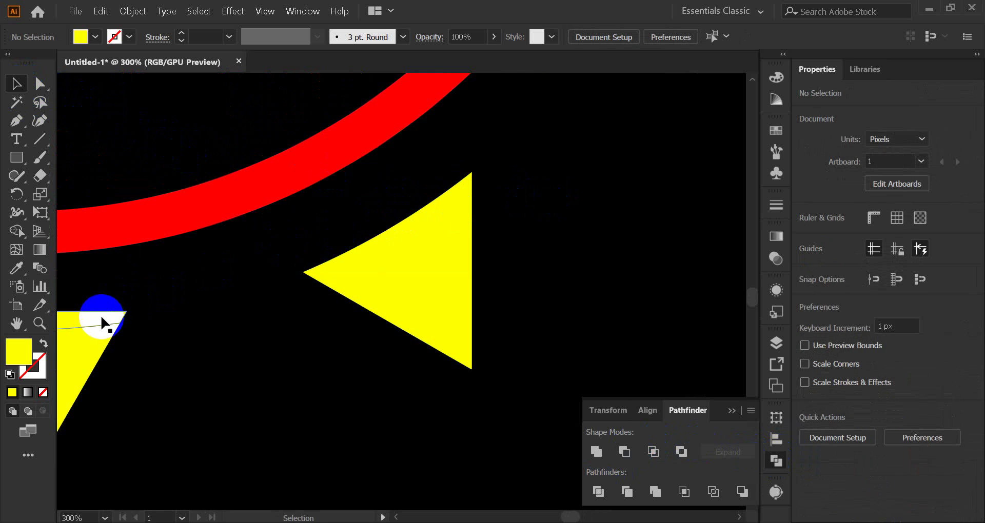
drag(212, 303, 574, 270)
drag(207, 248, 476, 335)
click(348, 304)
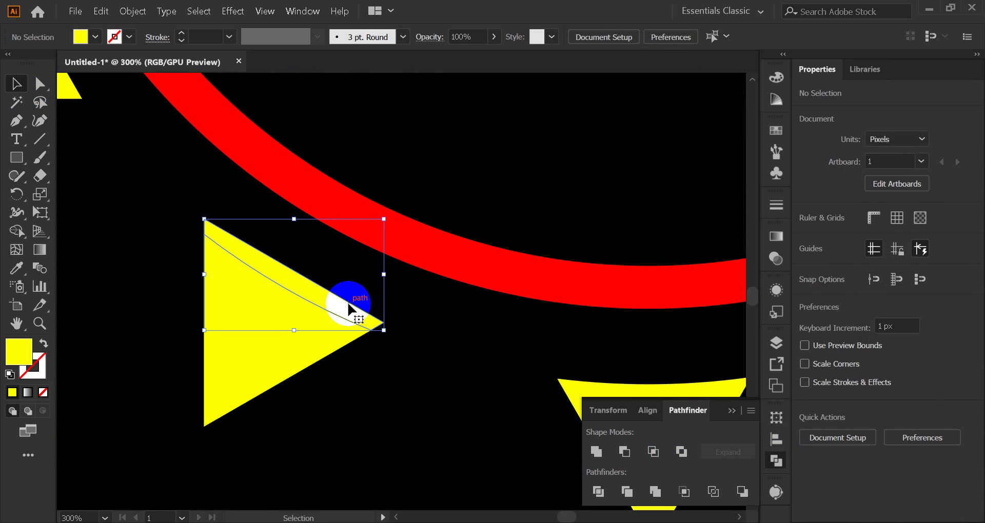
key(Delete)
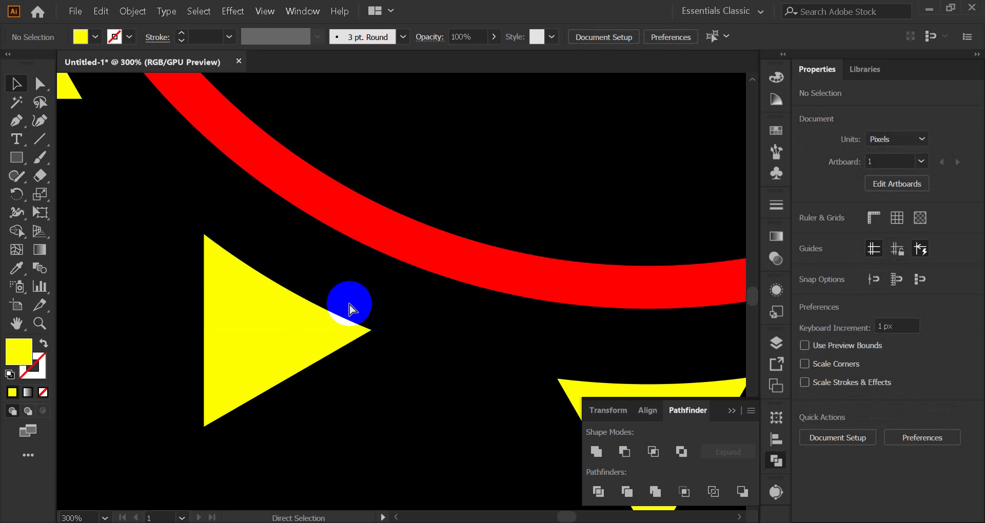
Step: Undo the sliver deletions, ungrouping and Divide until the triangles and enlarged blue ring are whole, and deselect
key(ctrl+z)
key(ctrl+z)
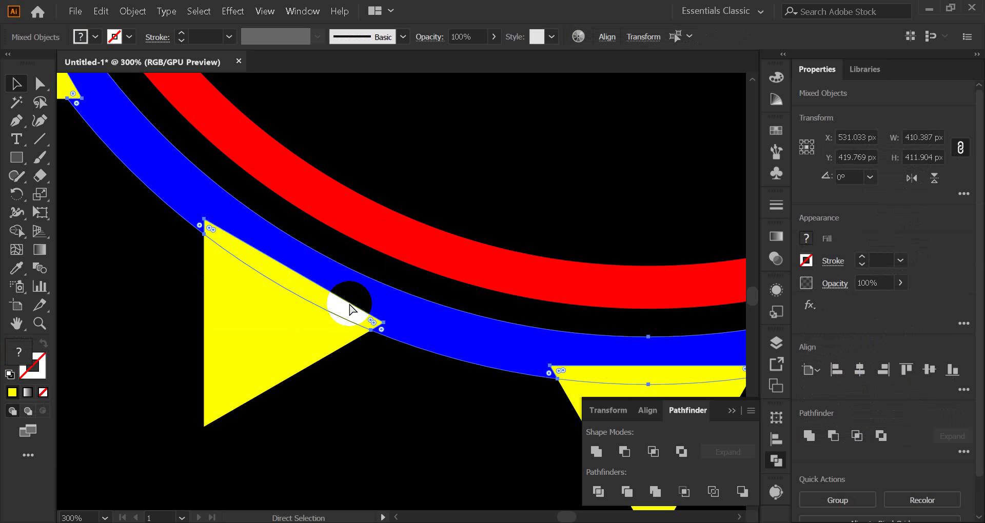
key(ctrl+z)
key(ctrl+z)
drag(463, 314, 459, 238)
key(ctrl+z)
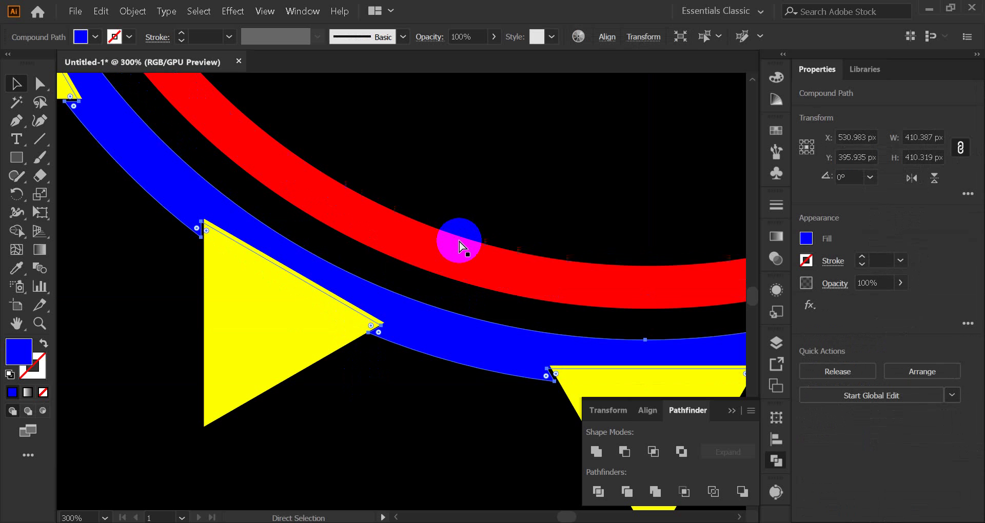
key(ctrl+z)
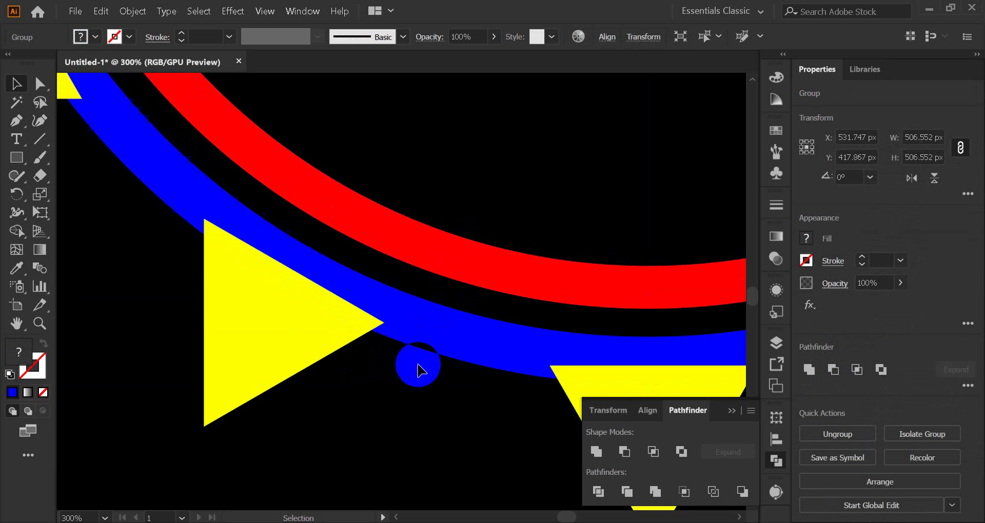
drag(422, 333, 431, 273)
key(ctrl+z)
key(ctrl+z)
key(ctrl+z)
key(ctrl+z)
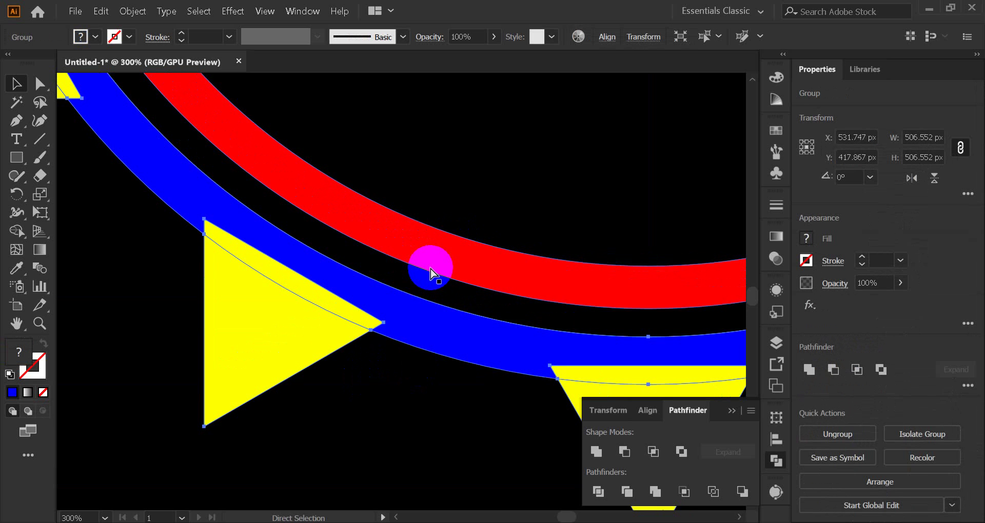
key(ctrl+z)
key(ctrl+z)
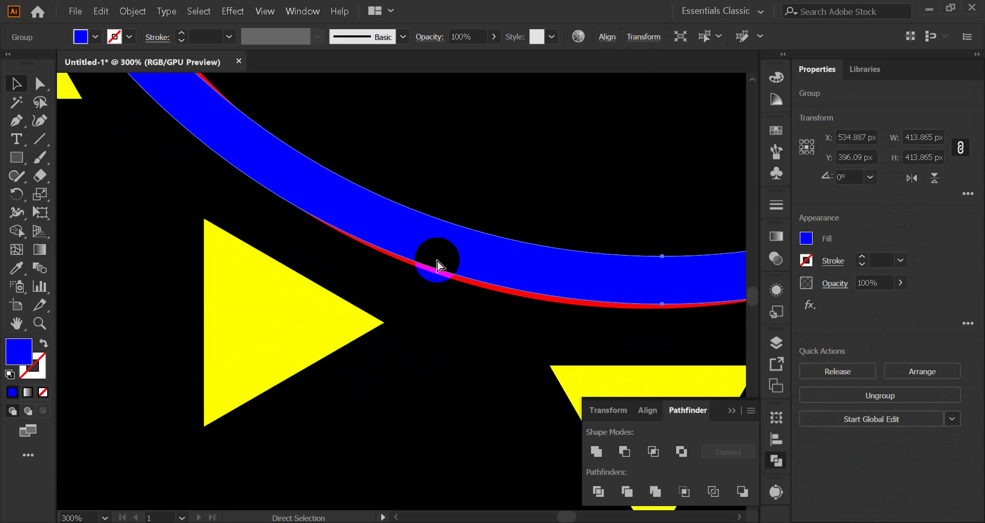
click(393, 372)
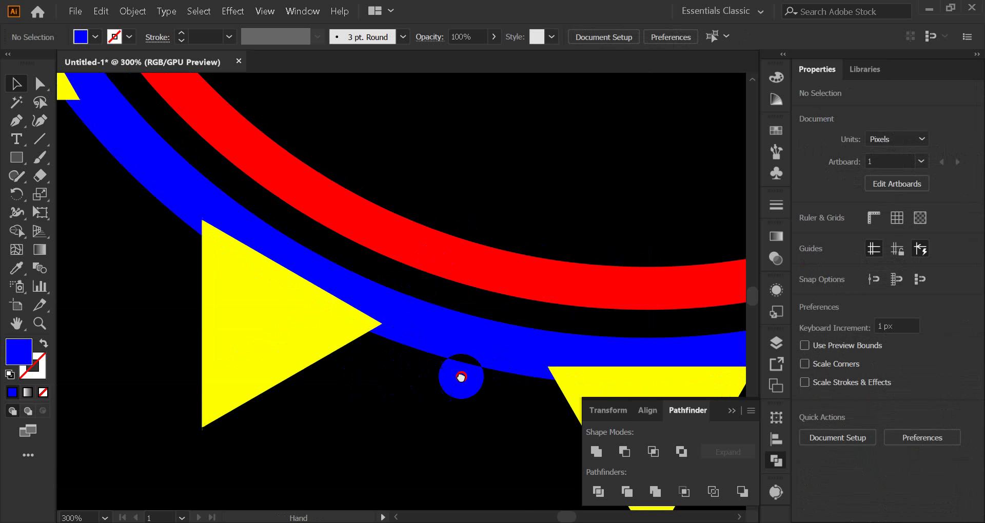
Step: Bring the blue ring to the front of the yellow triangles and deselect it
drag(462, 378, 213, 341)
right_click(519, 304)
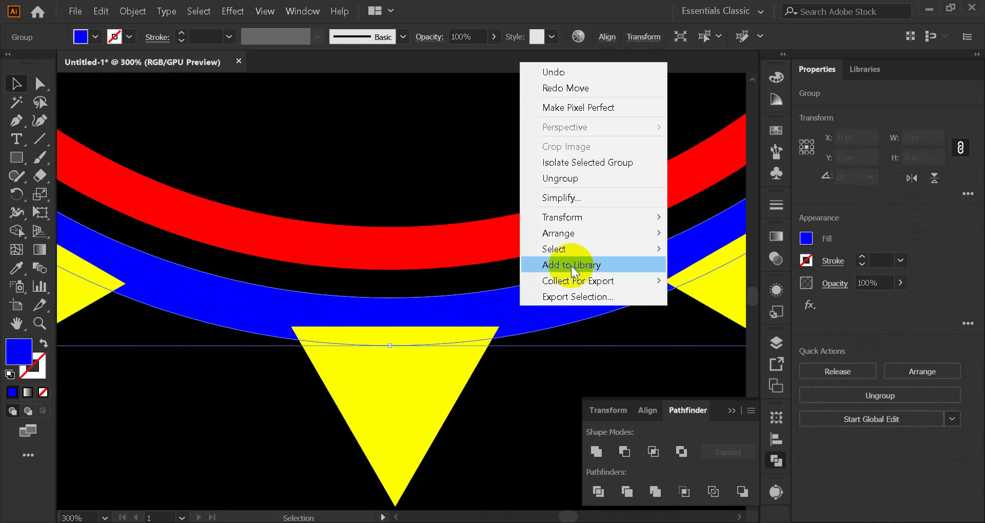
mouse_move(583, 233)
click(690, 248)
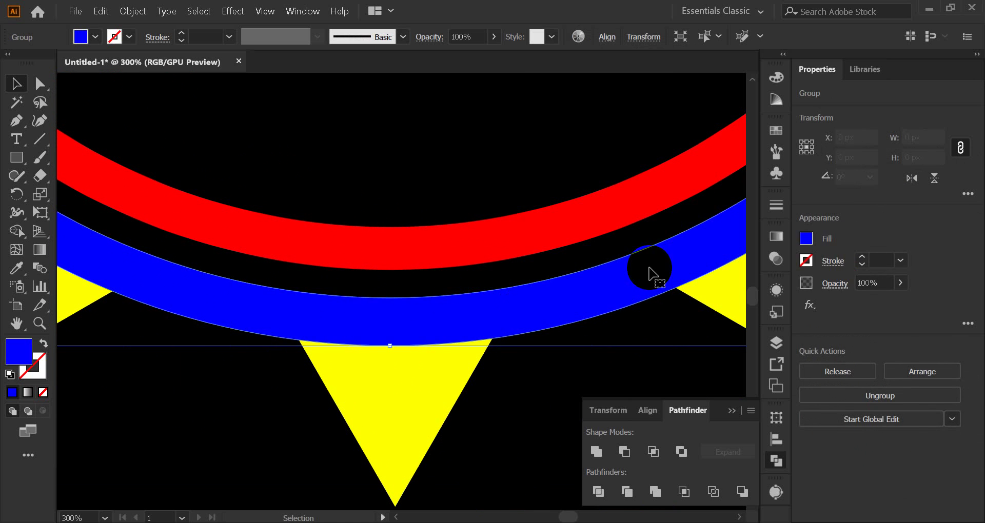
click(528, 369)
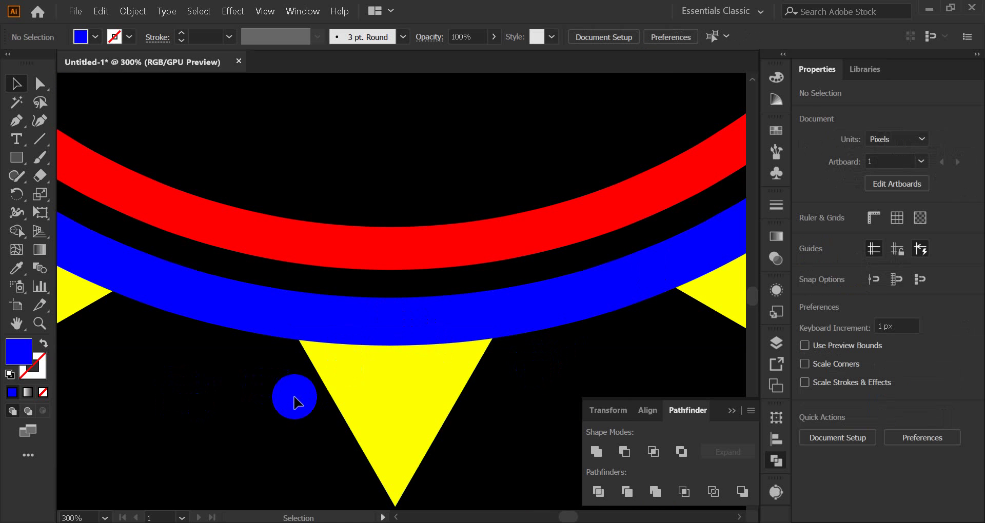
Step: Divide the bottom triangle and the blue ring with Pathfinder, ungroup the resulting pieces and deselect them
drag(294, 399, 371, 325)
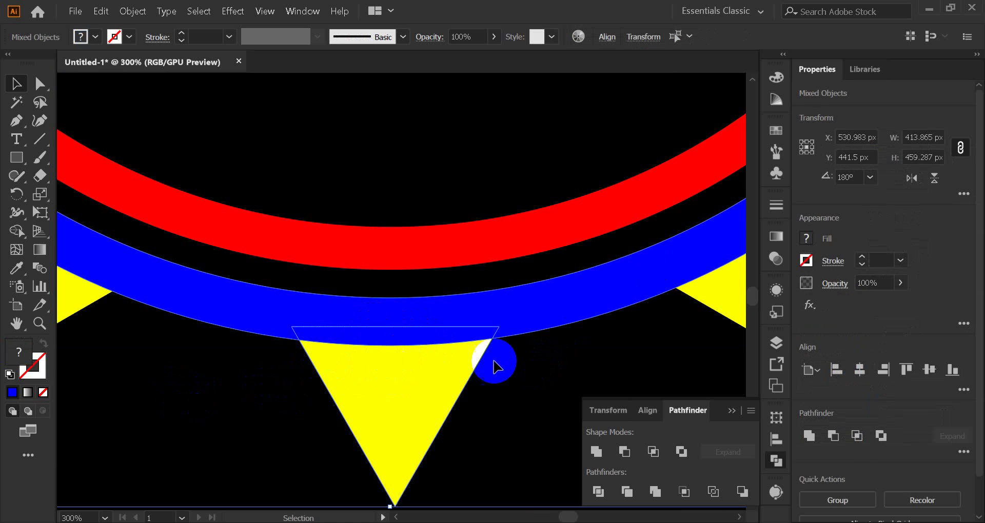
click(598, 492)
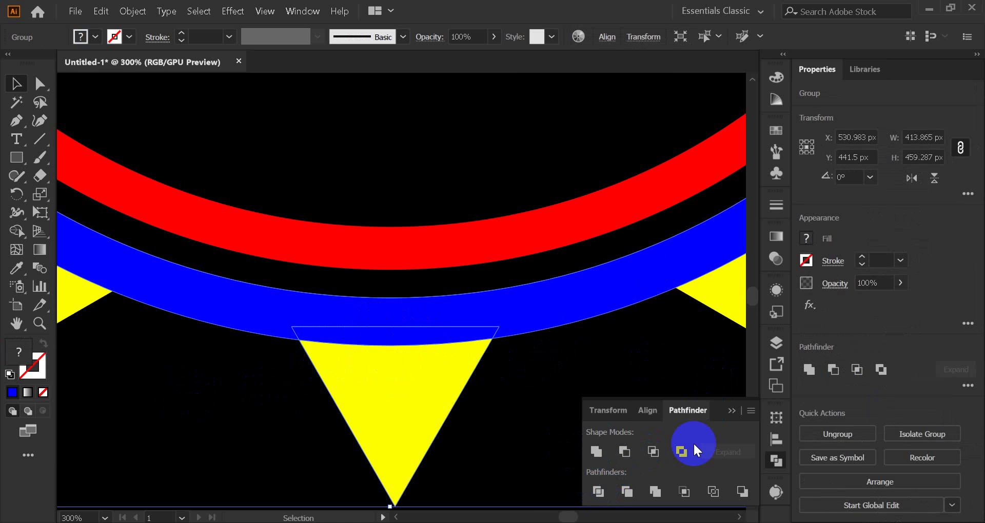
right_click(388, 328)
click(437, 197)
click(521, 373)
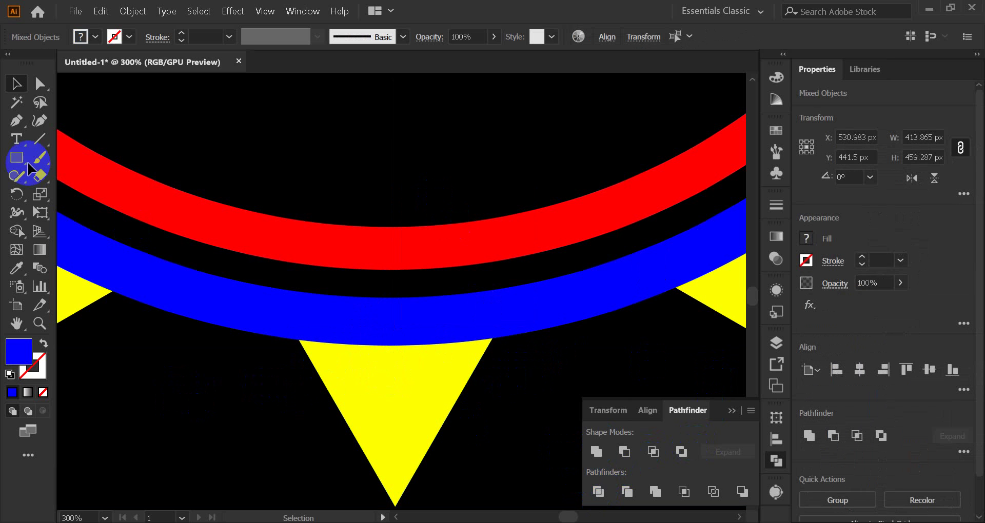
Step: Select all blue pieces with the Magic Wand, delete them and check the bottom triangle's inner edge
click(16, 102)
click(206, 307)
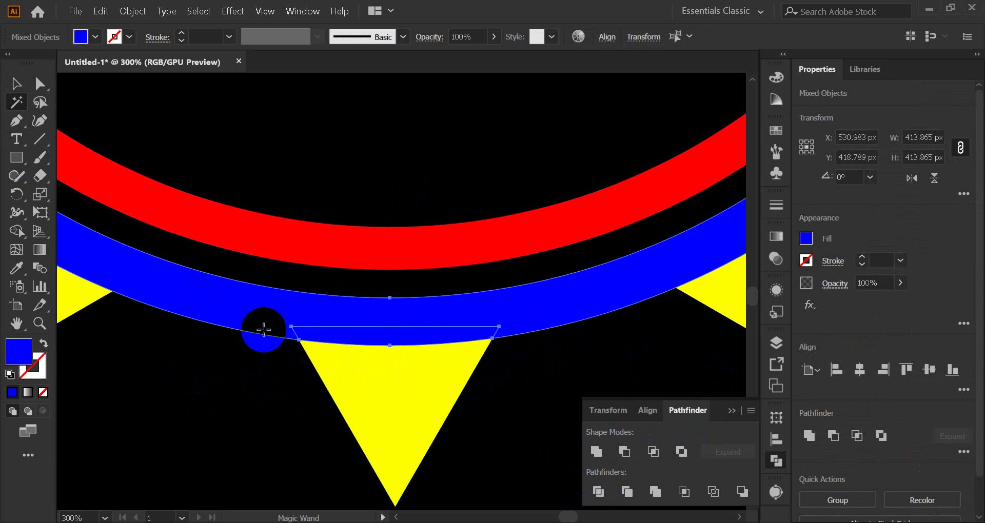
key(Delete)
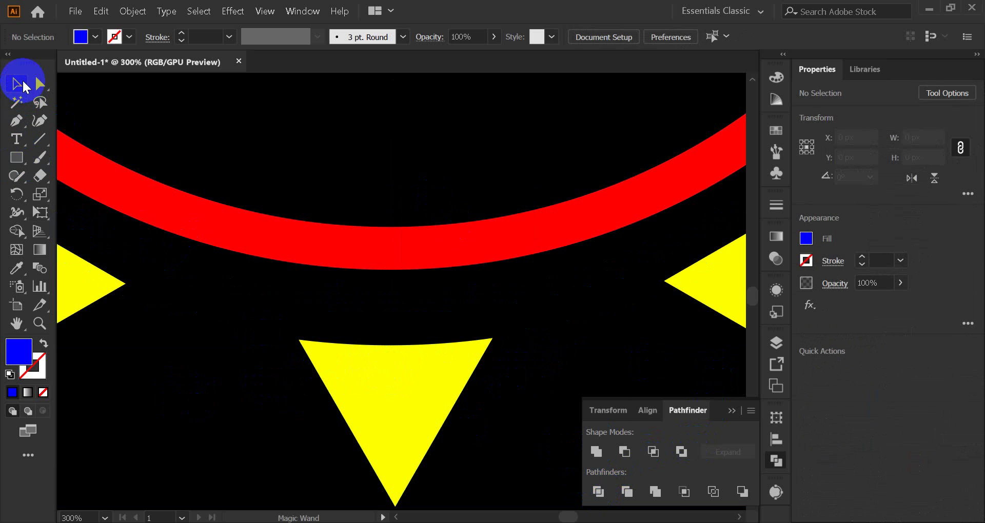
click(23, 84)
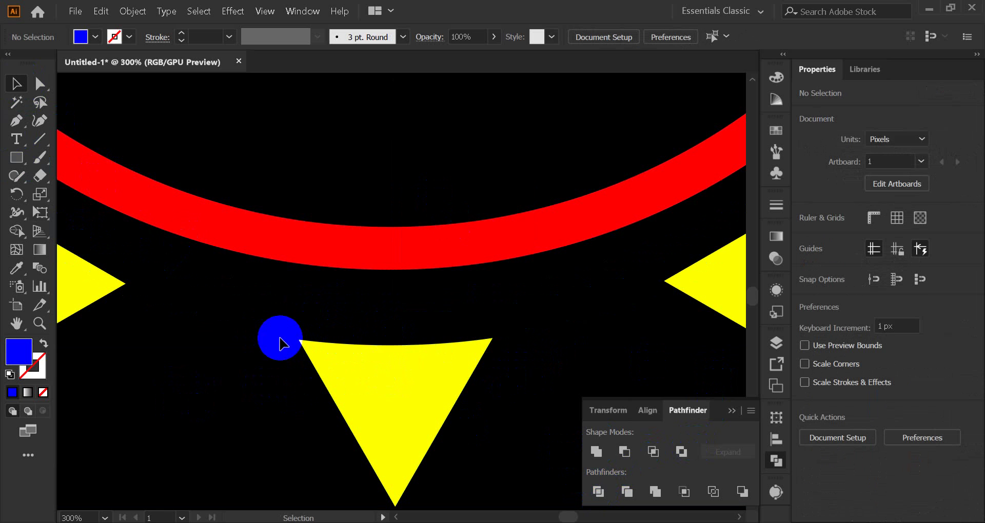
drag(283, 345, 465, 344)
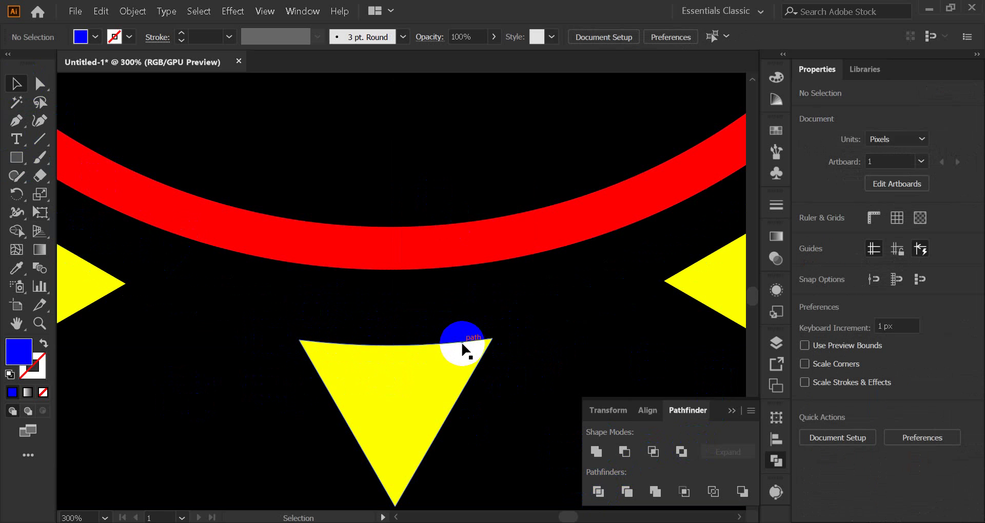
Step: Undo the blue piece deletion, ungrouping and Divide on the bottom triangle, and clear the selection
key(ctrl+z)
key(ctrl+z)
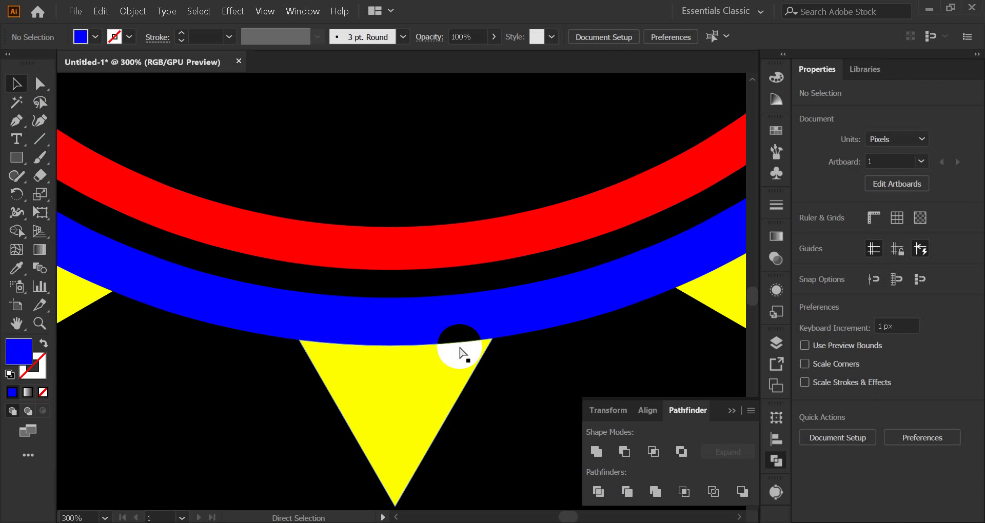
key(ctrl+z)
key(ctrl+z)
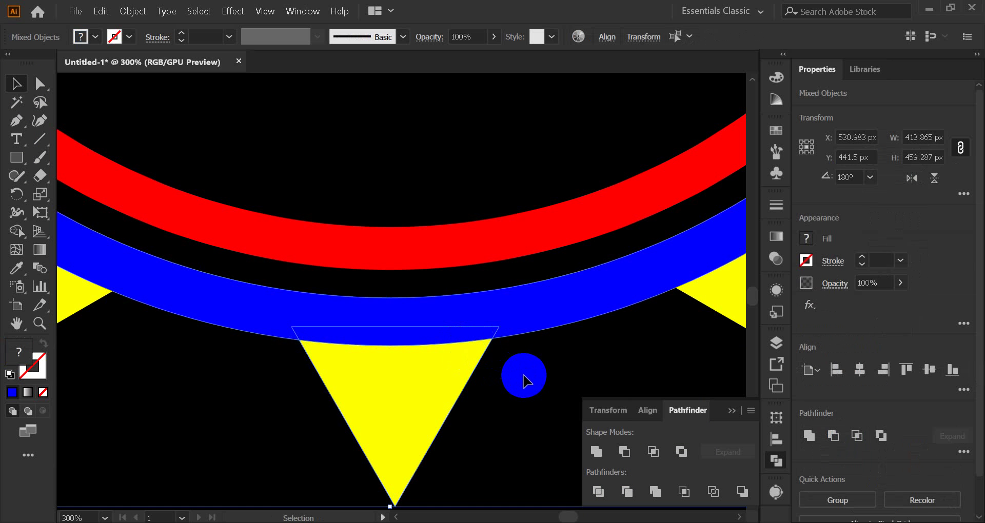
click(524, 375)
drag(525, 328, 519, 364)
click(523, 376)
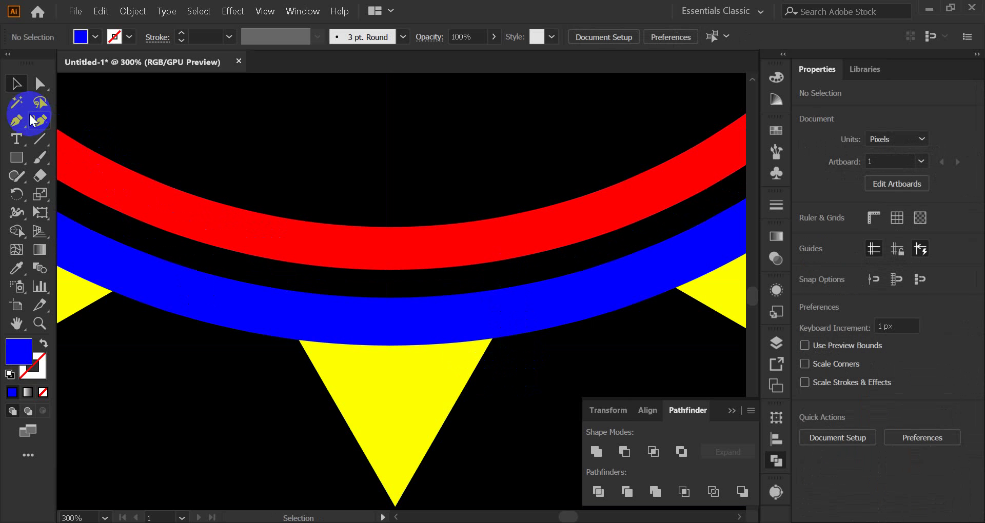
Step: Select all yellow triangles with the Magic Wand, group them and deselect the group
scroll(172, 211, down, 7)
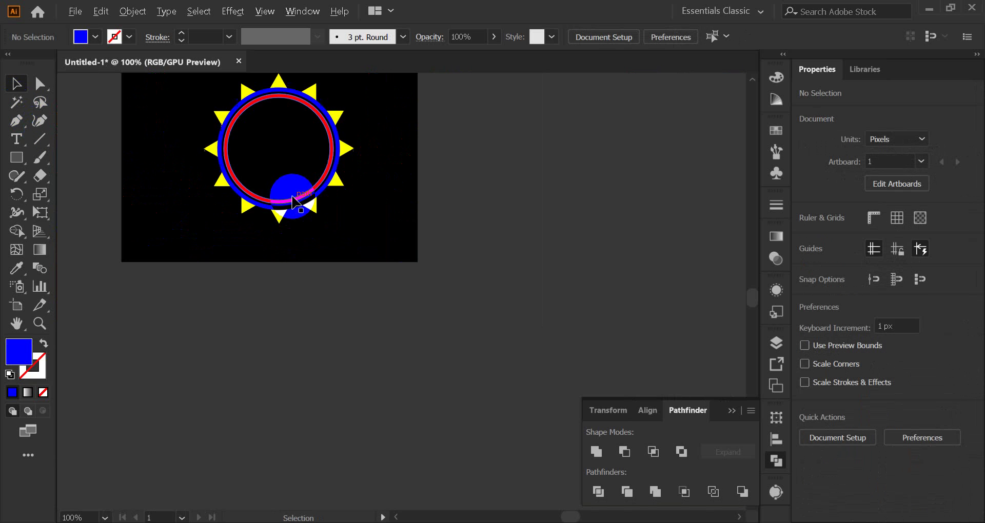
scroll(266, 206, up, 5)
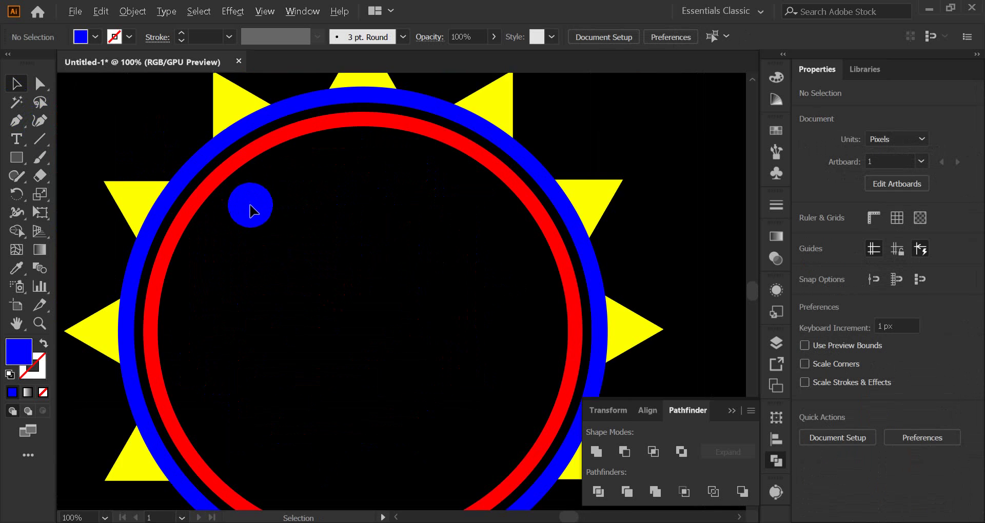
scroll(266, 464, up, 3)
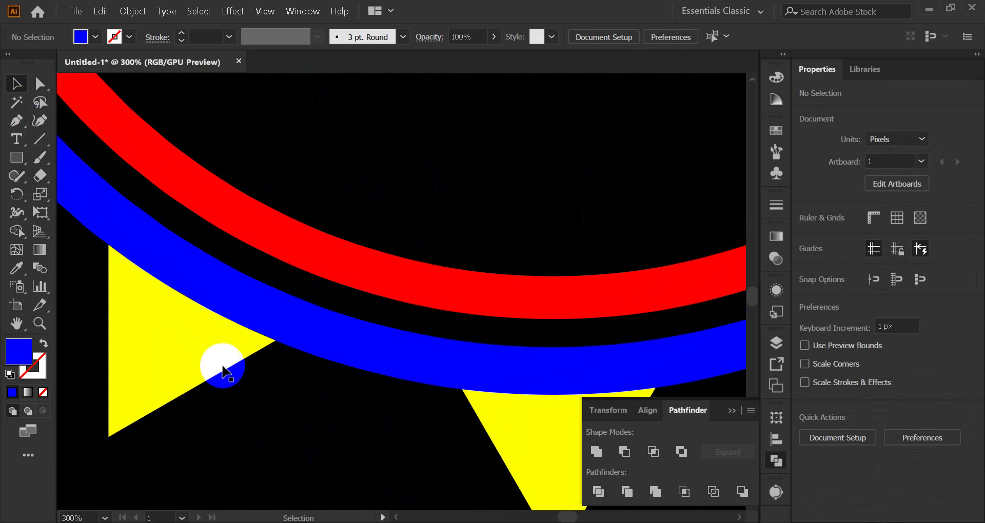
click(158, 345)
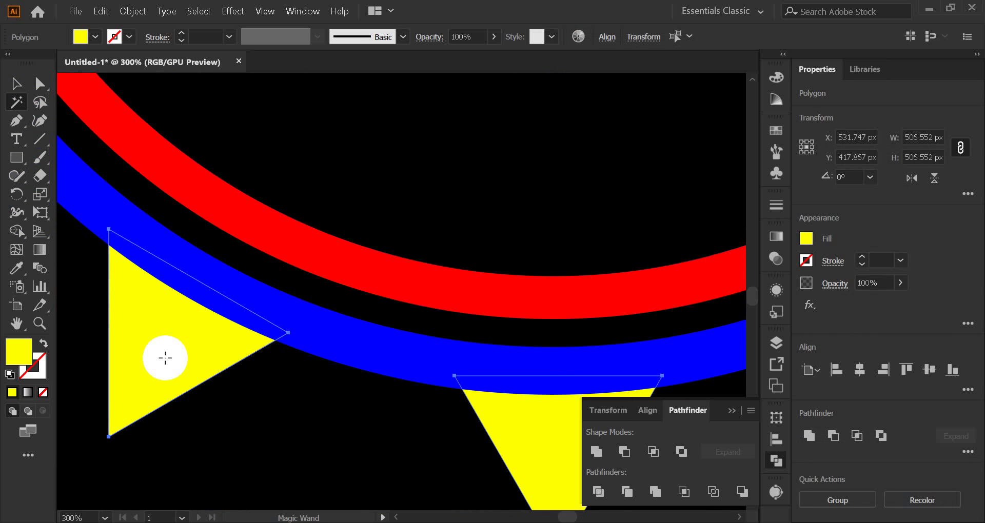
key(ctrl+g)
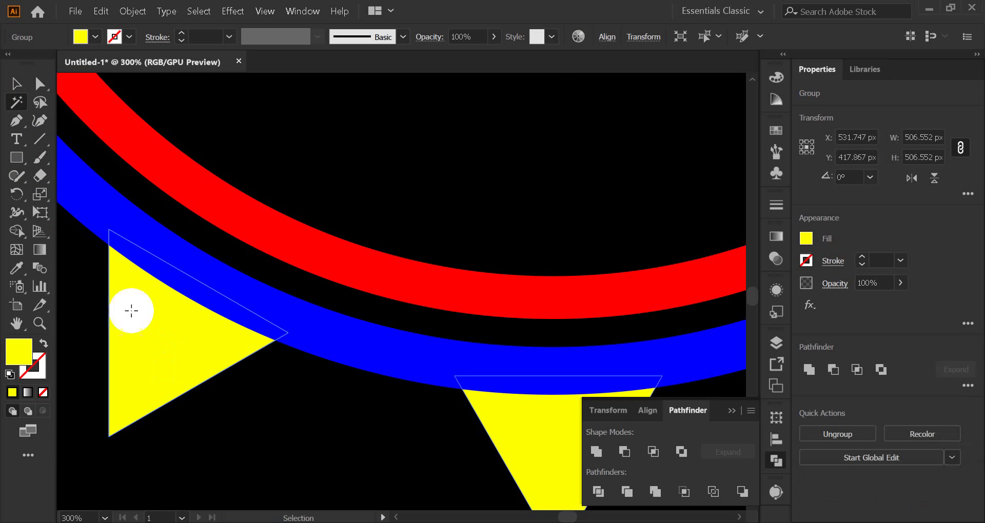
click(14, 84)
click(408, 176)
Step: Select the yellow triangle group together with the blue ring and split them where they overlap using Pathfinder Divide
click(161, 360)
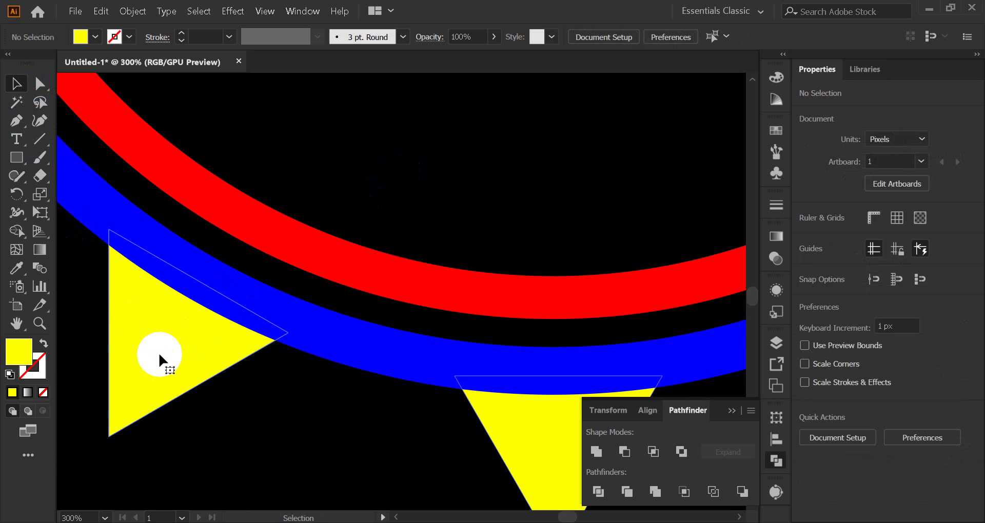
scroll(164, 361, down, 5)
click(433, 330)
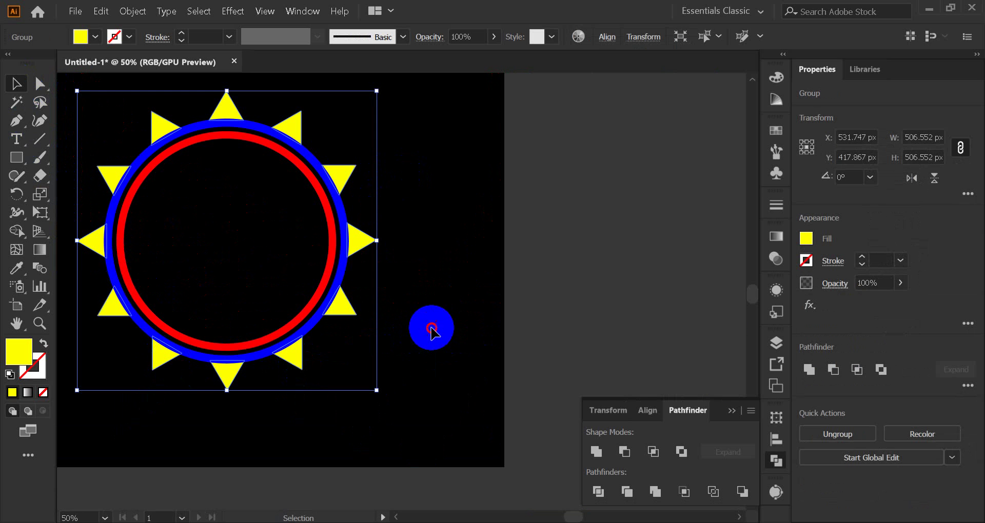
click(336, 311)
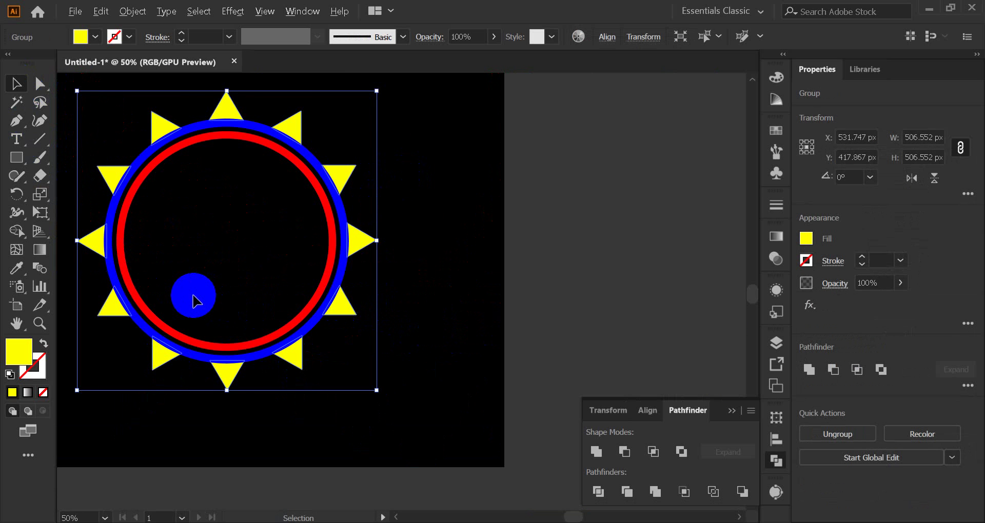
scroll(194, 301, up, 3)
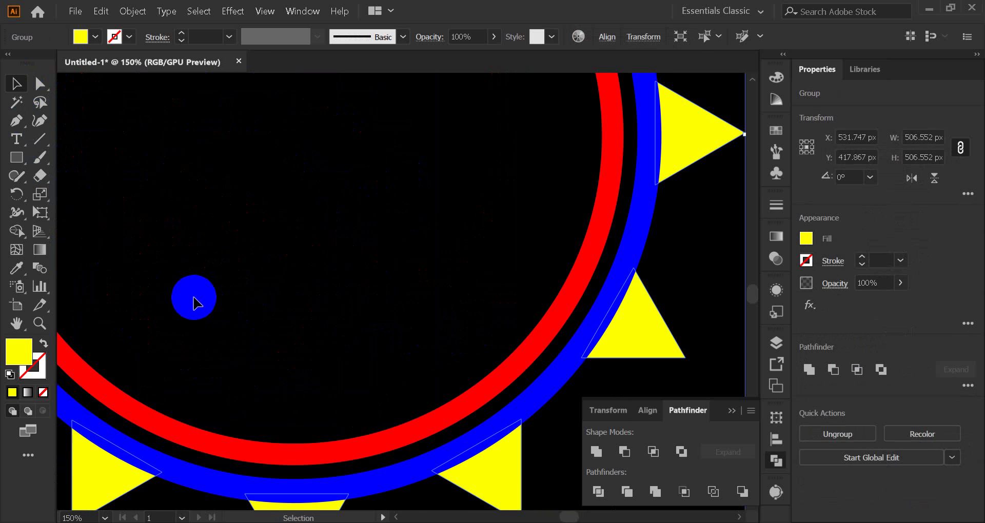
shift+click(190, 481)
scroll(319, 388, down, 1)
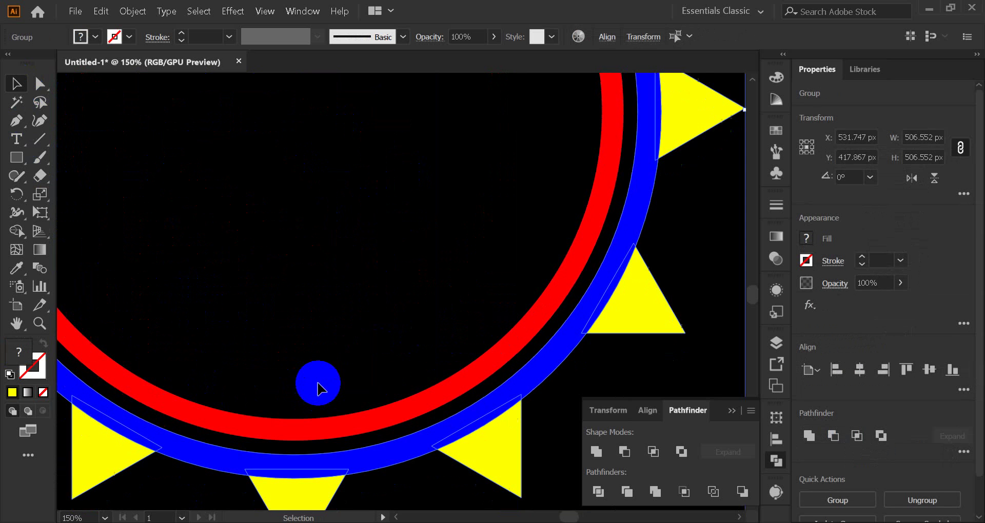
scroll(319, 389, down, 3)
click(598, 491)
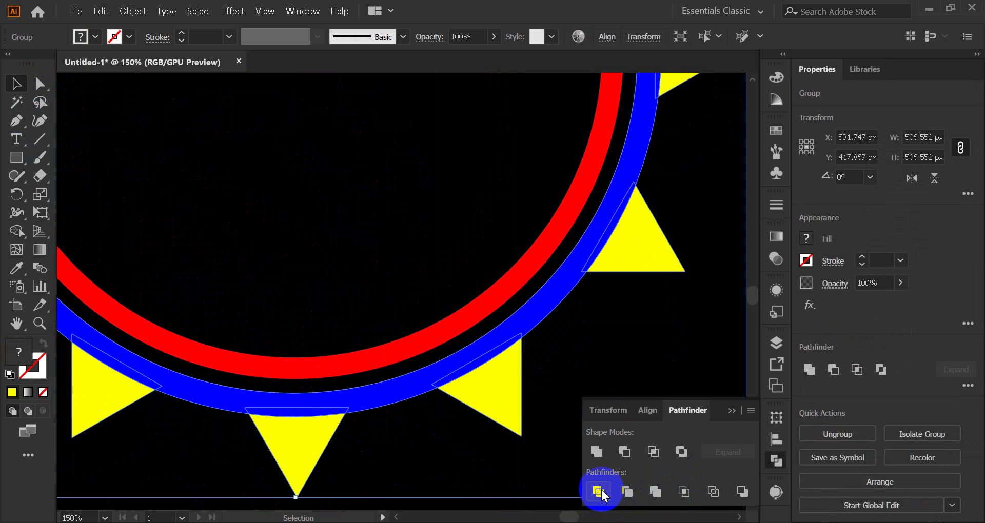
Step: Ungroup the divided triangle and ring pieces and clear the selection
right_click(294, 423)
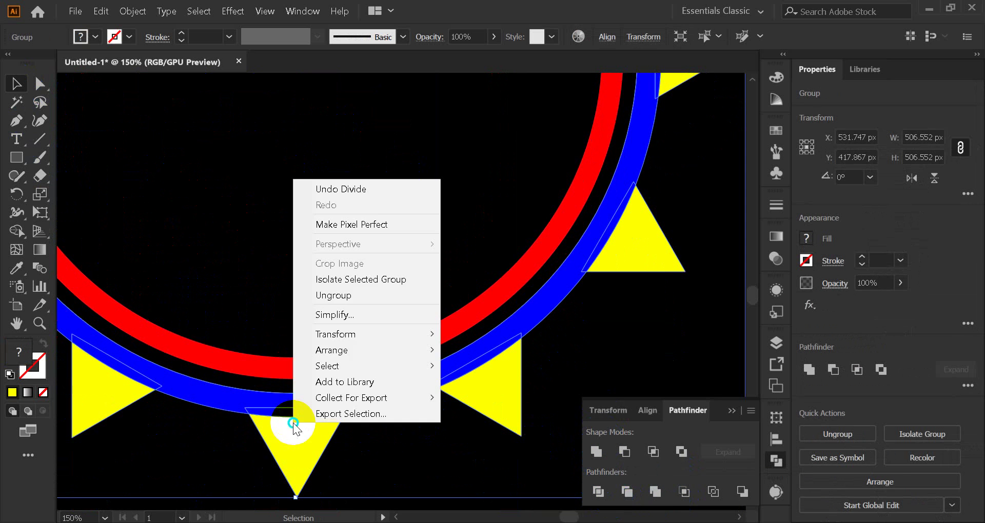
click(352, 297)
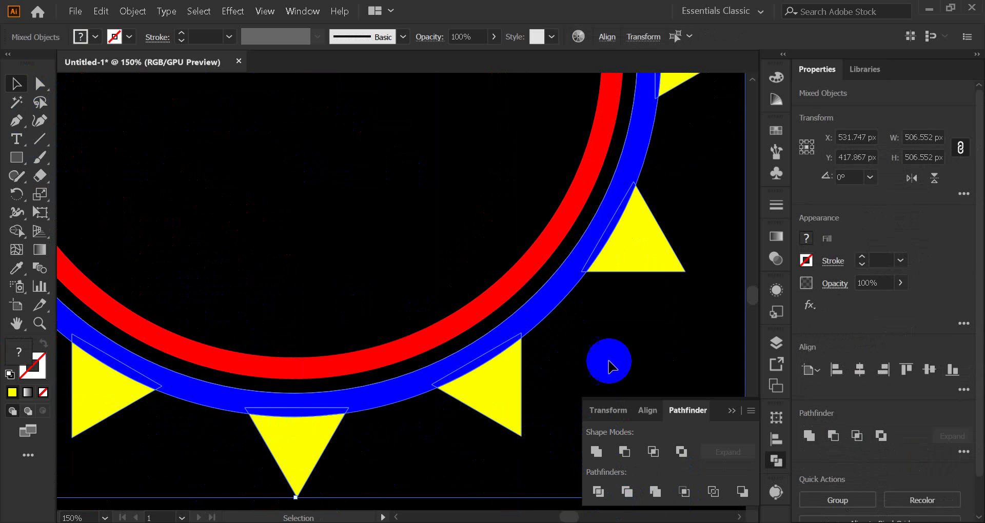
click(609, 365)
Step: Select all blue pieces with the Magic Wand and delete them, along with the leftover unfilled path around the red ring
click(17, 103)
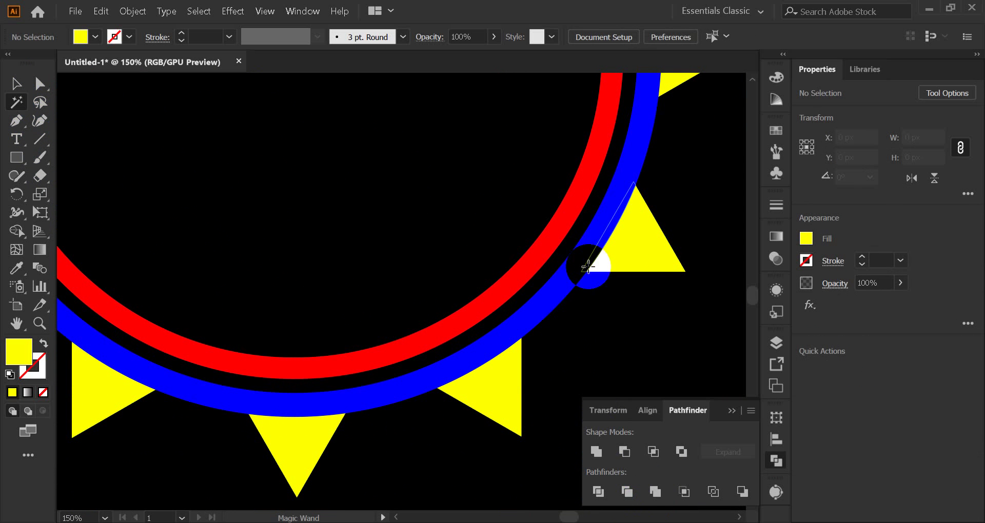
click(559, 296)
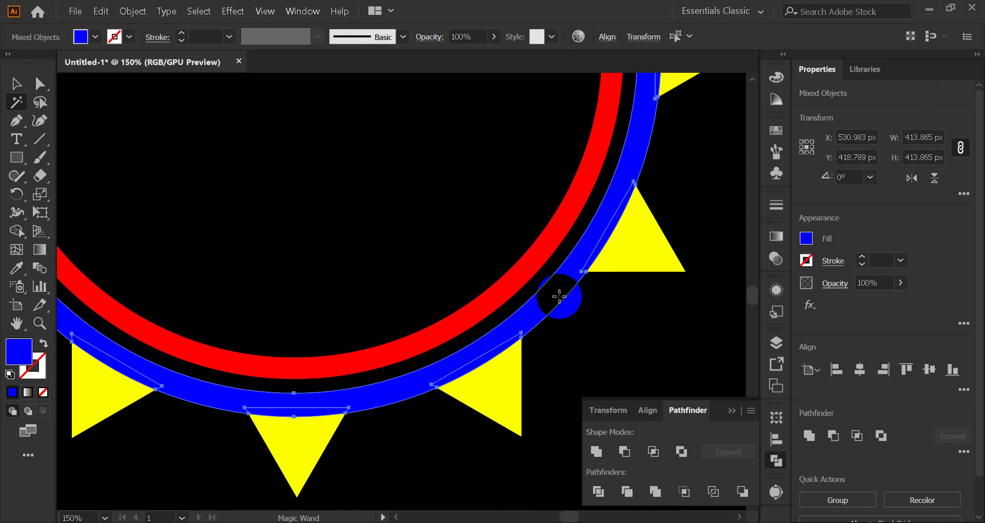
key(Delete)
click(16, 88)
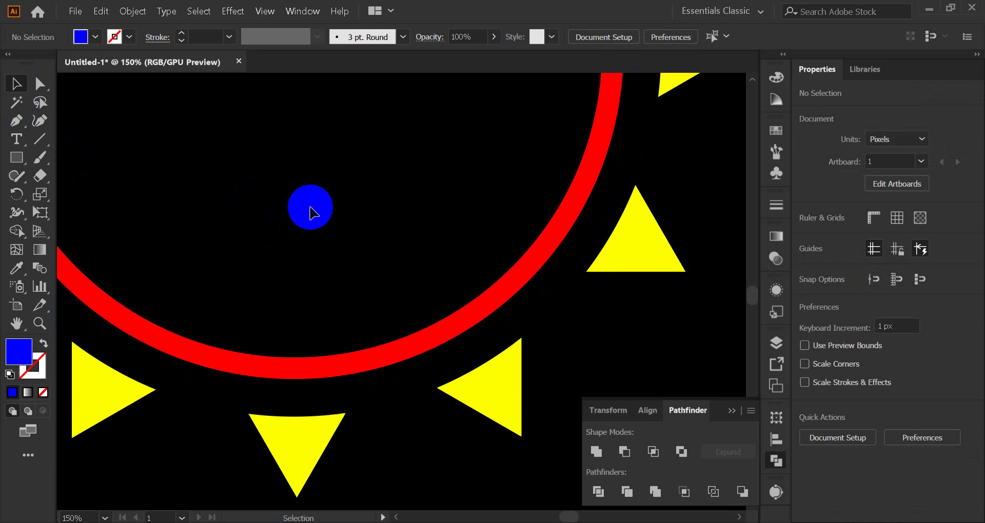
click(385, 382)
key(Delete)
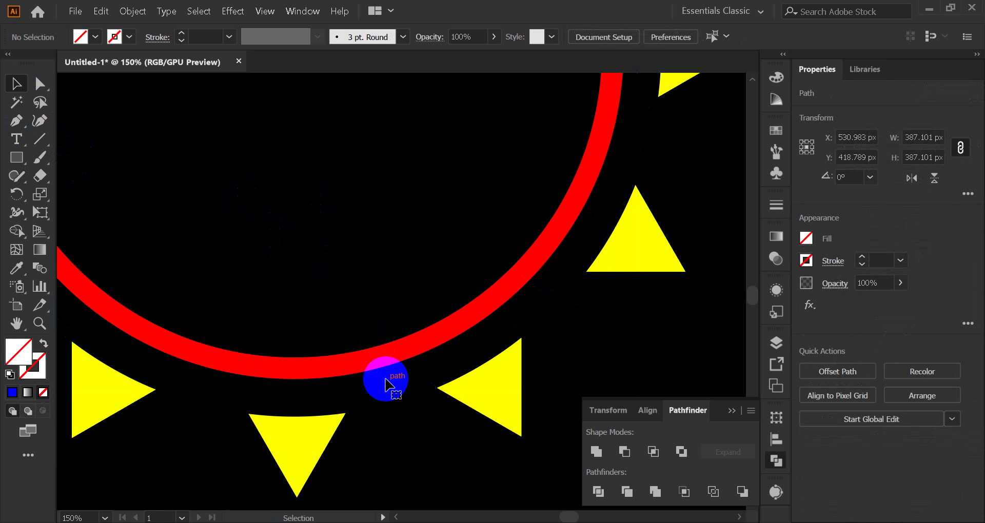
Step: Examine the trimmed inner edges of all the triangles around the red ring and put Pathfinder away
scroll(373, 377, down, 6)
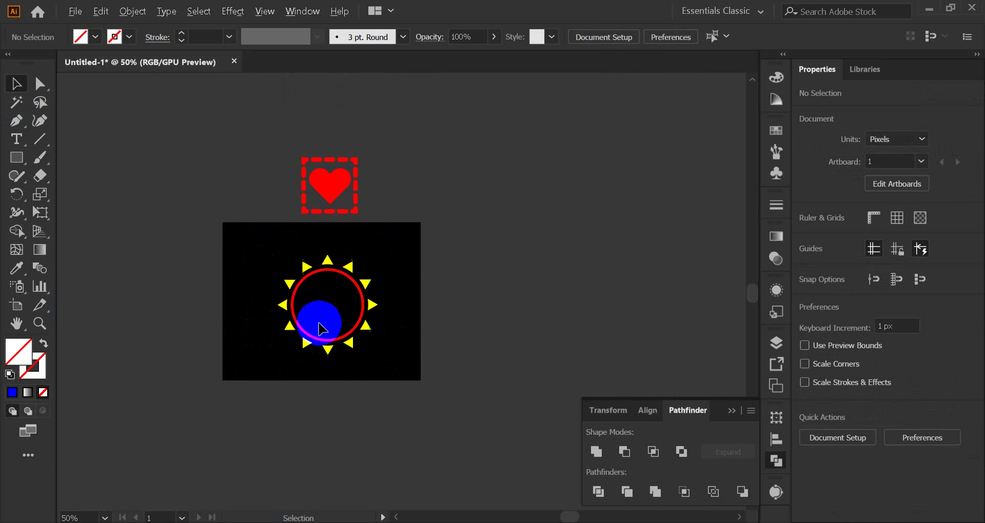
scroll(320, 296, up, 2)
scroll(320, 296, up, 2)
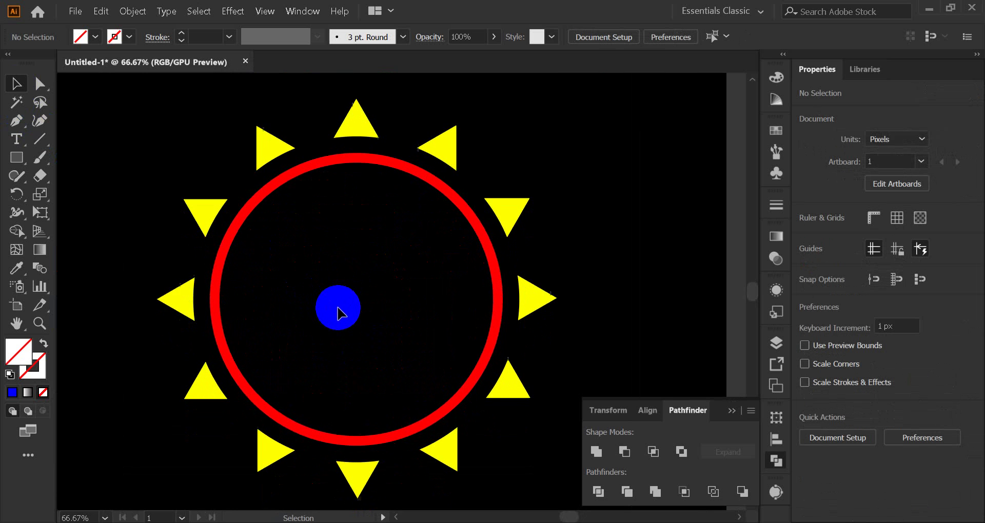
click(733, 410)
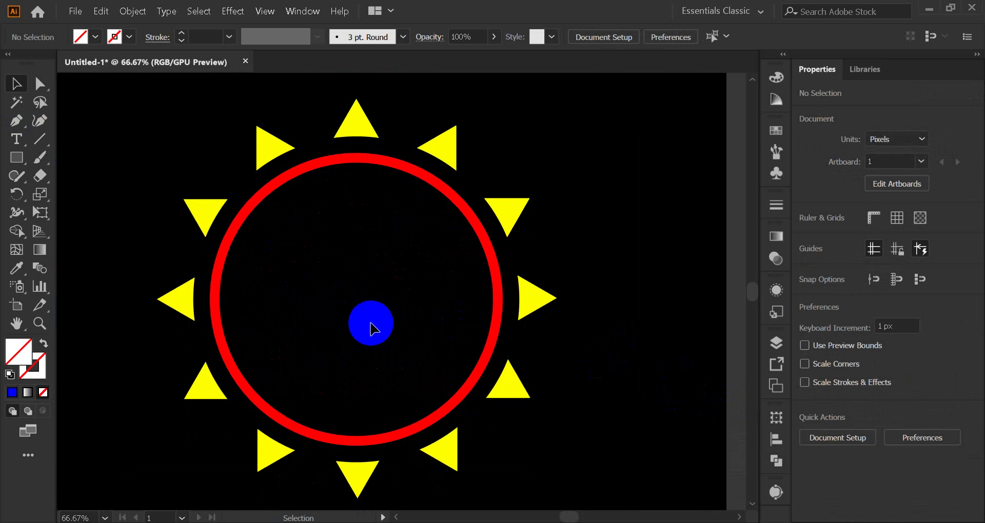
drag(370, 334, 403, 327)
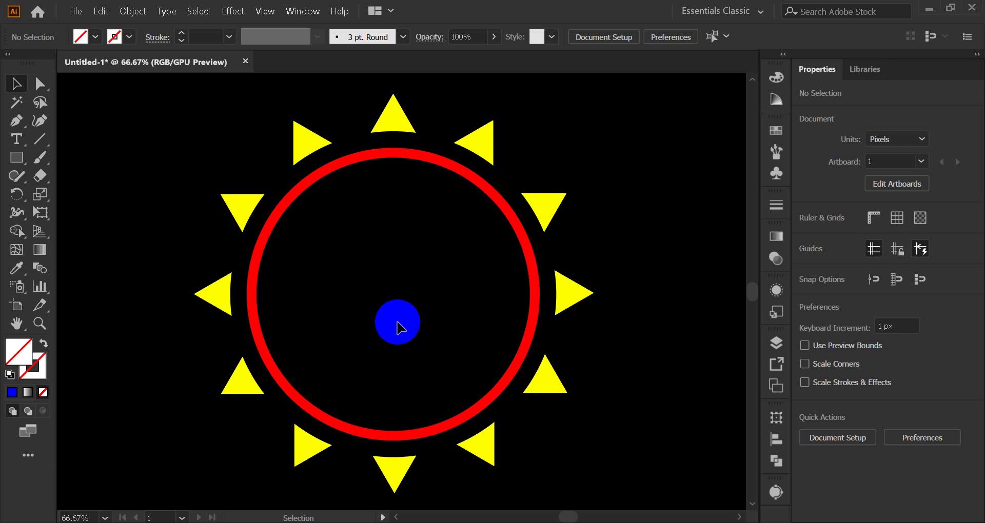
Step: Select all the yellow triangles with the Magic Wand and delete them, leaving only the red ring
drag(401, 329, 395, 123)
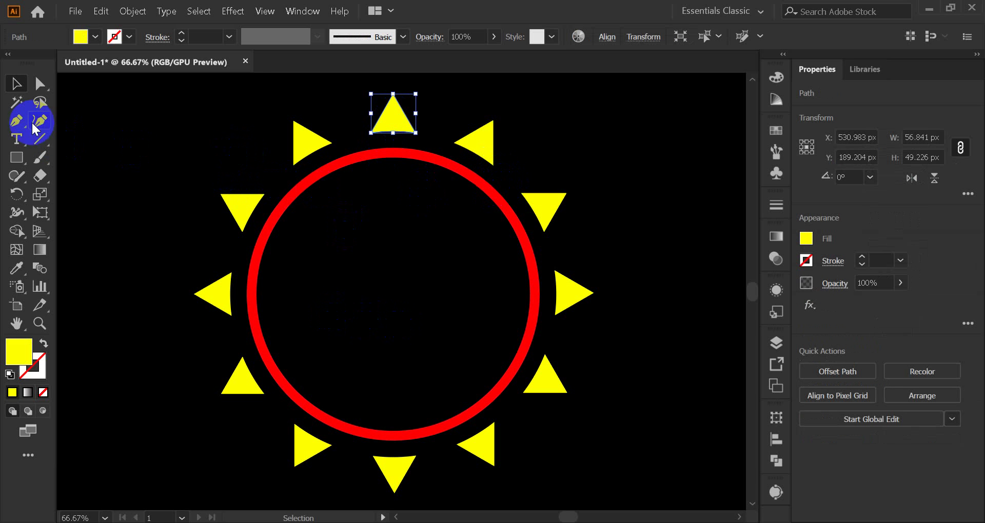
click(17, 103)
click(303, 134)
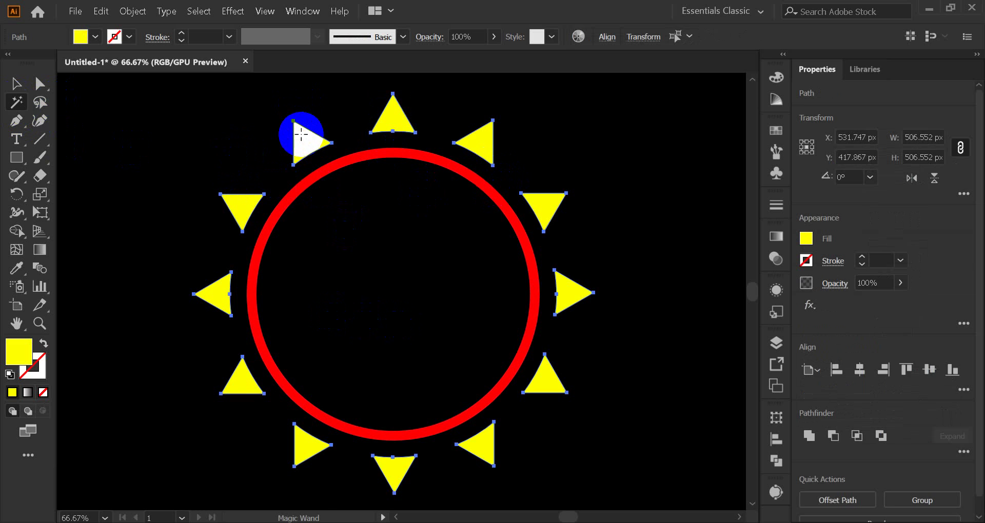
key(Delete)
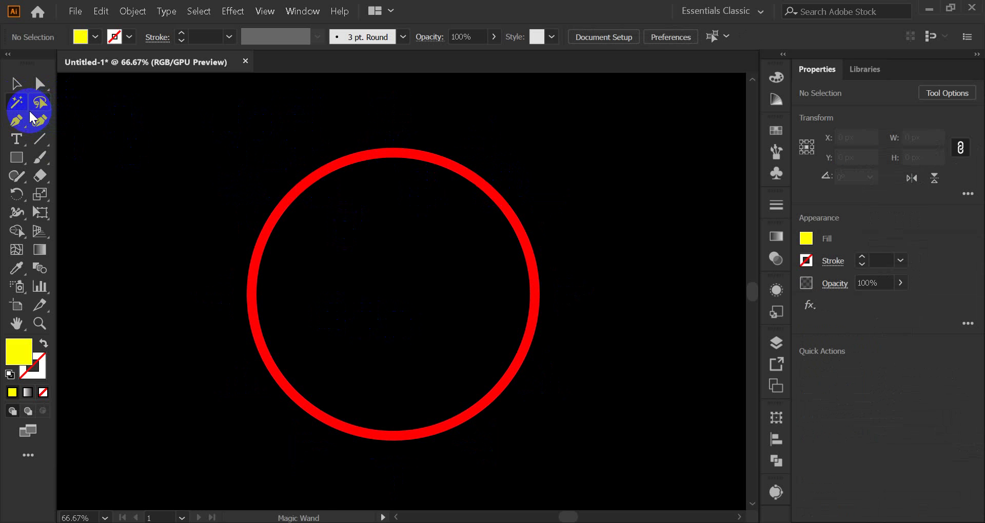
Step: Create a yellow triangle with the Polygon tool, using a 200 px radius and 3 sides
click(17, 158)
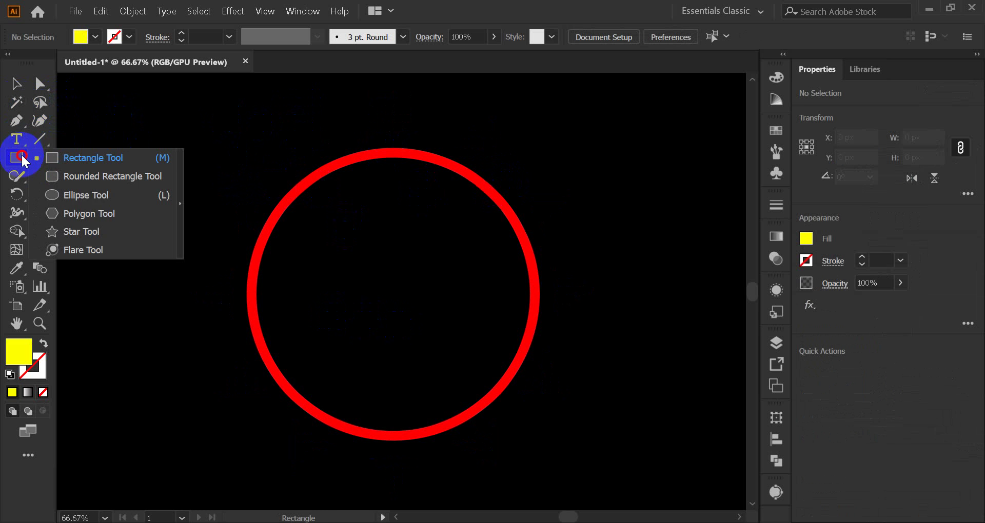
click(82, 214)
click(127, 217)
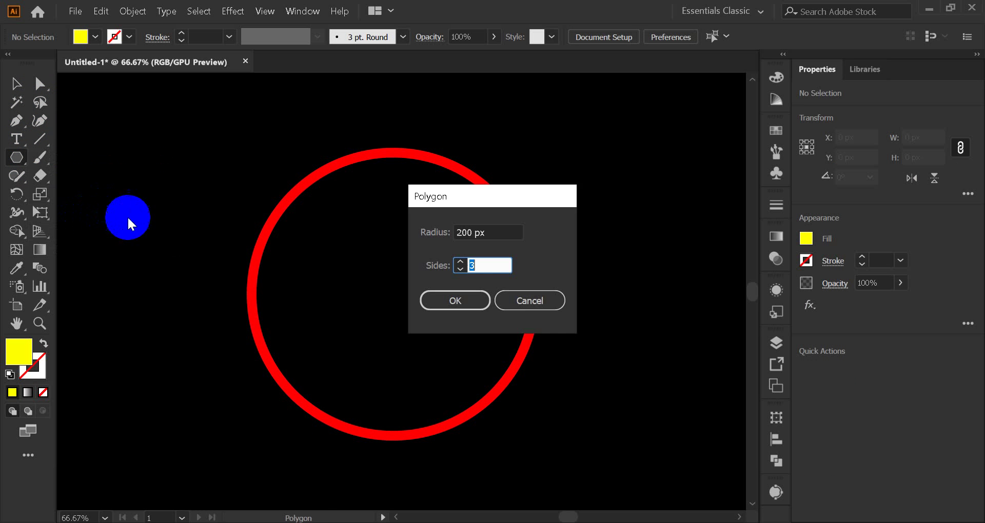
click(468, 313)
Step: Scale the triangle down to about 59 by 51 px and centre it on the top of the red ring, overlapping the edge
click(17, 84)
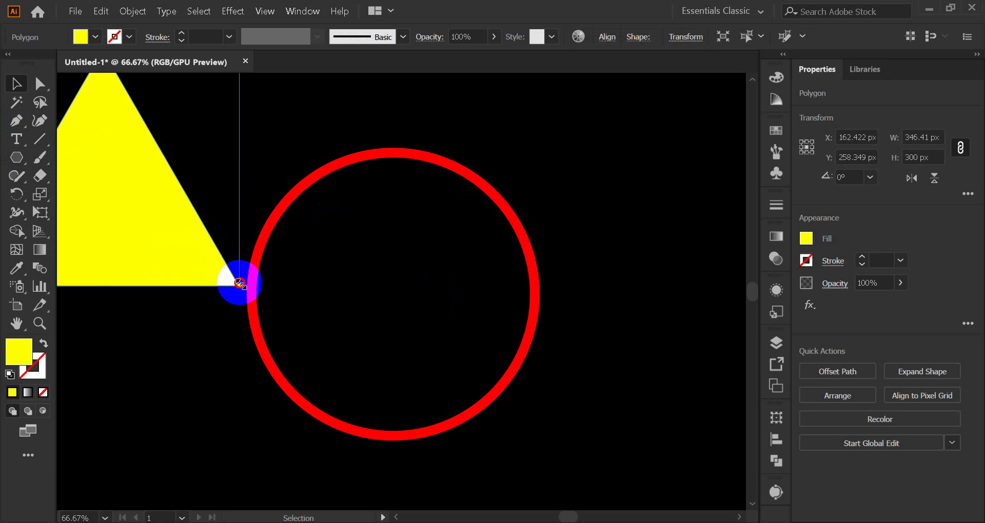
drag(239, 283, 379, 147)
click(137, 268)
click(445, 145)
scroll(405, 144, up, 3)
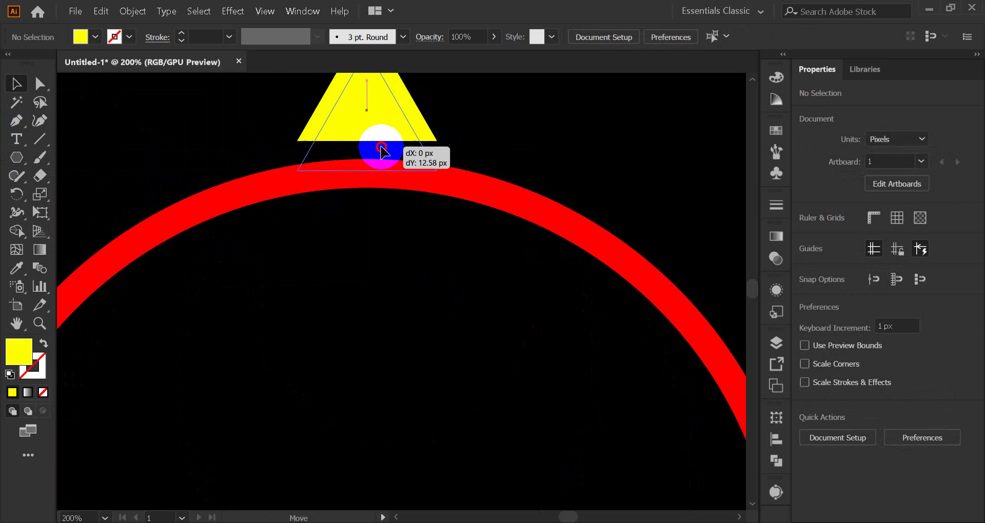
click(455, 147)
scroll(462, 149, down, 1)
scroll(462, 148, down, 2)
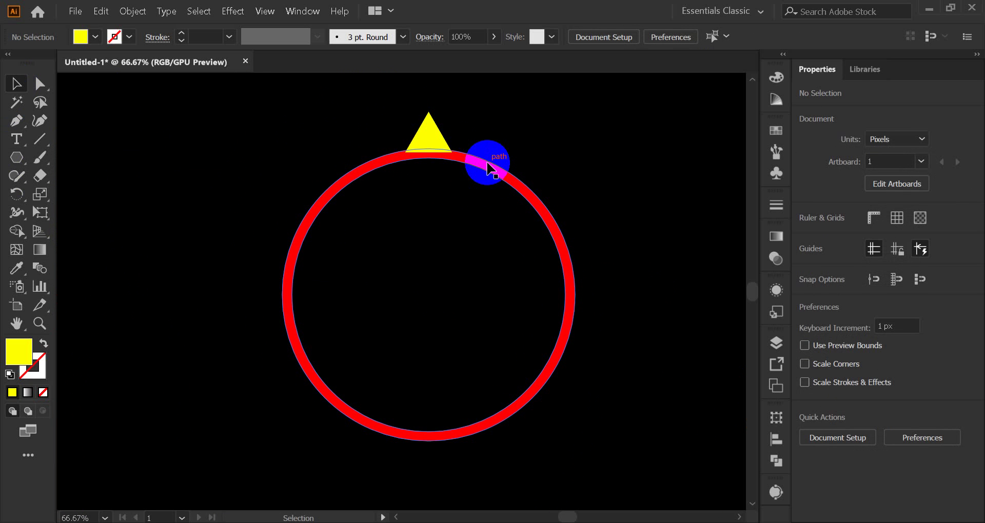
Step: Recolour the red ring with the triangle's yellow using the Eyedropper and deselect it
click(486, 163)
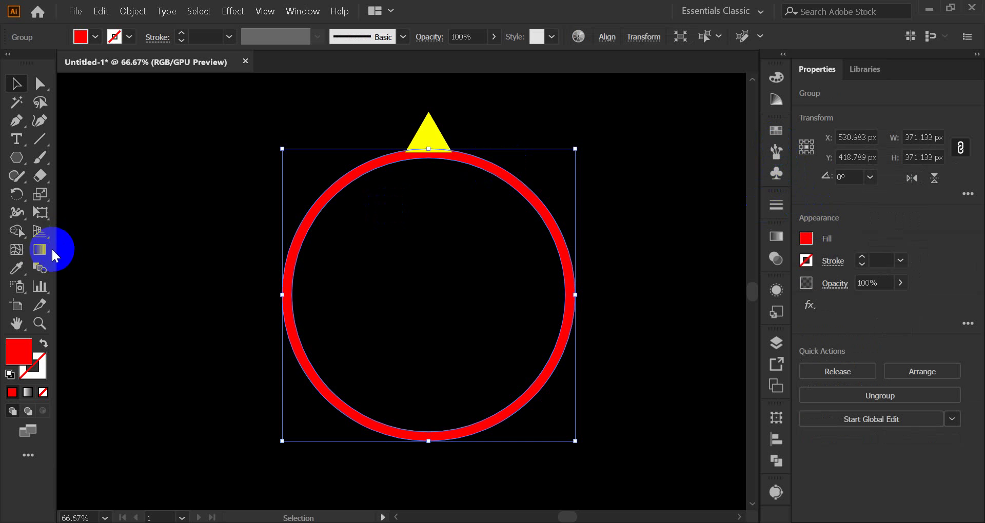
click(16, 268)
click(428, 131)
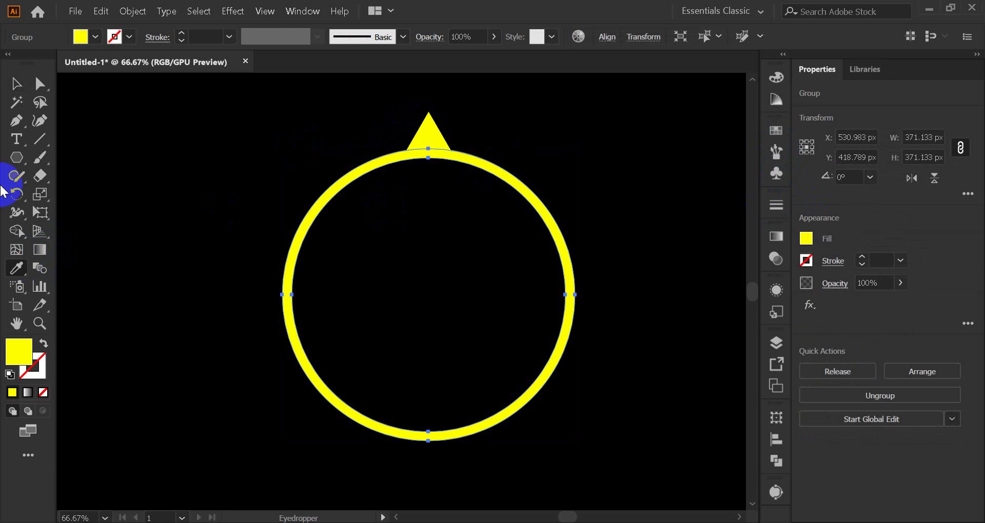
click(22, 86)
click(352, 128)
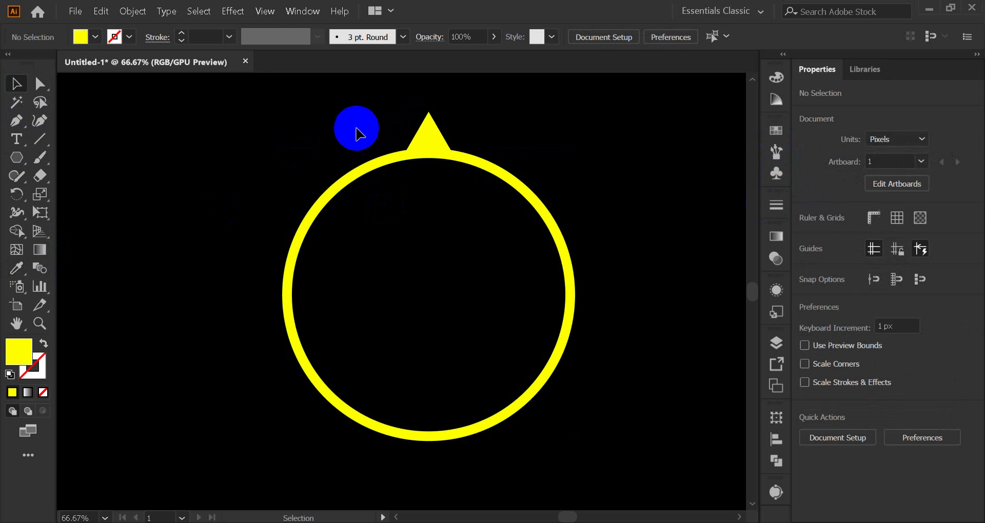
Step: Locate the ring's centre point with Direct Selection and reselect the triangle on top of the ring
click(435, 133)
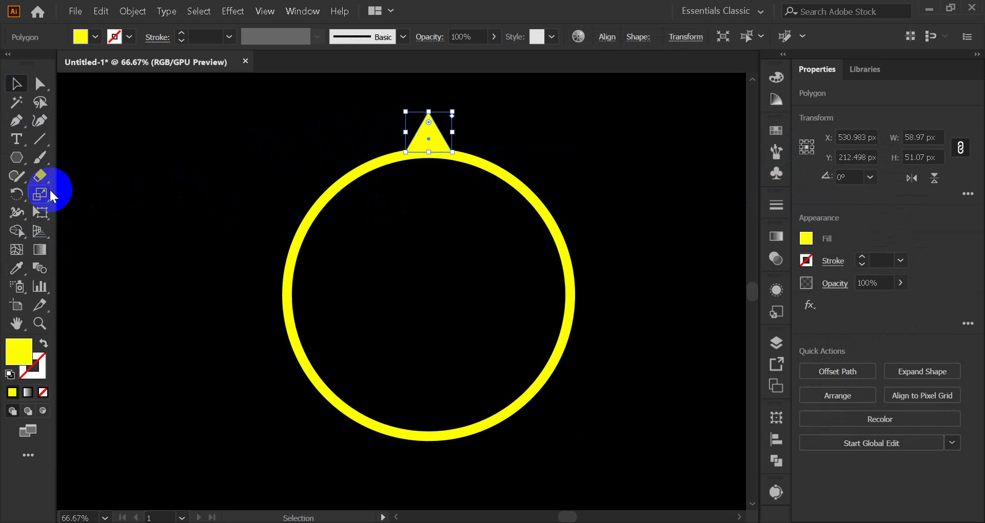
click(17, 195)
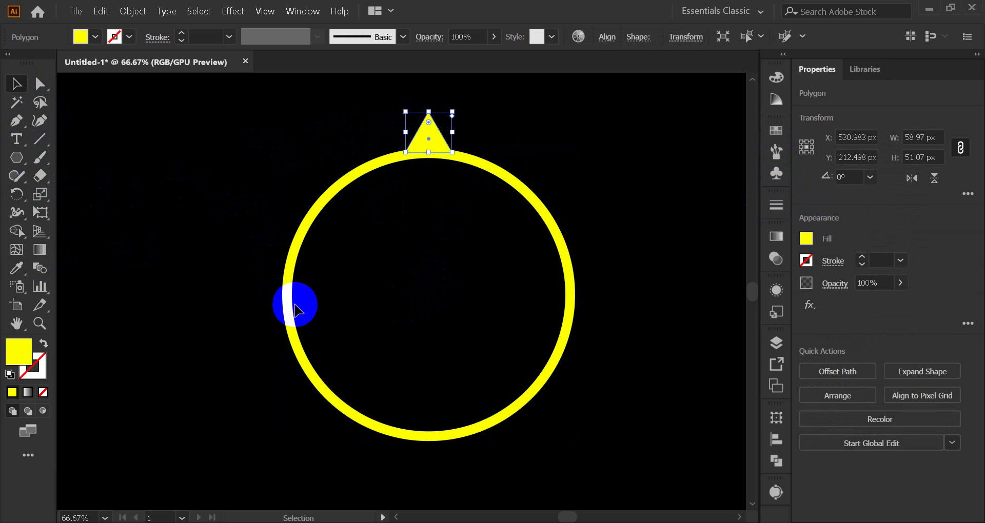
click(287, 313)
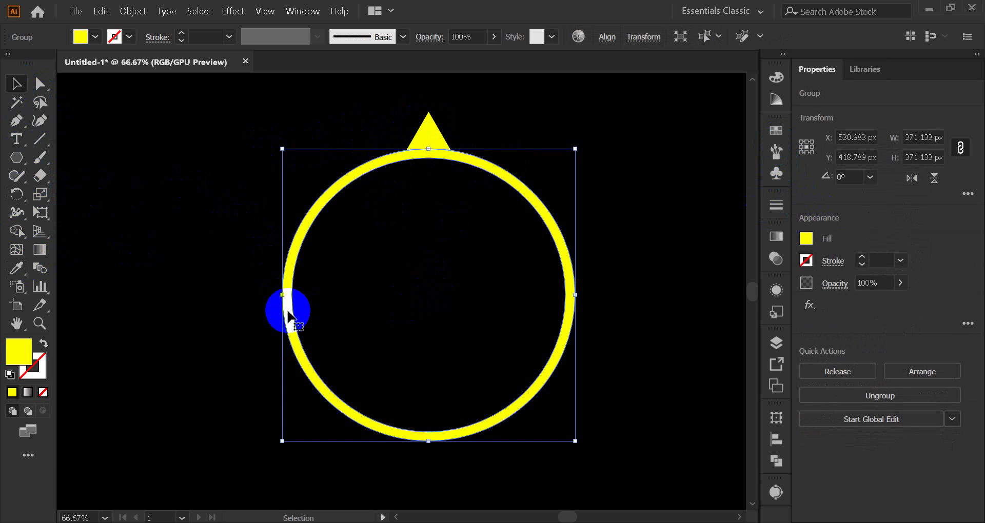
key(a)
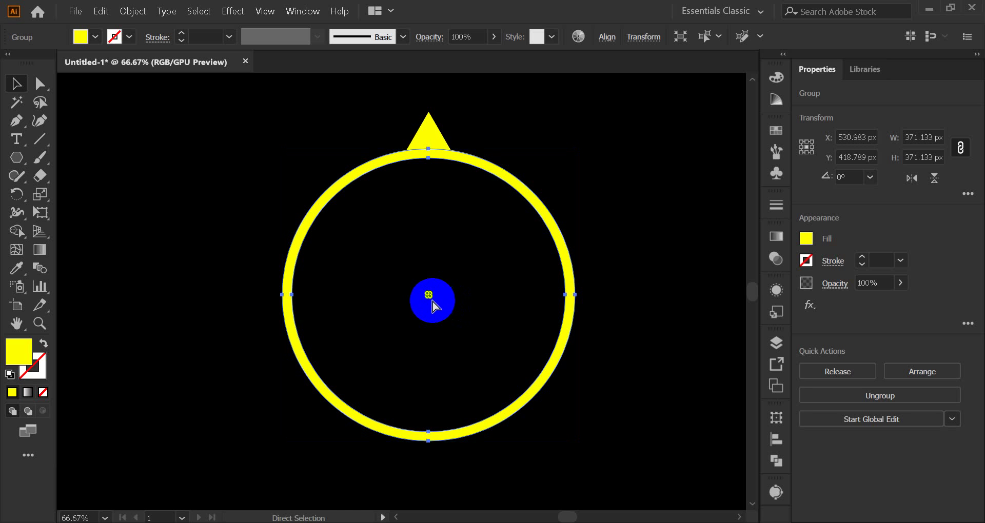
key(v)
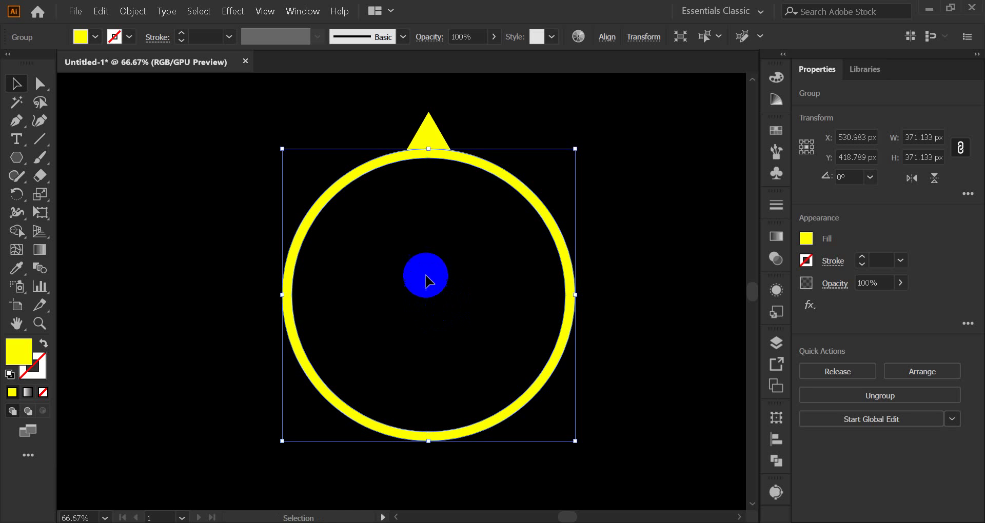
key(a)
drag(457, 331, 428, 296)
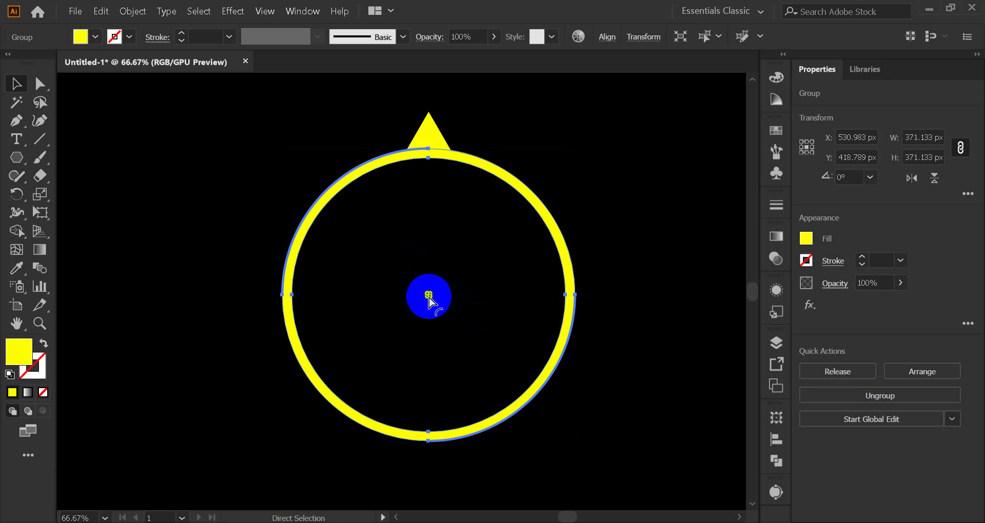
key(v)
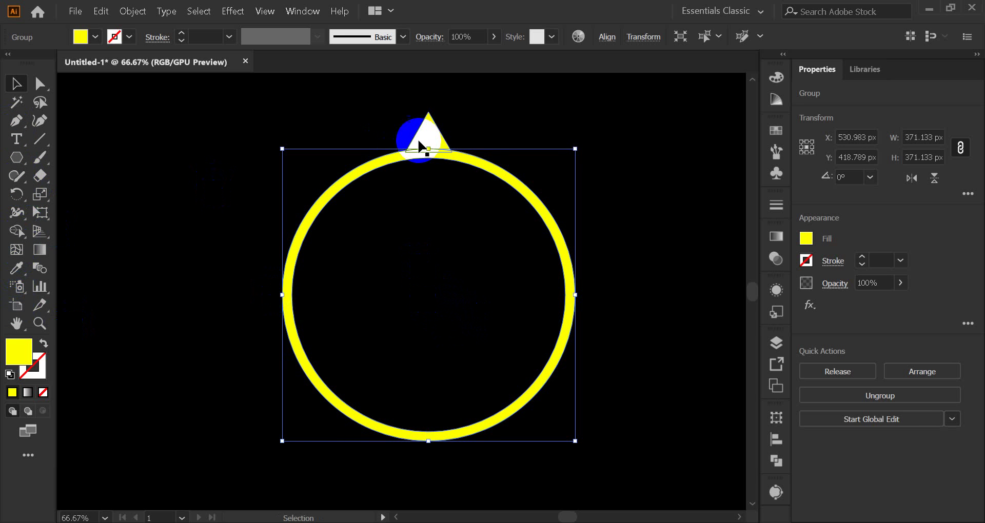
click(424, 138)
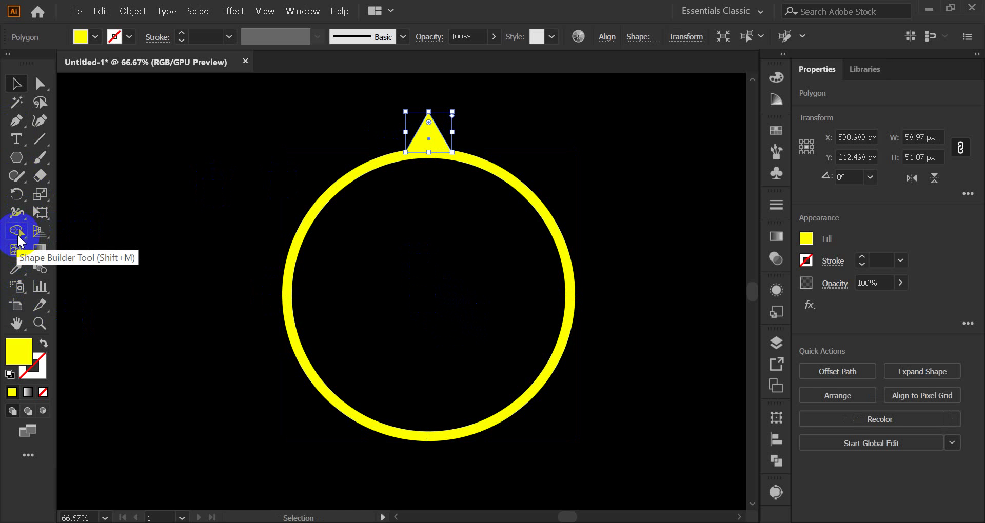
Step: Create a rotated copy of the triangle about a point near the ring's centre, using an angle of 360/13 degrees
click(17, 194)
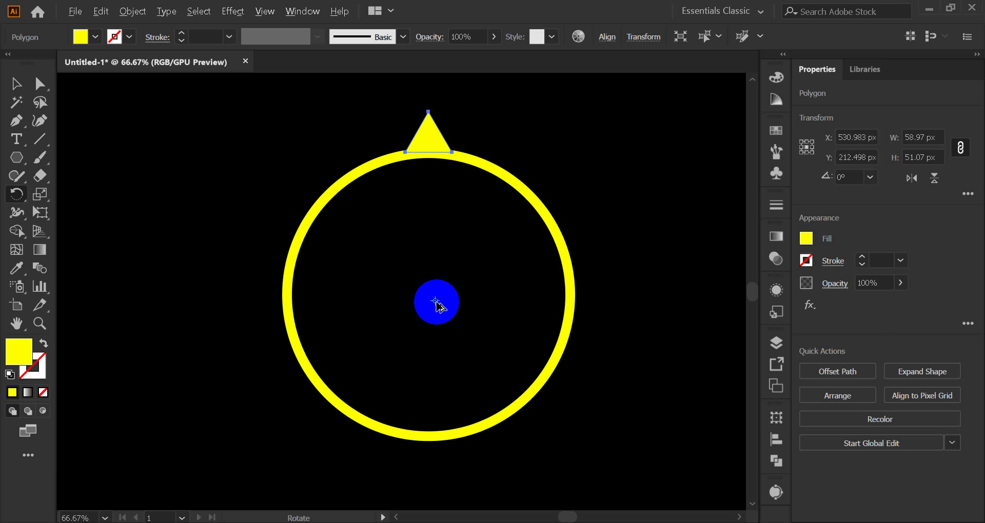
alt+click(436, 302)
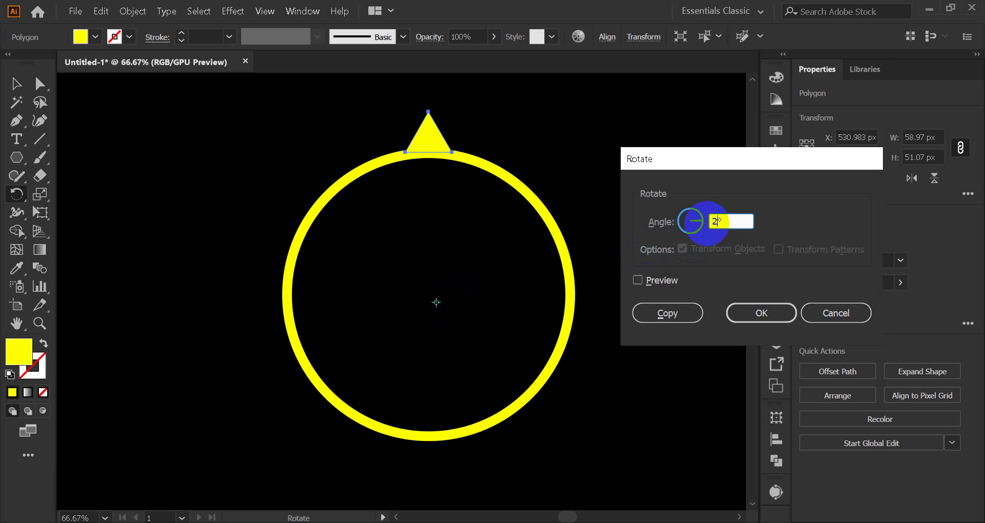
text(36)
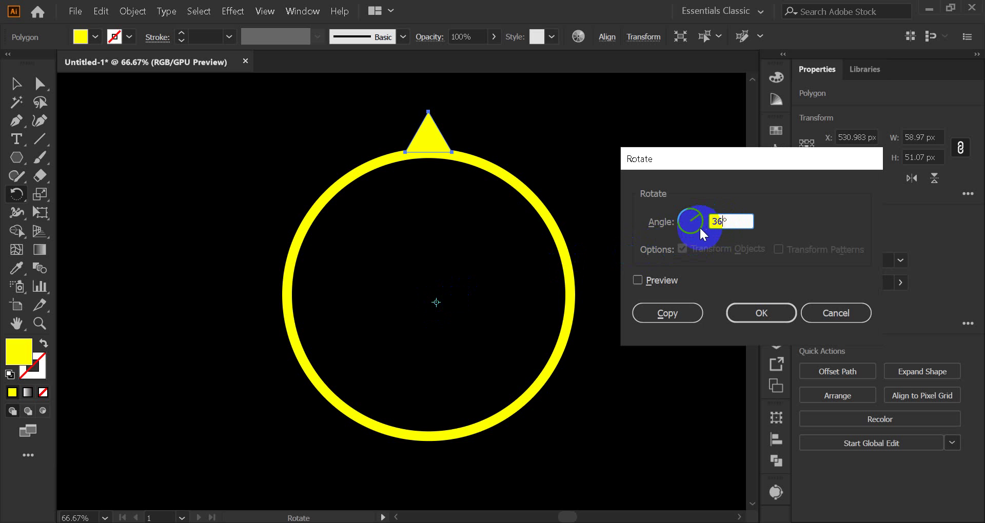
text(0/)
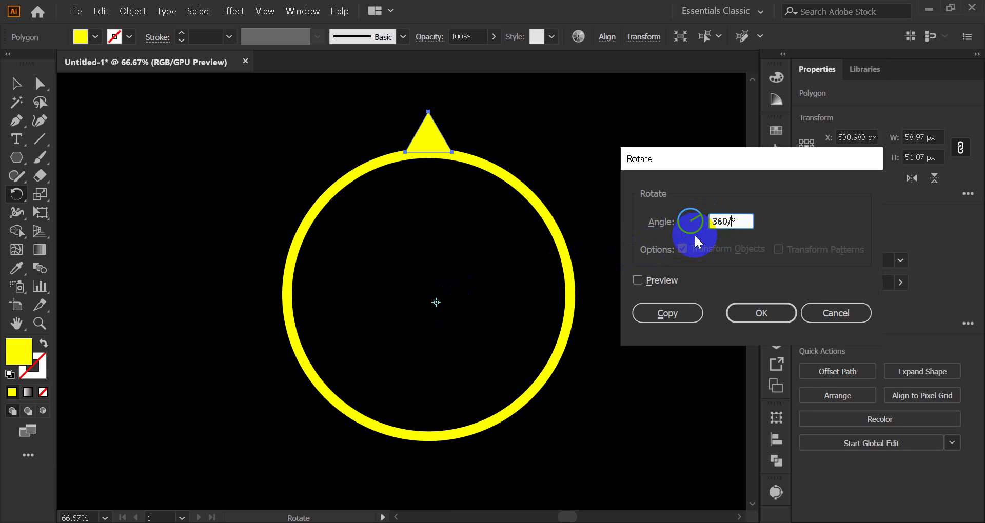
text(13)
click(669, 311)
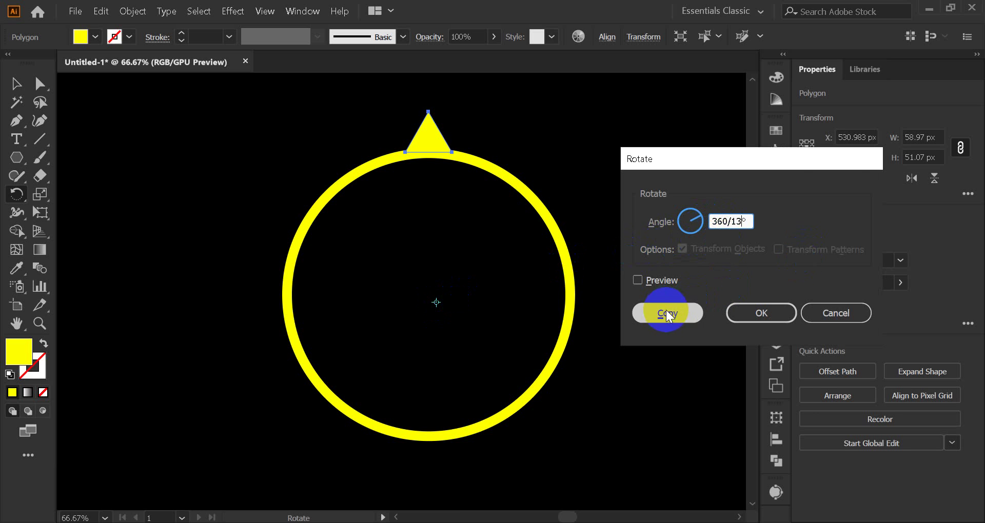
Step: Repeat the rotated copy until triangles go all the way around the ring, and clear the selection
key(ctrl+d)
key(ctrl+d)
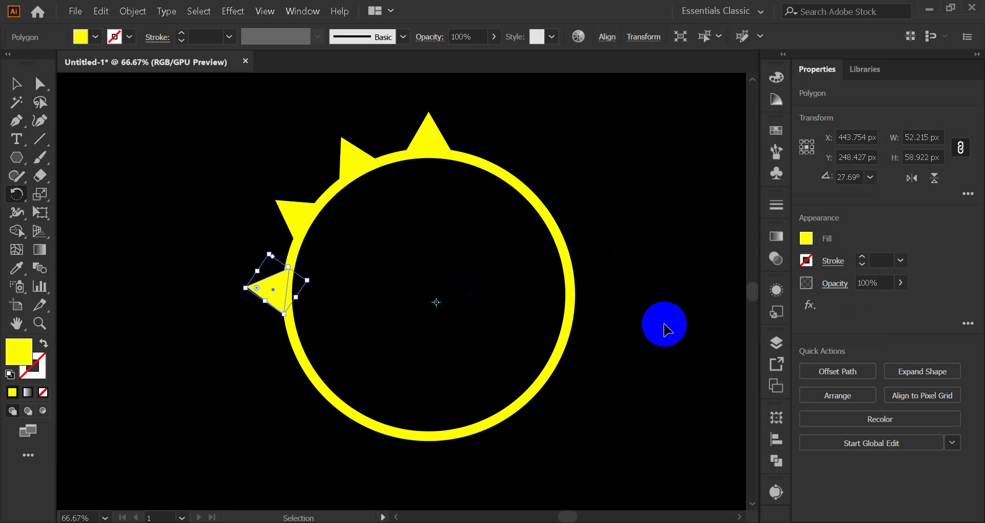
key(ctrl+d)
key(ctrl+d)
key(ctrl+d)
key(ctrl+d)
key(ctrl+d)
key(ctrl+d)
key(ctrl+d)
key(ctrl+d)
key(ctrl+d)
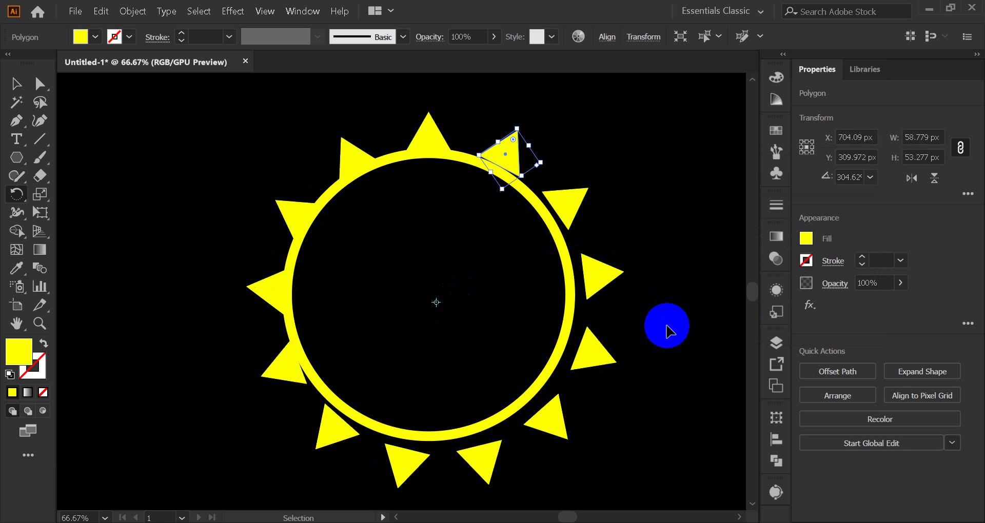
key(ctrl+d)
click(18, 84)
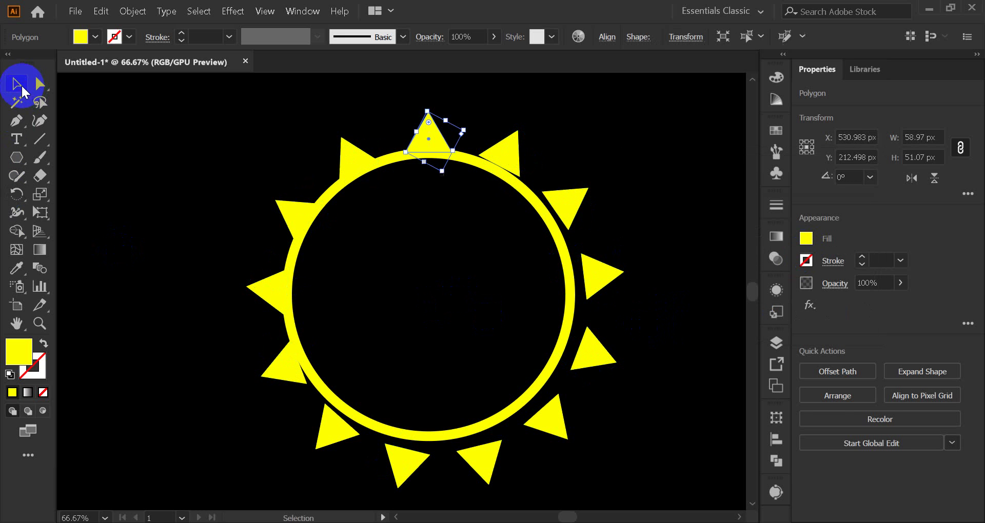
click(152, 231)
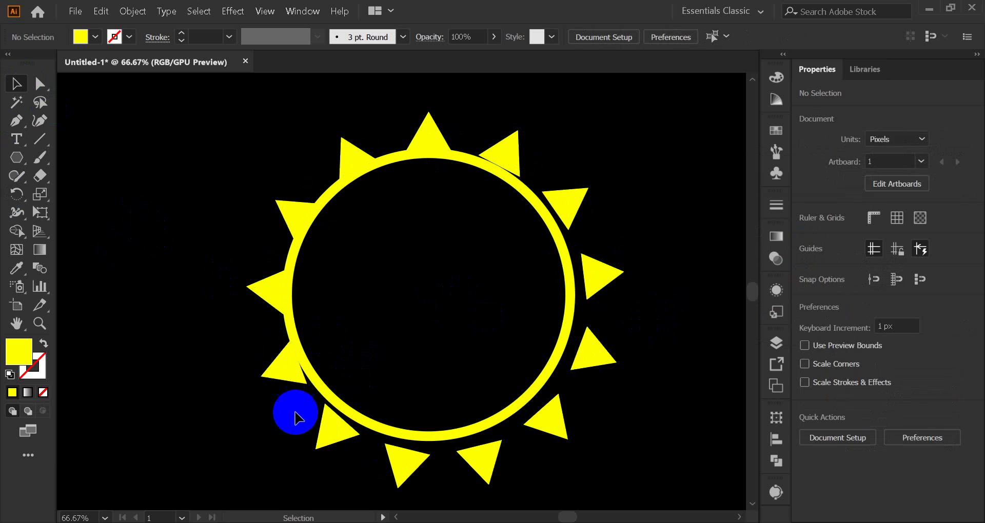
Step: Delete the triangle overlapping the ring's lower-left edge and unite the ring with the four triangles on its upper-left side
click(281, 365)
key(Delete)
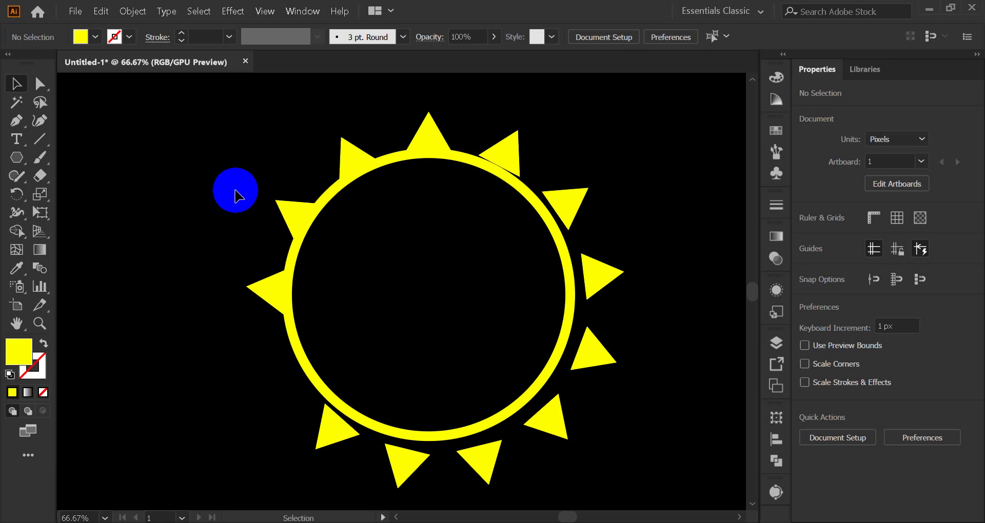
drag(222, 110, 438, 325)
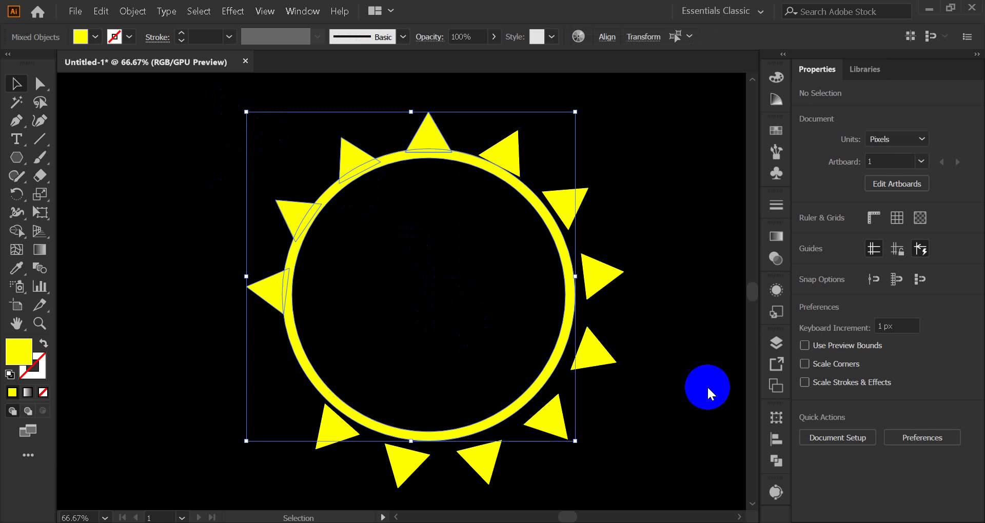
click(777, 460)
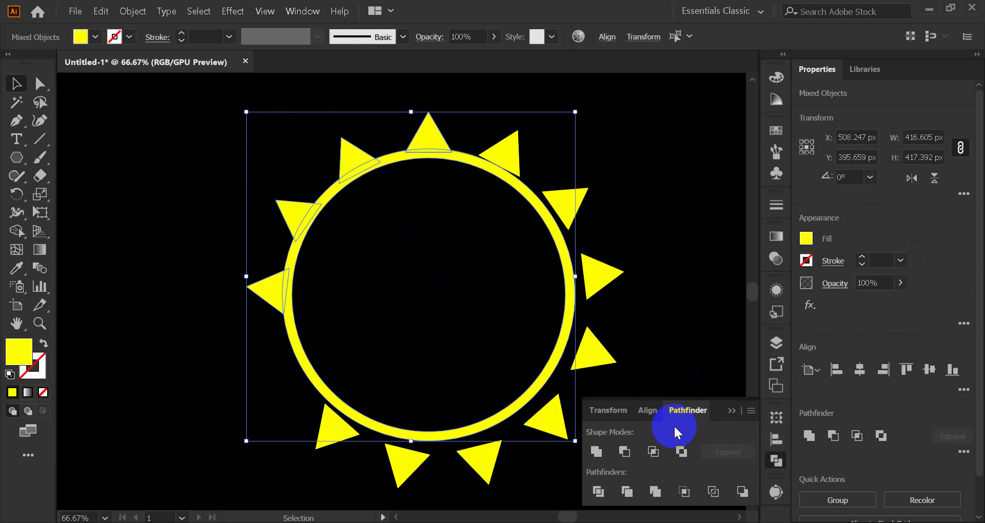
click(595, 453)
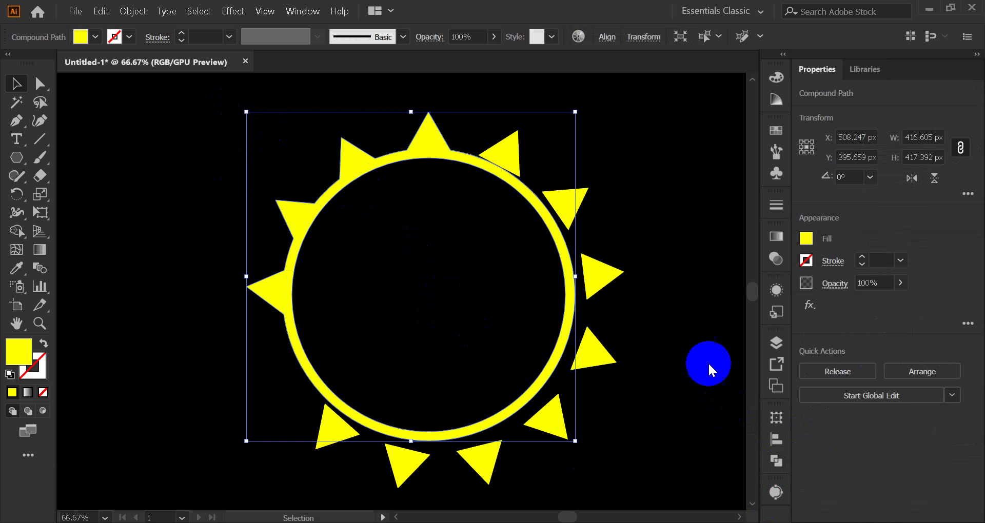
click(709, 369)
Step: Move the united ring shape to the artboard's upper-left area, away from the loose triangles, and rotate it to about 298°
drag(301, 215, 180, 258)
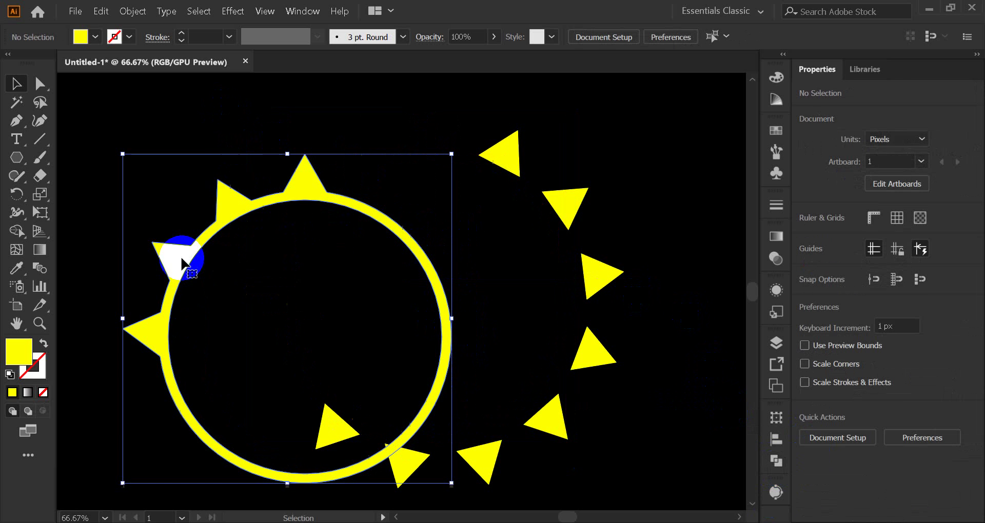
click(243, 146)
scroll(265, 222, down, 2)
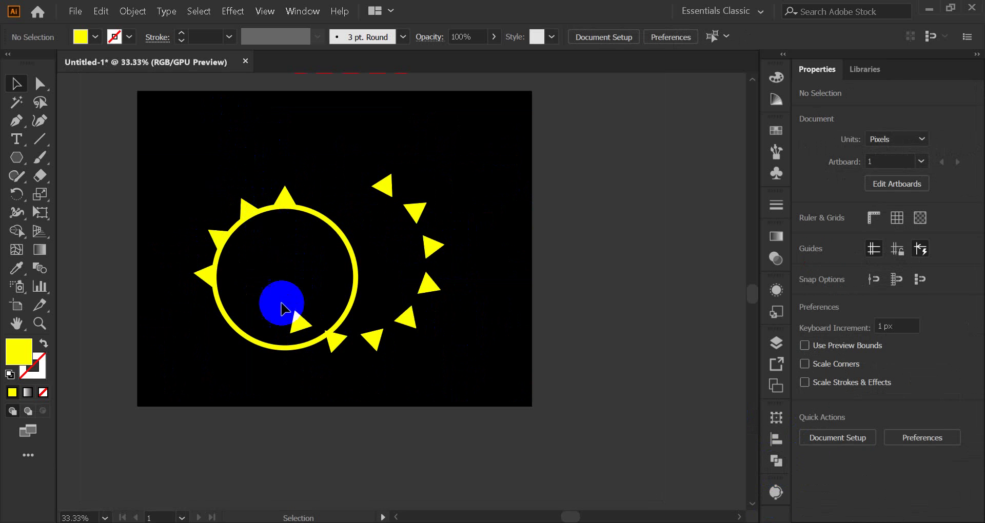
drag(241, 320, 230, 262)
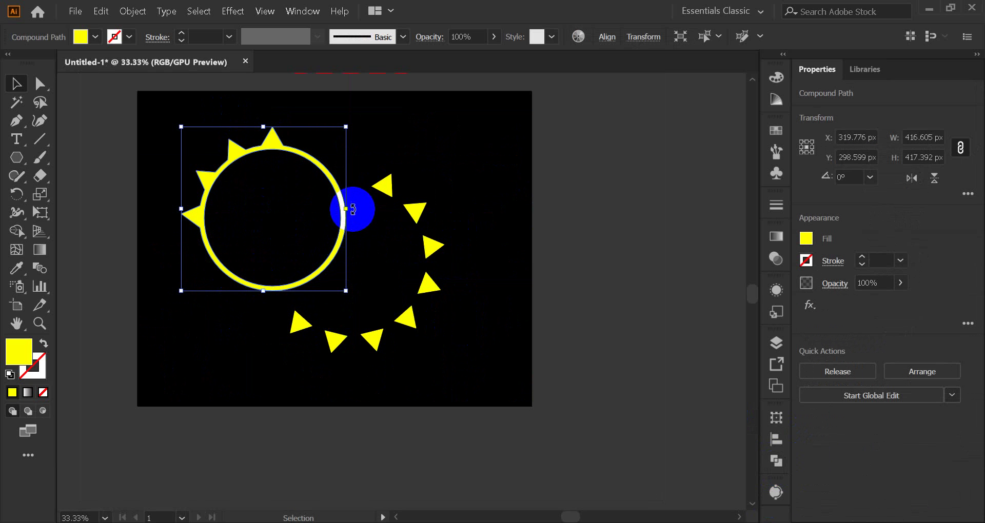
drag(351, 208, 295, 275)
click(359, 282)
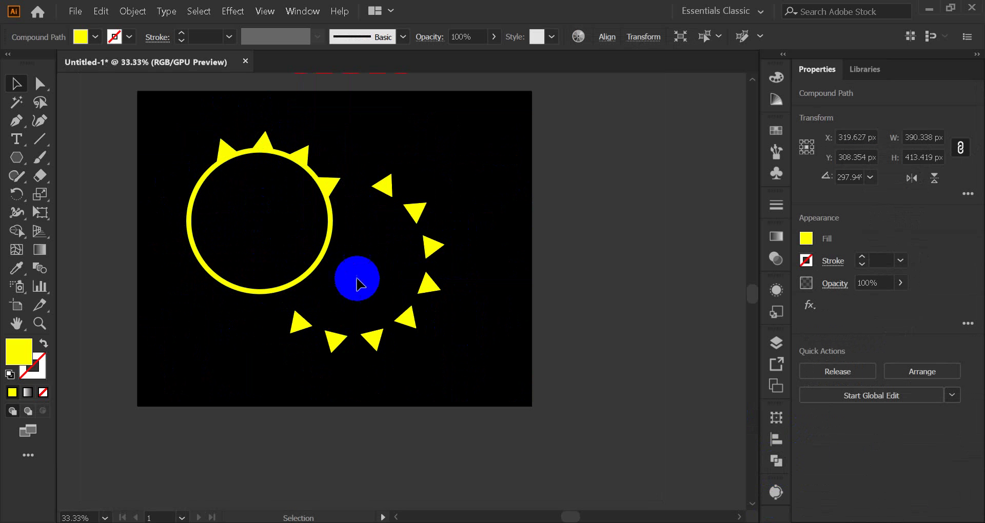
Step: Delete the united ring shape and all remaining loose triangles from the artboard
drag(180, 137, 503, 422)
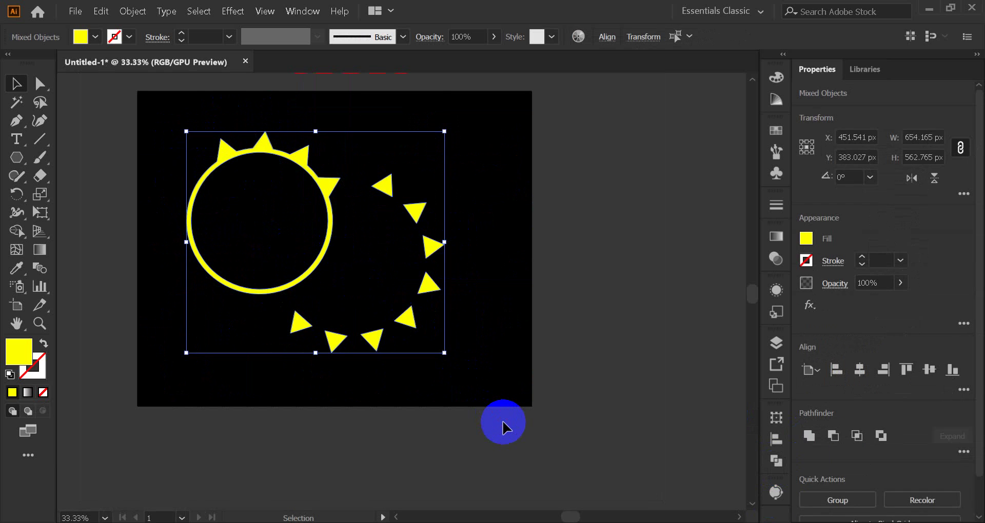
key(Delete)
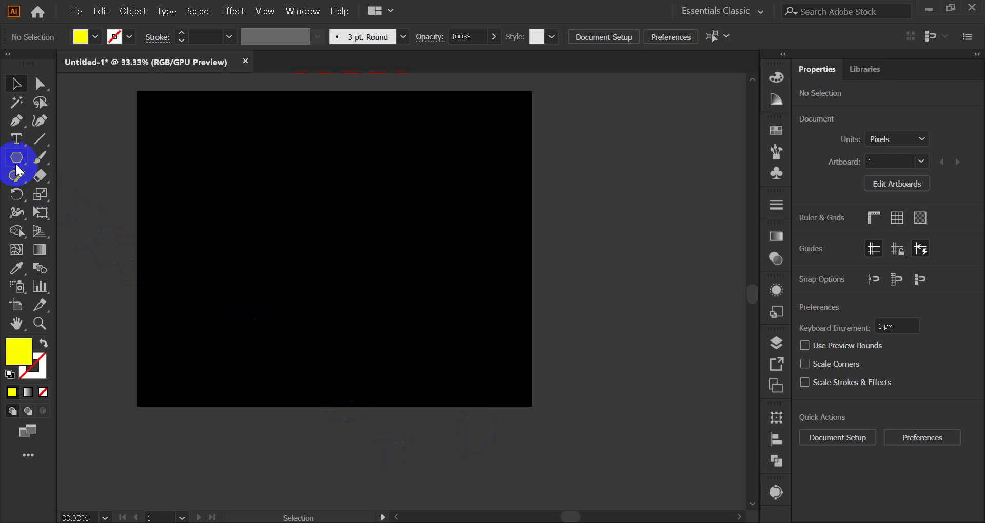
Step: Draw a circle about 383 px in diameter from the artboard's centre and give it a yellow 1 pt stroke with no fill
scroll(333, 343, up, 1)
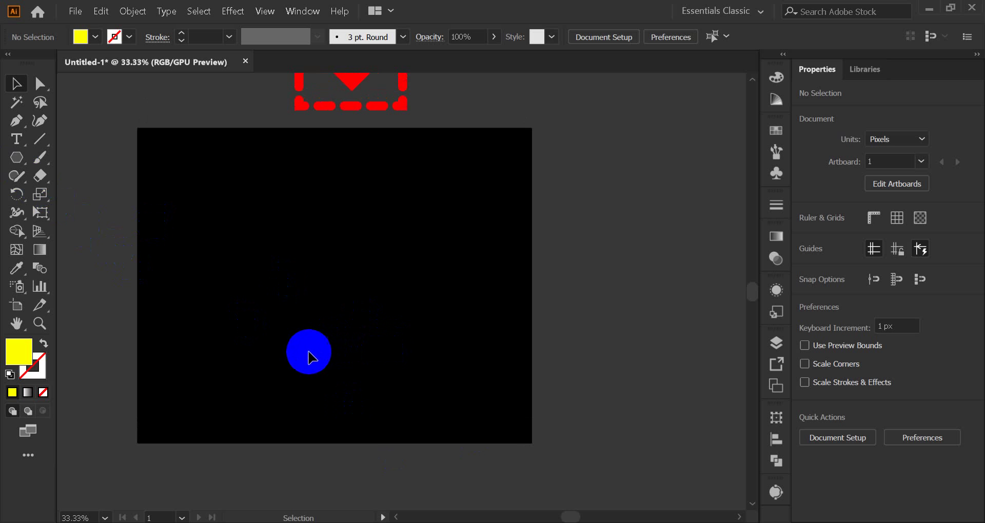
key(space)
drag(294, 321, 386, 338)
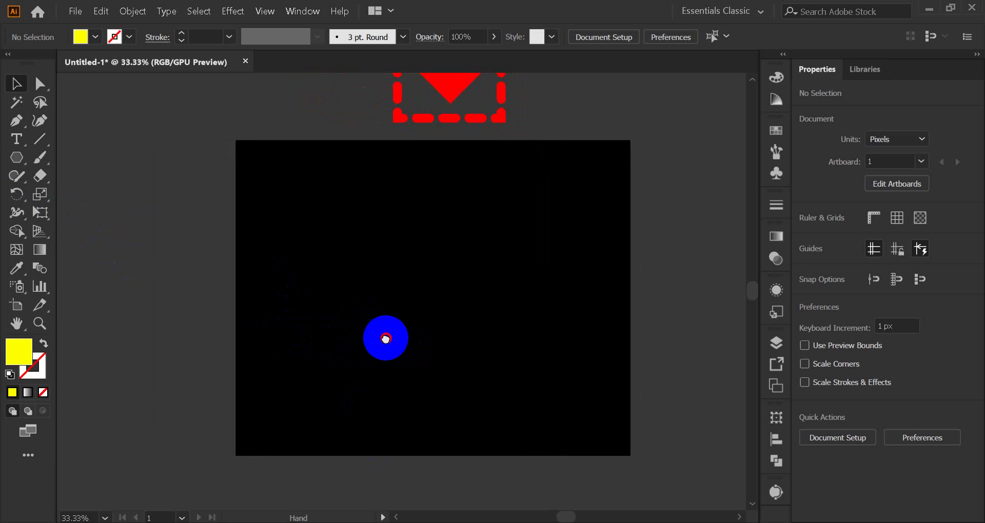
scroll(400, 347, up, 1)
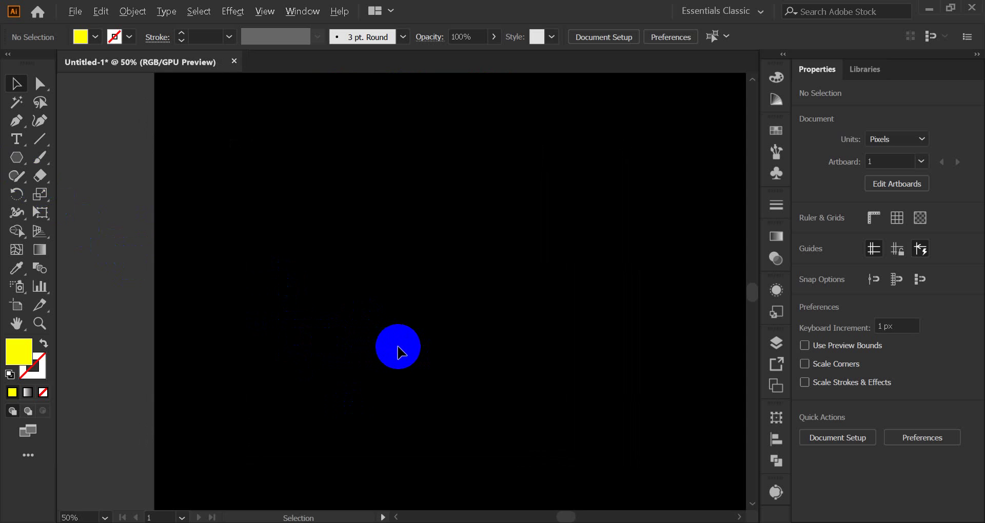
scroll(399, 346, down, 1)
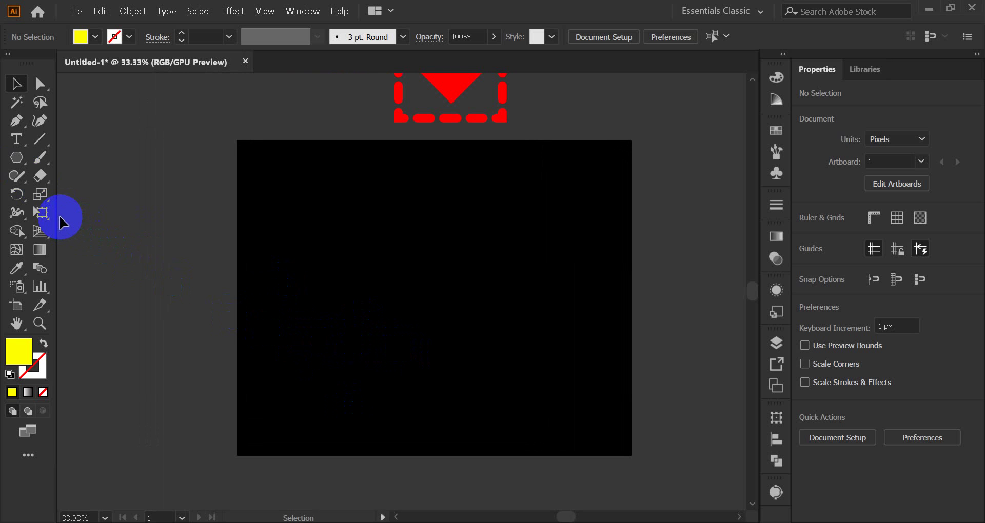
click(19, 162)
drag(20, 163, 93, 194)
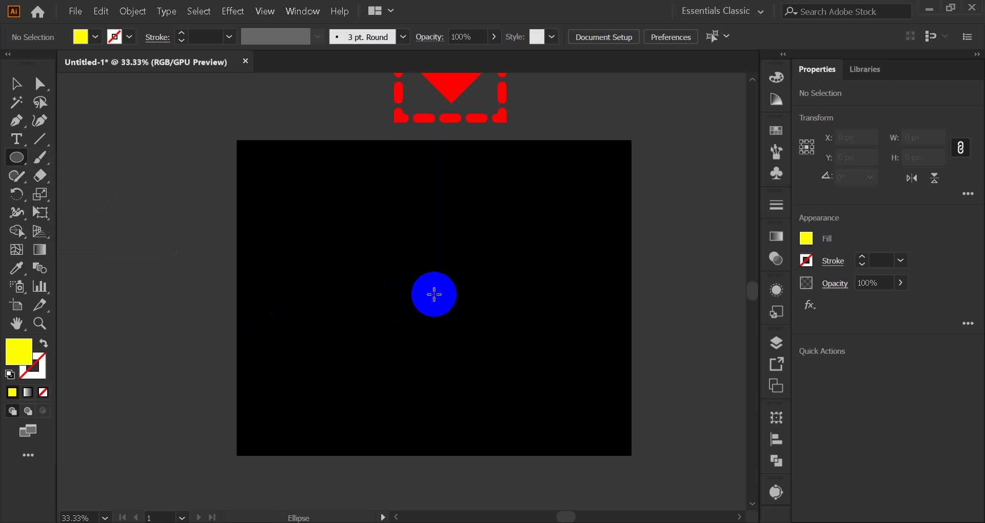
click(434, 295)
mouse_move(435, 295)
mouse_down()
mouse_move(482, 330)
mouse_move(510, 369)
mouse_up()
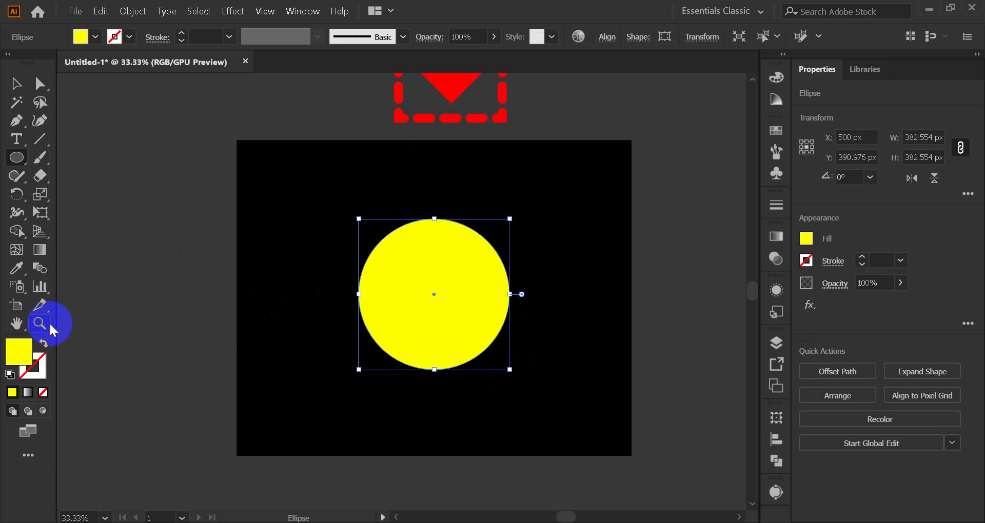
click(44, 343)
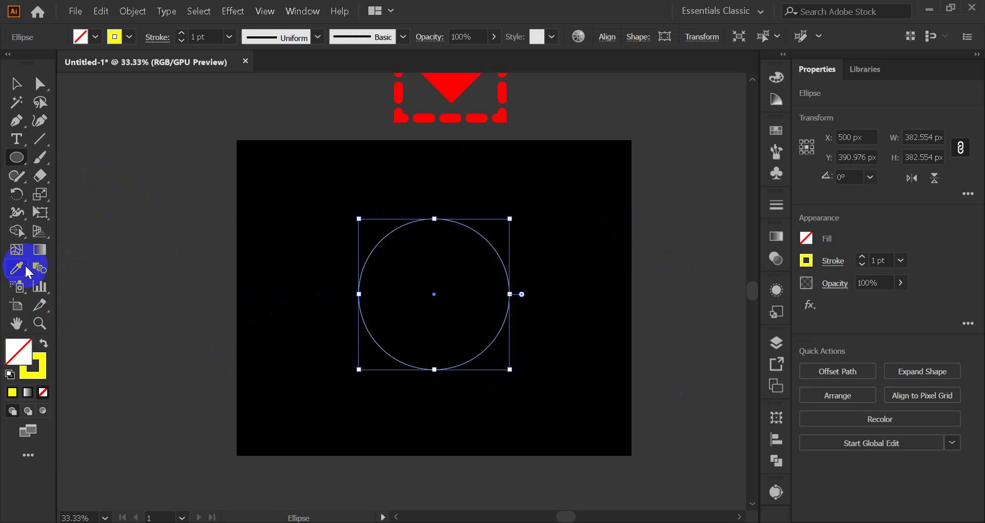
Step: Draw a five-pointed star about 77 by 73 px above the circle, fill it yellow without stroke, and move it slightly closer to the circle
click(19, 162)
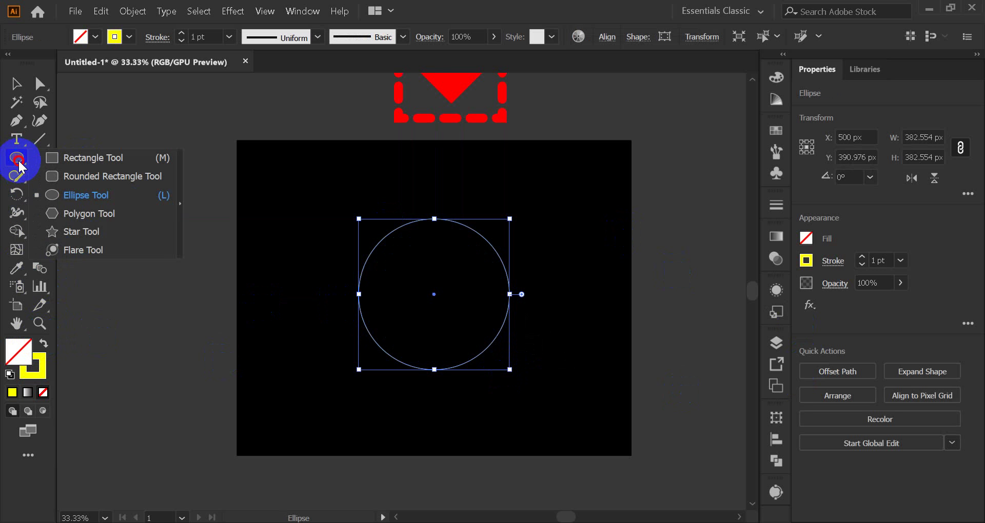
click(88, 232)
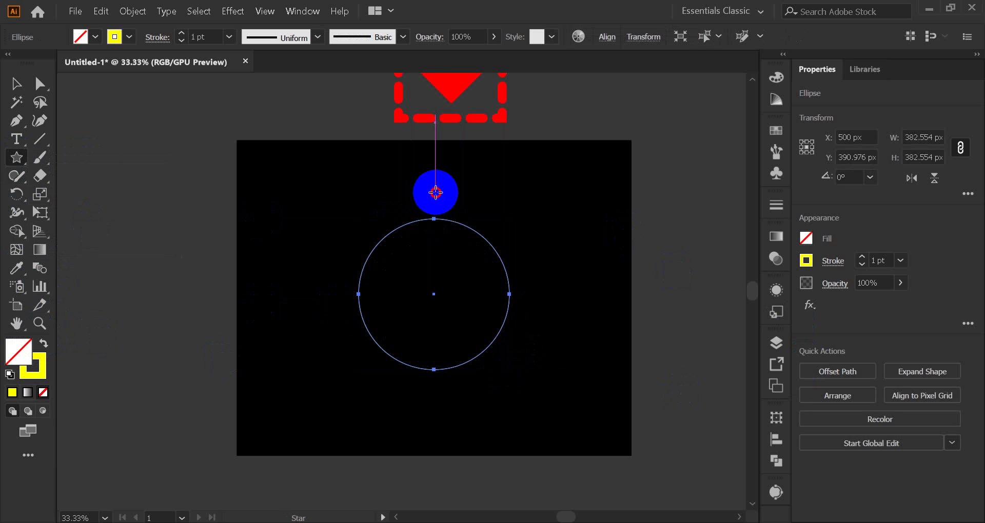
drag(436, 192, 444, 205)
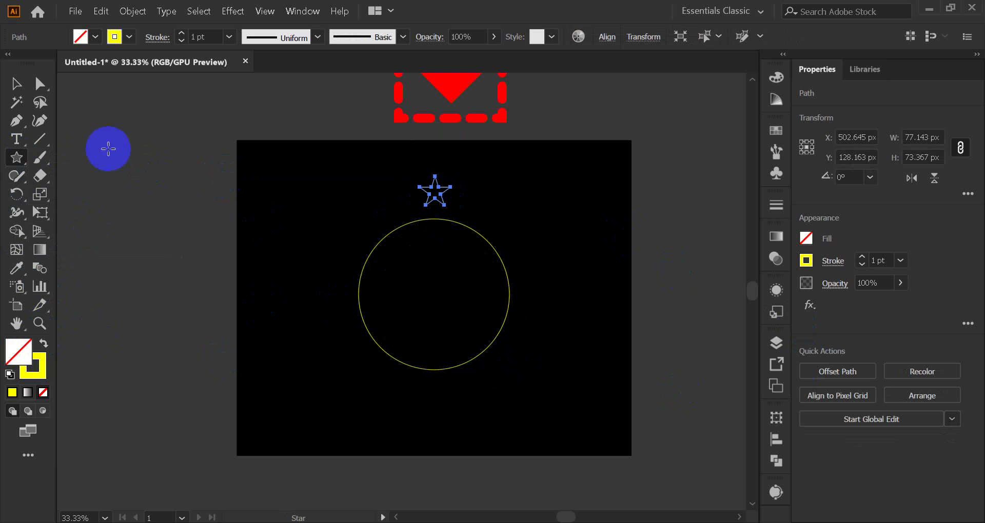
click(44, 343)
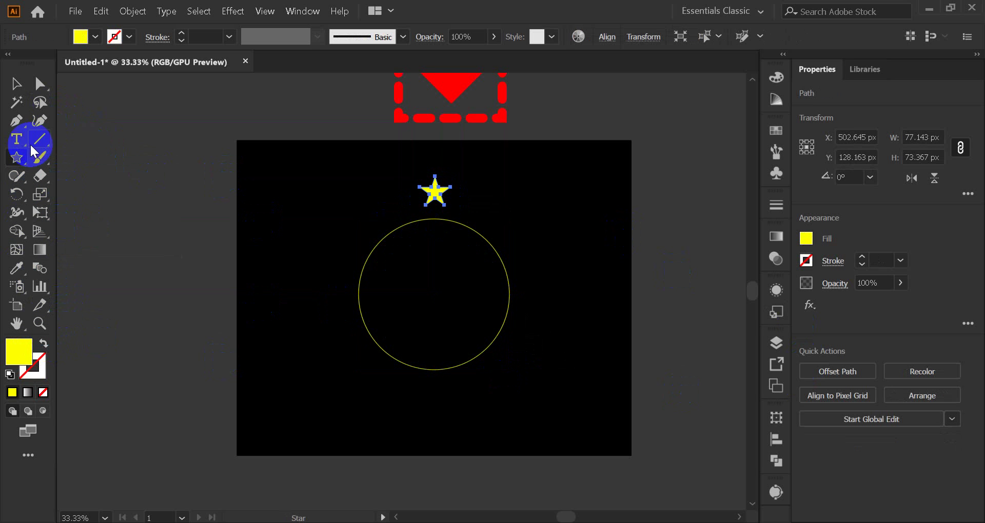
click(12, 91)
click(113, 200)
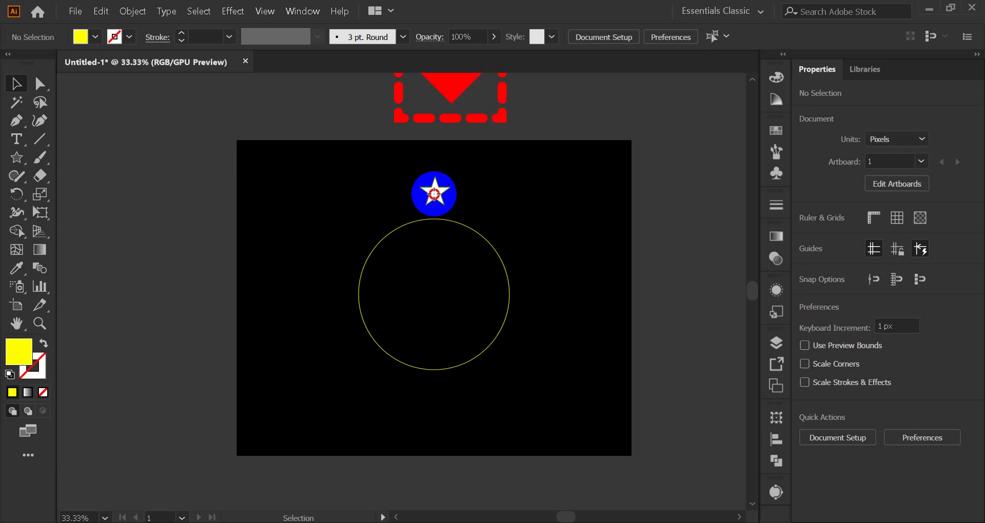
drag(434, 194, 435, 204)
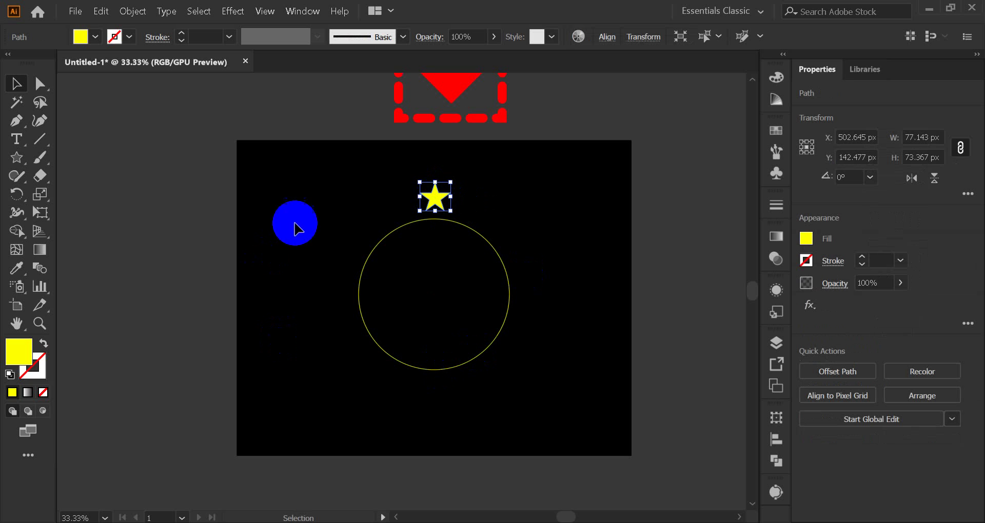
click(132, 250)
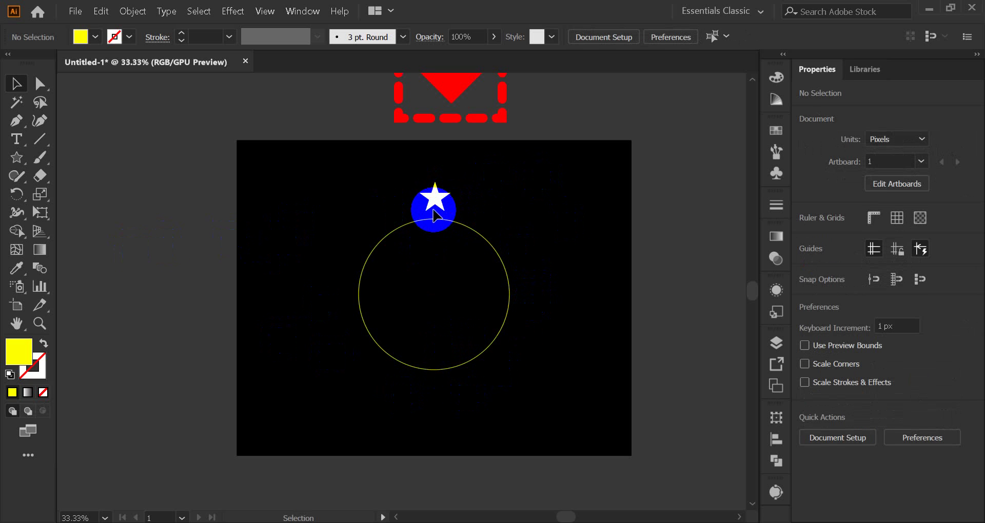
Step: Delete the yellow star above the circle
click(438, 192)
click(679, 272)
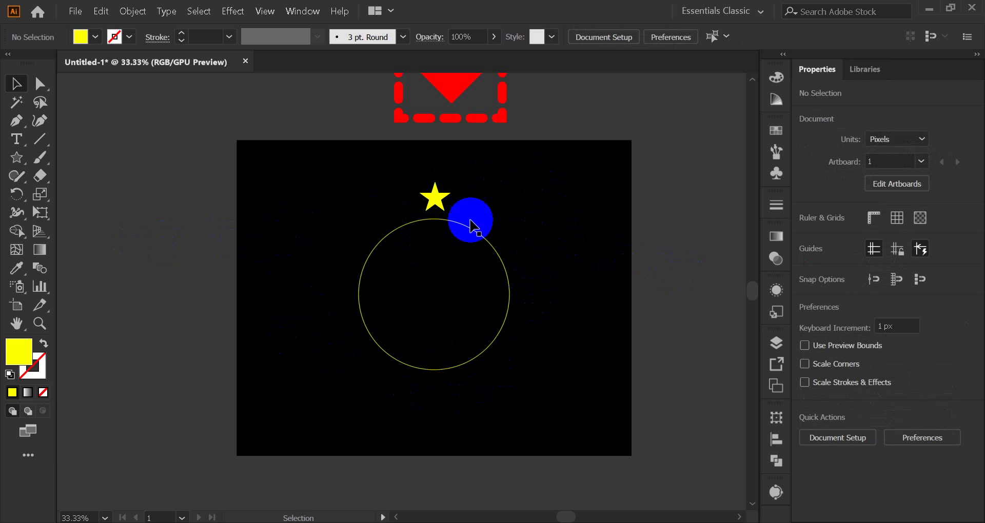
click(445, 195)
key(Delete)
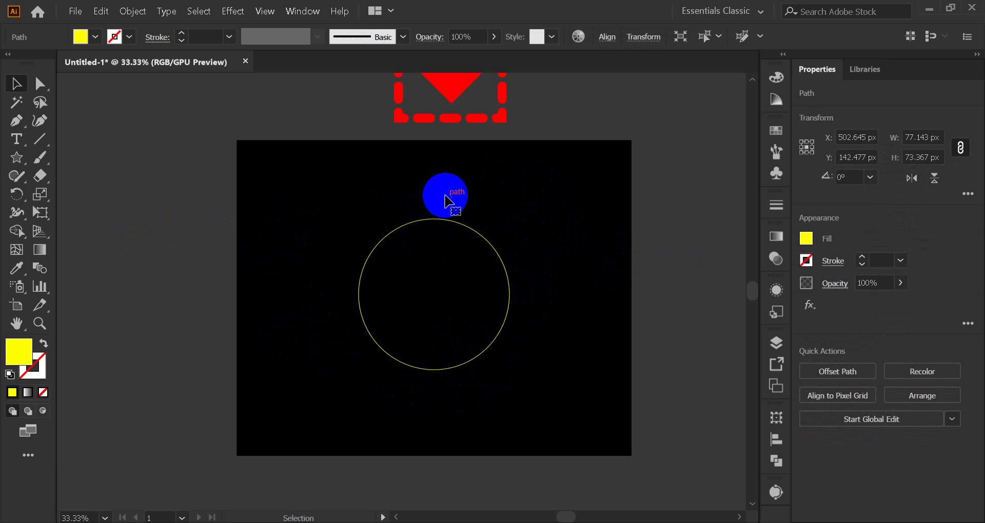
Step: Replace the yellow outlined circle with a new circle about 539 px in diameter, filled yellow without stroke
drag(363, 195, 528, 423)
key(Delete)
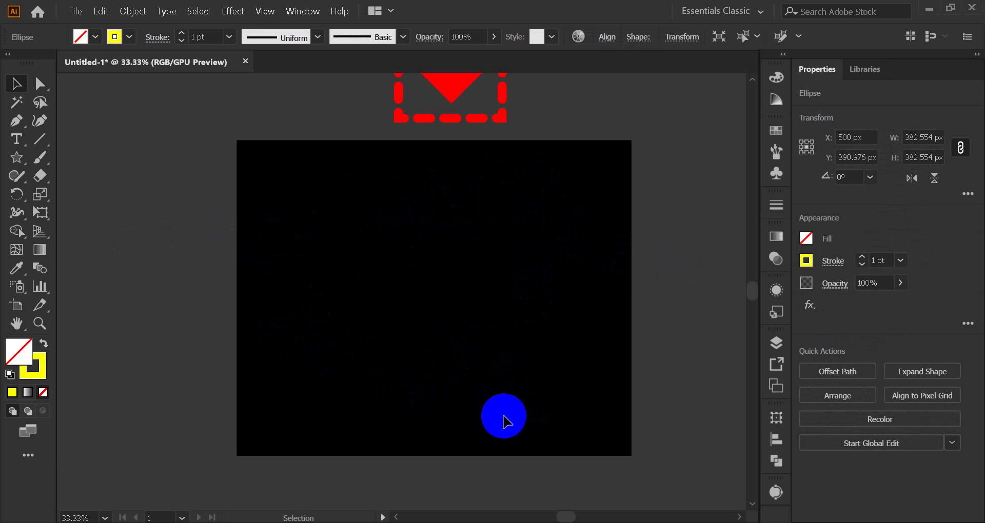
click(25, 167)
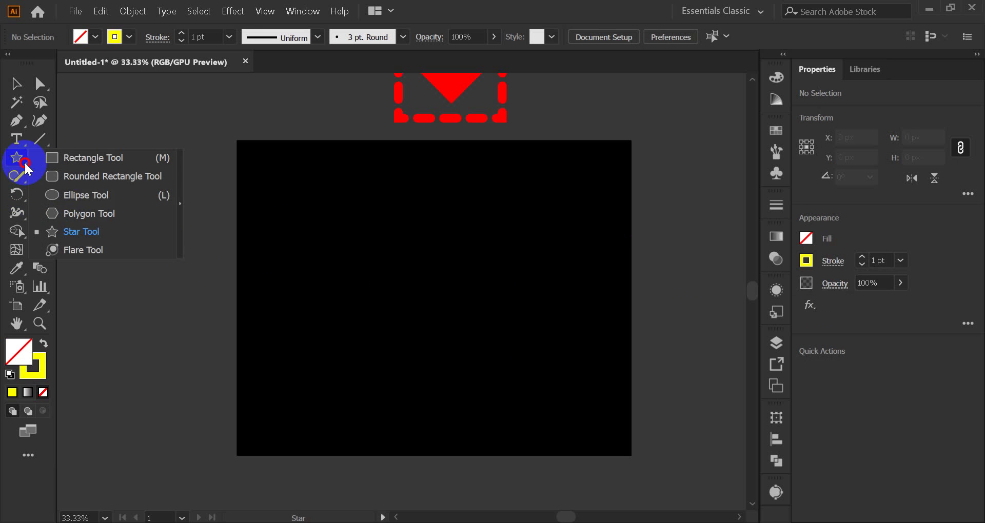
click(77, 193)
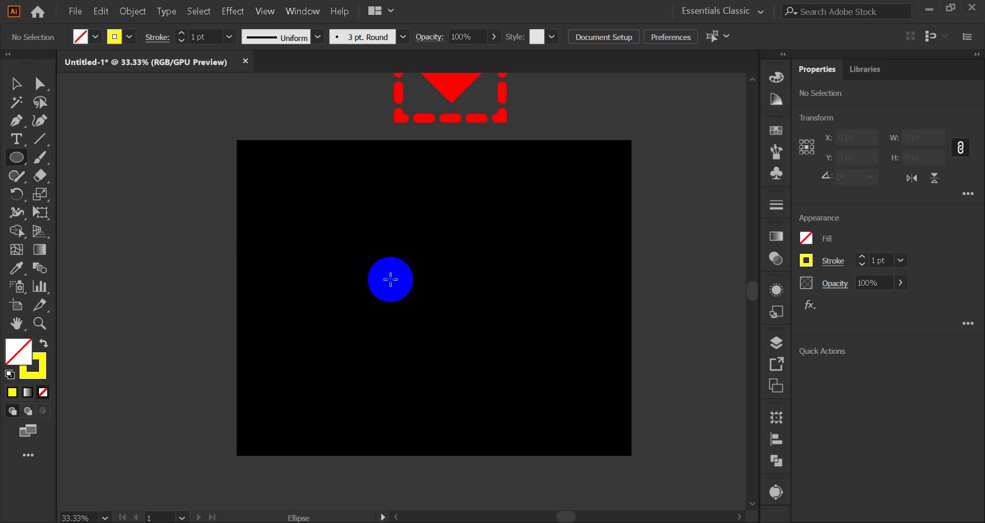
drag(409, 286, 488, 393)
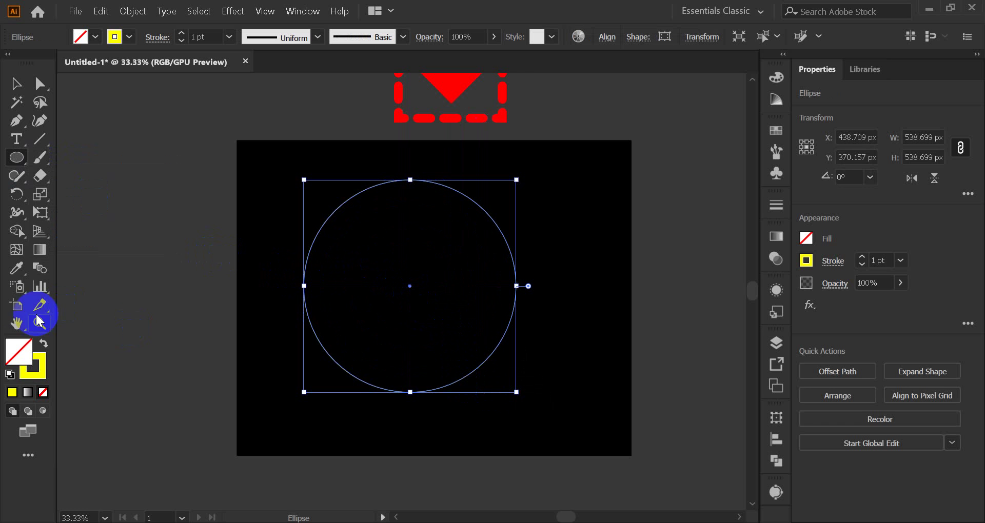
click(44, 343)
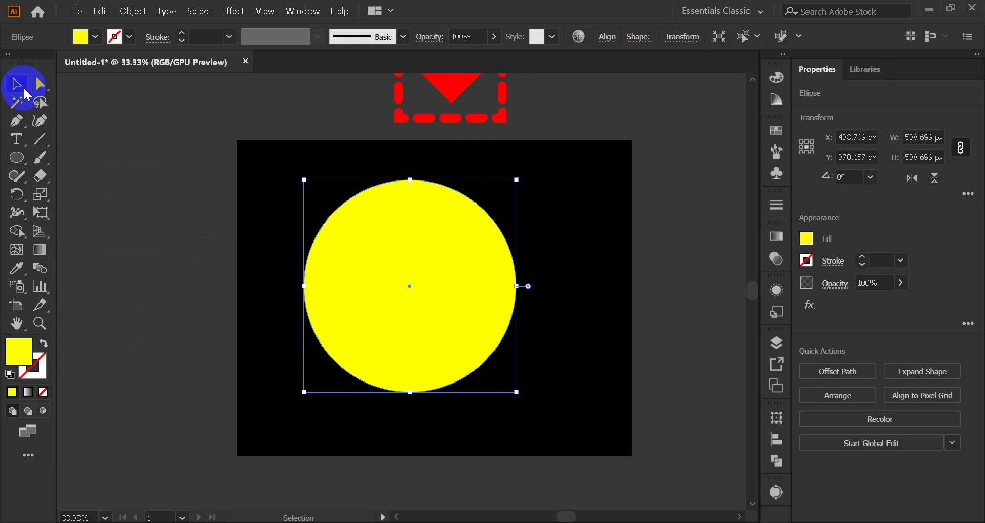
Step: Cut the circle to its left half by deleting its rightmost anchor point, and shift the half circle slightly down and left
click(40, 84)
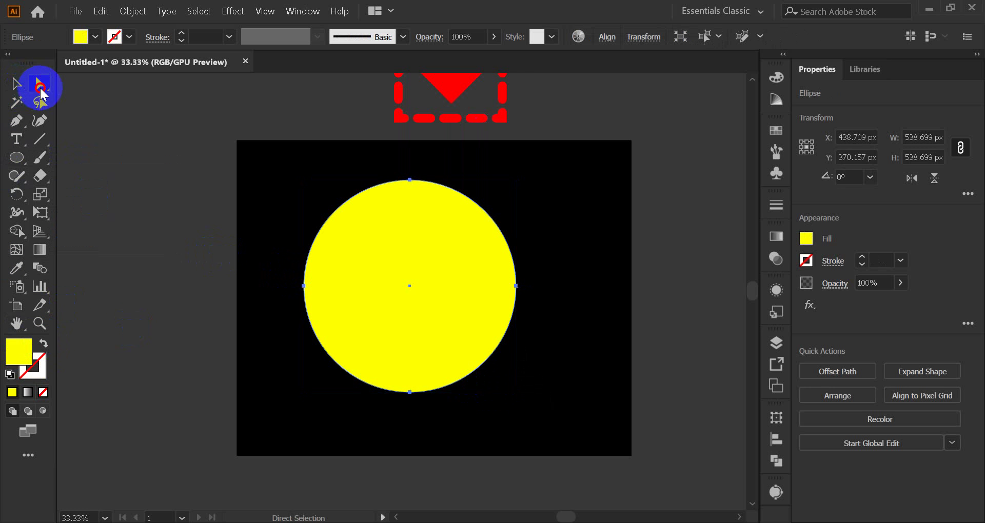
click(515, 286)
key(Delete)
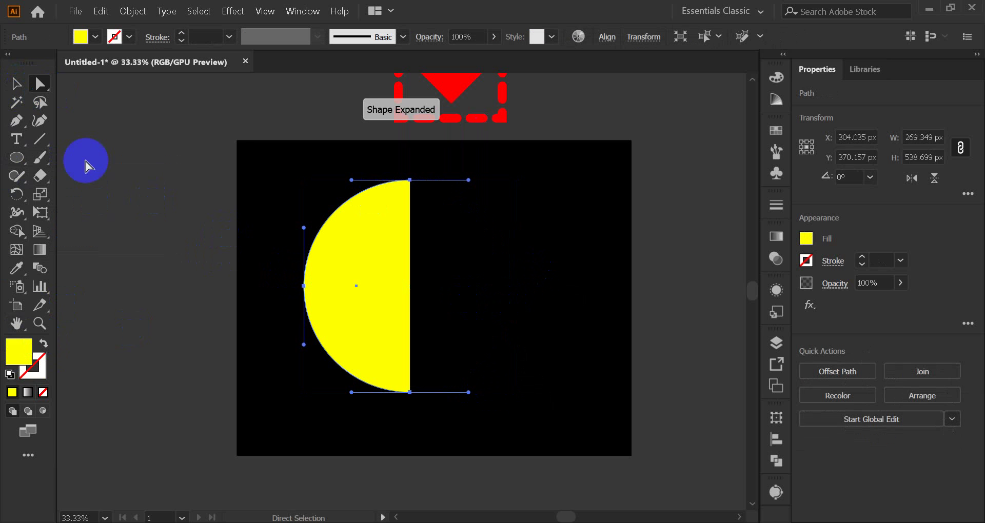
click(16, 84)
click(158, 196)
mouse_move(378, 317)
mouse_down()
mouse_move(345, 323)
mouse_move(370, 329)
mouse_up()
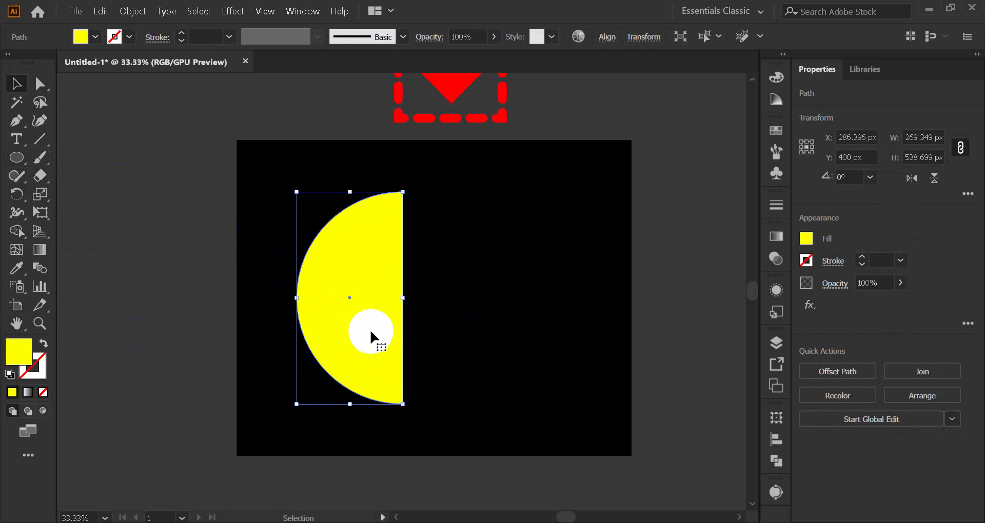
Step: Reflect a copy of the half circle across a vertical axis set at the middle of its straight edge
scroll(370, 337, up, 1)
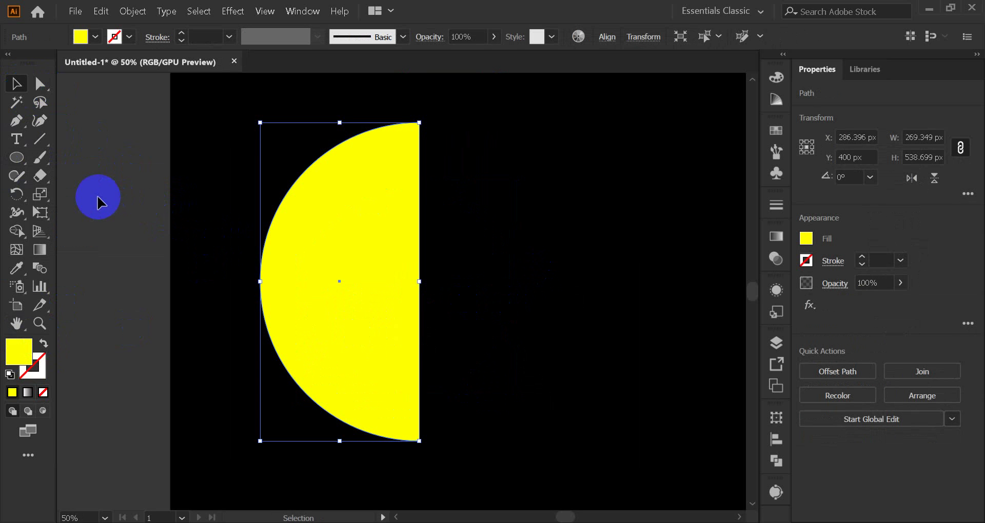
click(17, 195)
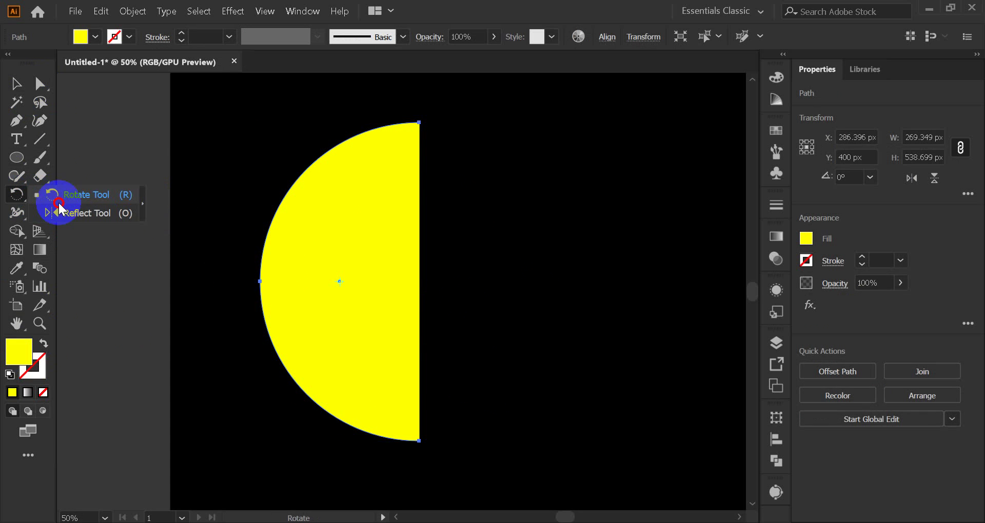
click(60, 210)
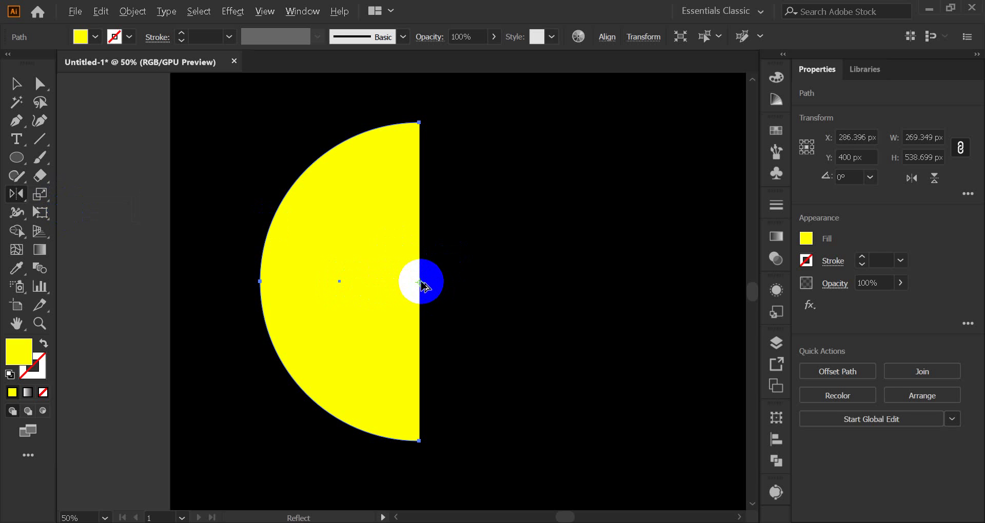
alt+click(421, 281)
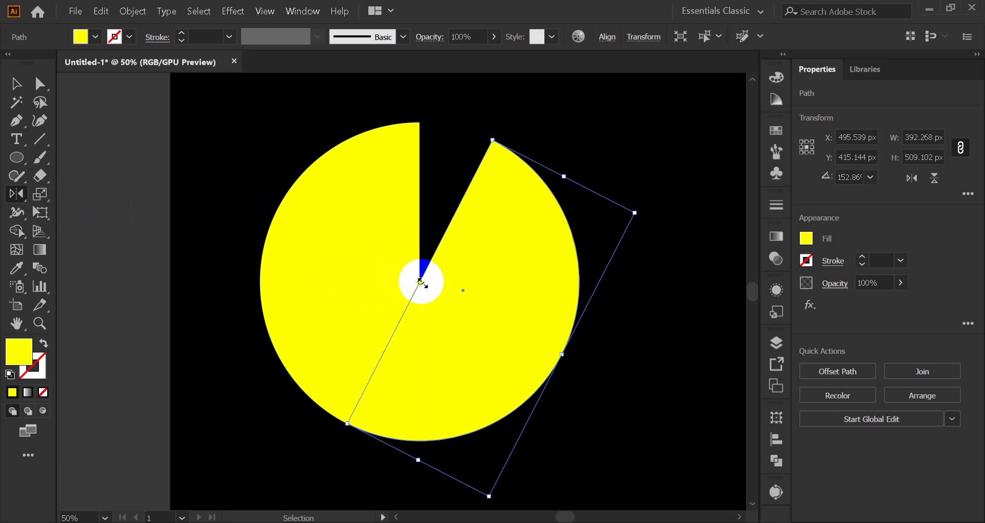
key(ctrl+z)
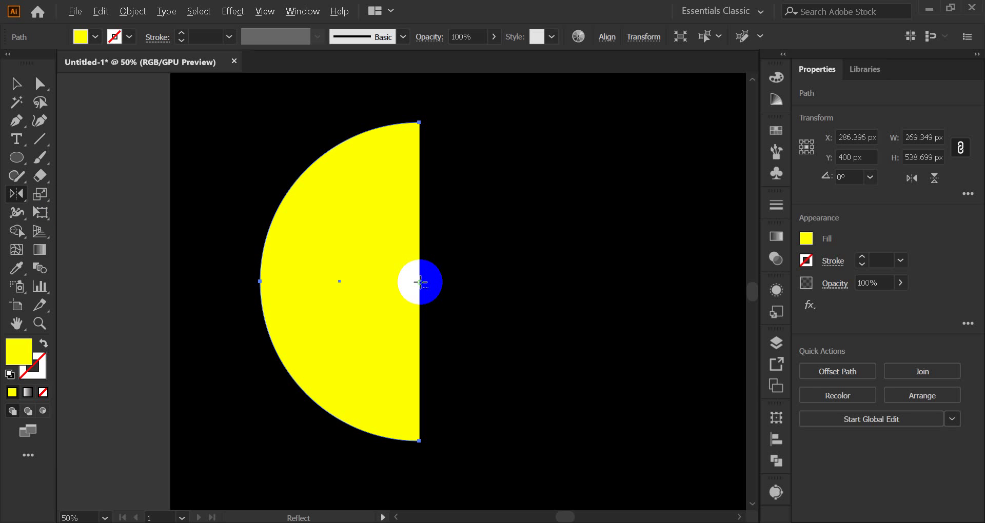
alt+click(420, 281)
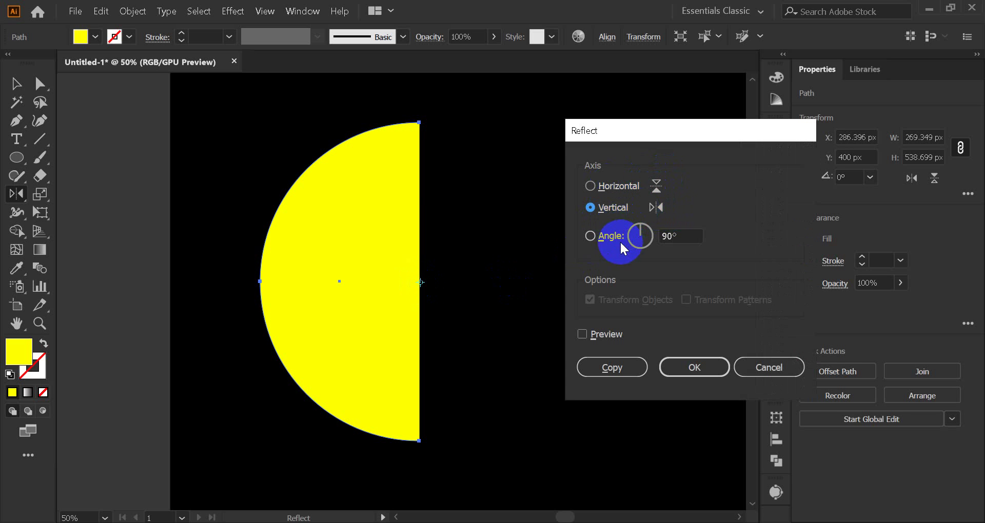
click(617, 370)
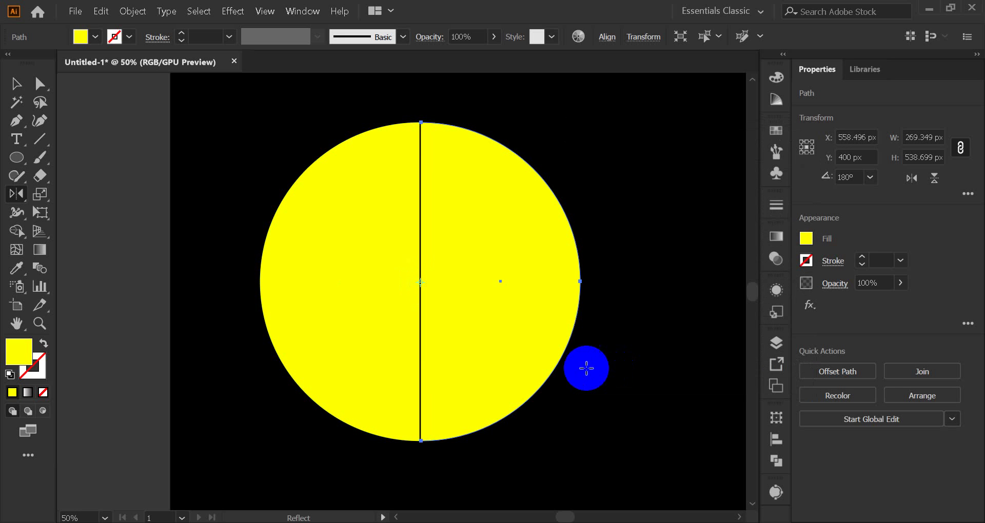
Step: Nudge the mirrored right half 3 px left against the left half, and delete the mirrored half
click(16, 86)
drag(231, 231, 191, 238)
click(553, 282)
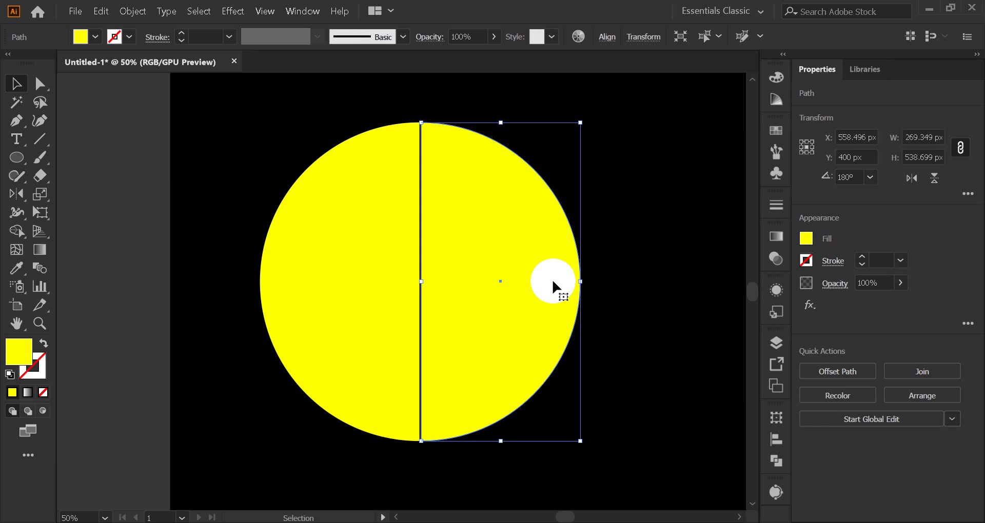
key(Left)
key(Left)
key(Left)
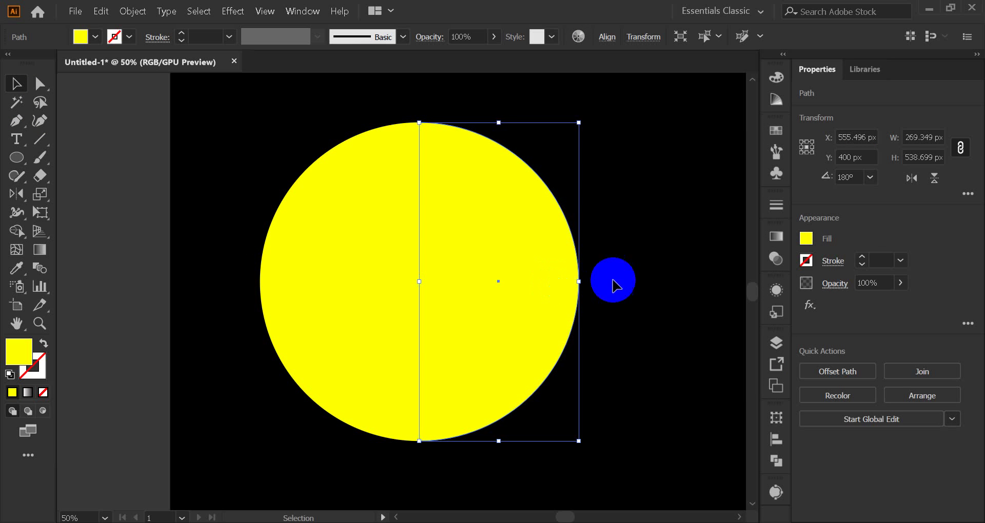
drag(612, 281, 656, 281)
click(514, 282)
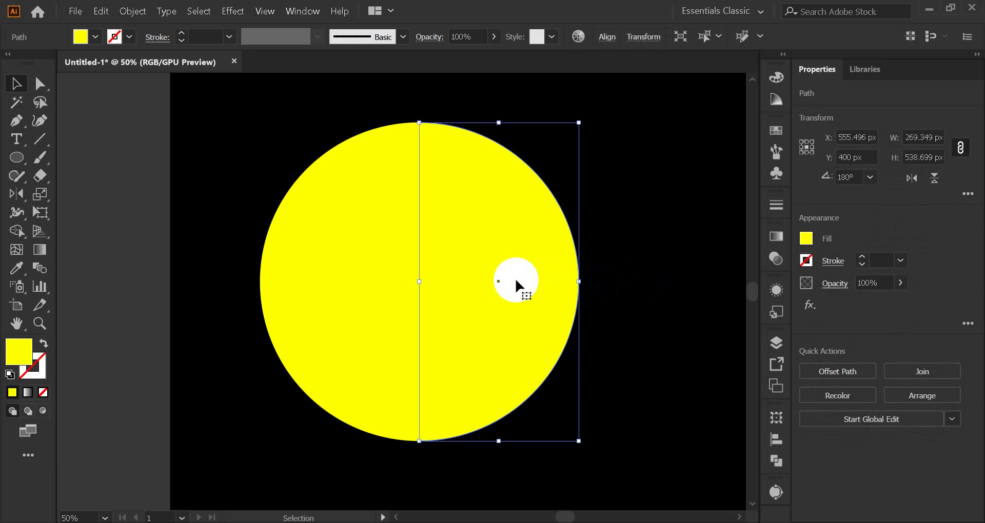
click(629, 235)
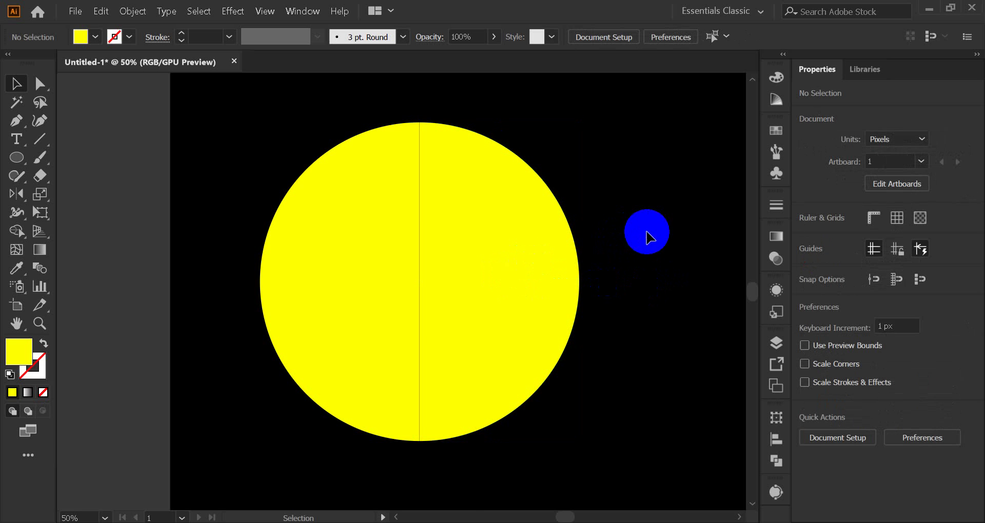
click(480, 272)
key(Delete)
Step: Rotate the left half circle 90° clockwise so its straight edge faces down, and move it up on the artboard
click(375, 280)
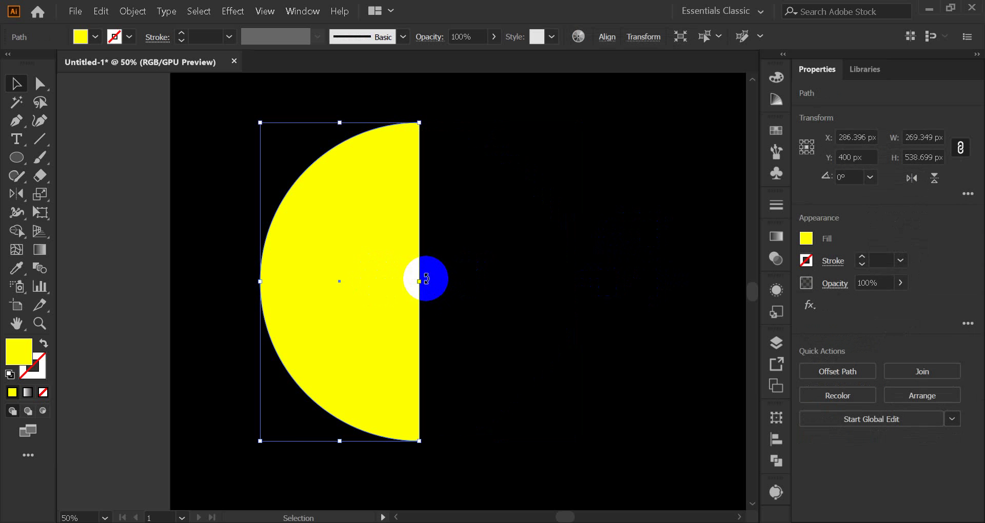
drag(425, 279, 436, 192)
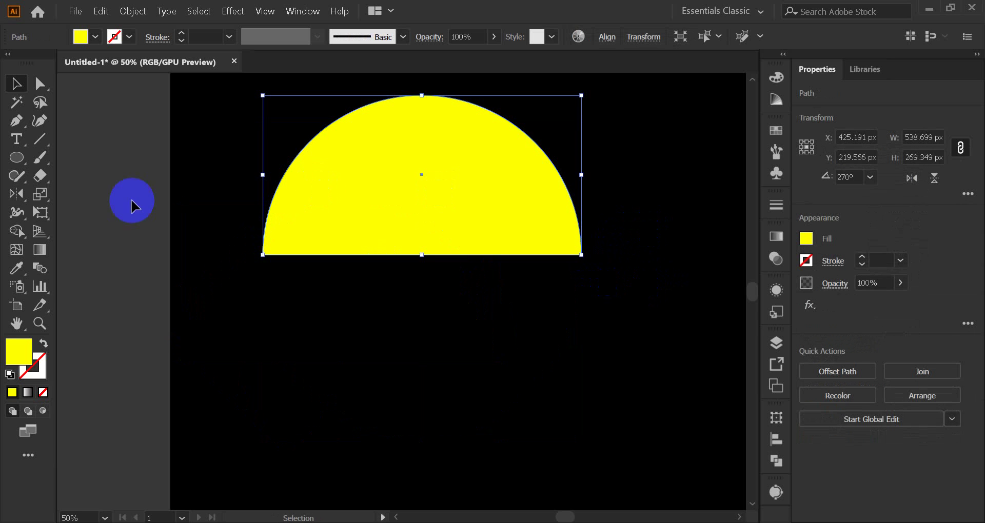
Step: Reflect a copy of the half circle across a horizontal axis set just below its straight edge
click(14, 195)
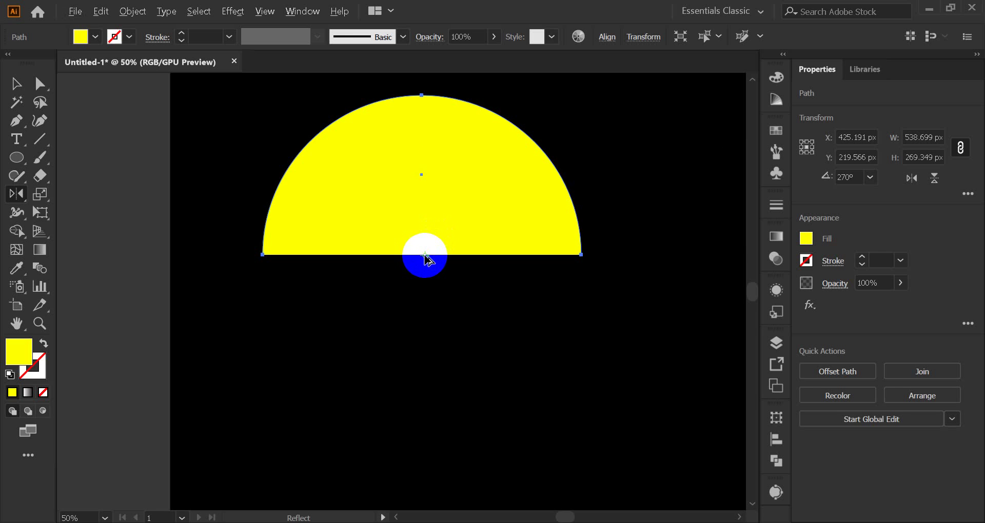
scroll(425, 256, up, 8)
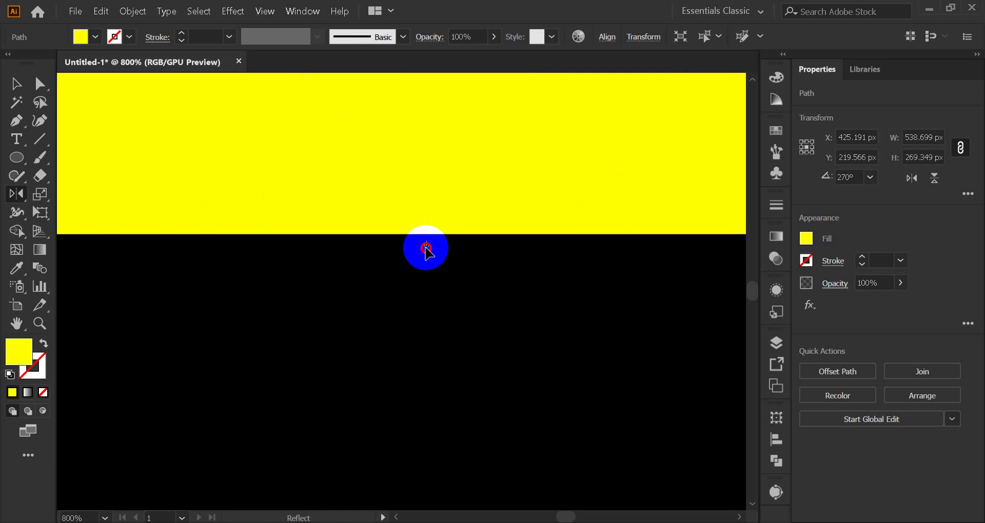
drag(426, 249, 427, 246)
alt+click(426, 246)
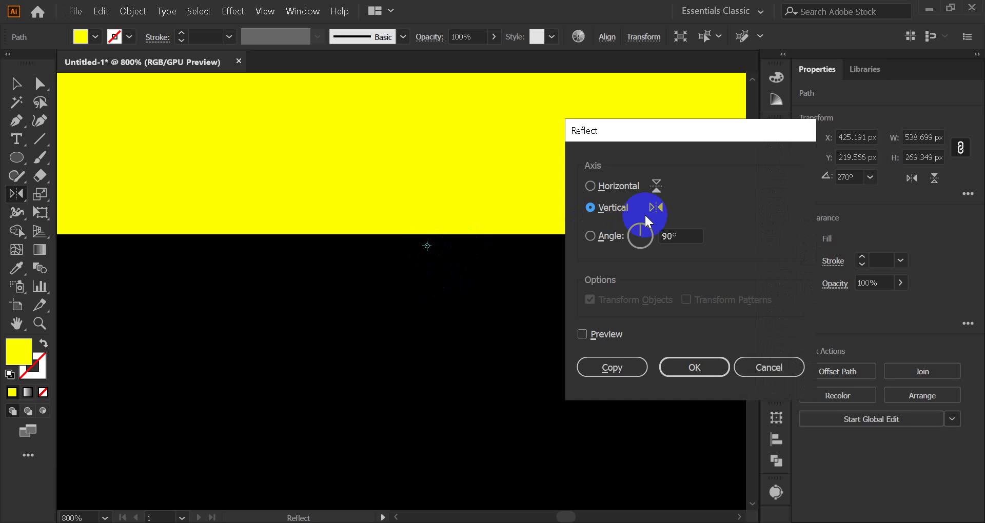
click(593, 186)
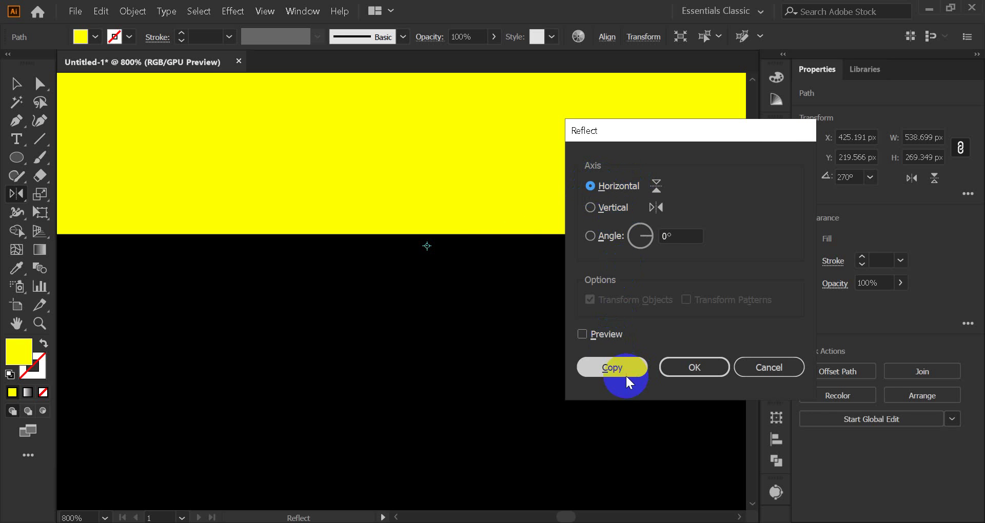
click(611, 367)
scroll(417, 276, down, 4)
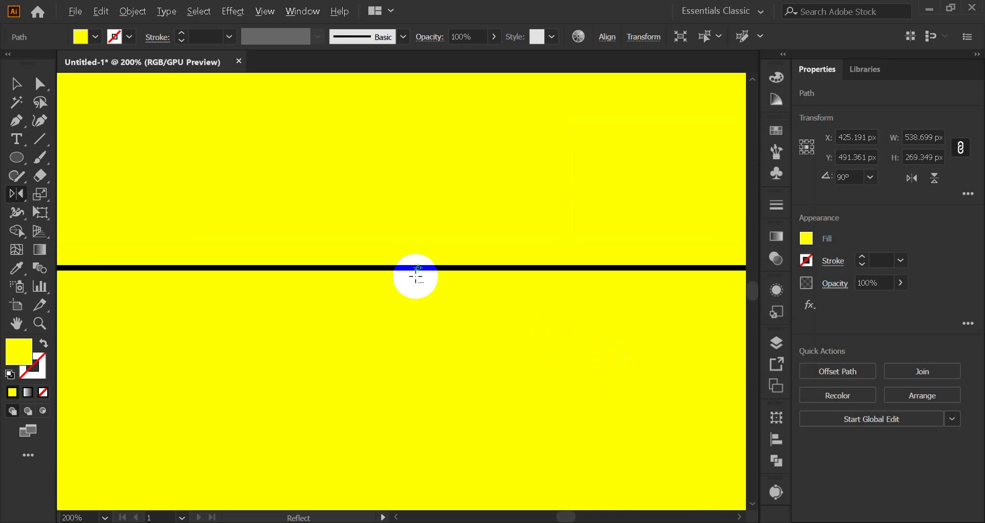
scroll(416, 276, down, 4)
Step: Nudge the mirrored lower half up 2 px in total against the upper half, and delete the mirrored half
click(15, 83)
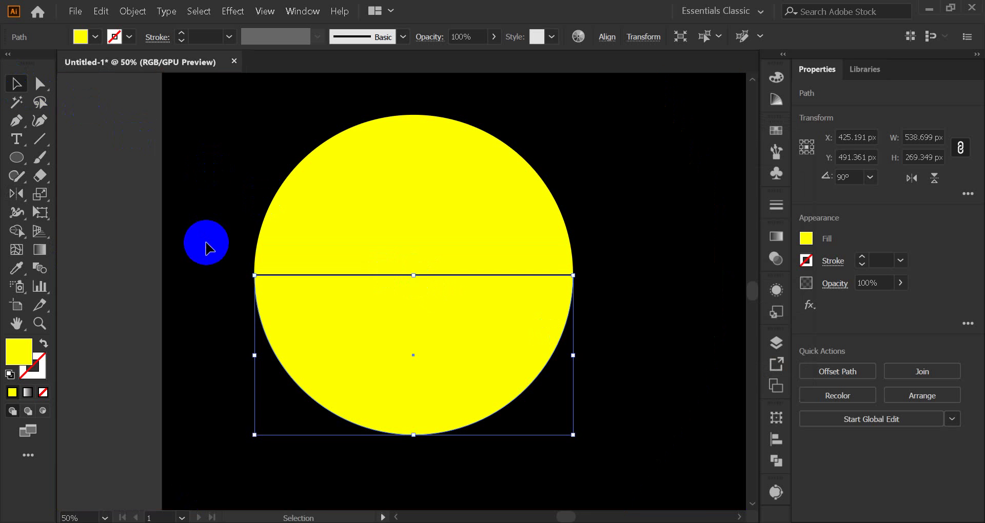
click(207, 249)
click(477, 337)
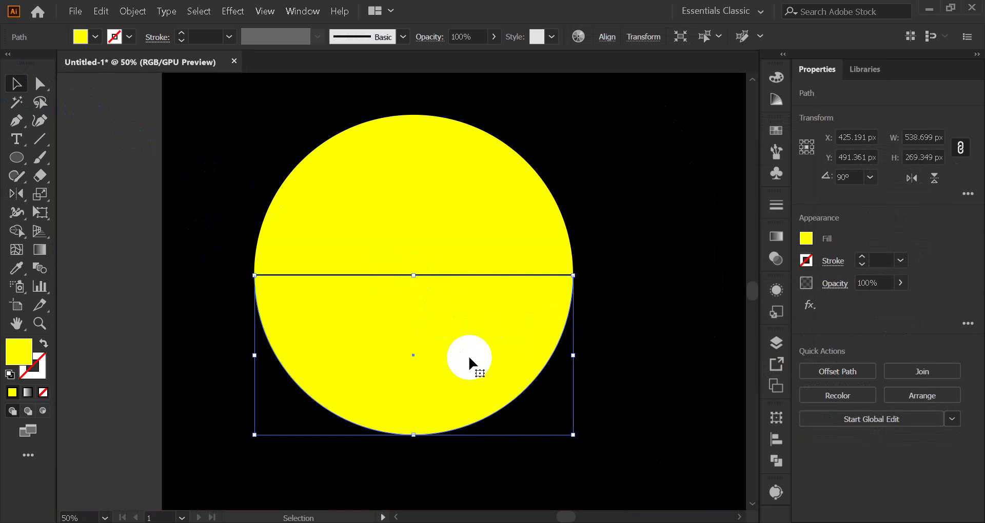
click(648, 356)
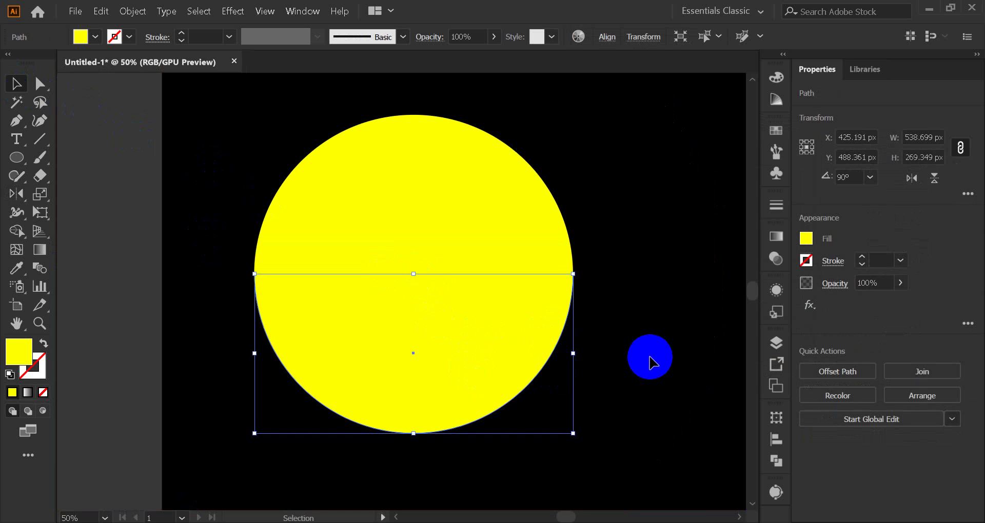
click(523, 370)
click(627, 348)
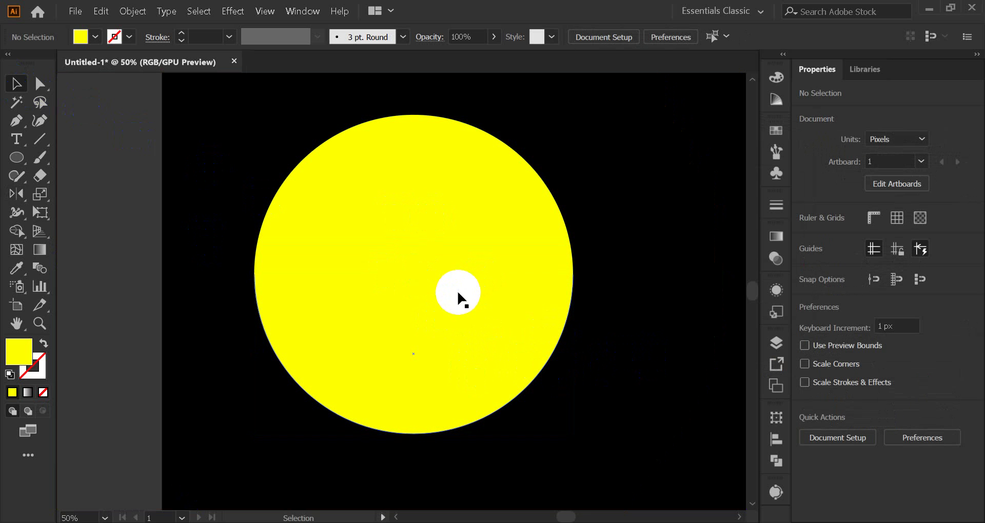
click(519, 366)
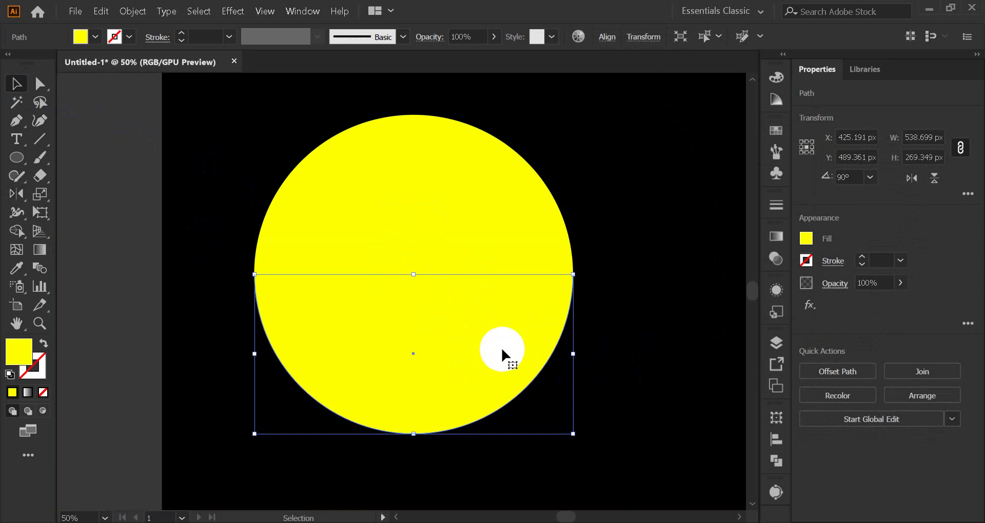
key(Delete)
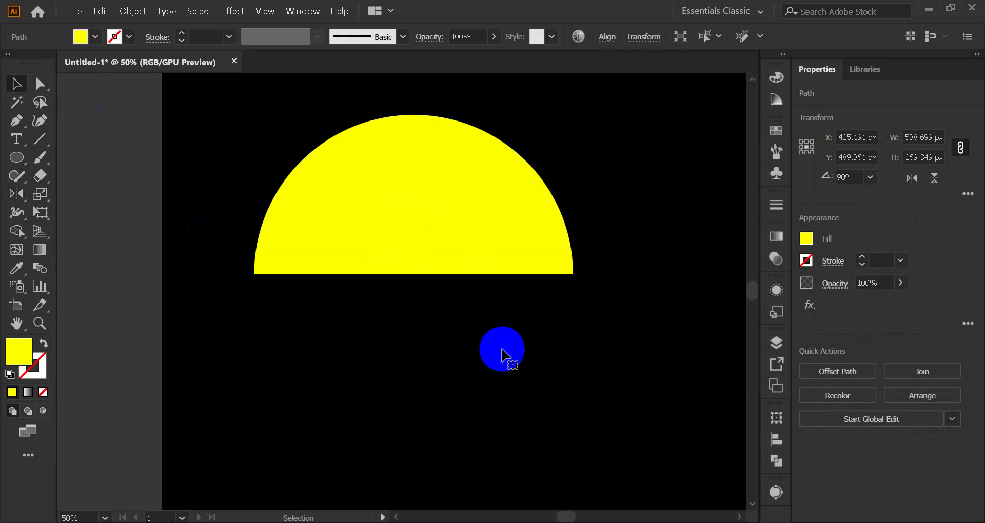
Step: Duplicate the half circle slightly lower and flip the copy downward by its bounding box to about 539 by 248 px
click(363, 220)
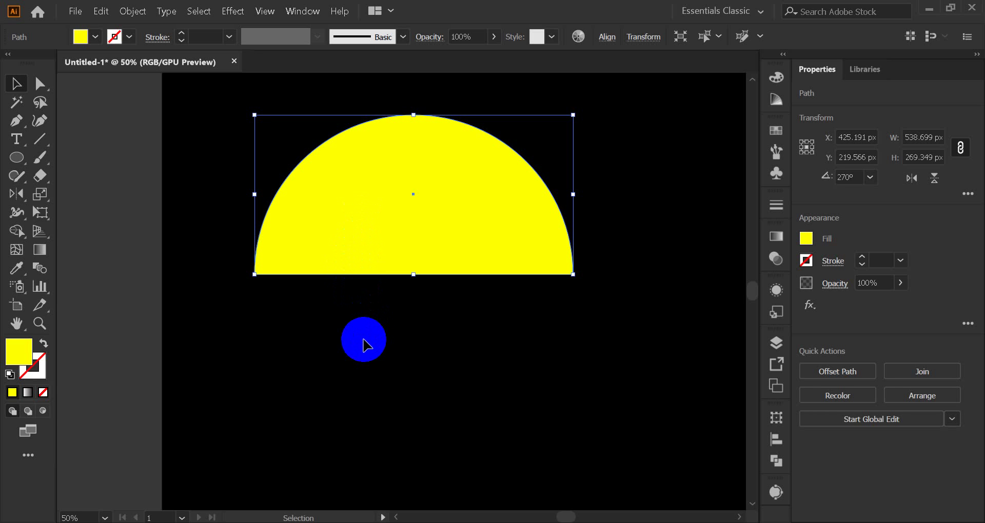
click(364, 345)
click(371, 269)
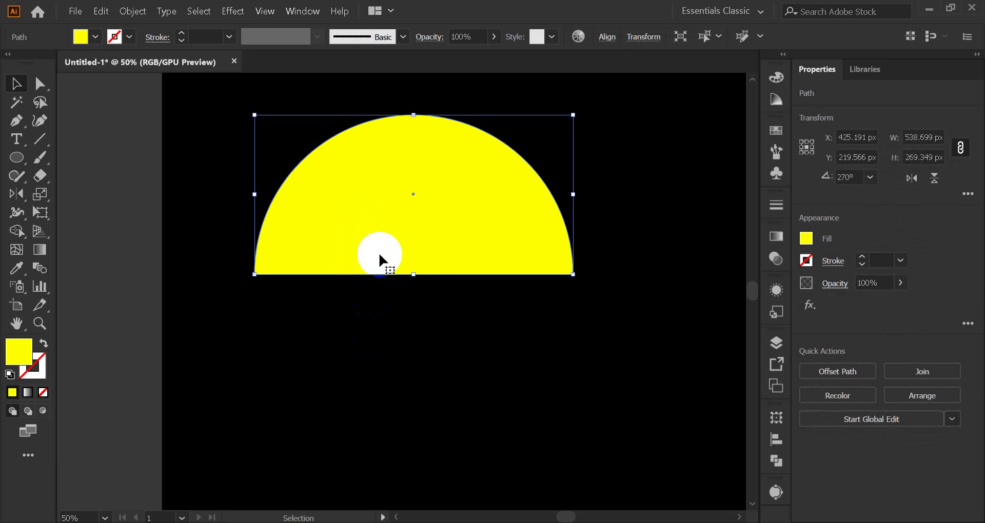
drag(379, 255, 379, 281)
drag(412, 139, 405, 443)
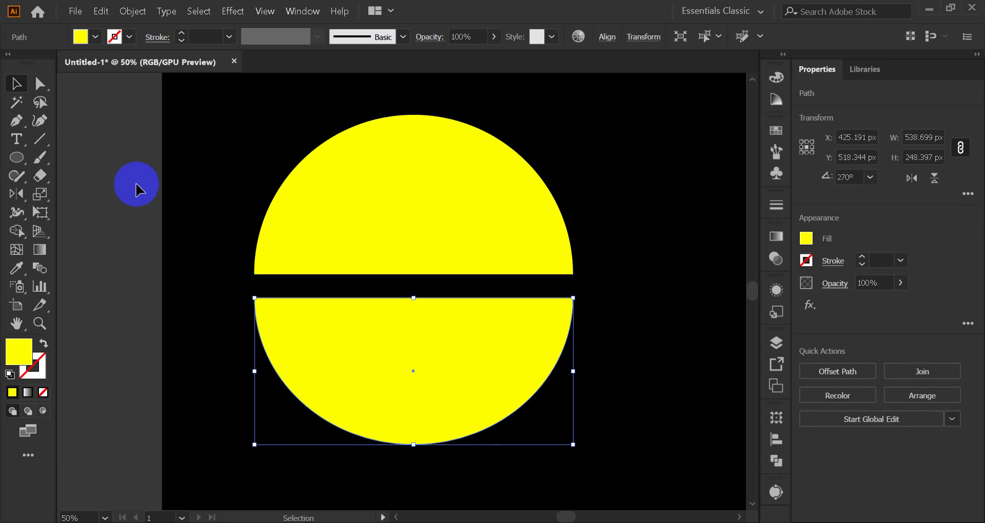
Step: Turn on Snap to Pixel and move the flipped lower half up against the upper half circle's straight edge
click(136, 184)
click(329, 332)
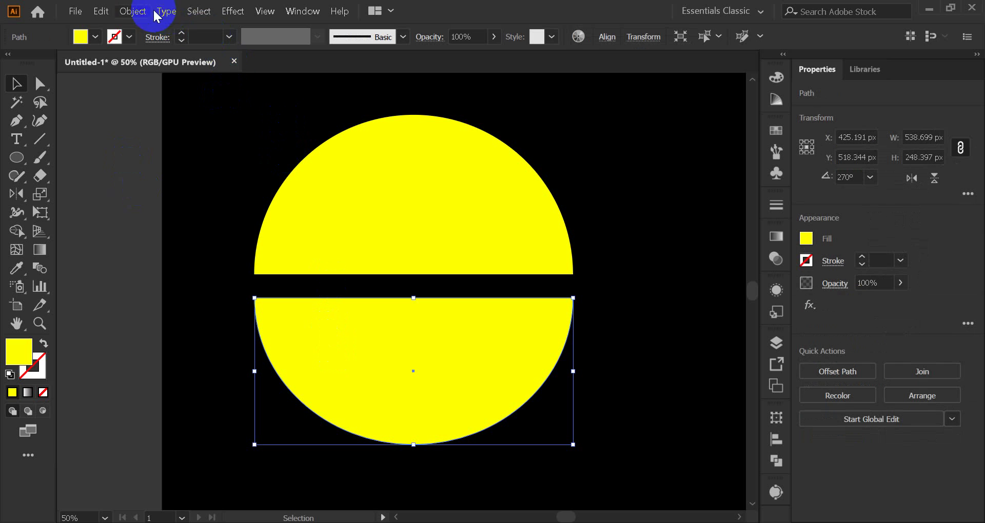
click(264, 12)
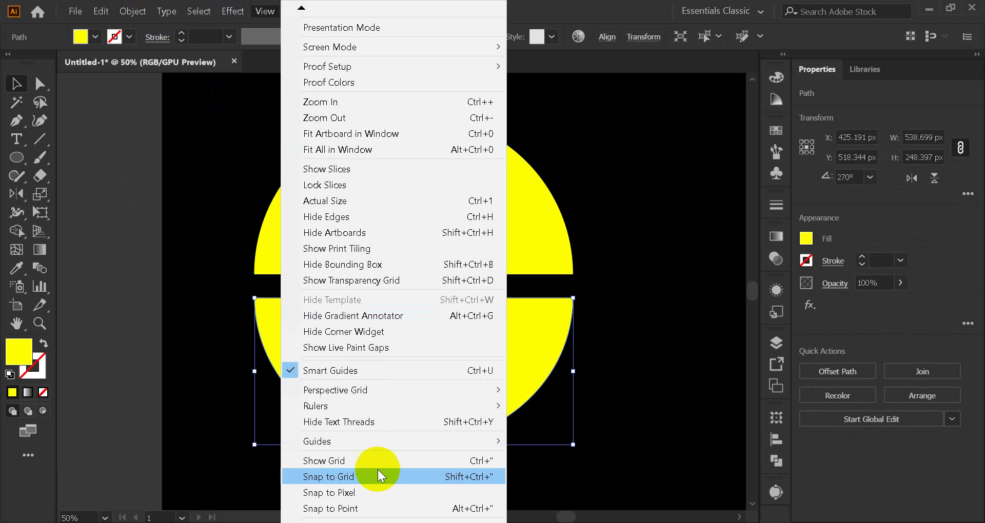
click(362, 493)
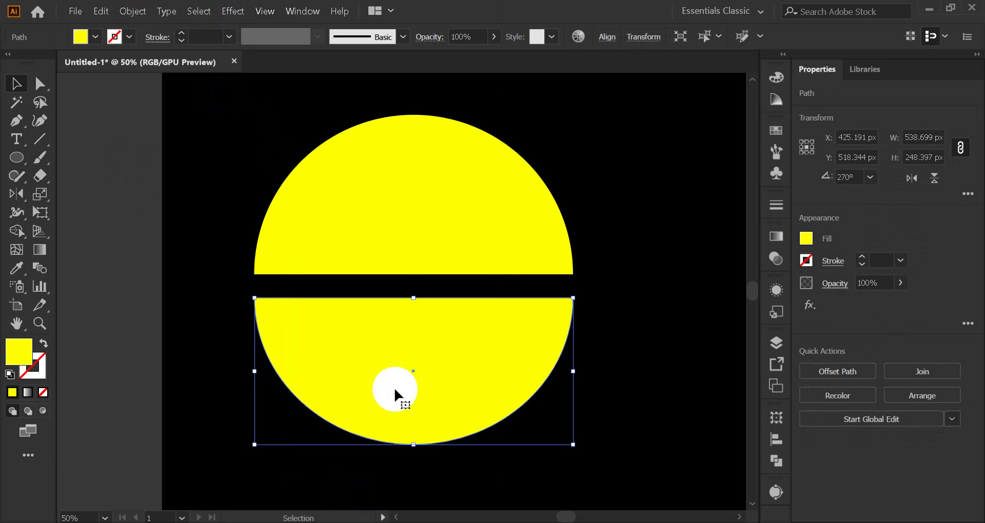
drag(396, 390, 394, 367)
click(641, 315)
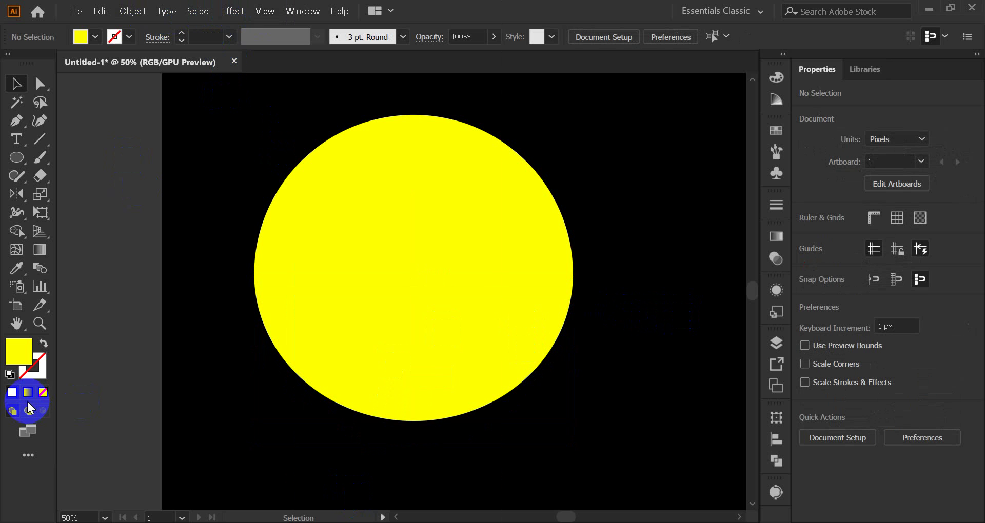
Step: Move the lower half well below the upper half, and bring it back up leaving only a narrow gap
click(347, 341)
mouse_move(383, 341)
mouse_down()
mouse_move(390, 359)
mouse_move(390, 338)
mouse_up()
click(633, 359)
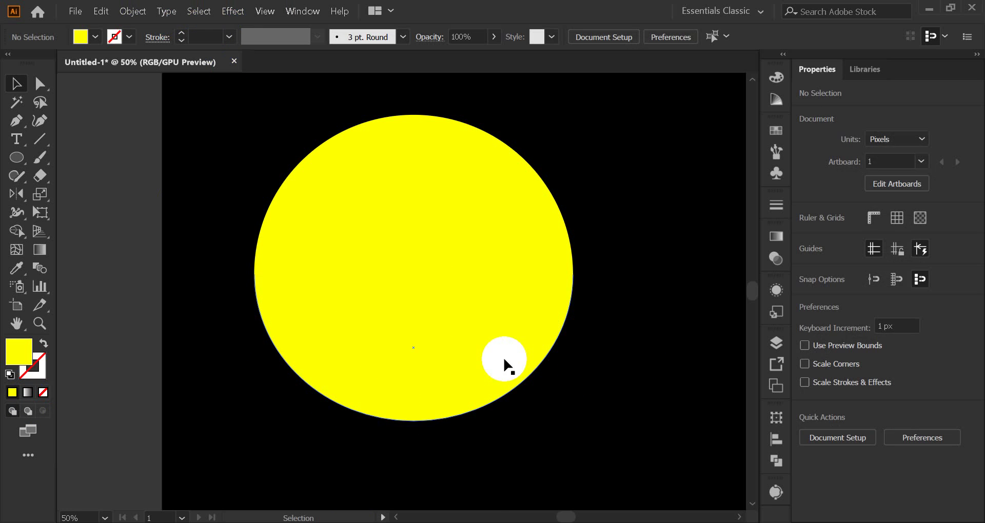
click(311, 339)
drag(279, 303, 279, 353)
click(226, 119)
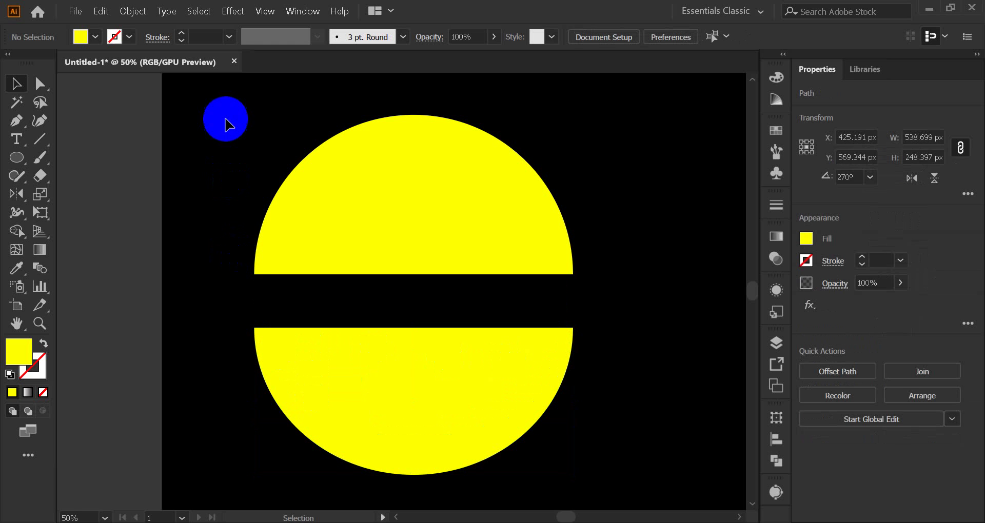
drag(327, 392, 330, 349)
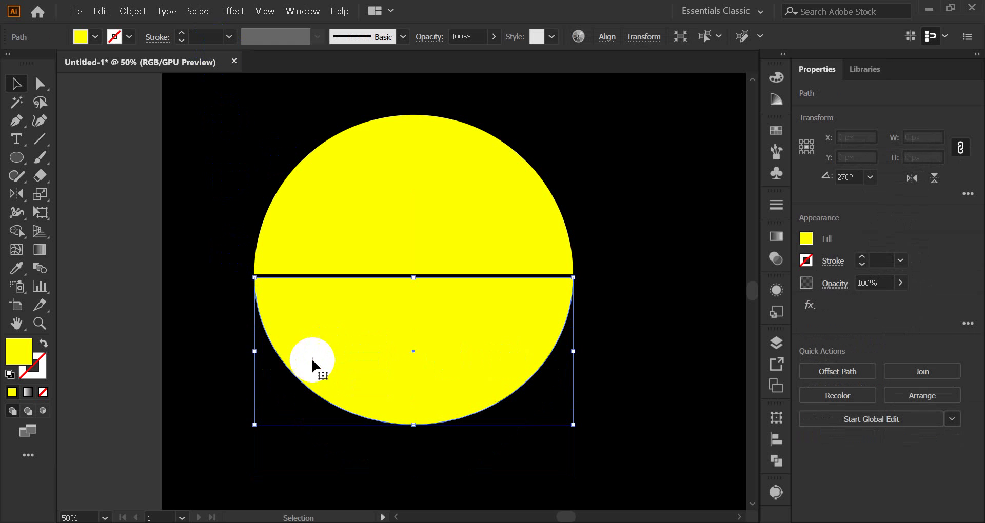
click(238, 356)
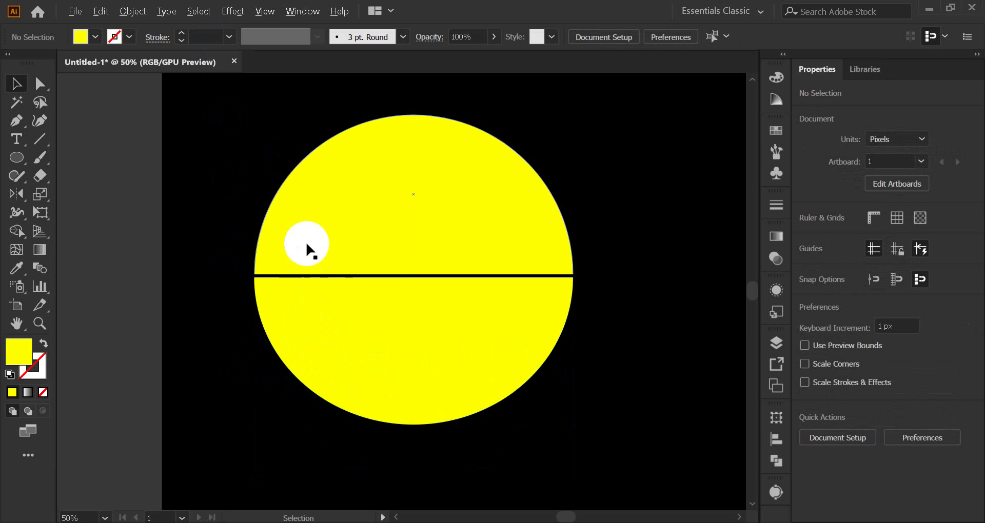
Step: Close the narrow gap by moving the lower half up until its straight edge meets the upper half
scroll(308, 249, up, 4)
drag(242, 477, 237, 449)
click(78, 280)
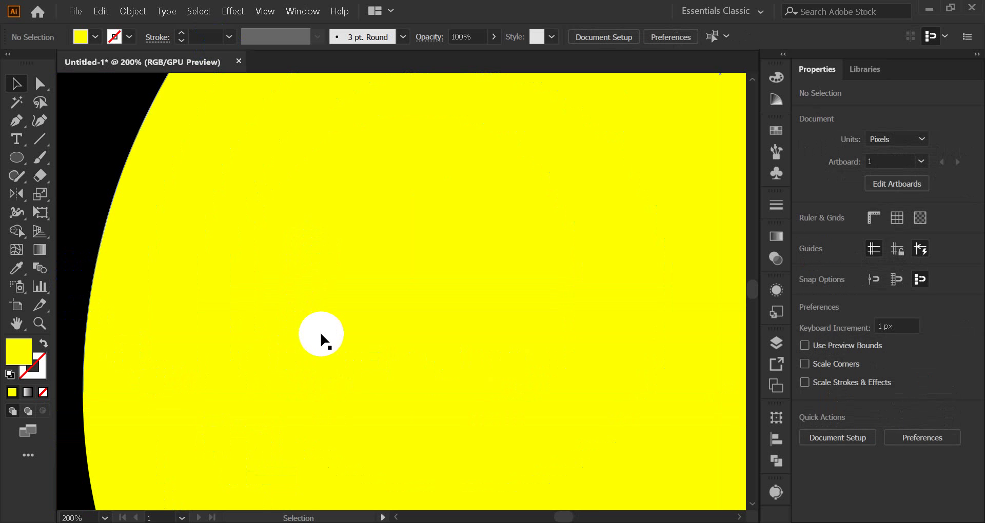
Step: Delete the flipped lower half, keeping only the upper half circle
scroll(321, 339, down, 6)
click(297, 339)
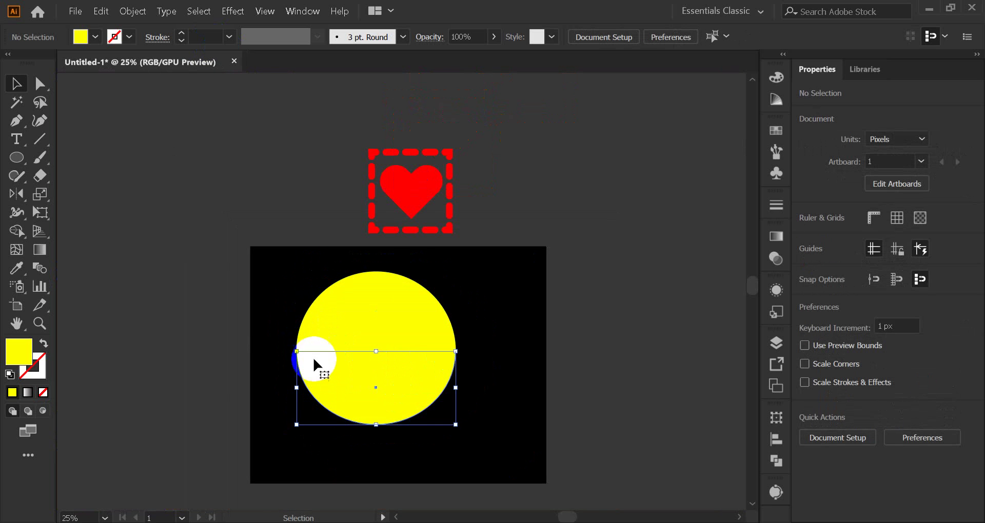
click(391, 405)
key(Delete)
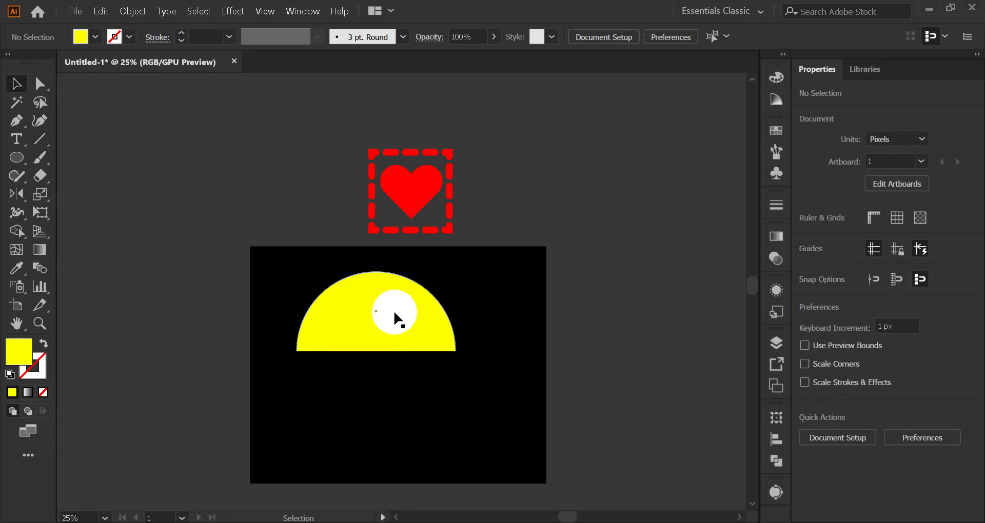
Step: Reflect a copy of the upper half circle across the horizontal axis
click(395, 324)
right_click(394, 319)
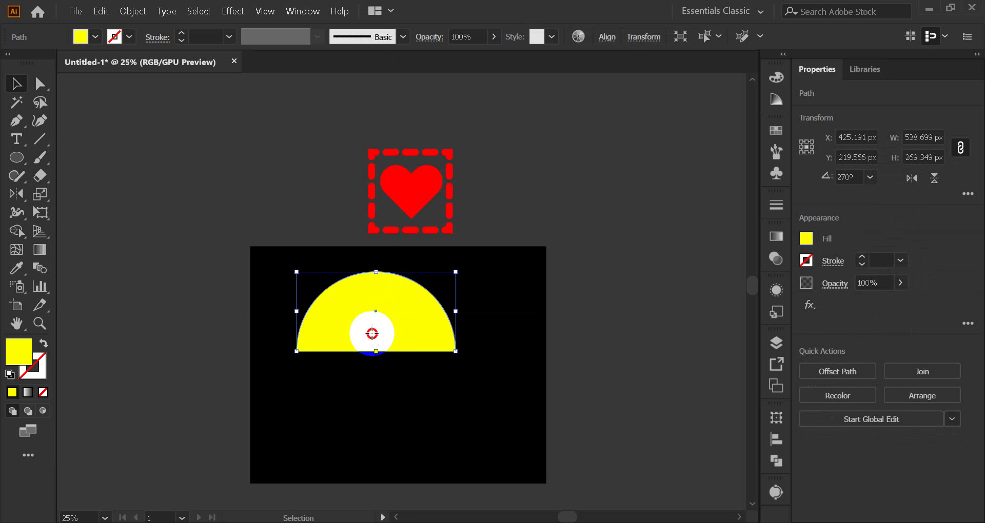
right_click(362, 328)
mouse_move(435, 238)
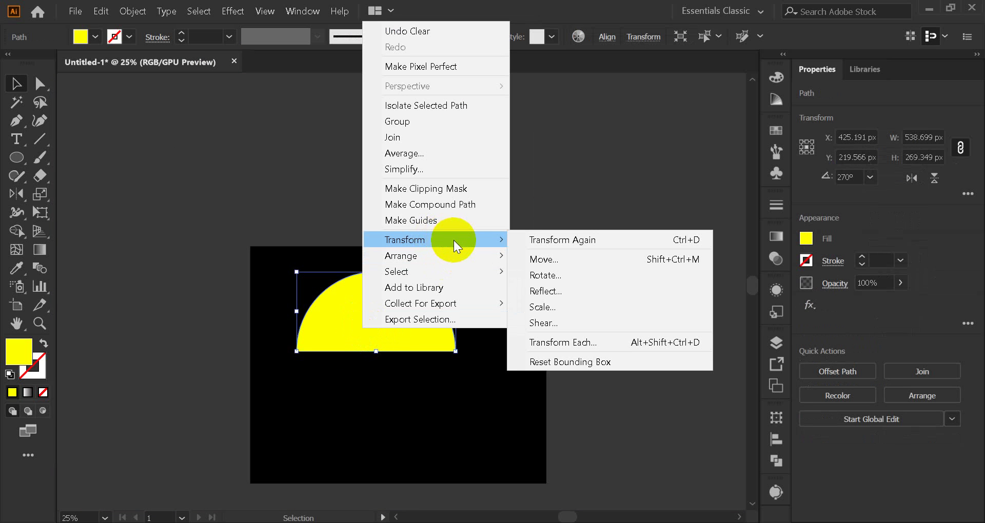
click(569, 292)
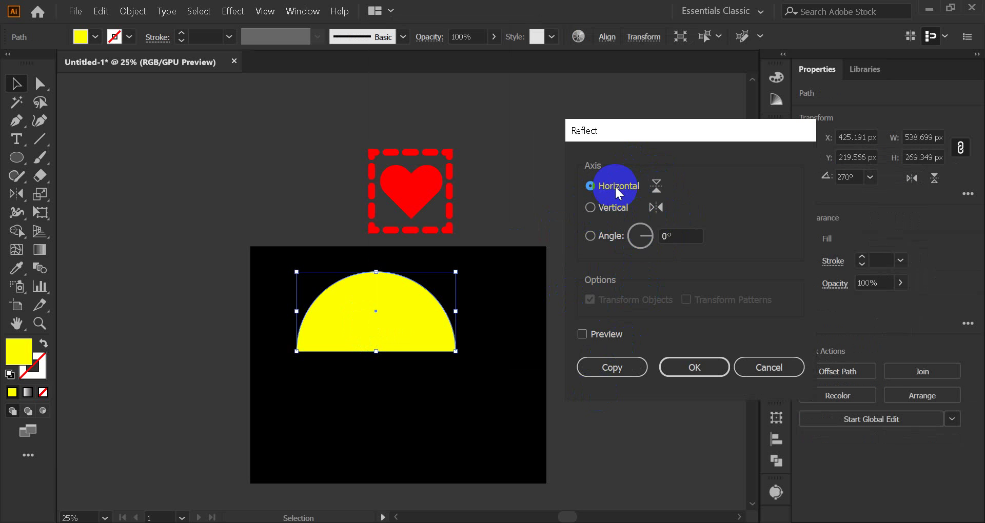
click(627, 367)
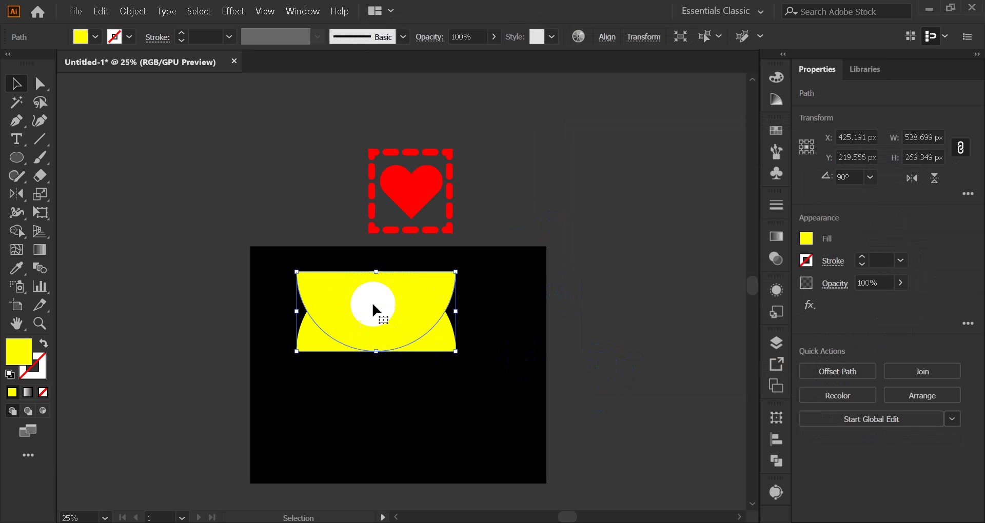
Step: Move the reflected copy straight down until its flat edge meets the upper half's flat edge, forming a full circle
drag(377, 271, 401, 393)
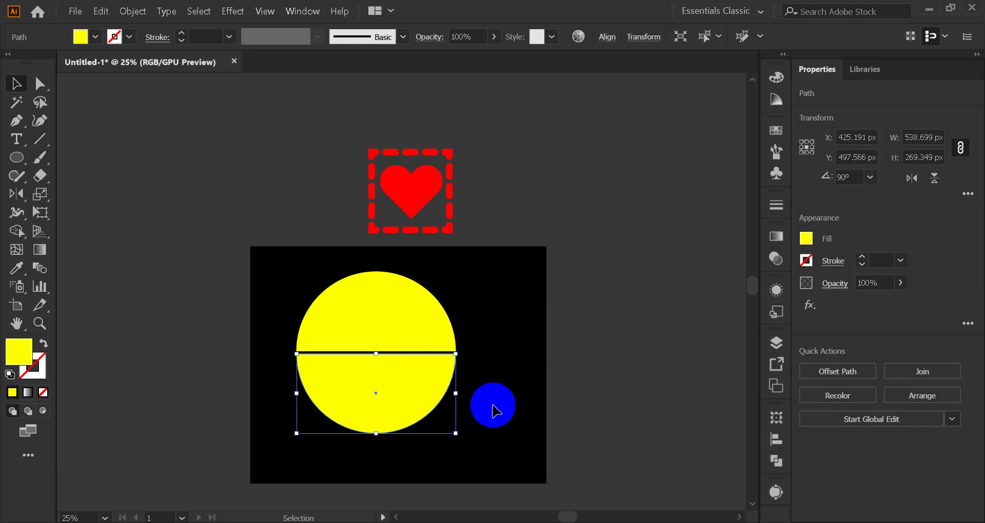
click(492, 405)
scroll(360, 328, up, 3)
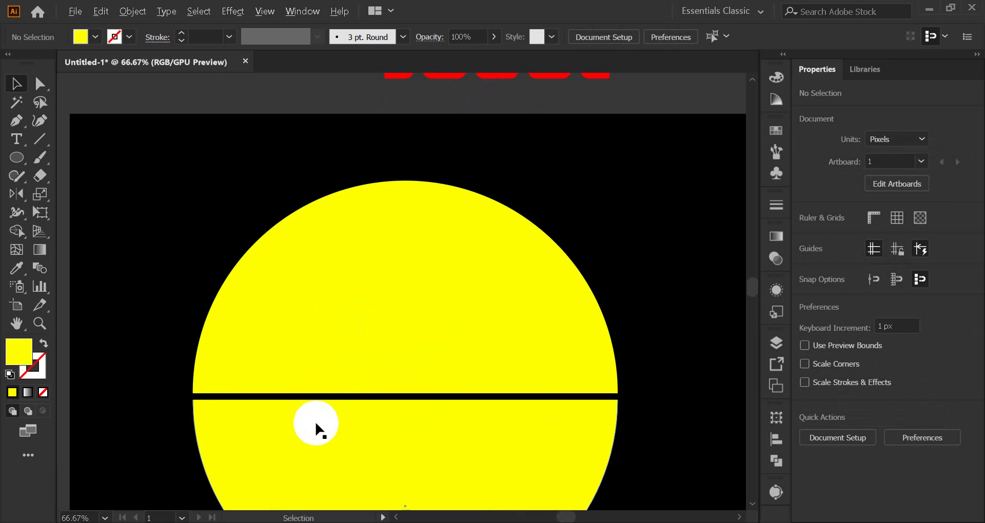
scroll(226, 426, up, 4)
drag(183, 420, 156, 354)
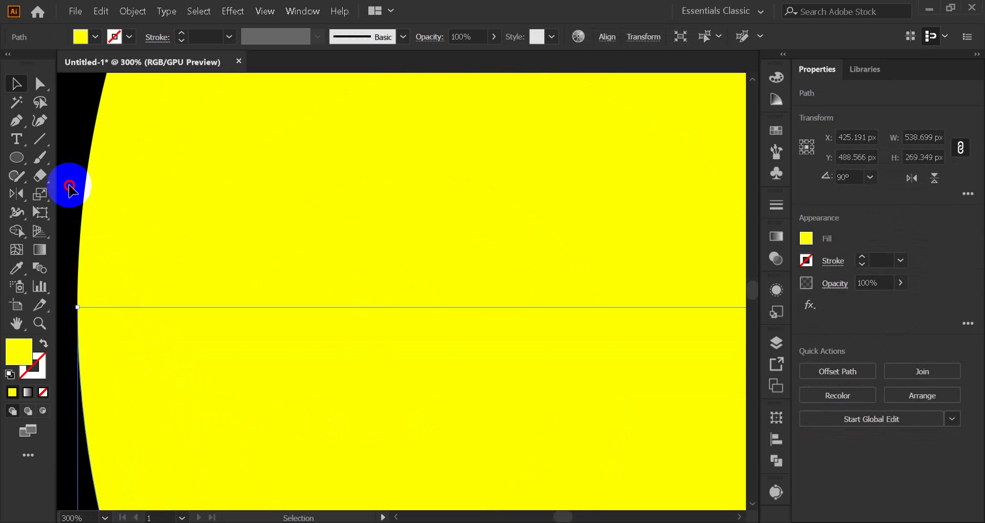
click(70, 187)
scroll(298, 292, down, 6)
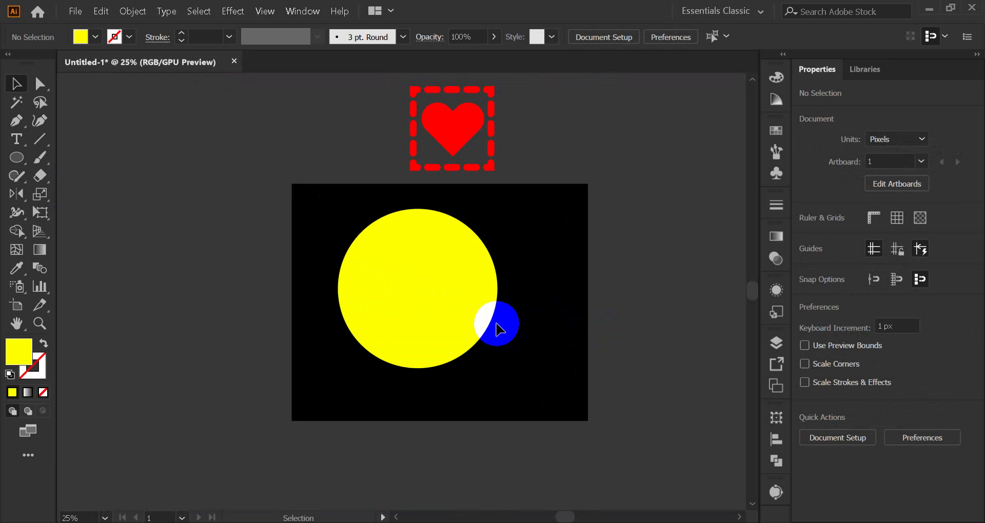
Step: Select both half circles together and move them to roughly the centre of the black artboard
drag(330, 224, 564, 405)
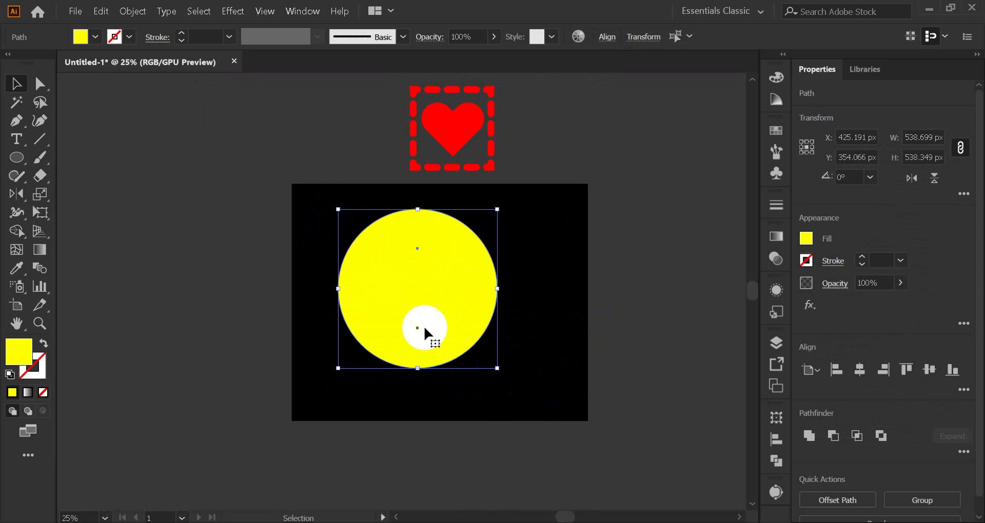
drag(424, 329, 451, 352)
click(571, 337)
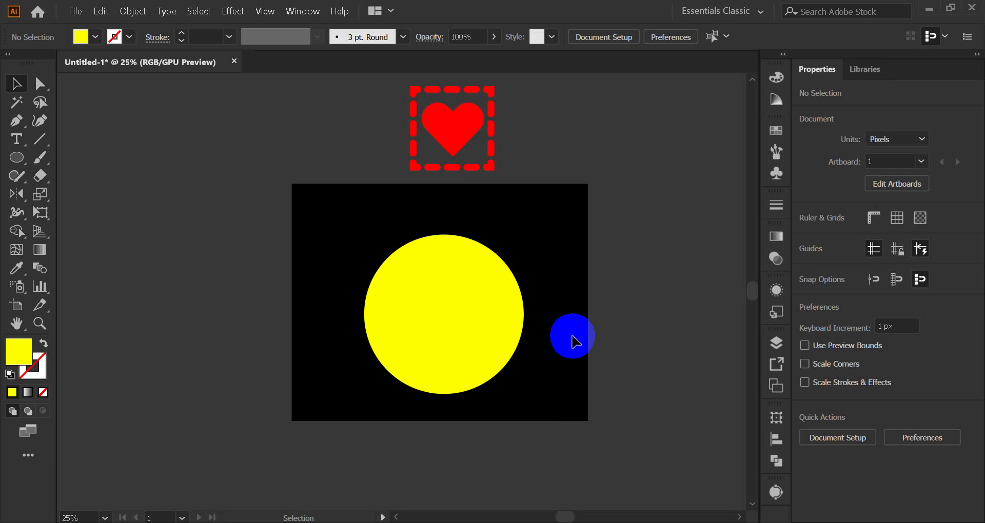
drag(354, 235, 510, 403)
drag(473, 358, 465, 348)
click(578, 359)
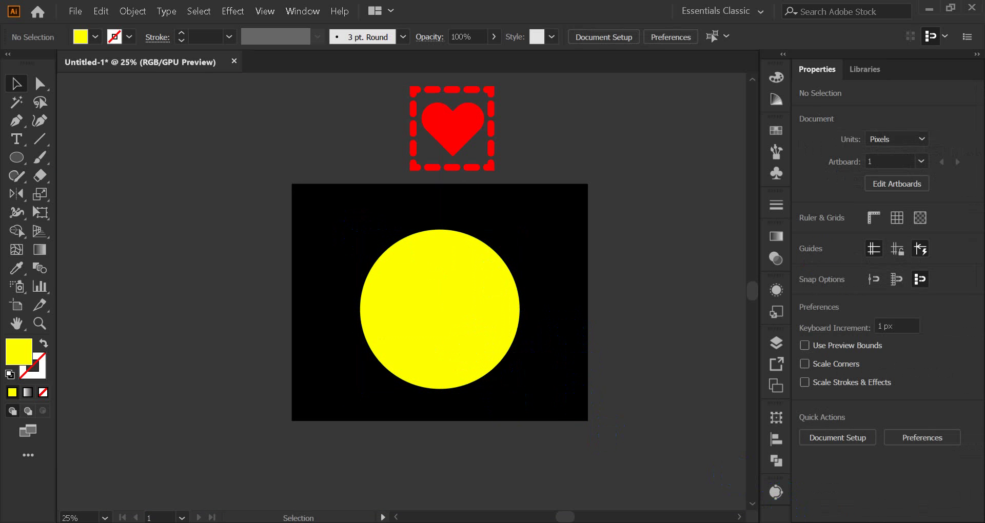